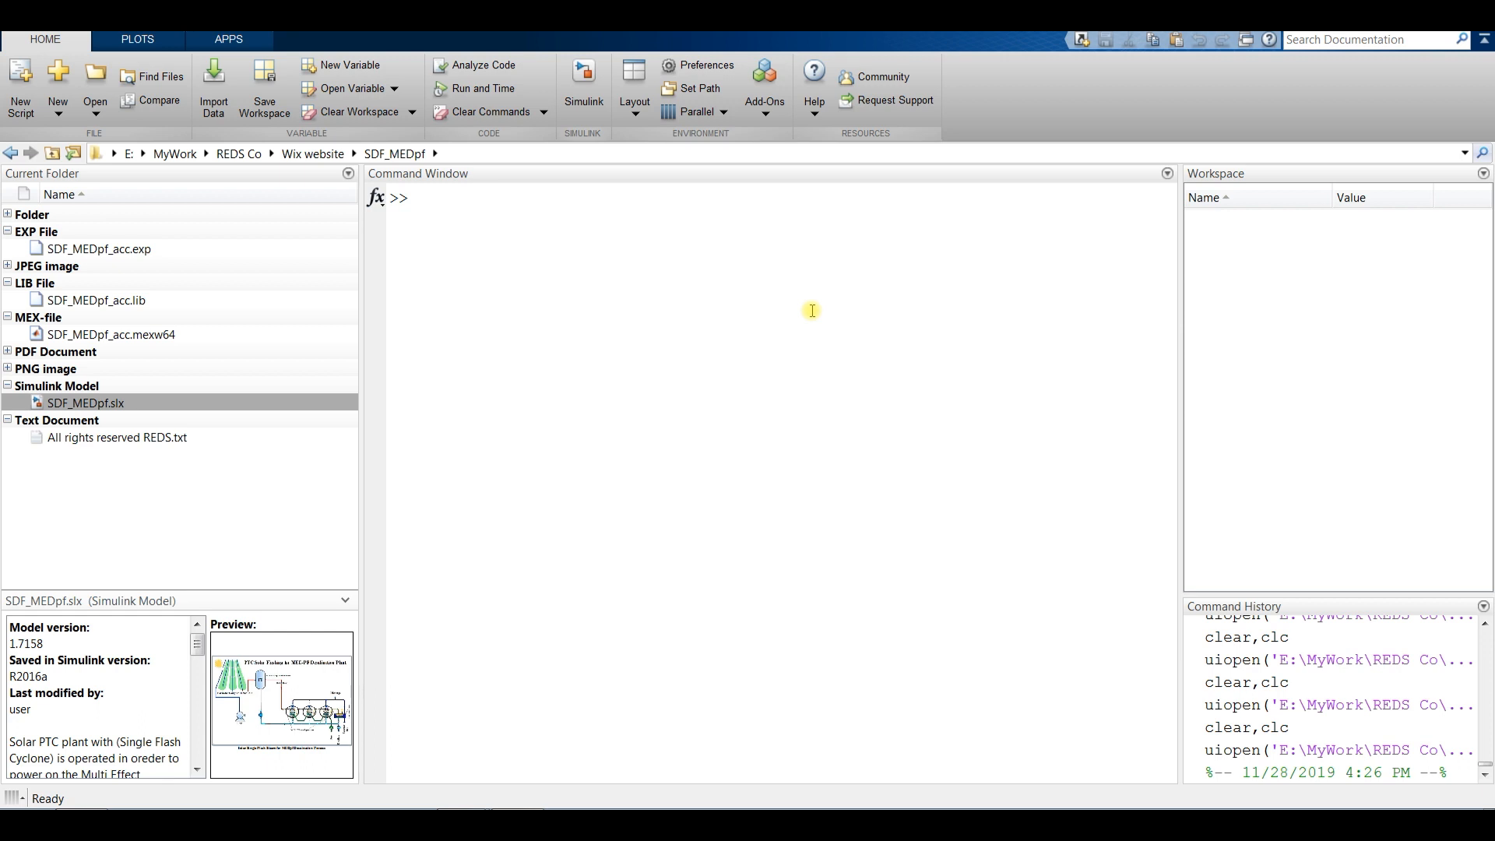
Browse the recent folders and the Wix website subfolders, and choose SDF_MEDpf as the current folder.
click(1465, 154)
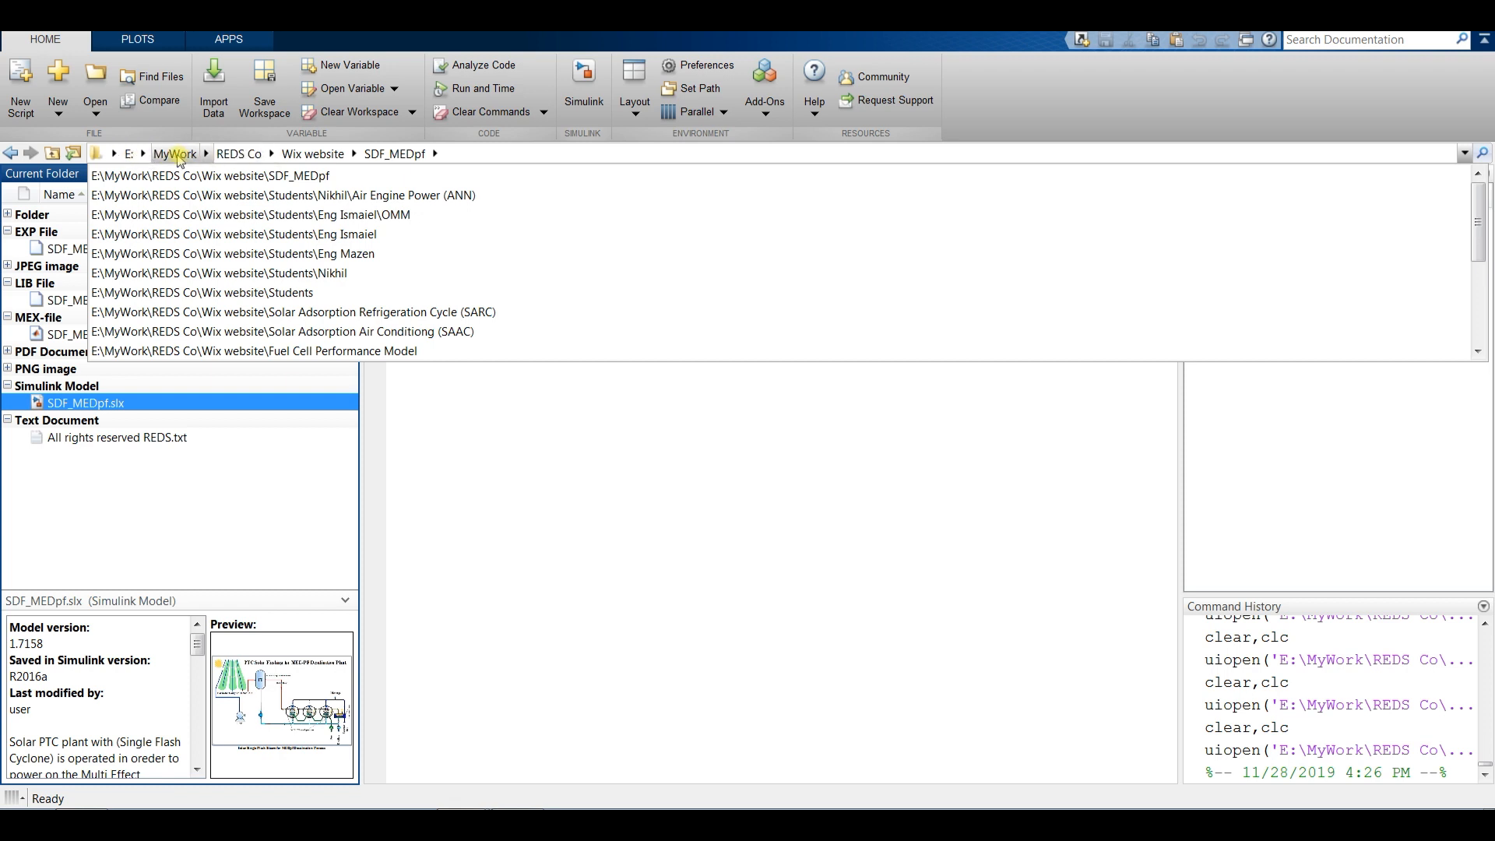
click(354, 154)
scroll(472, 257, down, 10)
scroll(471, 257, down, 15)
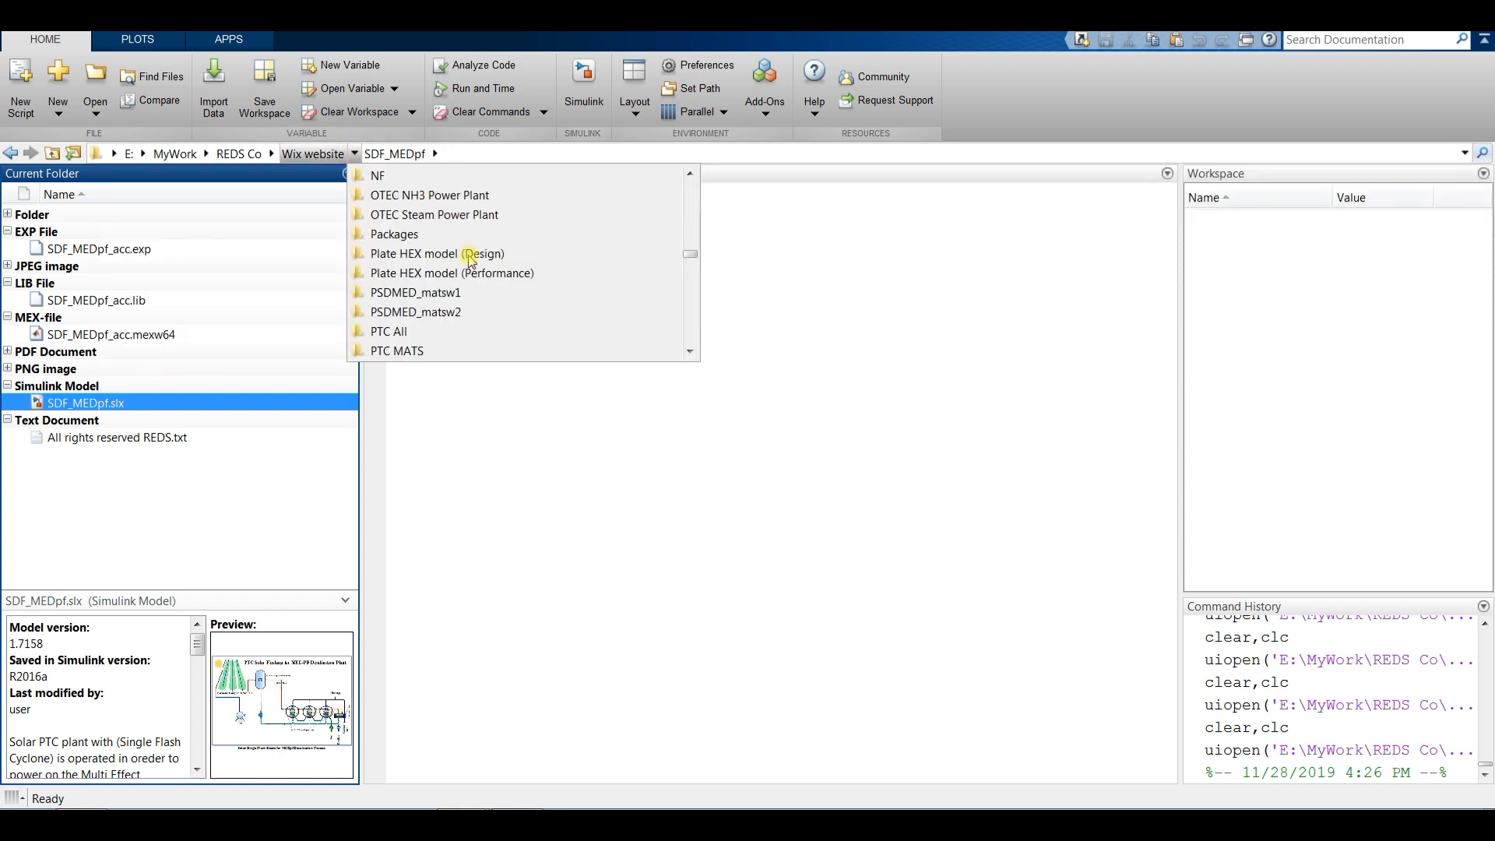
scroll(471, 257, down, 1)
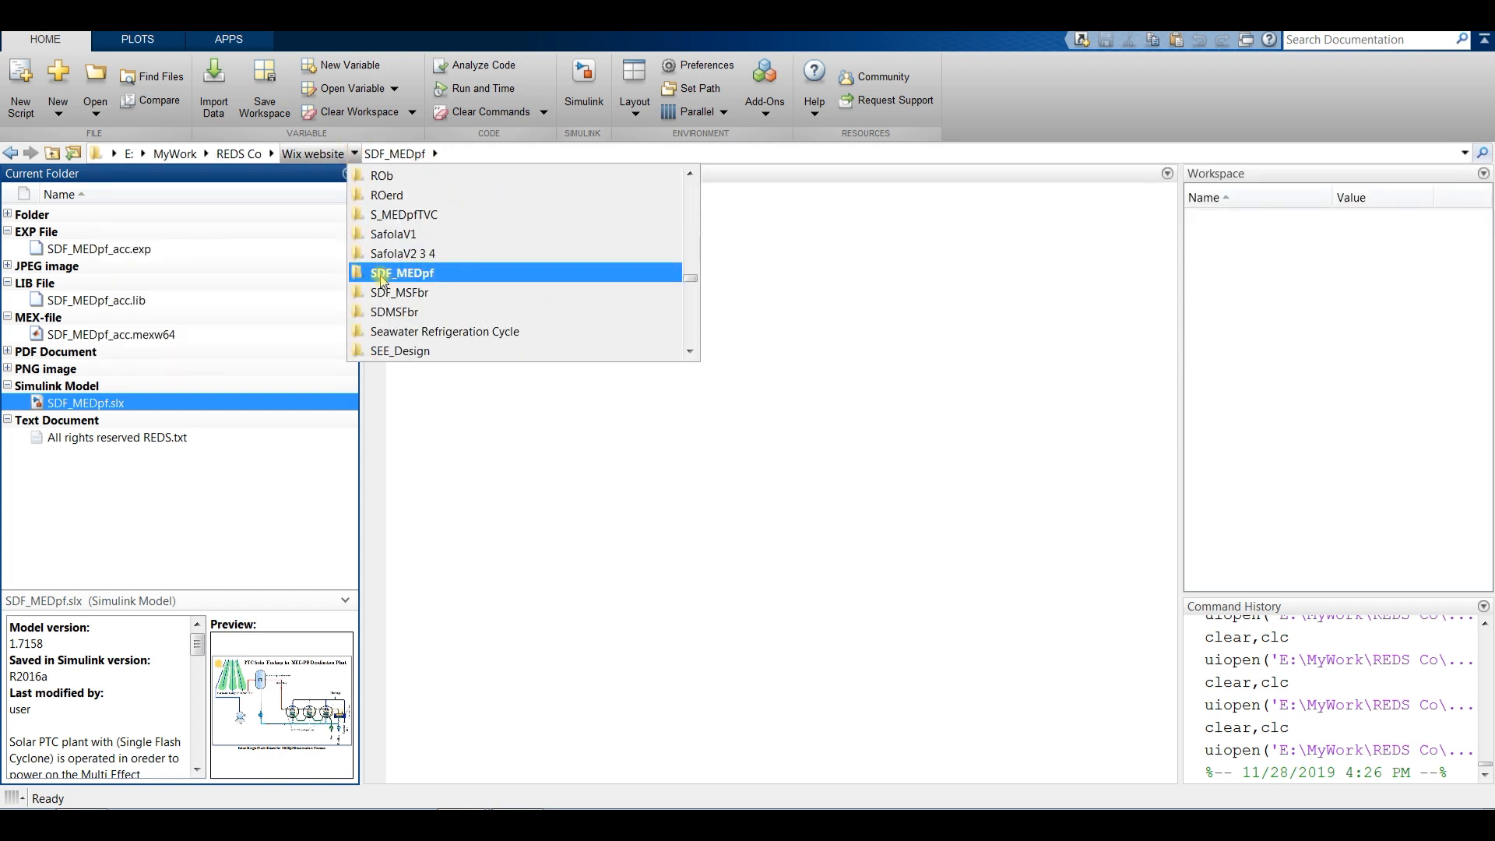
click(495, 274)
click(349, 176)
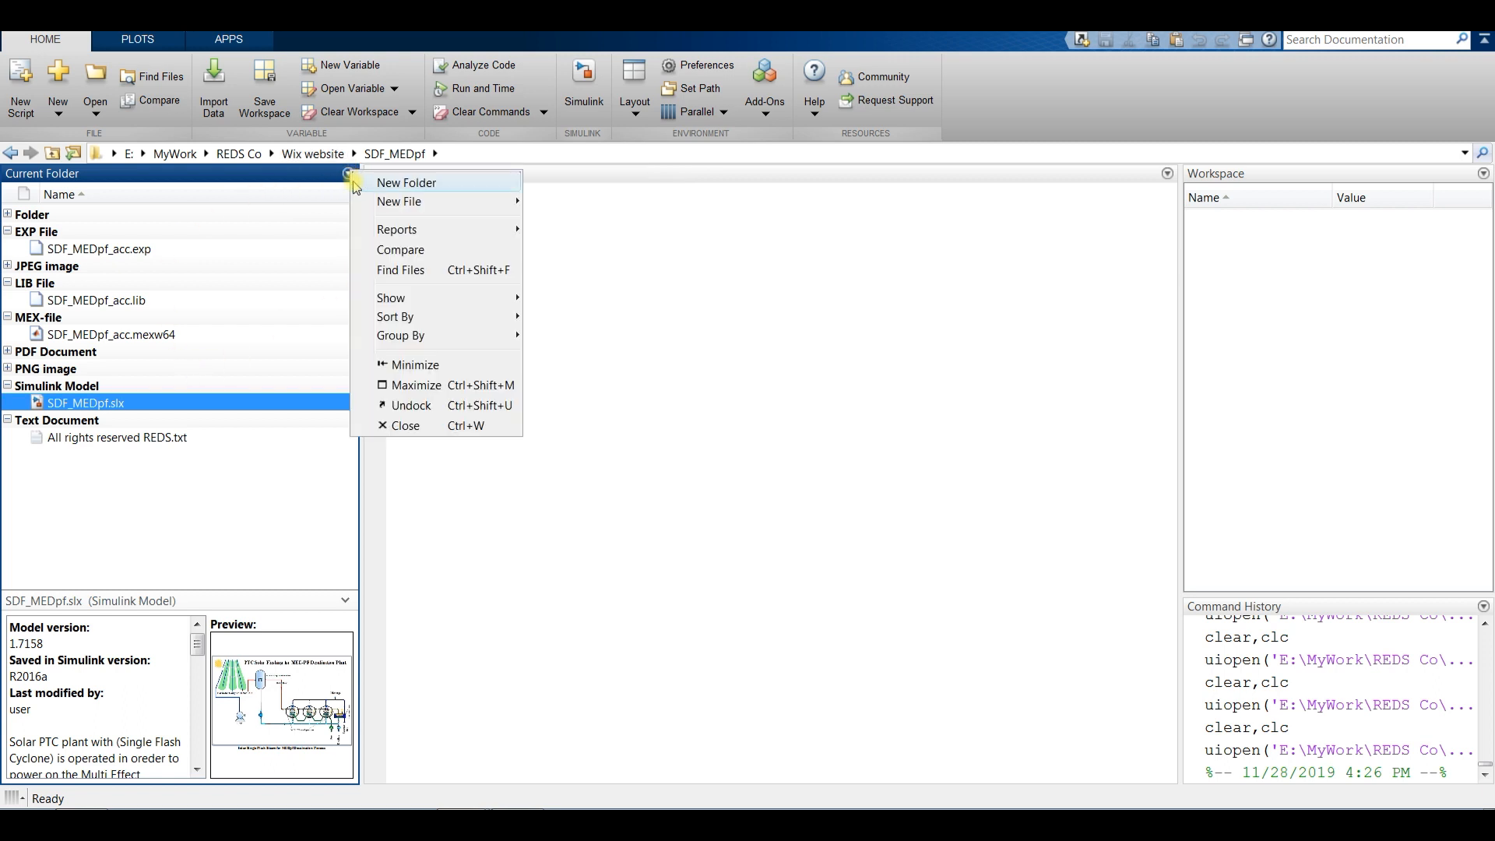
mouse_move(425, 337)
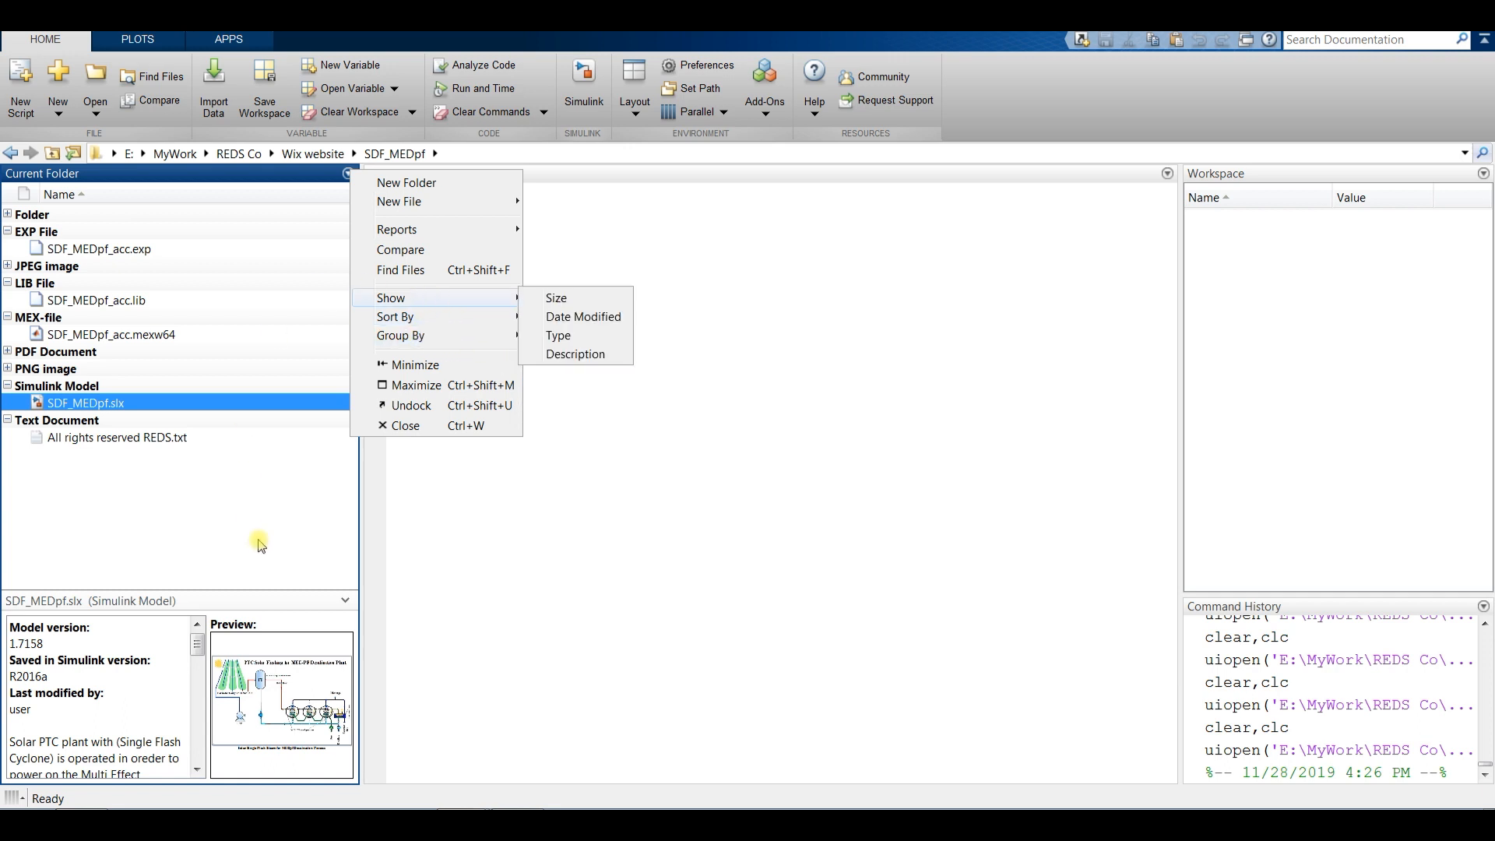
click(157, 470)
Open the SDF_MEDpf.slx Simulink model and widen its model browser to fit the subsystem names.
click(73, 403)
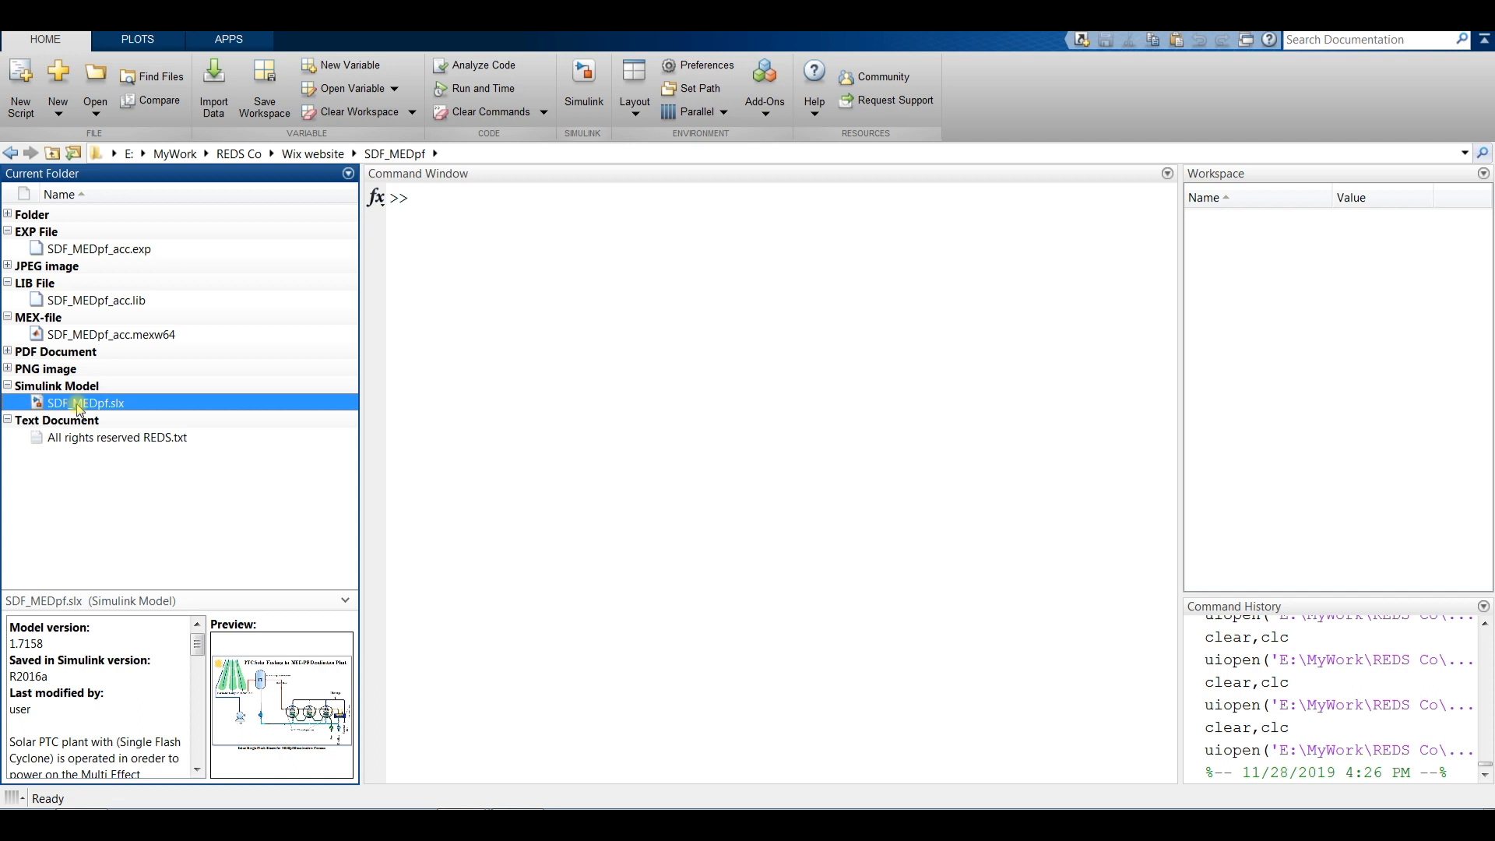
double_click(80, 403)
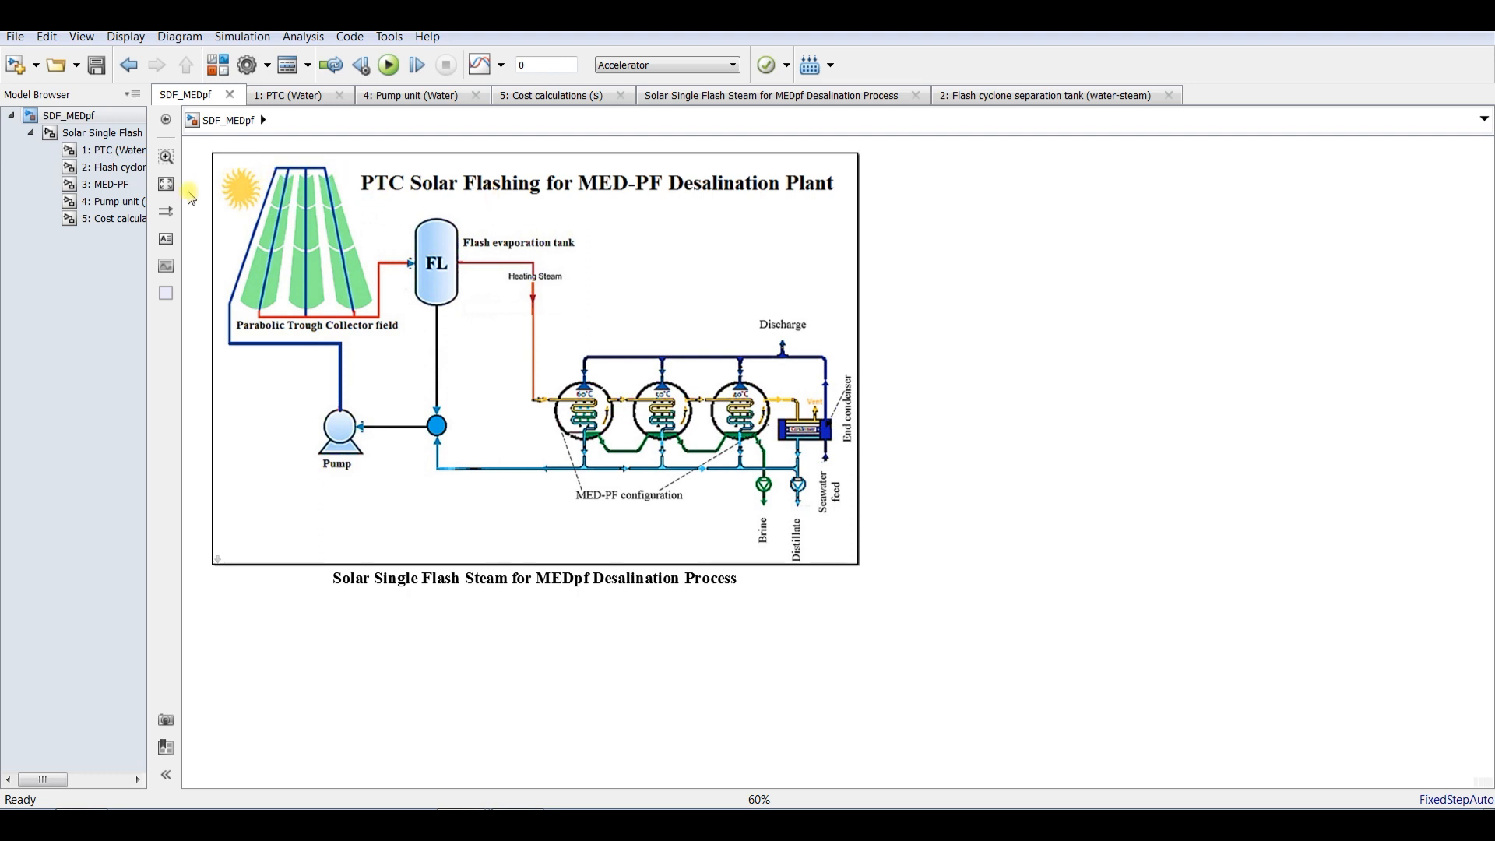
drag(148, 329, 285, 330)
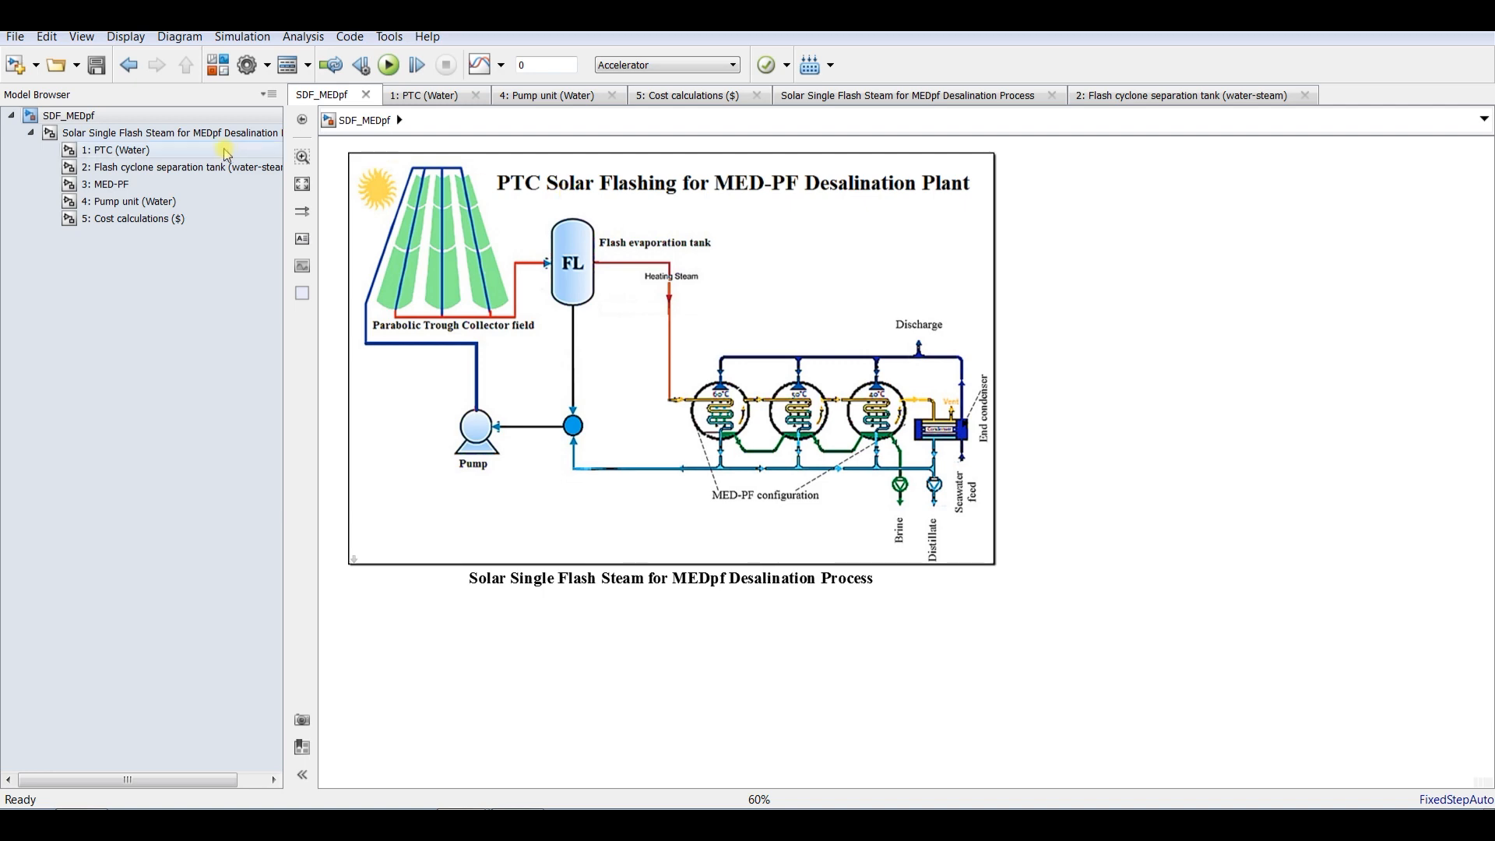
Open the Solar Single Flash Steam for MEDpf Desalination Process subsystem and examine its main blocks and gauges.
click(103, 133)
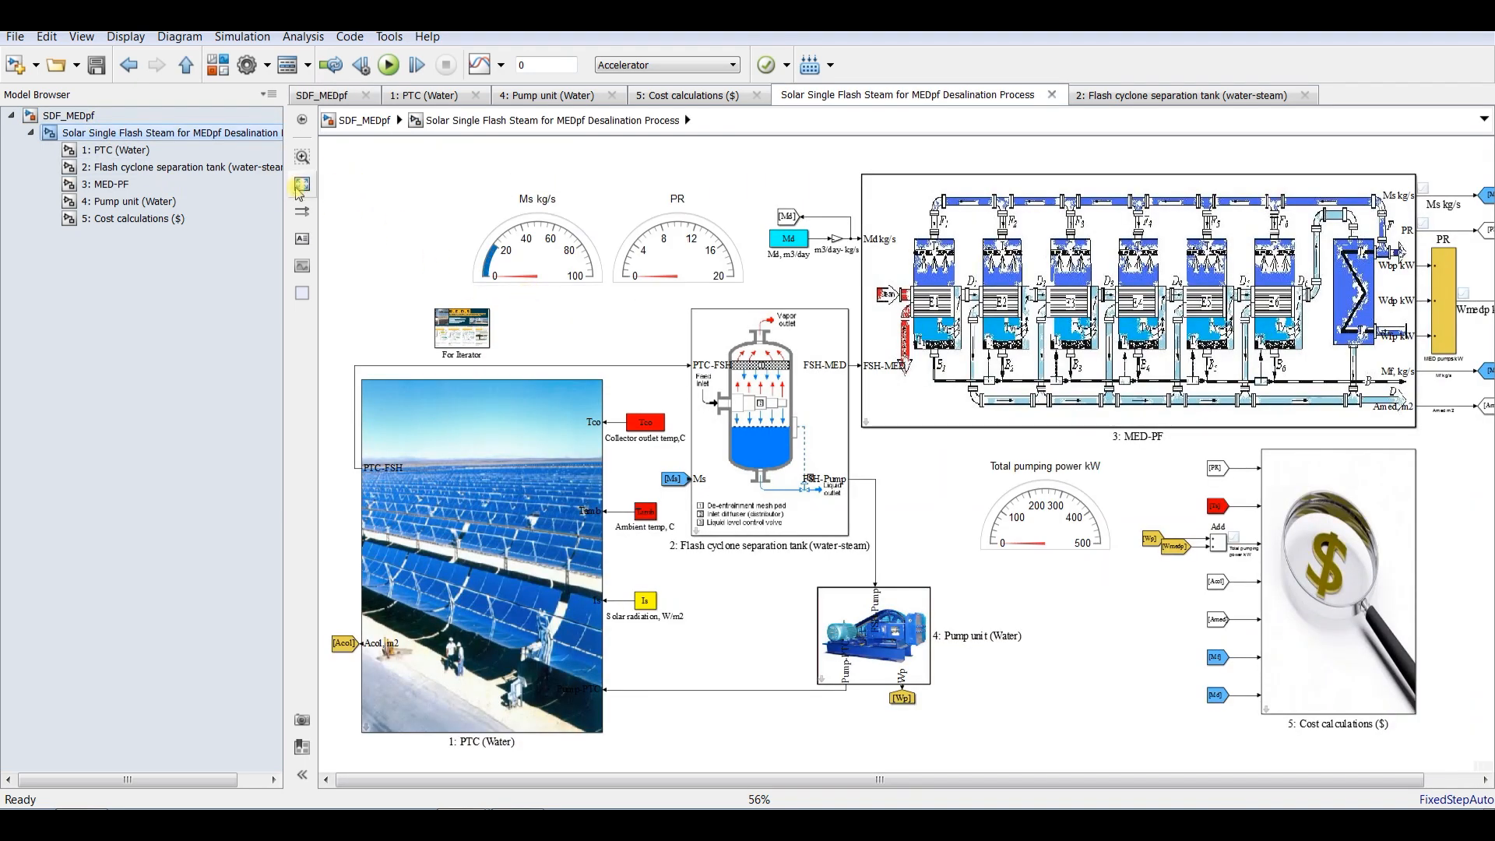
click(302, 184)
drag(285, 382, 259, 382)
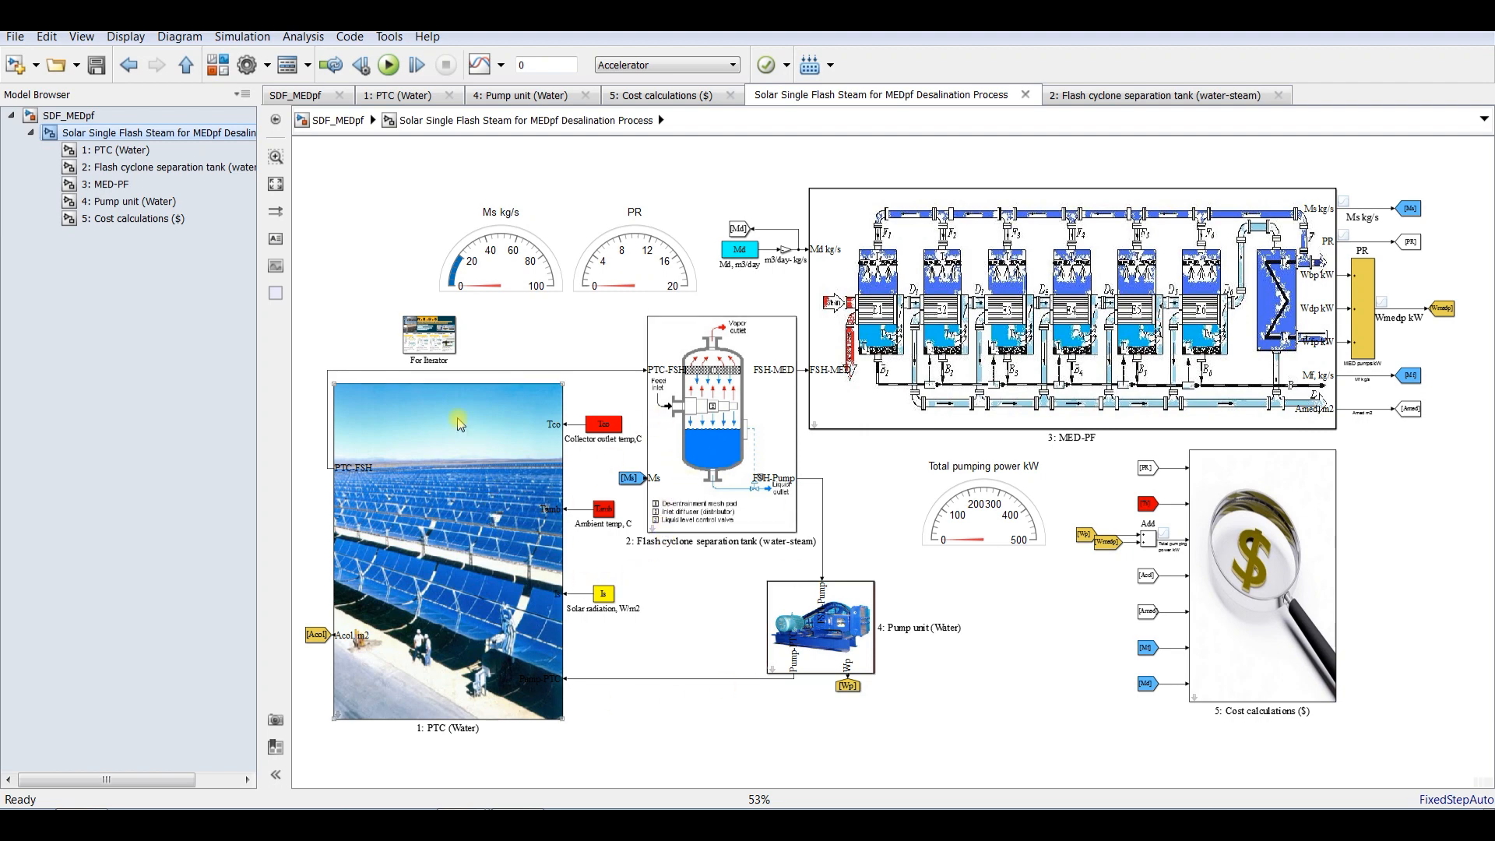
click(484, 502)
click(691, 351)
click(933, 498)
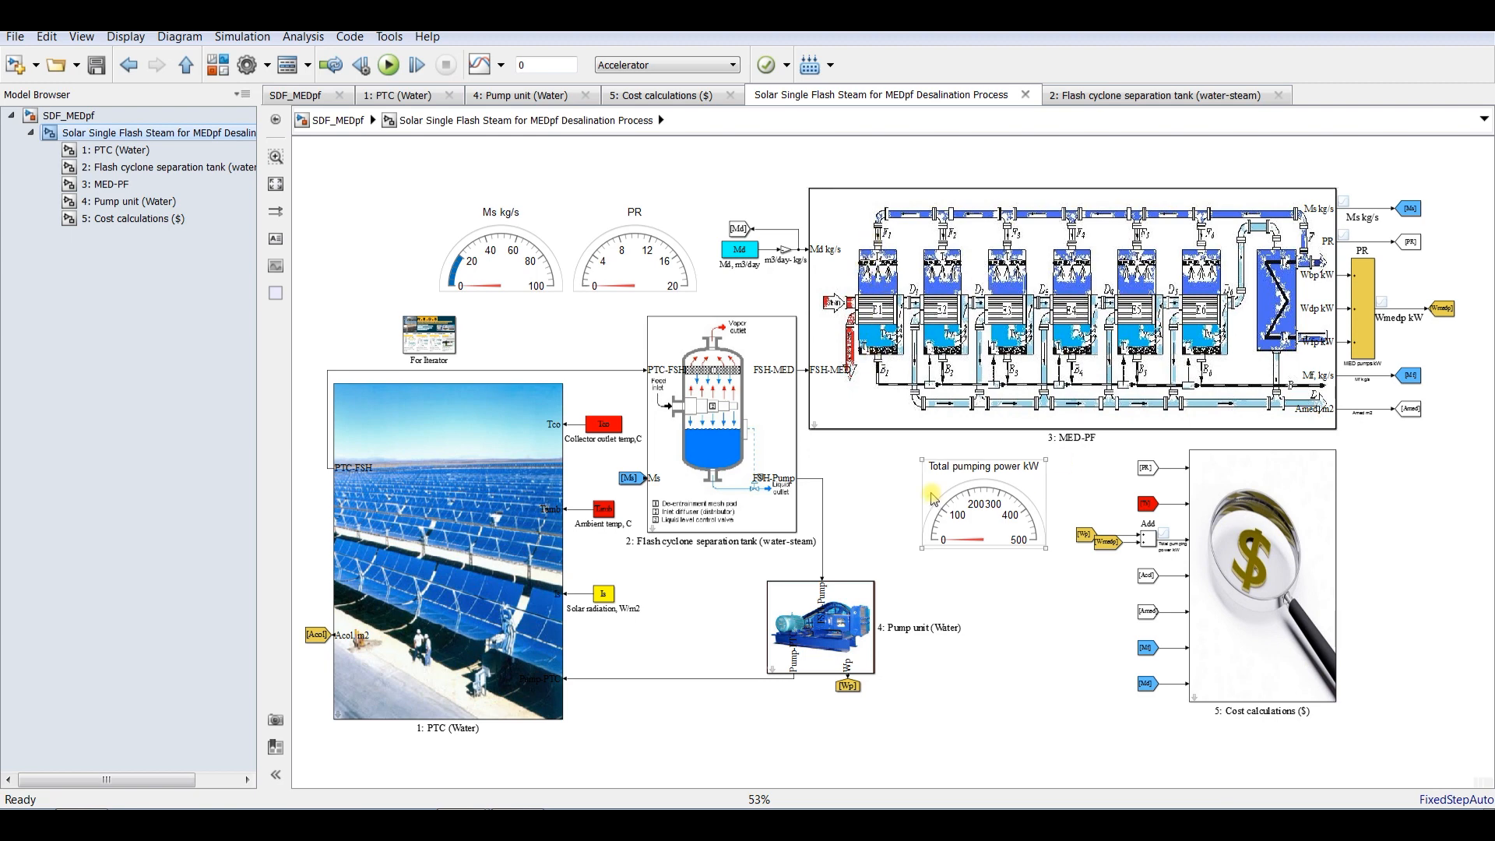
Open the PTC (Water) subsystem and check the display options for the model browser.
click(125, 152)
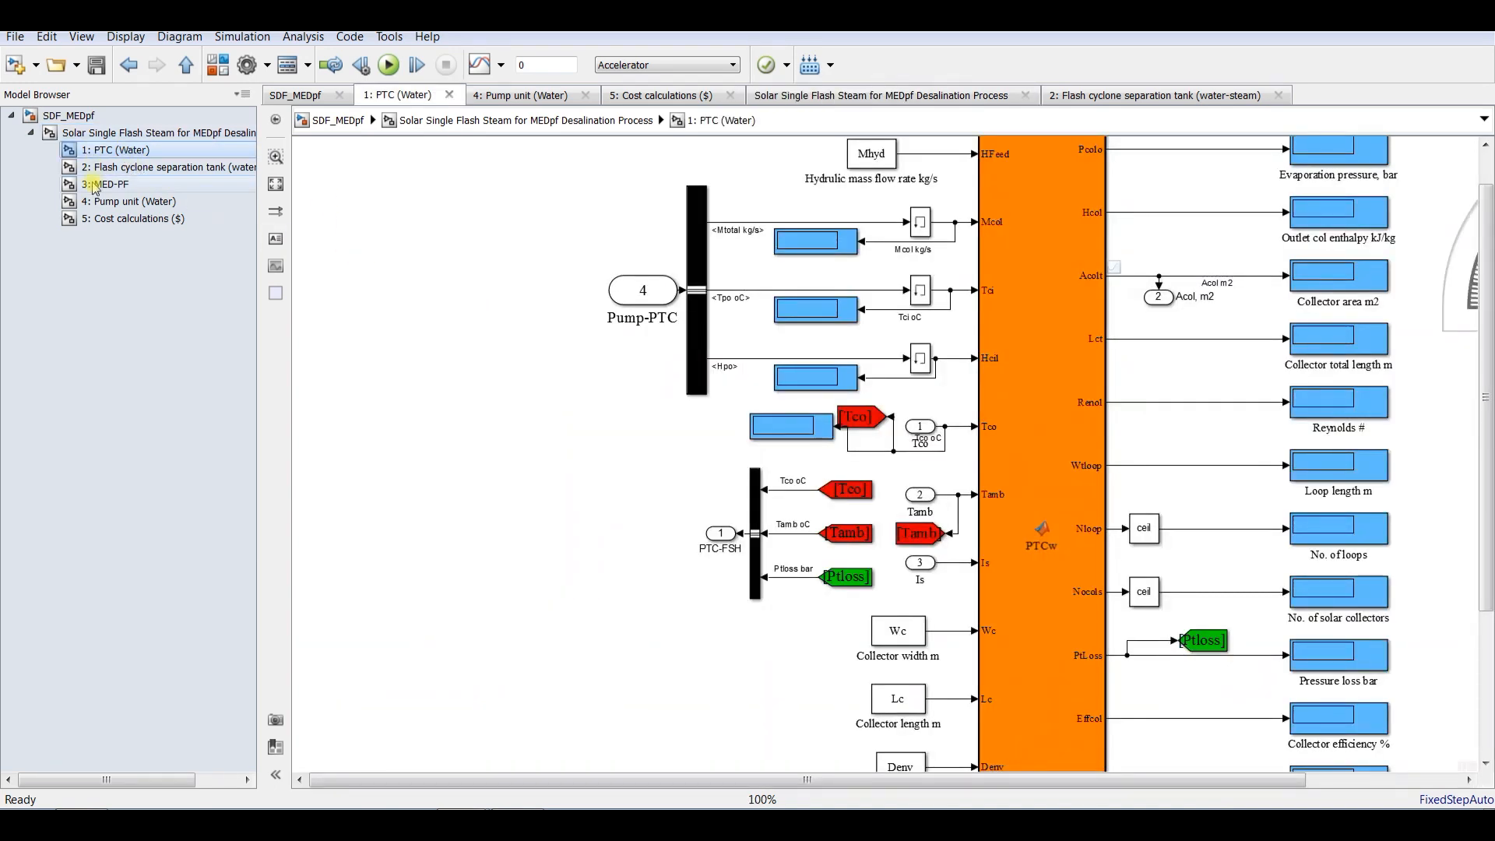
click(82, 37)
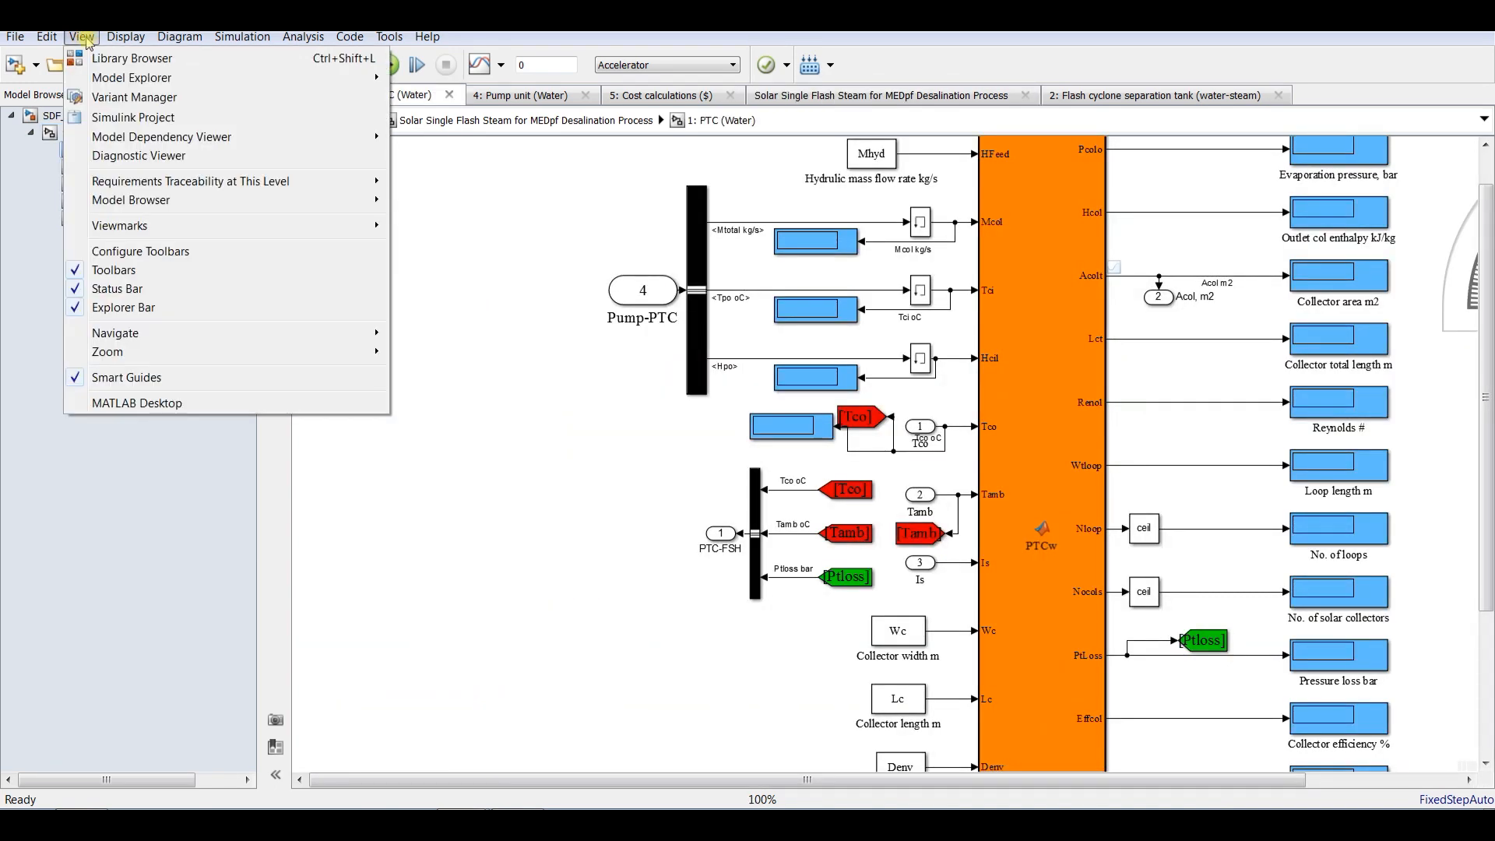
mouse_move(285, 200)
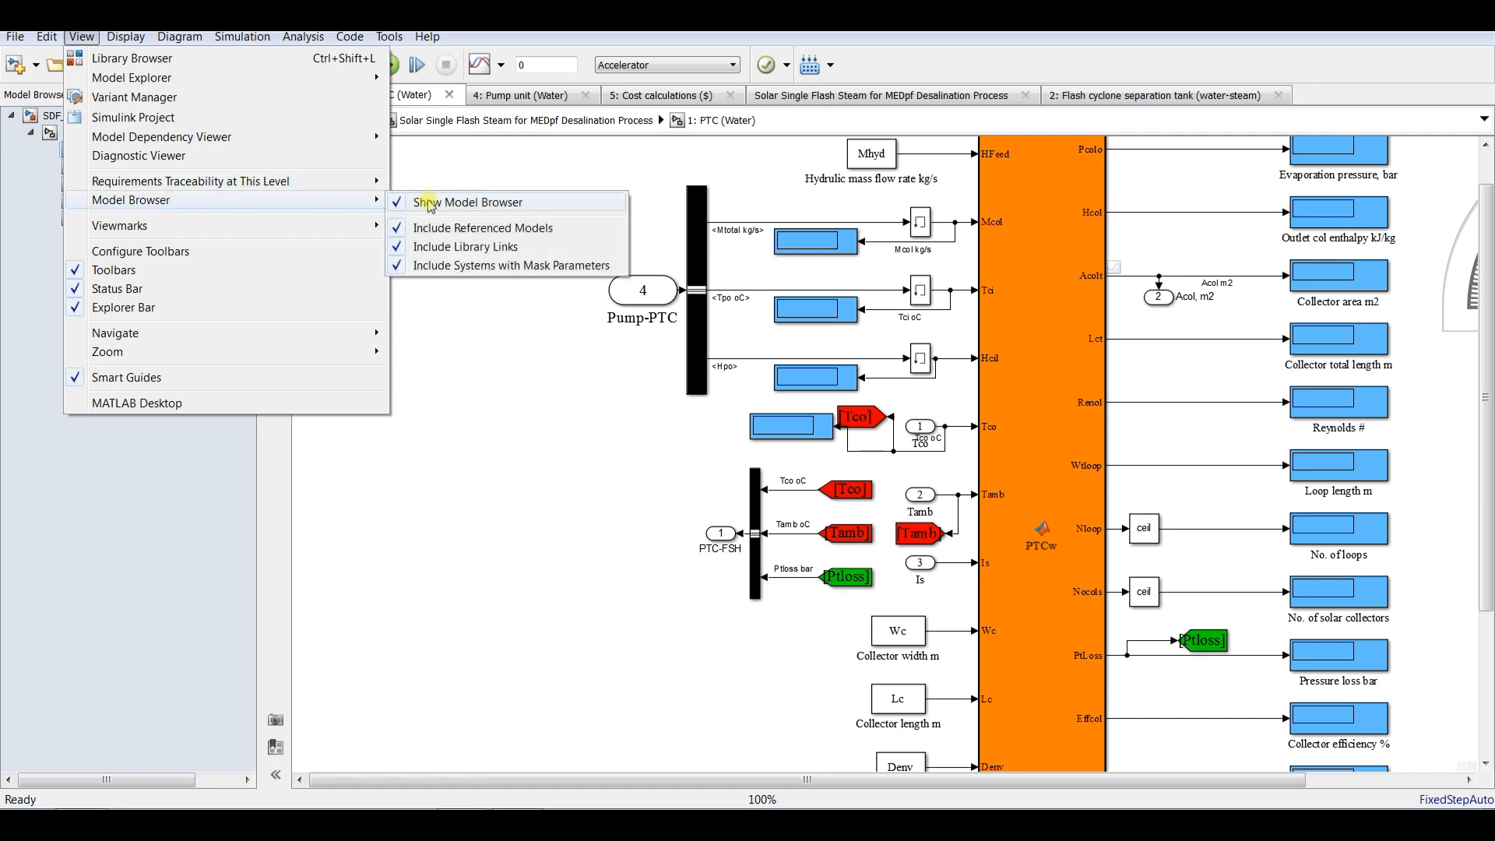
click(436, 430)
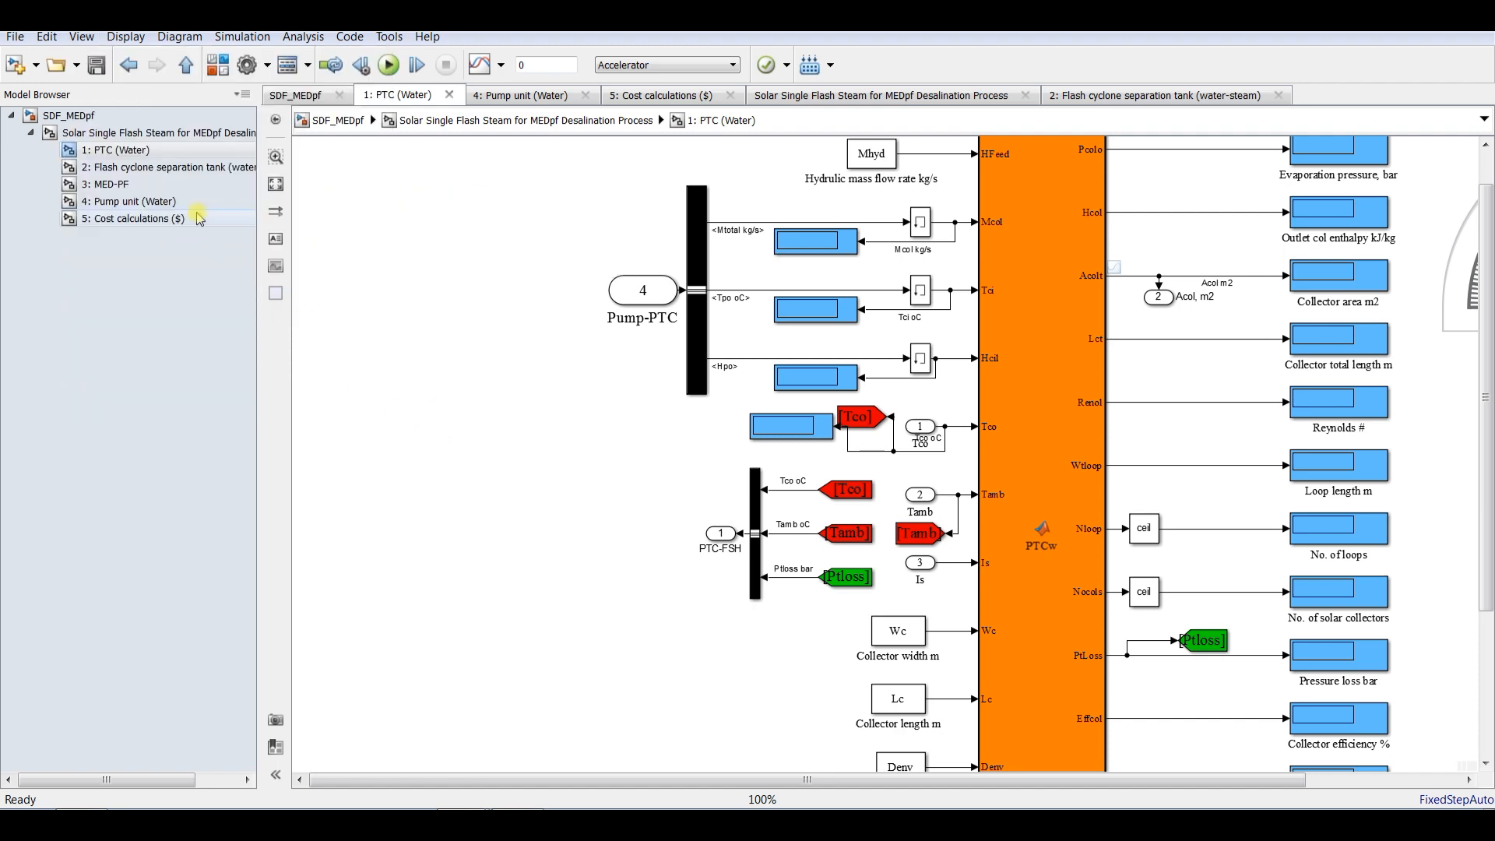
Look through the flash cyclone separation tank, MED-PF, pump unit and cost calculations subsystems in turn.
click(117, 170)
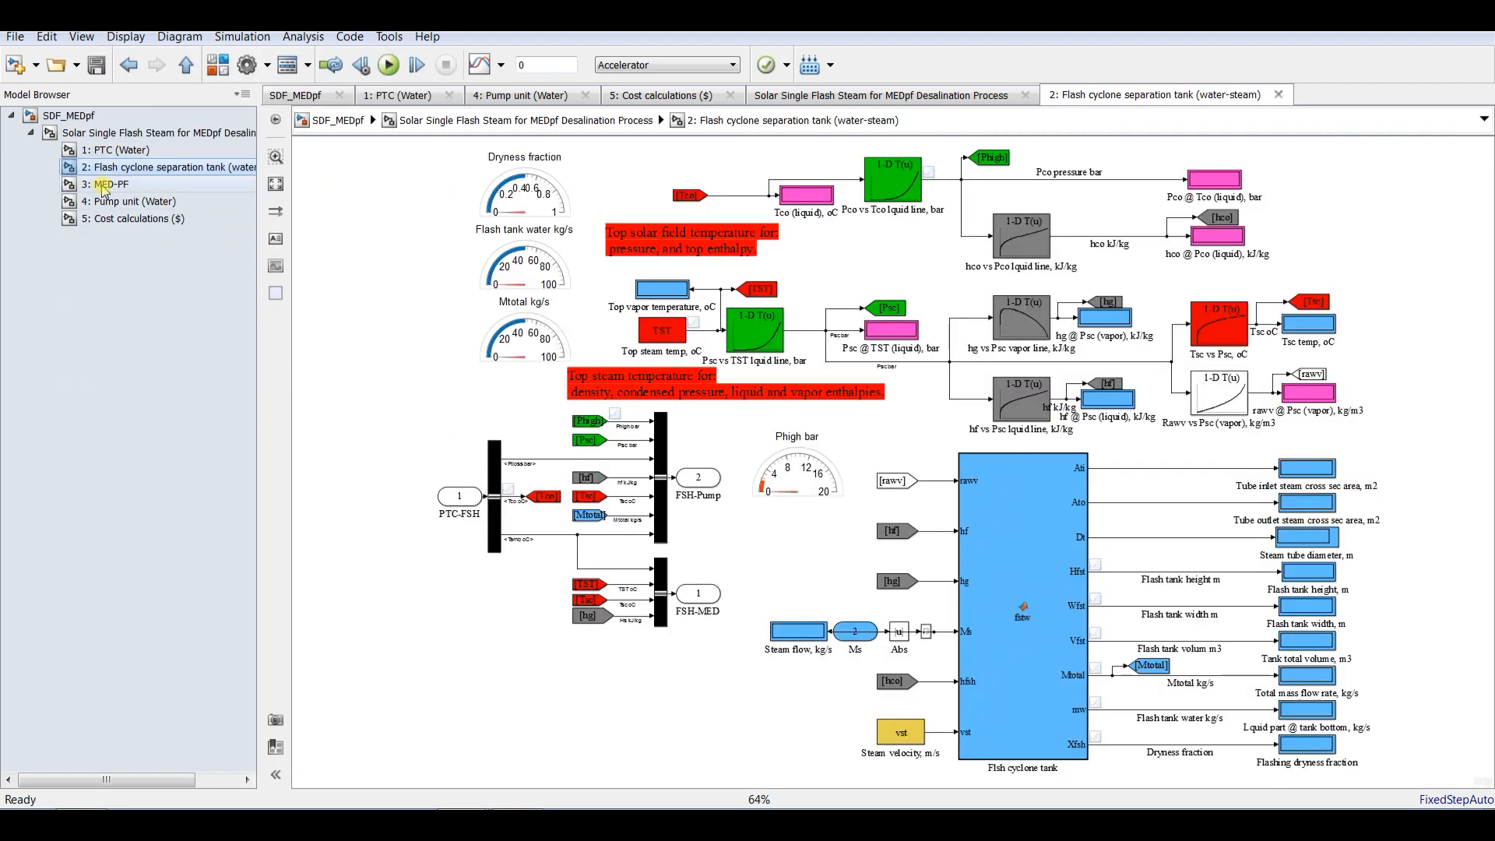
click(104, 185)
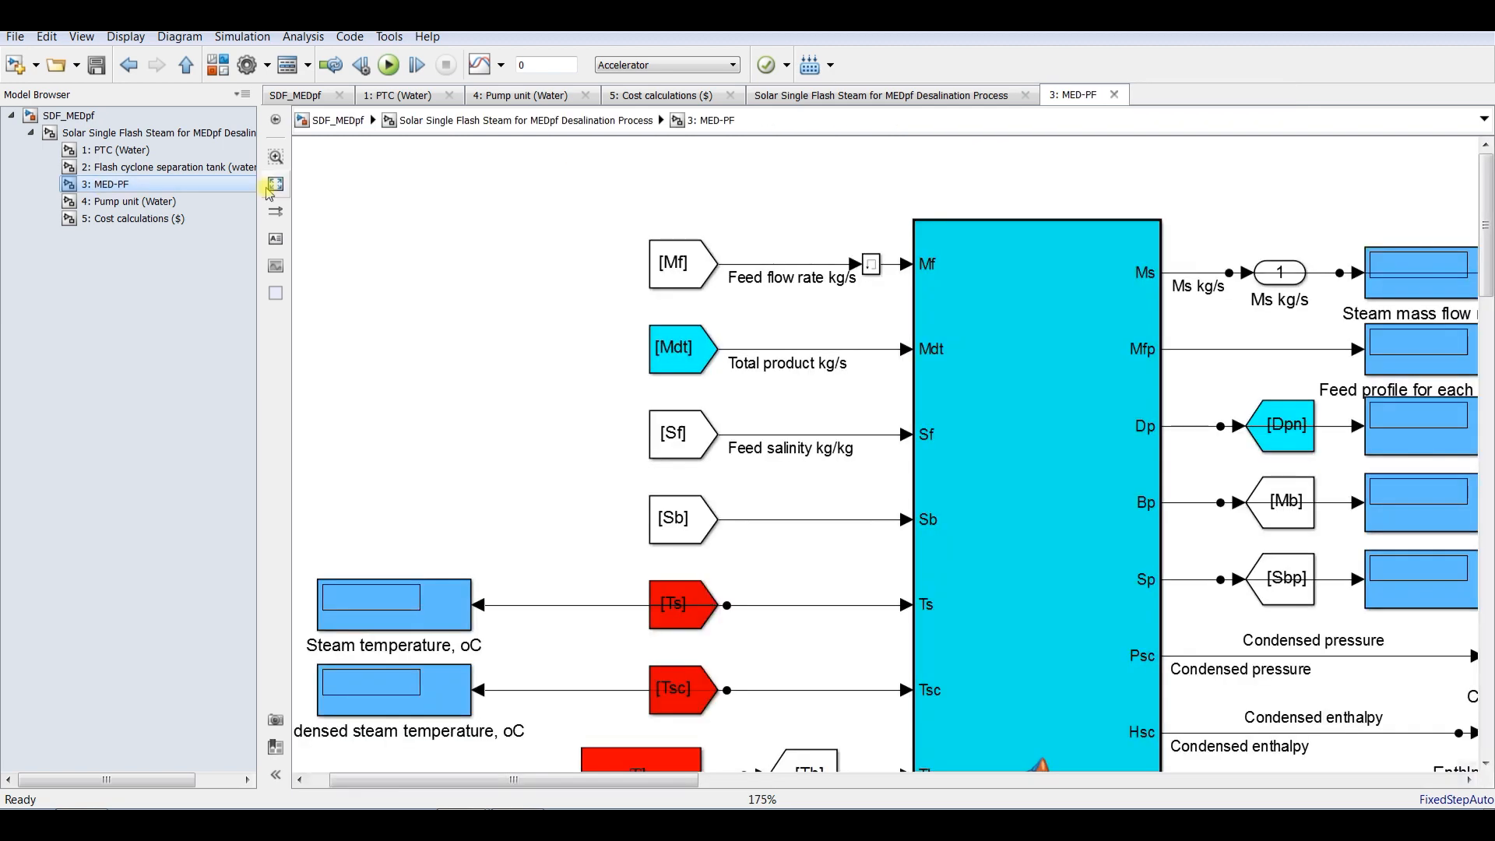
click(276, 185)
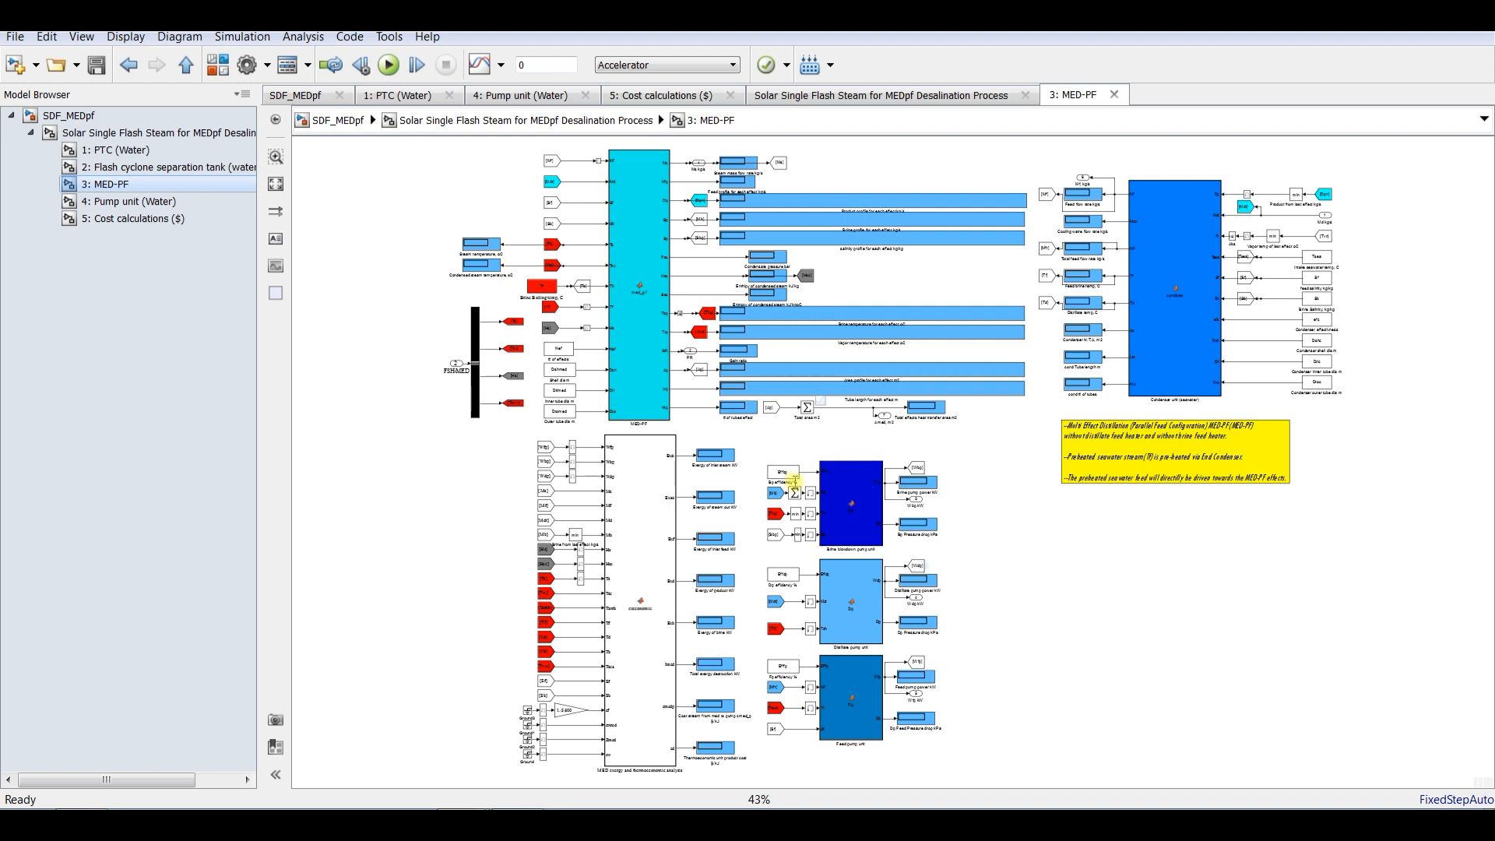
click(115, 204)
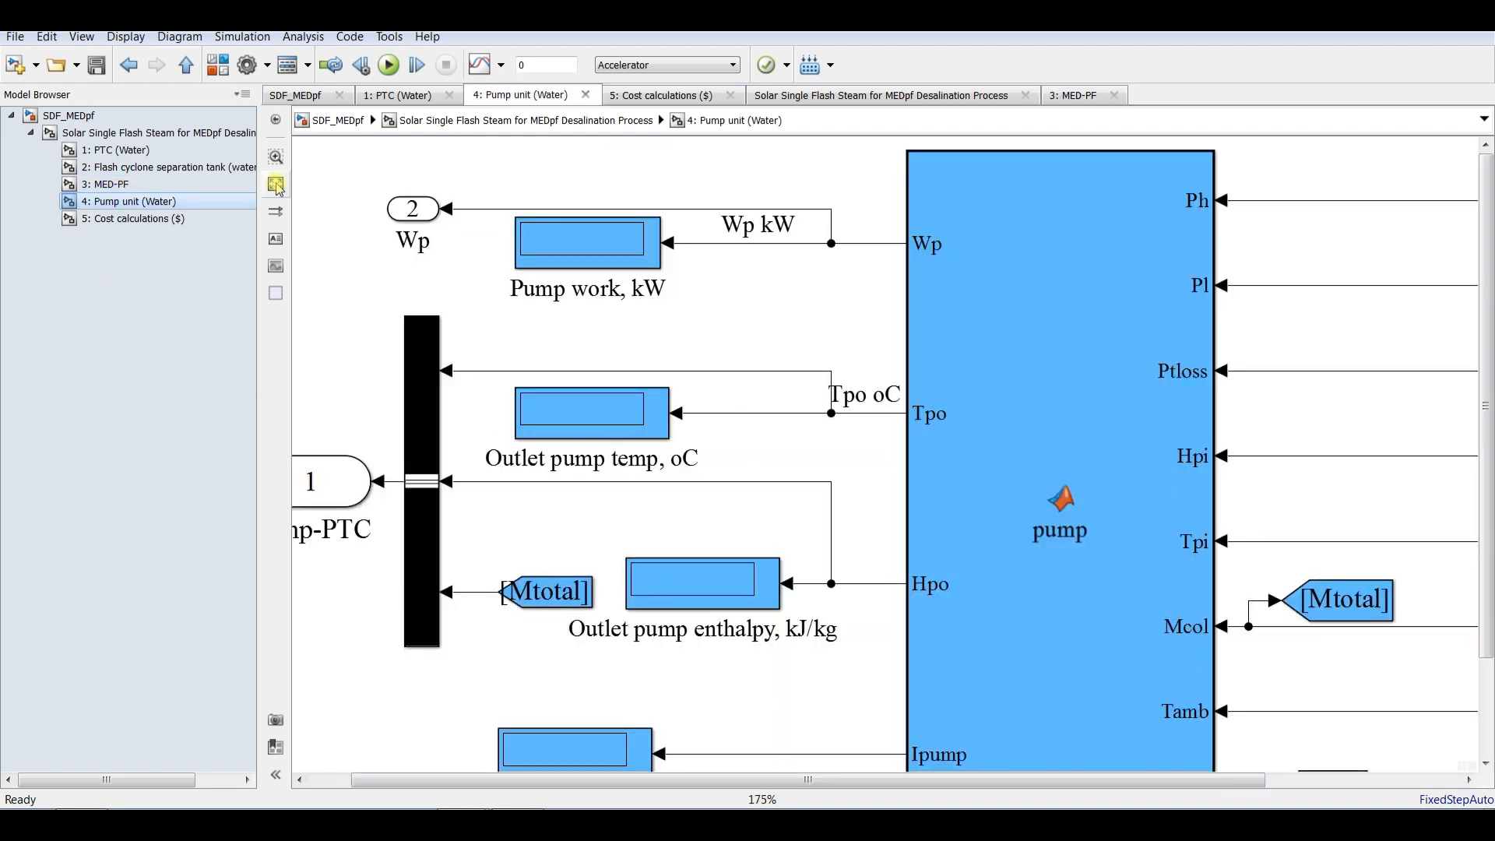
click(218, 218)
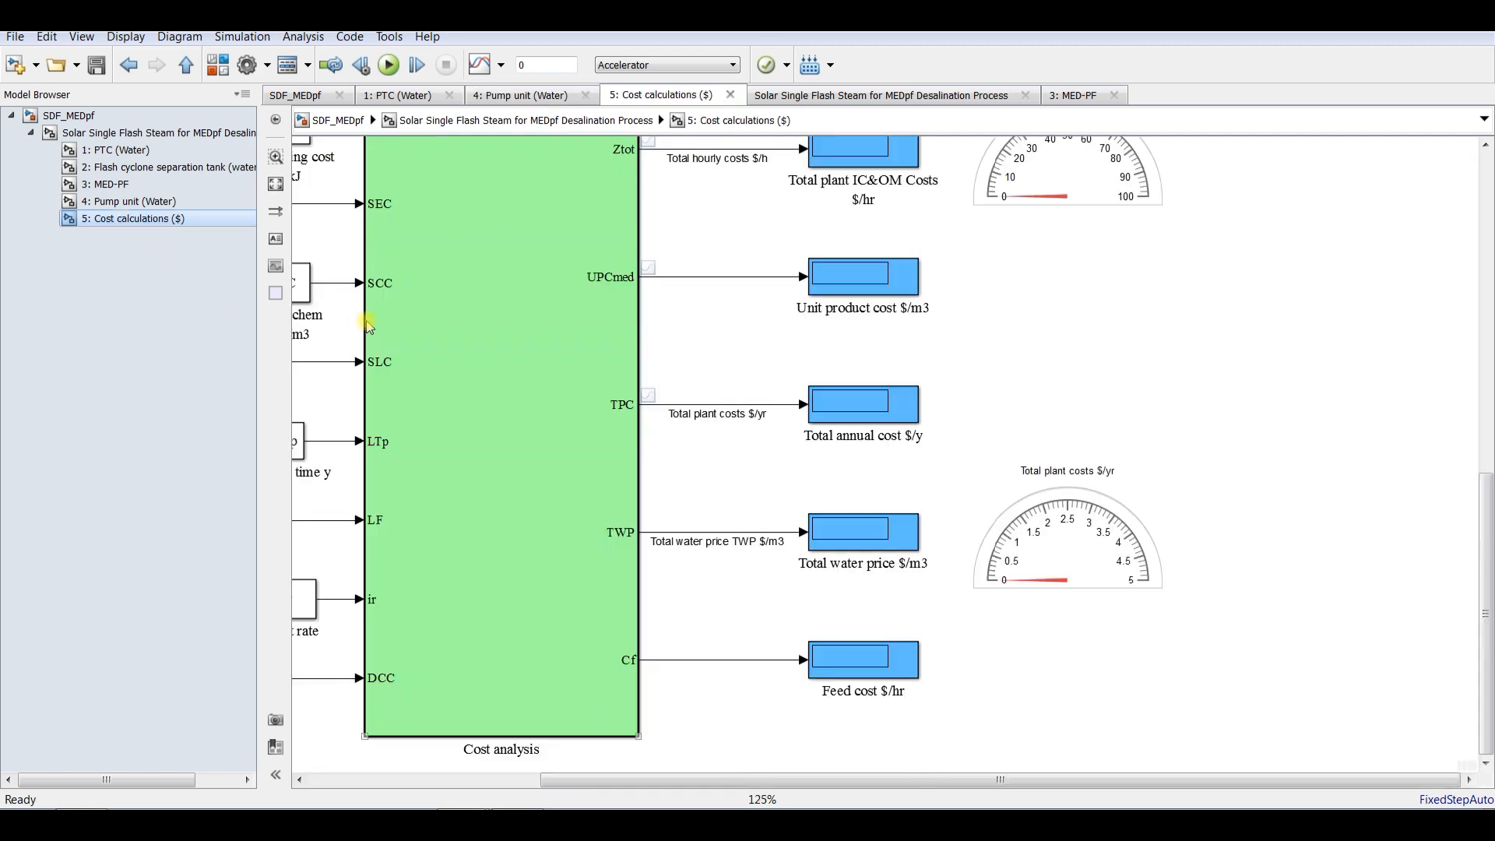
click(276, 185)
Return to the PTC (Water) subsystem and examine the input and output blocks around the PTC Water block.
click(134, 150)
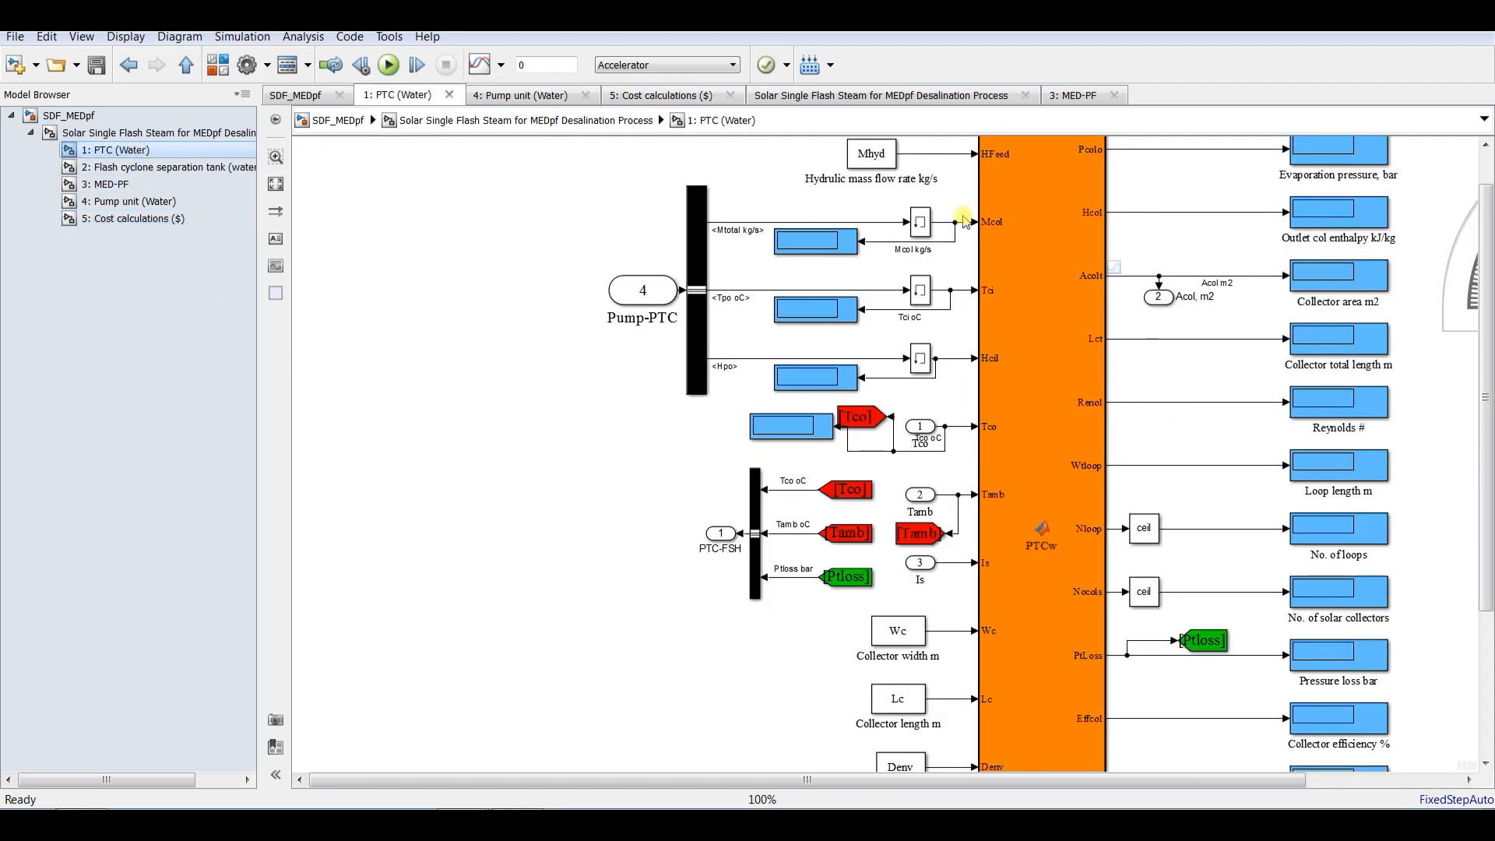
click(276, 184)
click(819, 290)
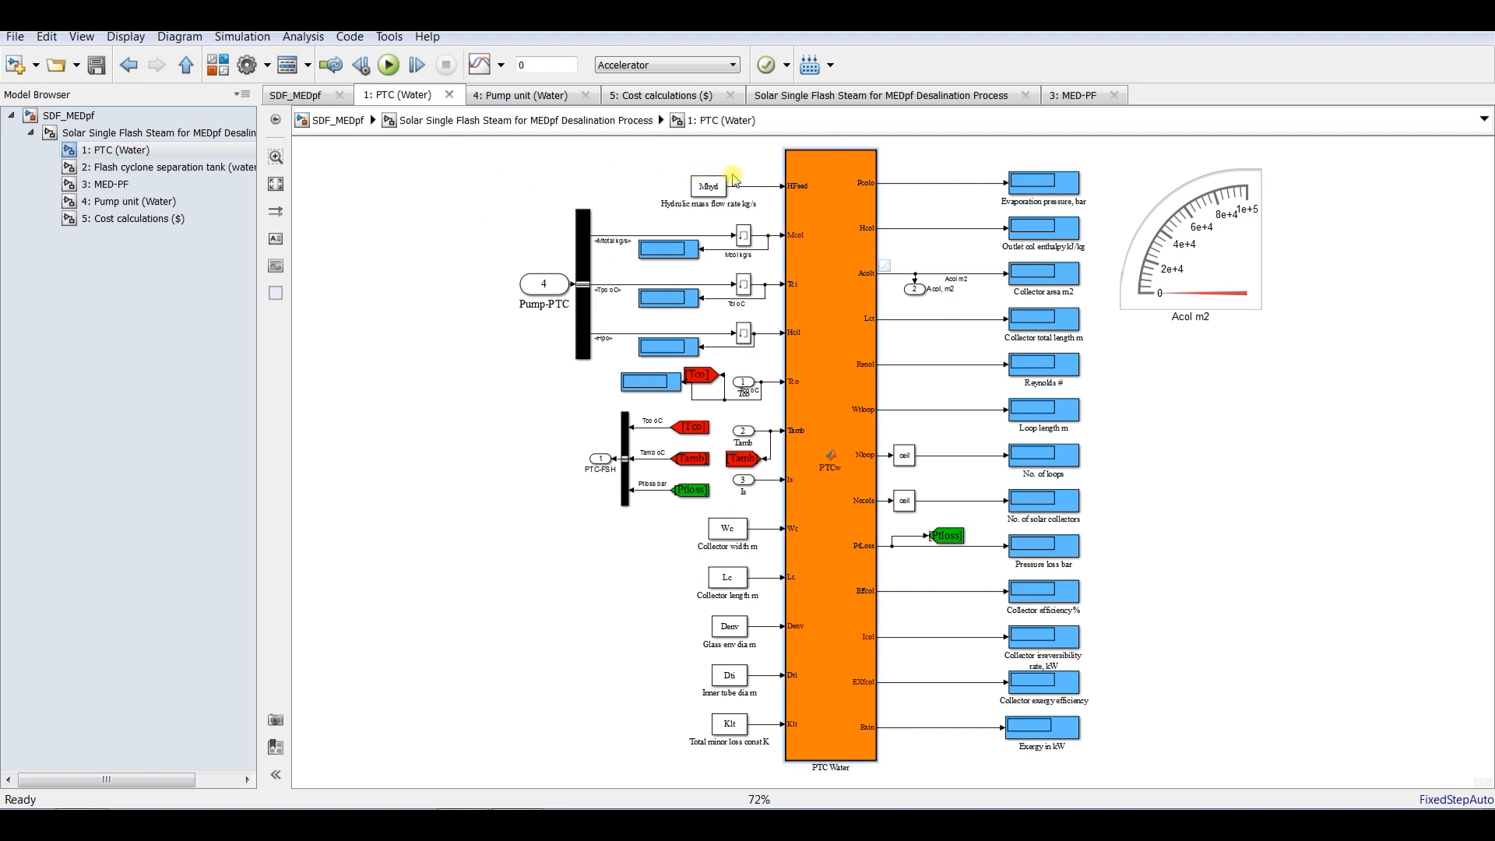
drag(474, 171, 757, 766)
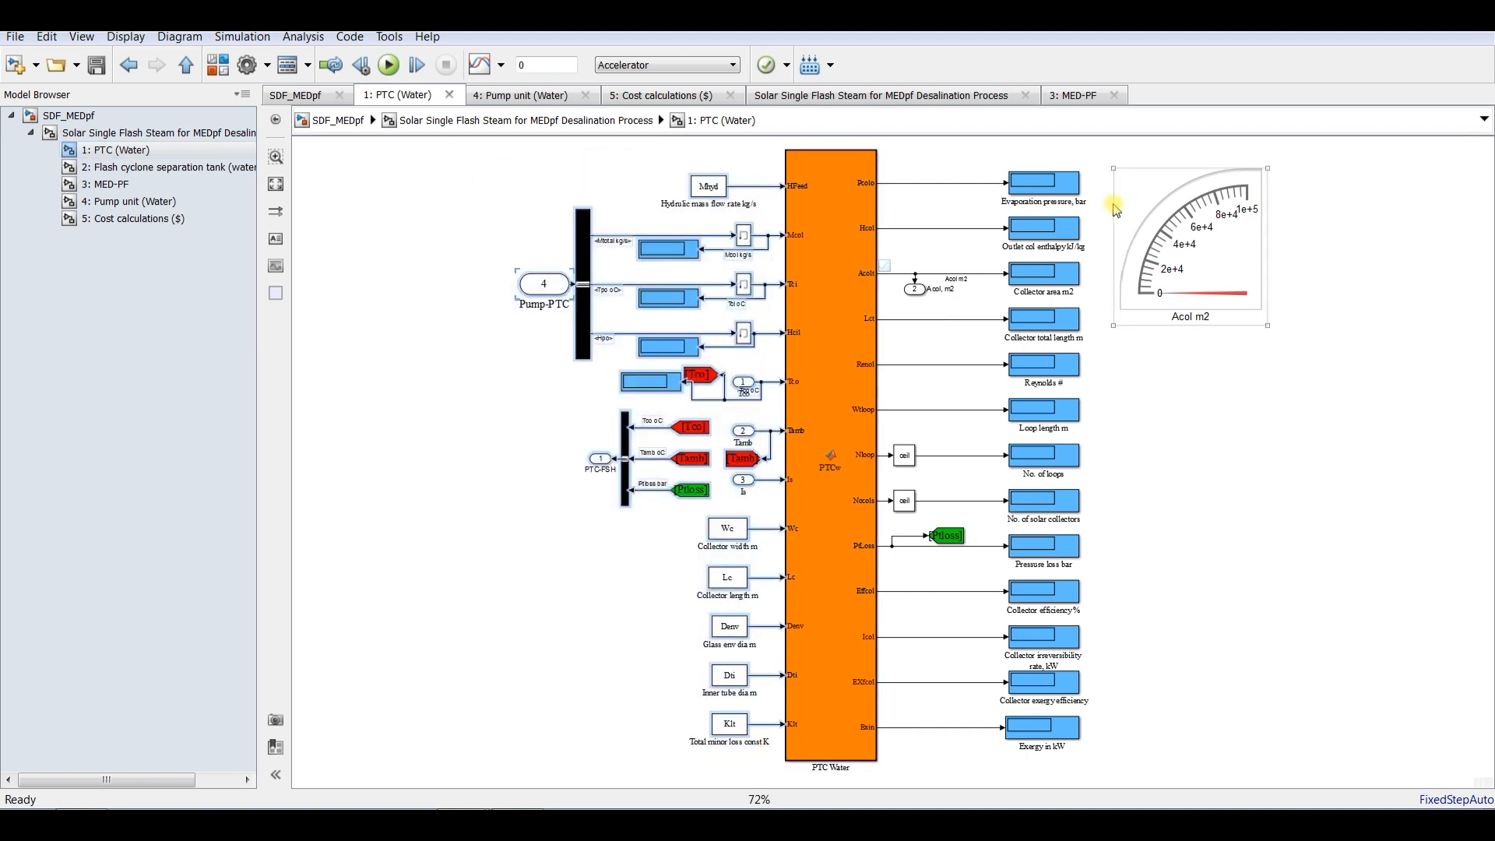
drag(952, 160, 1037, 722)
click(1329, 528)
Open the code of the PTC Water function block and examine the output variables in its function declaration.
click(816, 218)
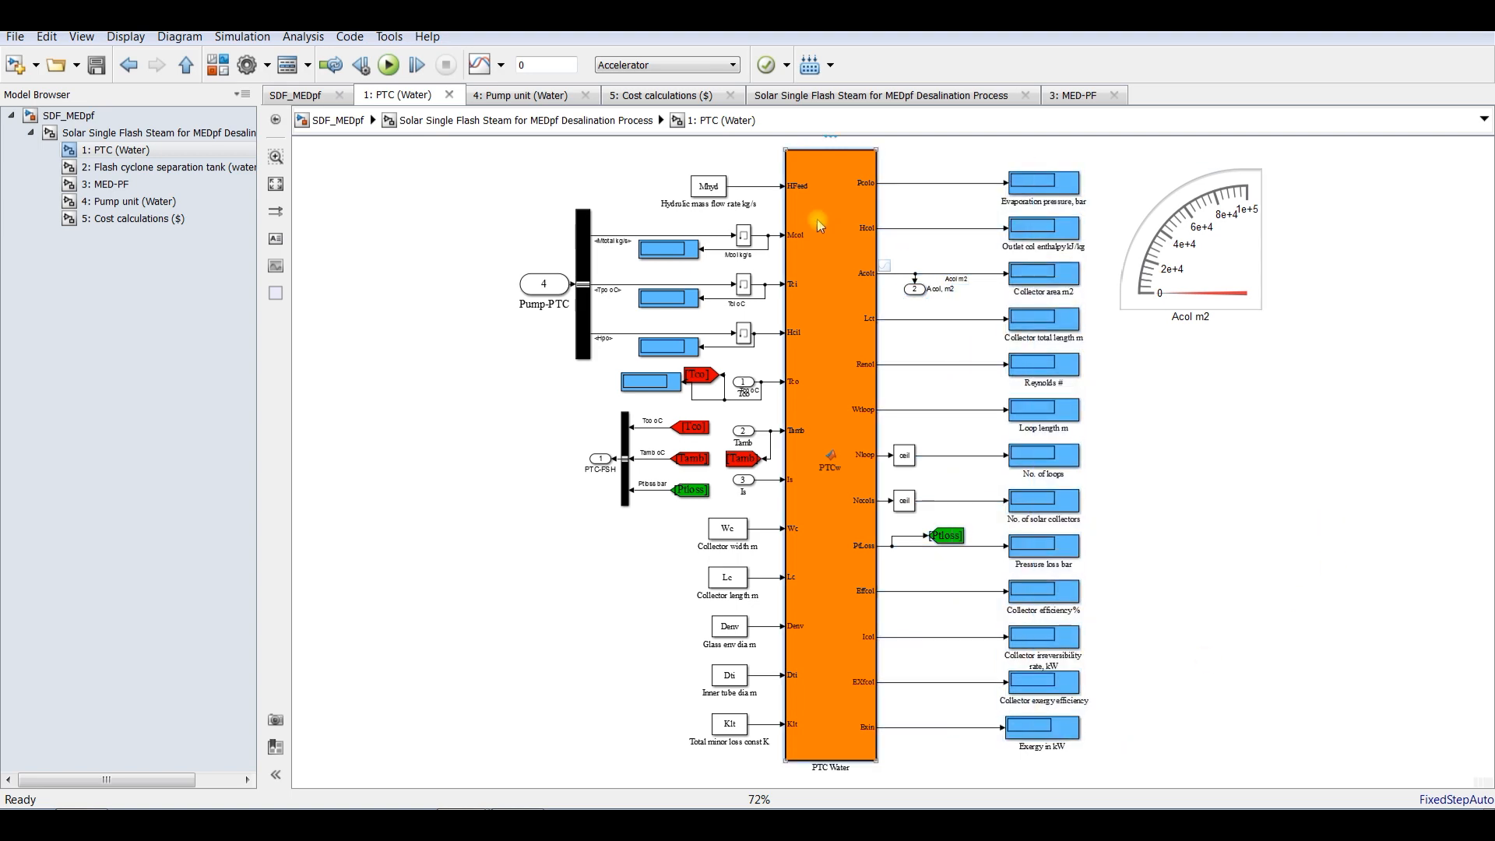
double_click(812, 218)
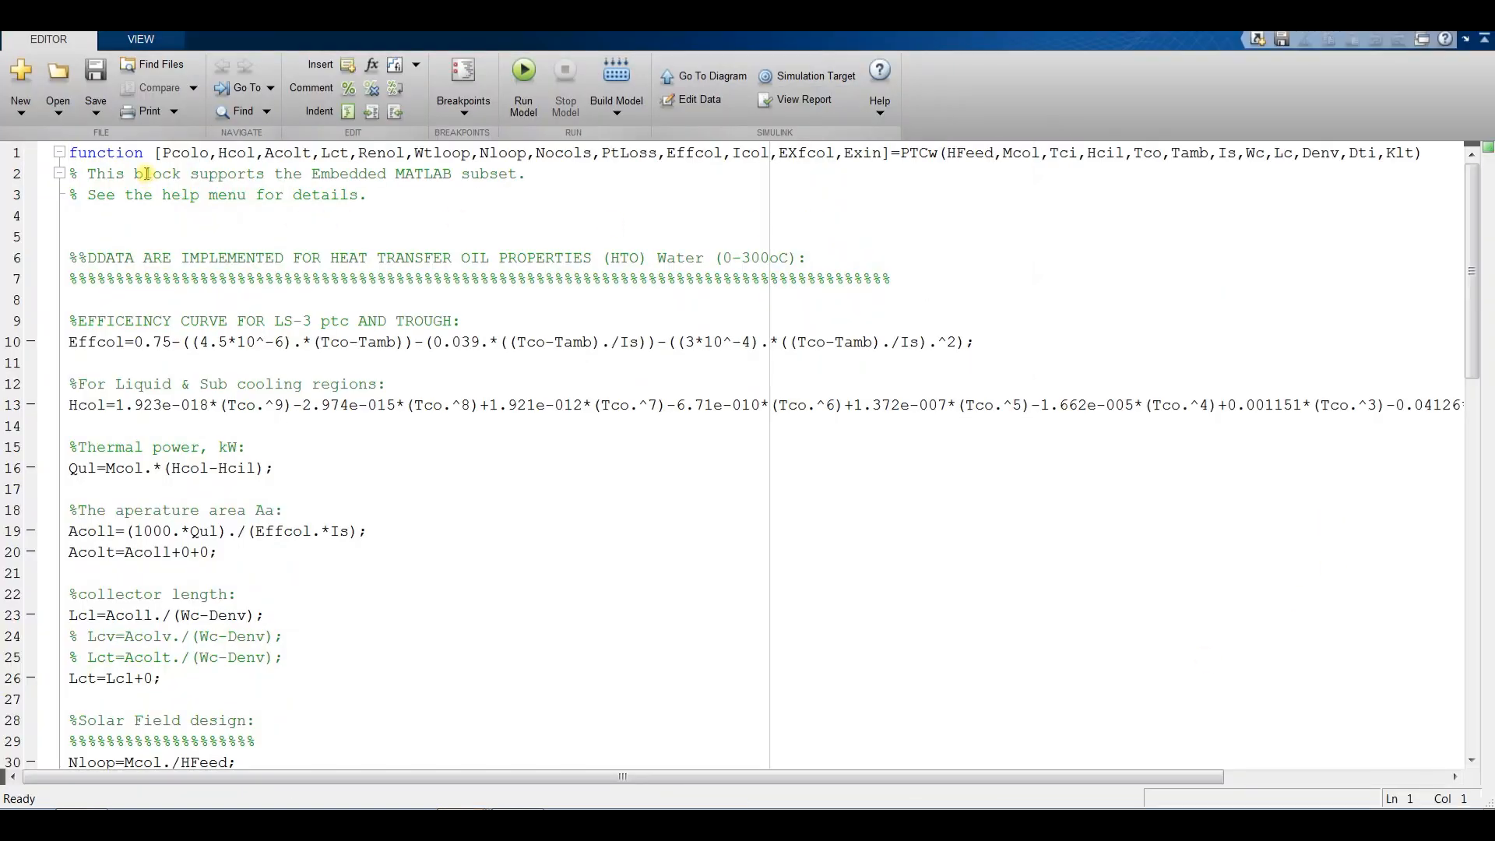
drag(162, 152, 885, 152)
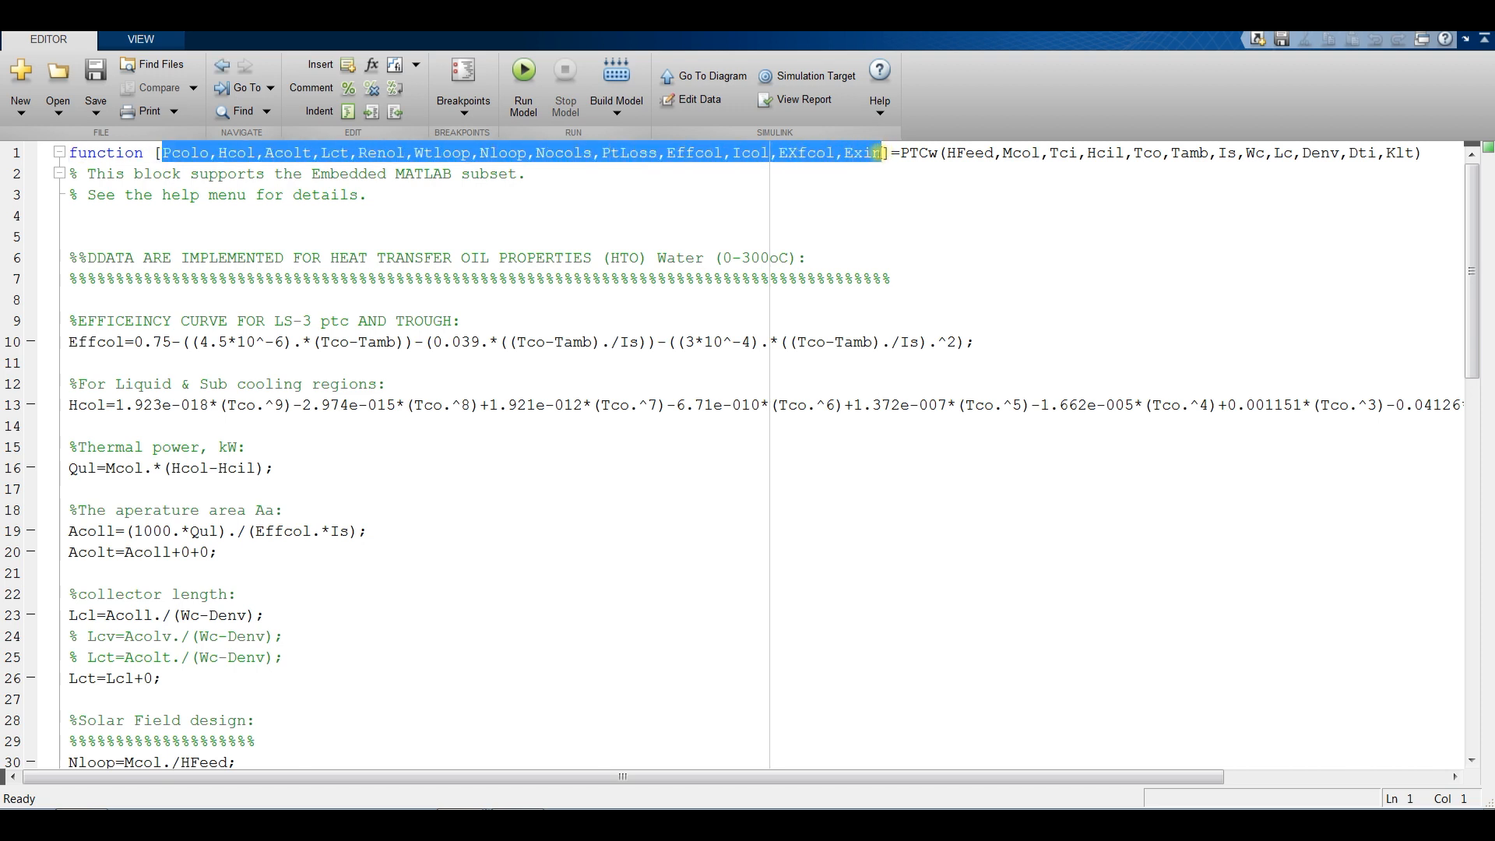
click(884, 153)
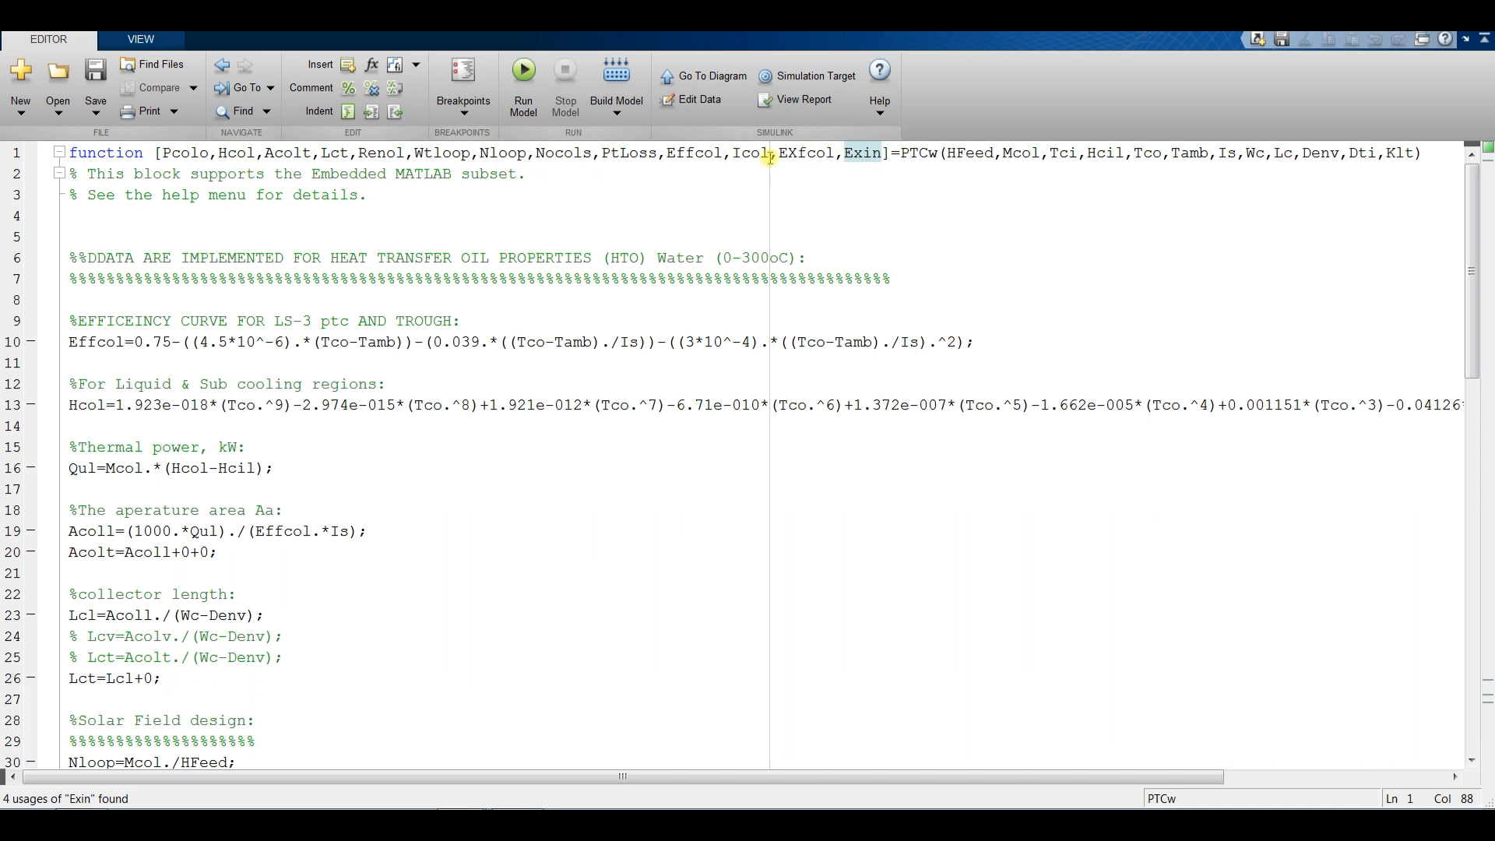
drag(180, 152, 594, 620)
right_click(297, 343)
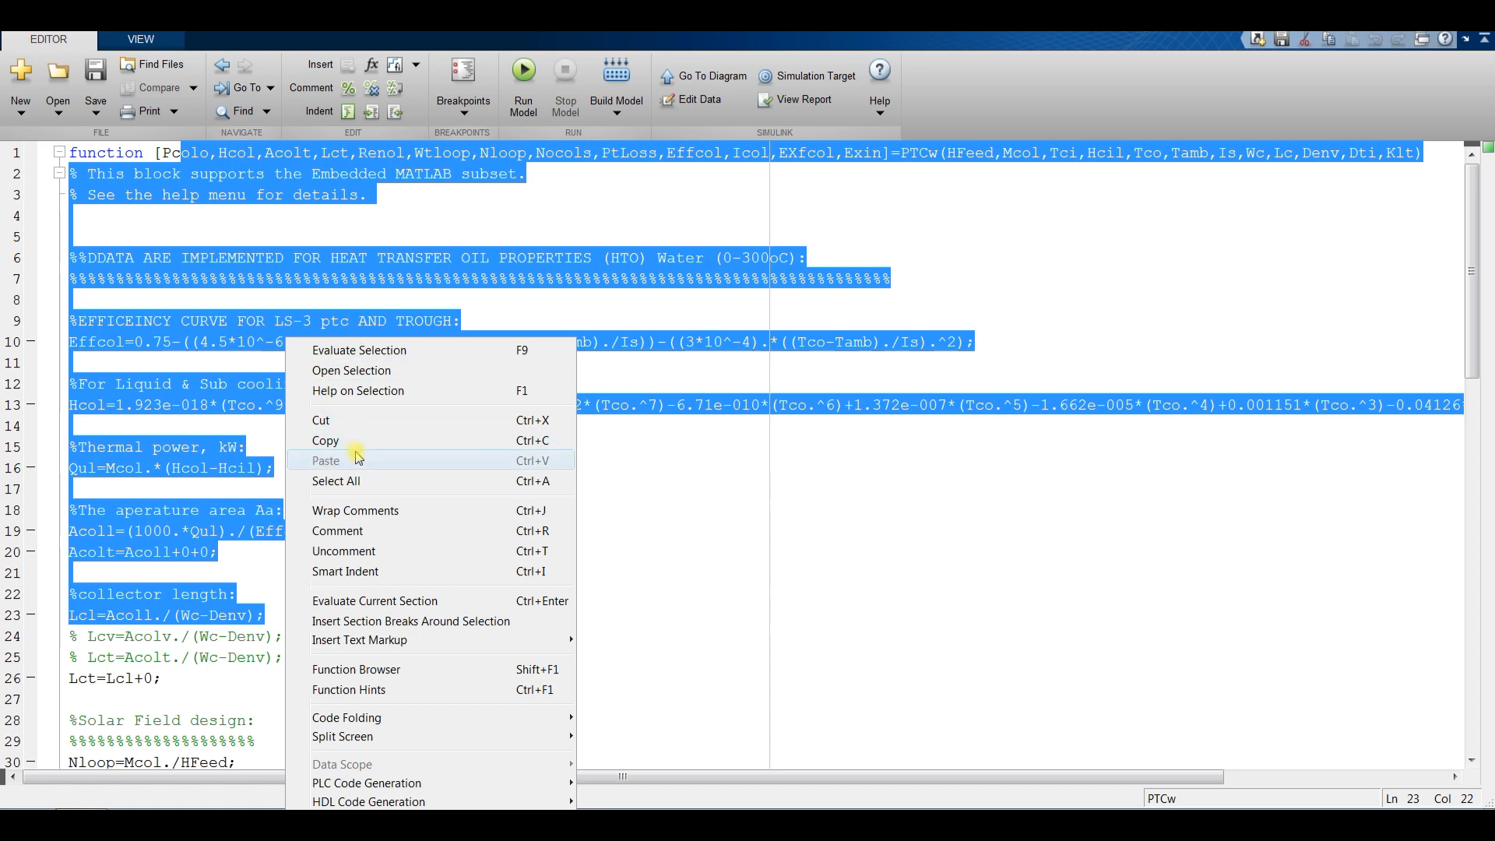
click(818, 504)
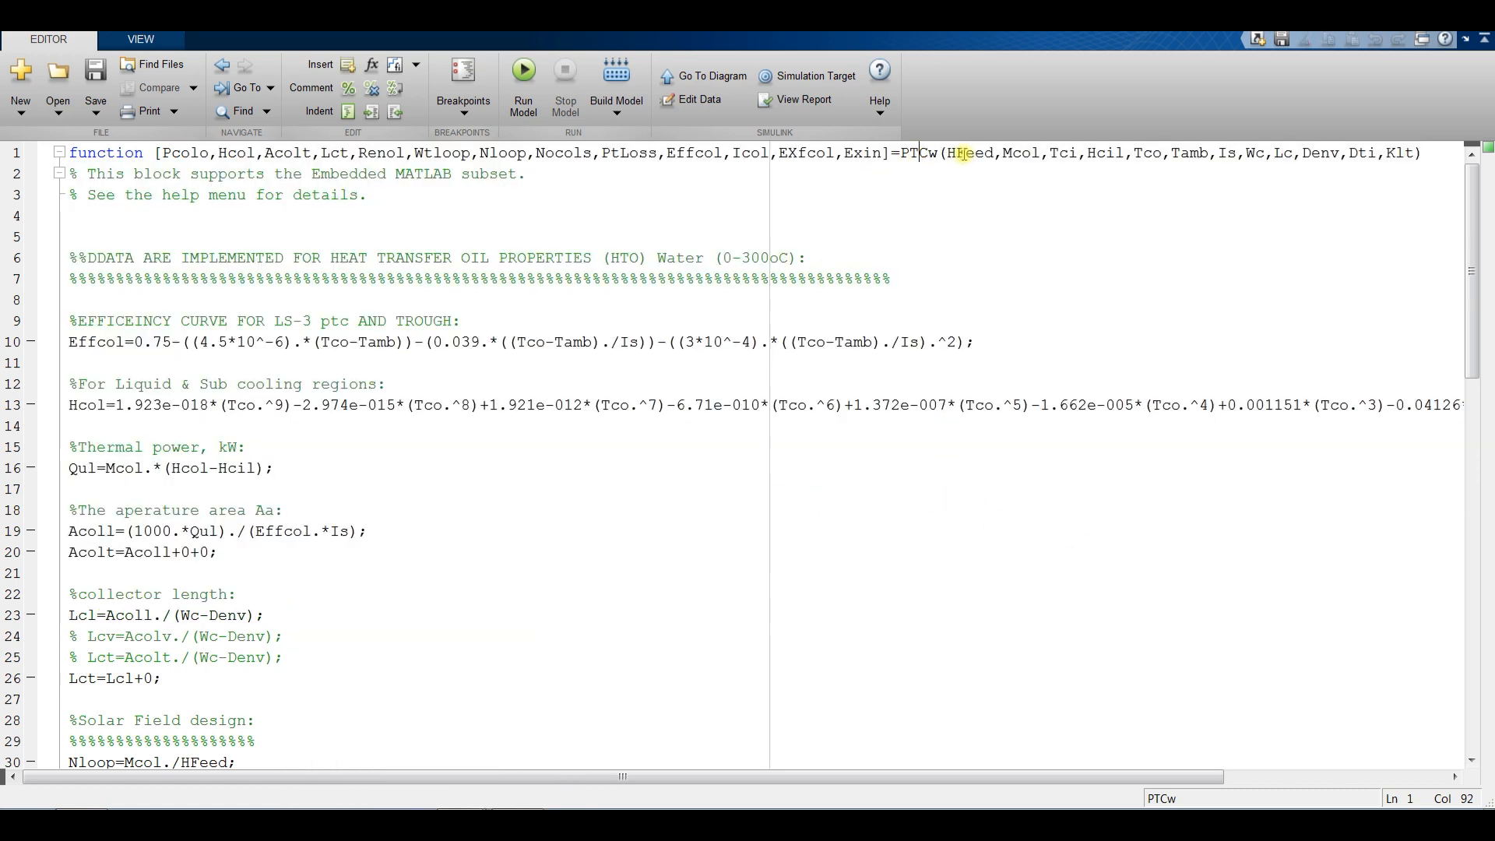
Try adding an extra argument fgh after Klt in the PTCw function's input list.
drag(955, 152, 1414, 153)
click(1413, 154)
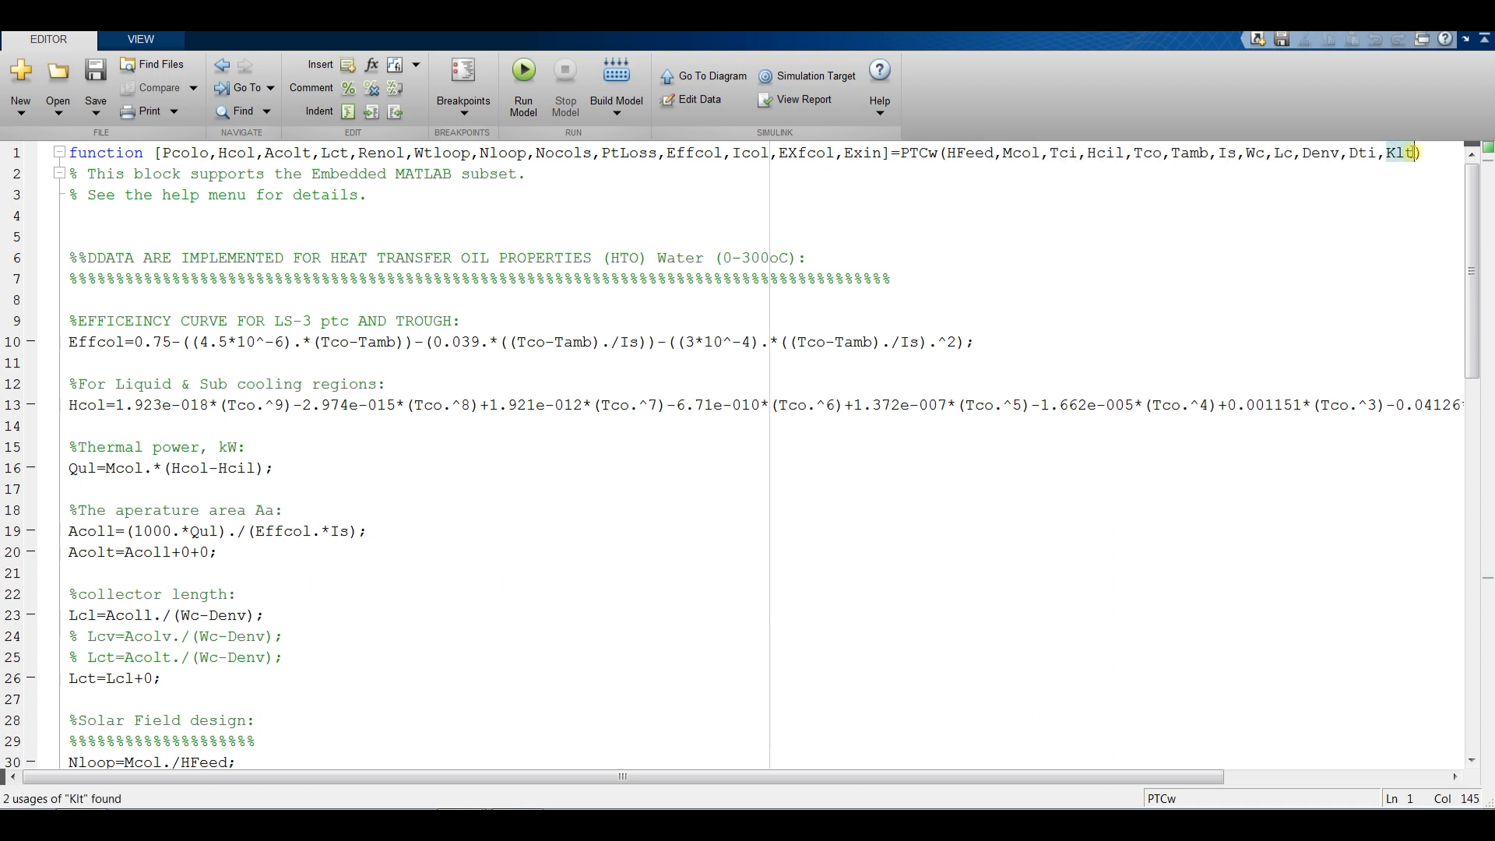
text(,fgh,)
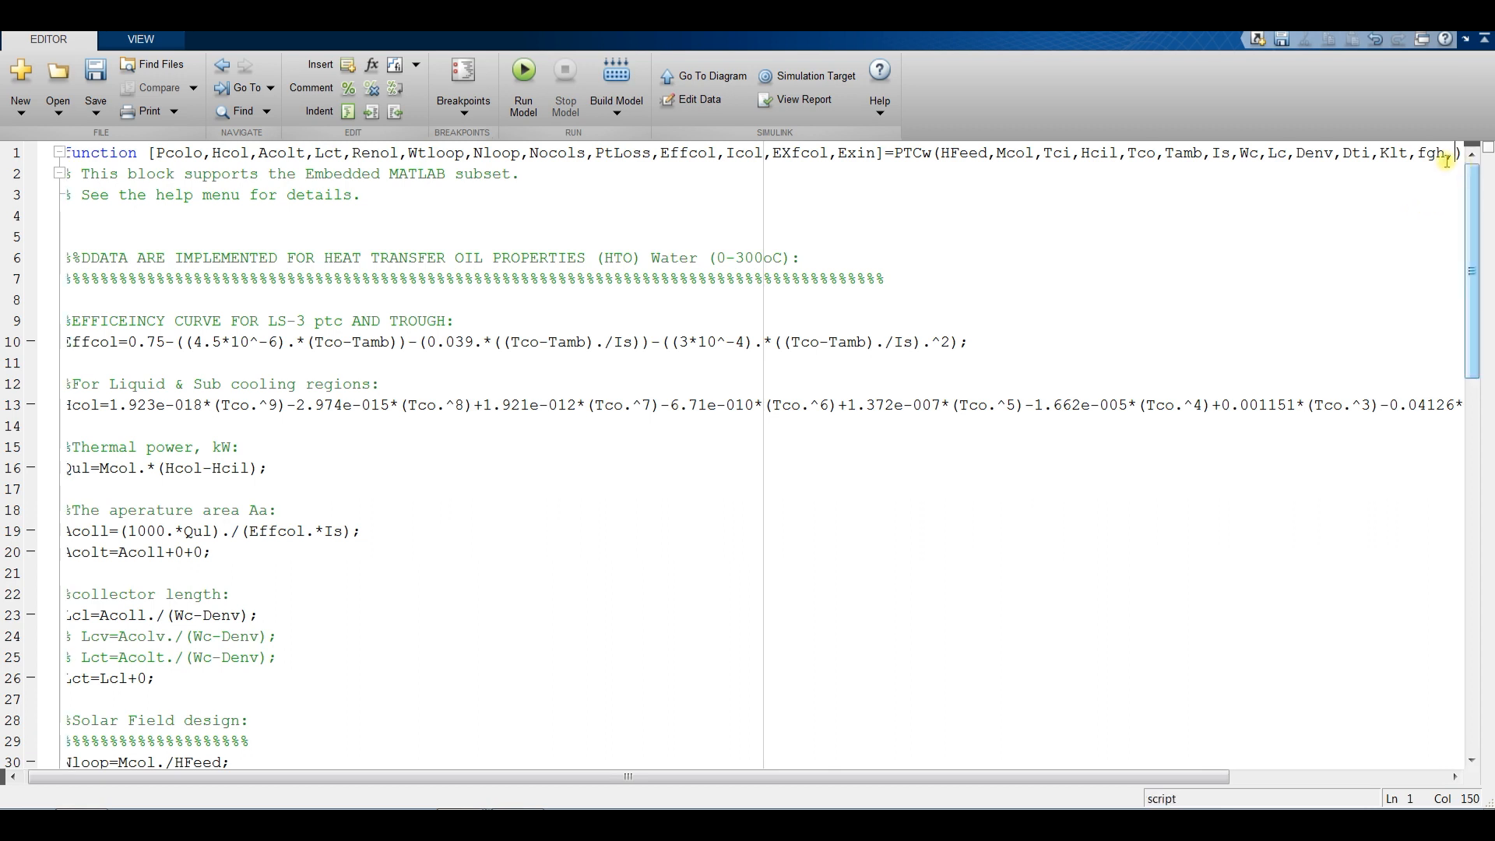
key(BackSpace)
key(BackSpace)
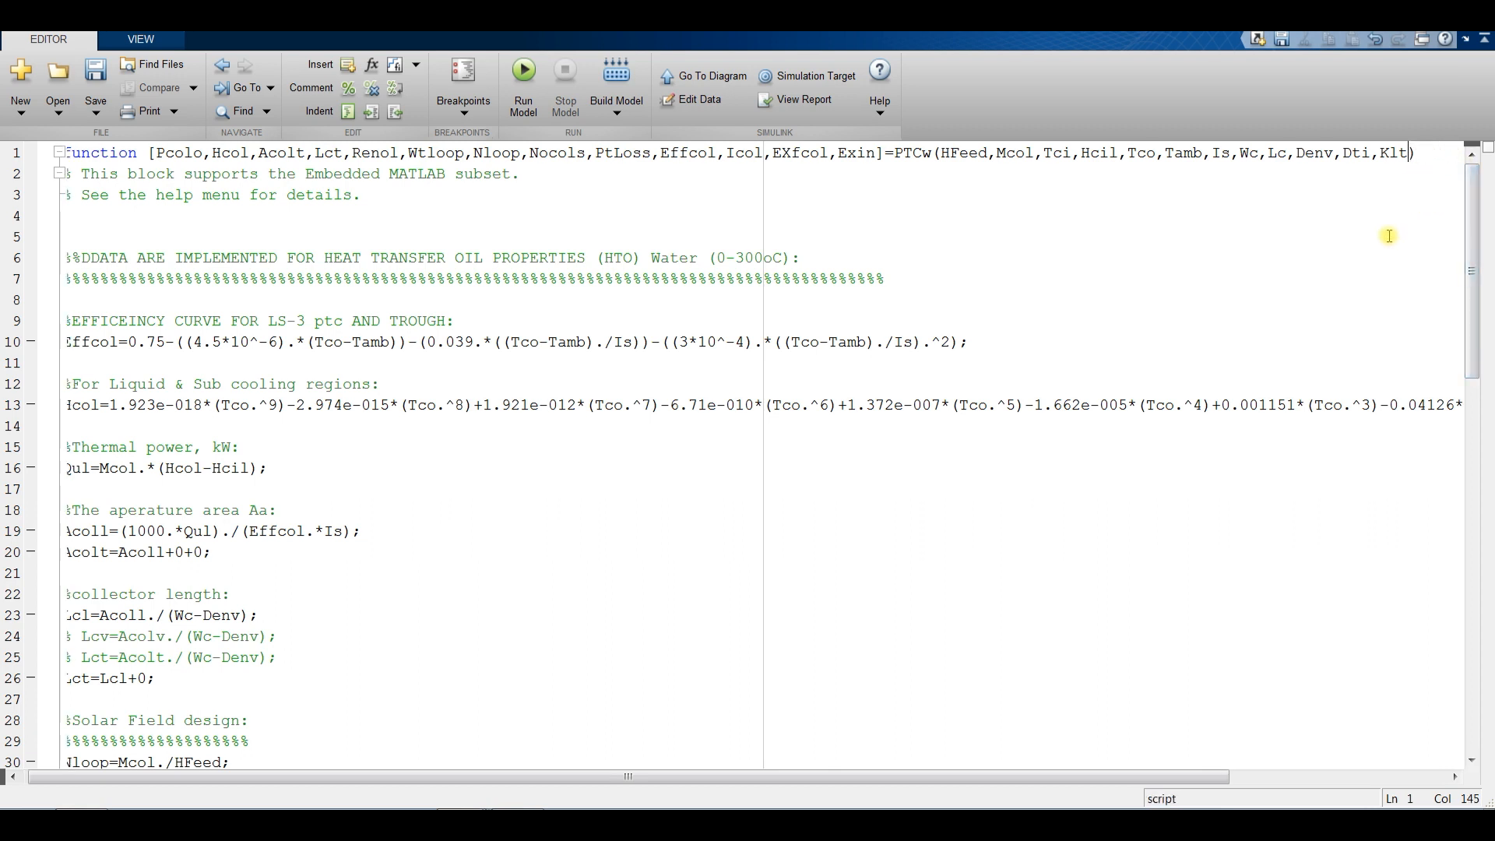
Read through the PTCw function's code from the efficiency curve down to the collector irreversibility equations.
click(1285, 302)
scroll(405, 569, down, 1)
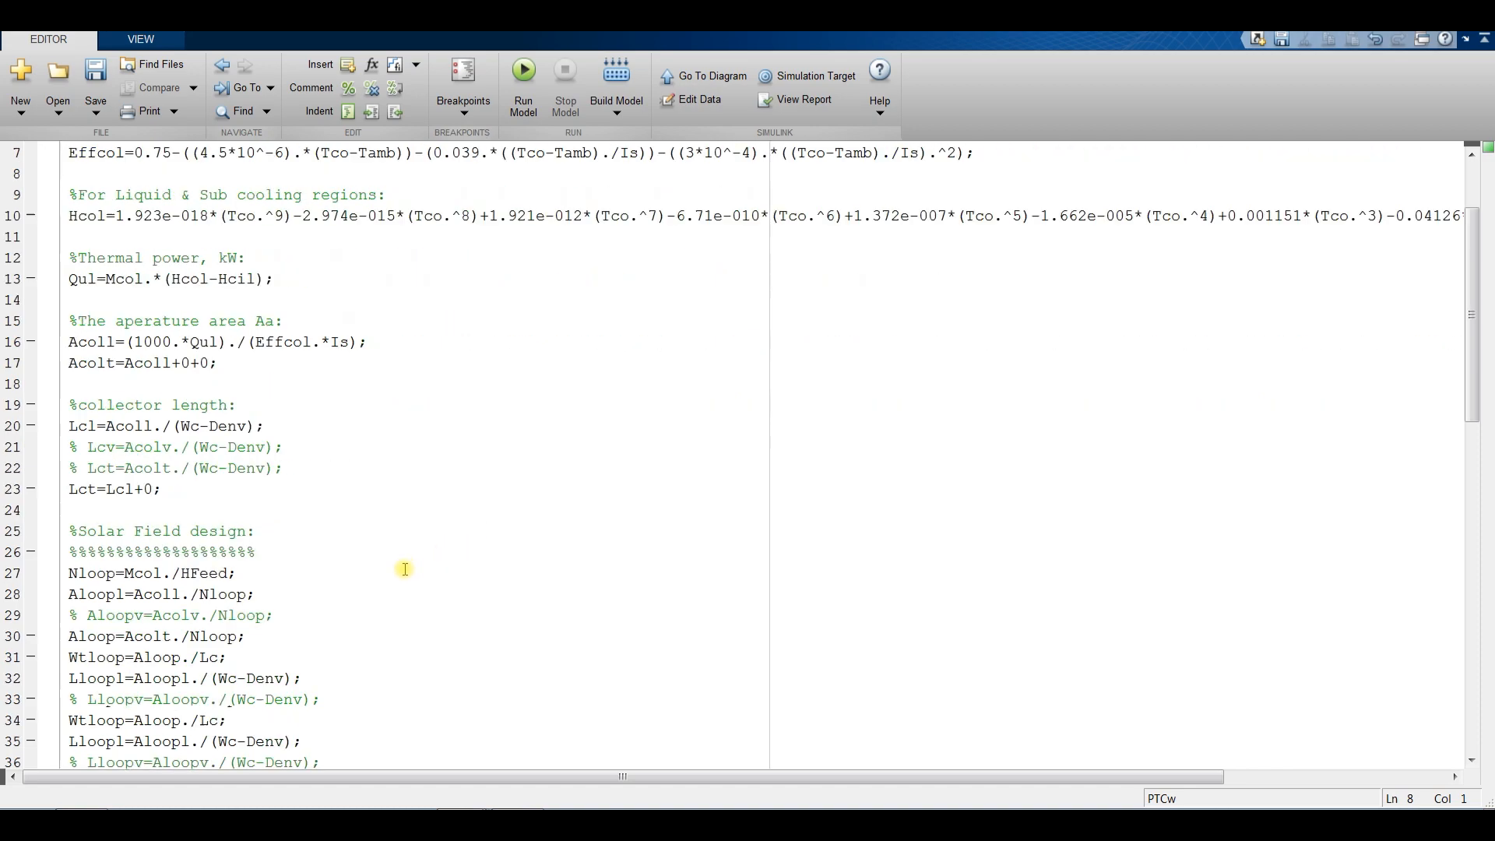
scroll(389, 592, down, 7)
scroll(660, 410, up, 8)
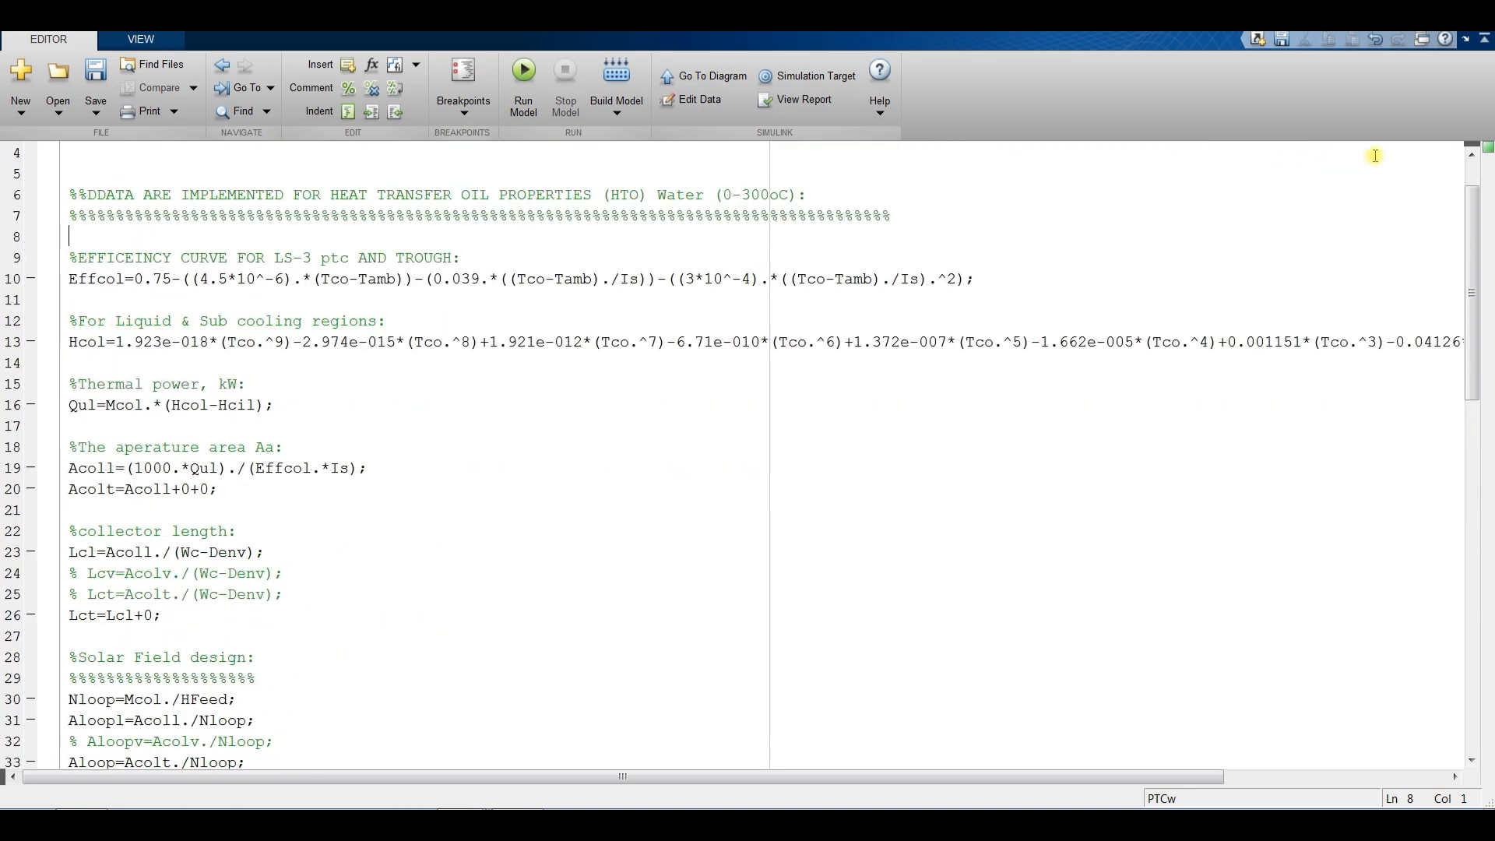
scroll(507, 377, down, 15)
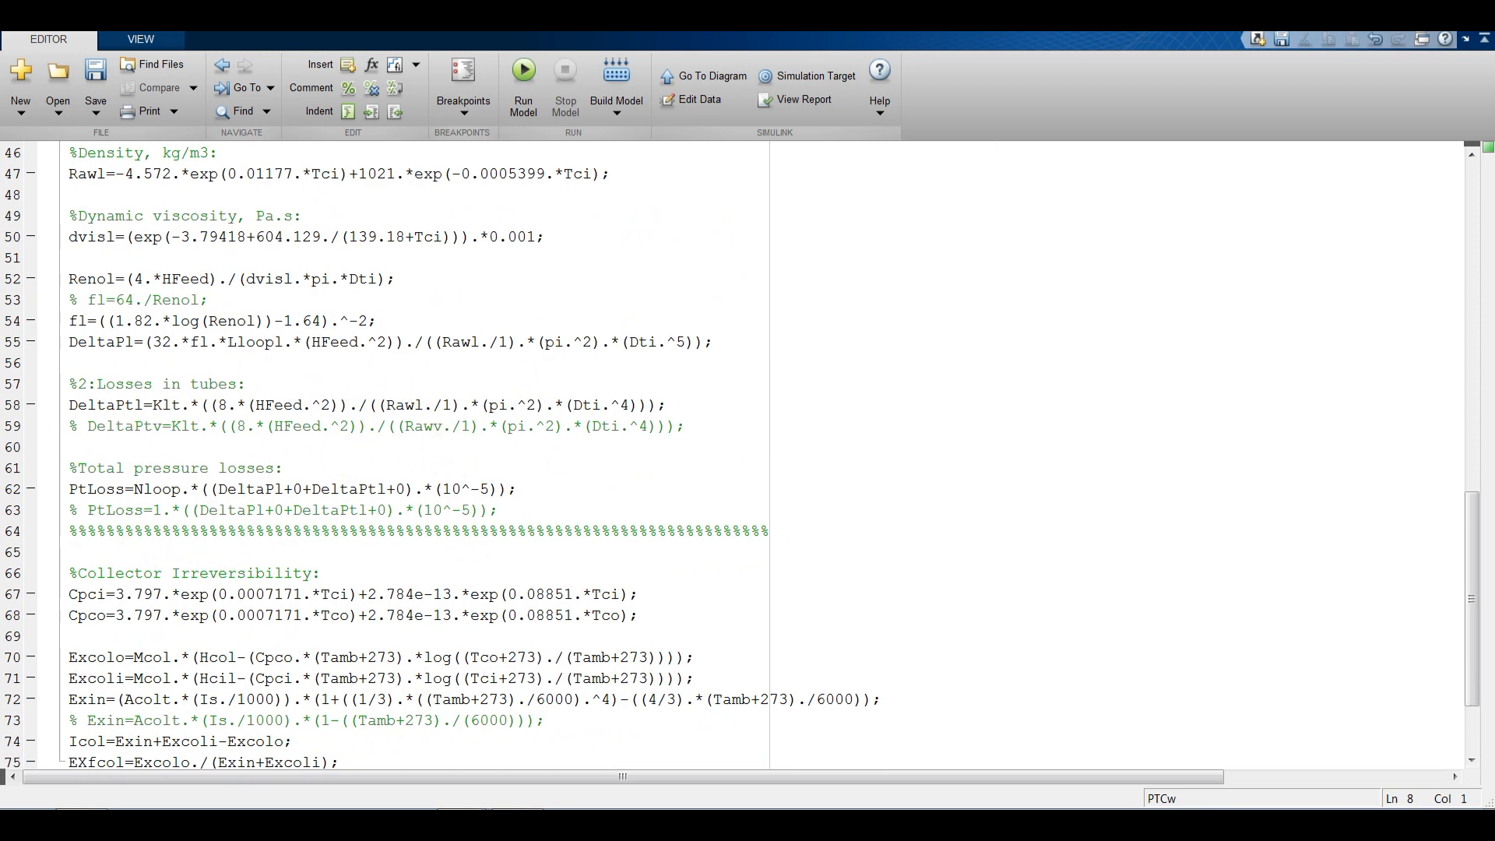
Leave the PTCw code, return to the Solar Single Flash Steam for MEDpf Desalination Process subsystem and save the model.
scroll(495, 377, up, 7)
scroll(342, 365, up, 6)
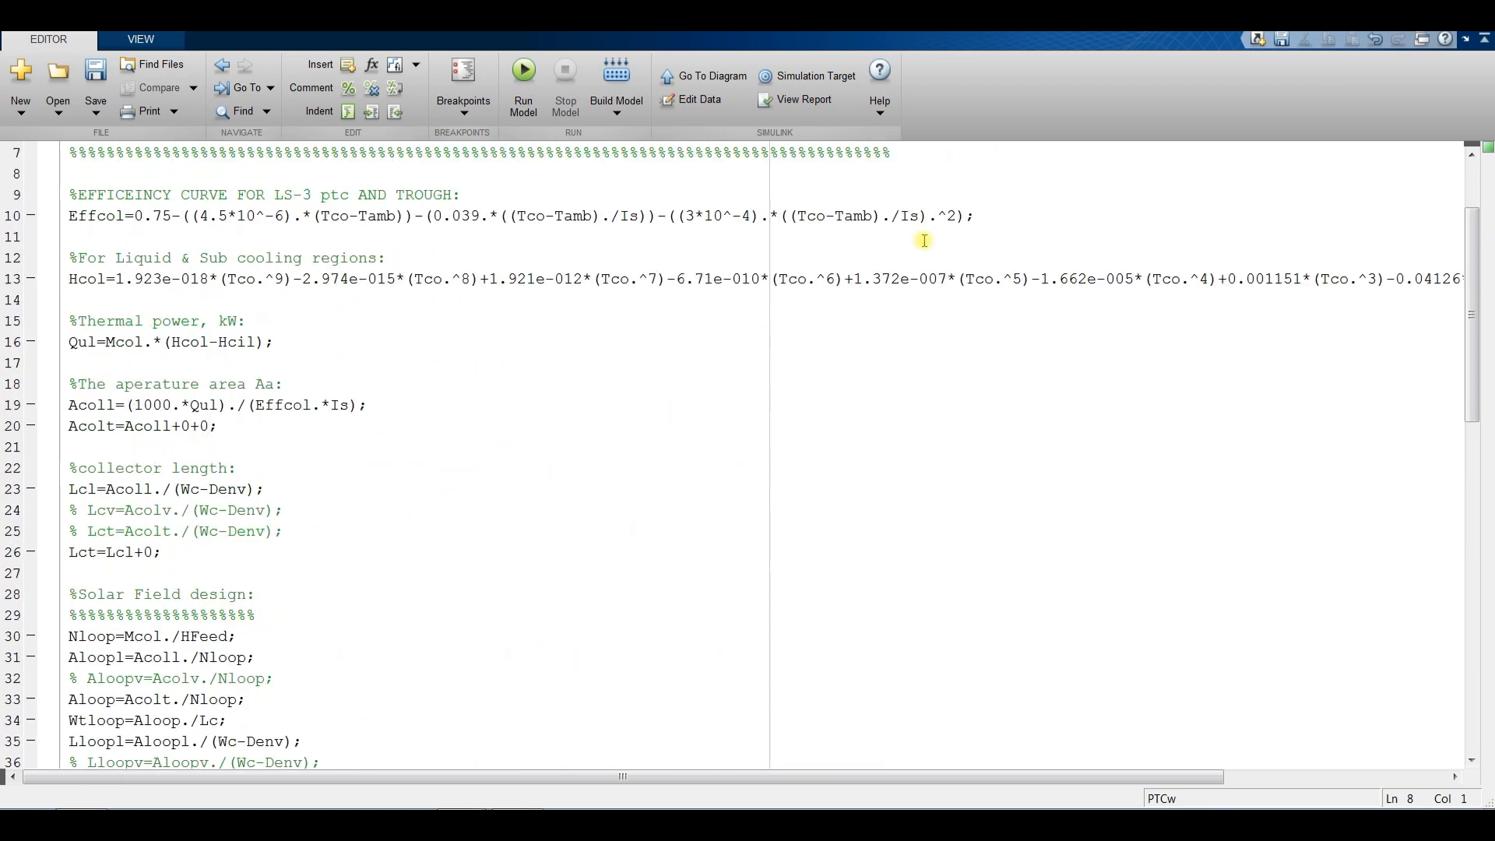
click(1395, 24)
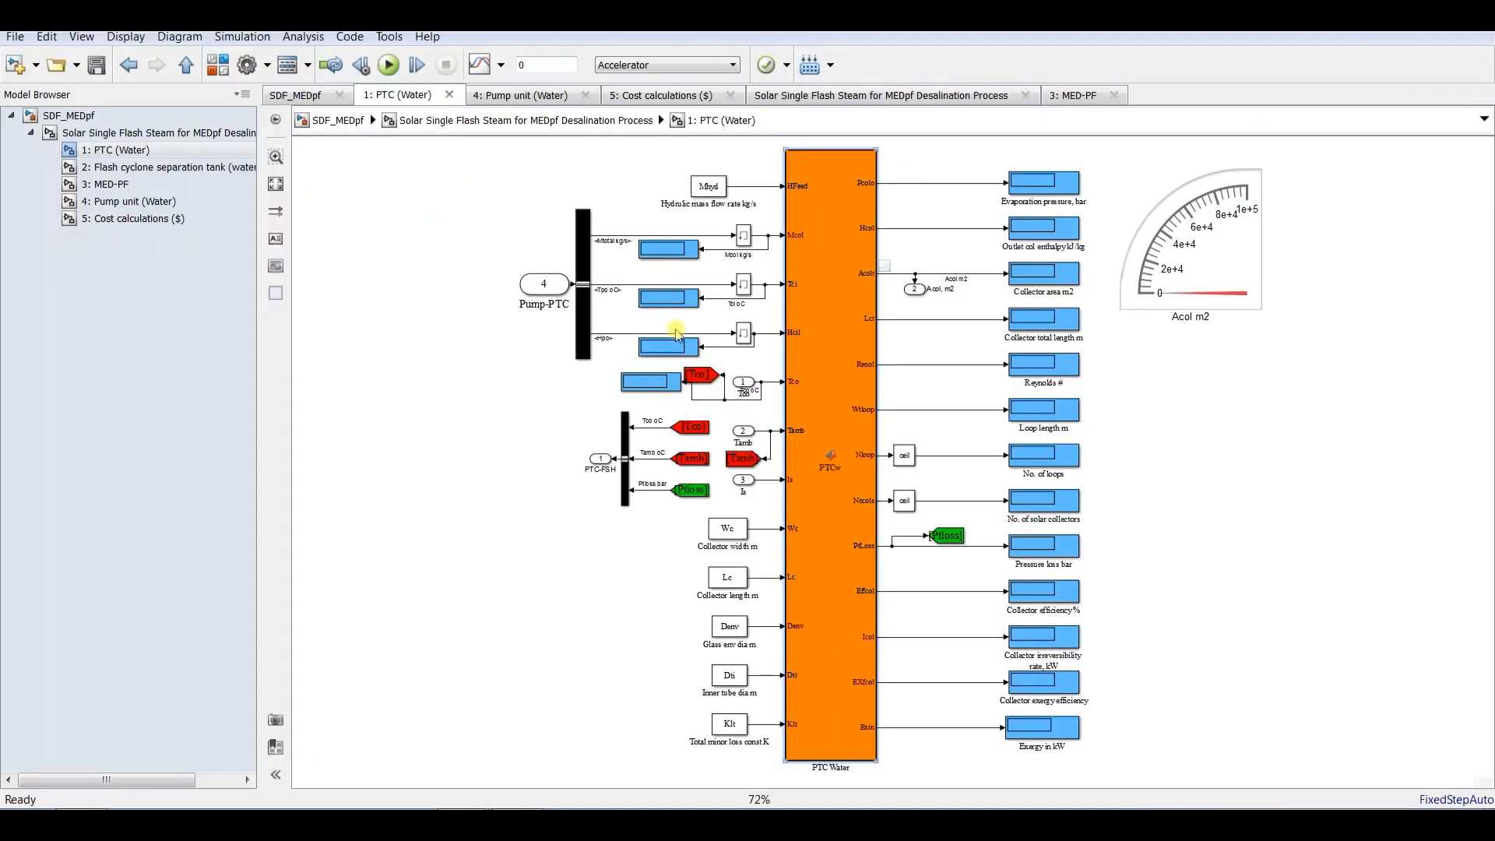
click(138, 134)
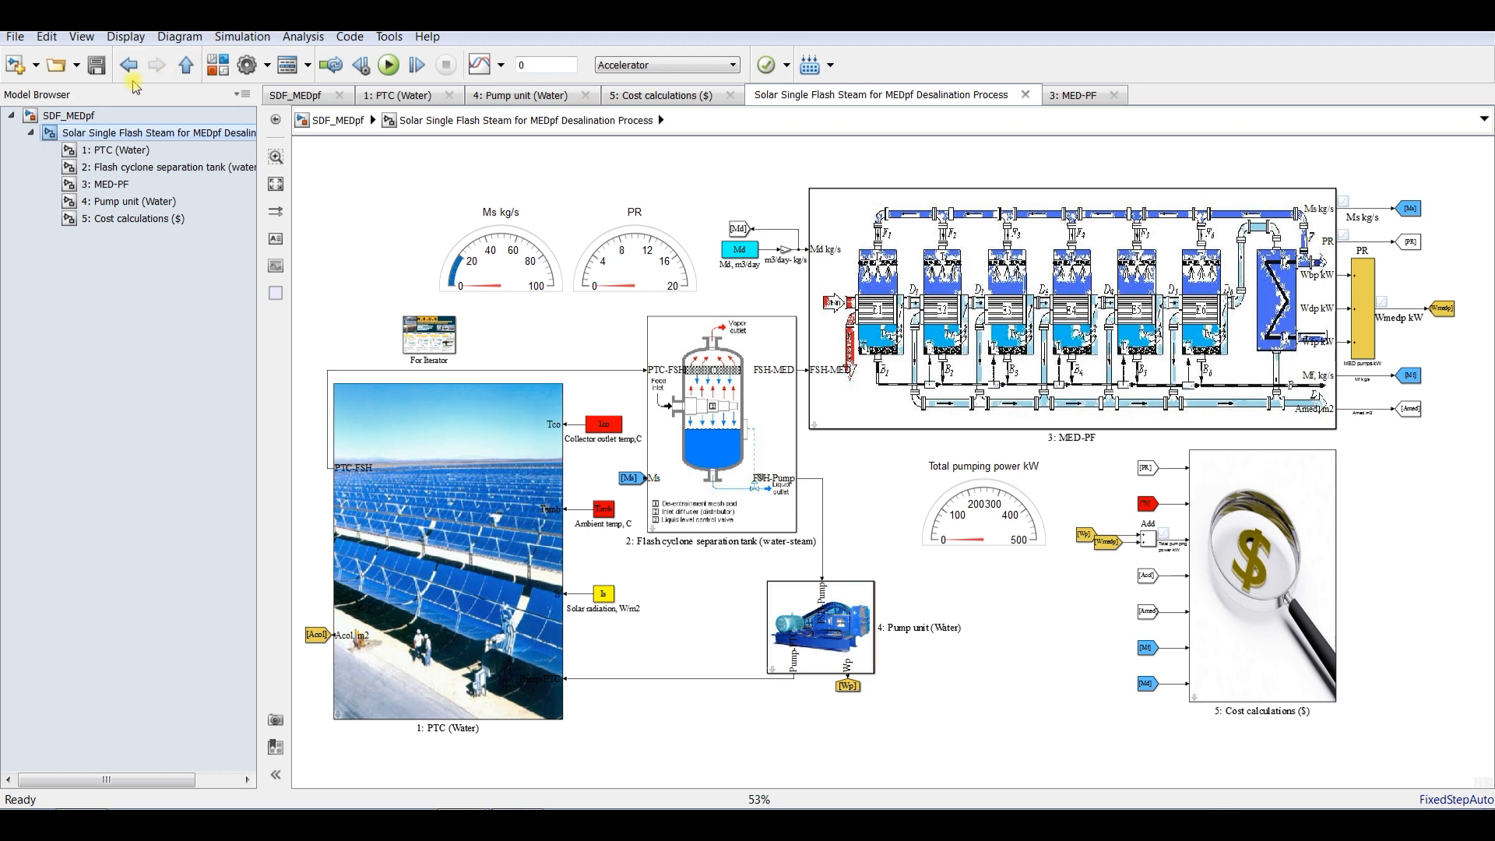
key(ctrl+s)
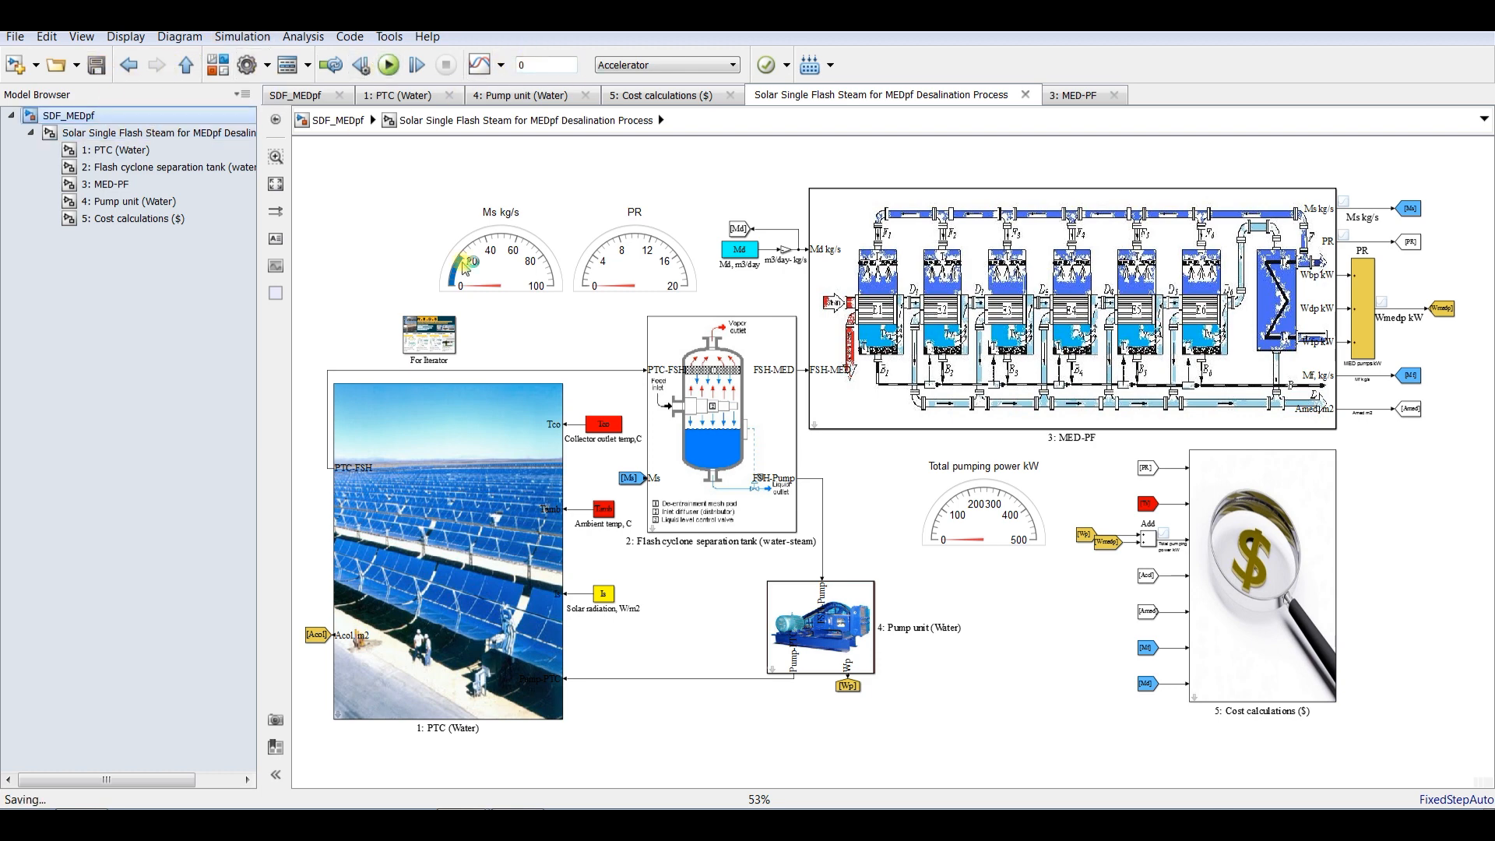
Open the block parameters of the Solar Single Flash Steam block at the model's top level and widen the dialog to show all fields.
click(126, 117)
double_click(769, 236)
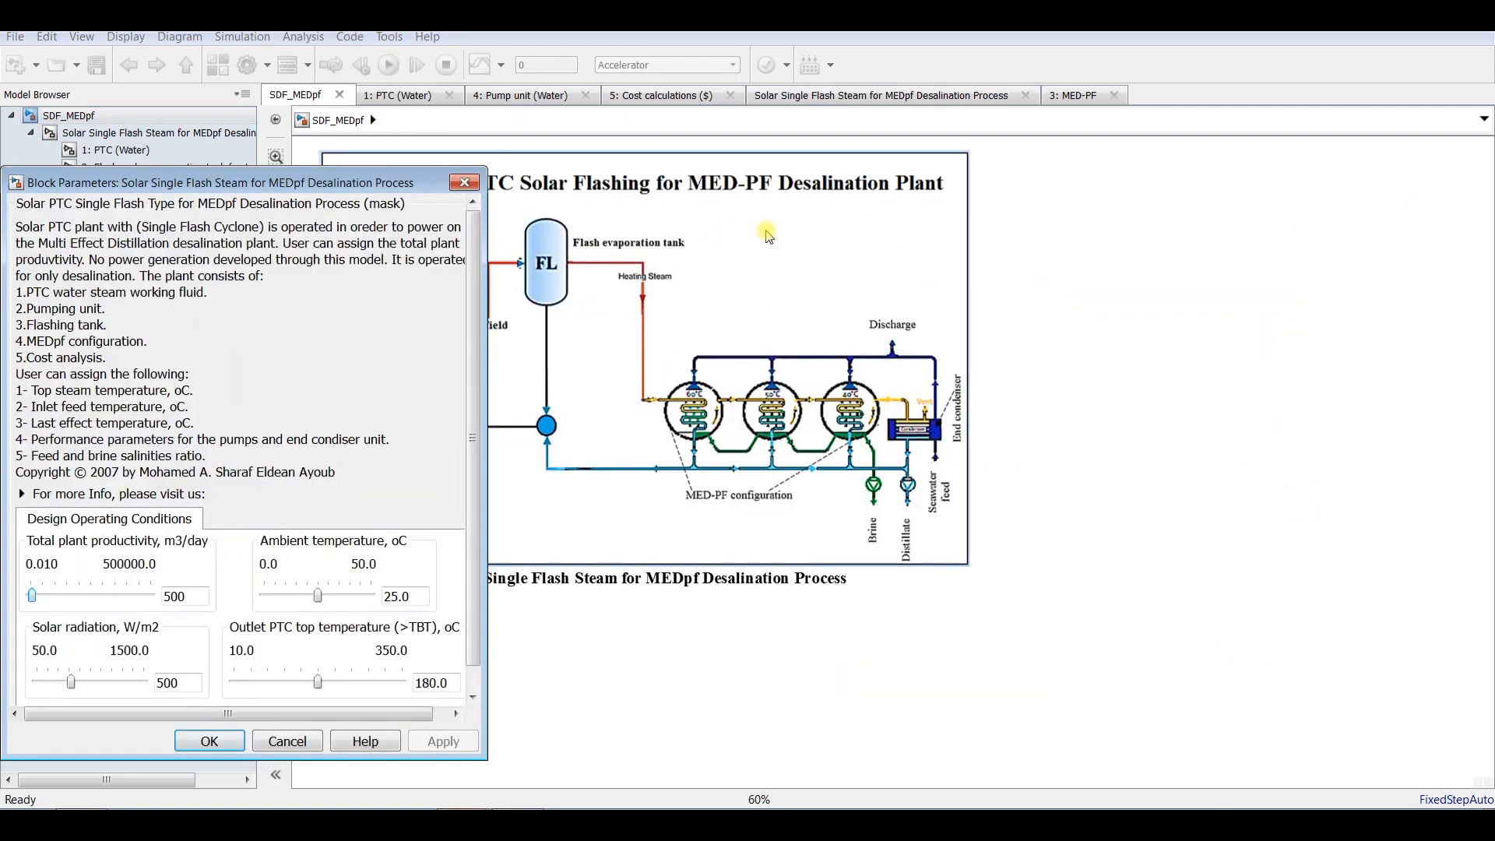
drag(296, 187, 708, 86)
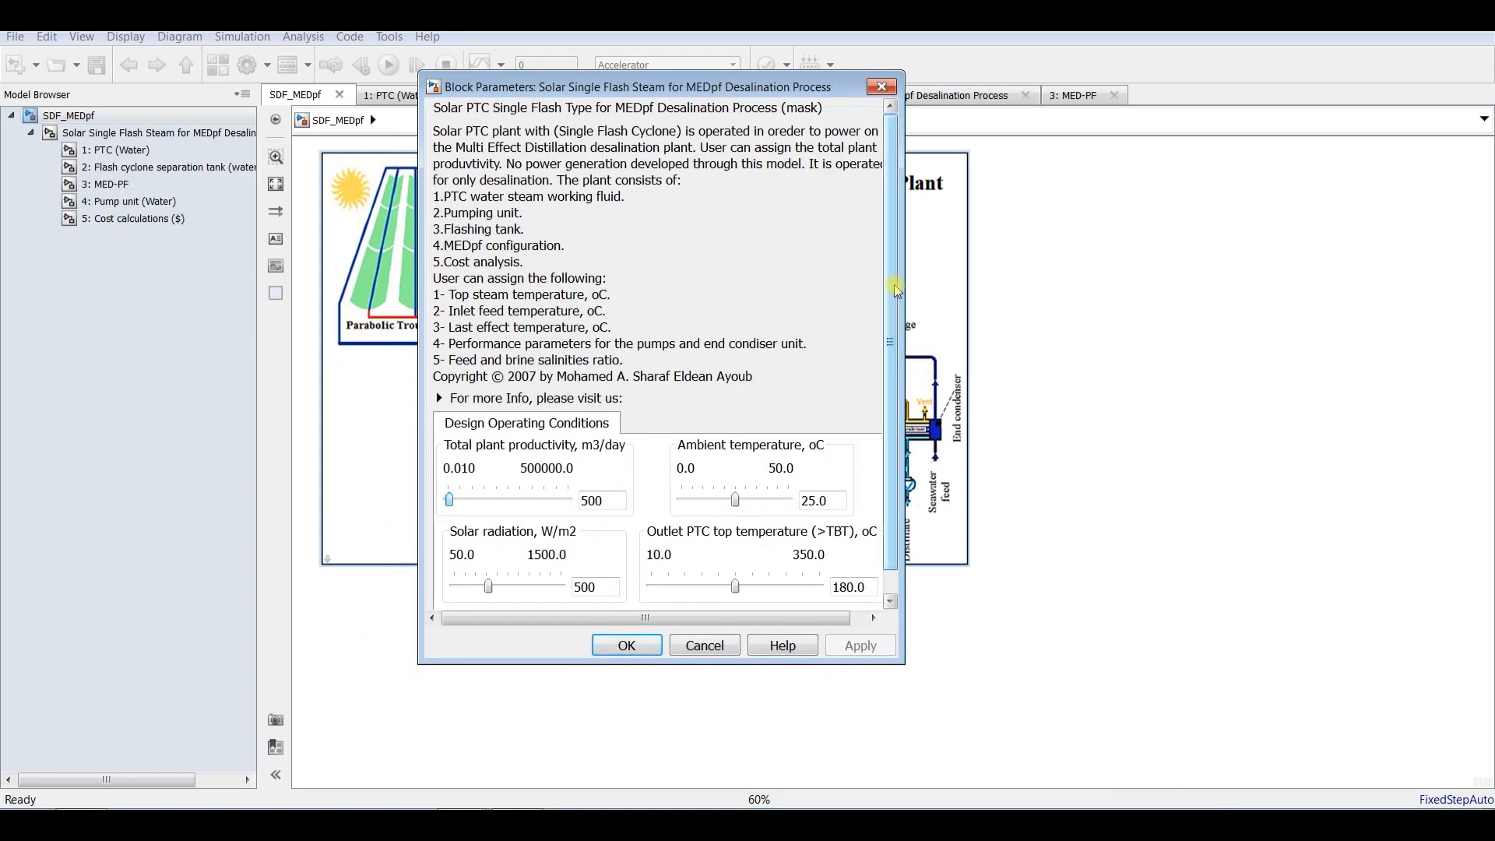
scroll(891, 342, down, 1)
drag(909, 521, 948, 521)
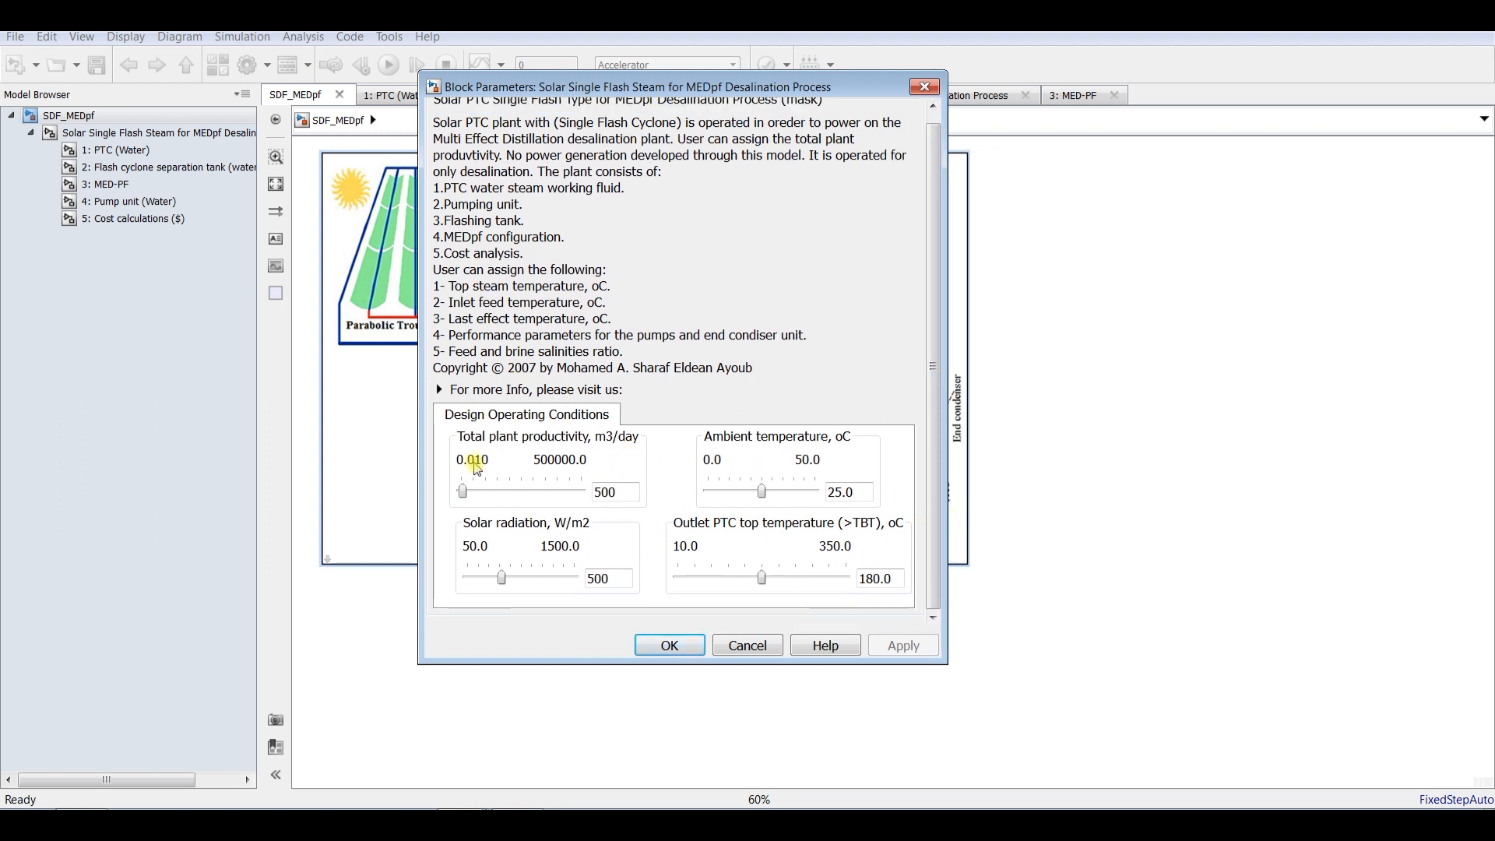
Examine the productivity, ambient temperature, solar radiation and outlet PTC temperature fields, and close the block parameters.
double_click(615, 492)
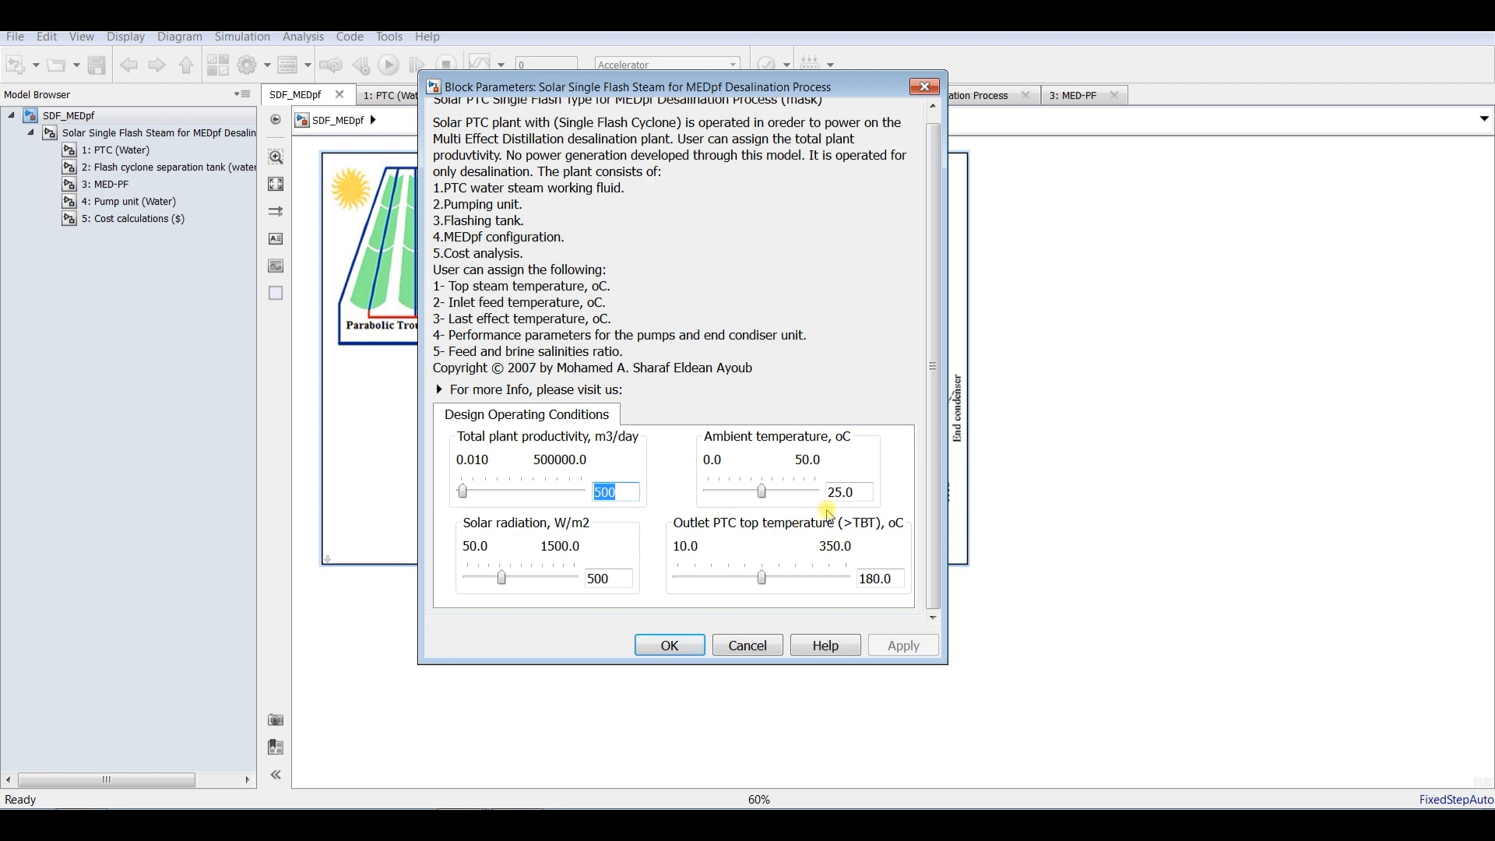
double_click(849, 492)
double_click(612, 578)
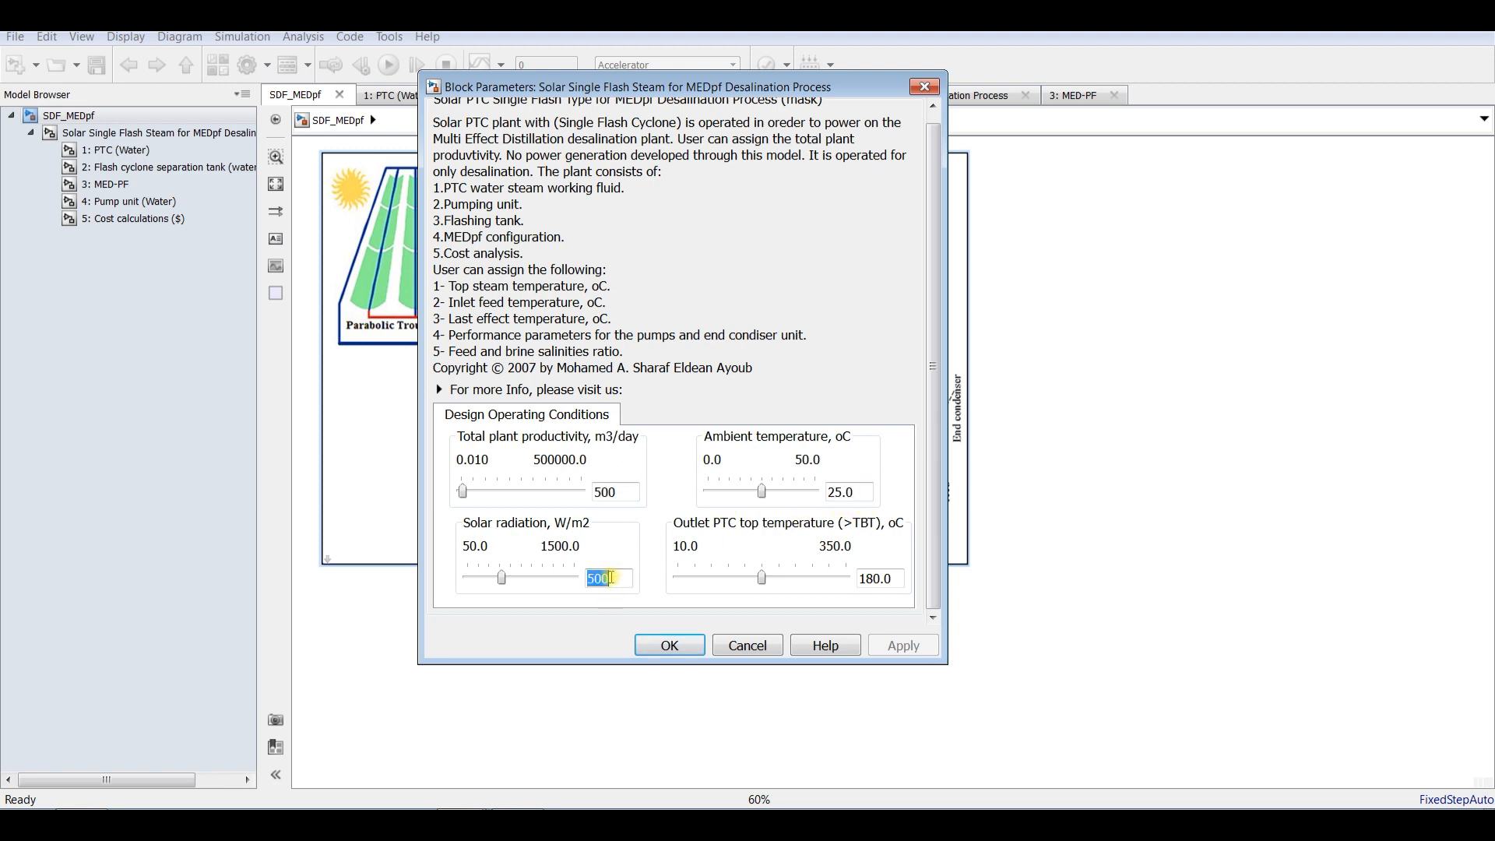
double_click(888, 580)
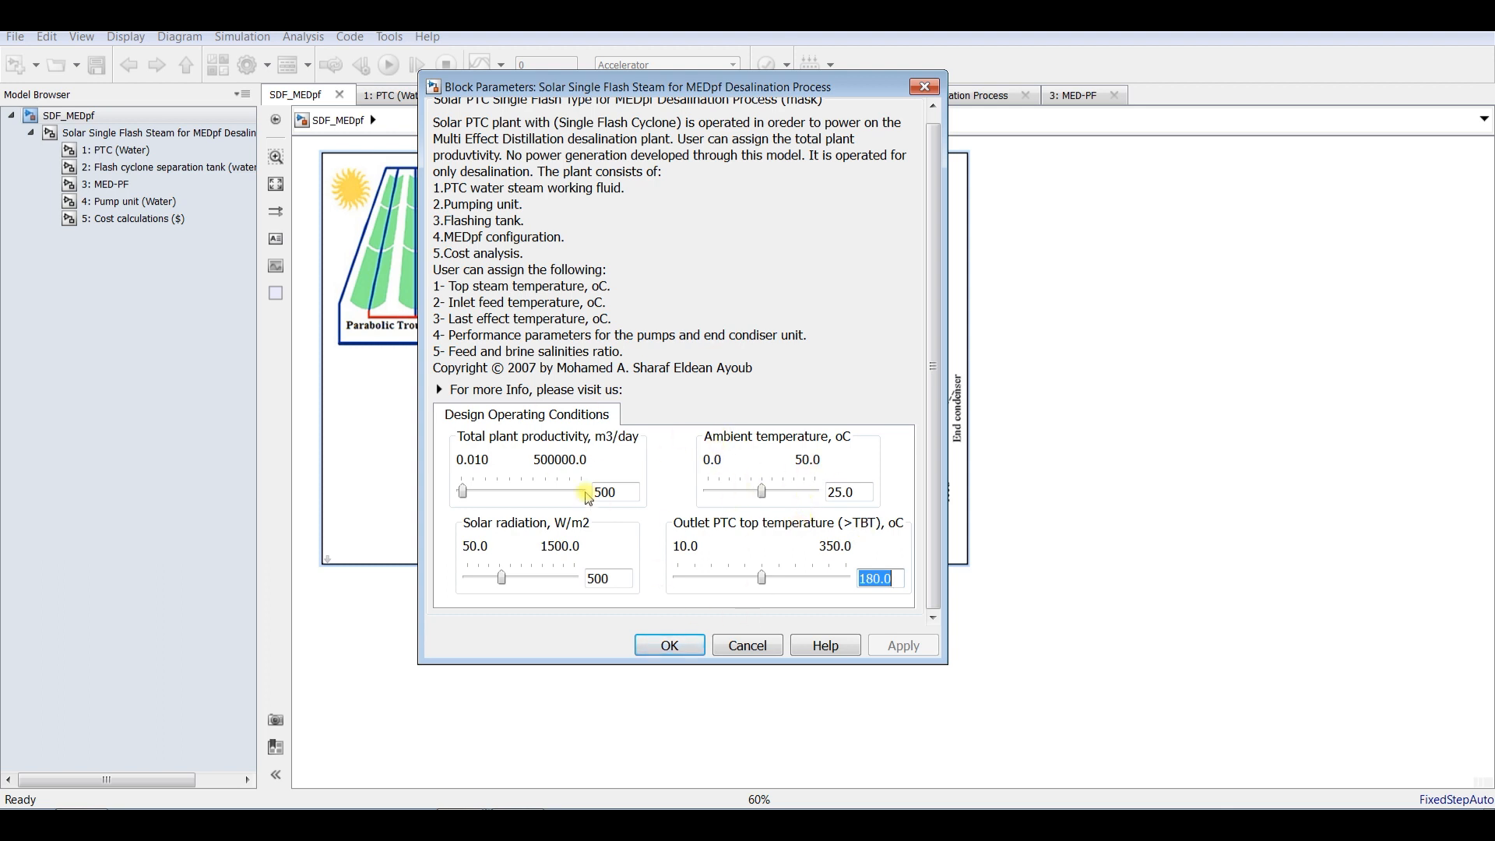
click(672, 658)
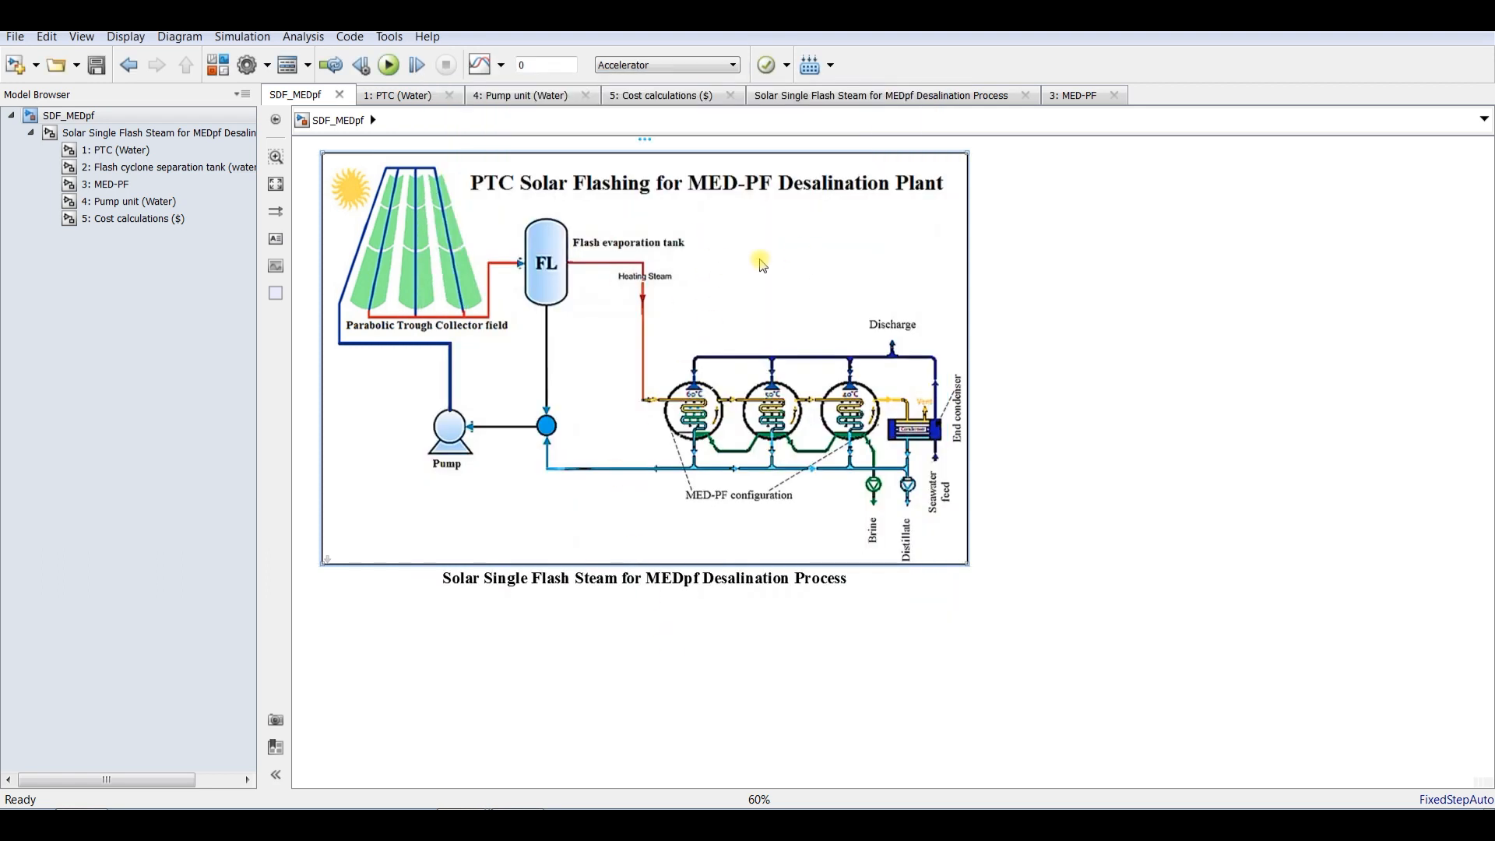
Open the Mask Editor for the Solar Single Flash Steam block and examine its icon, parameter and documentation definitions.
right_click(754, 259)
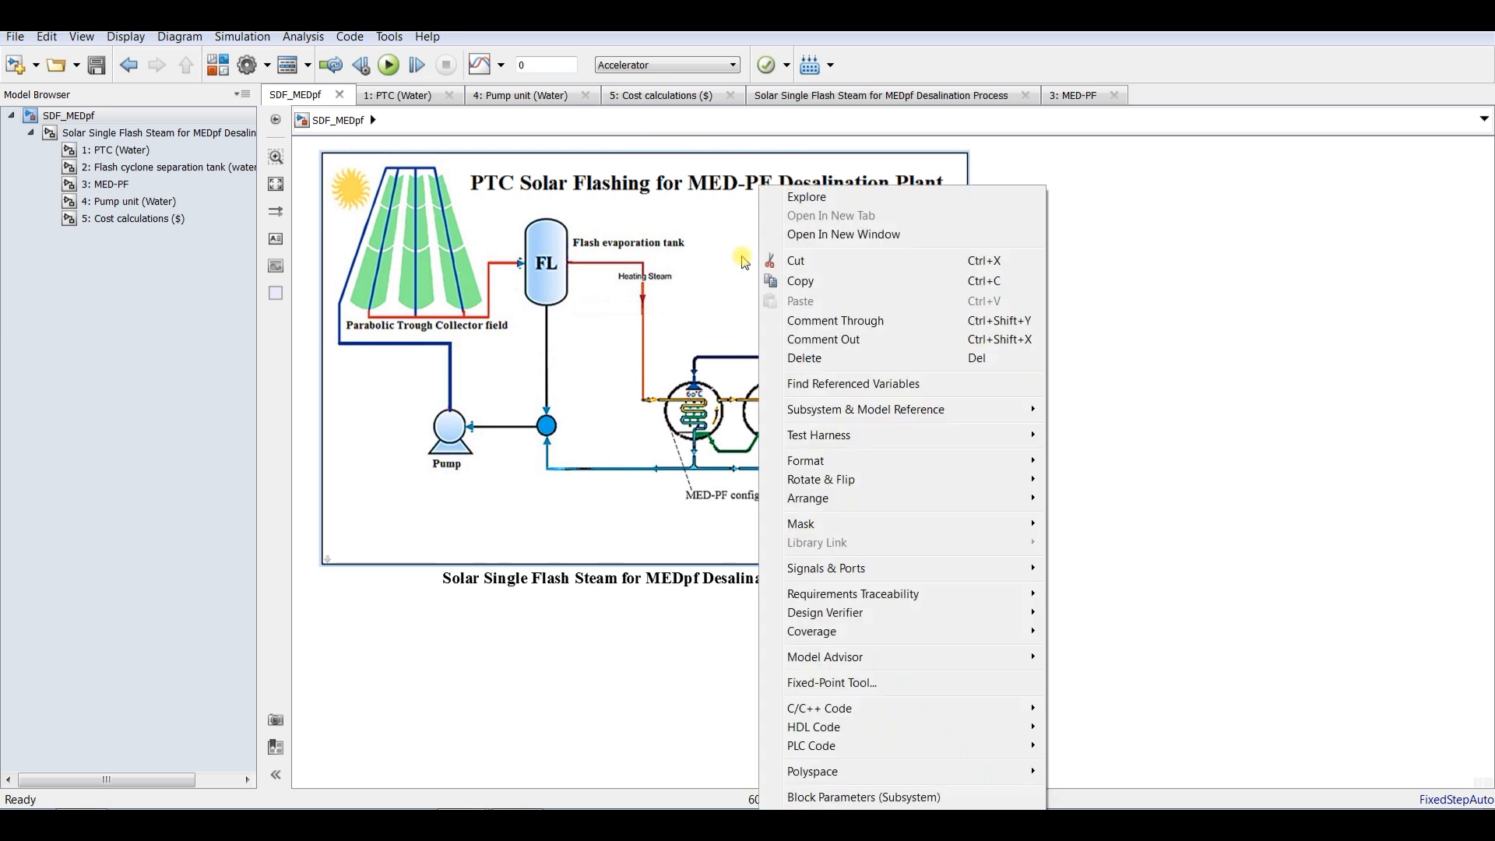
mouse_move(802, 525)
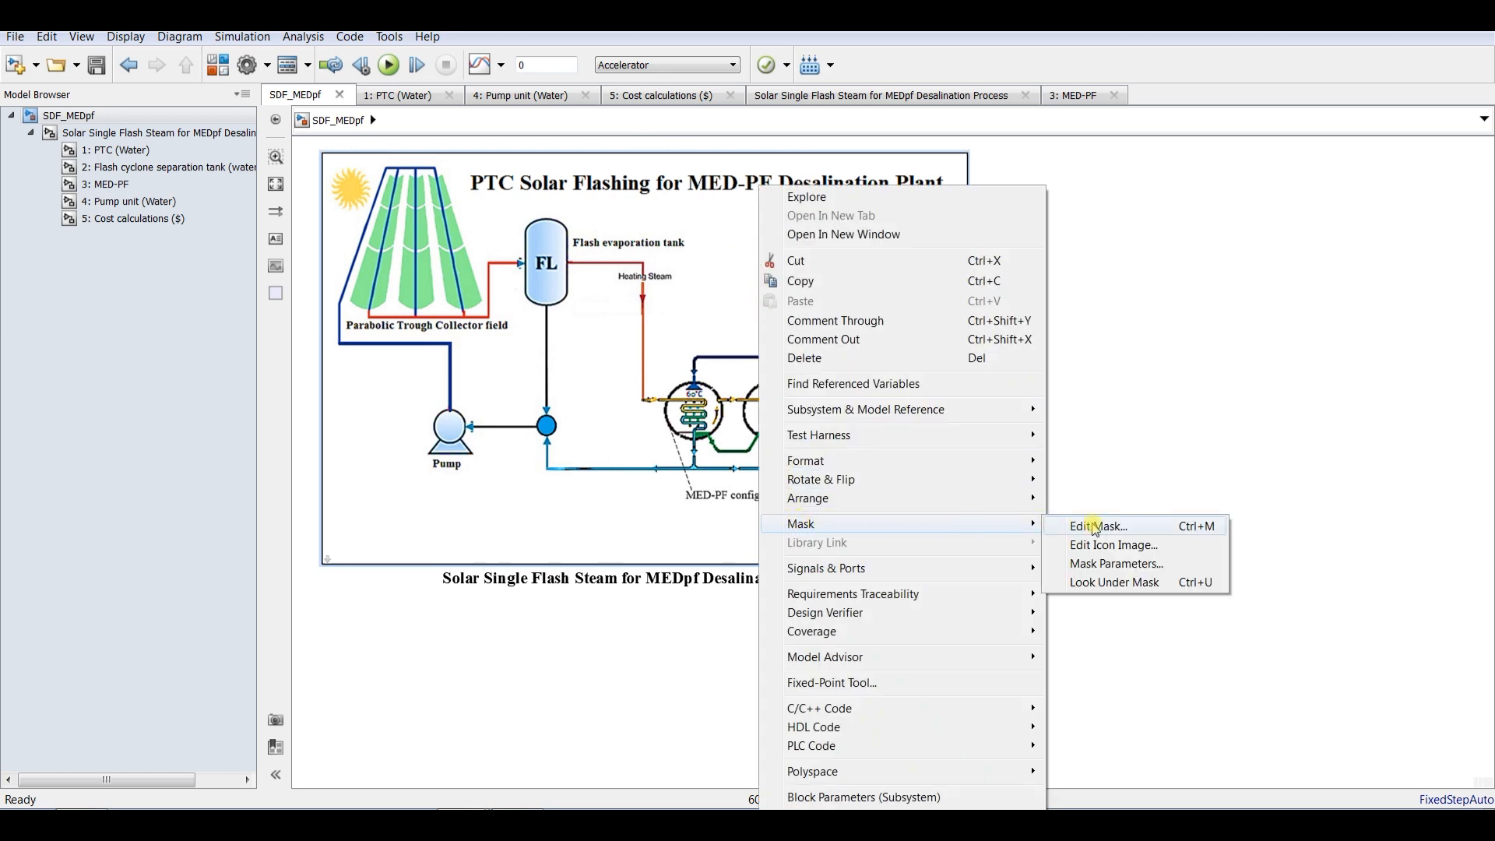
click(1120, 528)
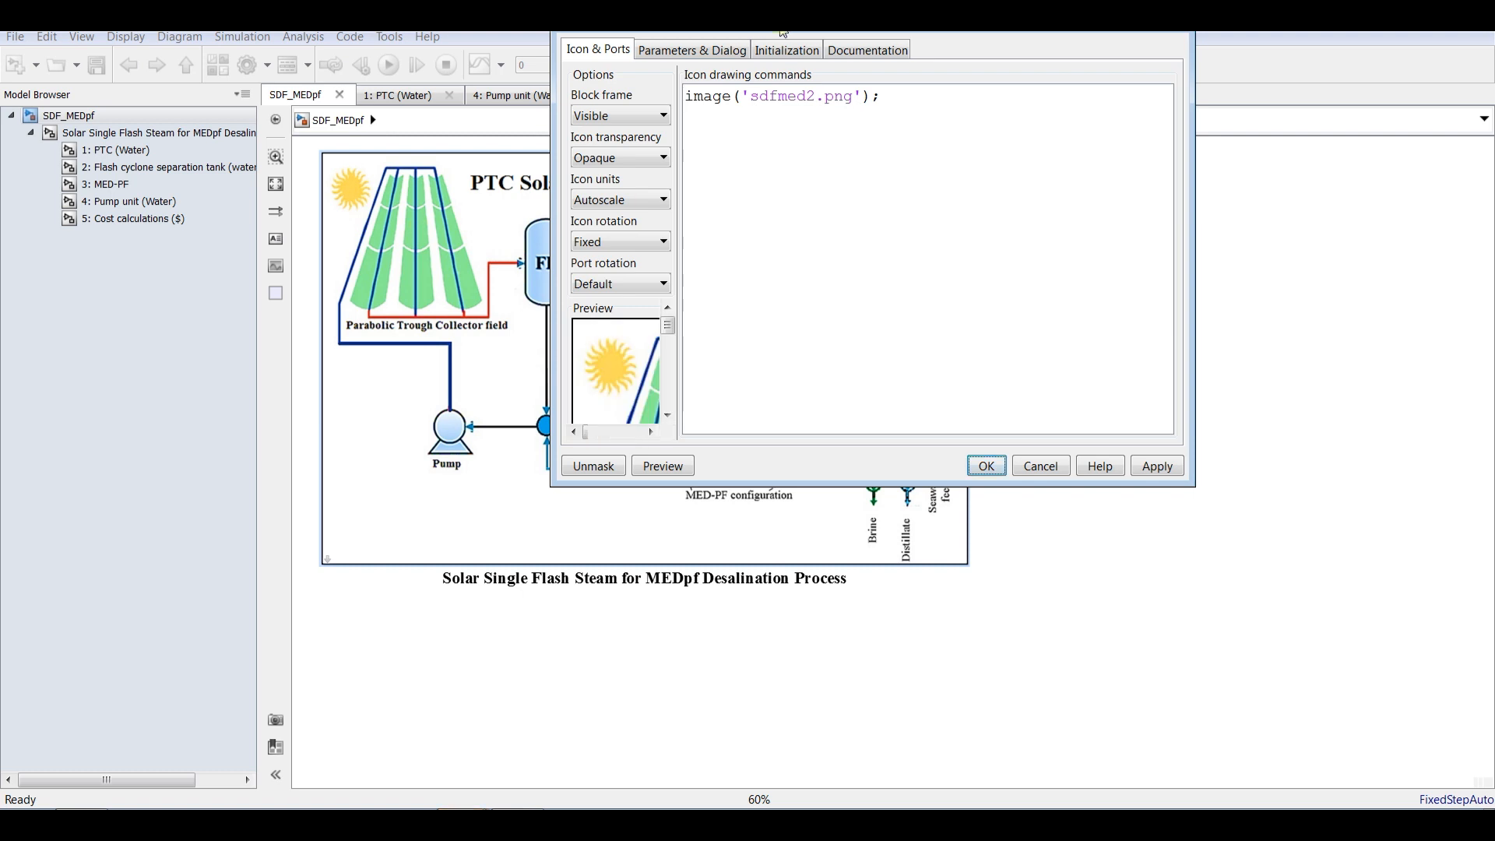
drag(784, 32, 771, 150)
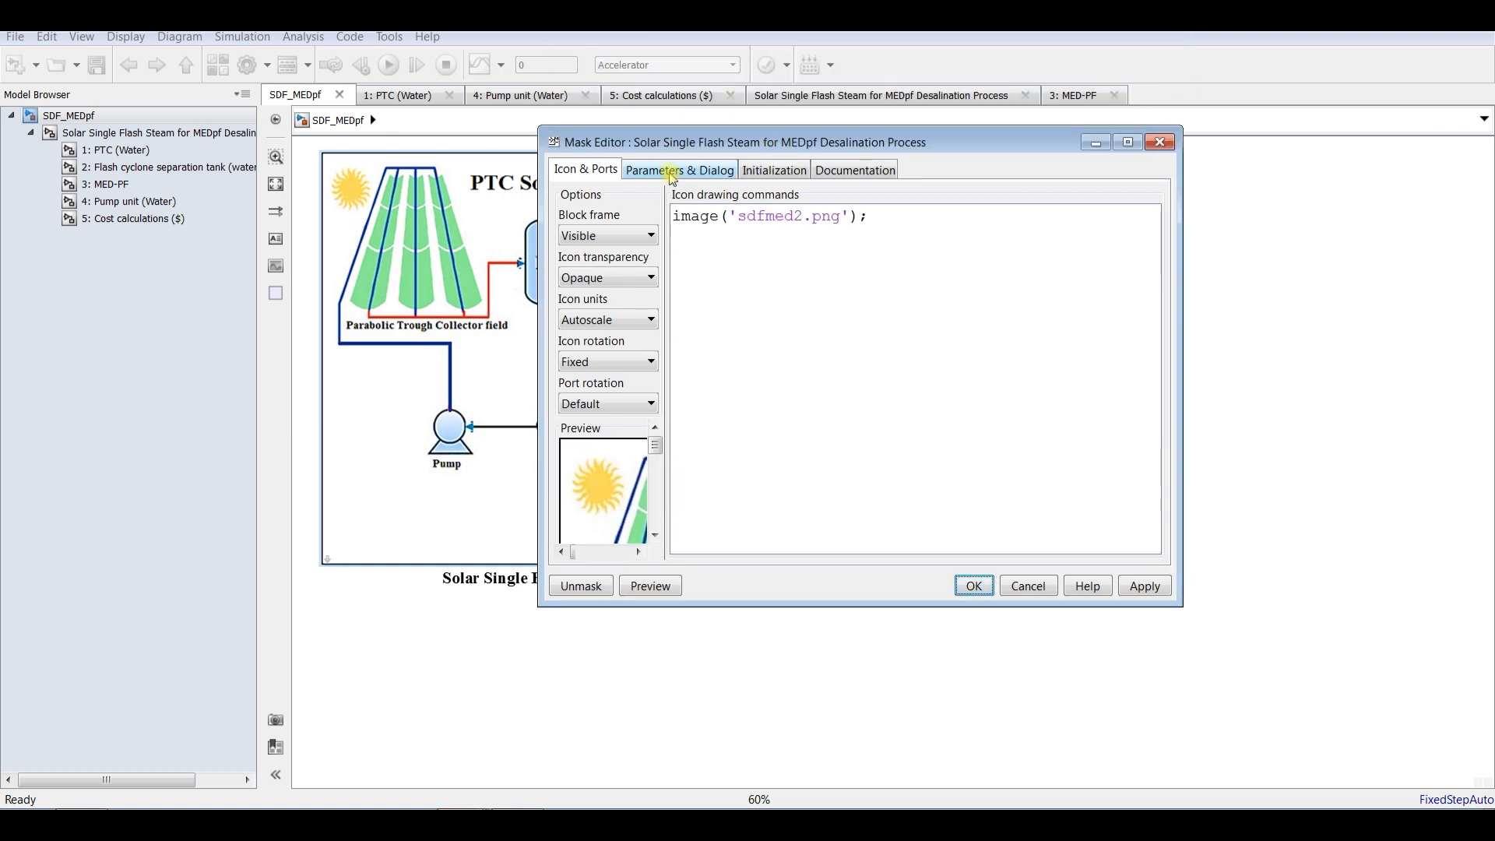
click(680, 174)
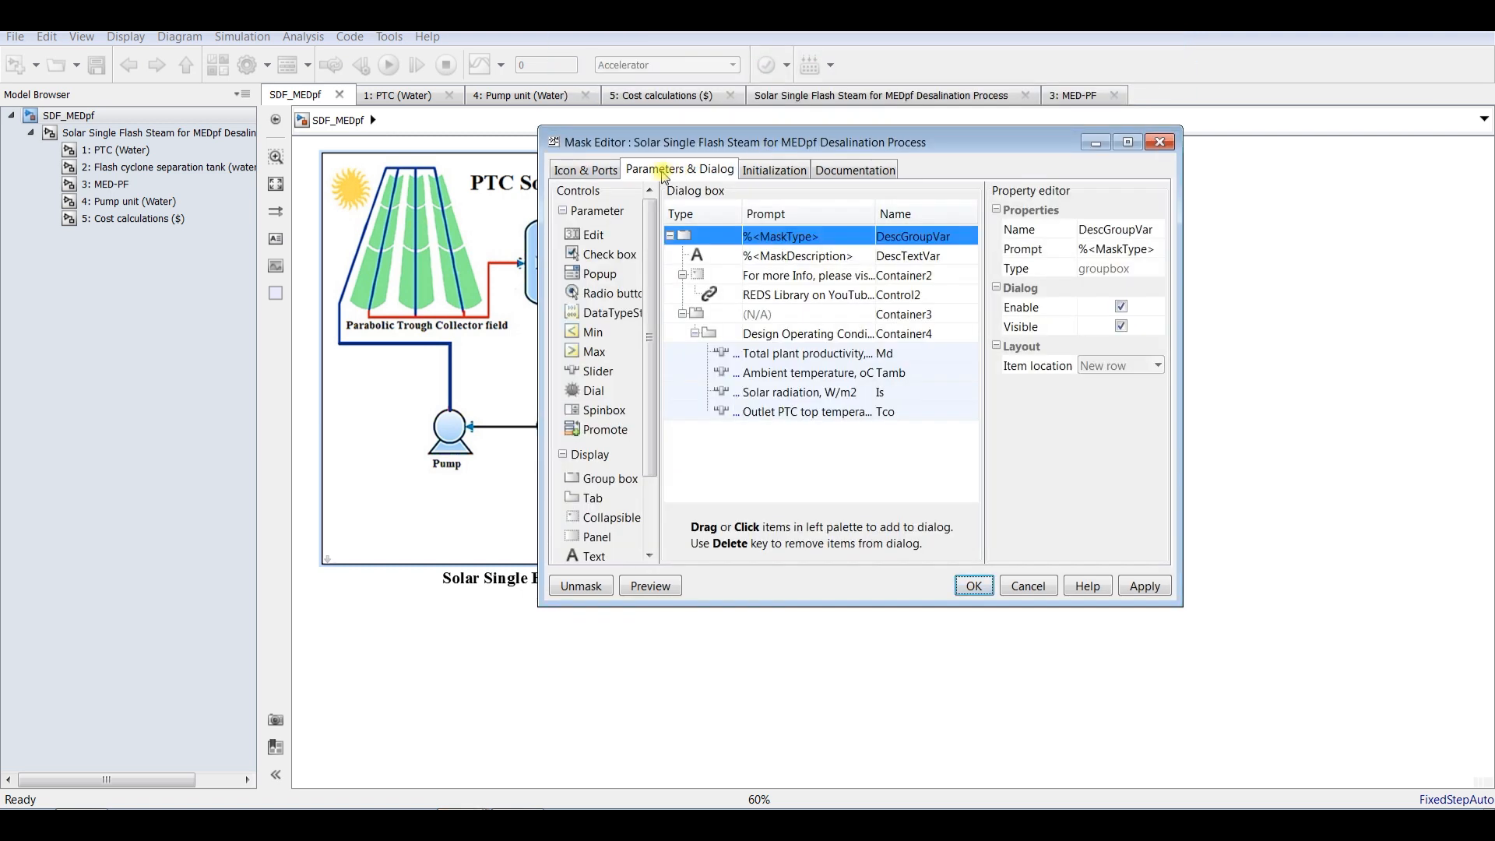
click(860, 172)
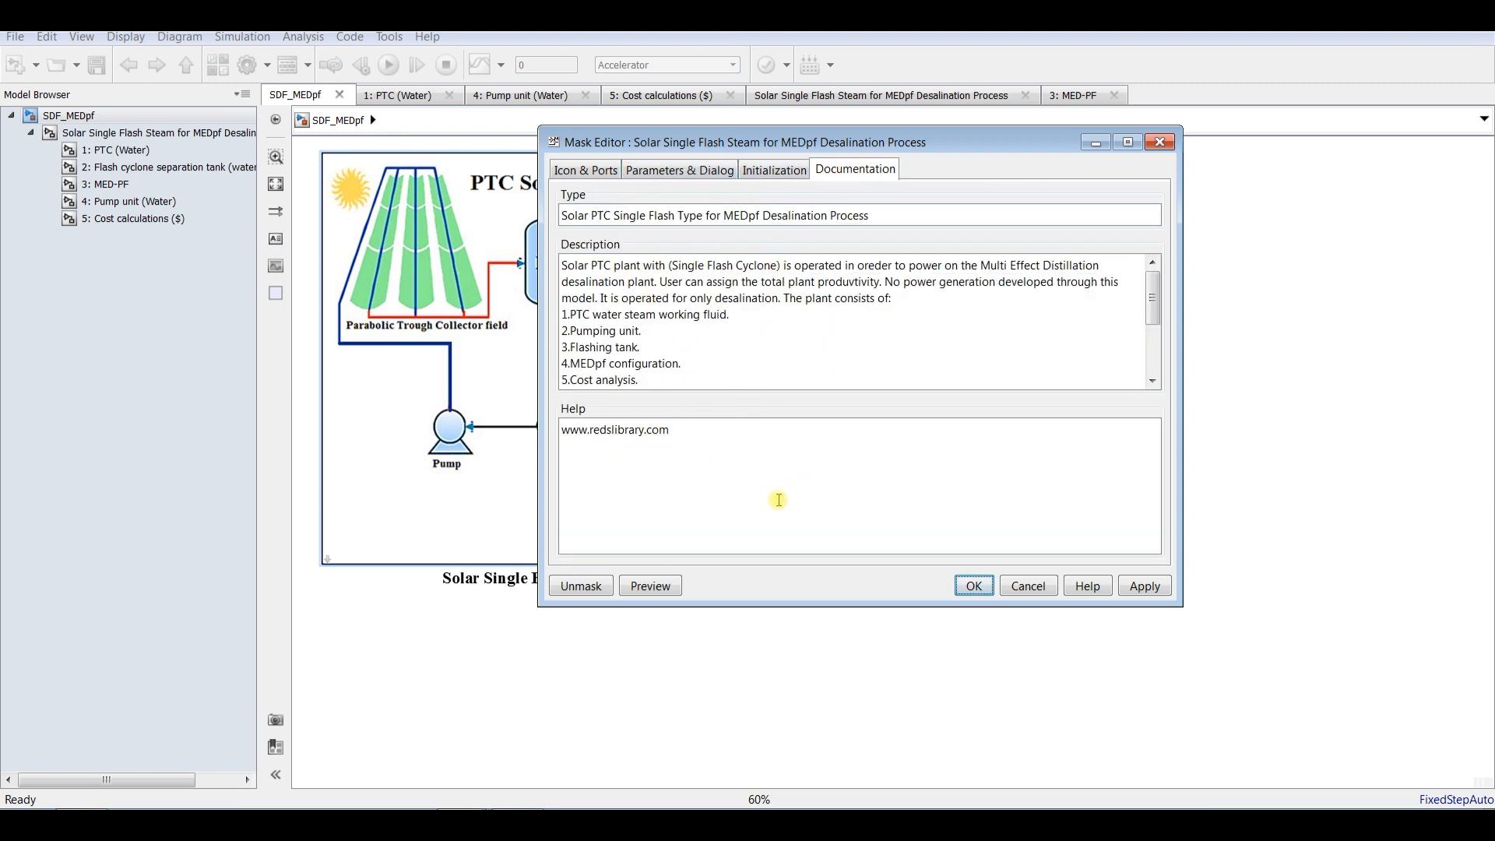
Return to the mask's parameter definitions and examine the properties of the four design operating condition sliders.
click(680, 173)
click(712, 359)
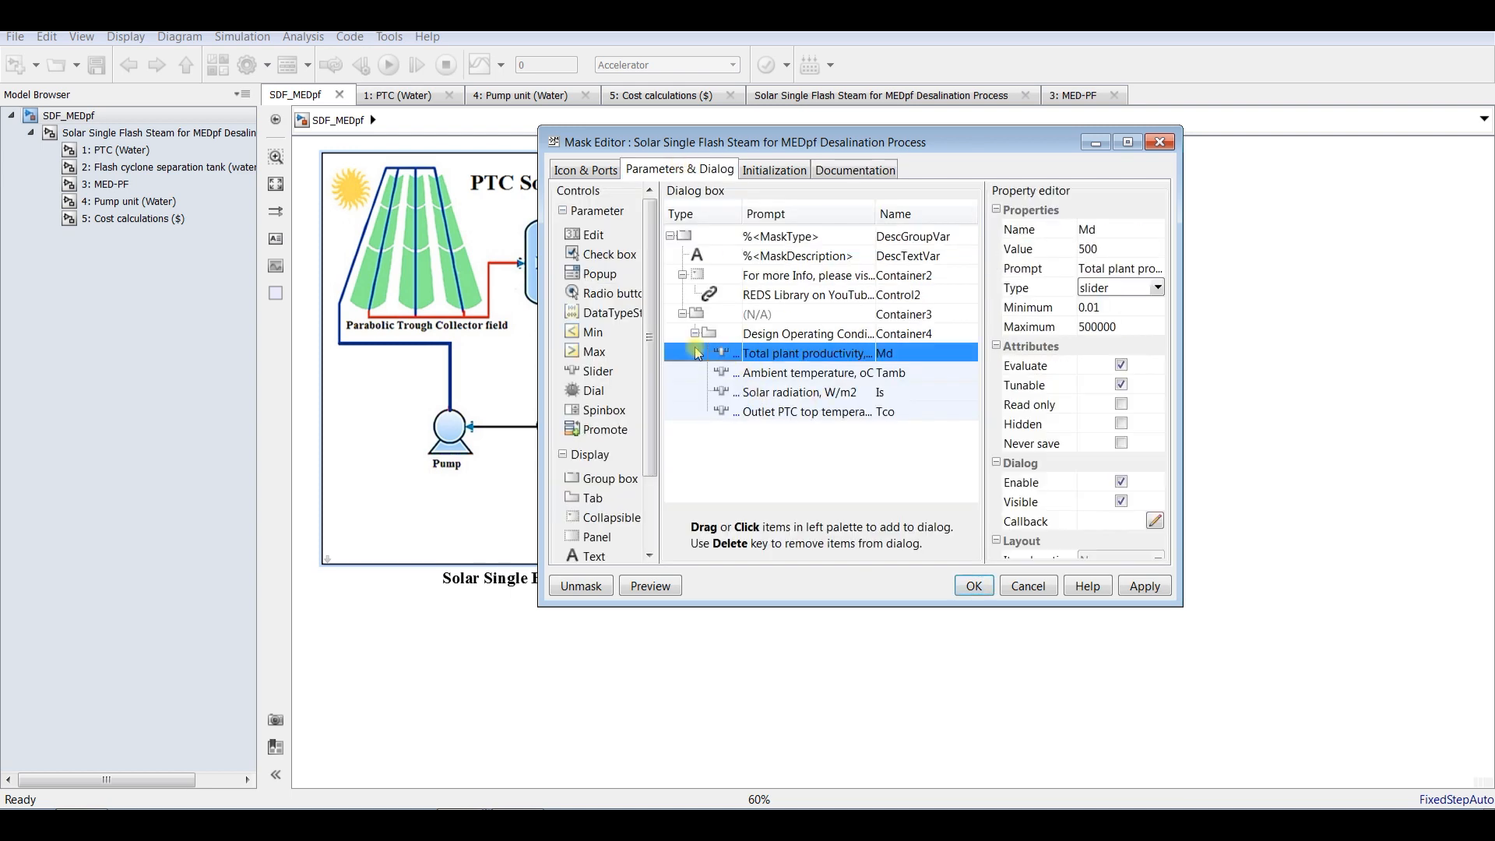
click(1129, 144)
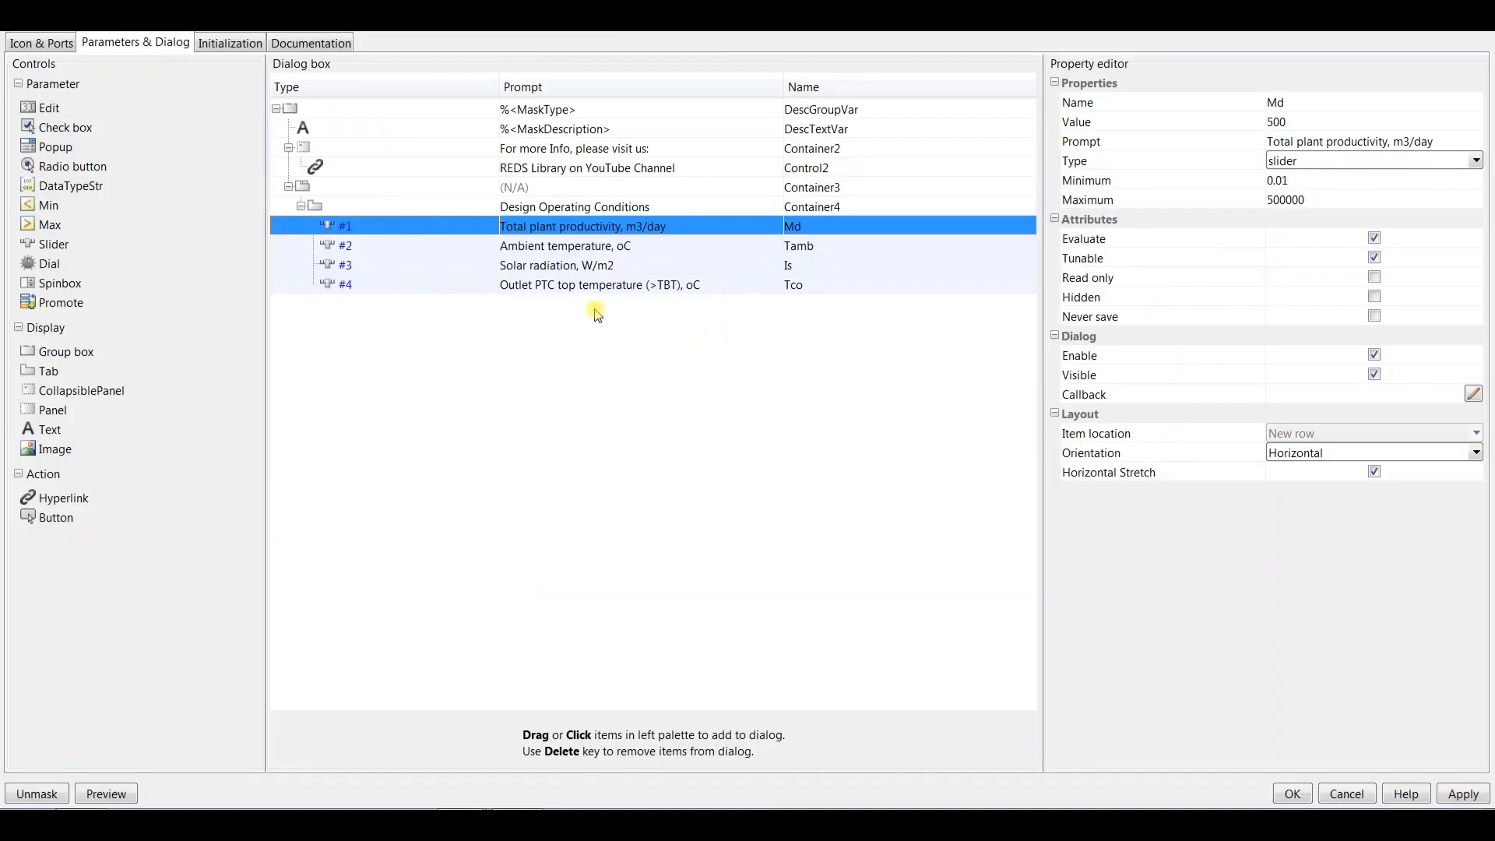
click(302, 247)
click(301, 265)
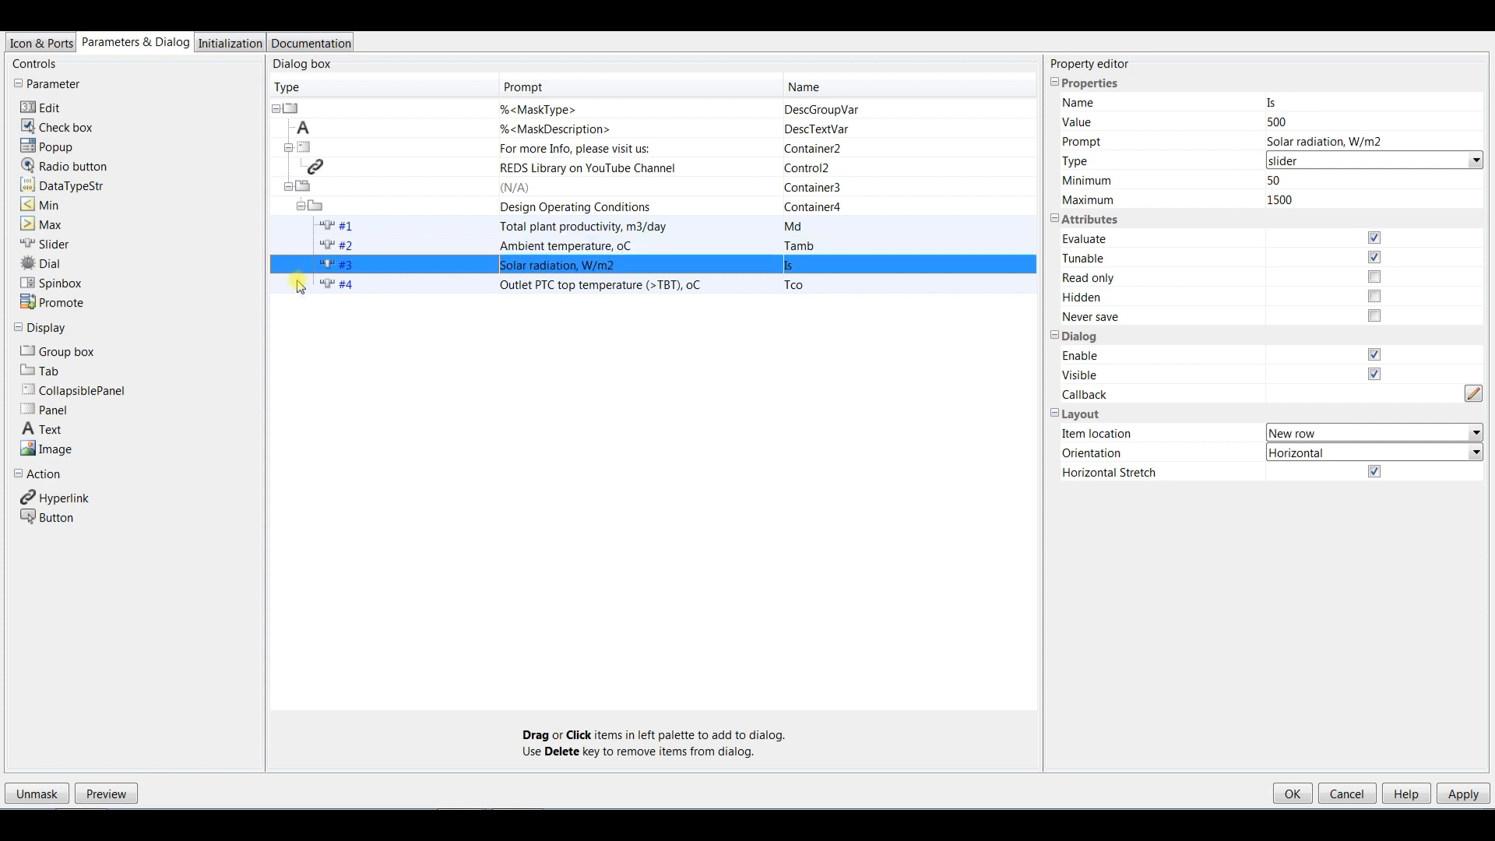
click(300, 282)
click(350, 230)
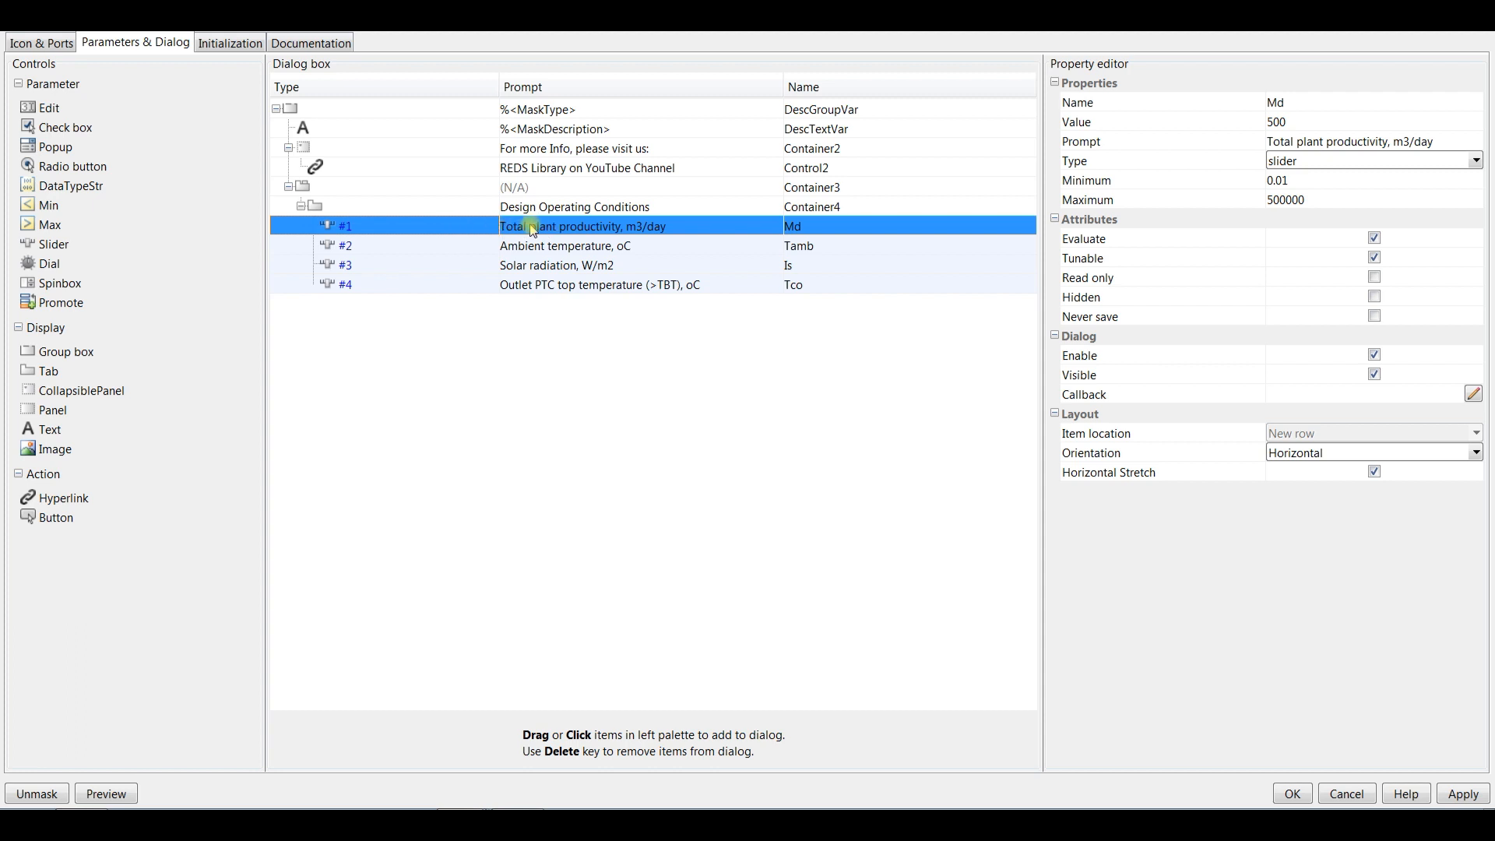
Check the variable name of the total plant productivity parameter and find the matching Md constant block inside the Solar Single Flash Steam subsystem.
click(800, 225)
drag(799, 225, 789, 226)
click(802, 225)
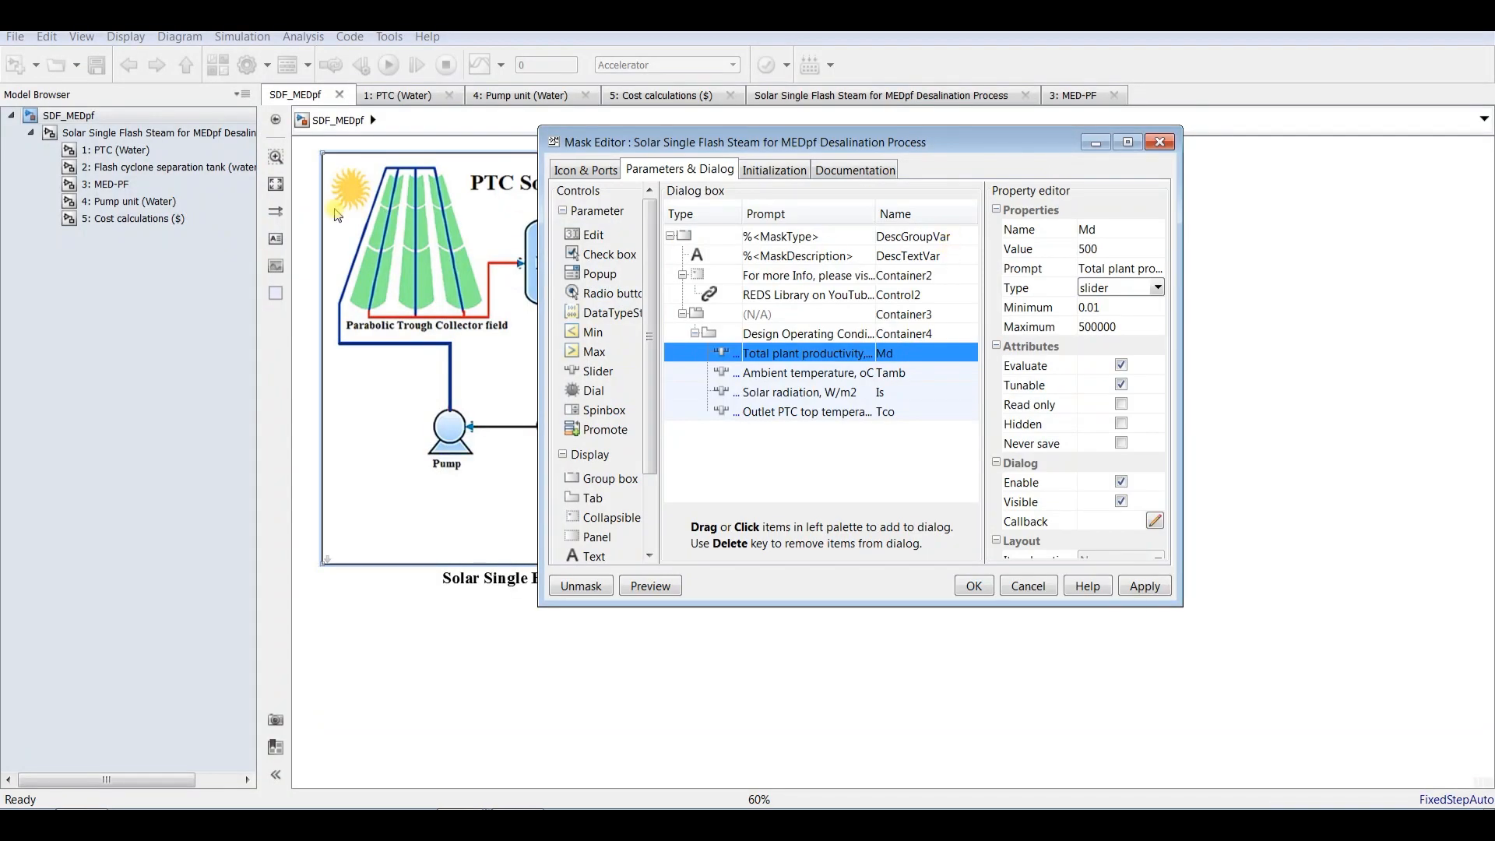
click(132, 132)
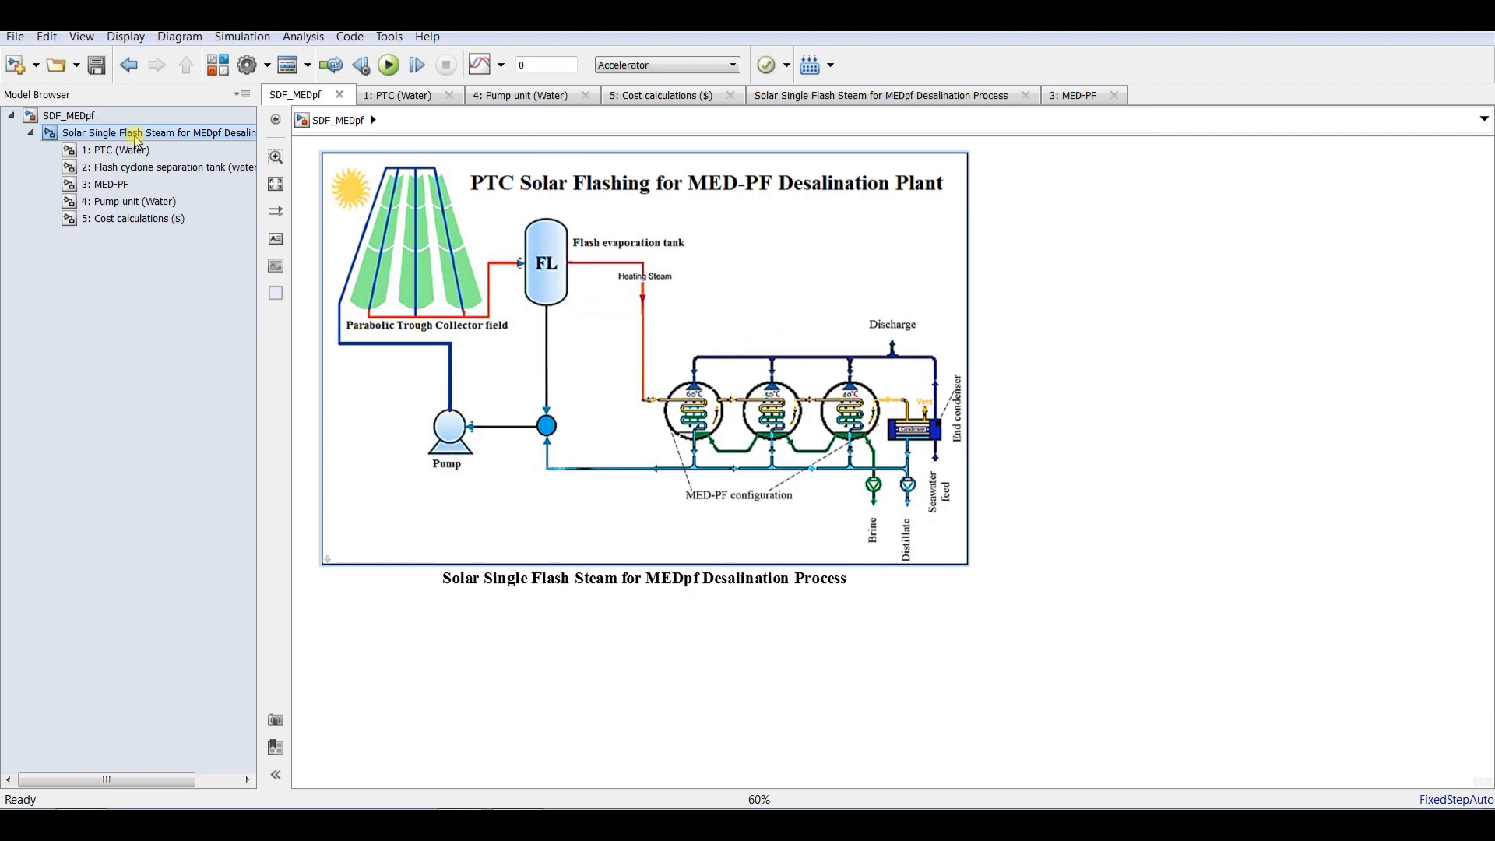
click(679, 214)
scroll(689, 212, up, 5)
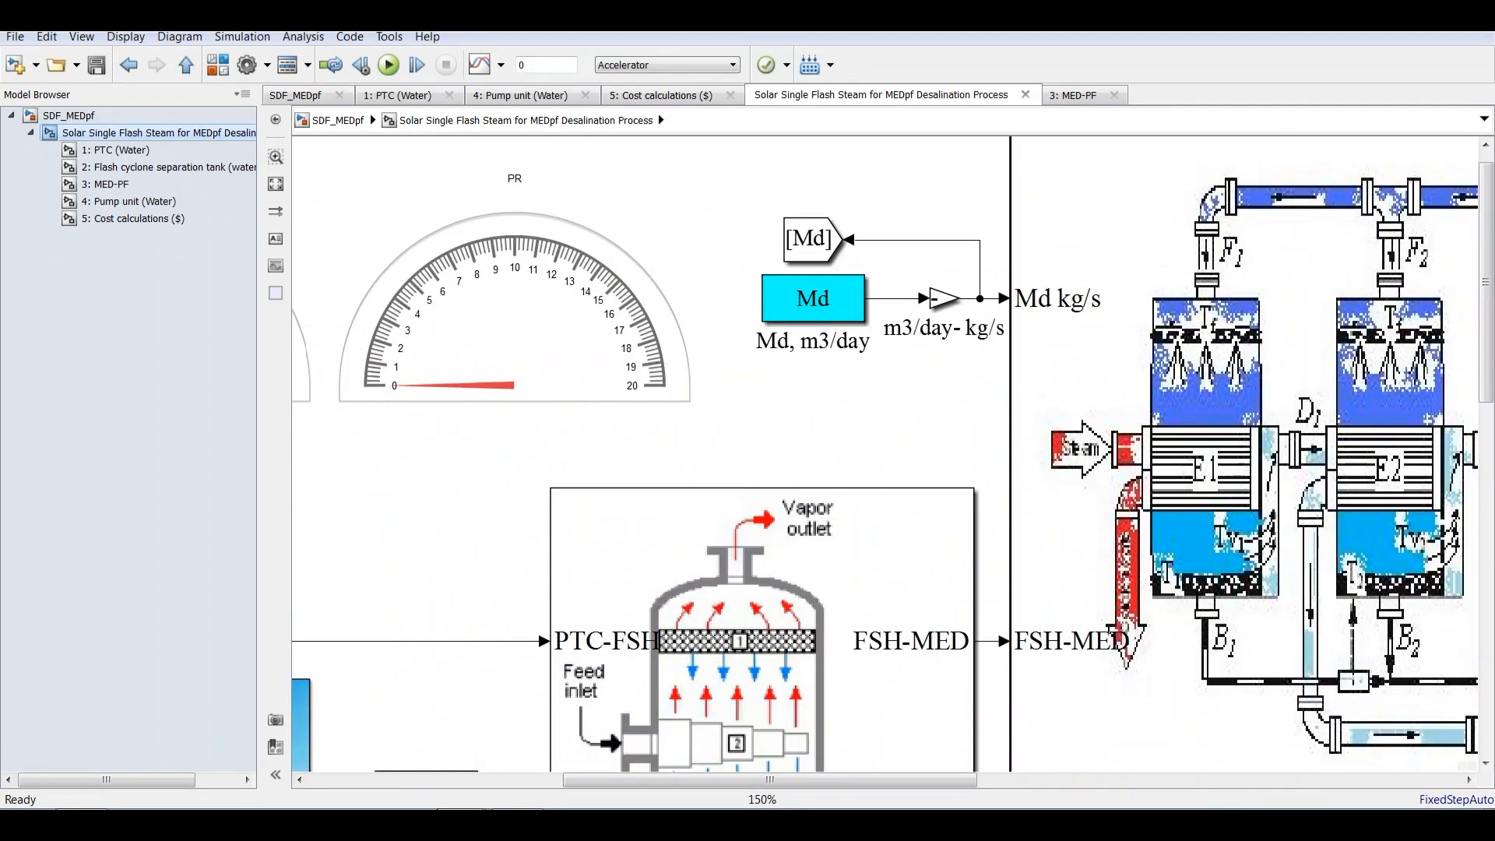
Bring back the Mask Editor beside the Md block, set the total plant productivity slider's maximum to 10000 and apply it.
click(588, 786)
drag(929, 144, 477, 141)
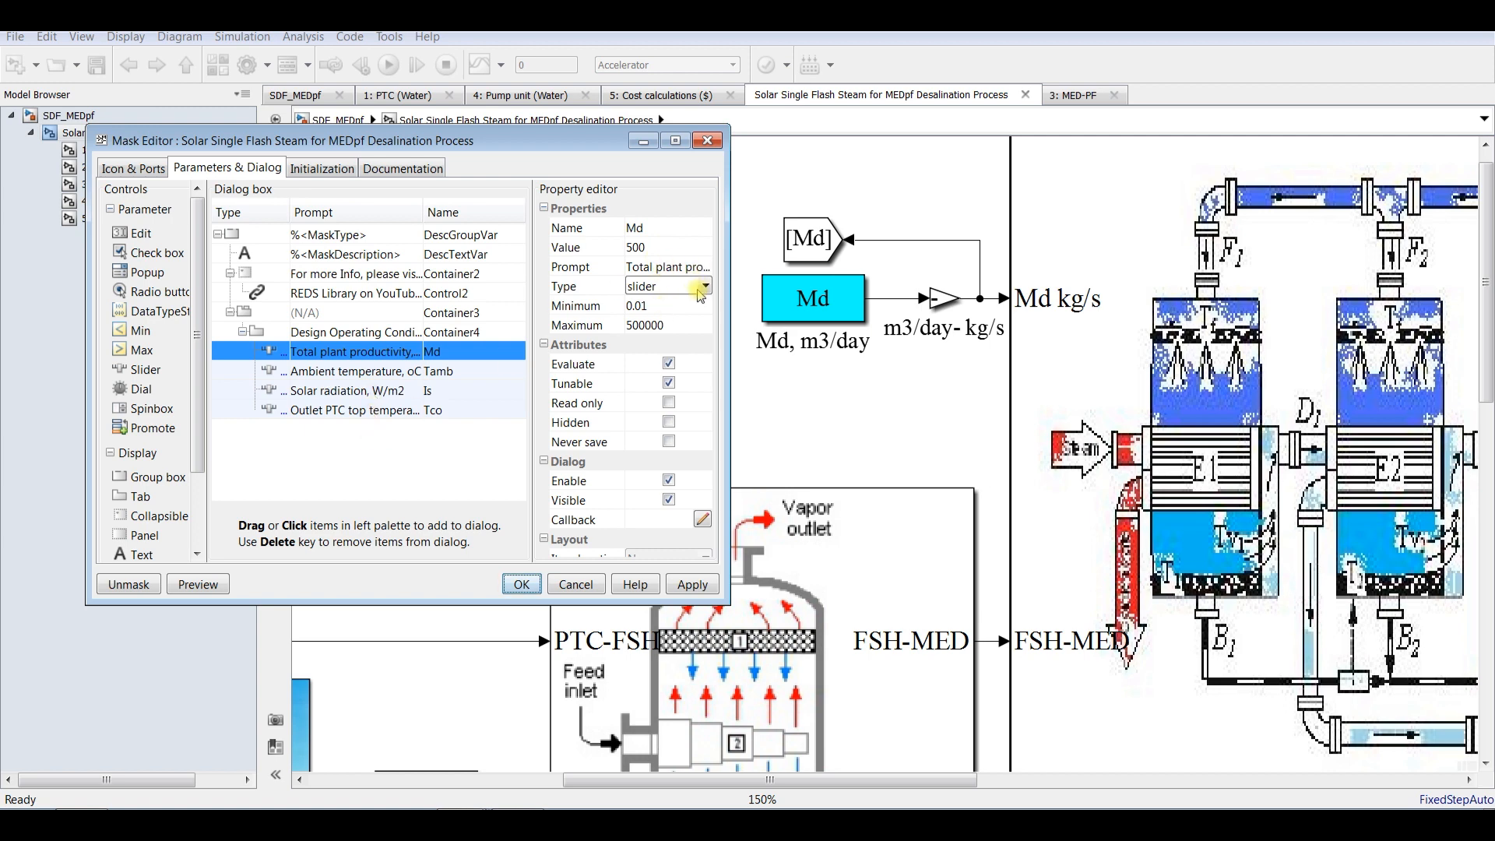
click(666, 307)
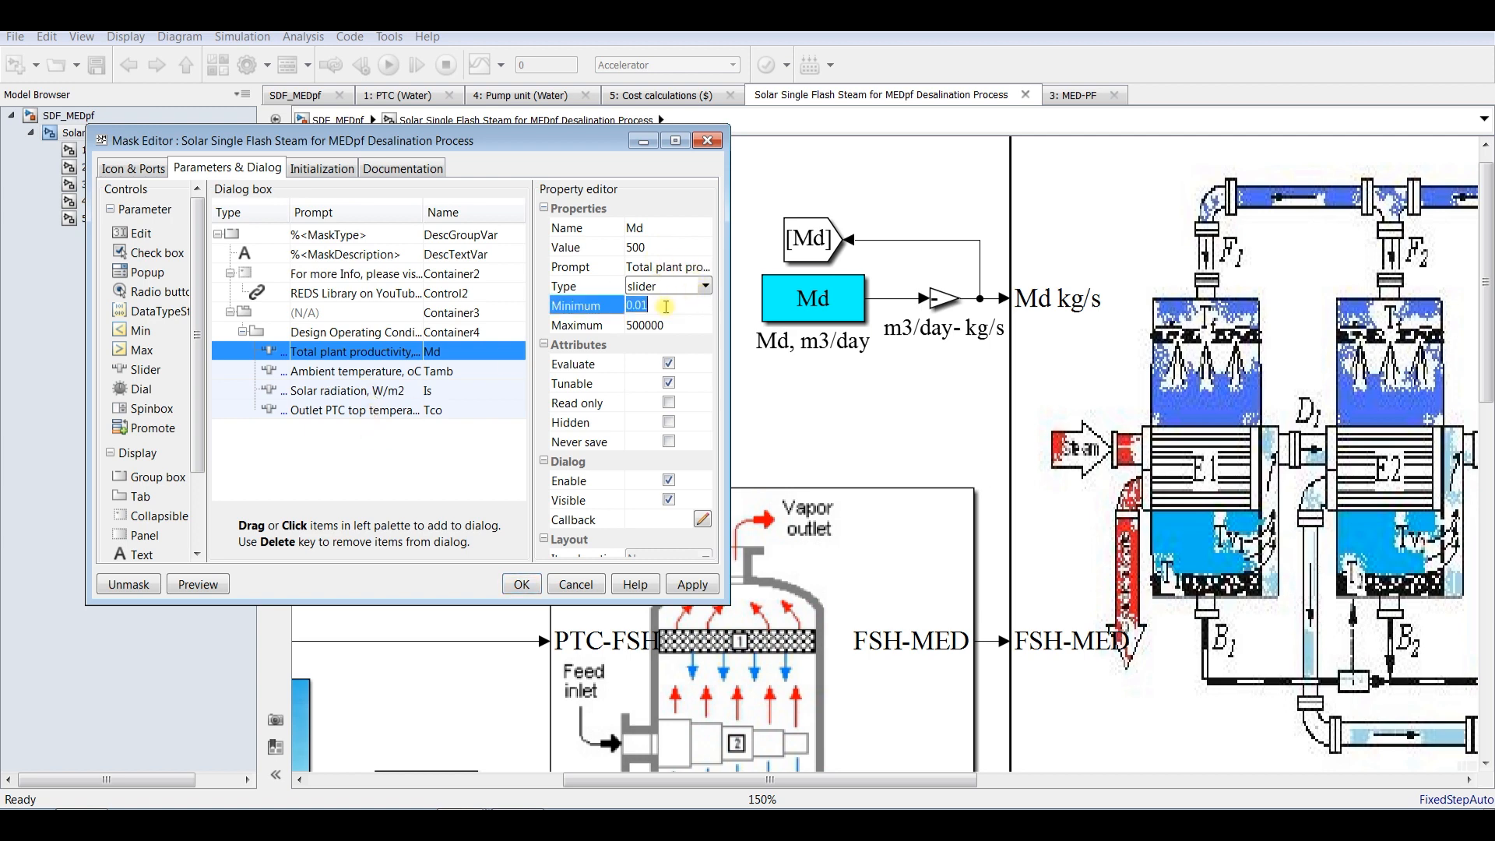
click(649, 307)
click(675, 324)
click(660, 310)
click(672, 325)
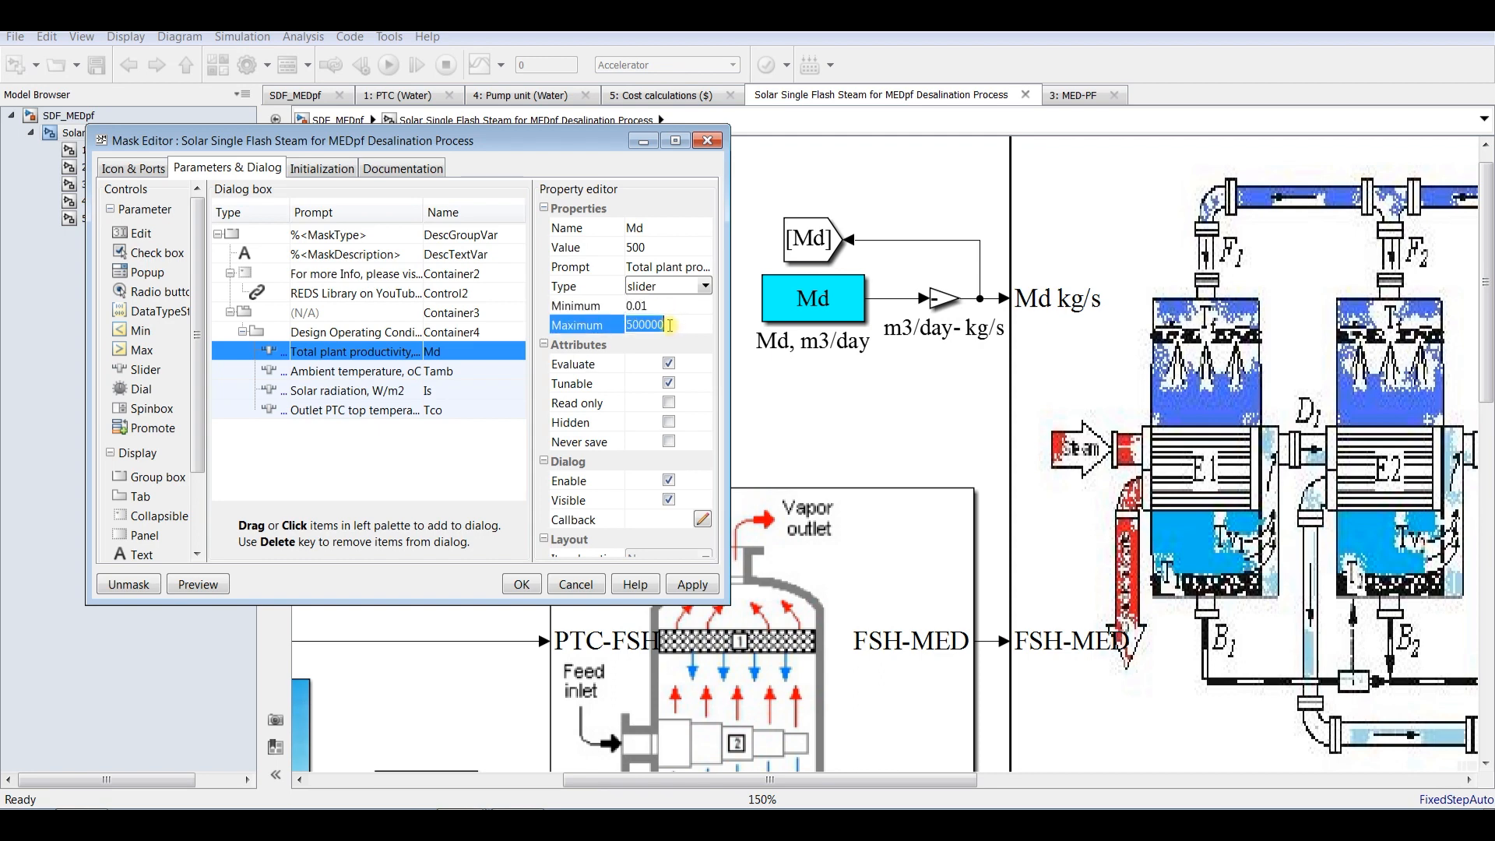
click(657, 308)
click(680, 325)
text(1)
click(694, 585)
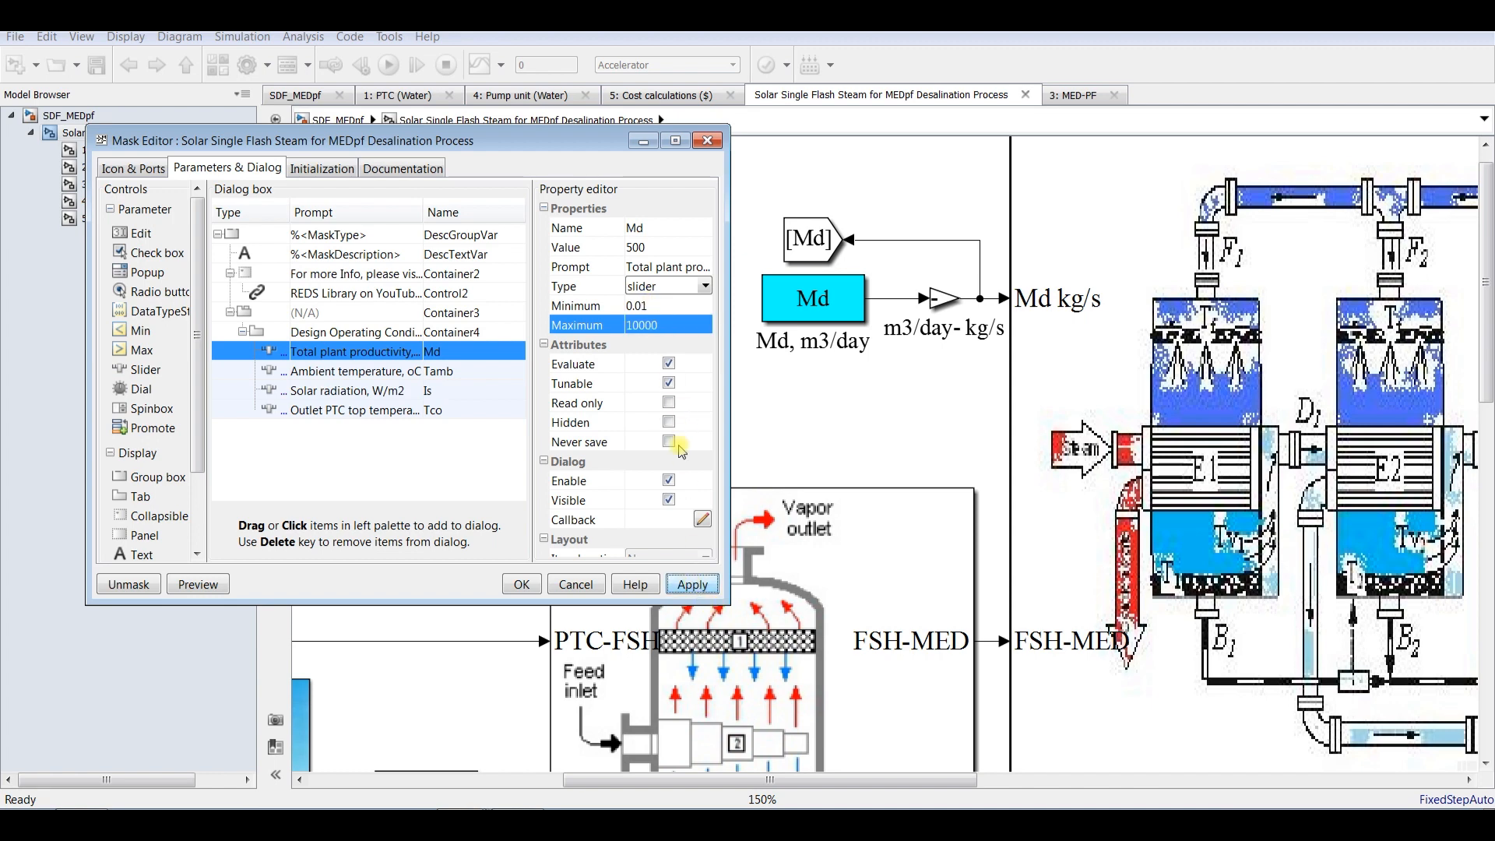
Set the solar radiation slider's maximum to 1200 and apply the mask change.
click(654, 248)
click(653, 247)
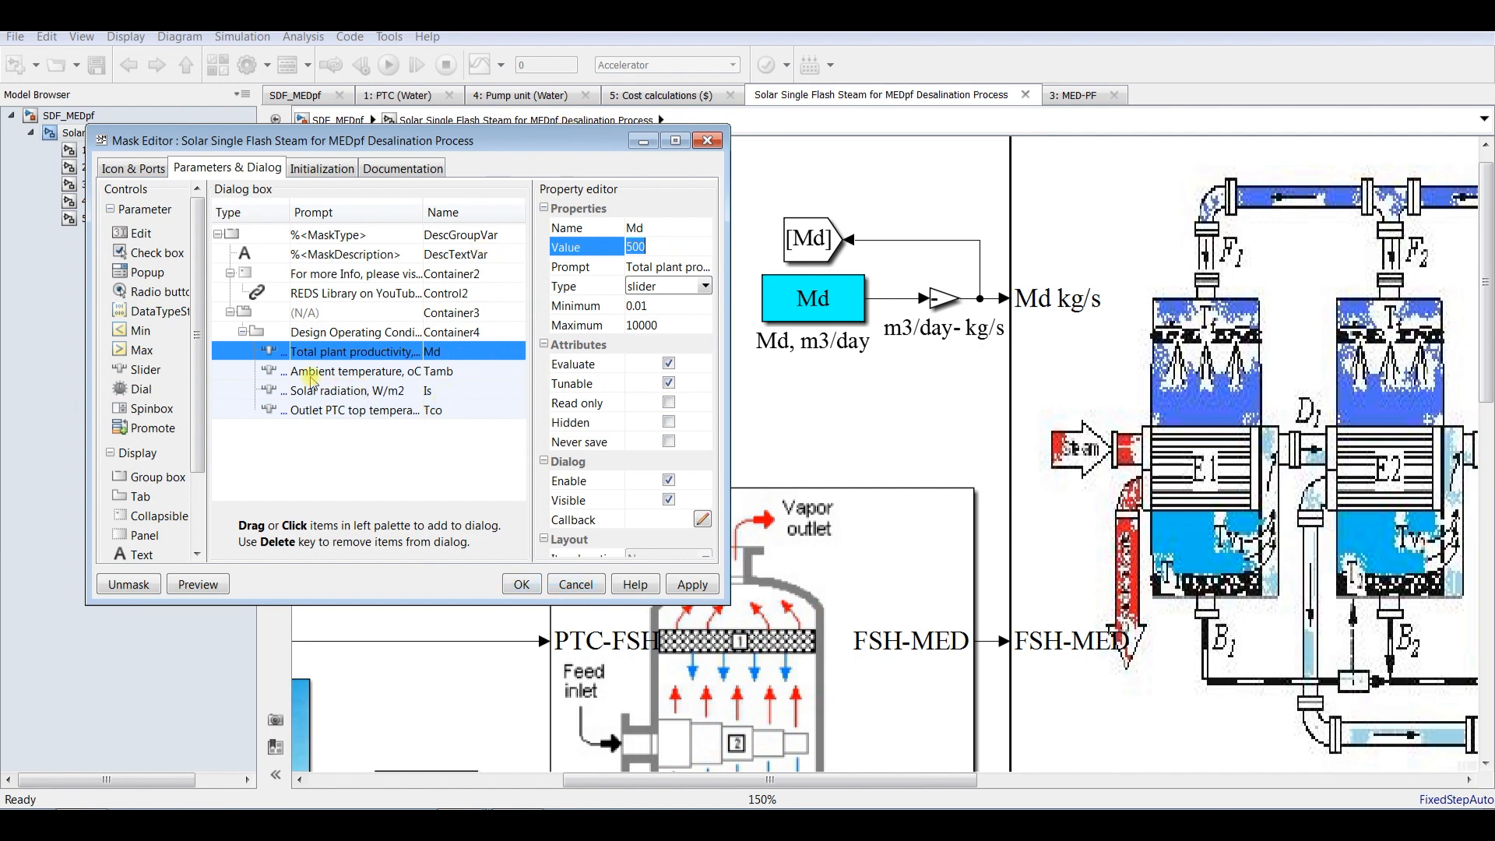
click(253, 371)
click(254, 392)
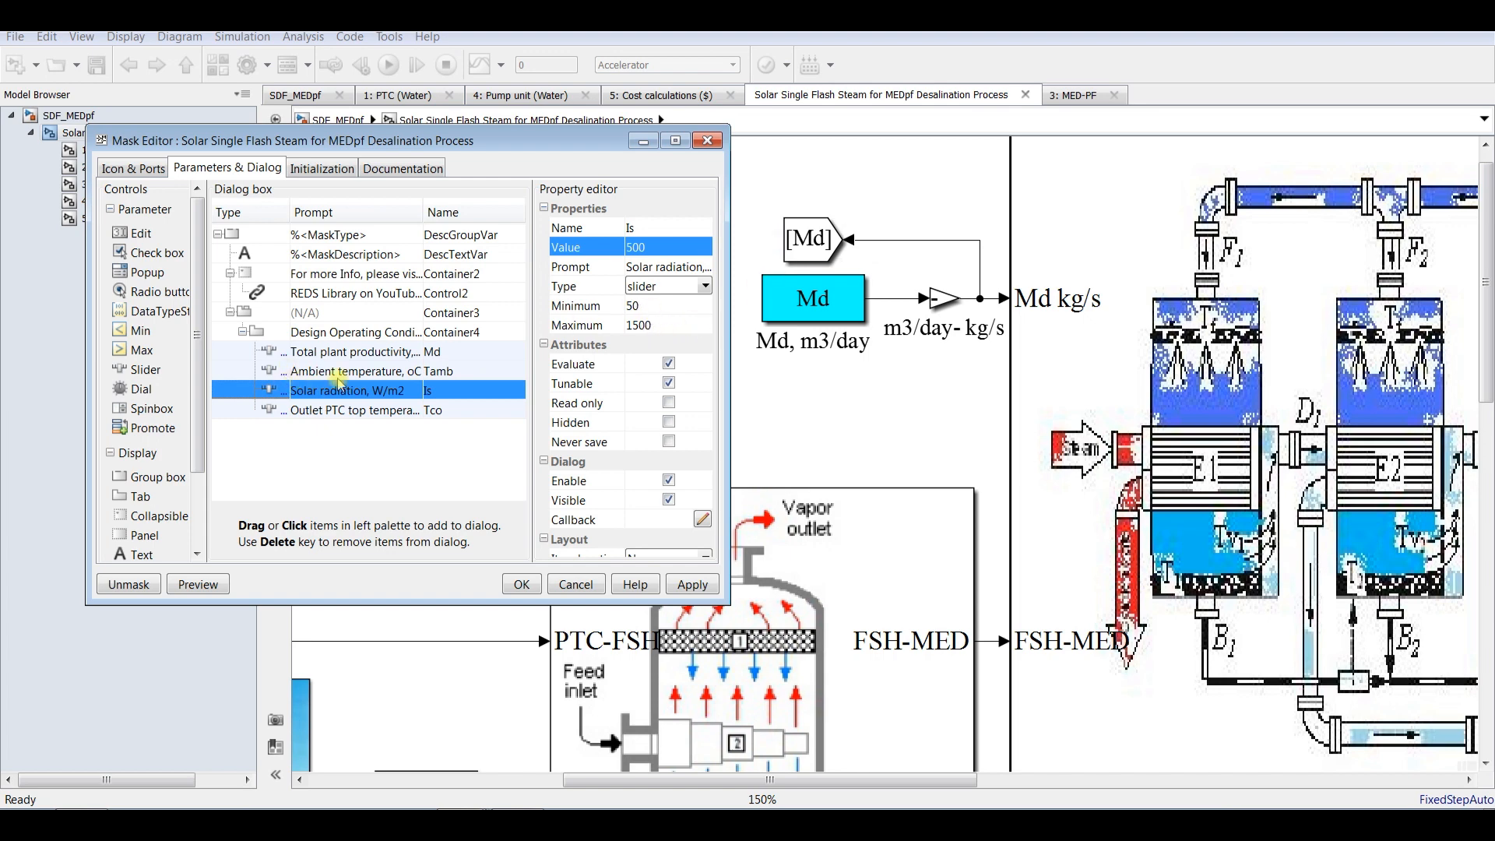
click(661, 306)
click(666, 326)
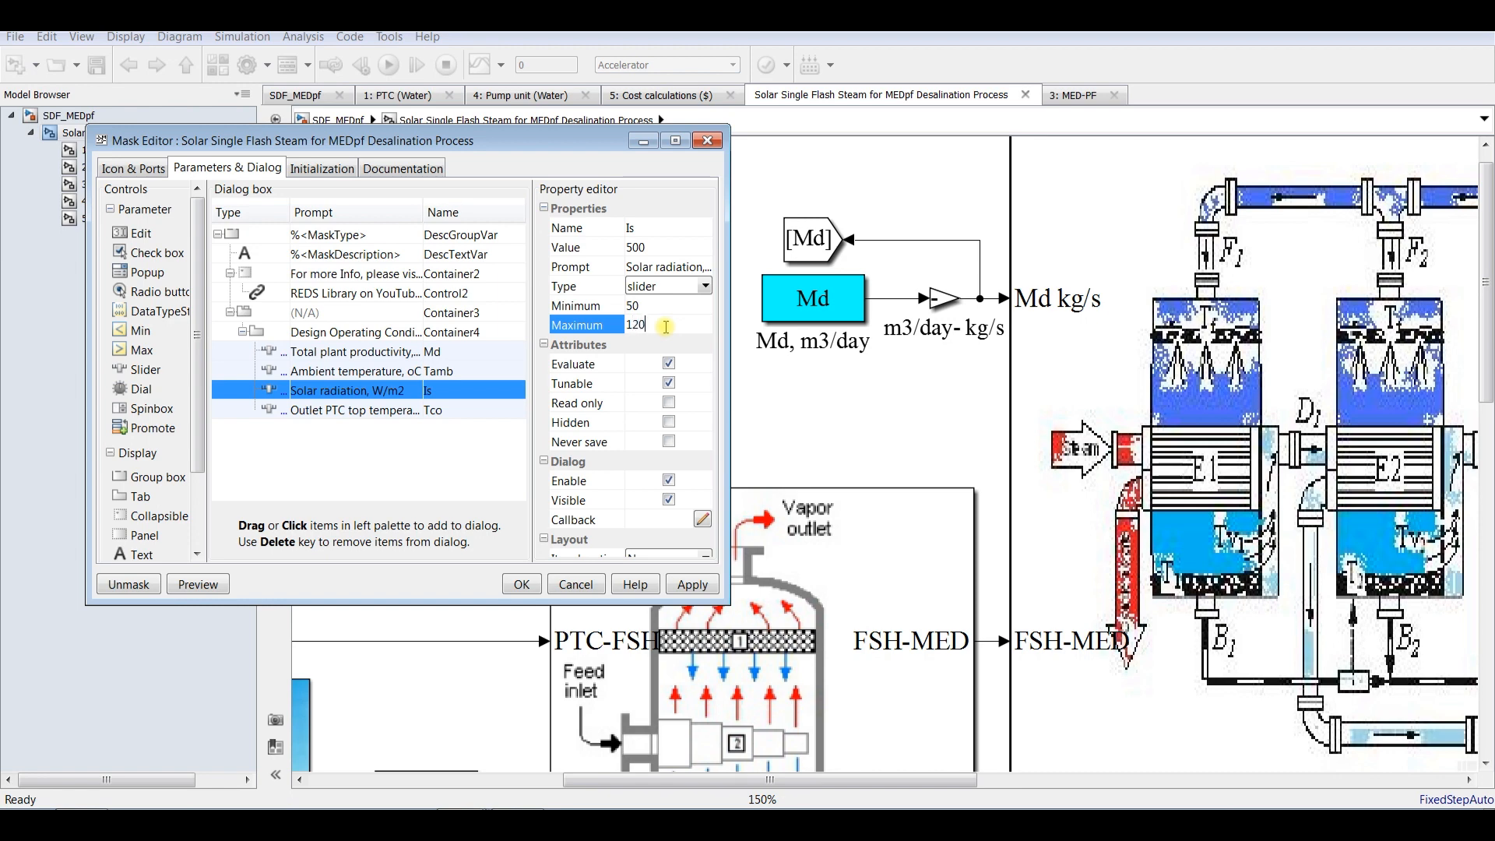
text(1200)
click(692, 585)
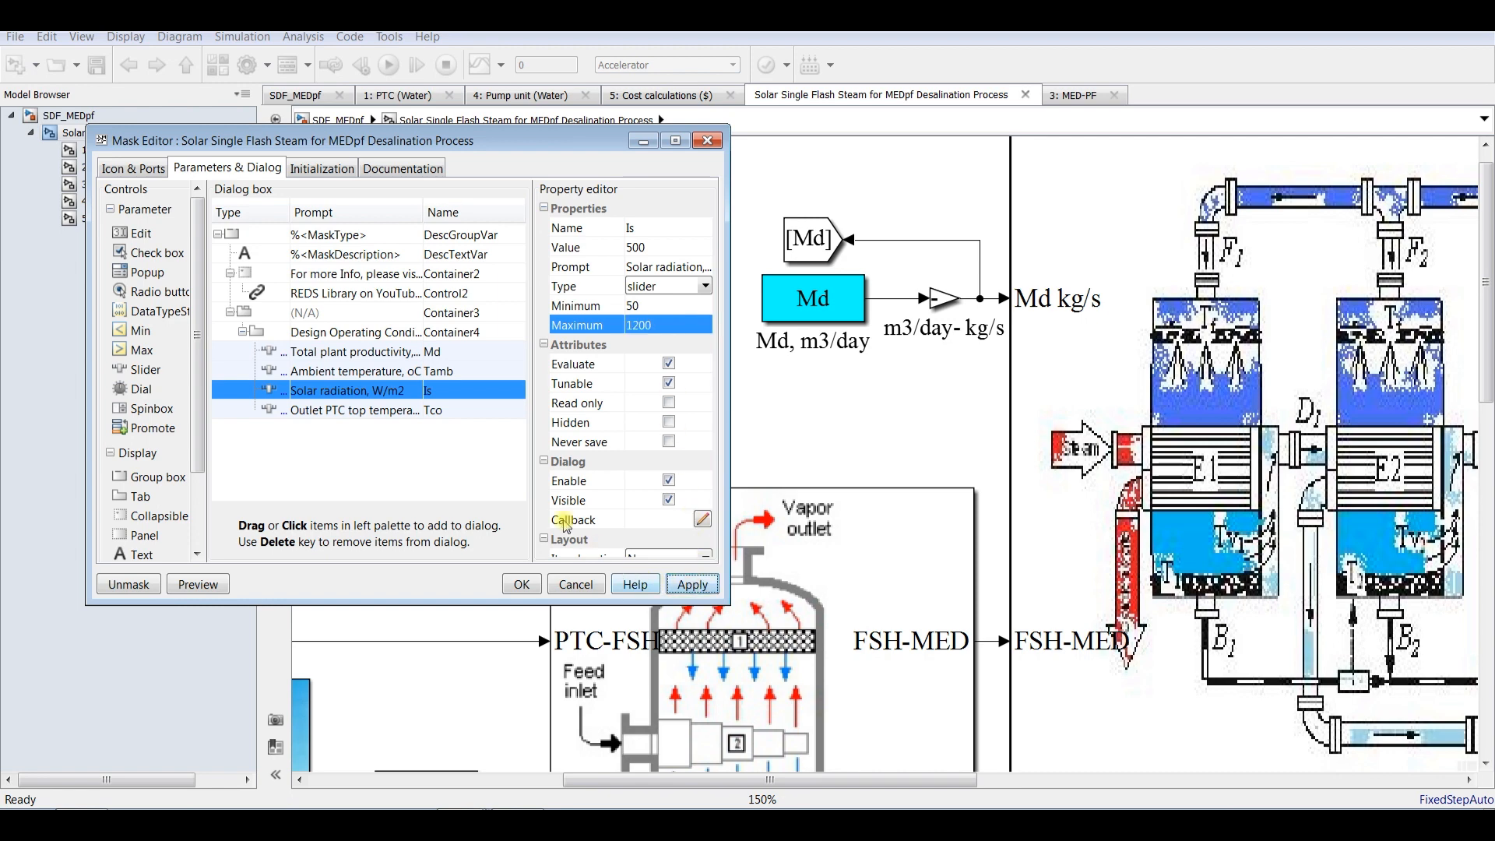
Set the outlet PTC top temperature slider's maximum to 250 and apply the mask change.
click(256, 413)
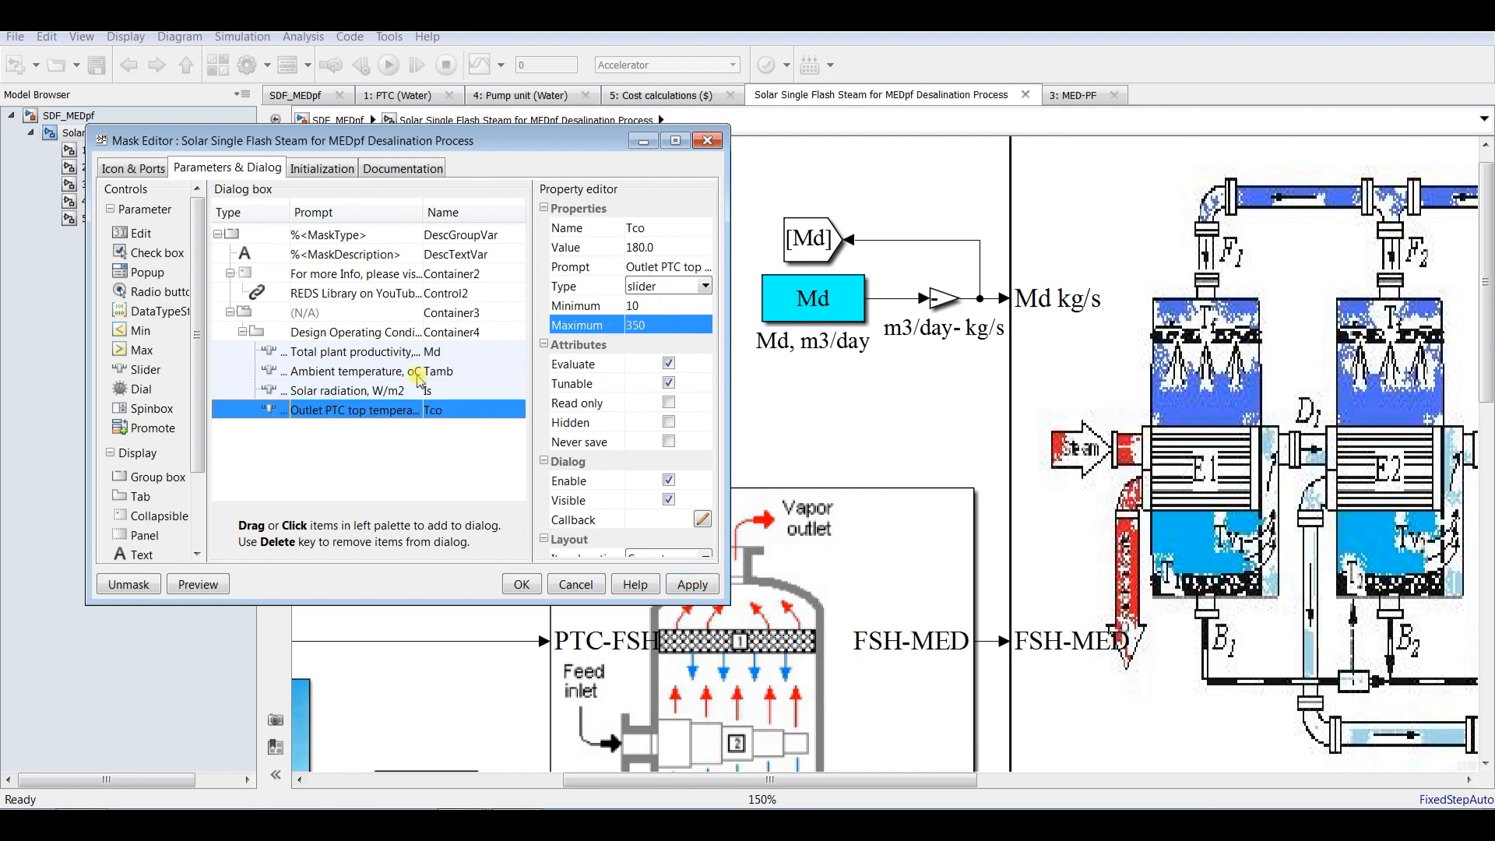
click(652, 322)
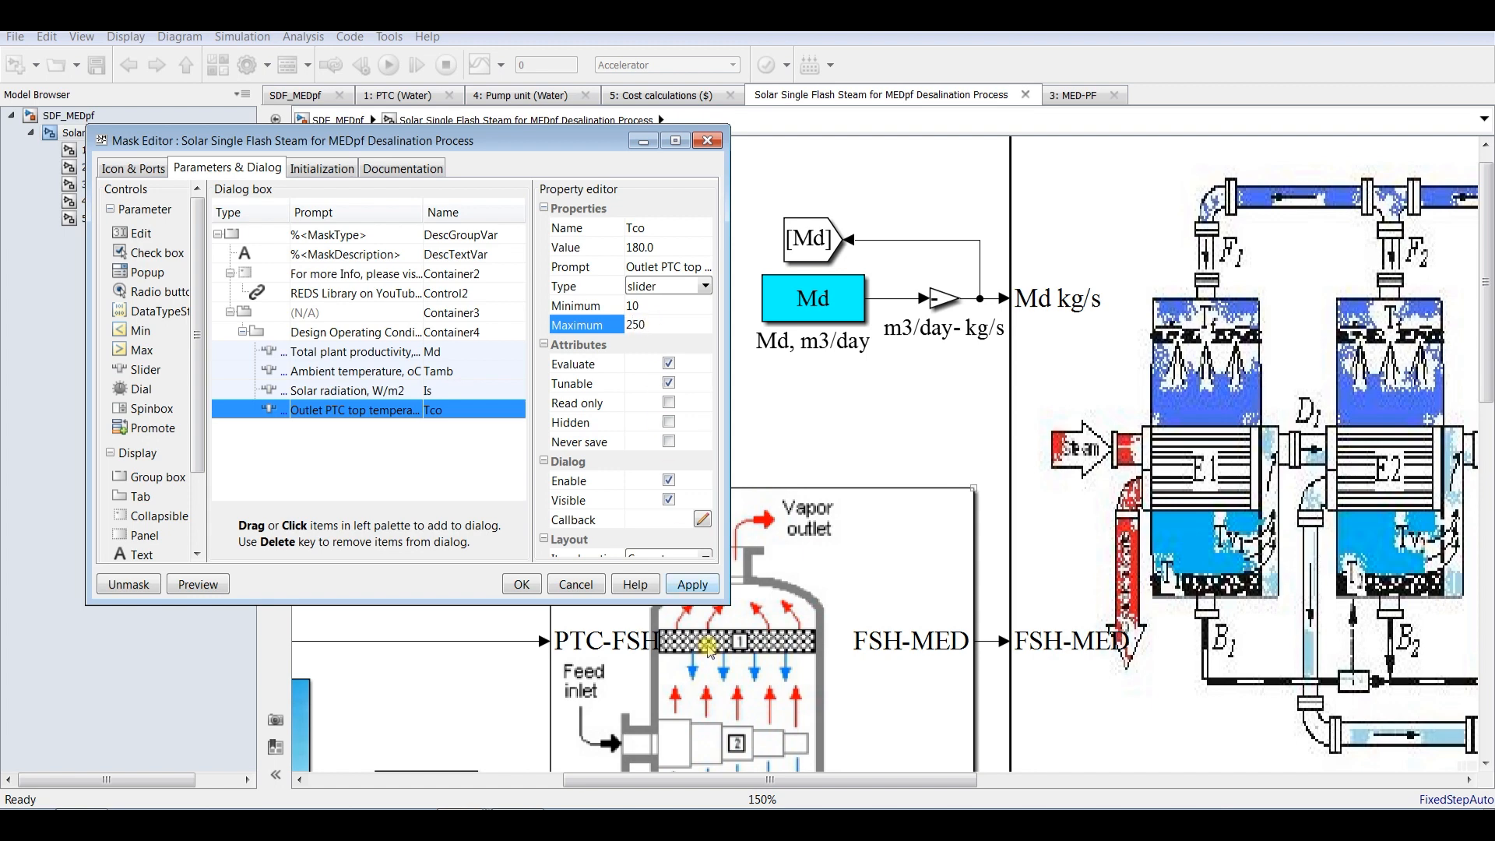
click(693, 585)
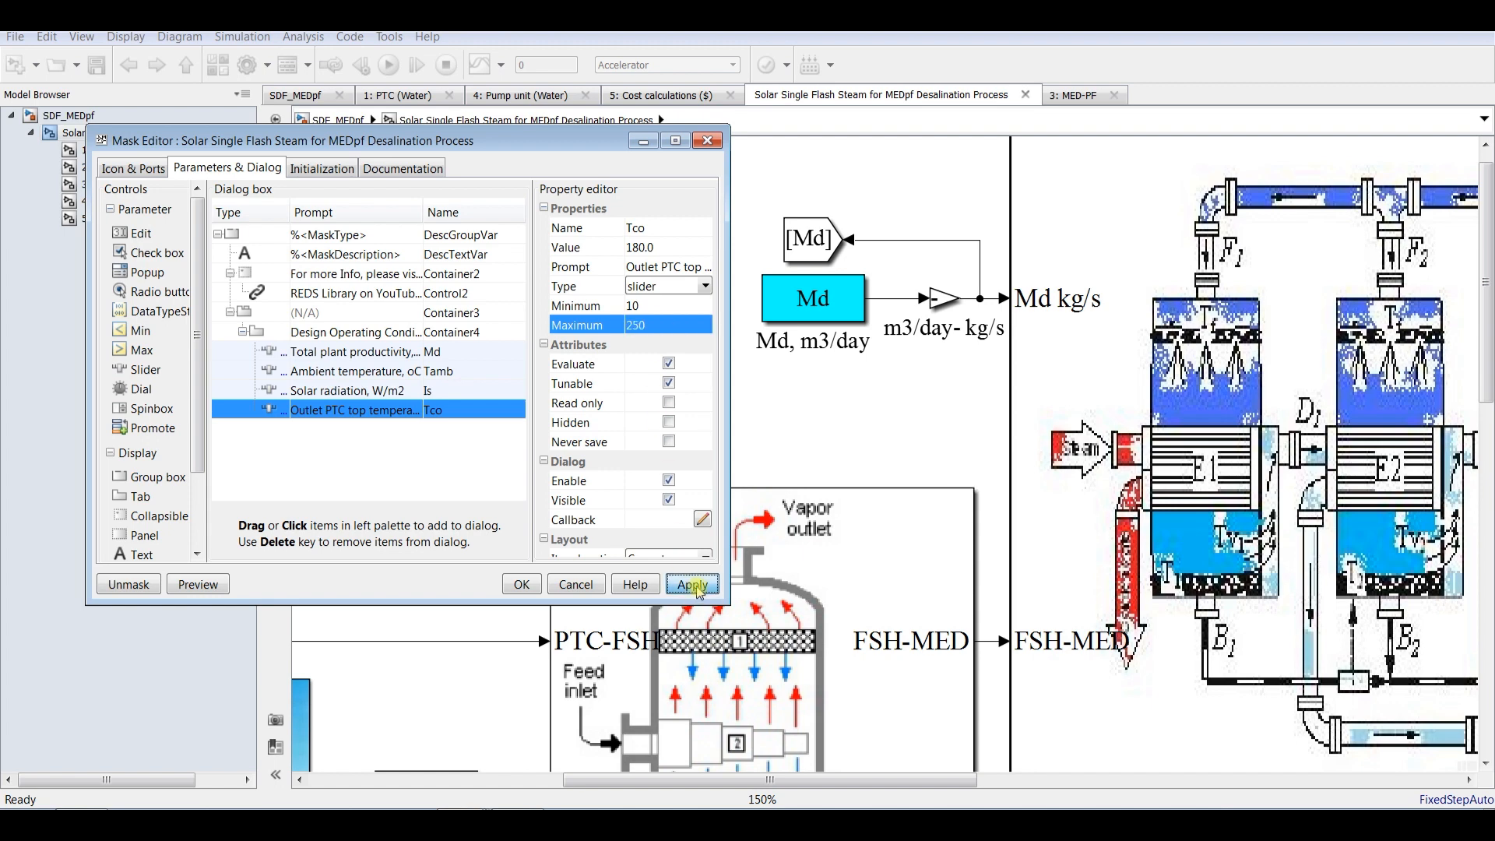
Accept the mask changes, close the Mask Editor and save the model.
click(524, 585)
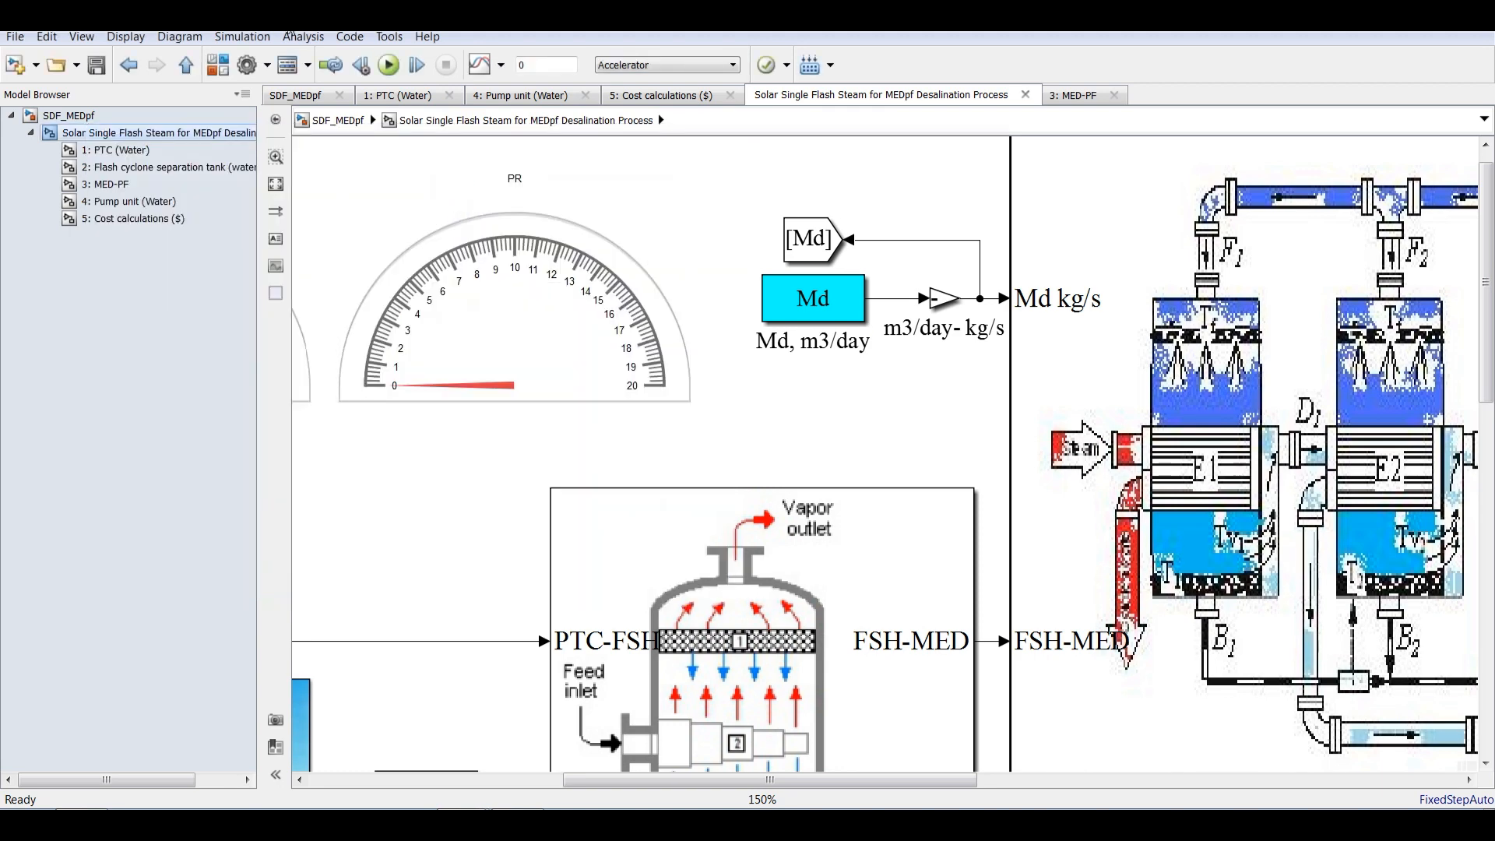
click(103, 67)
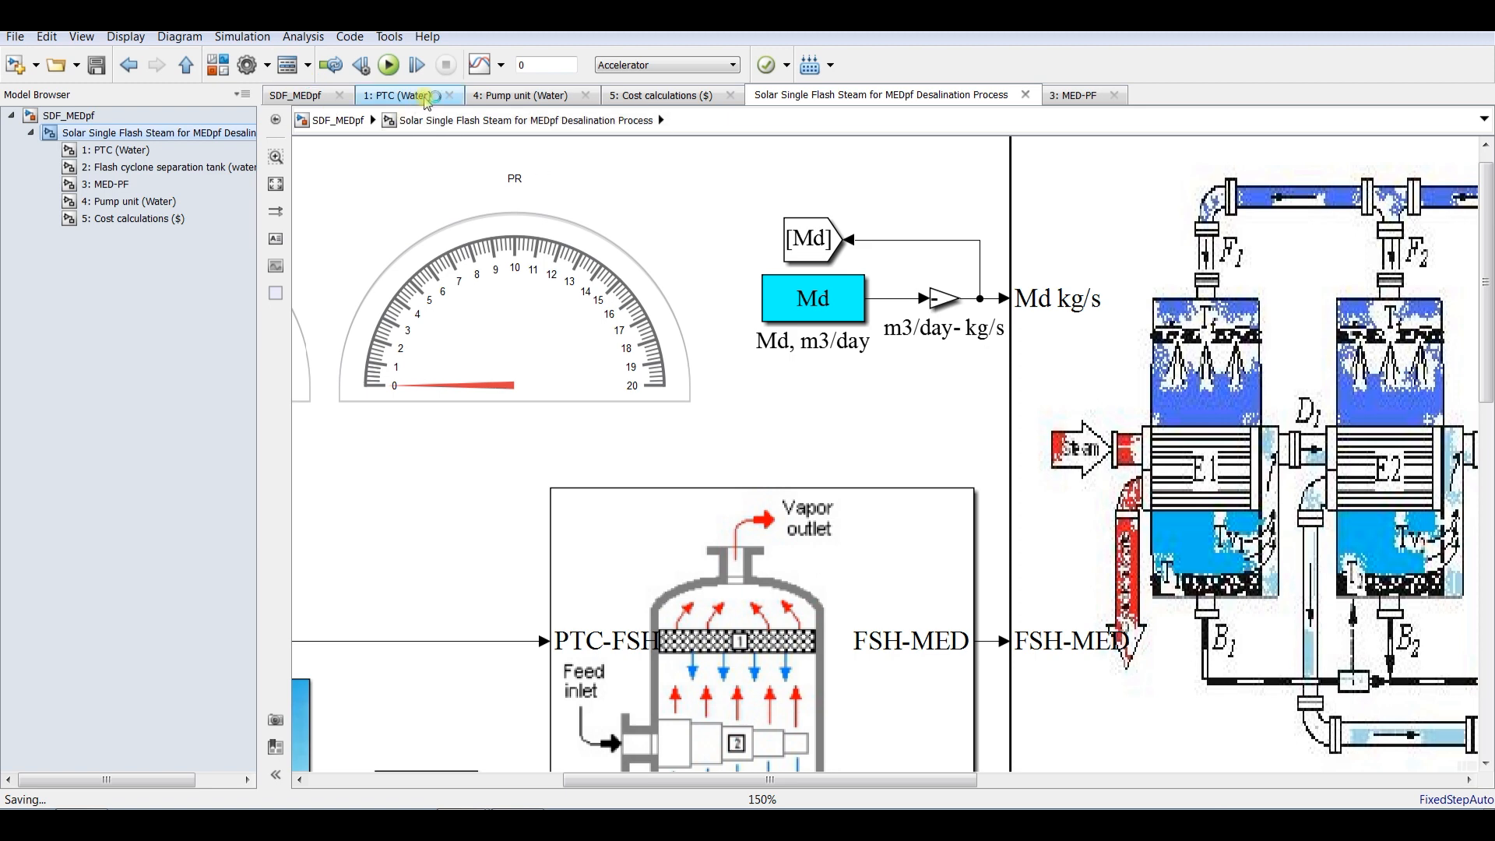
Check the slider limits in the Solar Single Flash Steam block's parameters at the model's top level, then close the dialog.
click(110, 117)
double_click(397, 282)
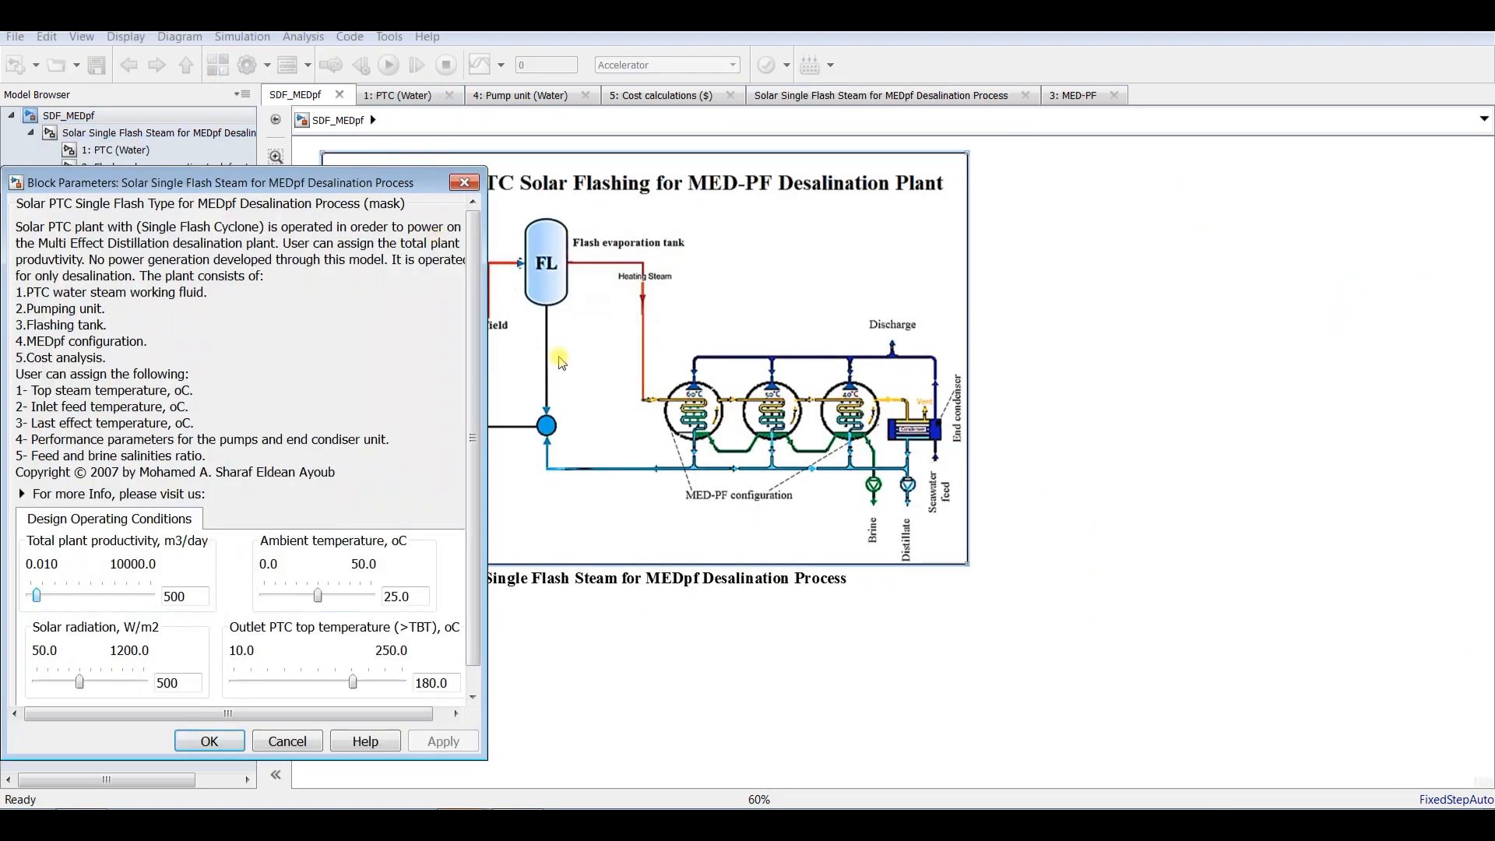
drag(348, 181, 714, 85)
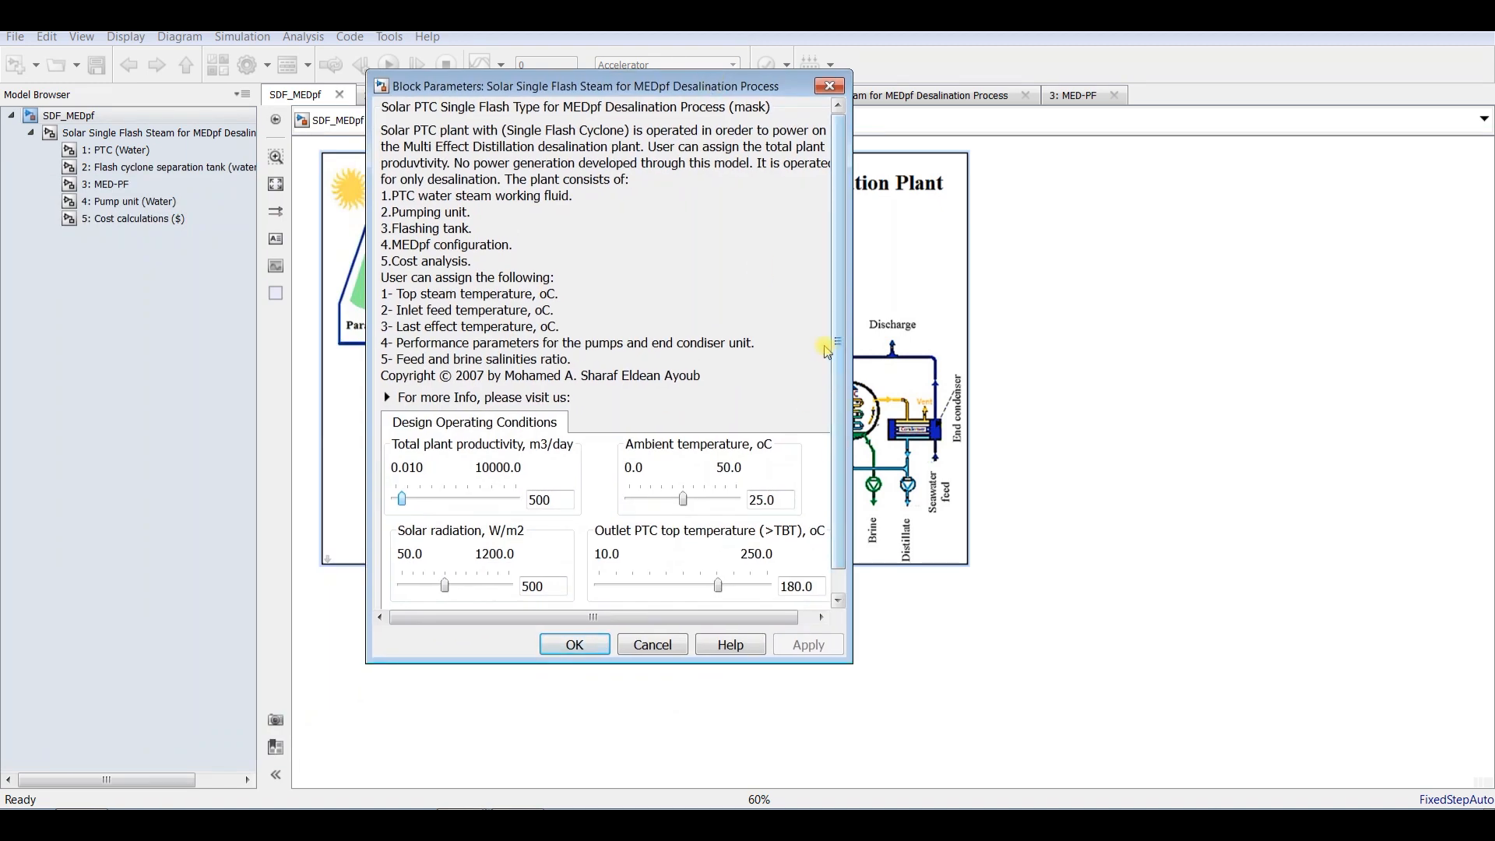
scroll(527, 475, down, 1)
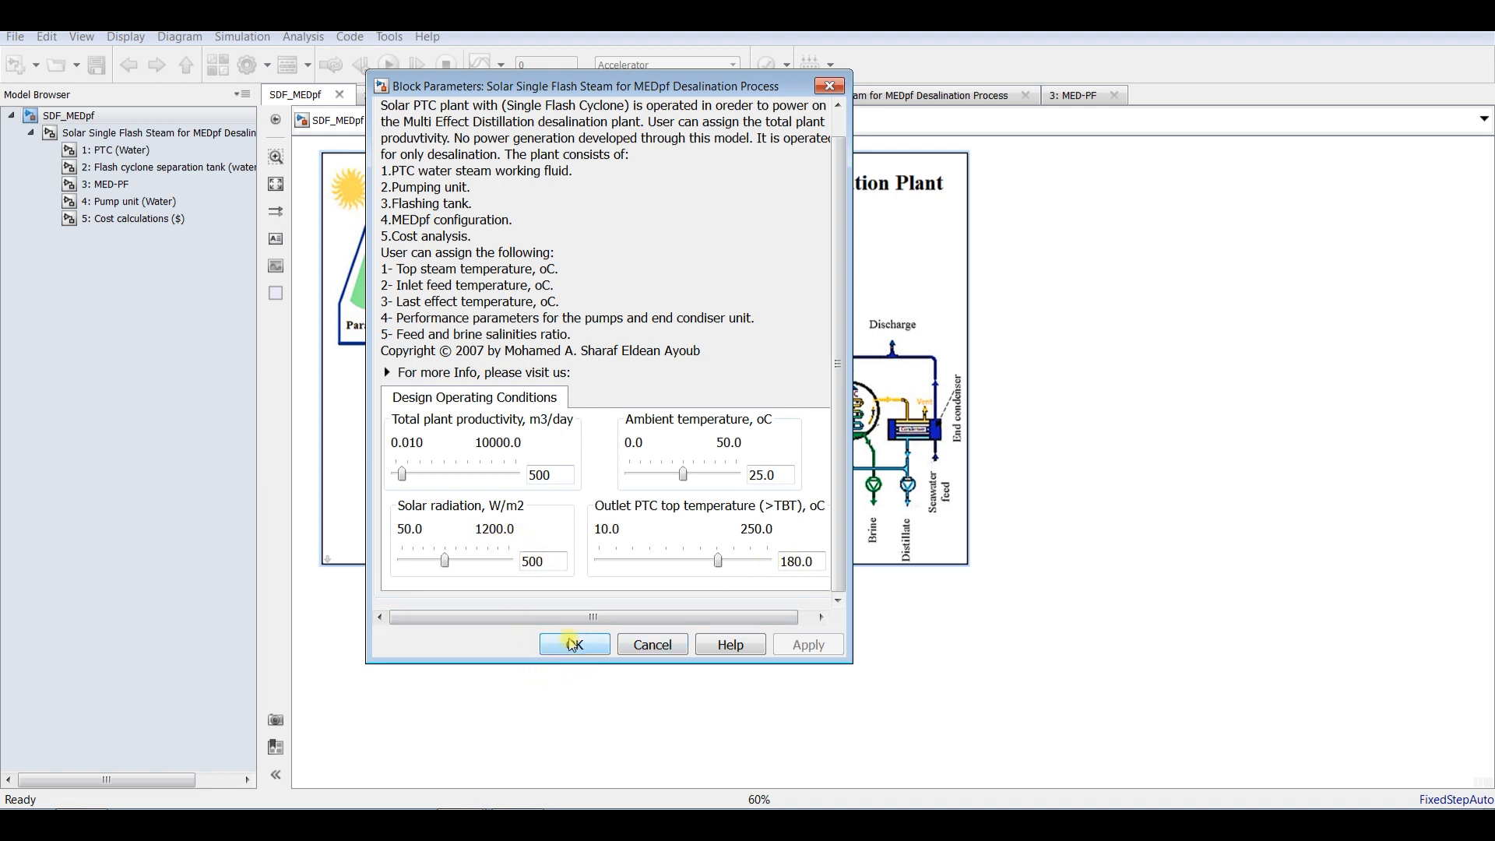
click(576, 645)
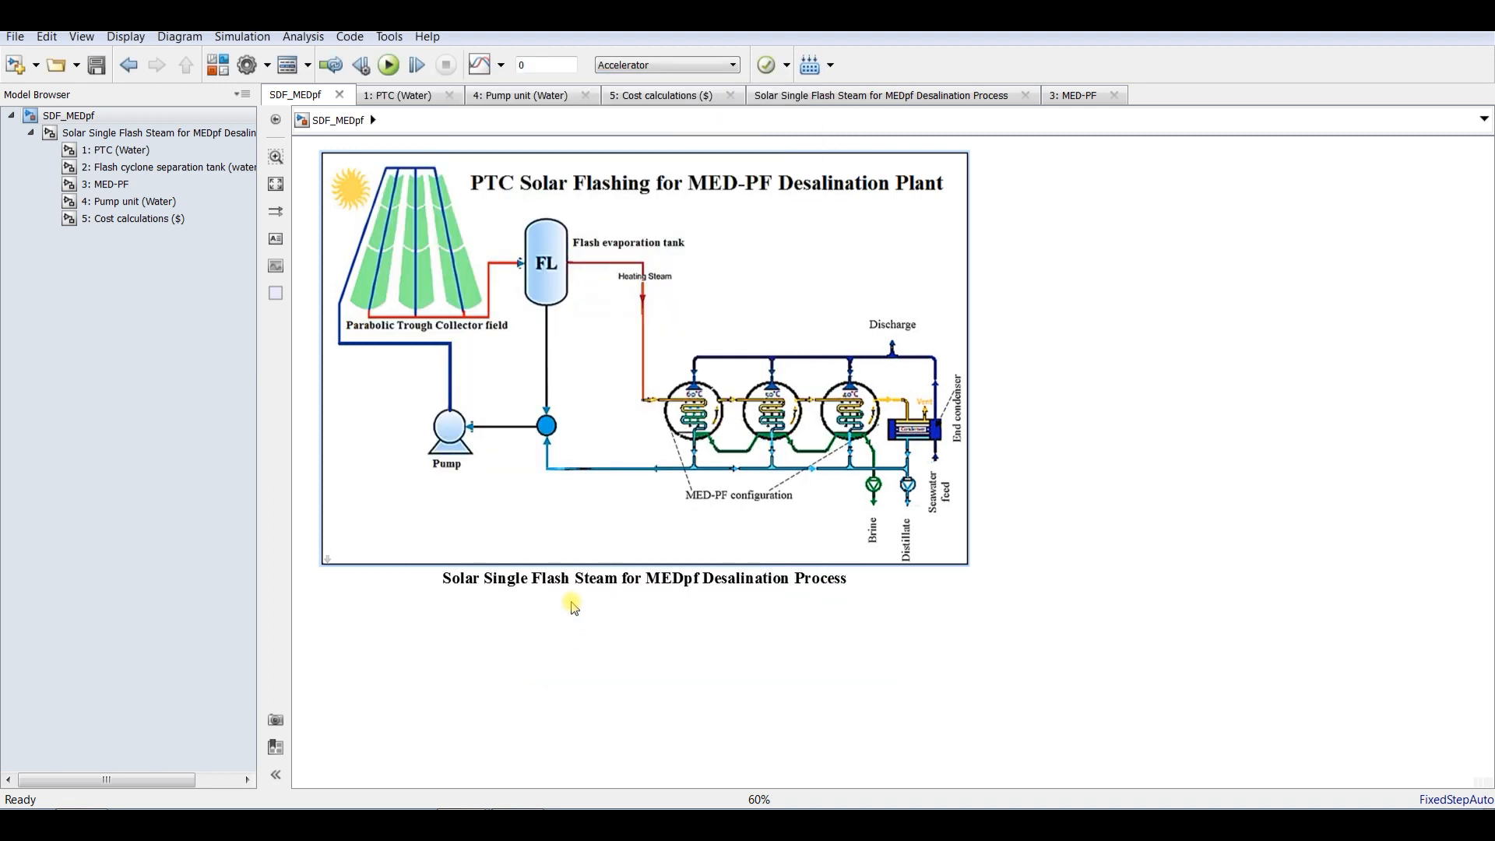
Return to the Solar Single Flash Steam subsystem, show the whole diagram and open the MED-PF block's parameters.
click(126, 136)
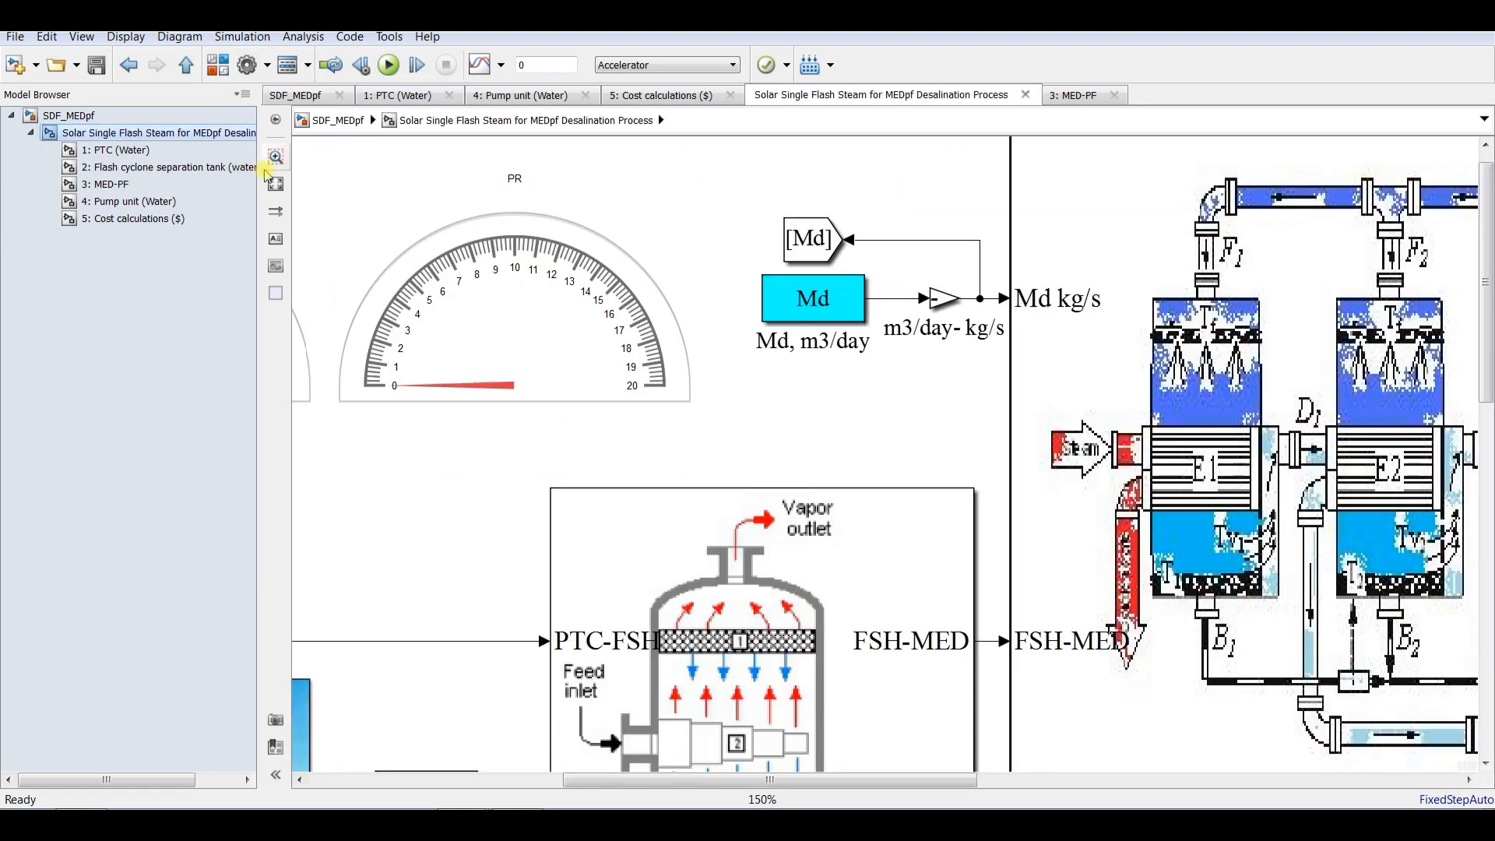
click(276, 184)
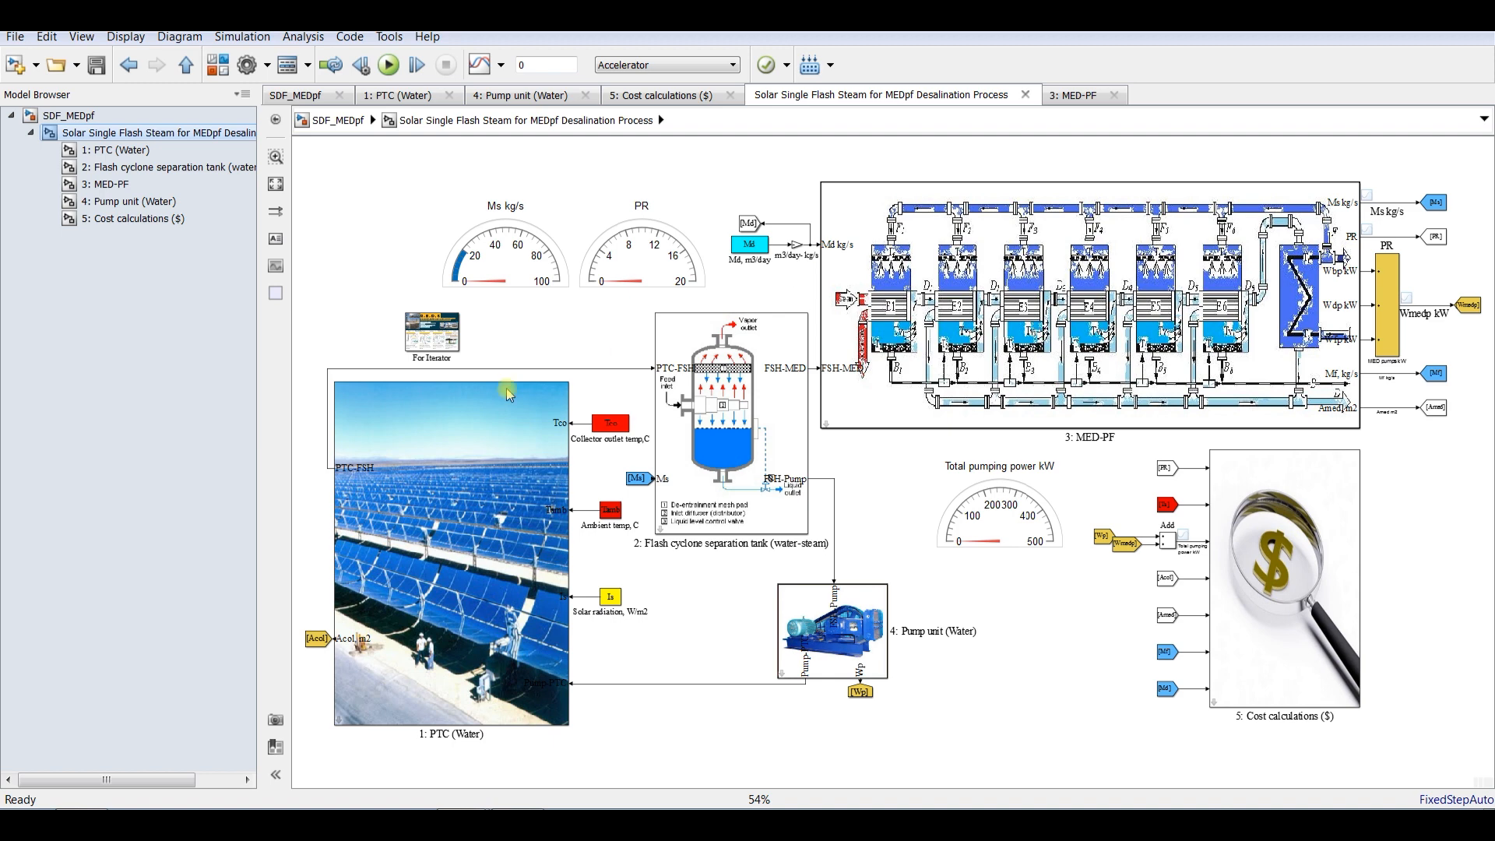
click(918, 271)
double_click(910, 228)
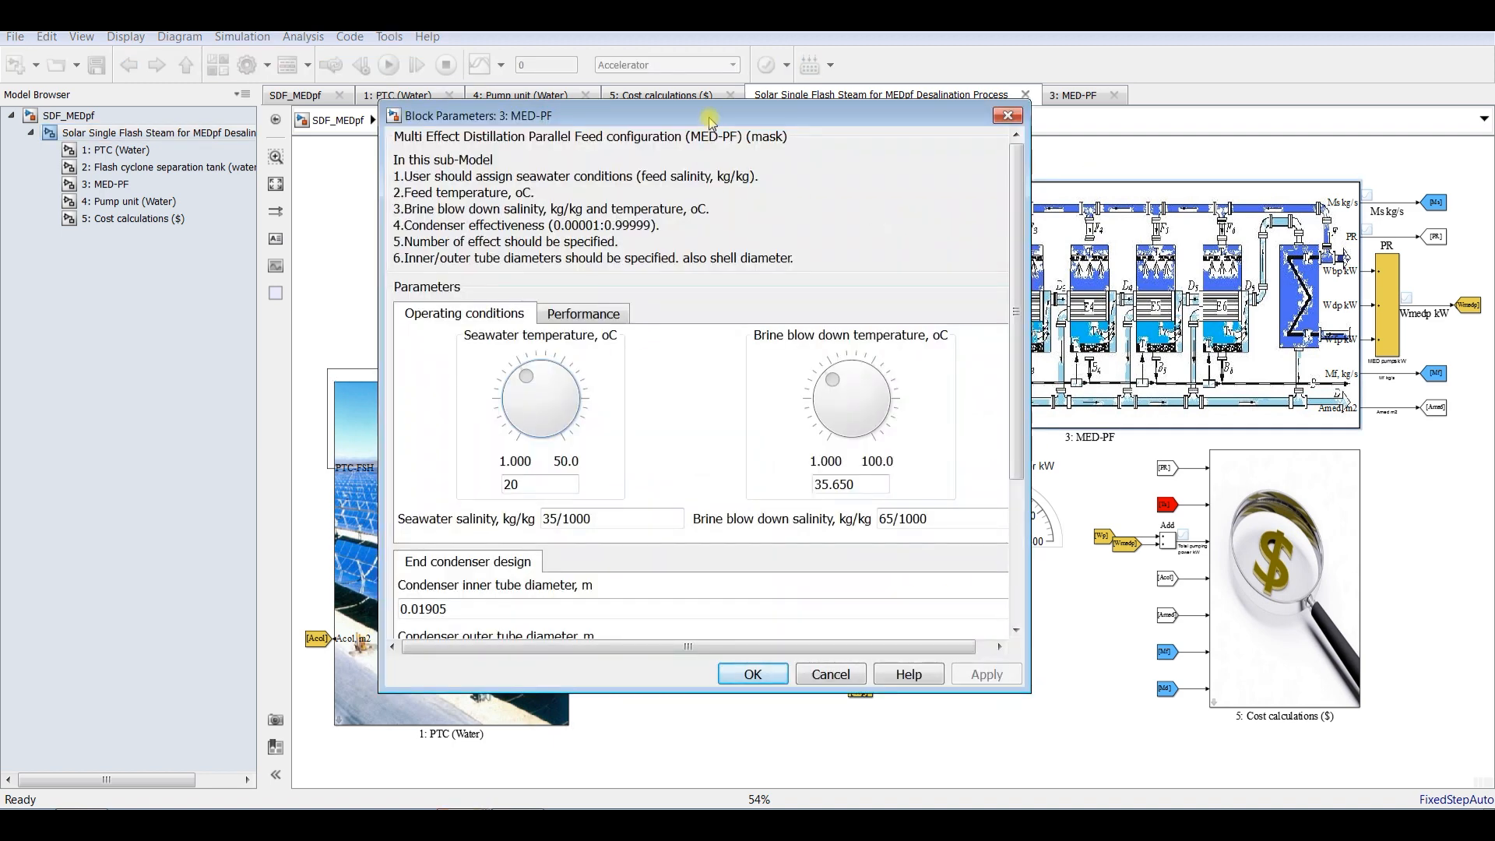
Review the operating conditions, end condenser design and MED-PF design values, including number of effects and shell diameter.
drag(711, 121, 614, 71)
drag(920, 179, 921, 250)
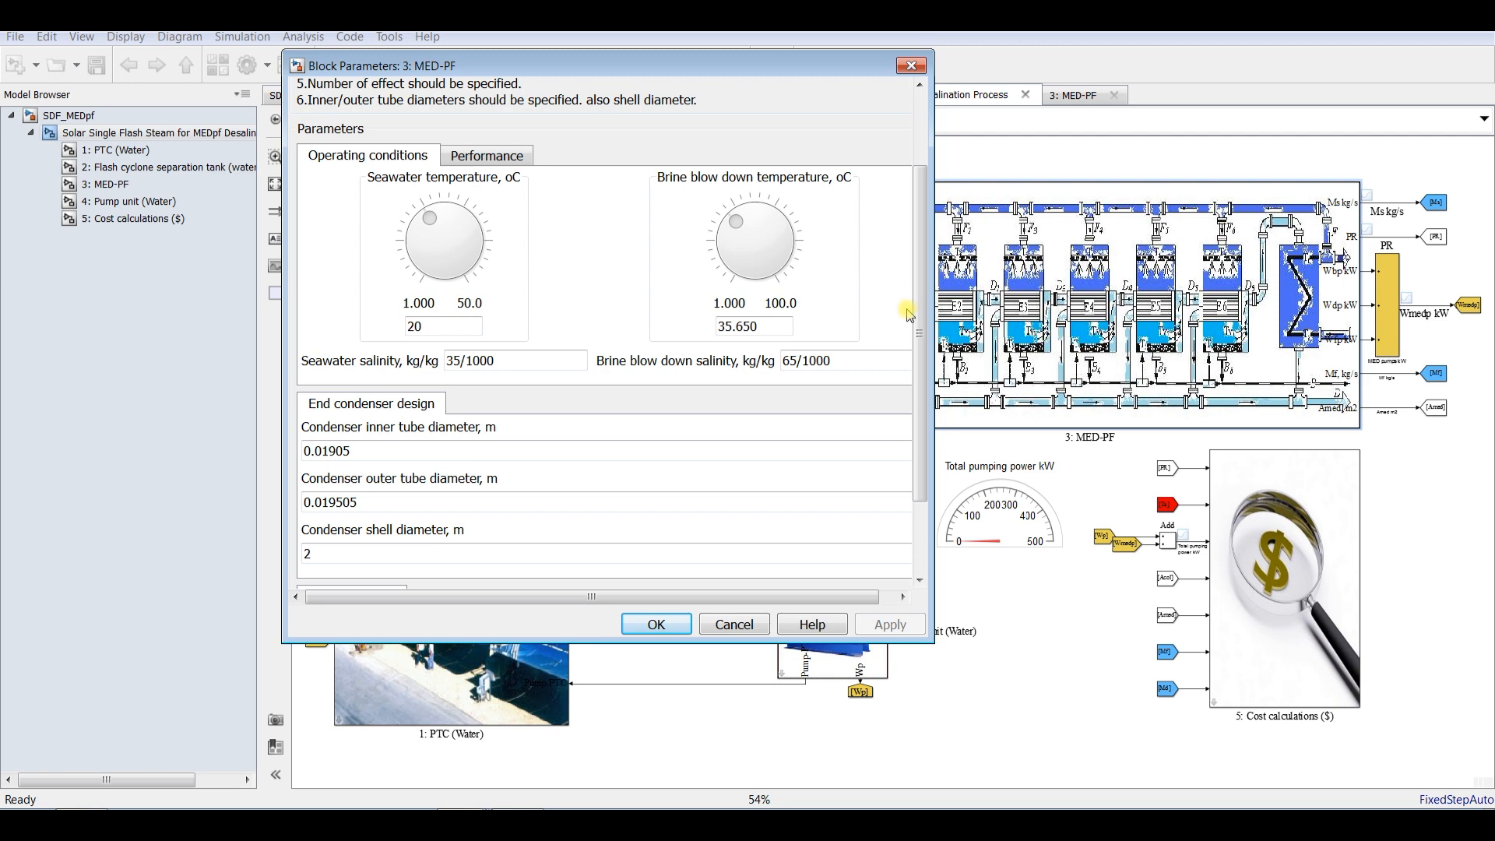
scroll(367, 281, down, 1)
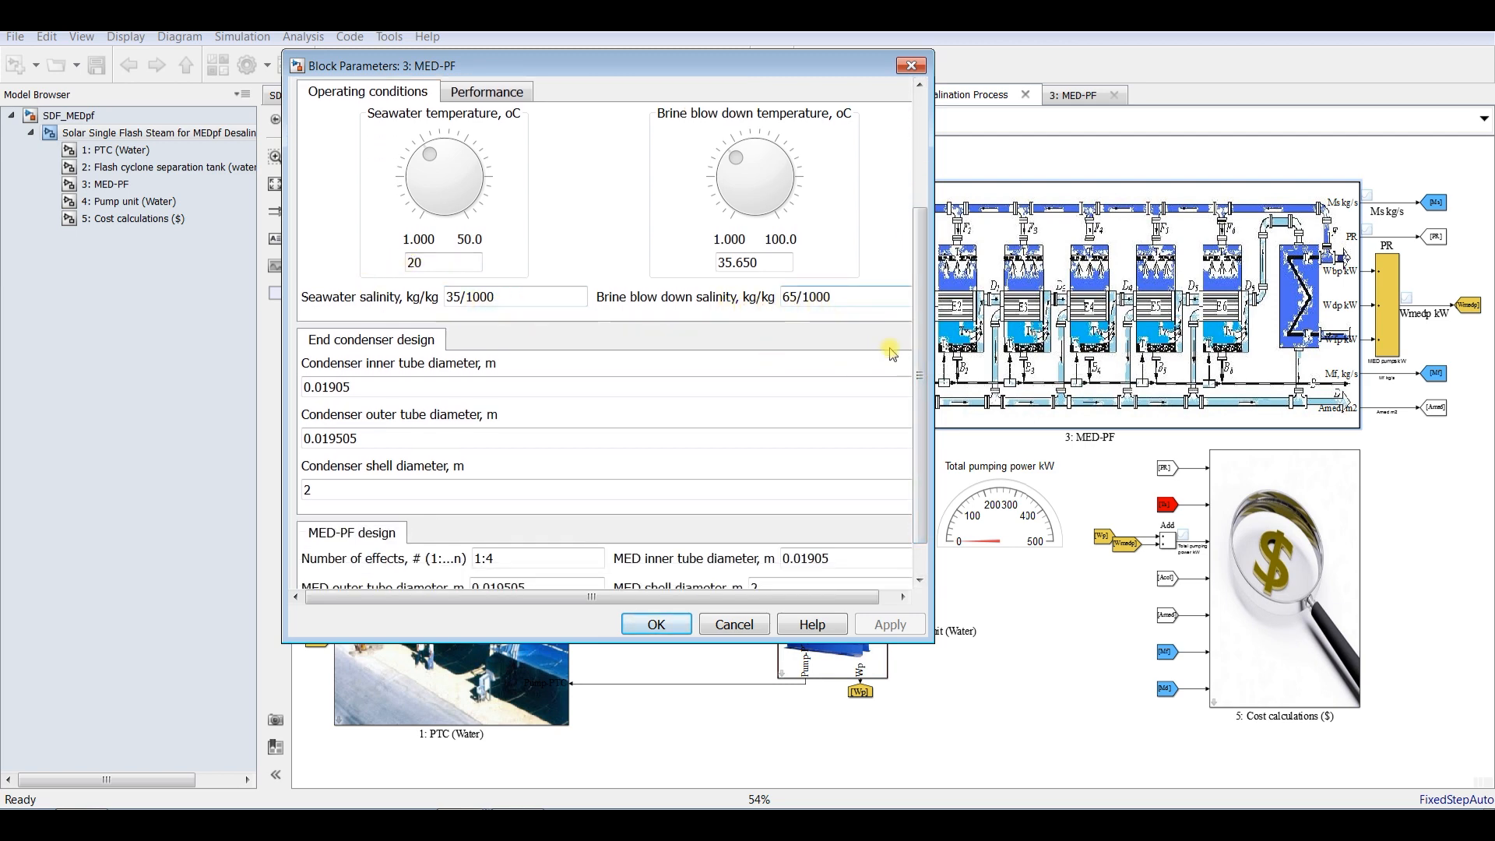
scroll(920, 354, down, 1)
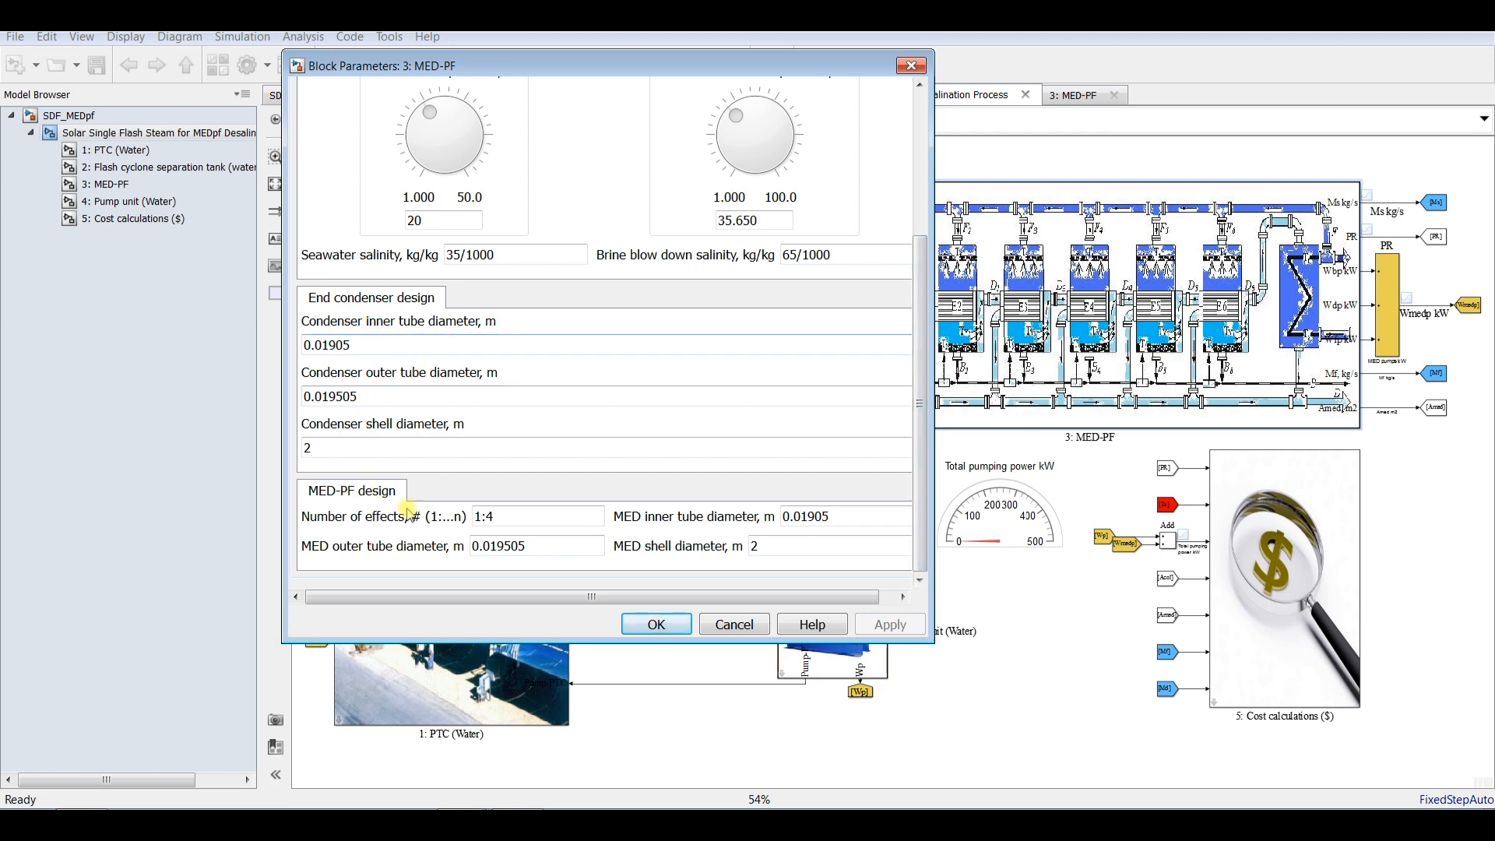
double_click(489, 516)
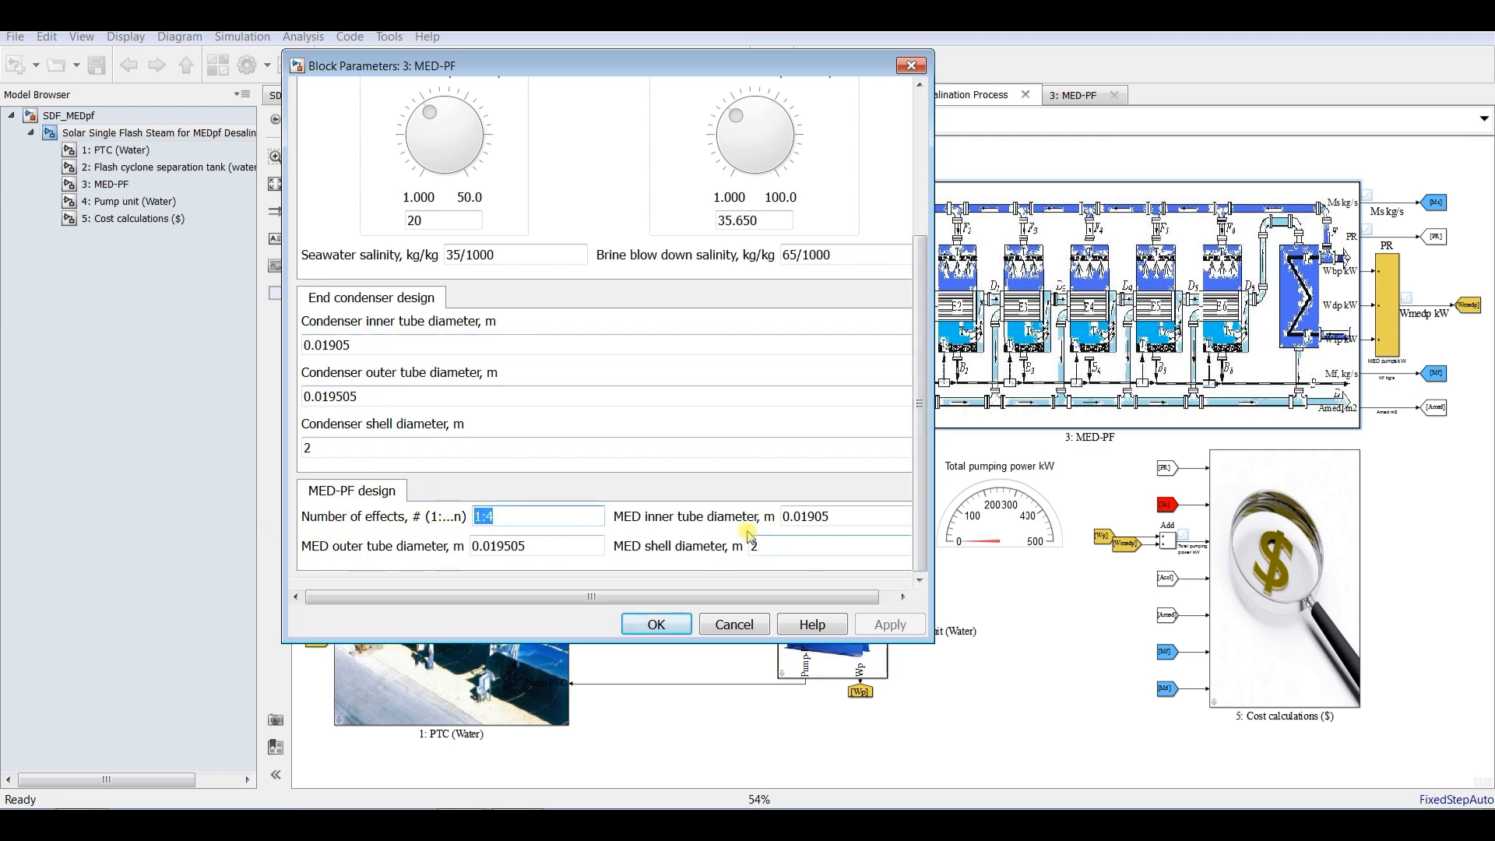
double_click(785, 551)
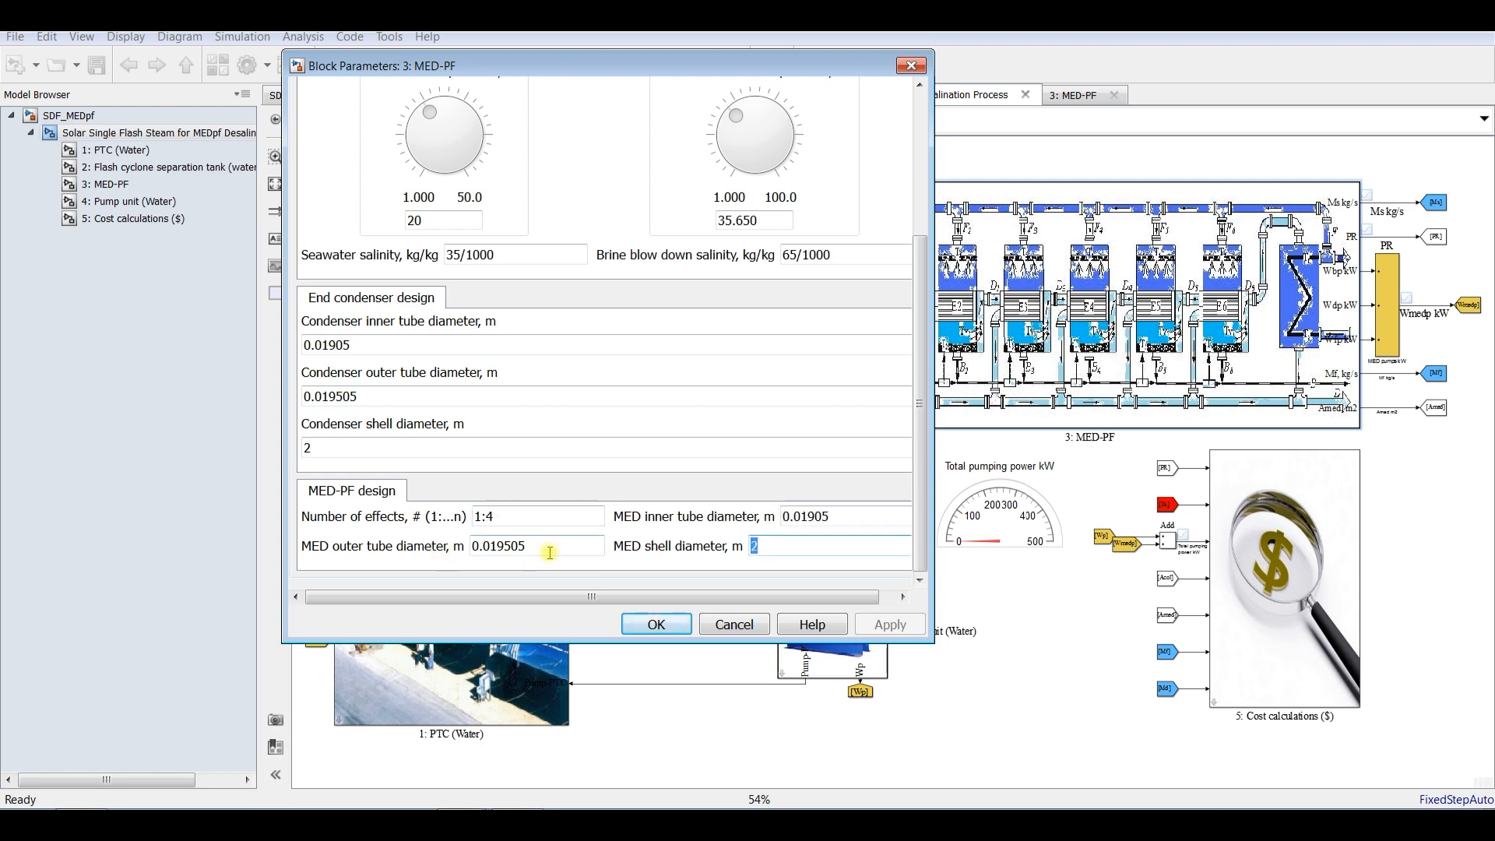
drag(920, 404, 920, 242)
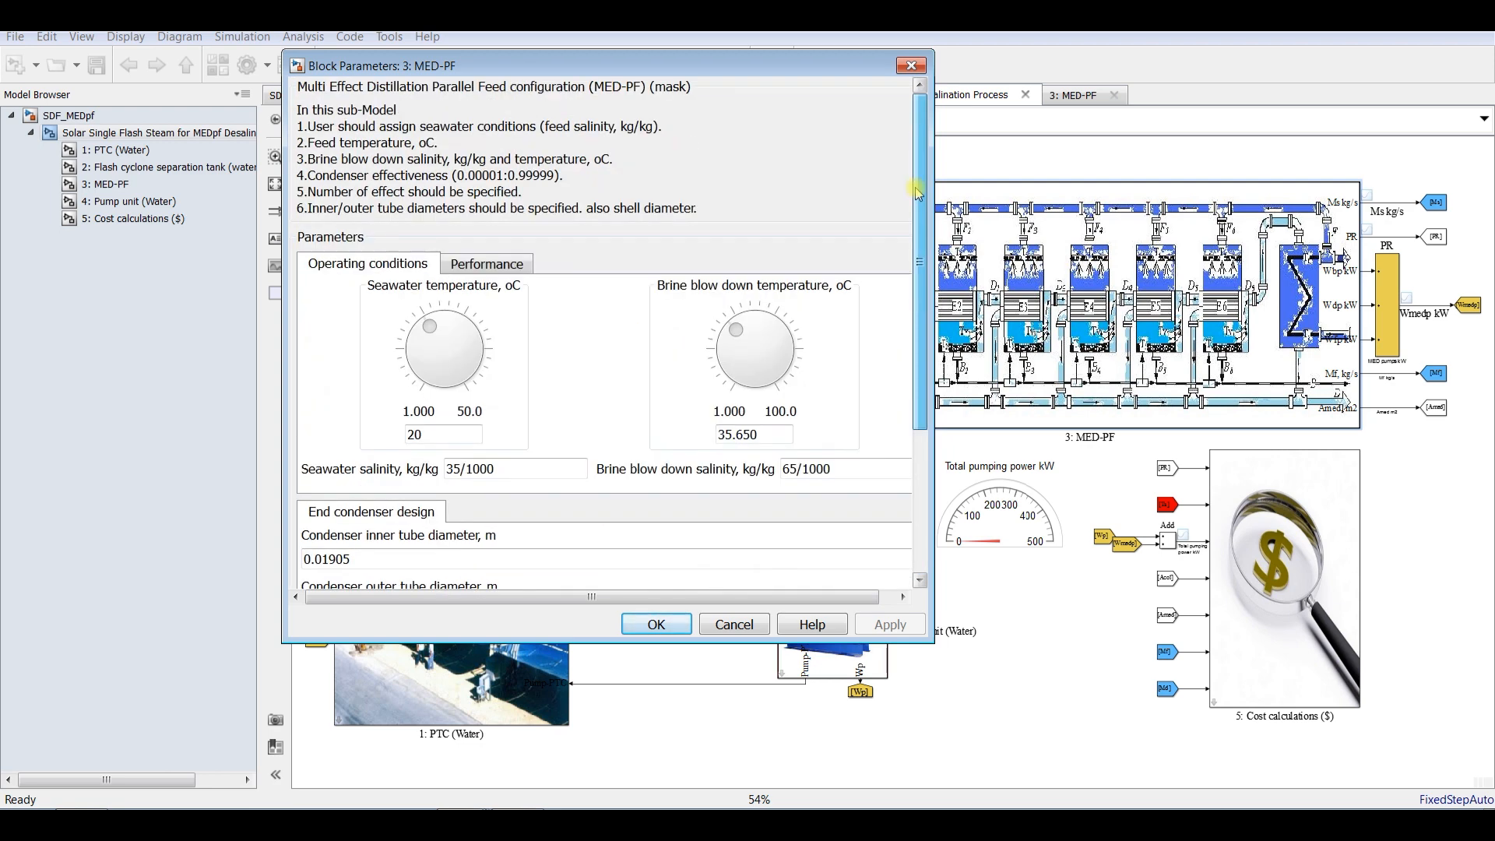
Review the MED-PF performance settings for condenser effectiveness and pump efficiencies, then close the block parameters.
click(484, 264)
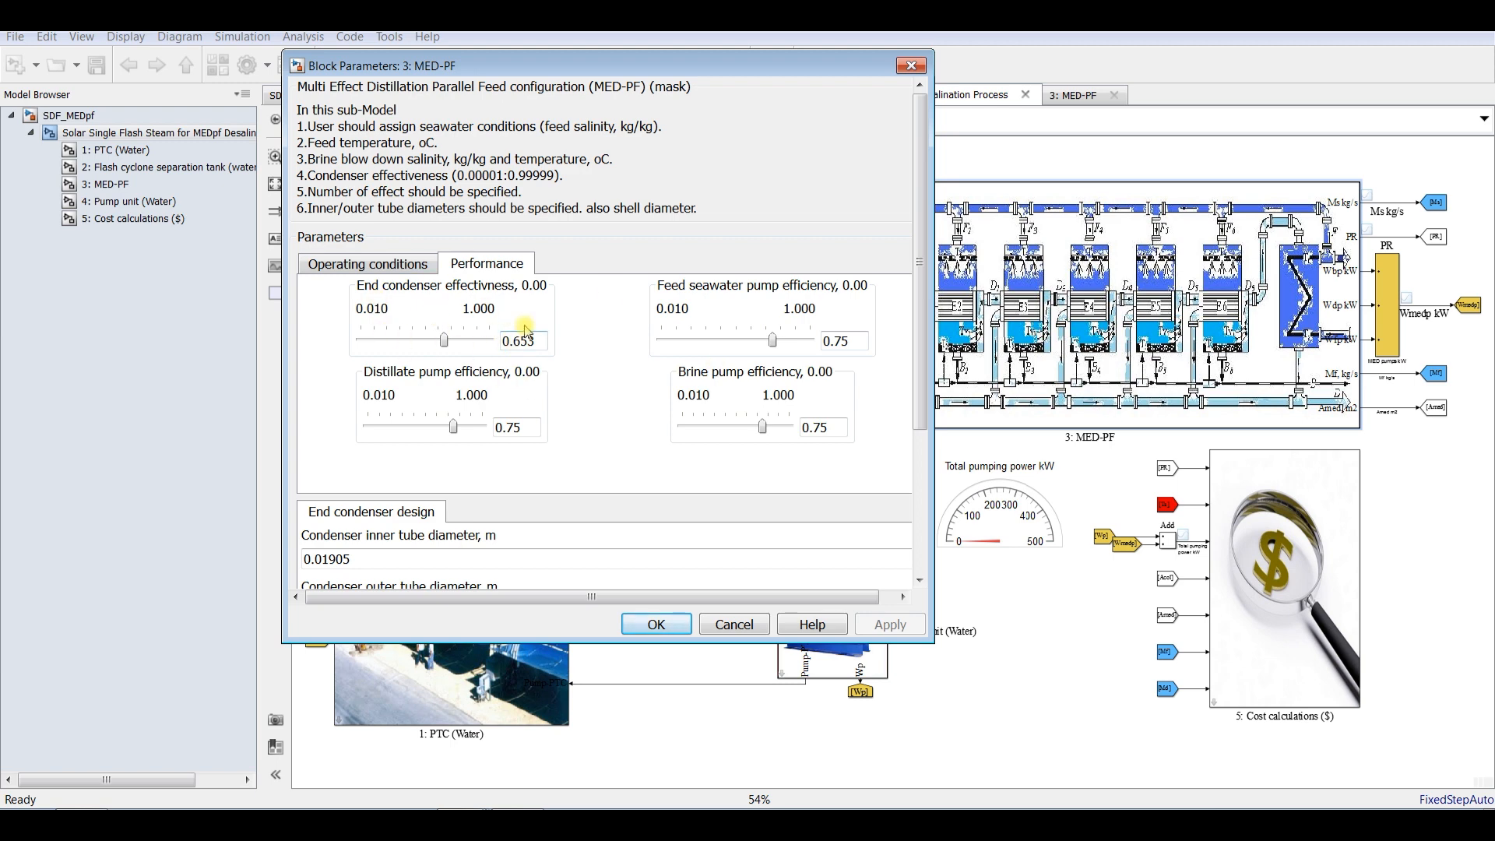
double_click(515, 428)
double_click(824, 427)
double_click(836, 342)
click(911, 67)
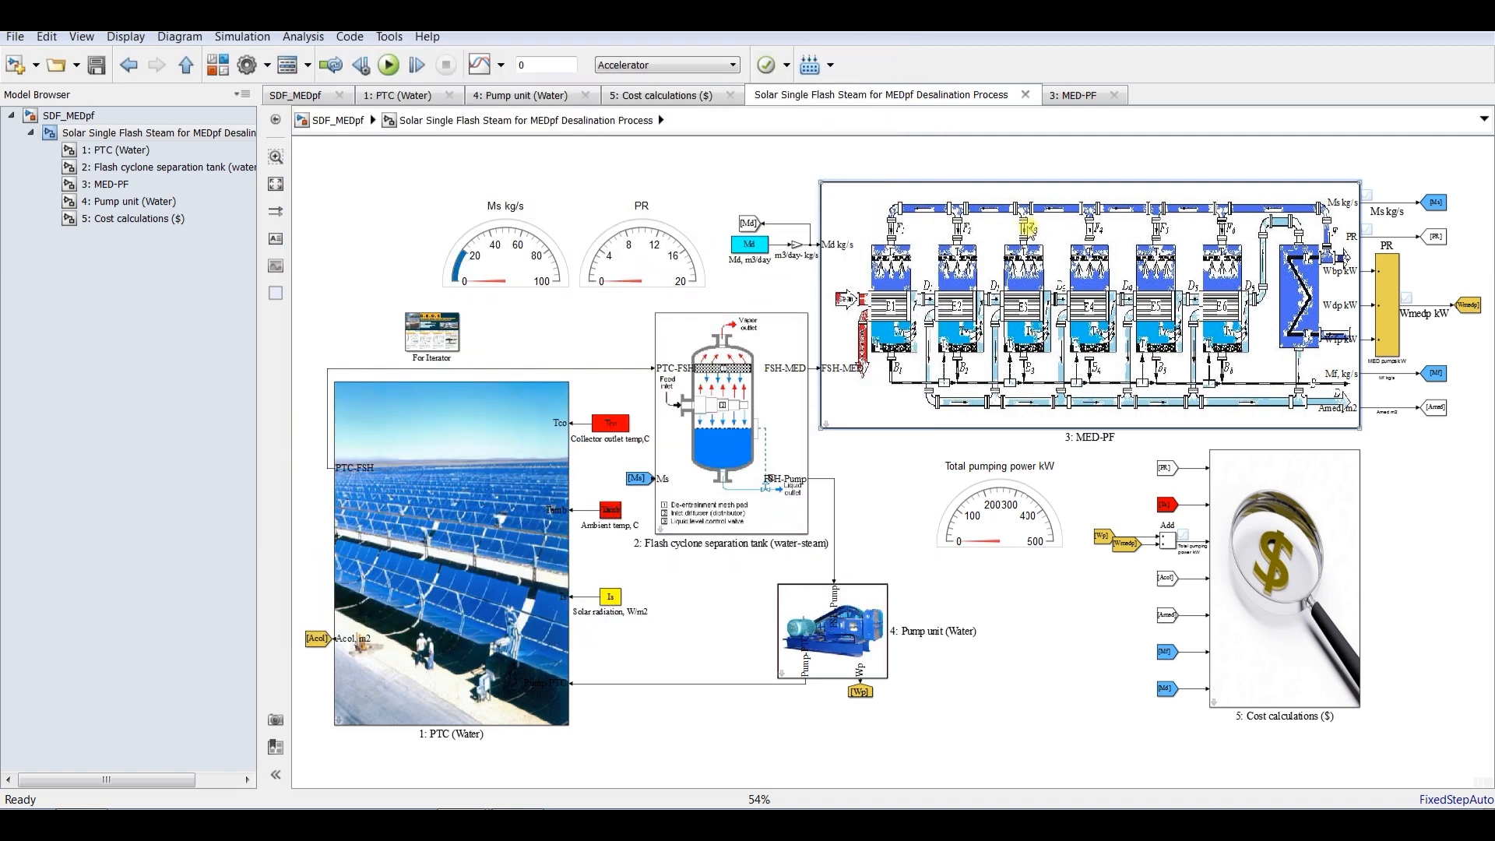
Open the MED-PF subsystem and examine the constant blocks feeding the Condenser unit, such as Tsea, Sf, Sb and efc.
click(121, 151)
click(215, 169)
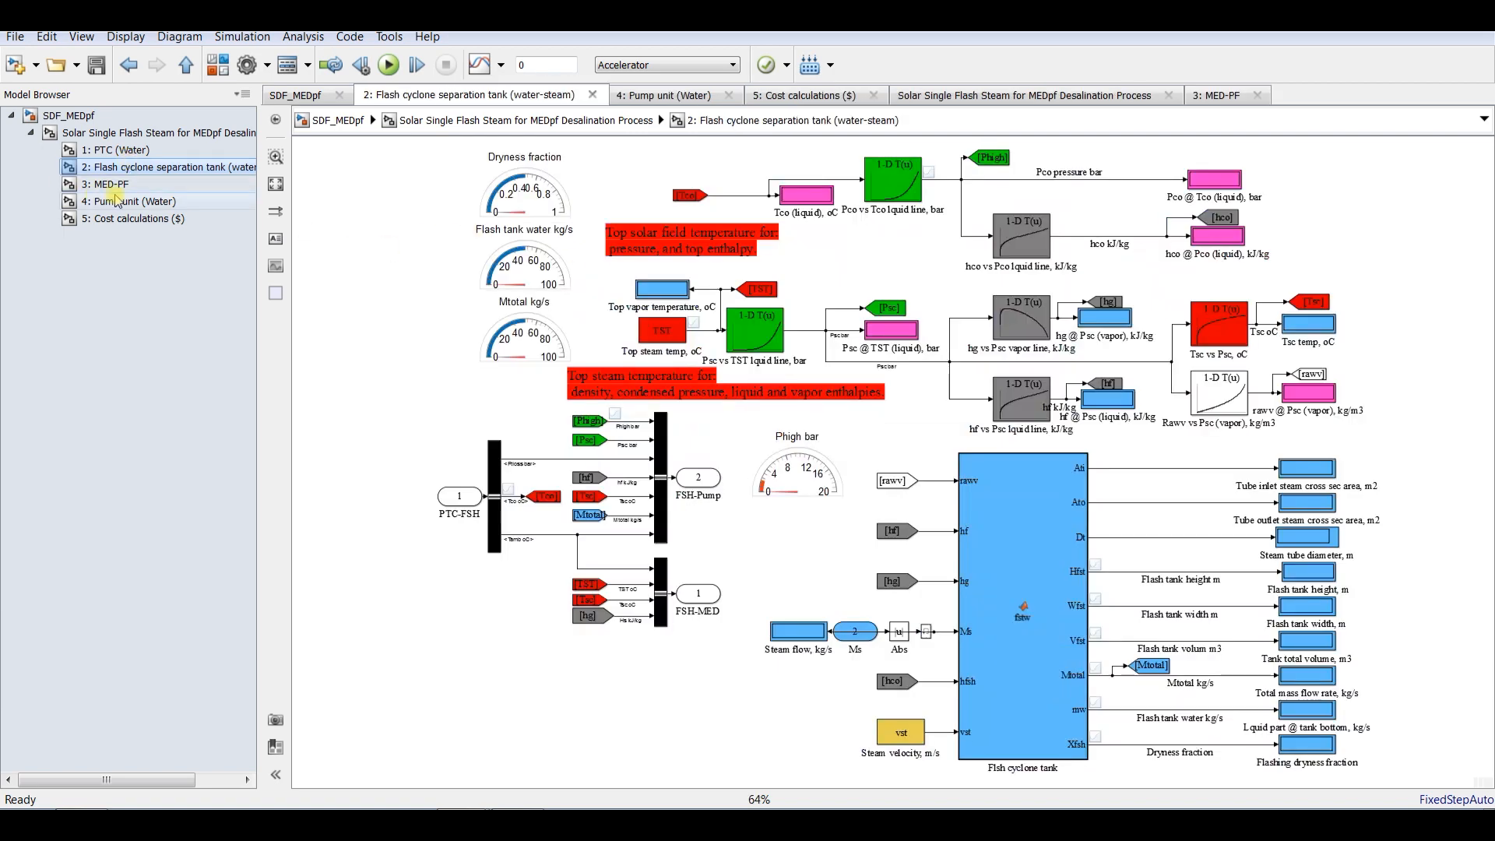
click(111, 184)
scroll(867, 235, up, 1)
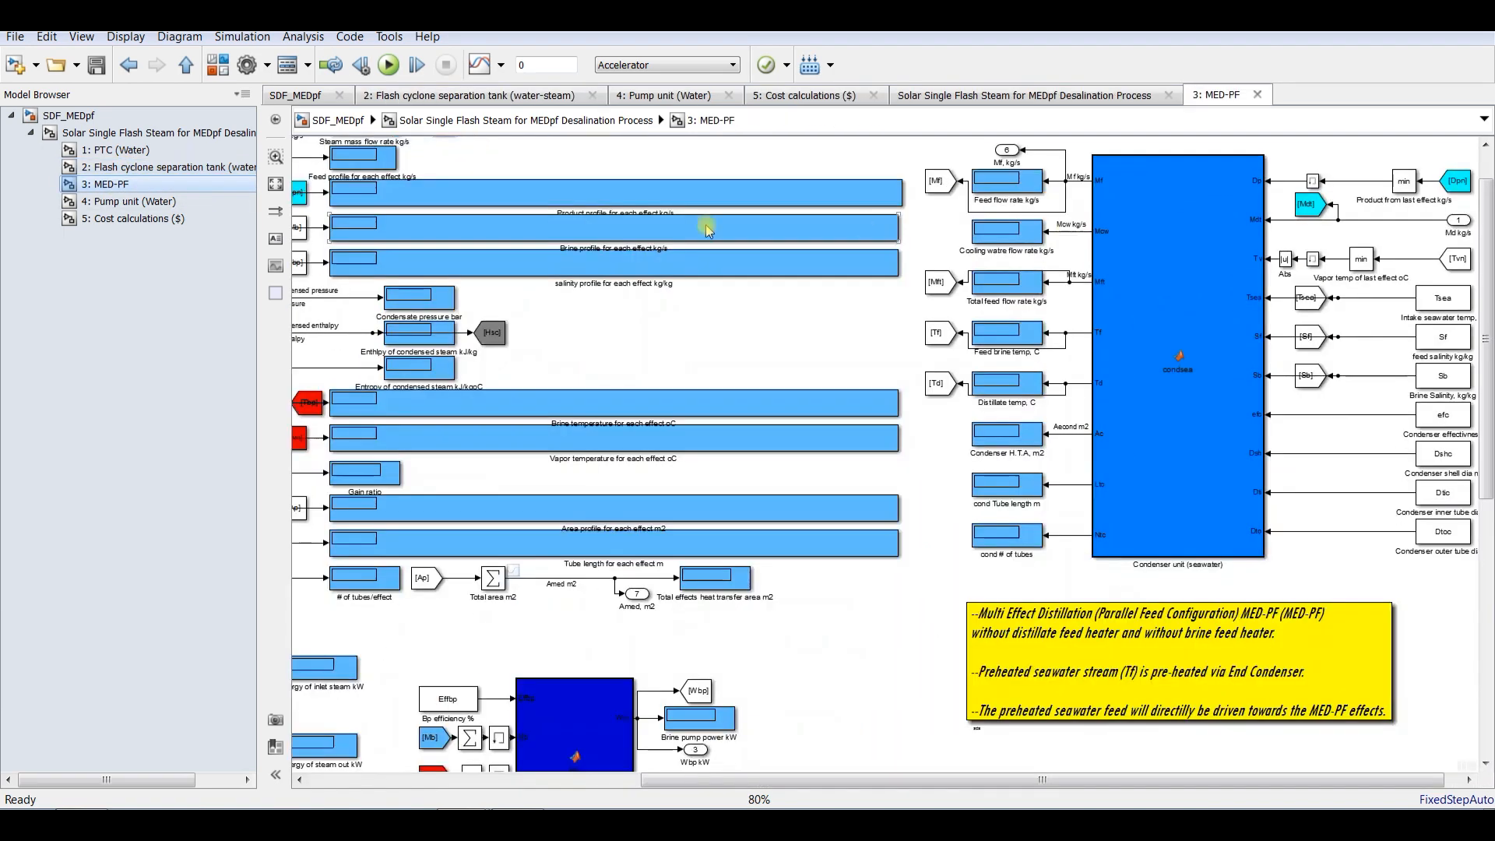
scroll(565, 276, up, 1)
scroll(607, 294, down, 1)
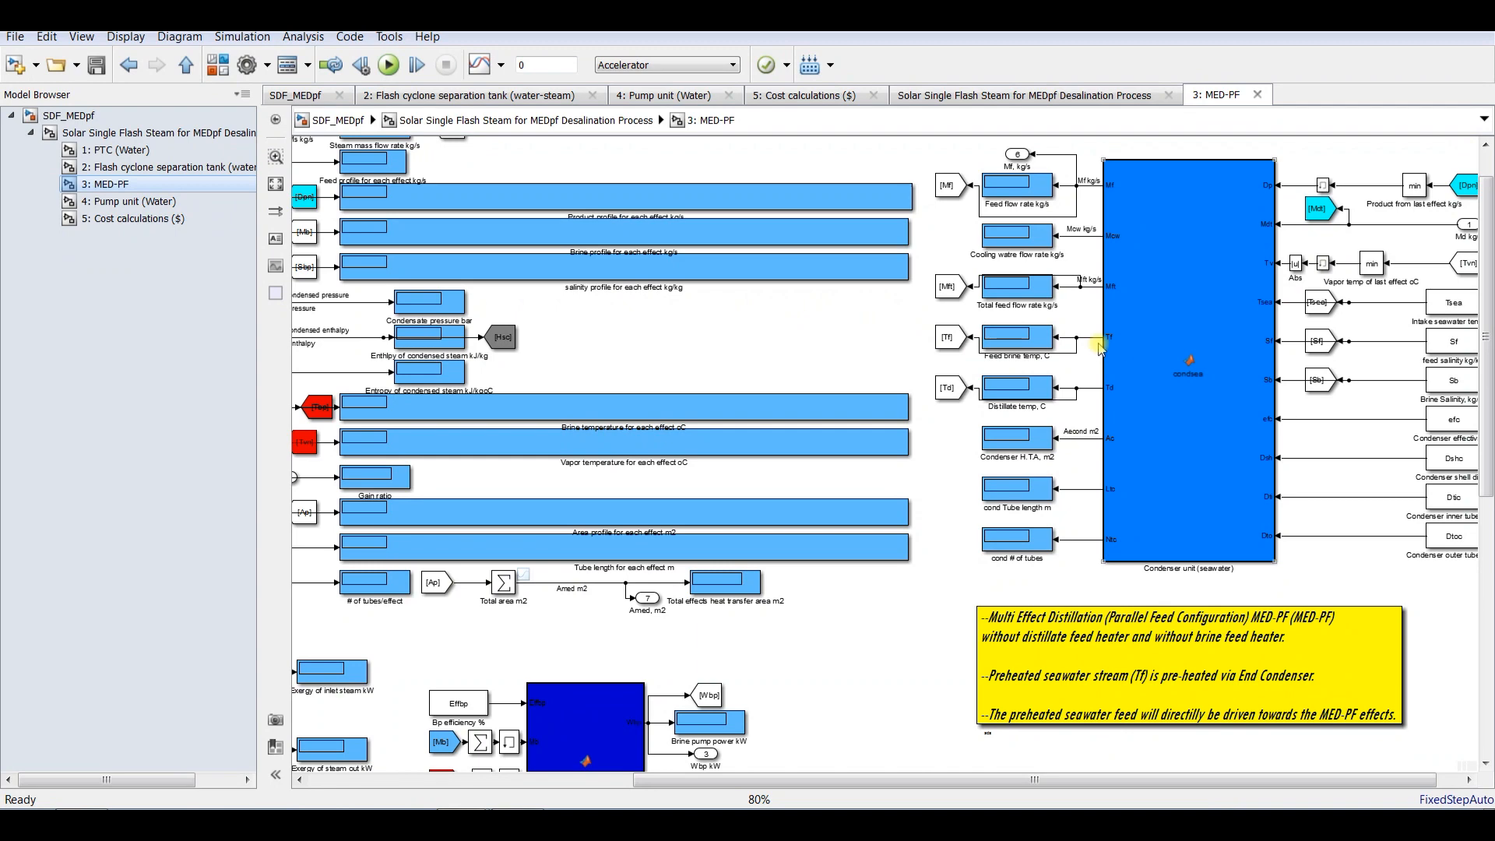
scroll(1123, 348, down, 1)
scroll(1285, 324, up, 4)
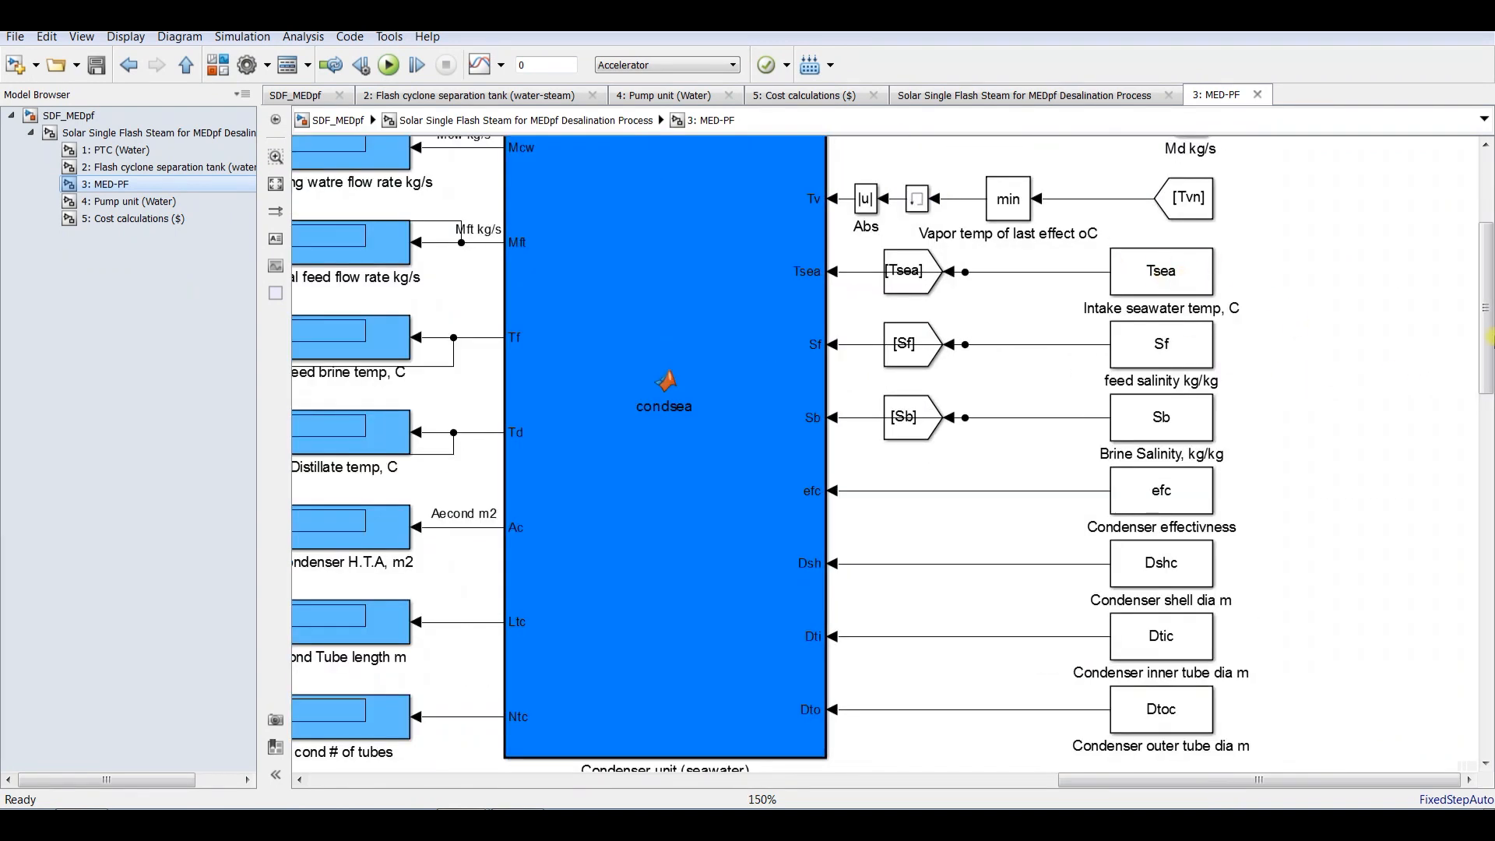
drag(1488, 332, 1488, 352)
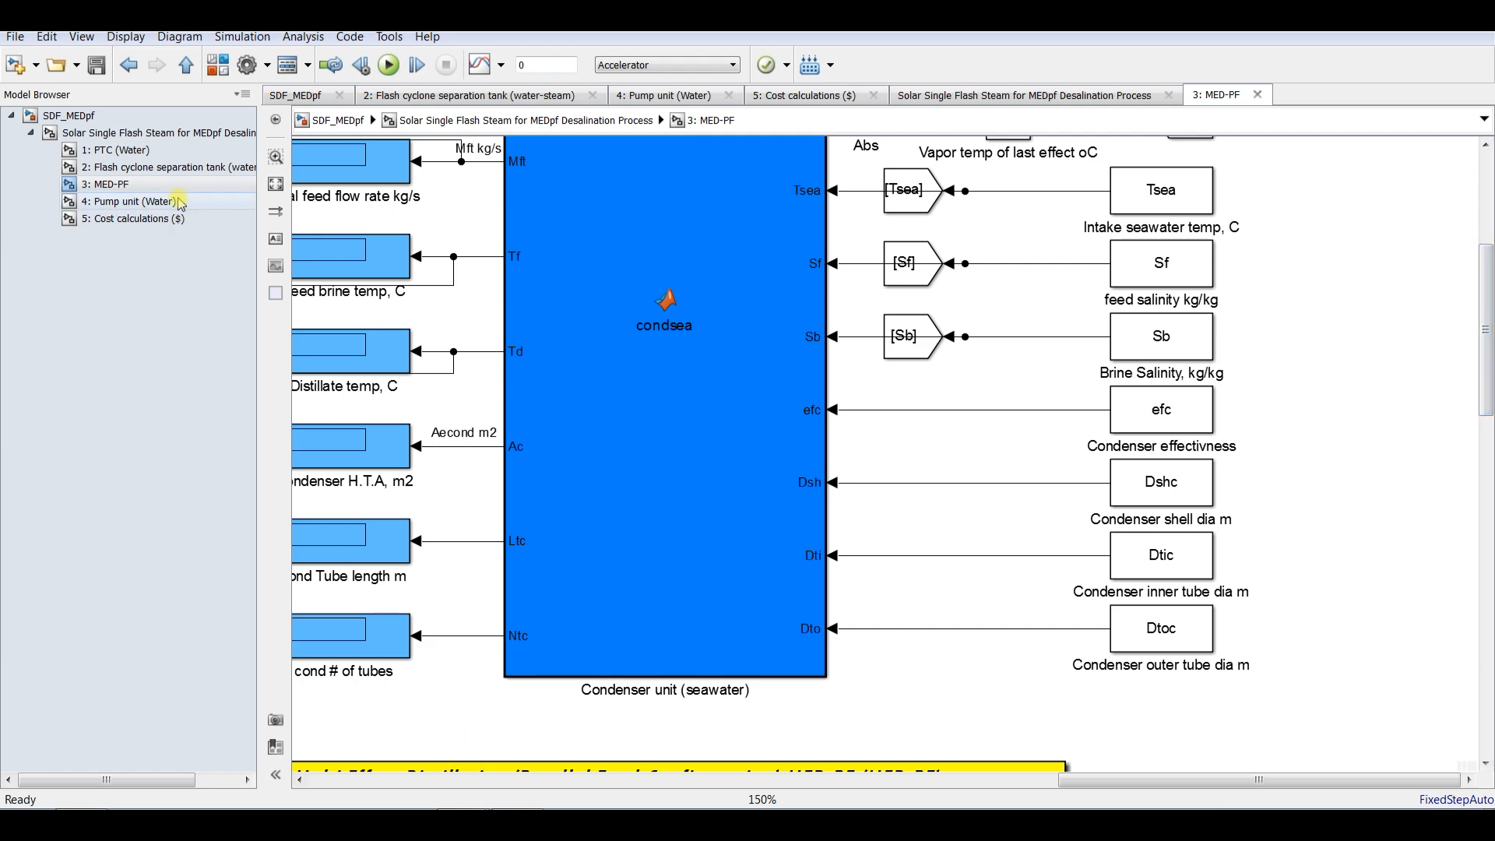
Reopen the MED-PF block parameters and place the dialog beside the Condenser unit's constants in the MED-PF subsystem.
click(129, 134)
double_click(919, 304)
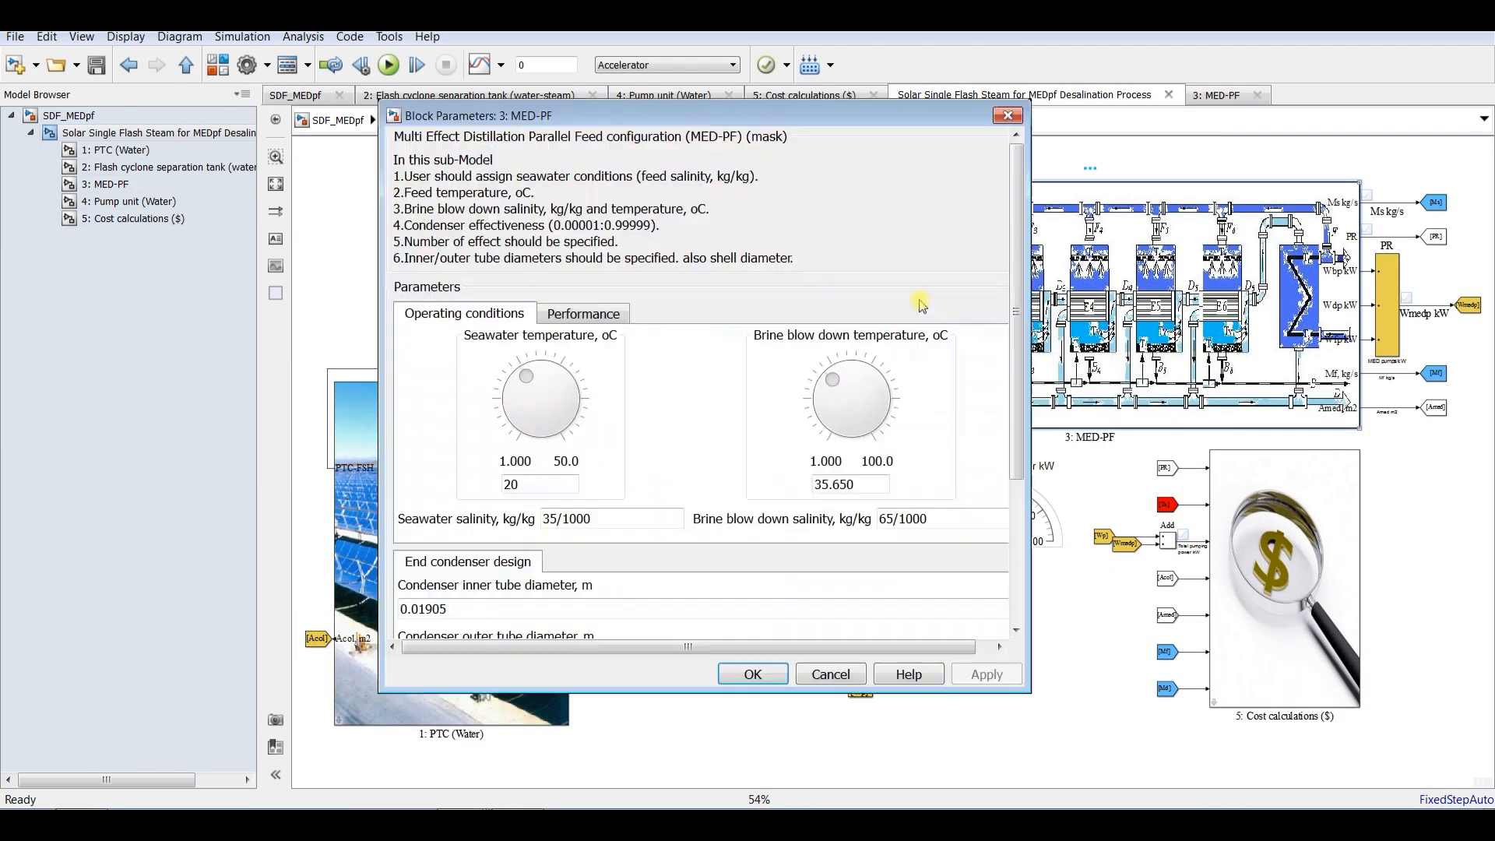
click(109, 190)
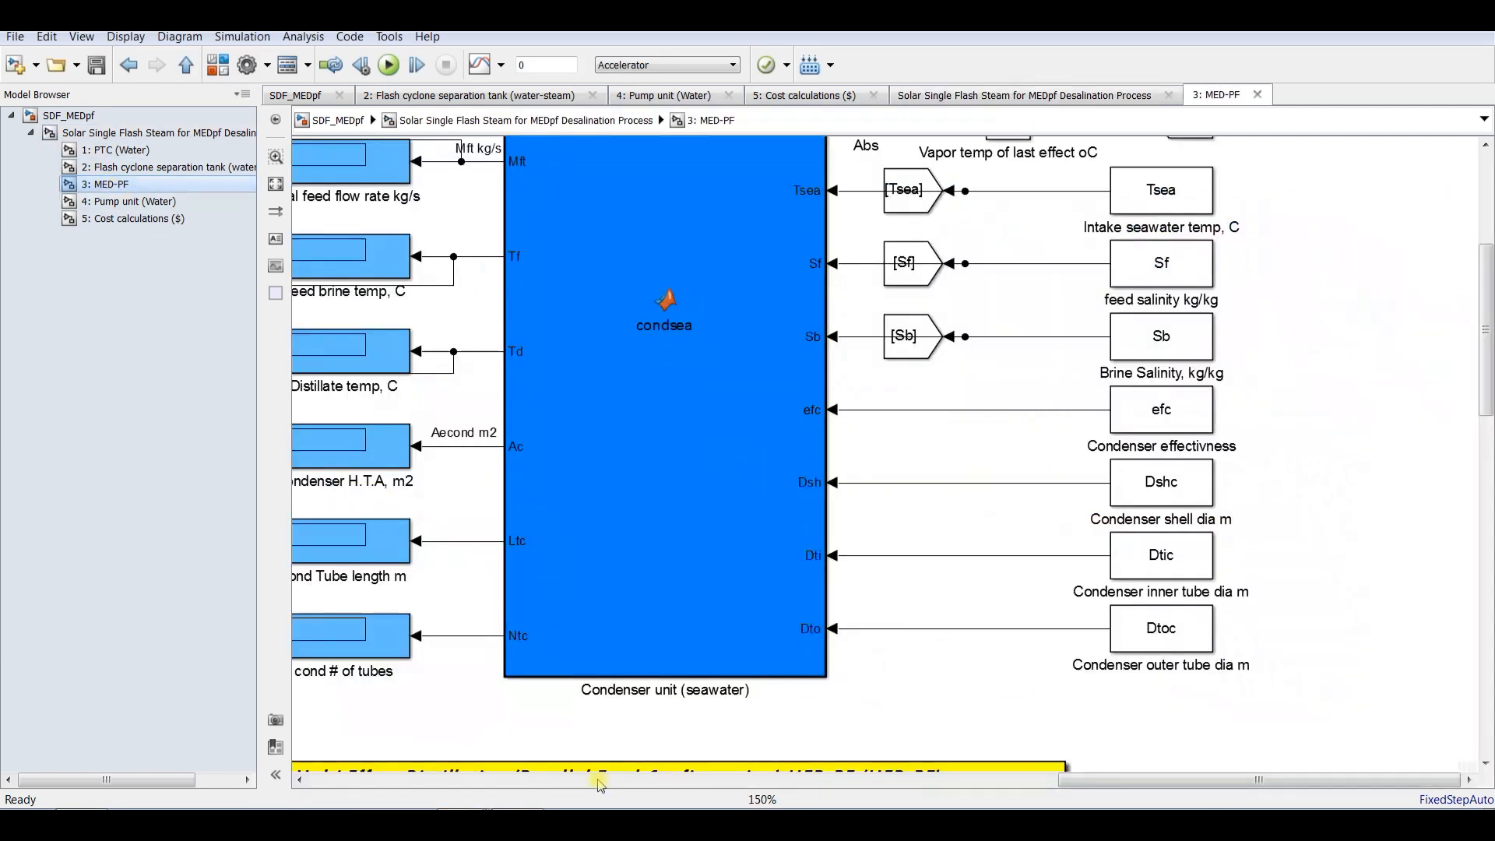
mouse_move(572, 803)
click(427, 786)
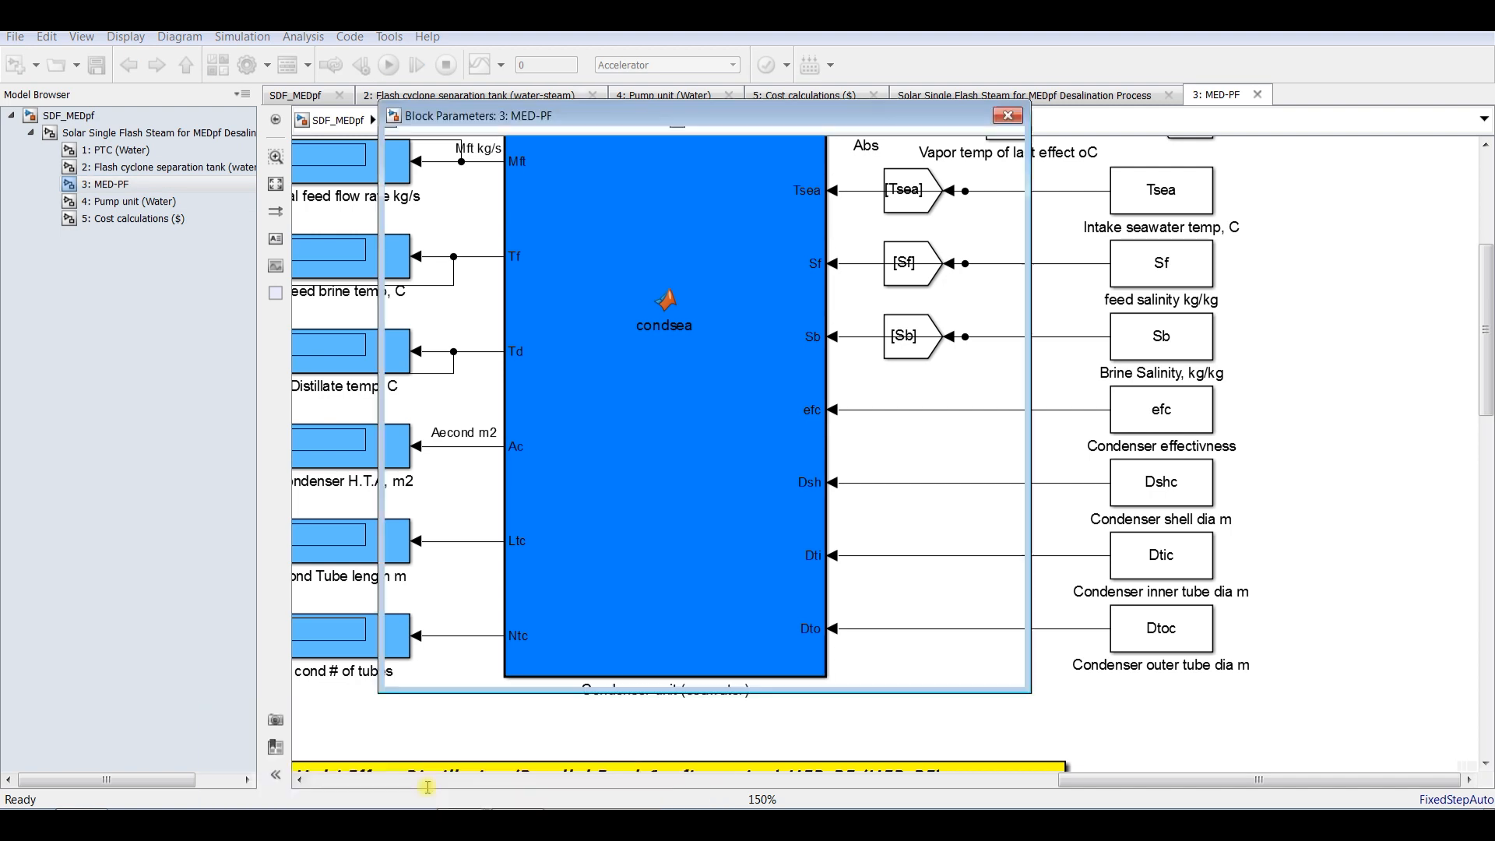
drag(746, 125, 641, 90)
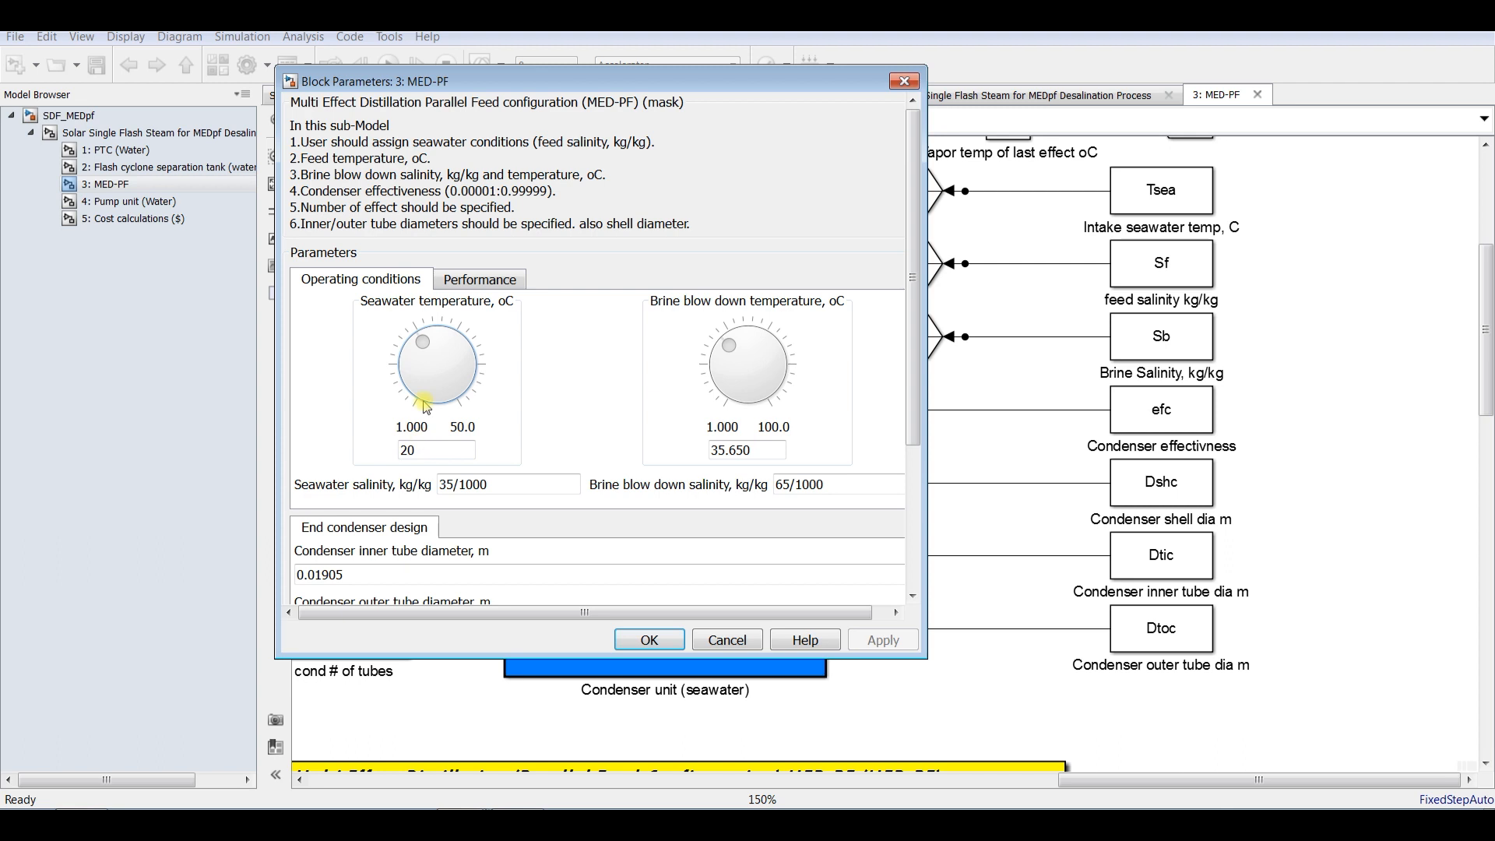
Compare the seawater temperature and brine blow down salinity parameters with the Tsea and Sb constants, then close the dialog.
click(1168, 198)
drag(847, 485, 753, 489)
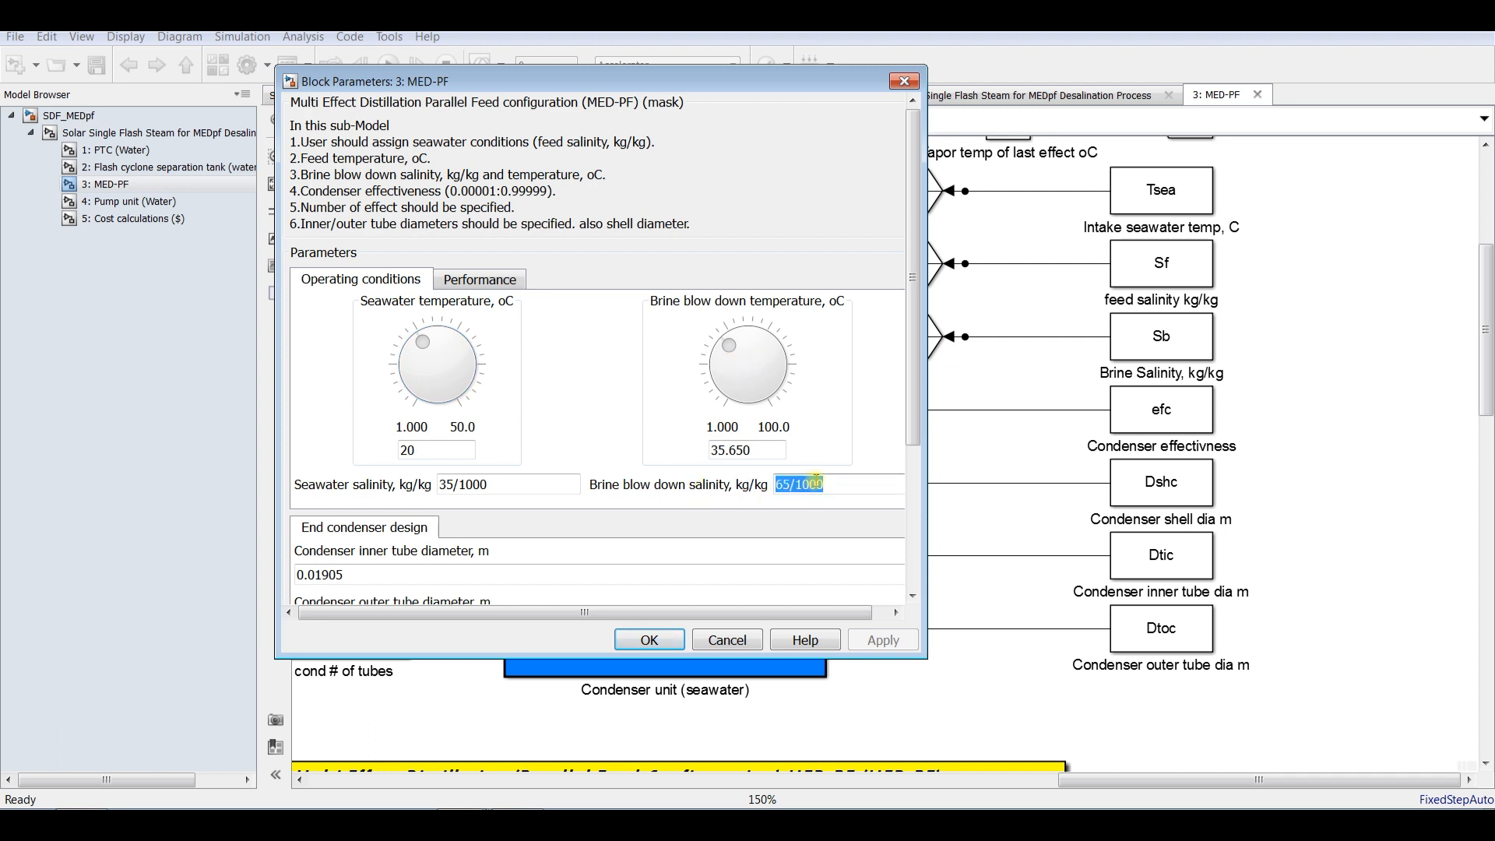
click(667, 647)
Go back to the Solar Single Flash Steam subsystem and open the MED-PF block's mask for editing.
click(130, 134)
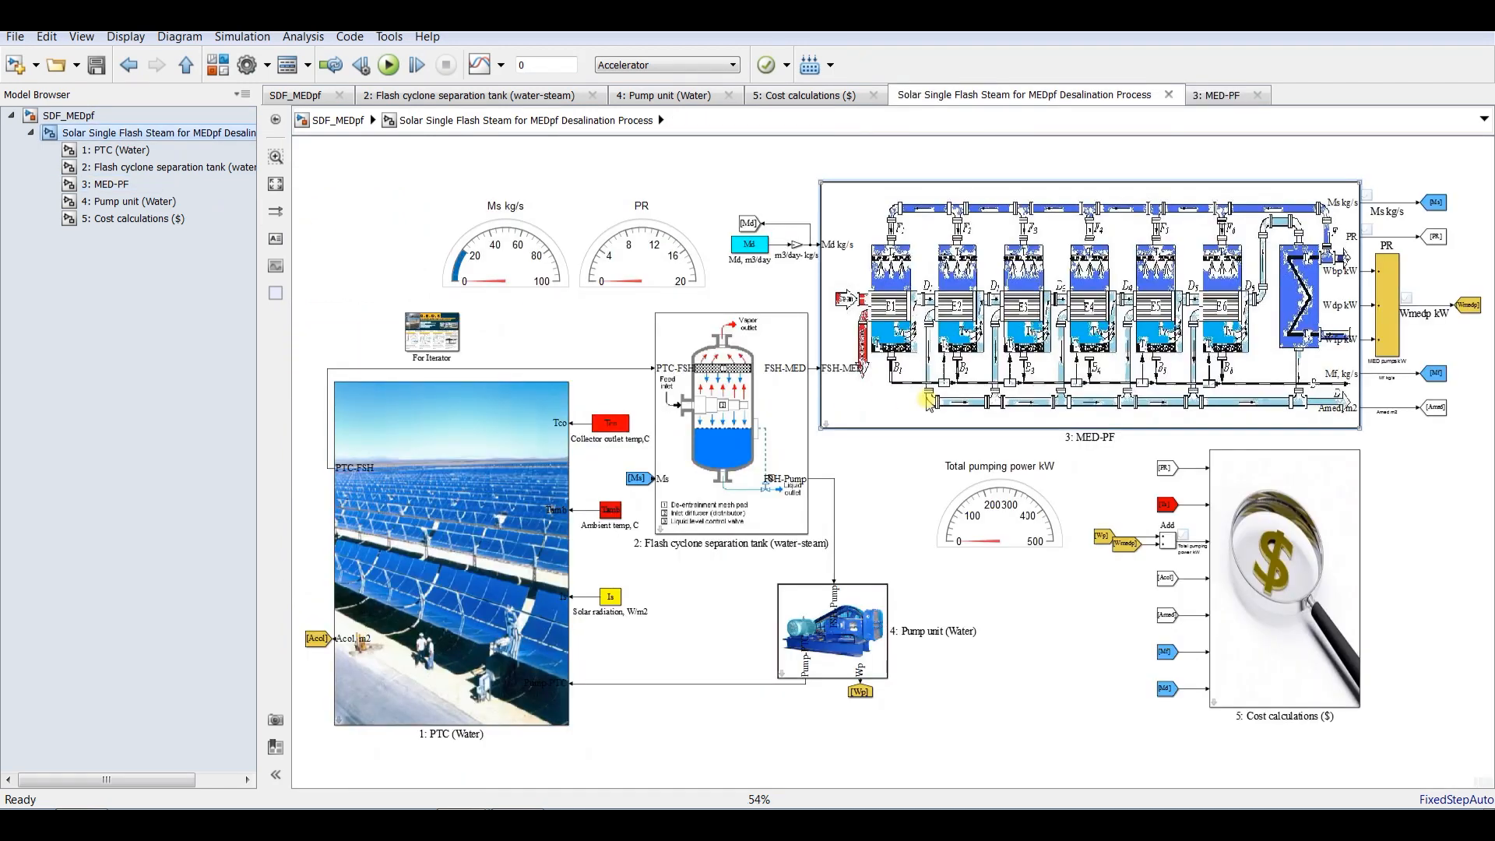
right_click(977, 269)
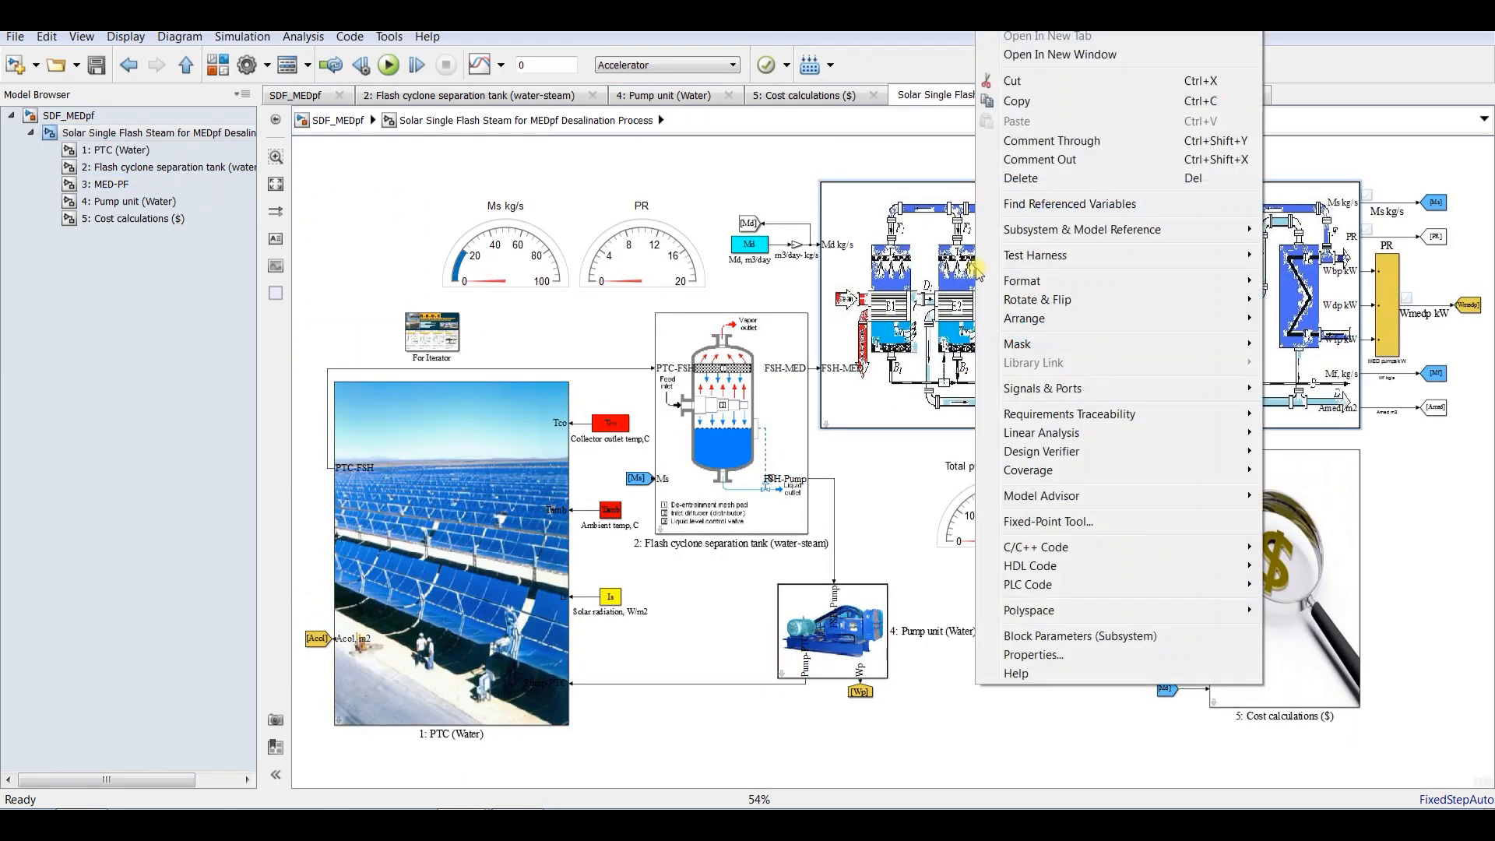
mouse_move(1051, 348)
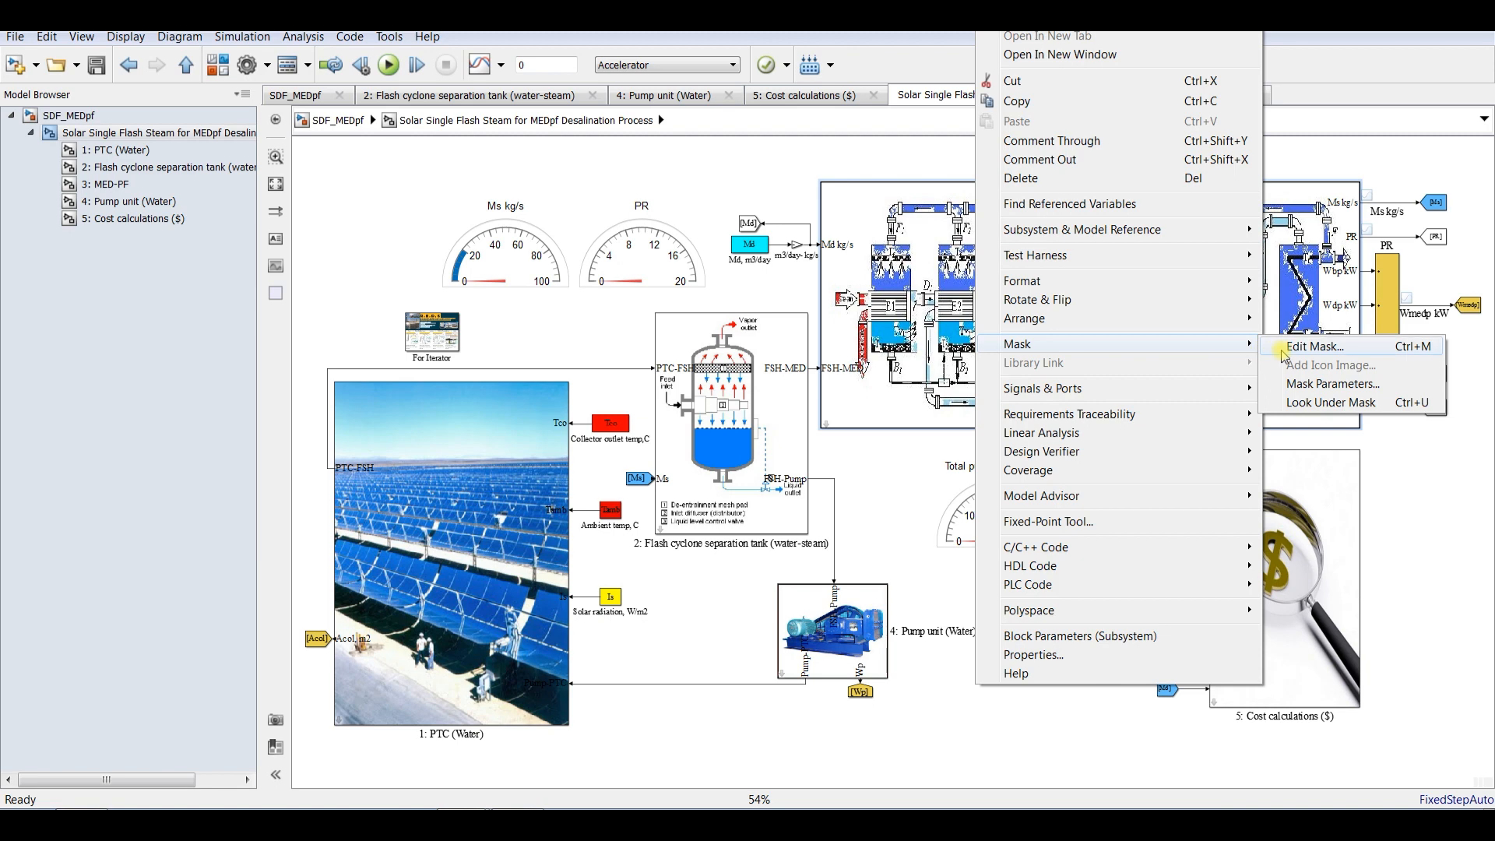
click(1295, 348)
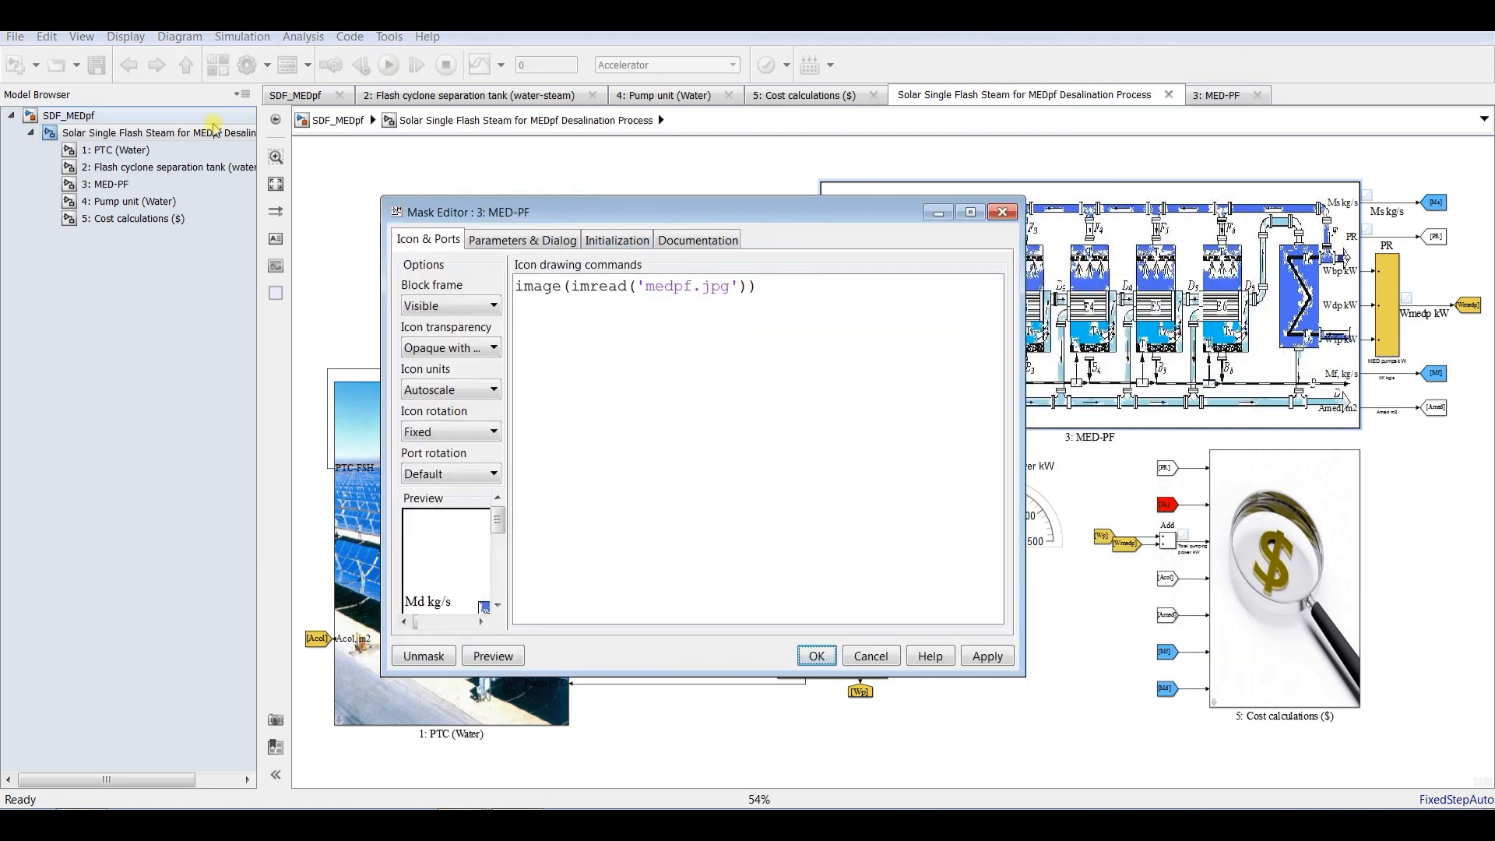
Show the MED-PF mask's parameter and dialog definitions beside the matching constant blocks inside the MED-PF subsystem.
click(107, 185)
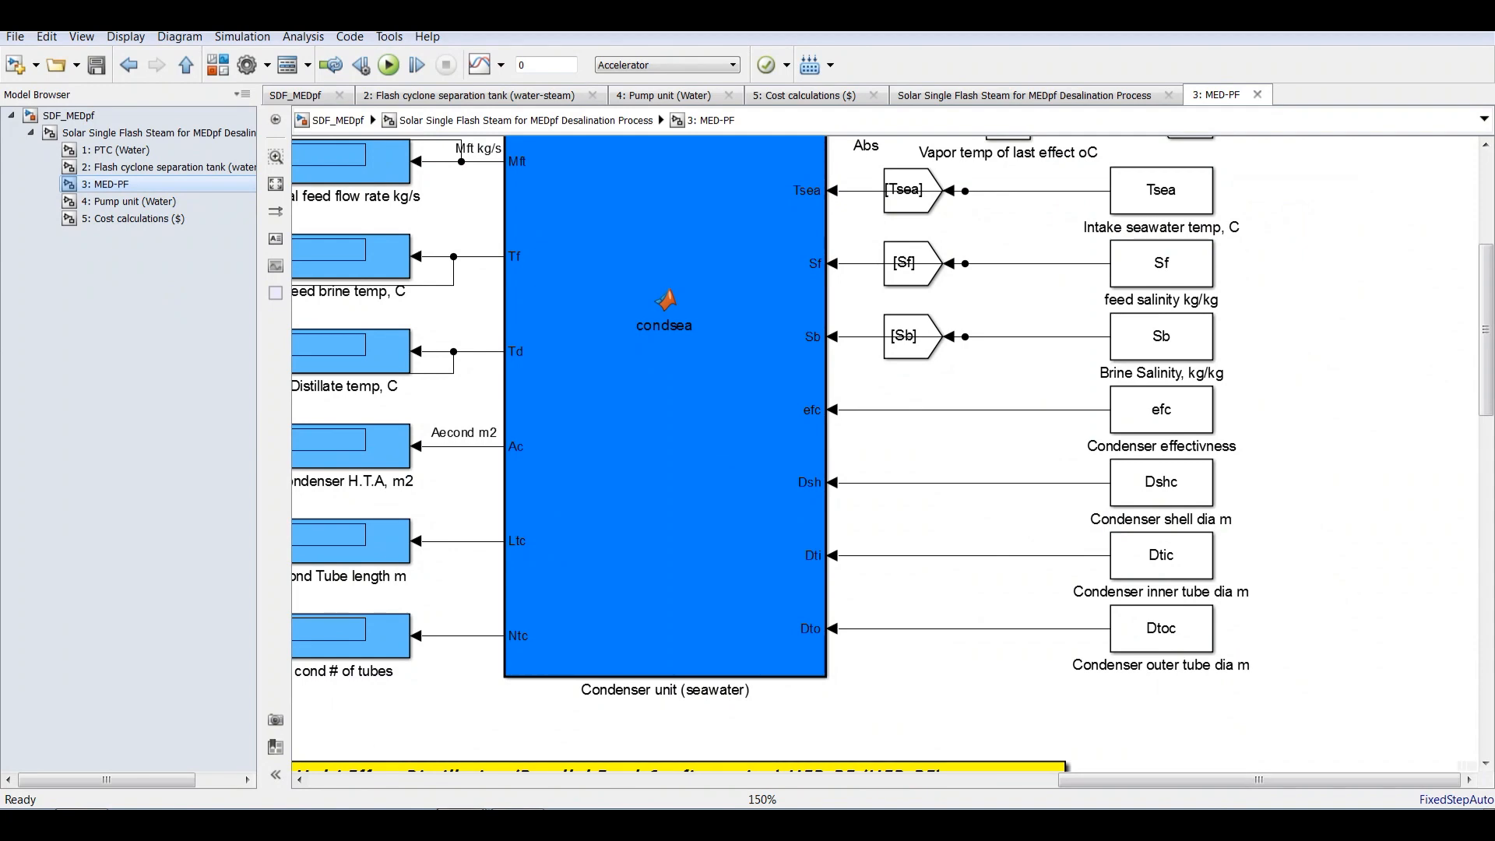
click(396, 779)
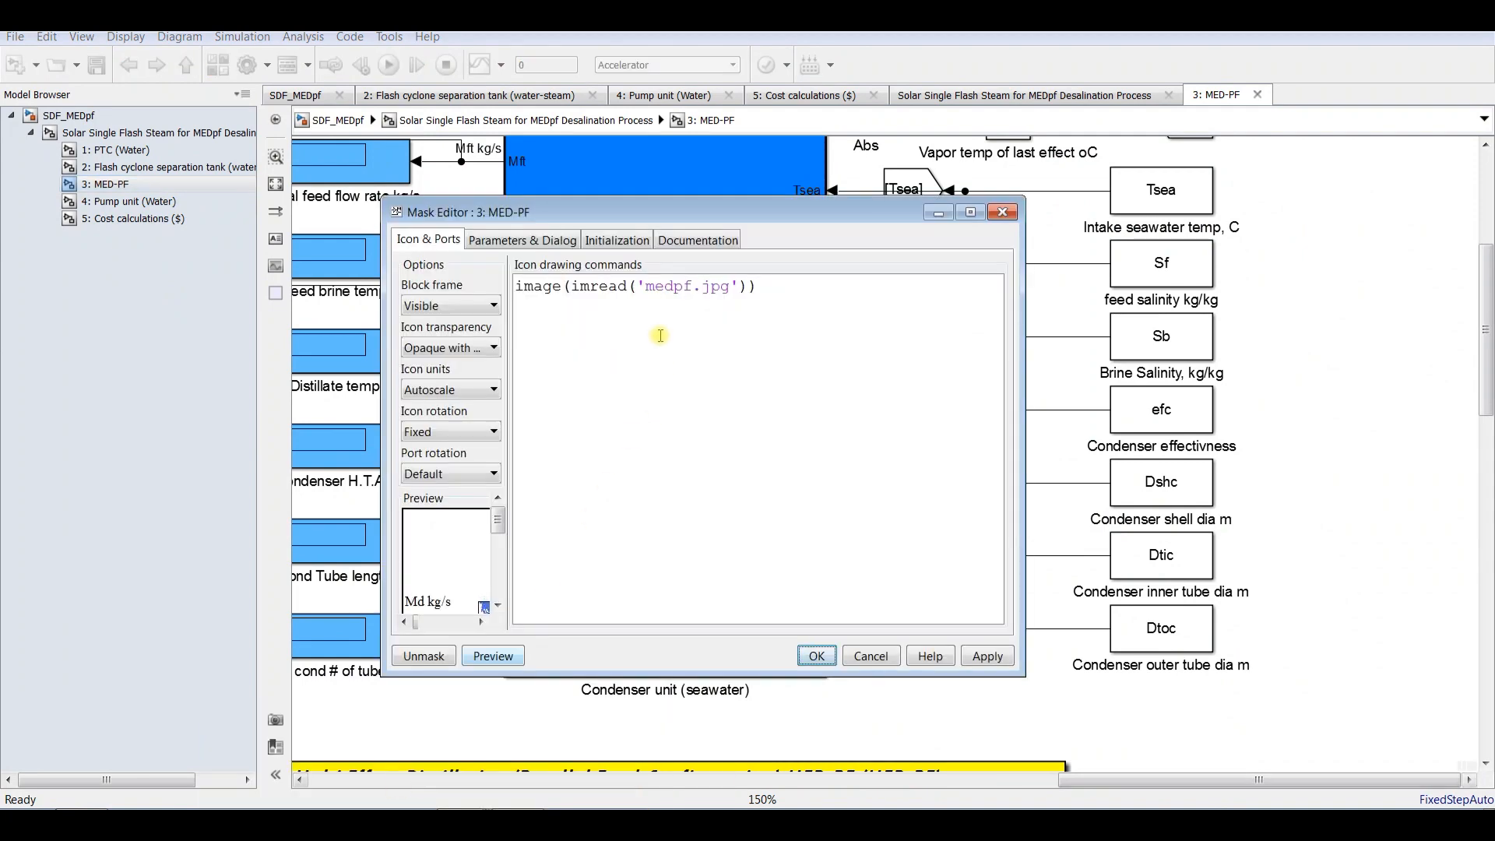
click(522, 248)
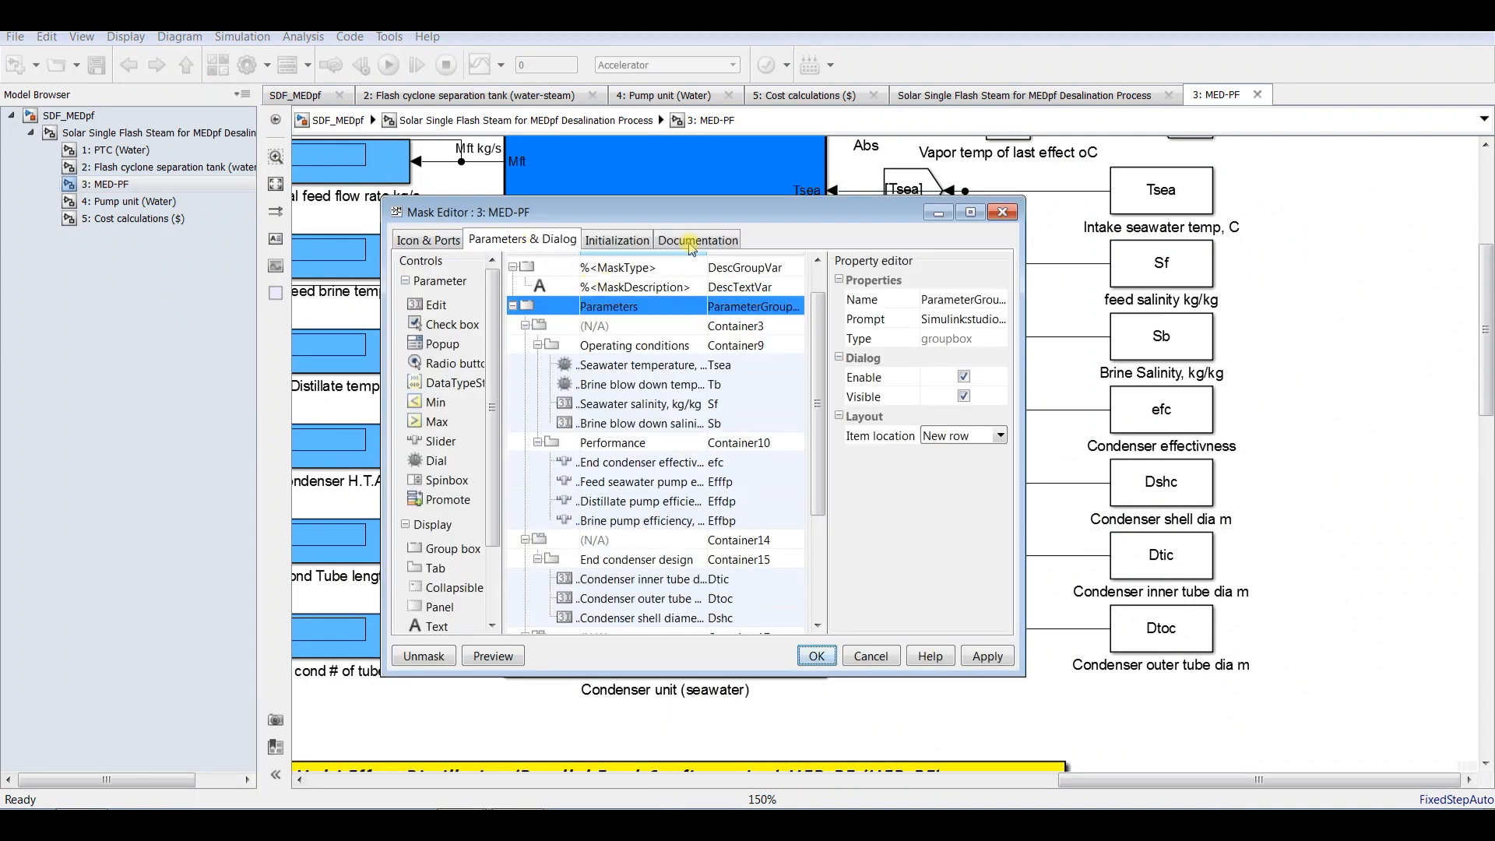
drag(722, 212, 408, 140)
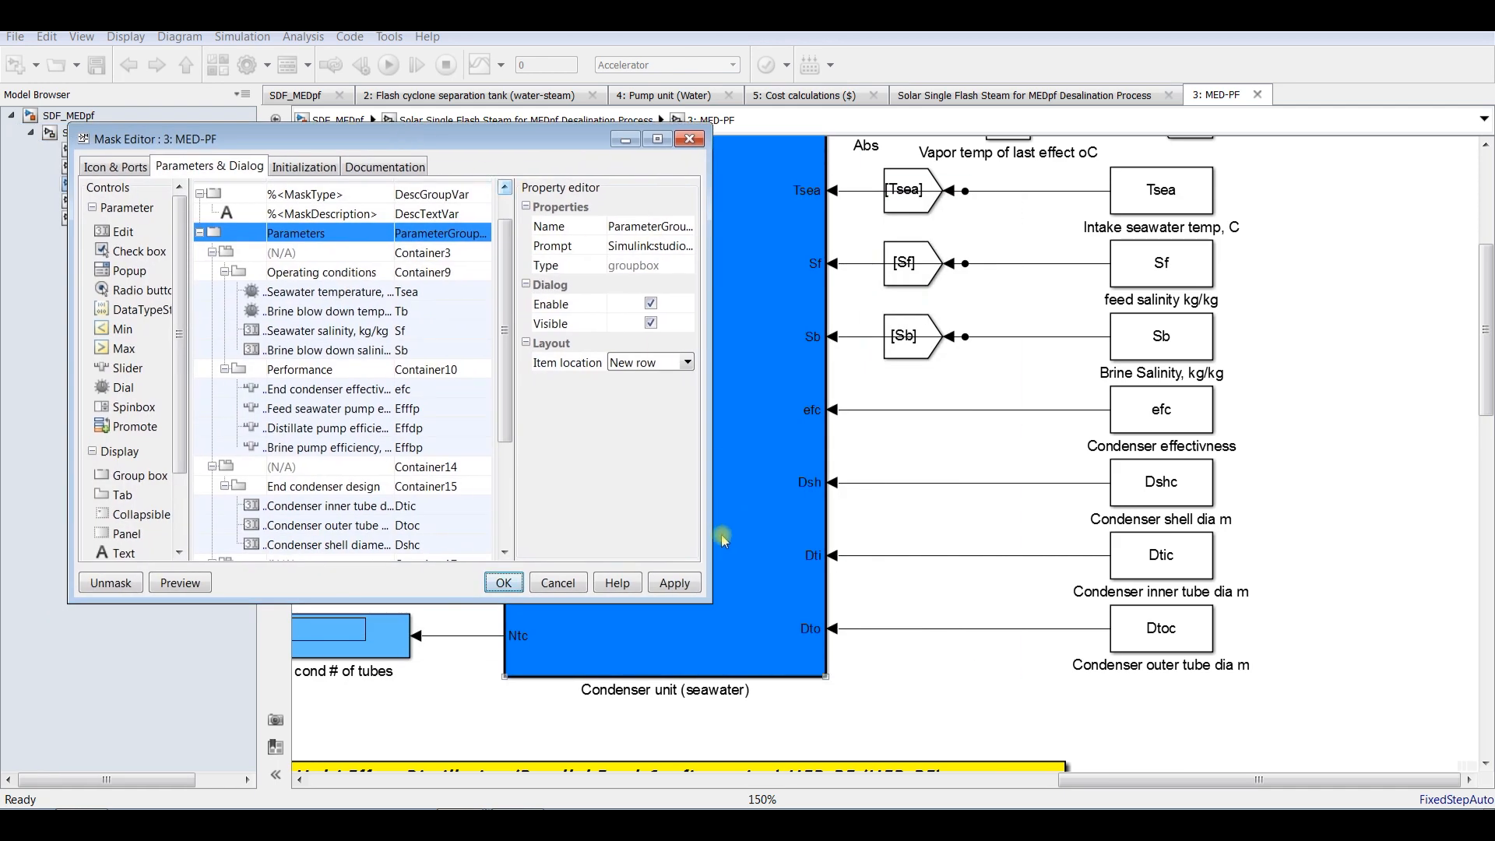
Compare the Tsea, Tb, Sf, Sb and efc variables in the widened MED-PF Mask Editor with the Condenser unit's constants, and close the editor.
drag(712, 506, 887, 504)
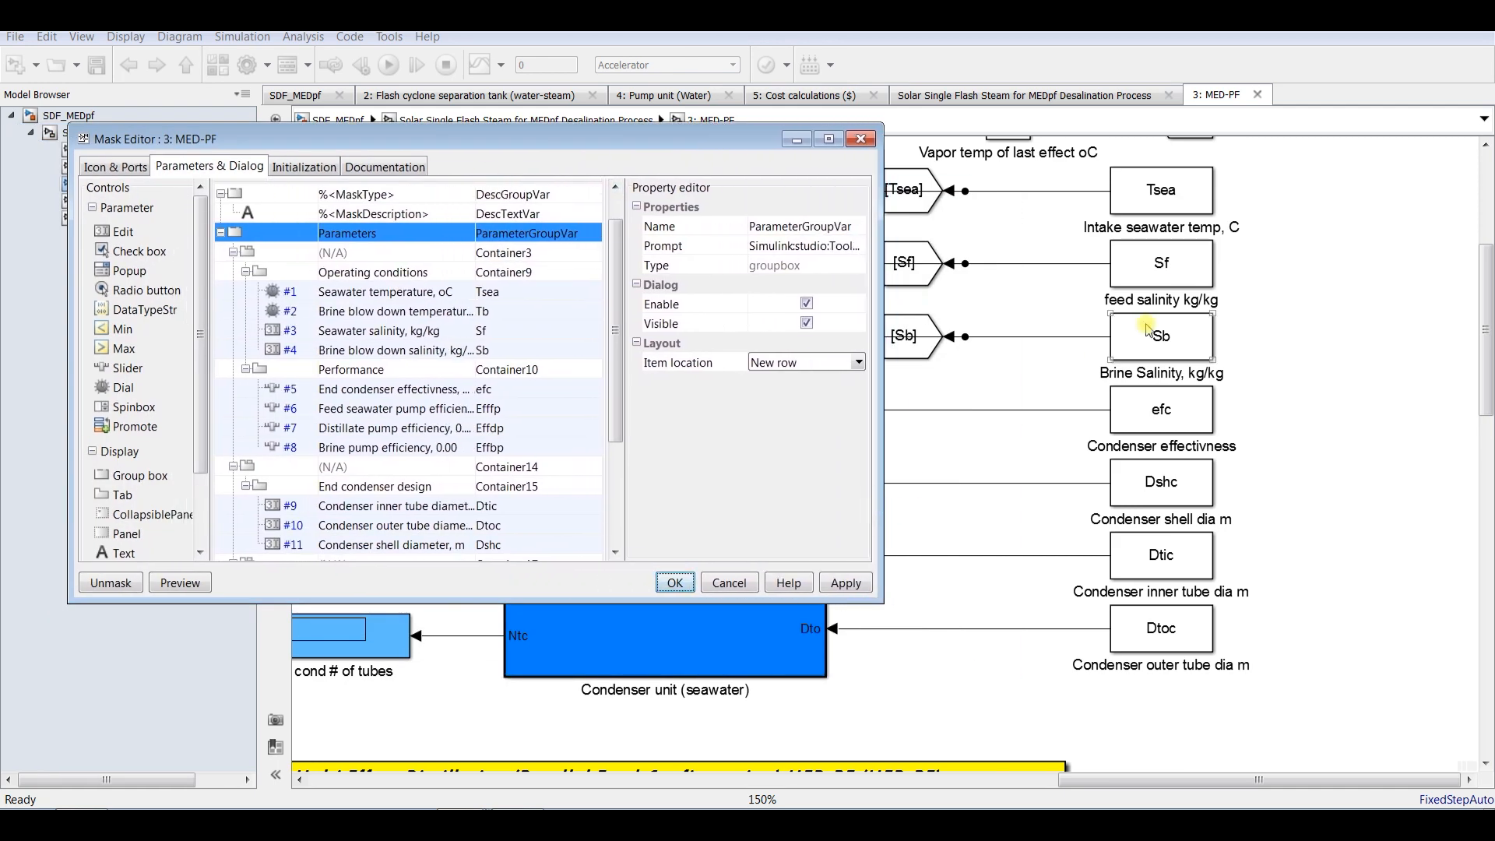
click(506, 293)
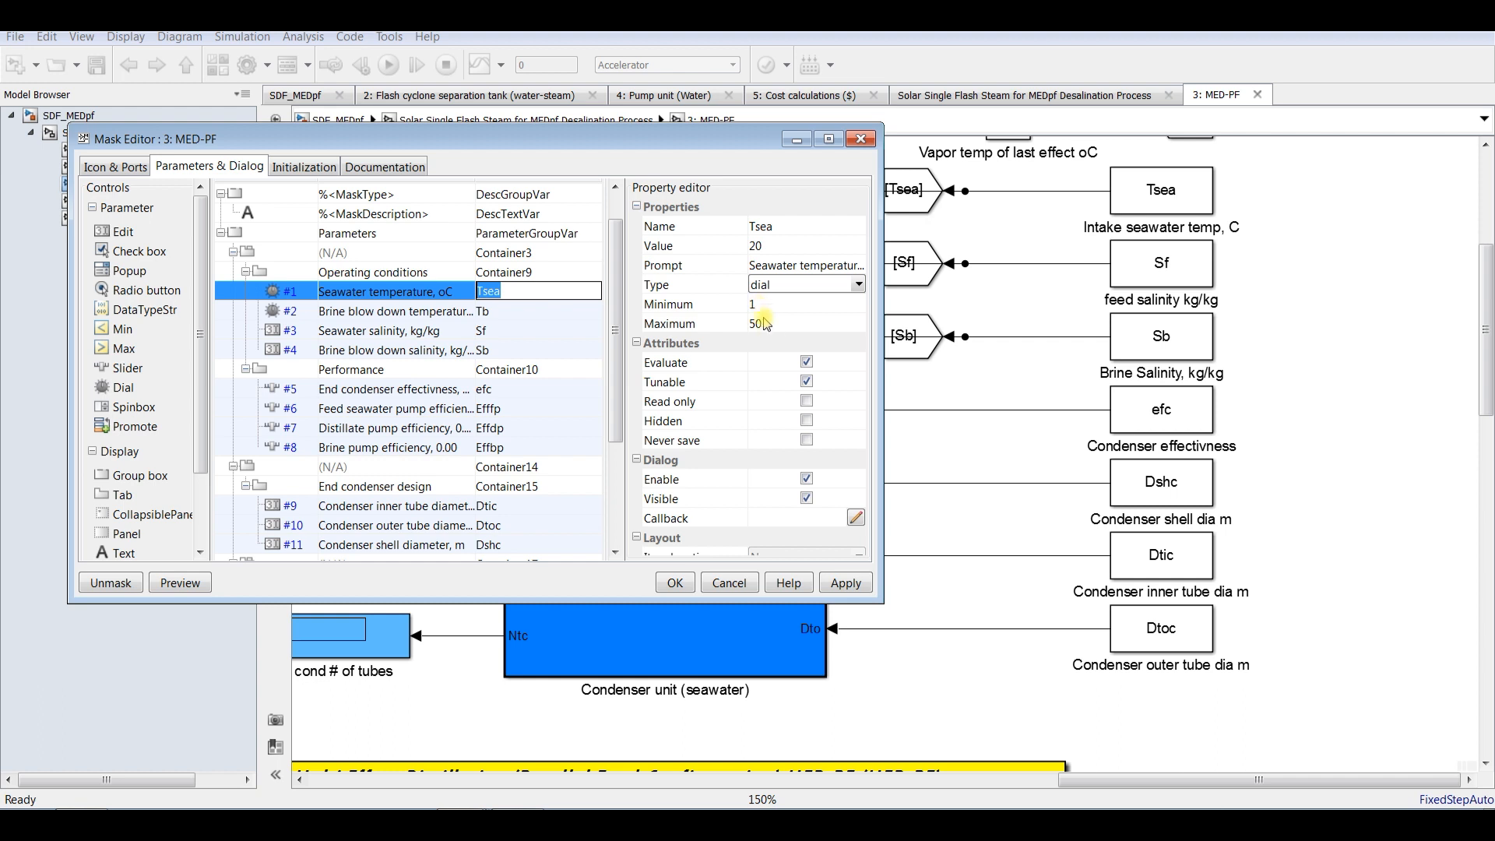
click(1178, 199)
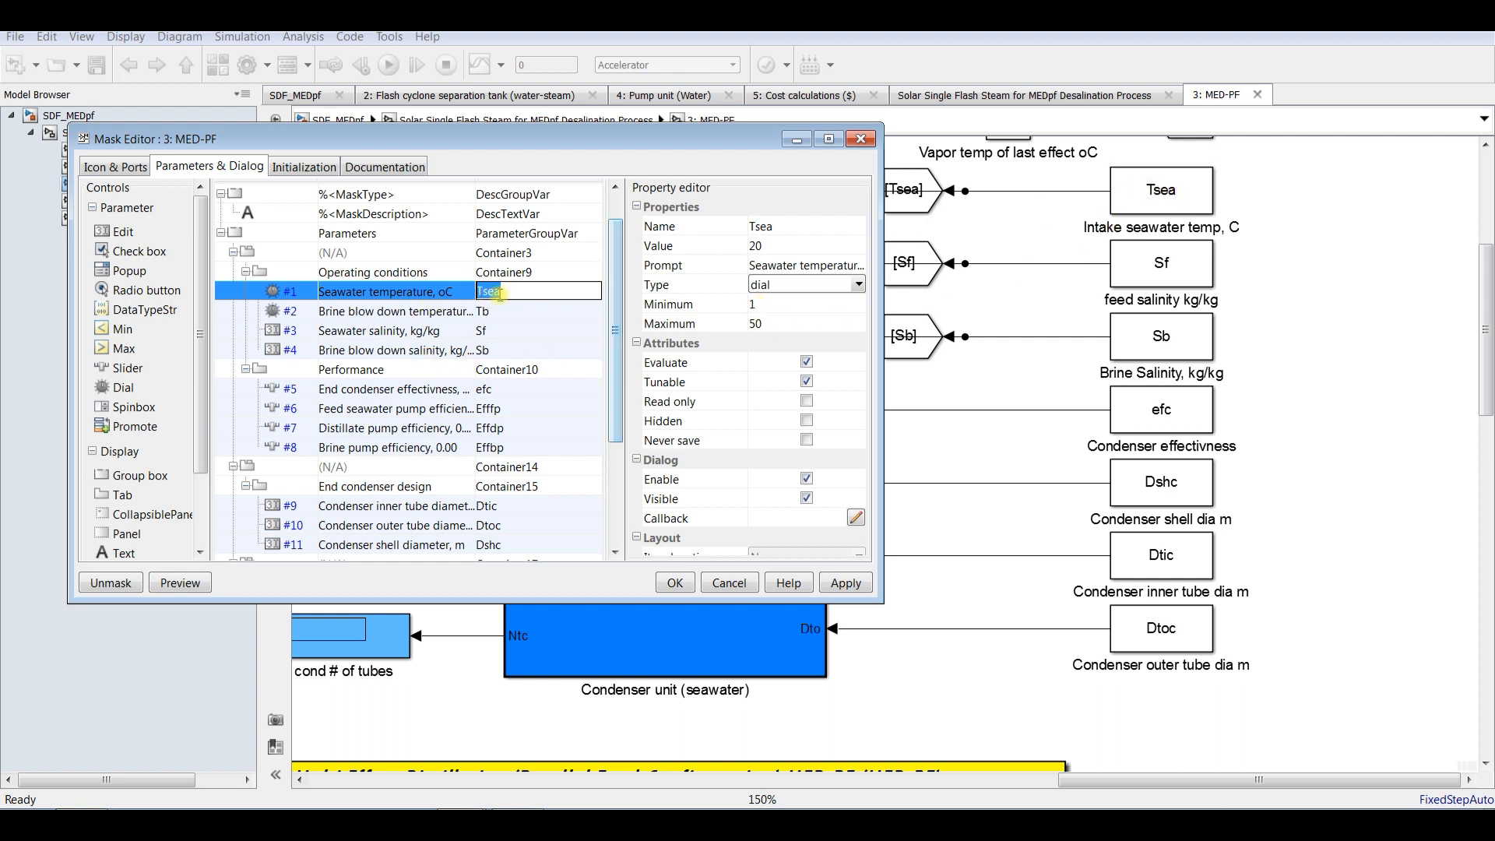
click(405, 311)
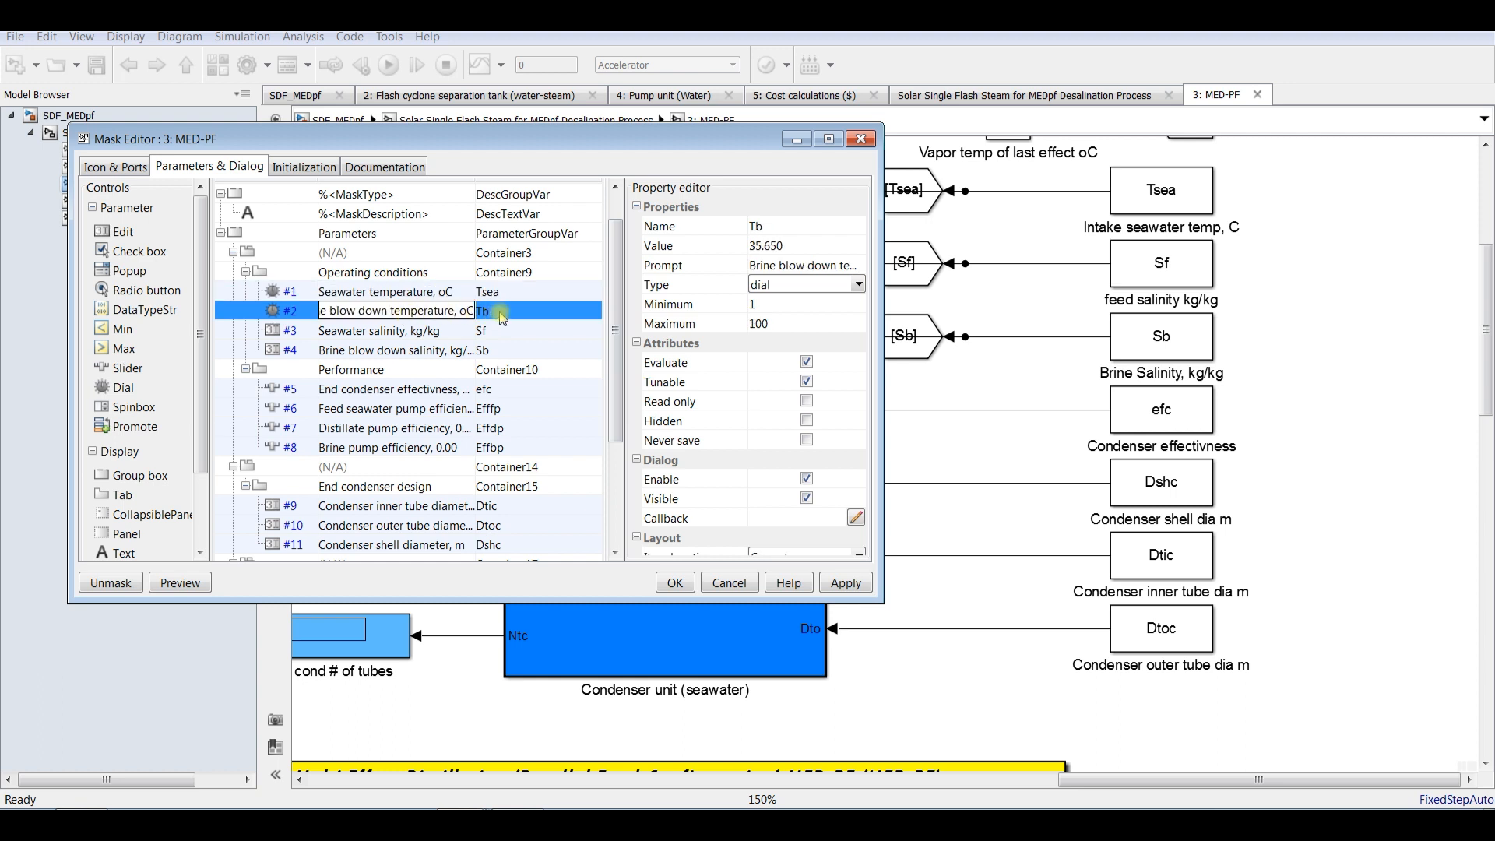
click(502, 351)
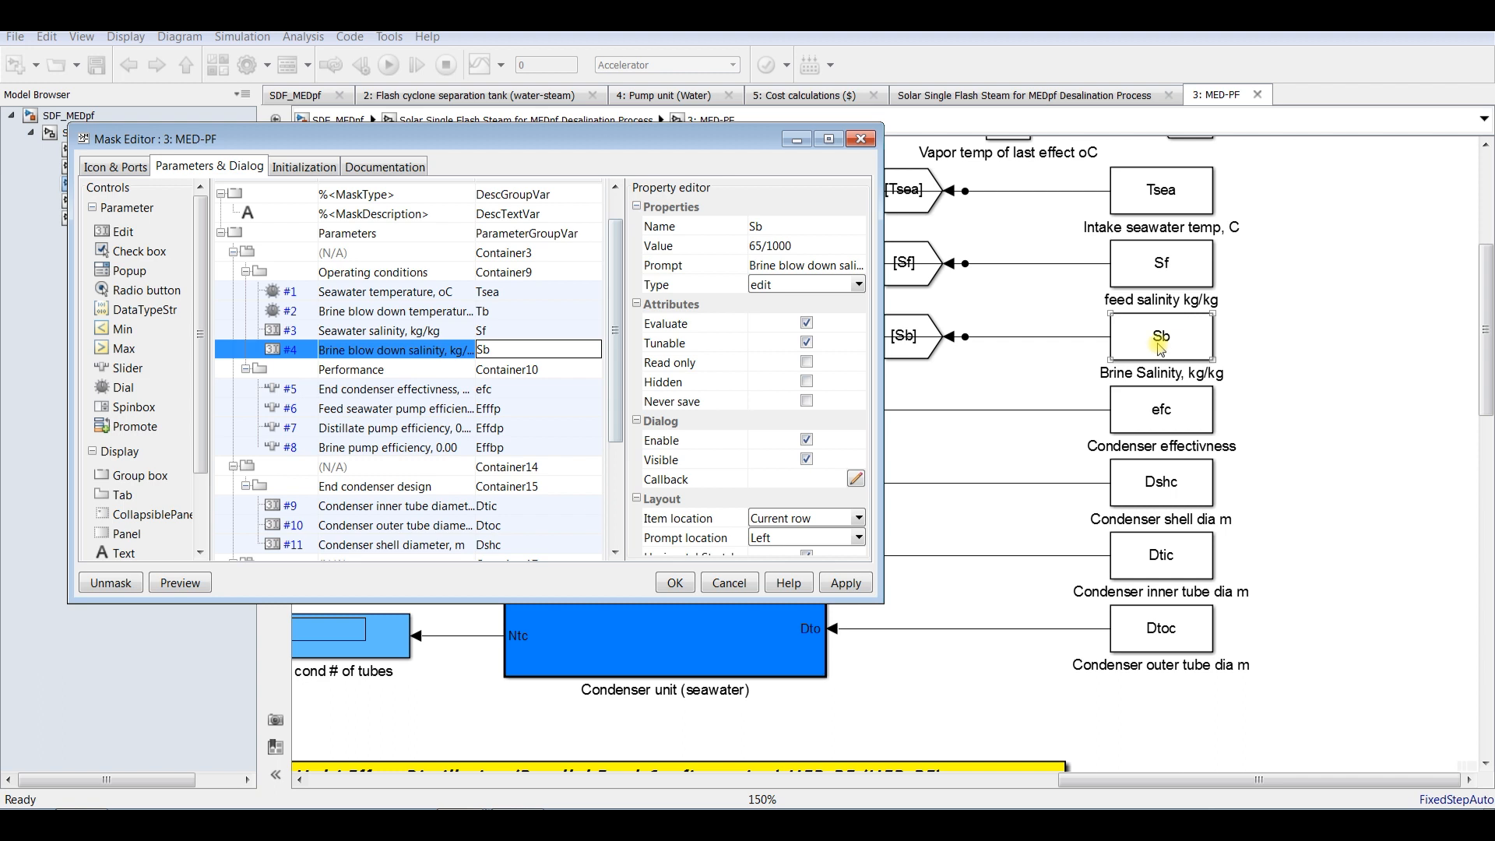
click(528, 334)
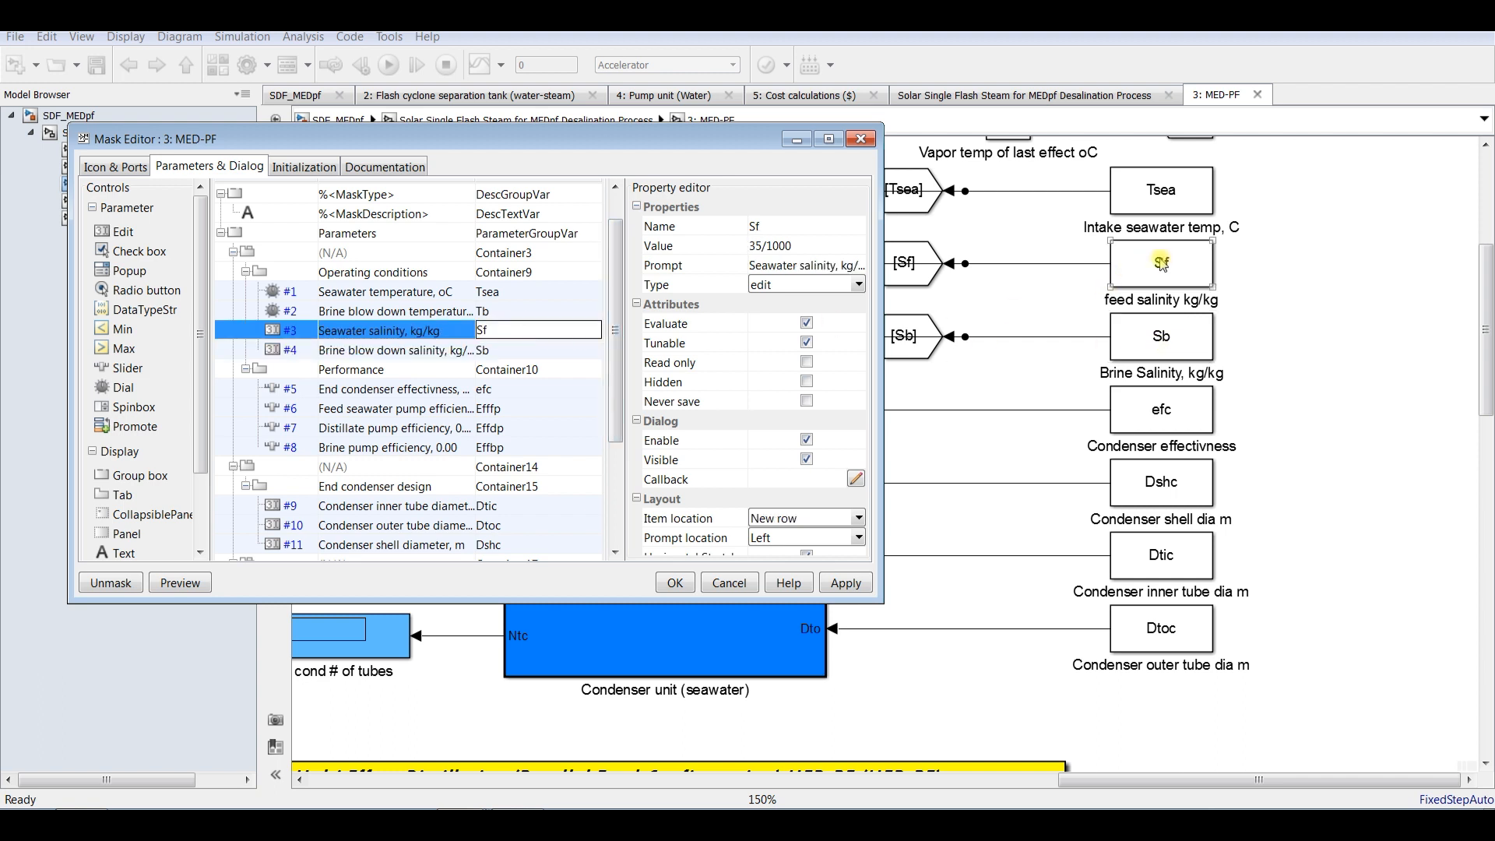
click(488, 389)
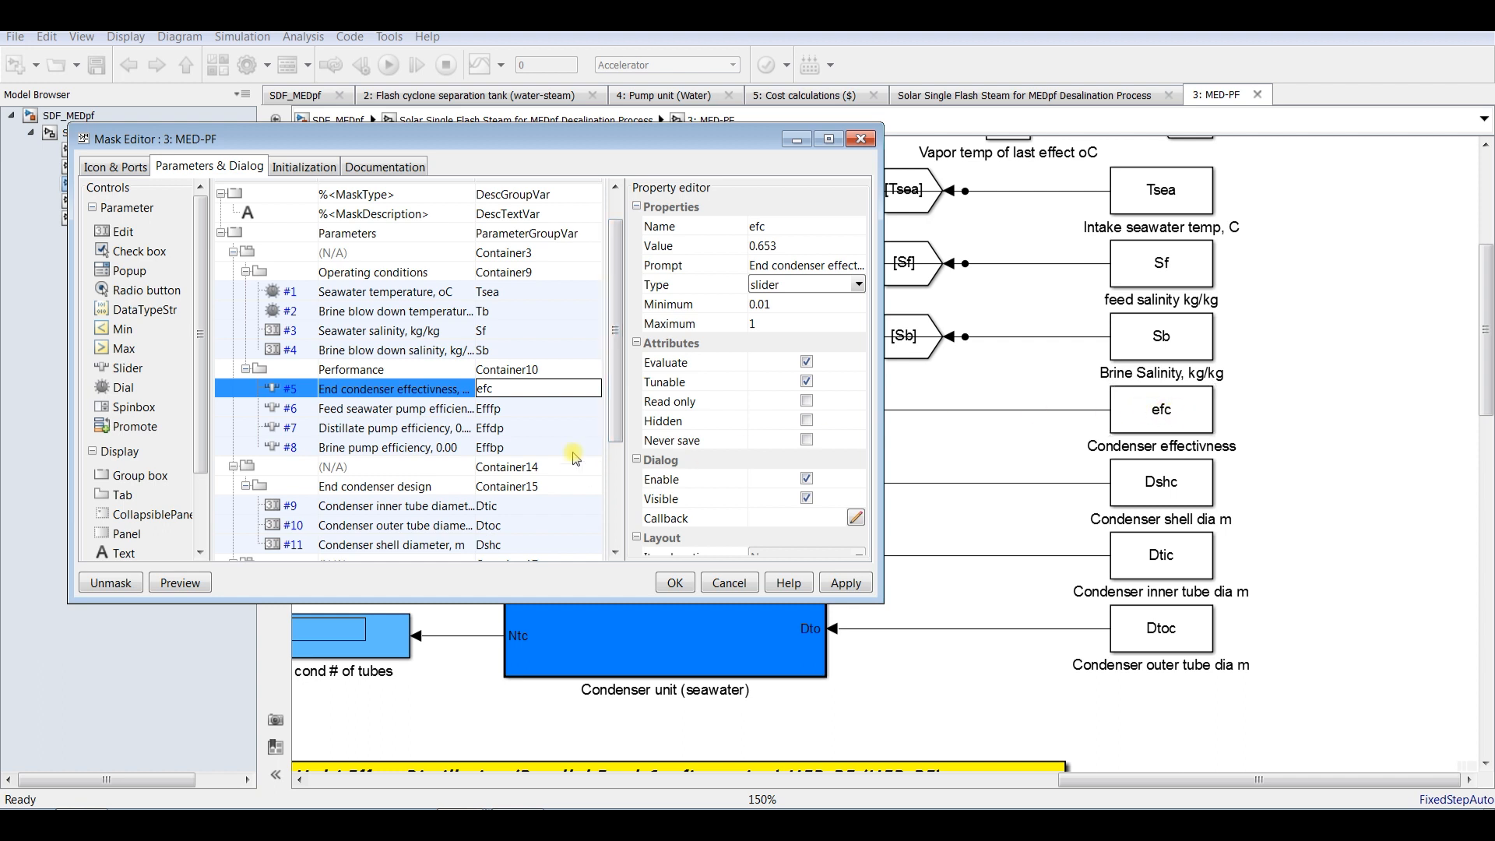
click(860, 139)
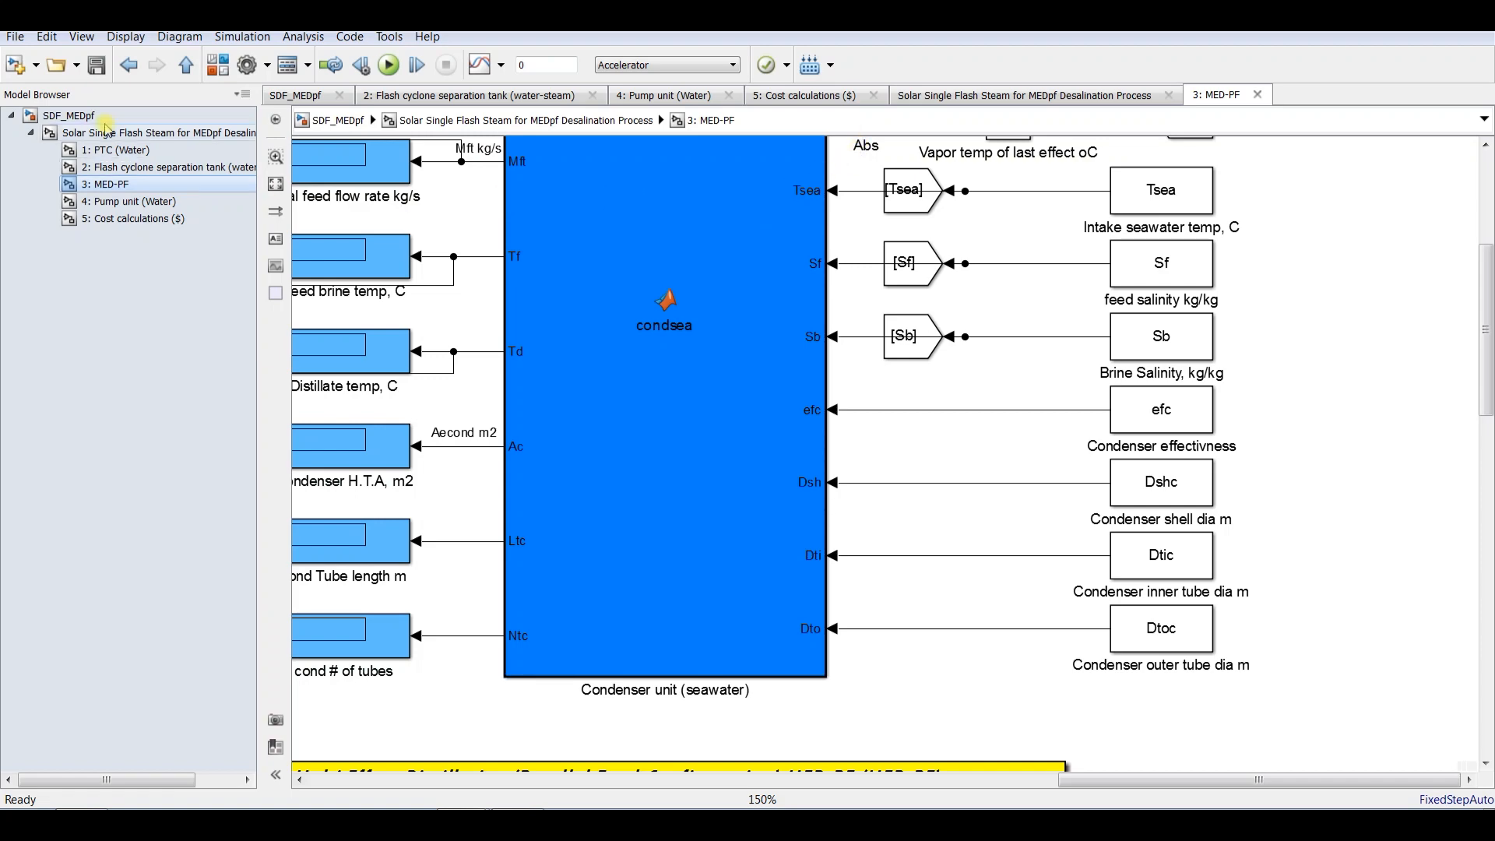
Run the simulation from the Solar Single Flash Steam subsystem and check the output variables in the MATLAB workspace.
click(141, 134)
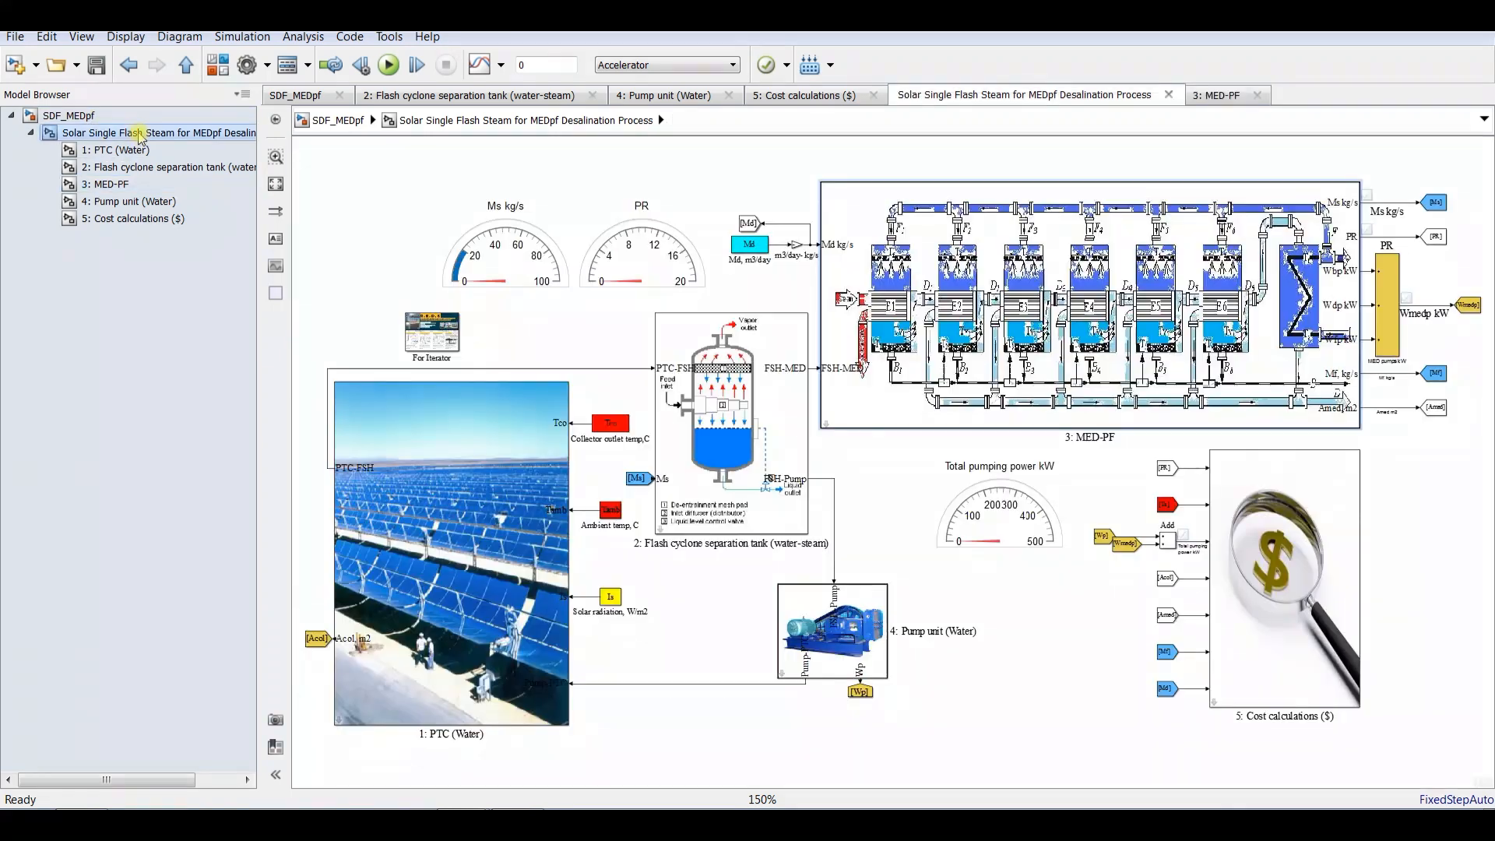
click(389, 66)
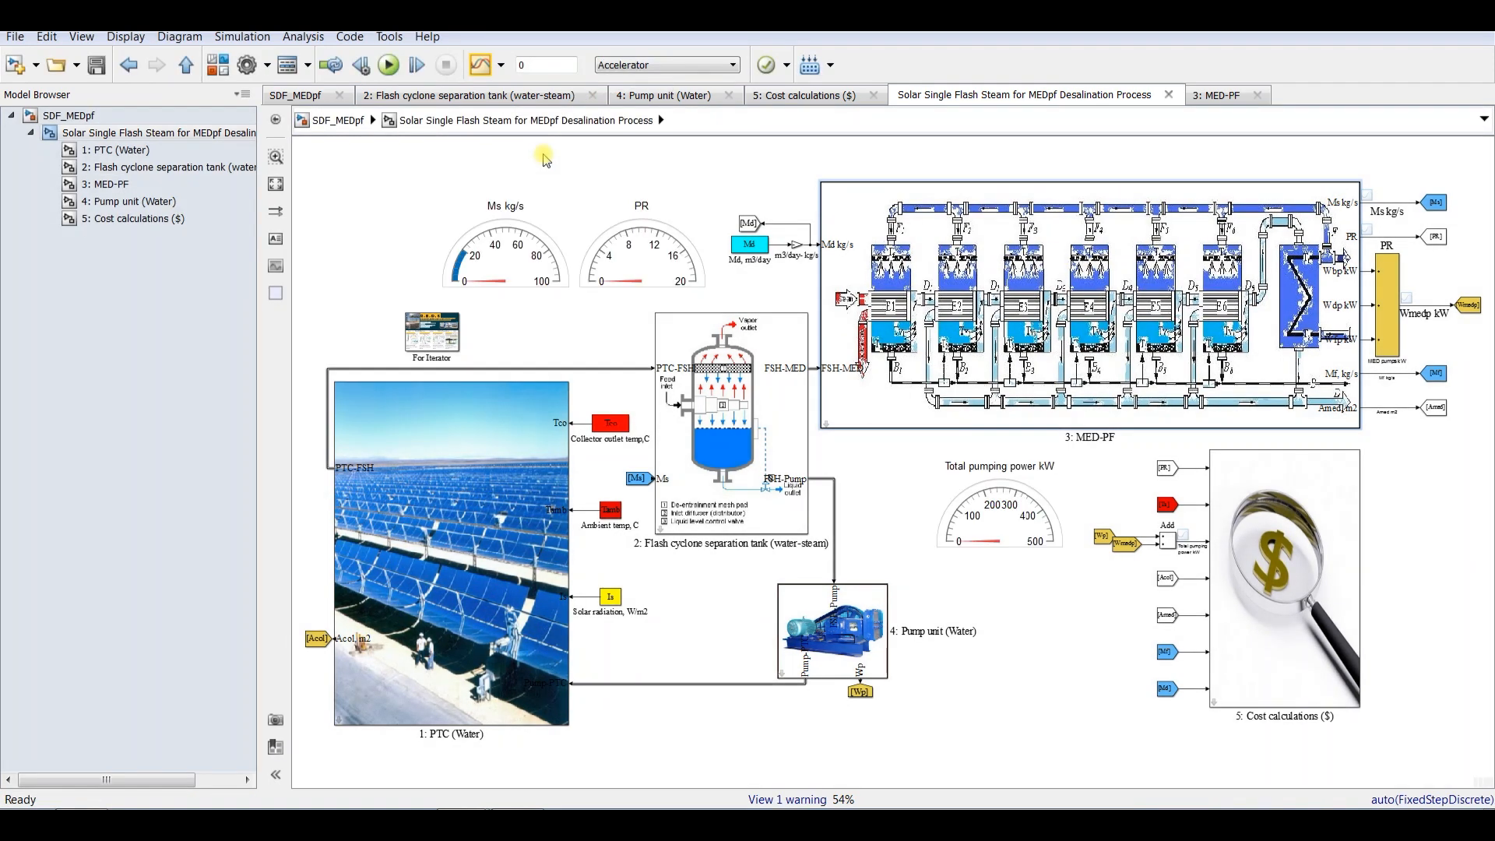
click(671, 243)
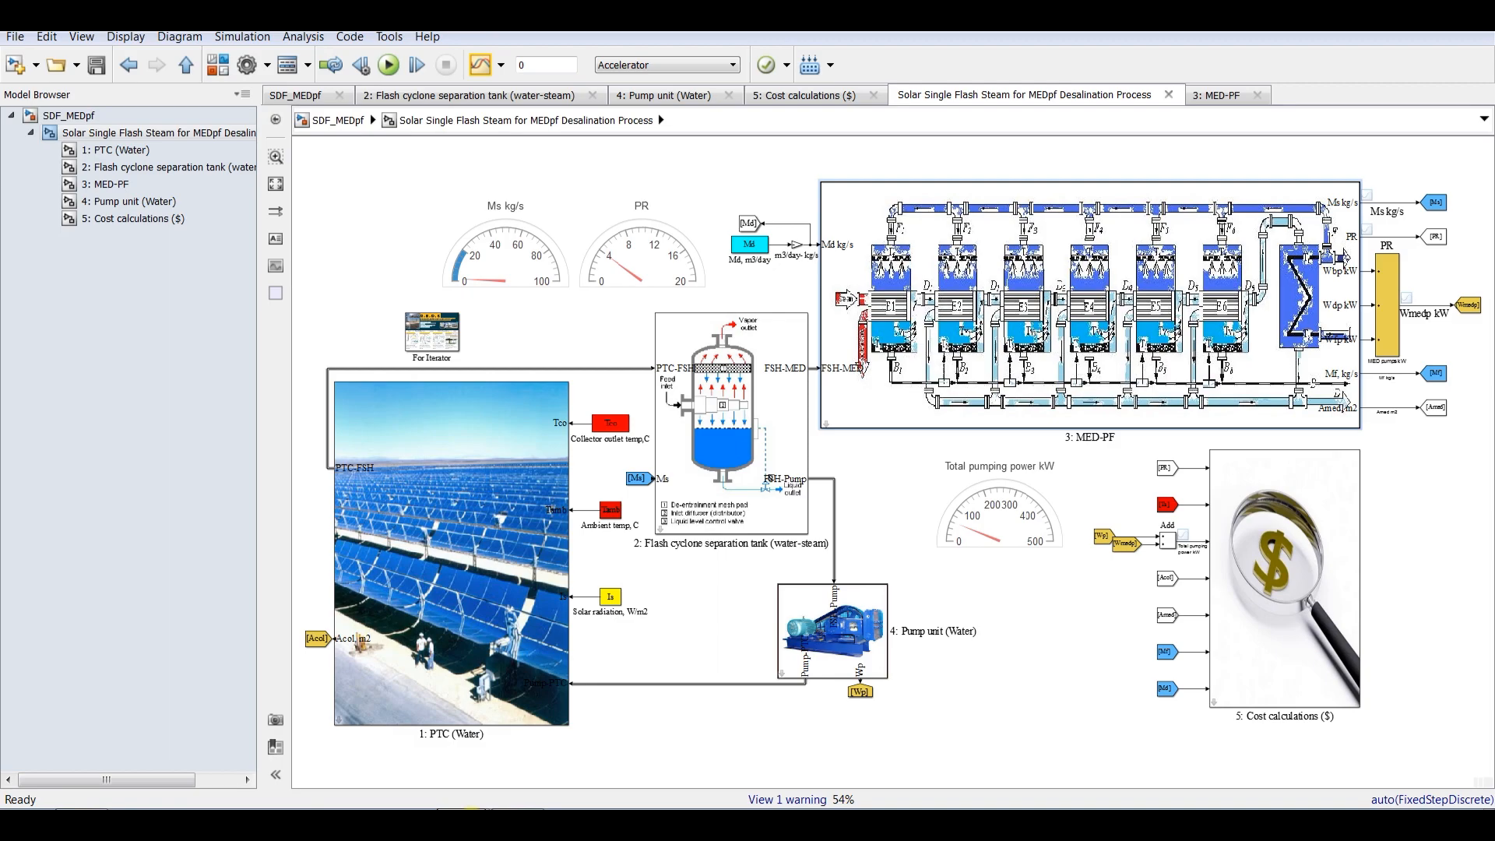
click(423, 758)
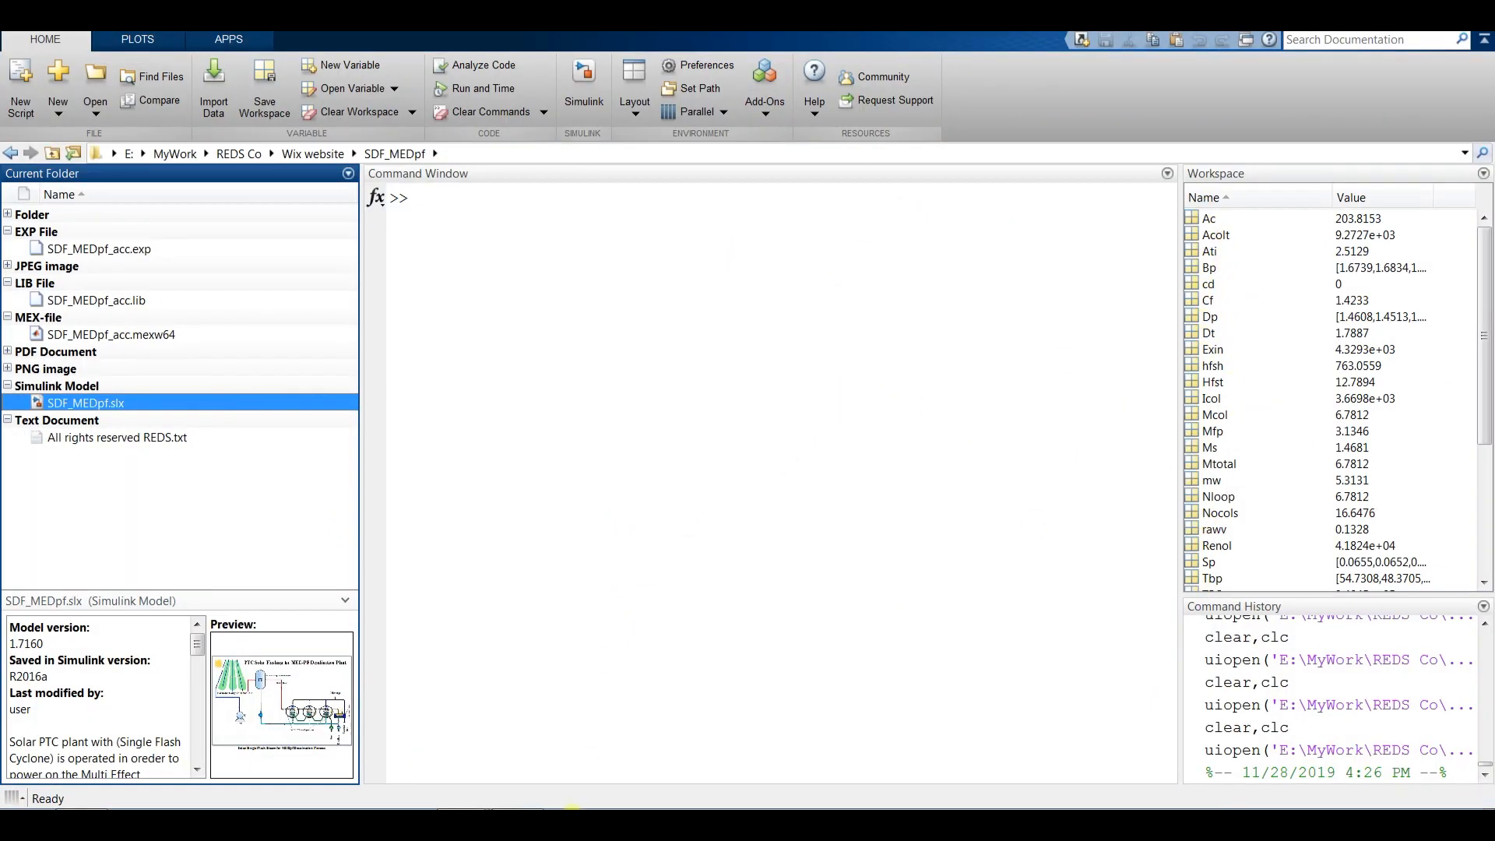
click(451, 787)
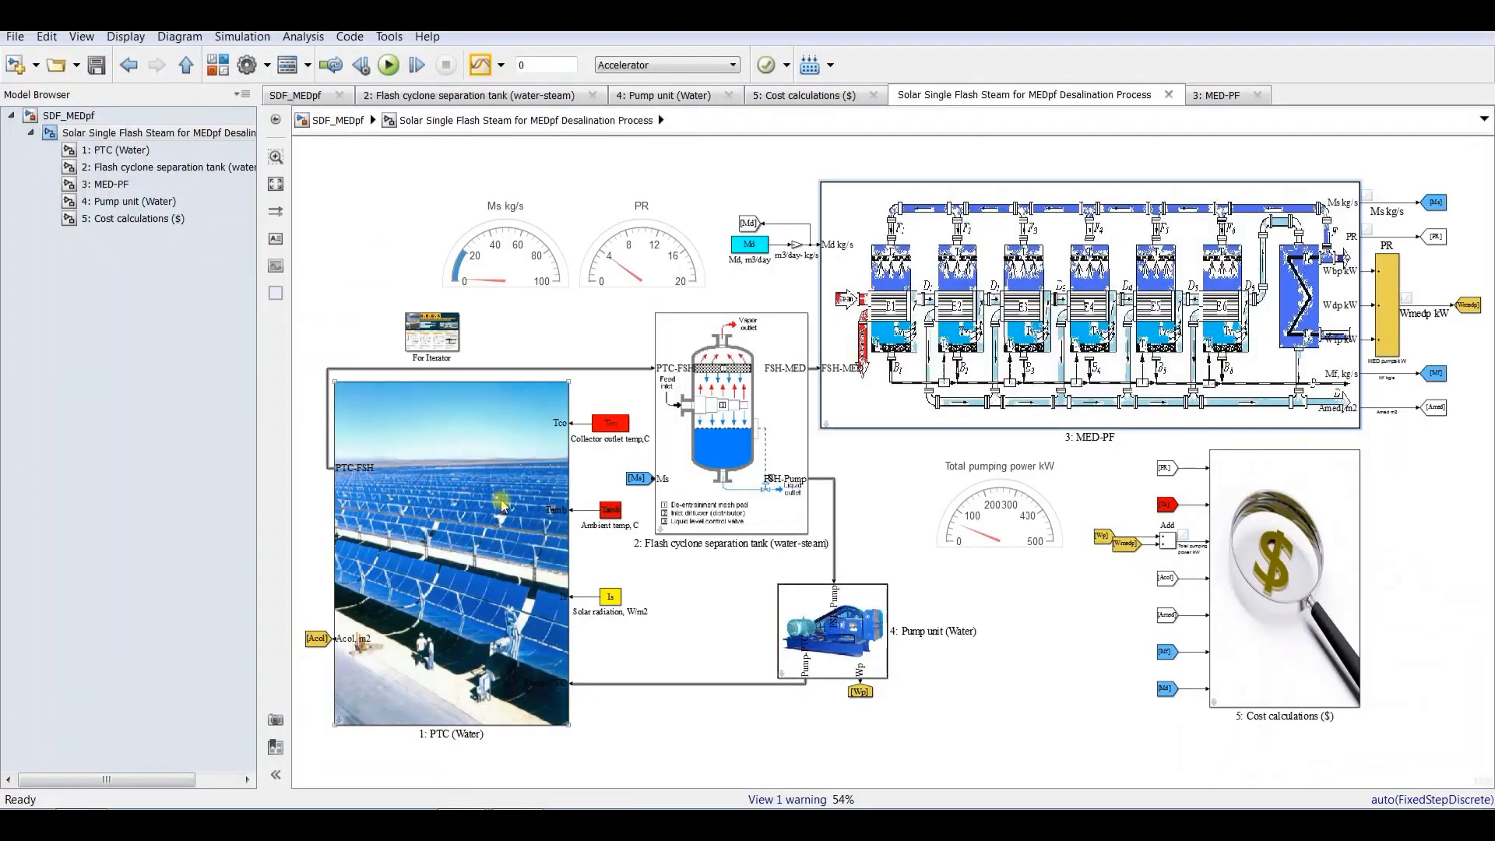
View the Flash cyclone separation tank results and open the MED-PF subsystem with the whole diagram in view.
click(134, 168)
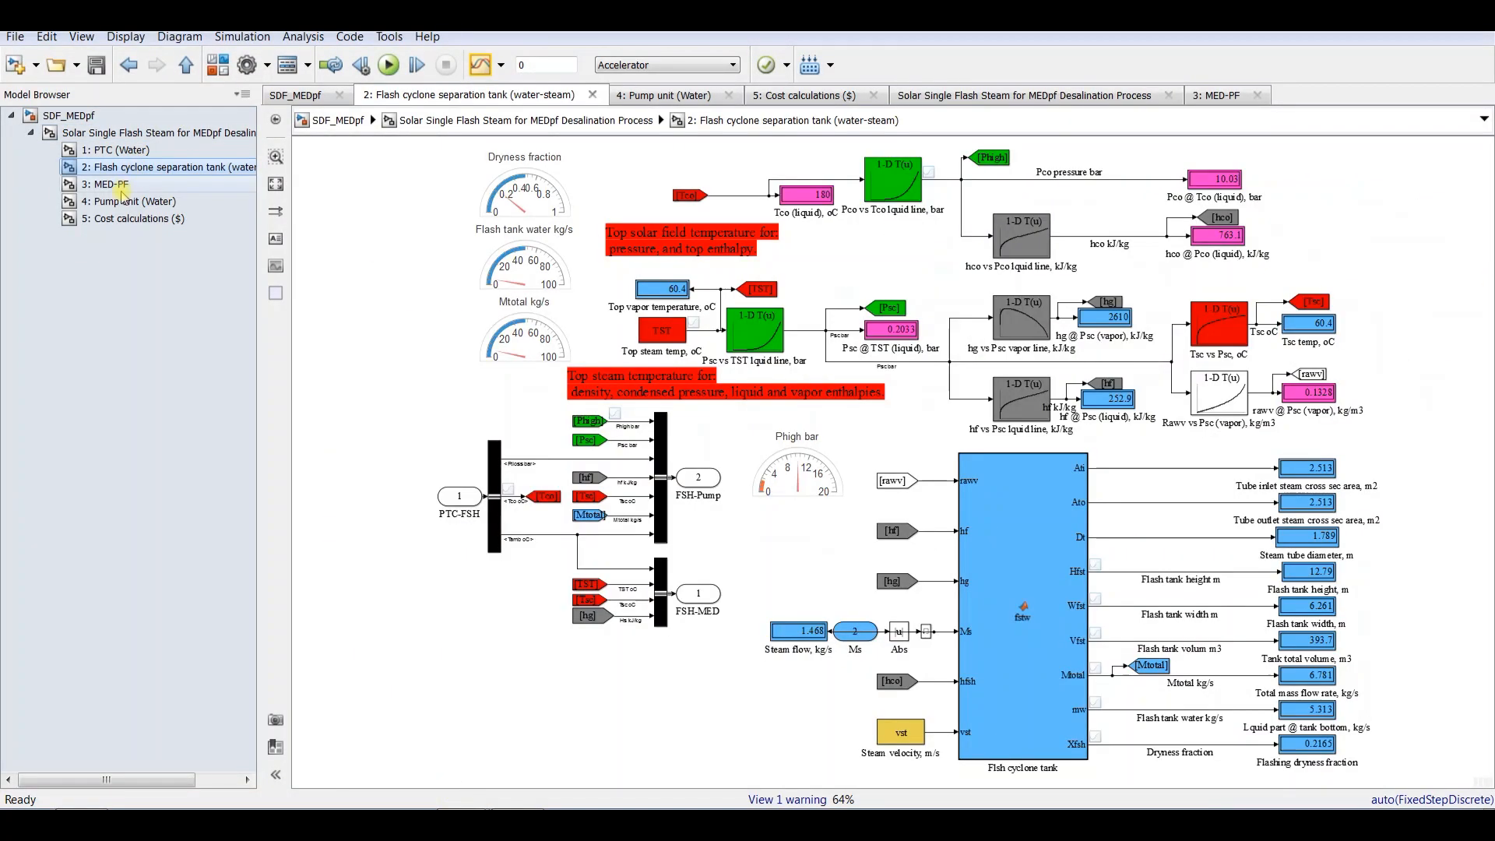
click(123, 185)
click(276, 184)
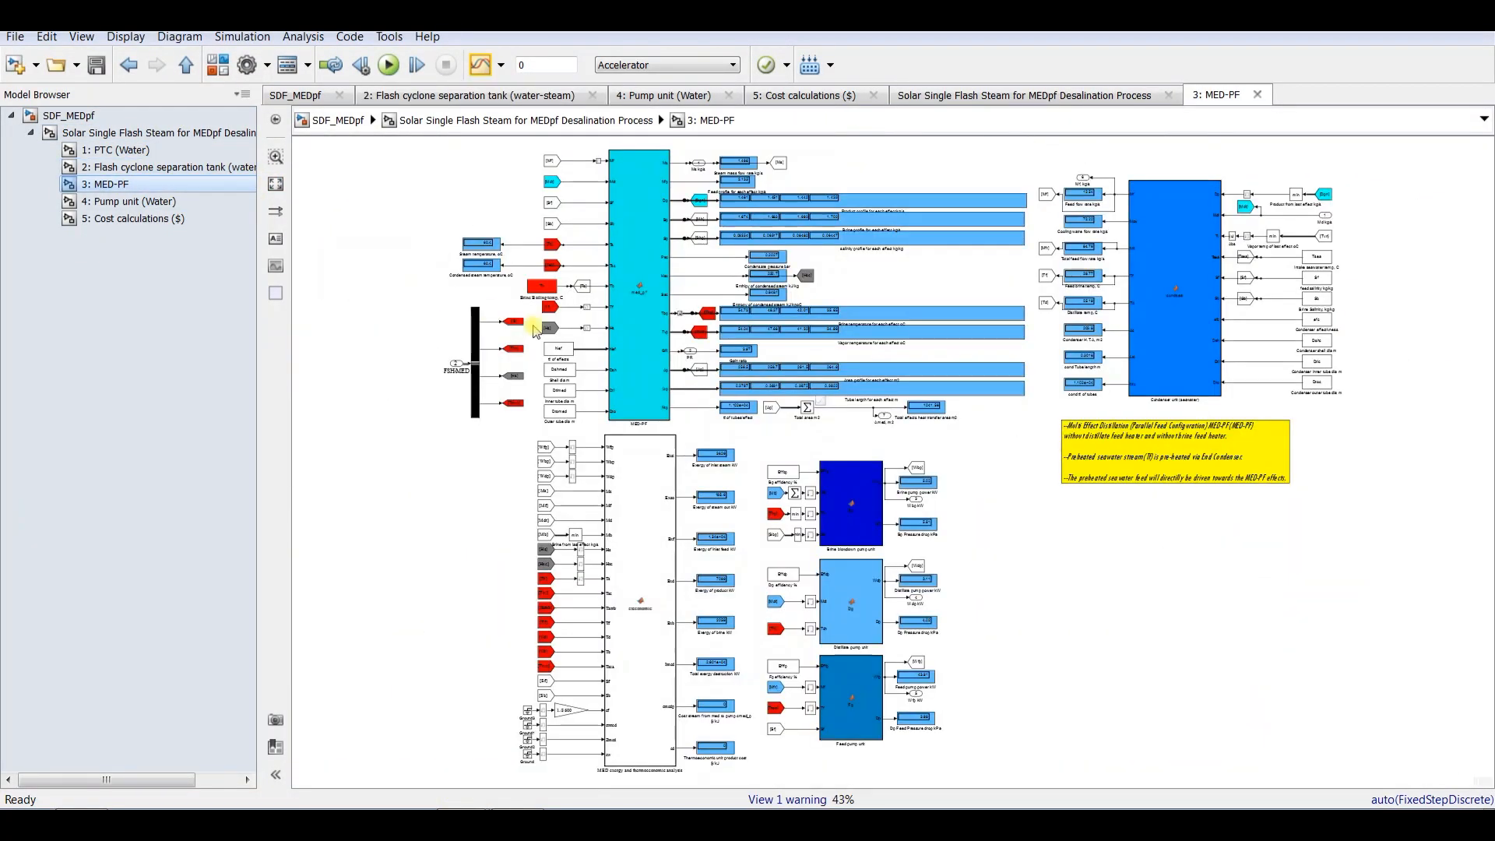
Examine the MED-PF unit's output displays, including the steam flow and the product, brine and salinity profiles for each effect.
scroll(823, 228, up, 5)
drag(1474, 350, 1480, 211)
click(1011, 351)
drag(1489, 324, 1445, 211)
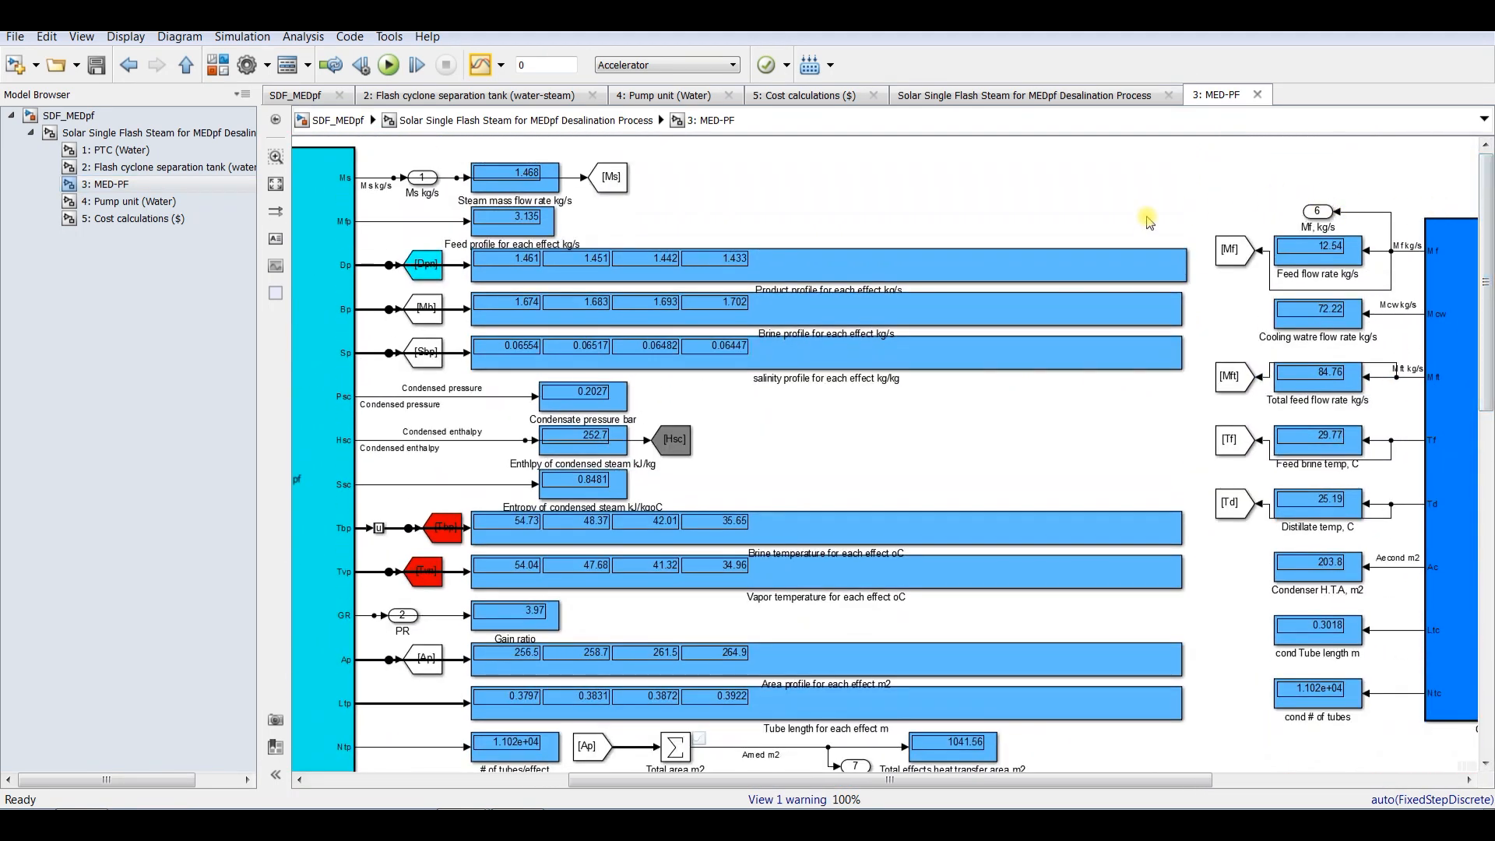
scroll(1146, 219, up, 1)
click(562, 349)
scroll(733, 351, down, 1)
scroll(1028, 352, down, 1)
scroll(429, 315, up, 4)
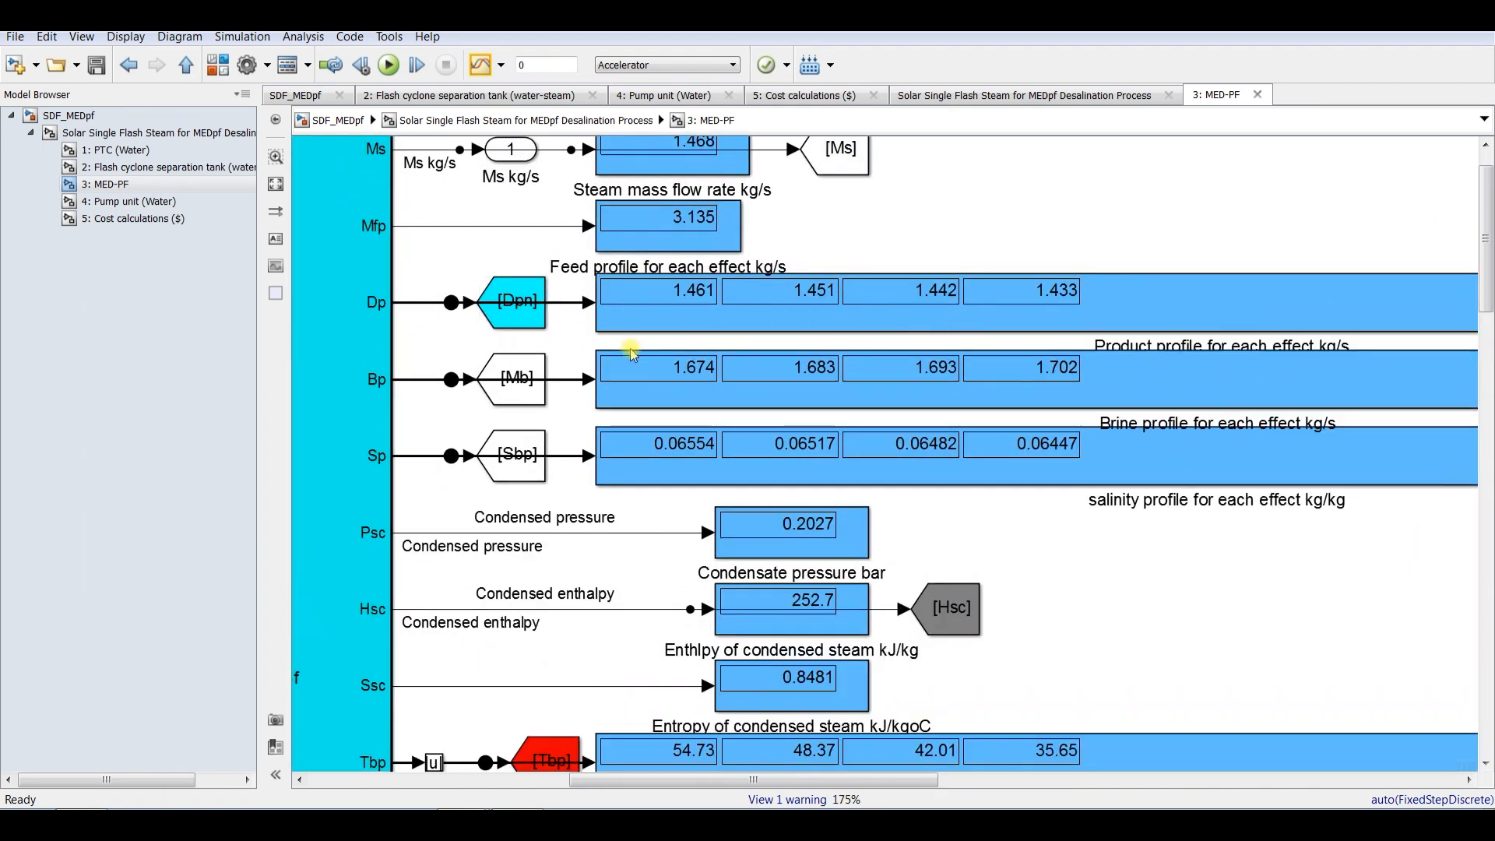
click(467, 306)
scroll(466, 305, down, 1)
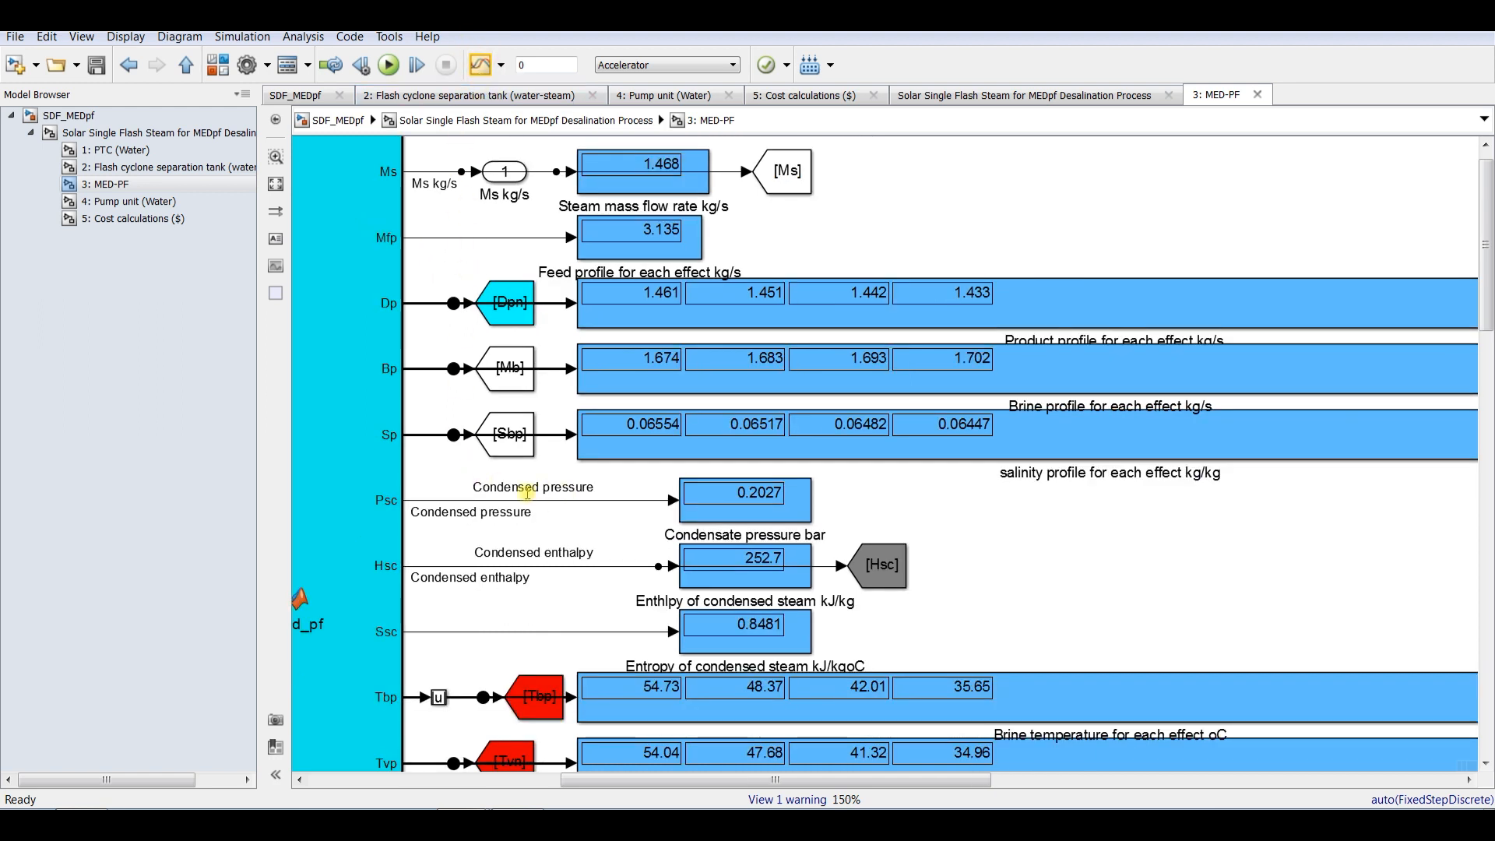
Stream the condensed pressure signal from the MED-PF unit's Psc output to the Simulation Data Inspector.
click(435, 501)
scroll(393, 506, up, 4)
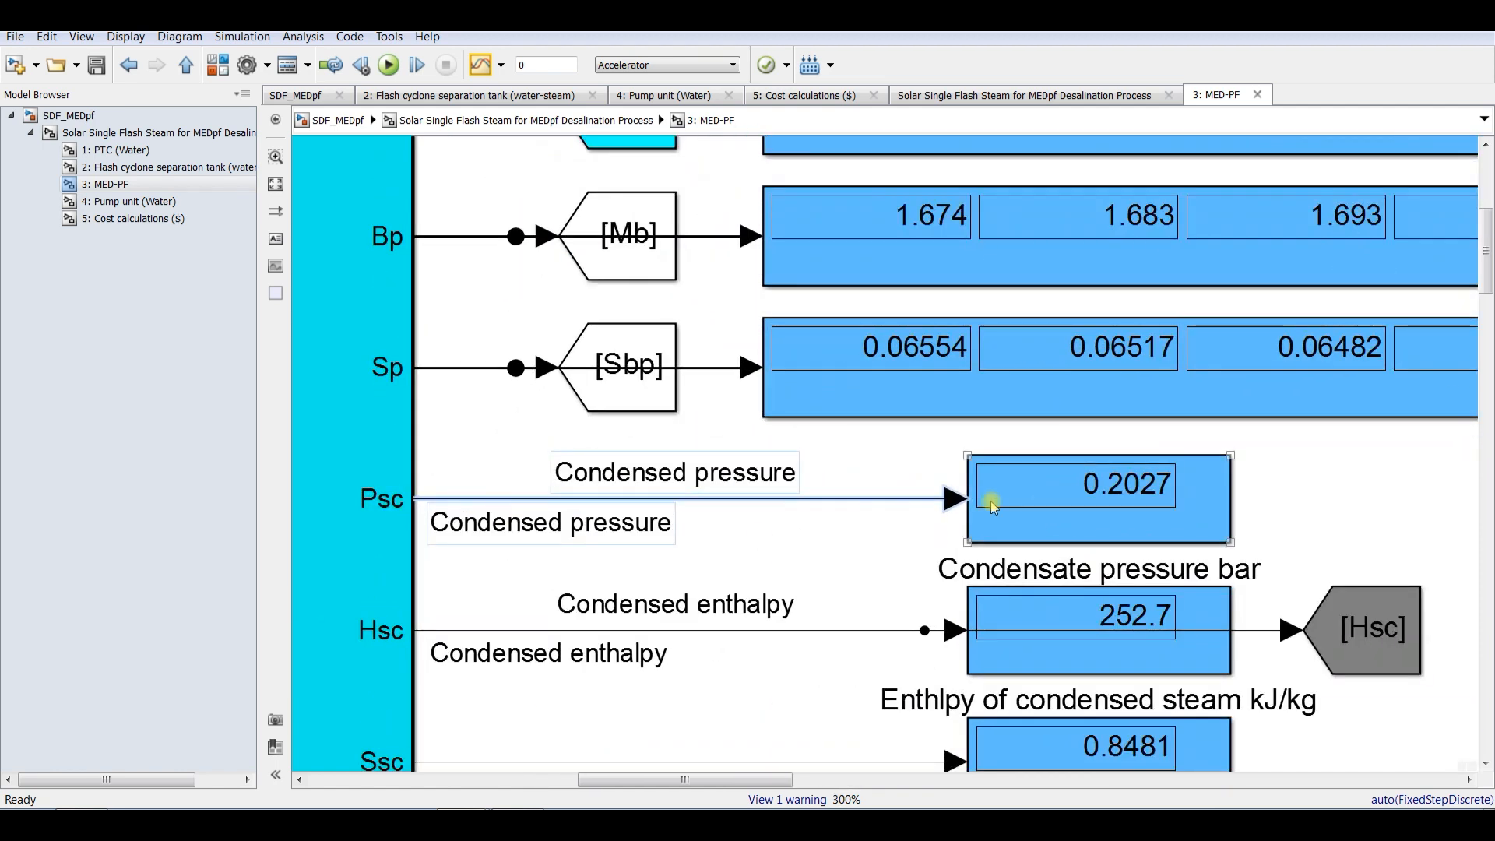
click(1113, 482)
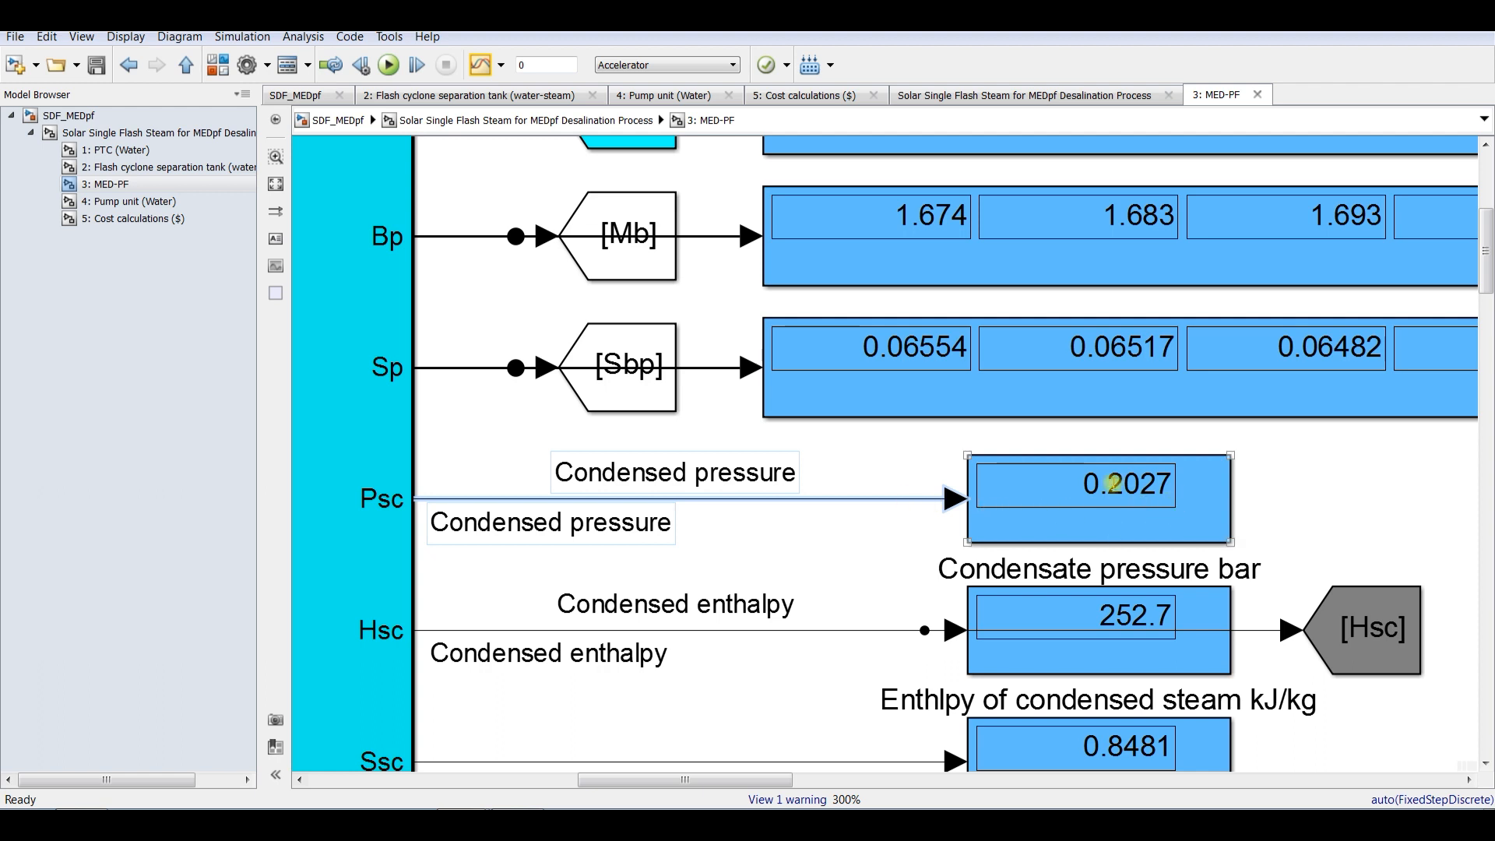
click(754, 500)
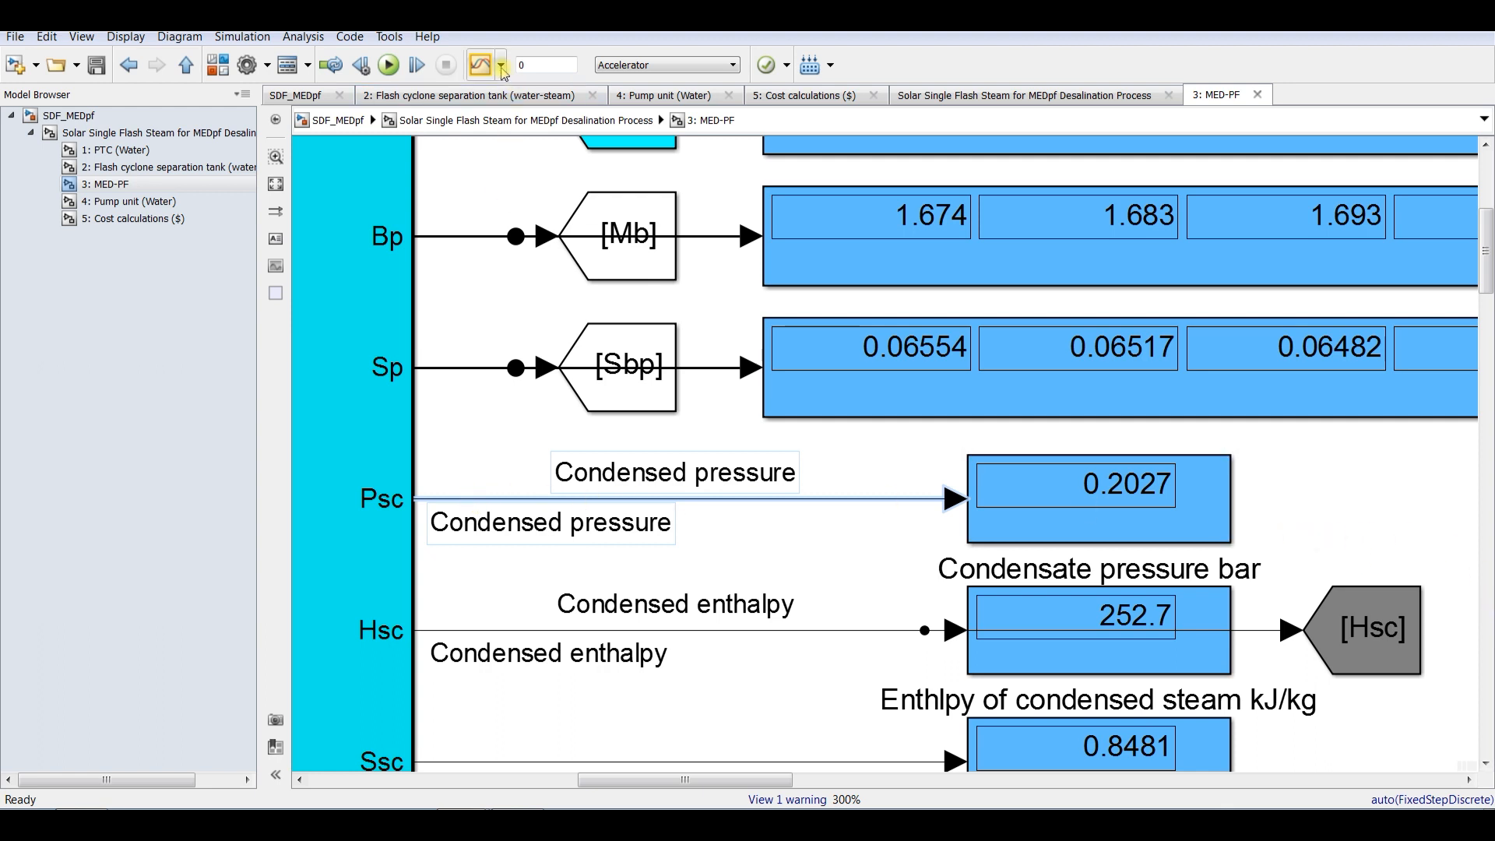
click(502, 68)
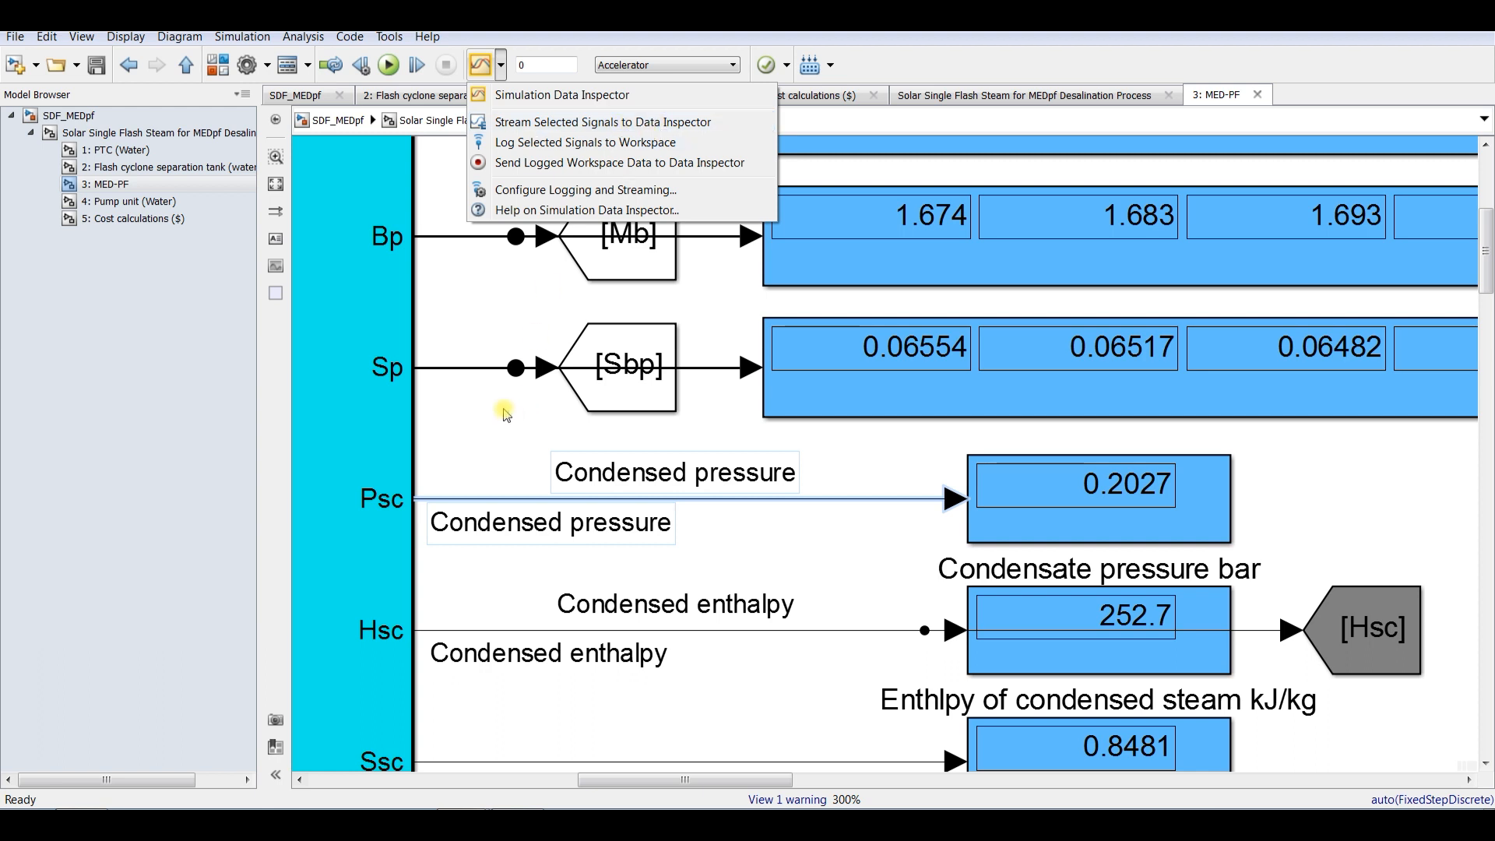
click(570, 123)
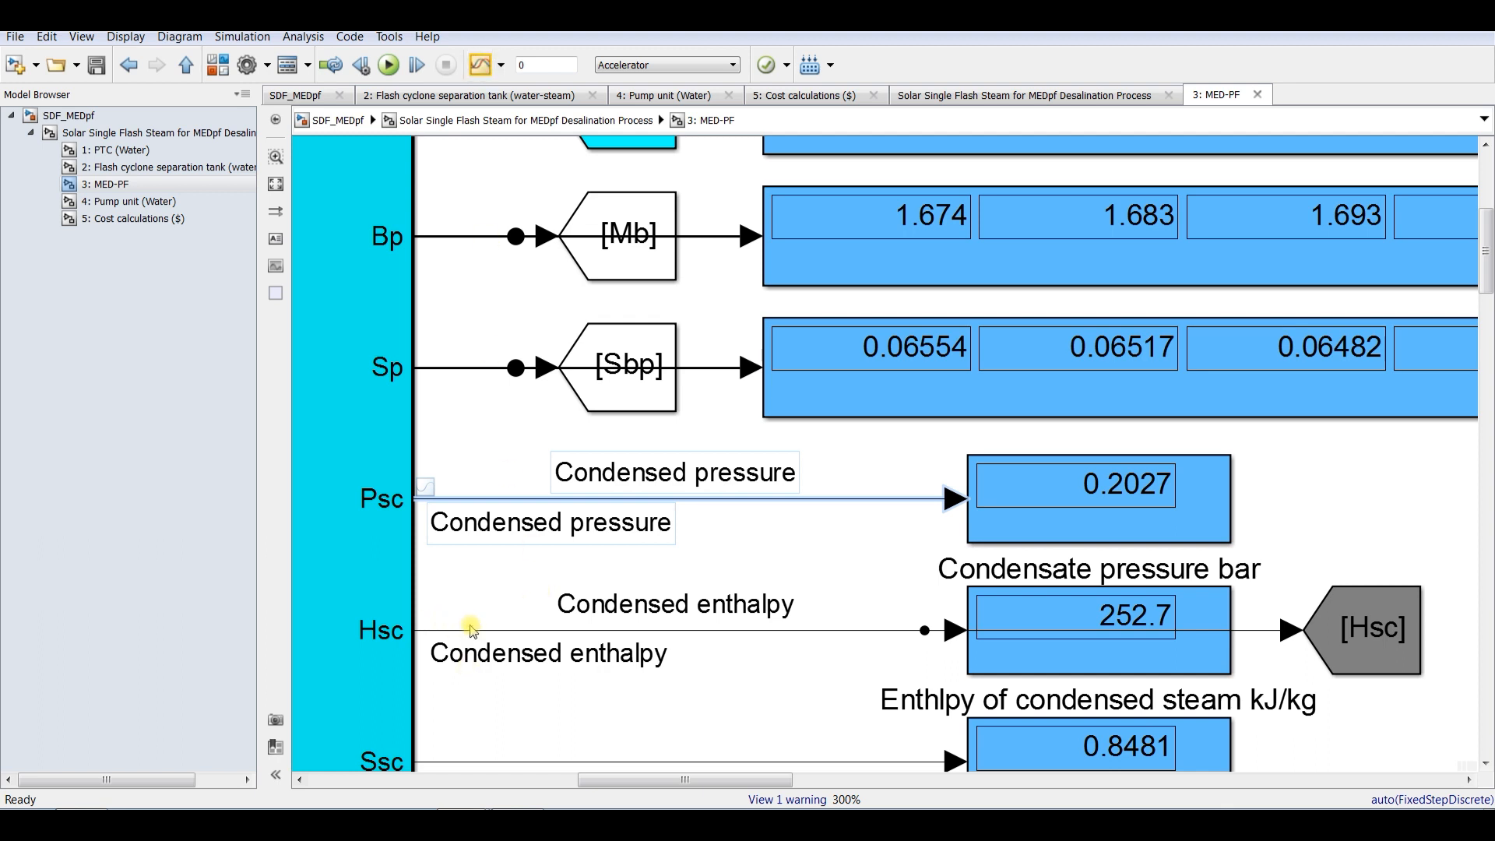
Stream the condensed enthalpy signal from the MED-PF unit's Hsc output to the Simulation Data Inspector.
click(476, 630)
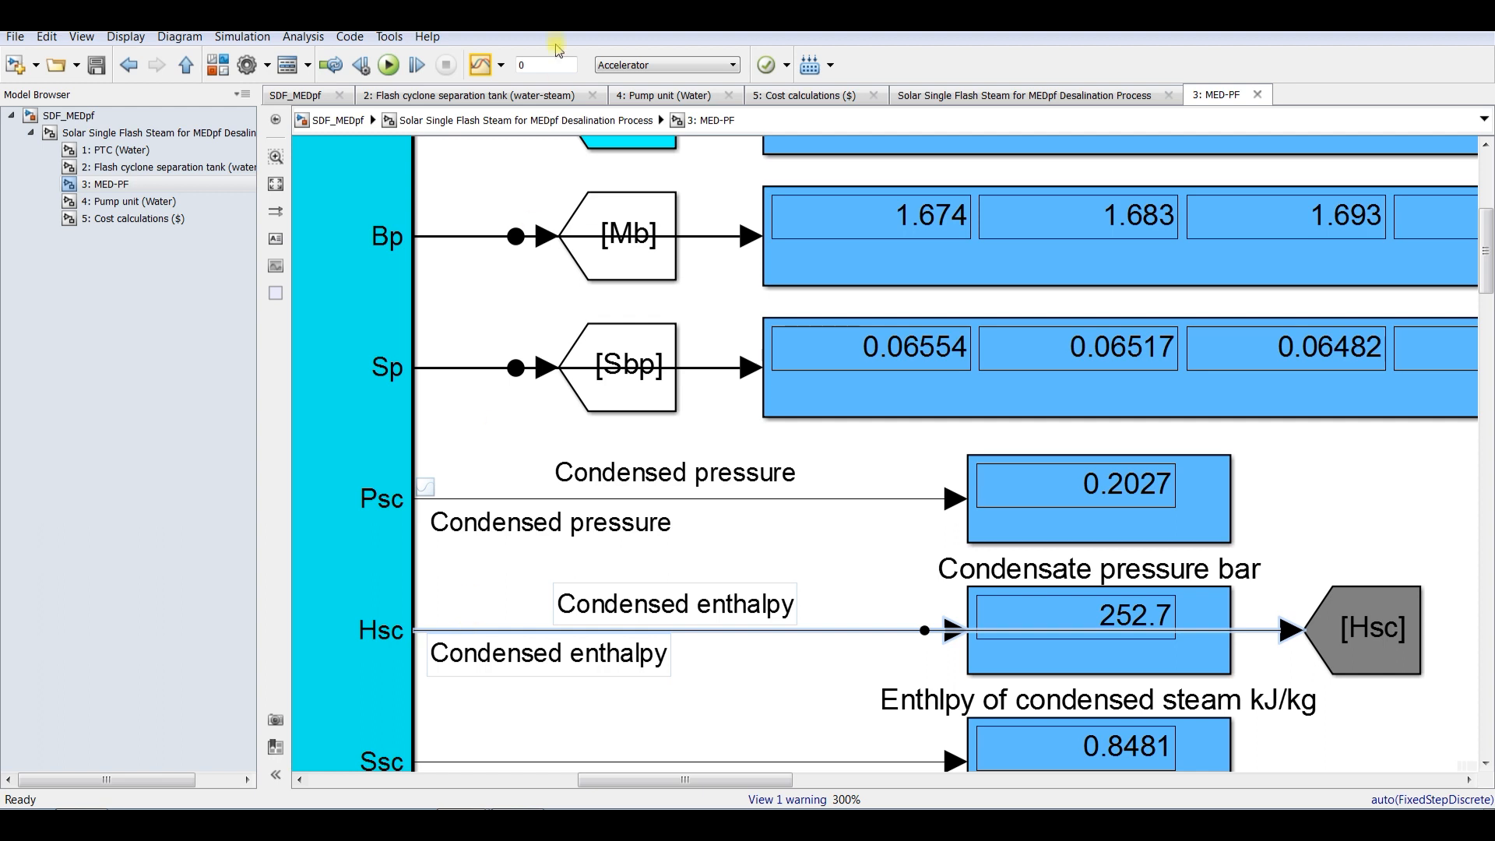
click(501, 66)
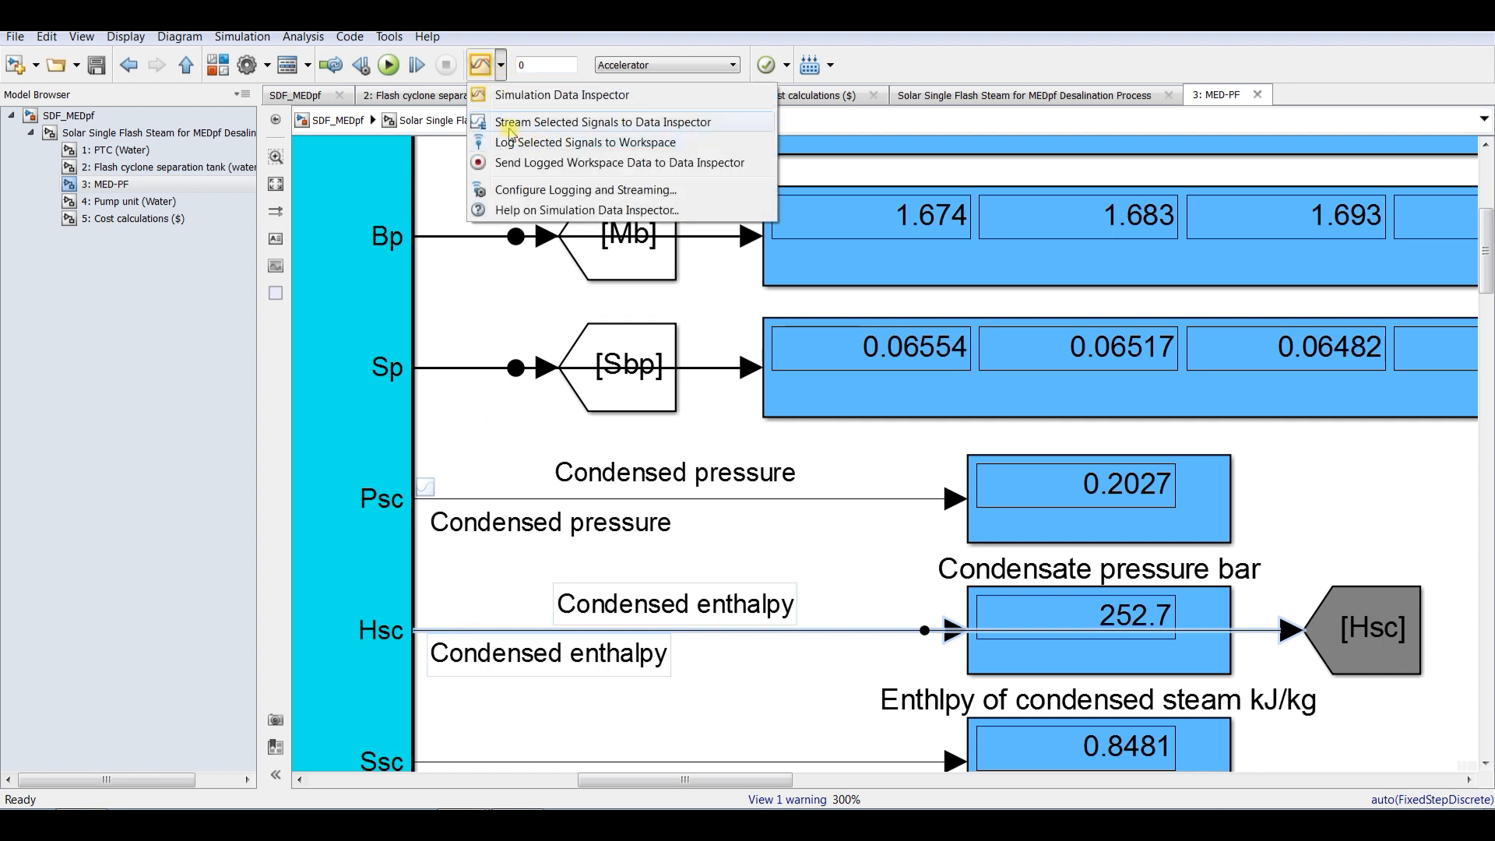
click(521, 124)
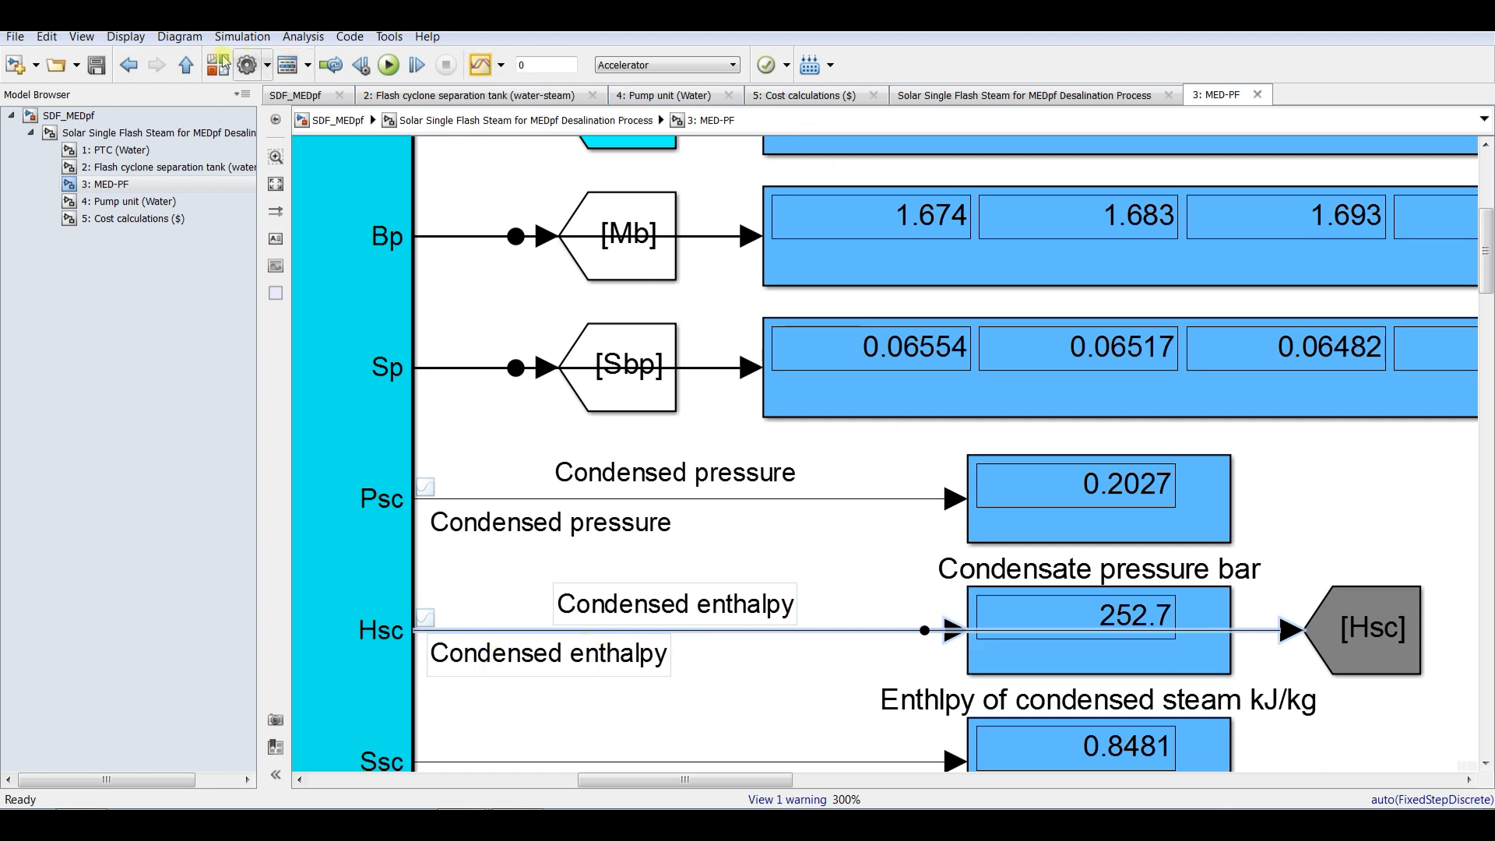
Set the simulation stop time to inf and save the model.
click(98, 66)
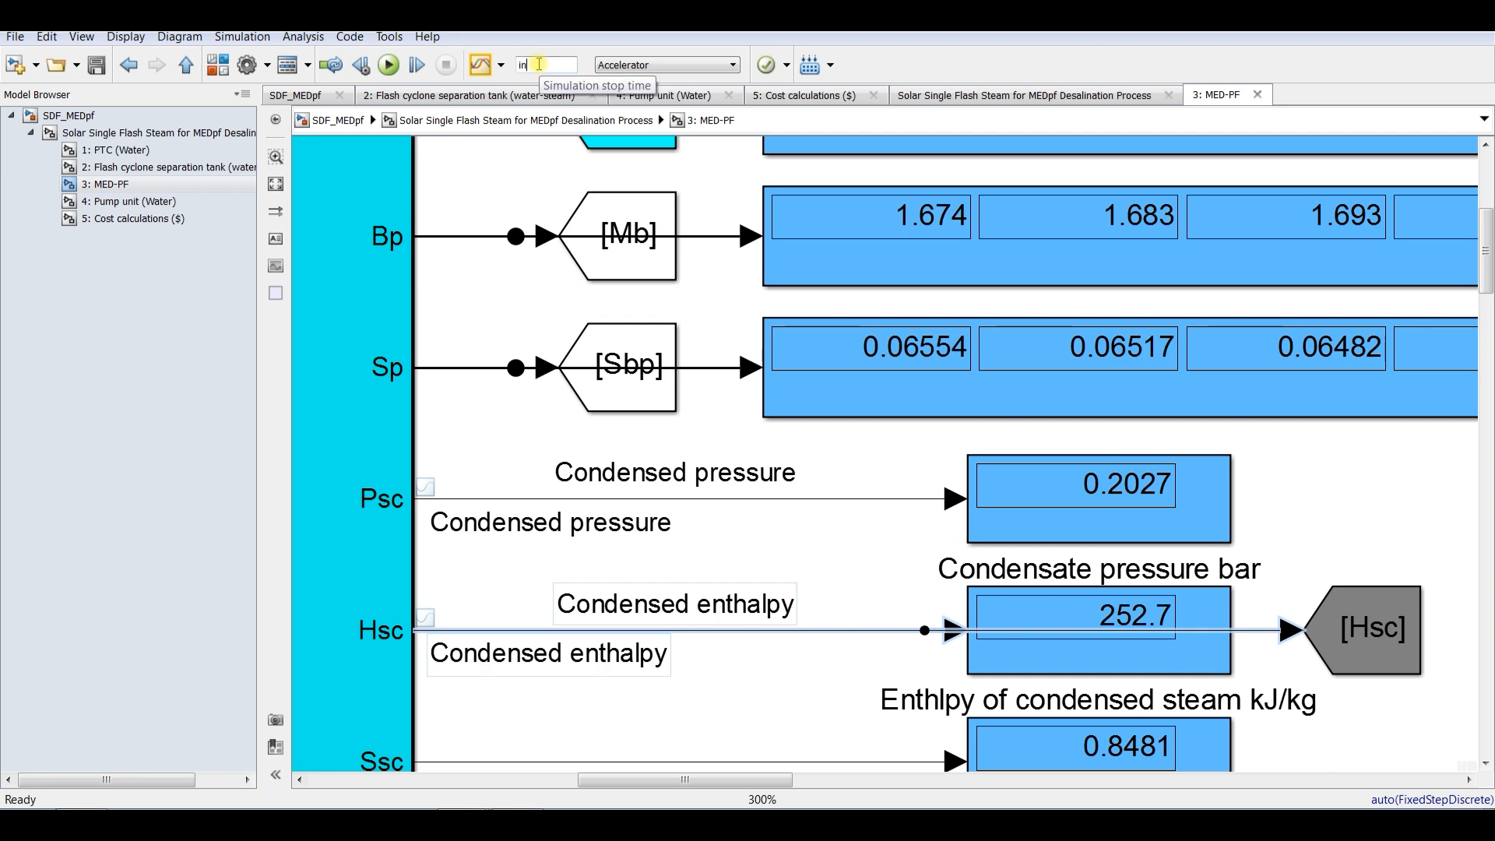
click(98, 67)
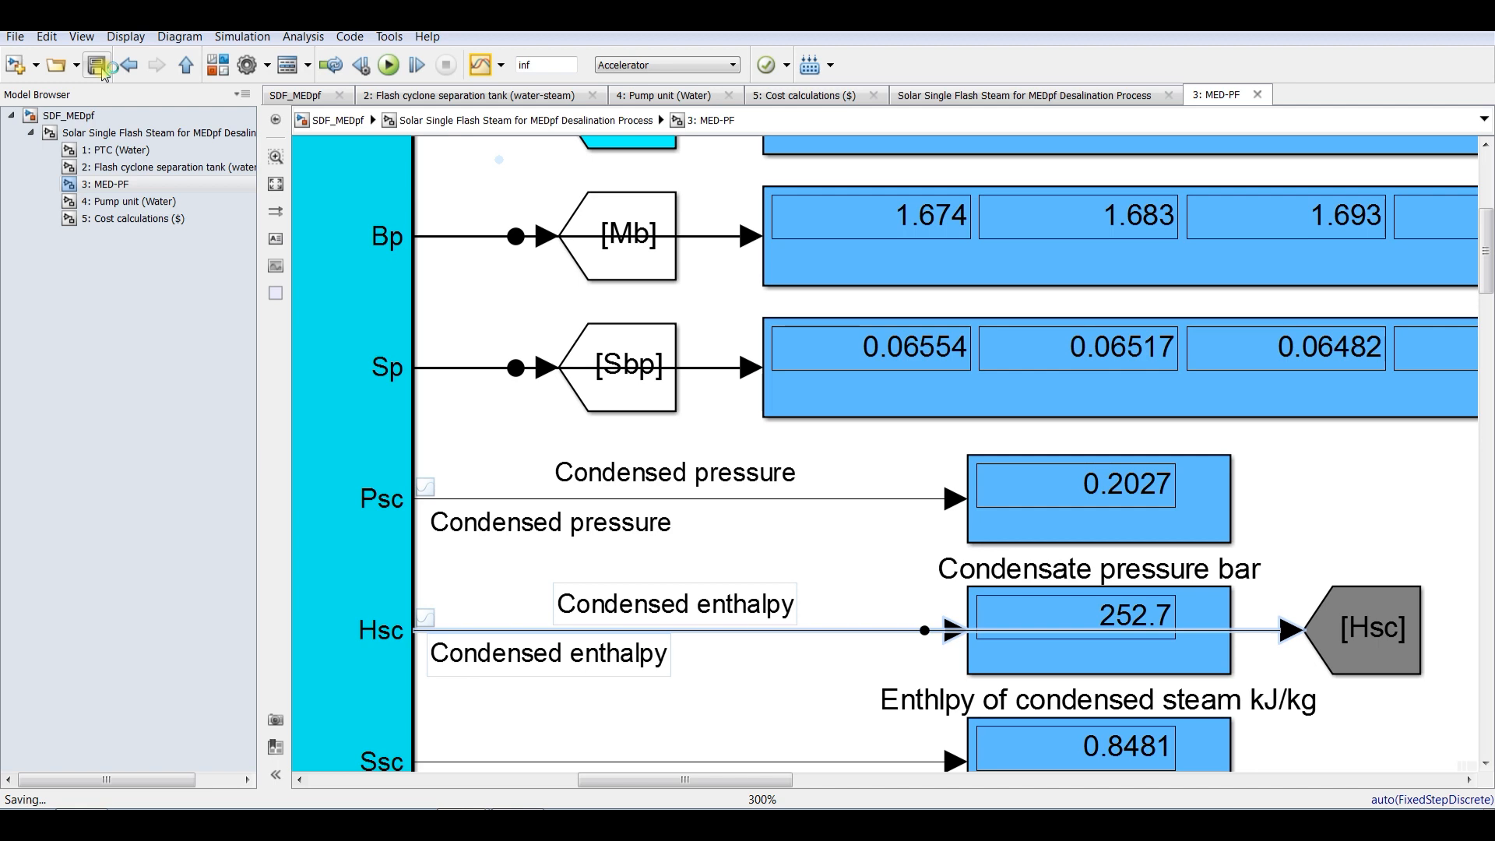
Open the MED-PF block parameters from the Solar Single Flash Steam subsystem and return to the MED-PF subsystem's output displays.
click(158, 134)
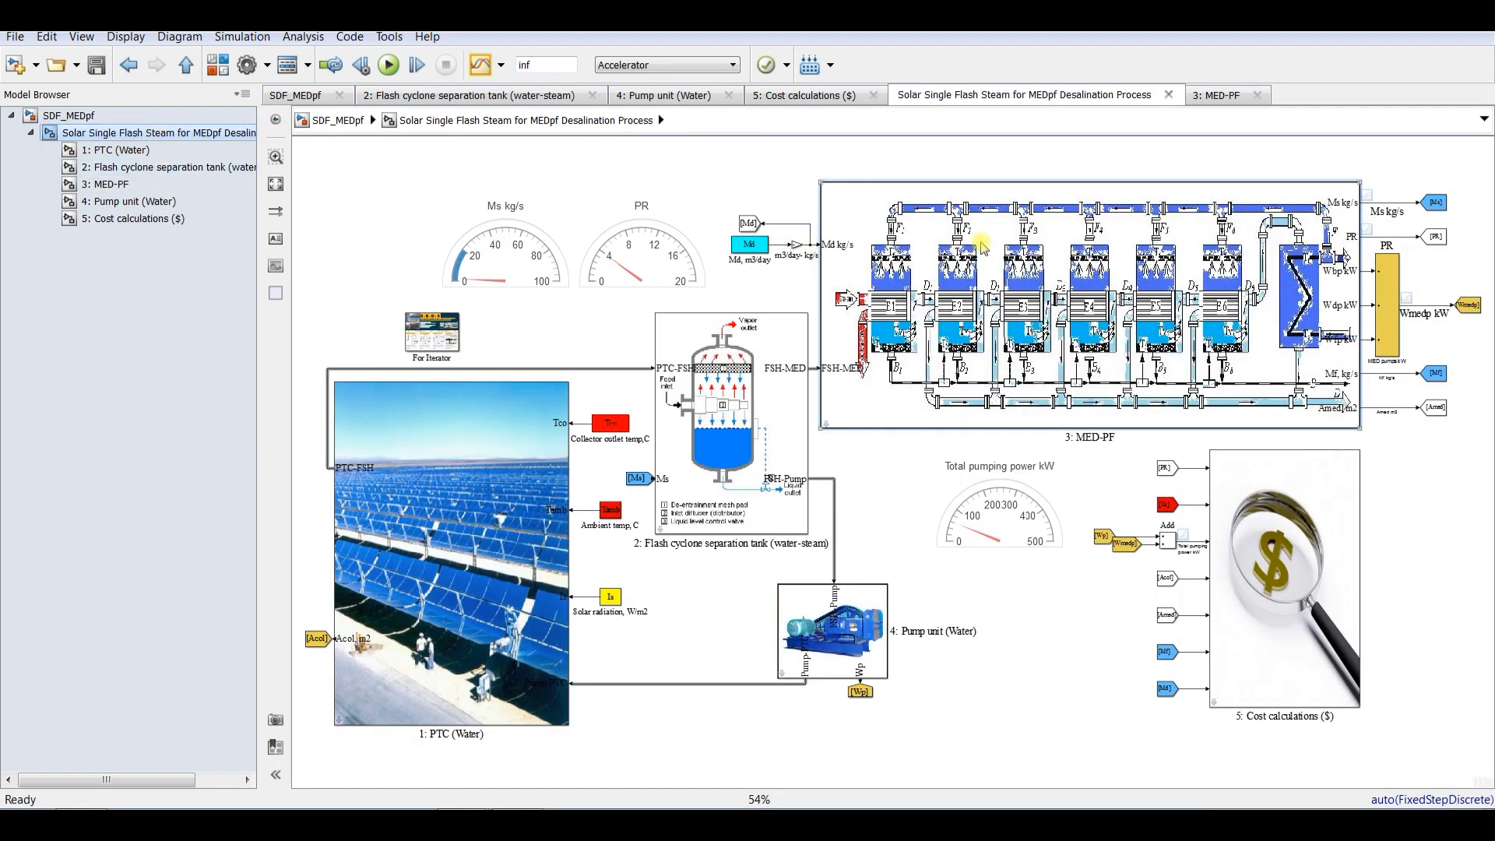
double_click(983, 248)
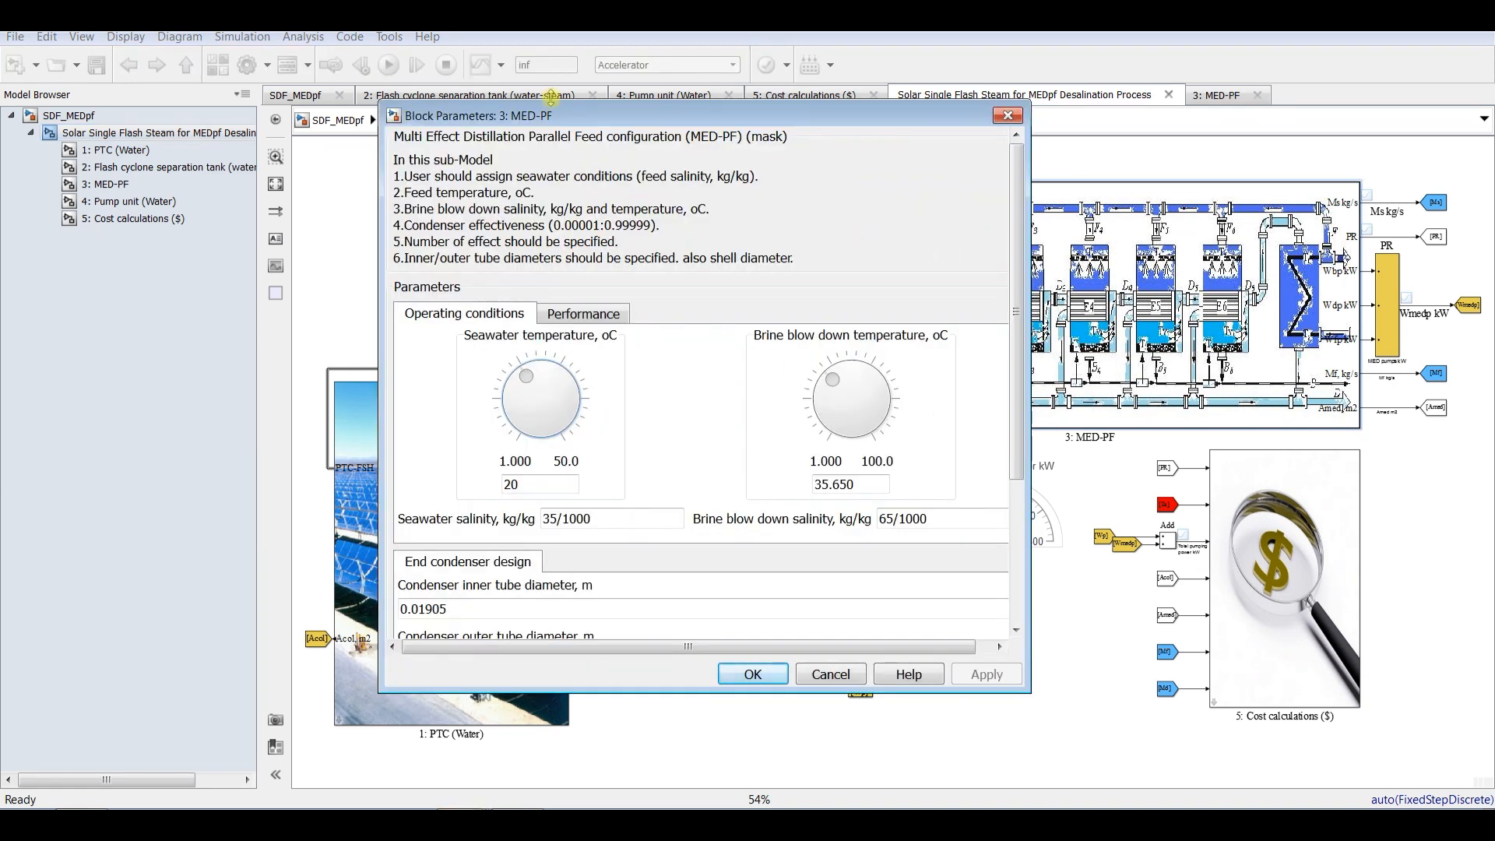
click(115, 185)
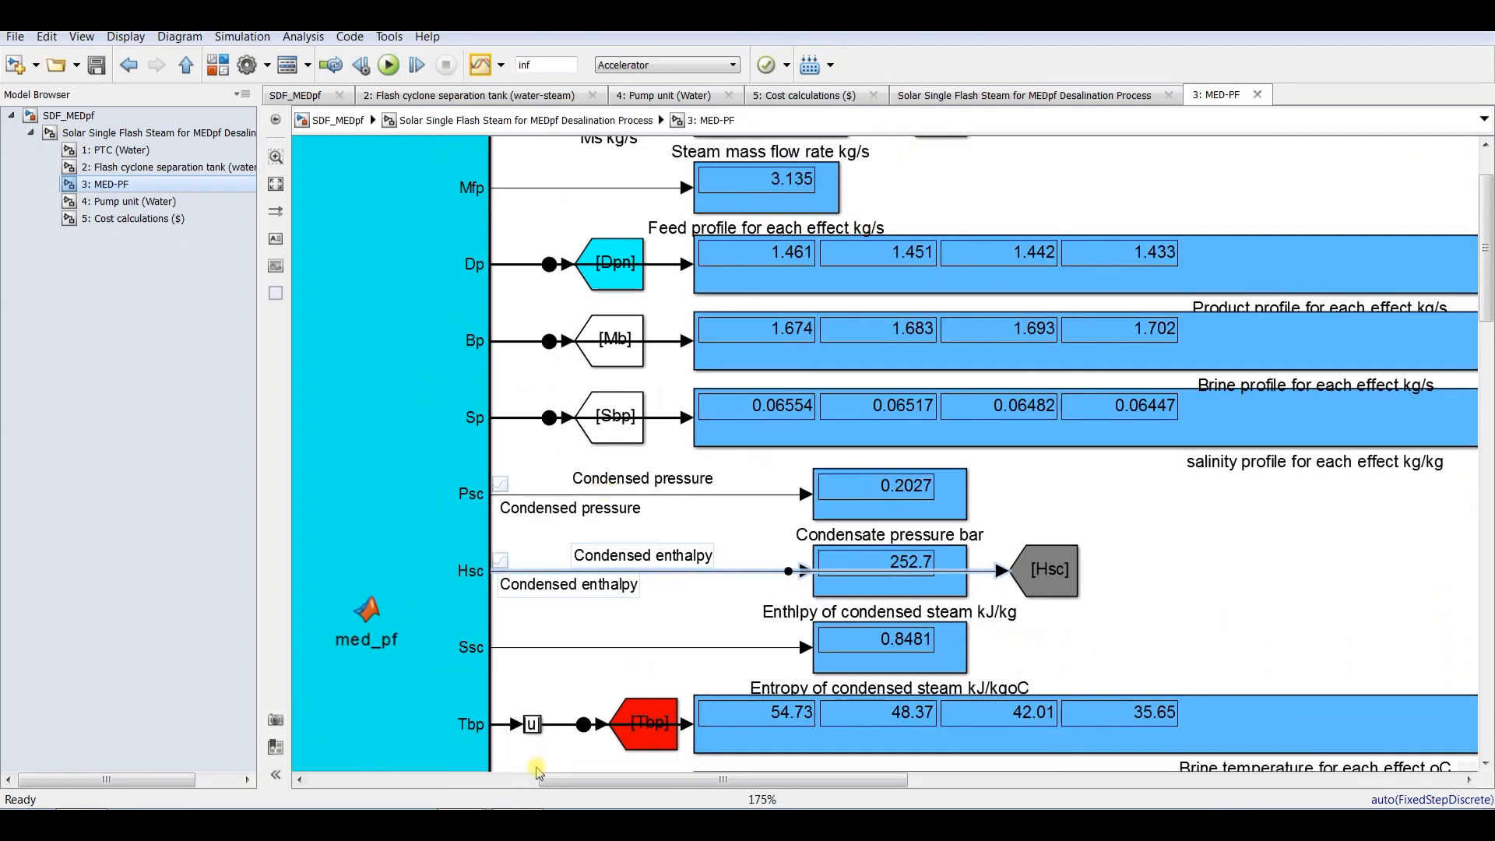
click(462, 824)
click(463, 756)
Start the simulation and place the MED-PF block parameters dialog beside the subsystem's output displays.
click(389, 66)
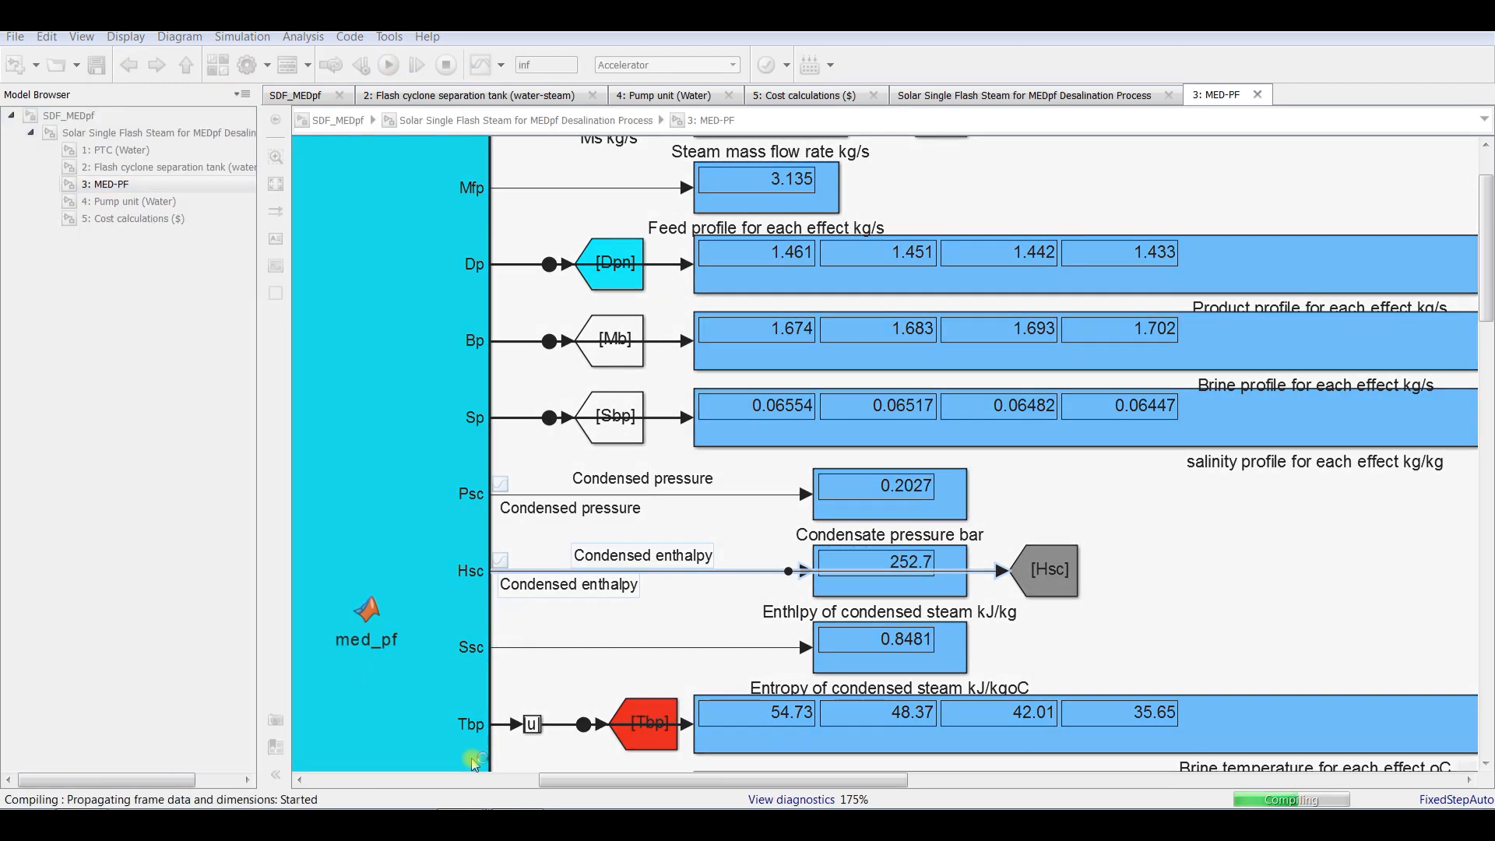
click(463, 824)
click(458, 788)
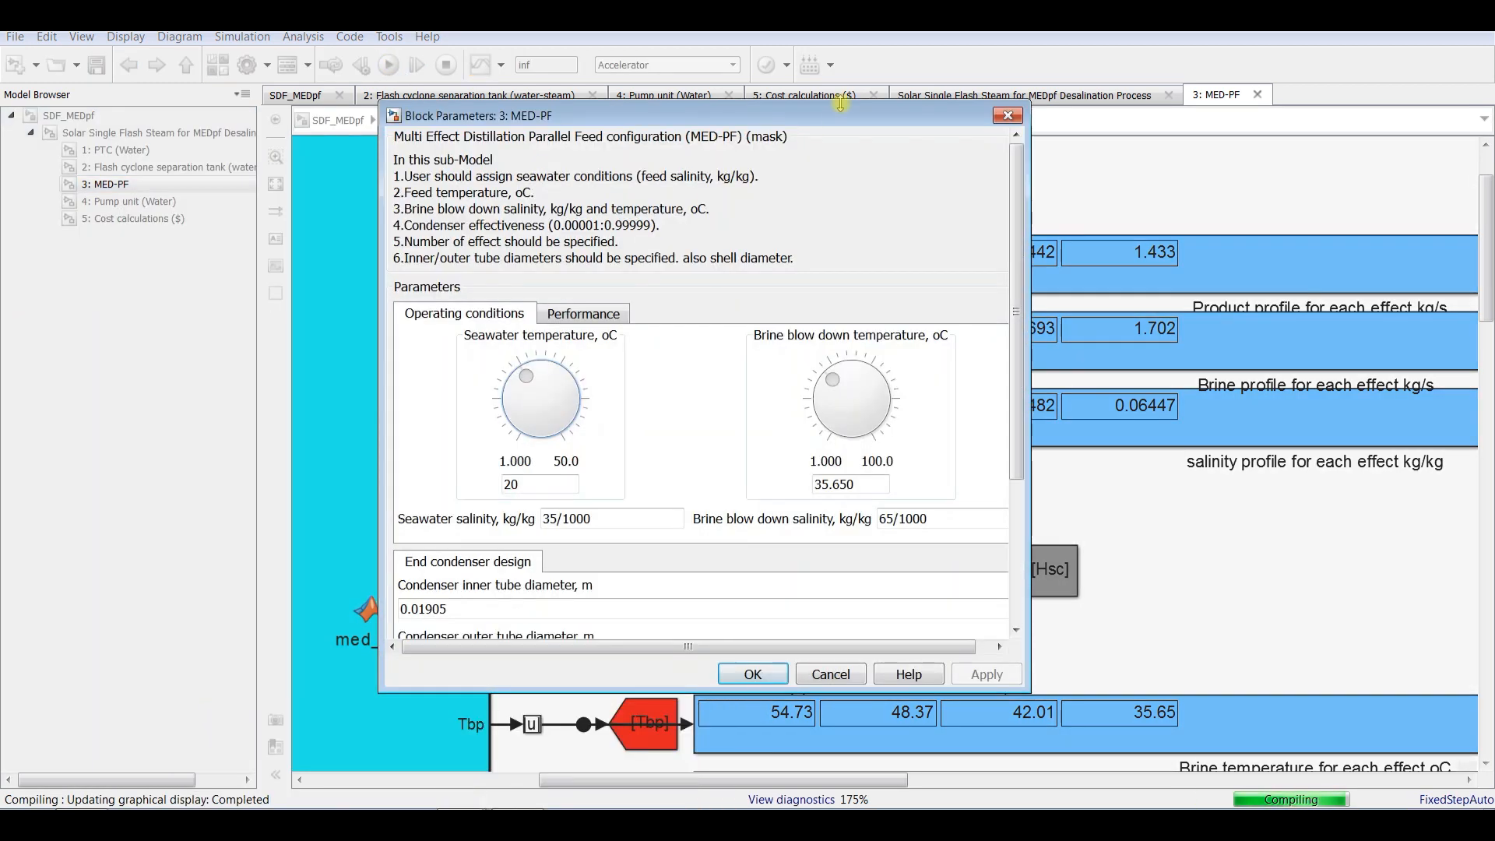
drag(825, 109, 462, 62)
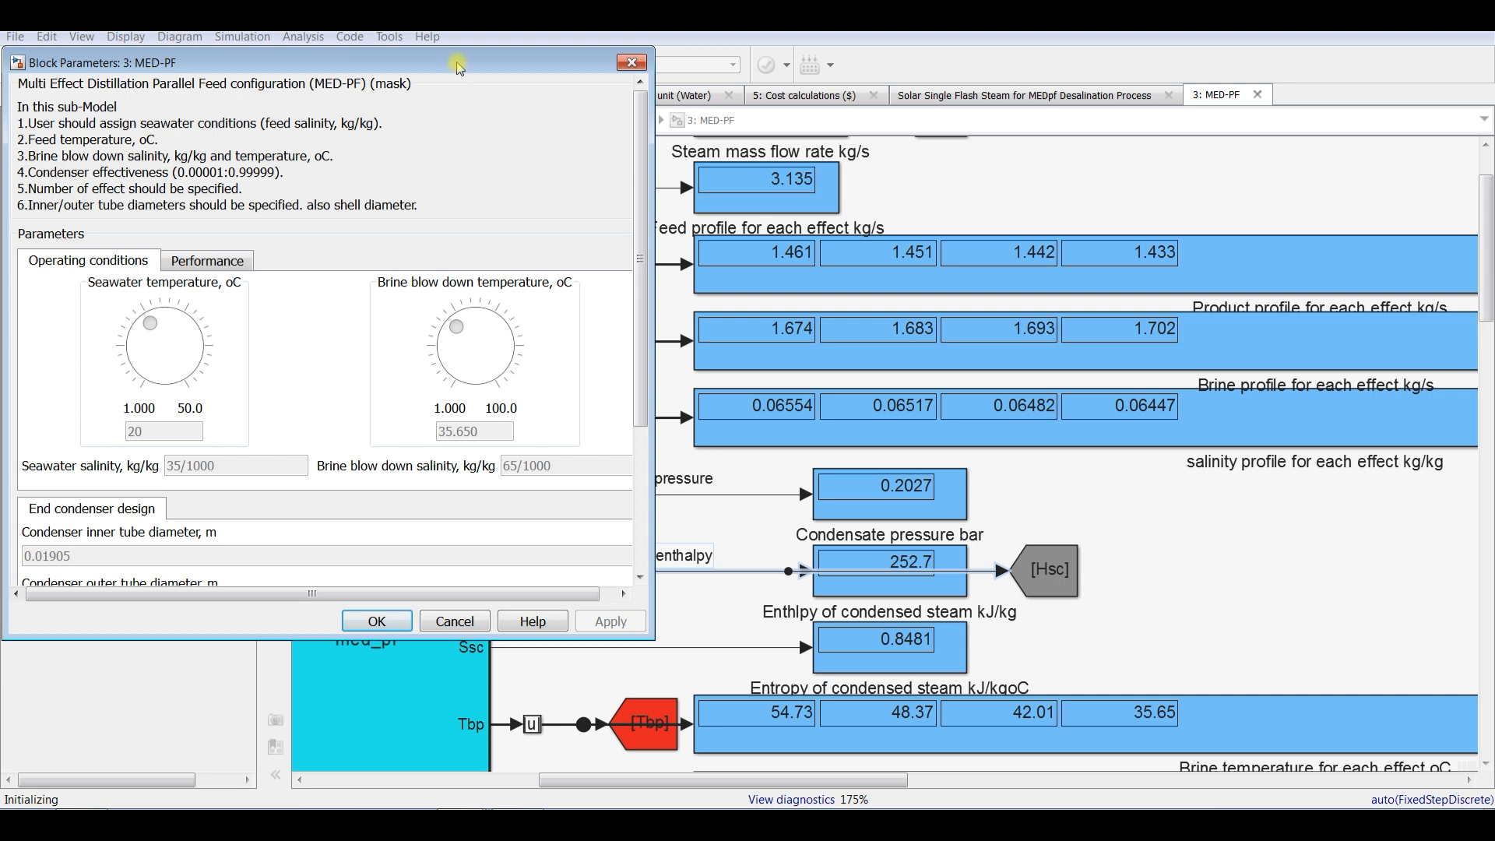
drag(459, 63, 515, 56)
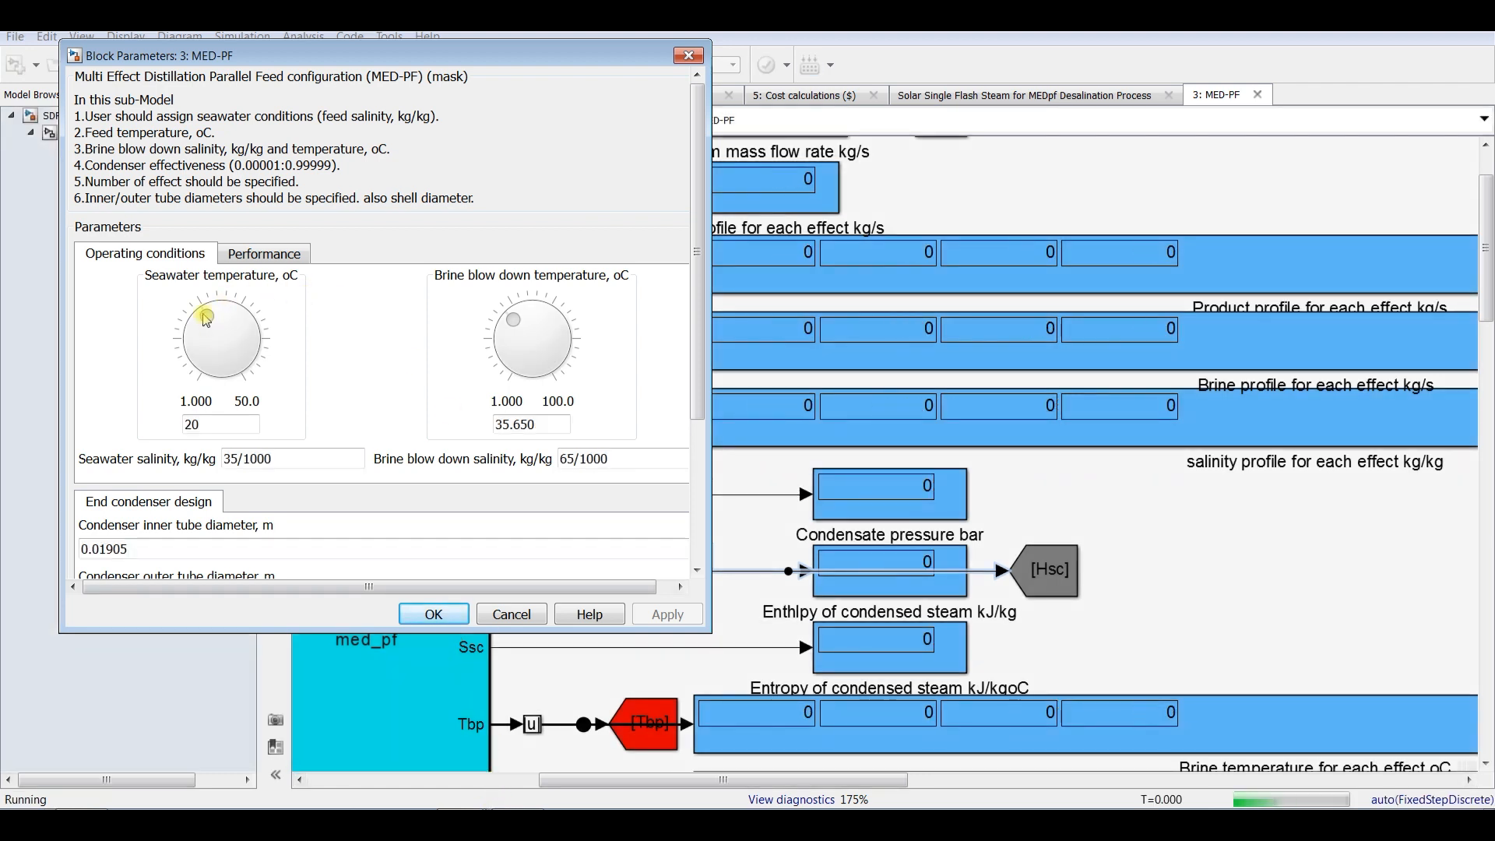
Move the MED-PF parameters dialog clear of the output displays and set the seawater temperature to 21.09 °C.
drag(434, 53, 393, 50)
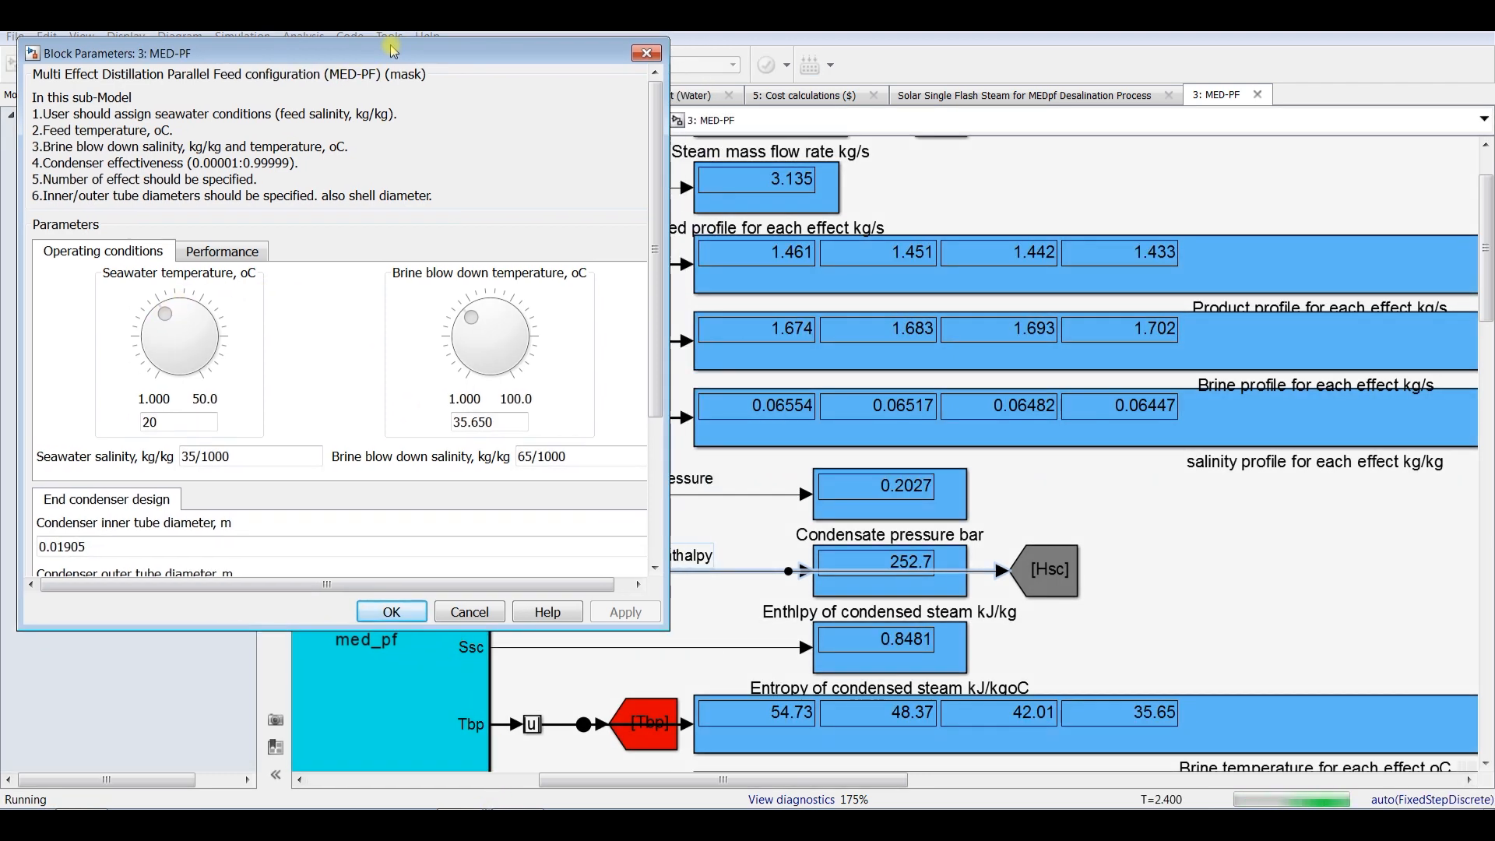
click(170, 319)
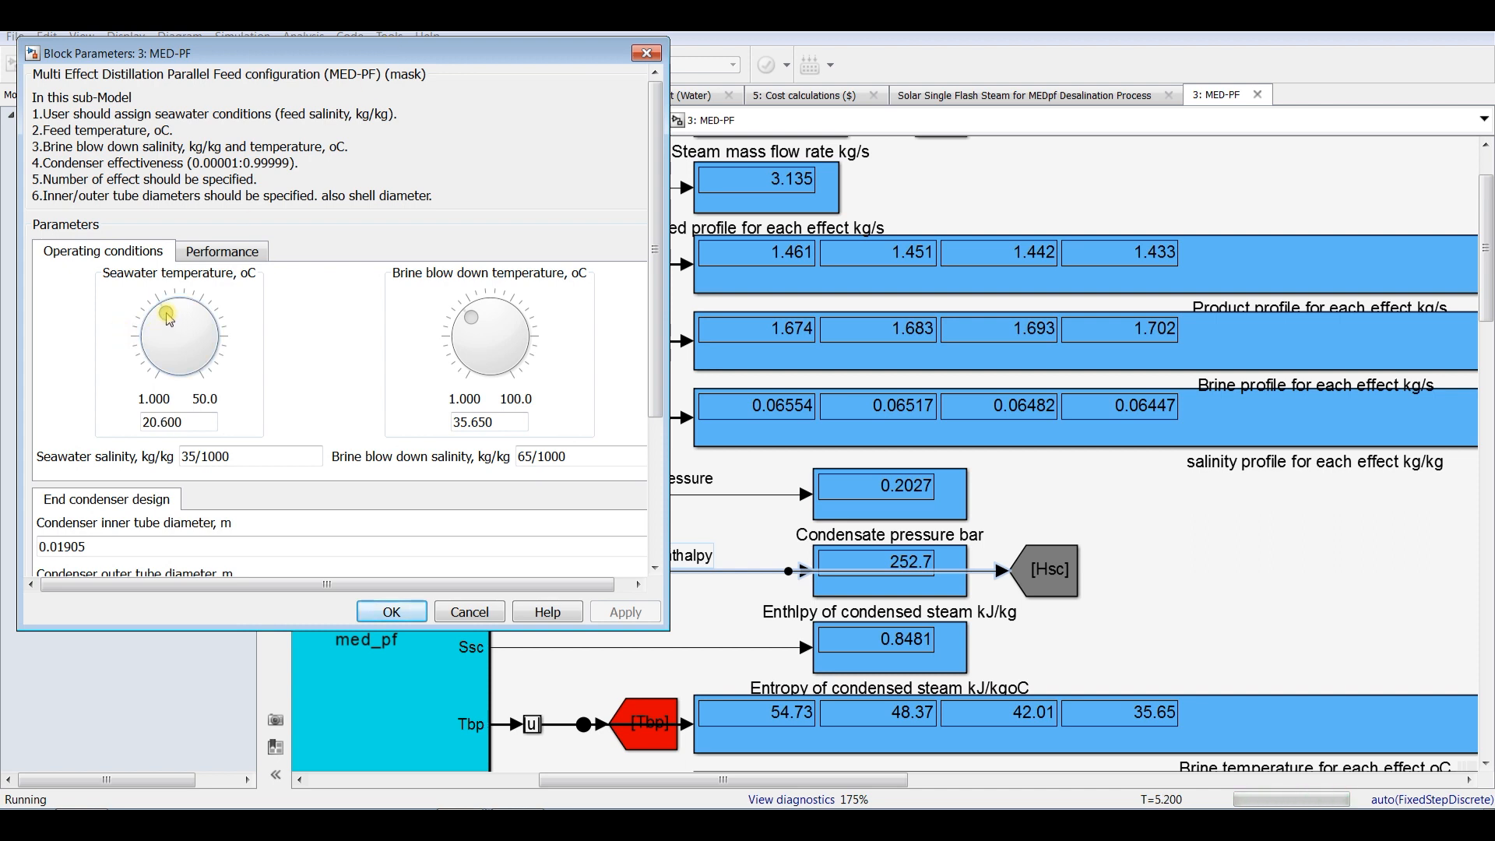
drag(167, 313, 168, 313)
key(Right)
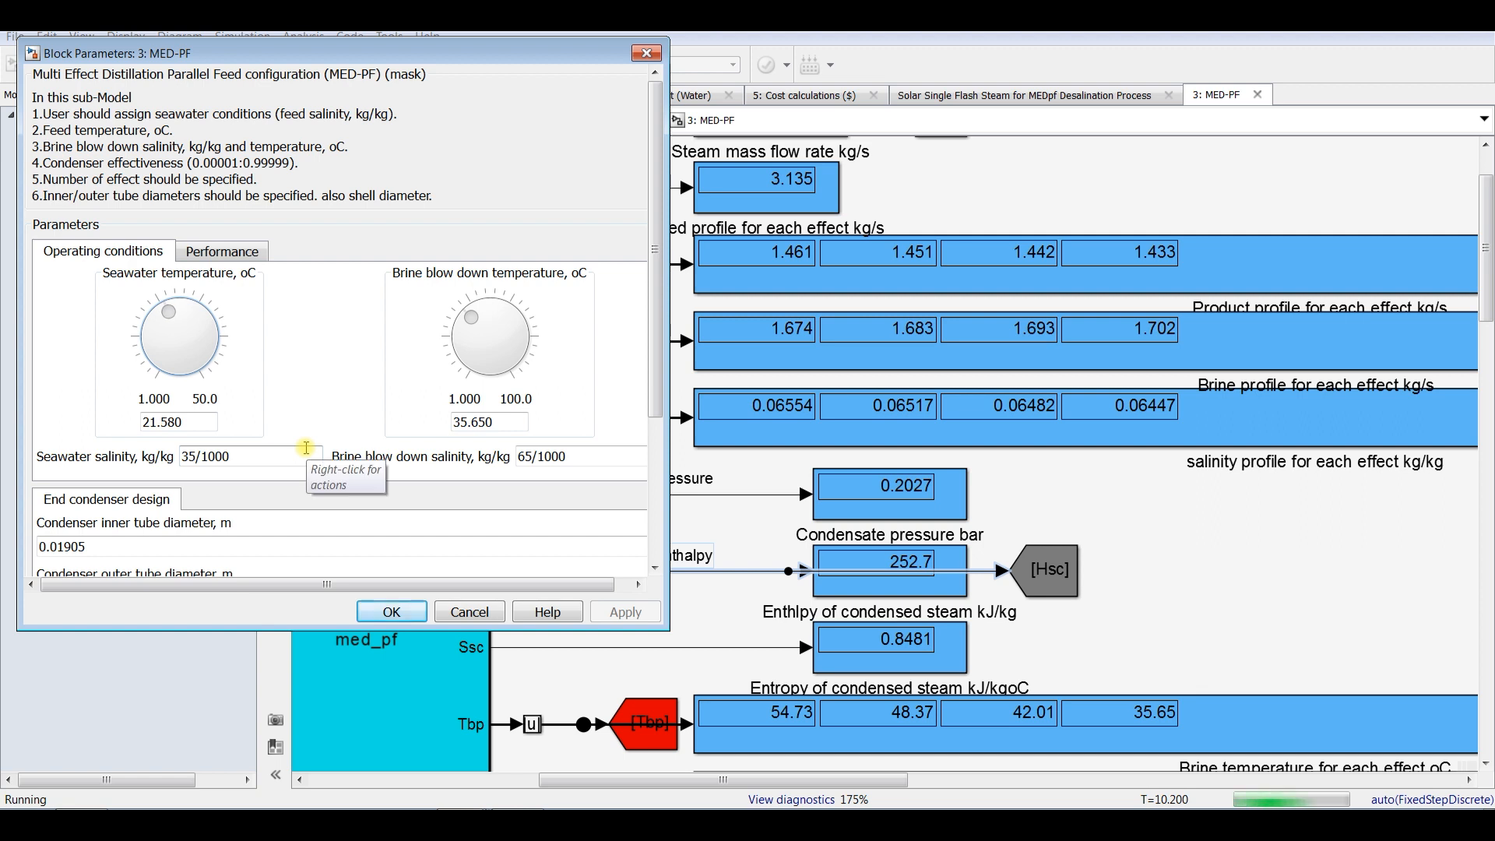
key(Left)
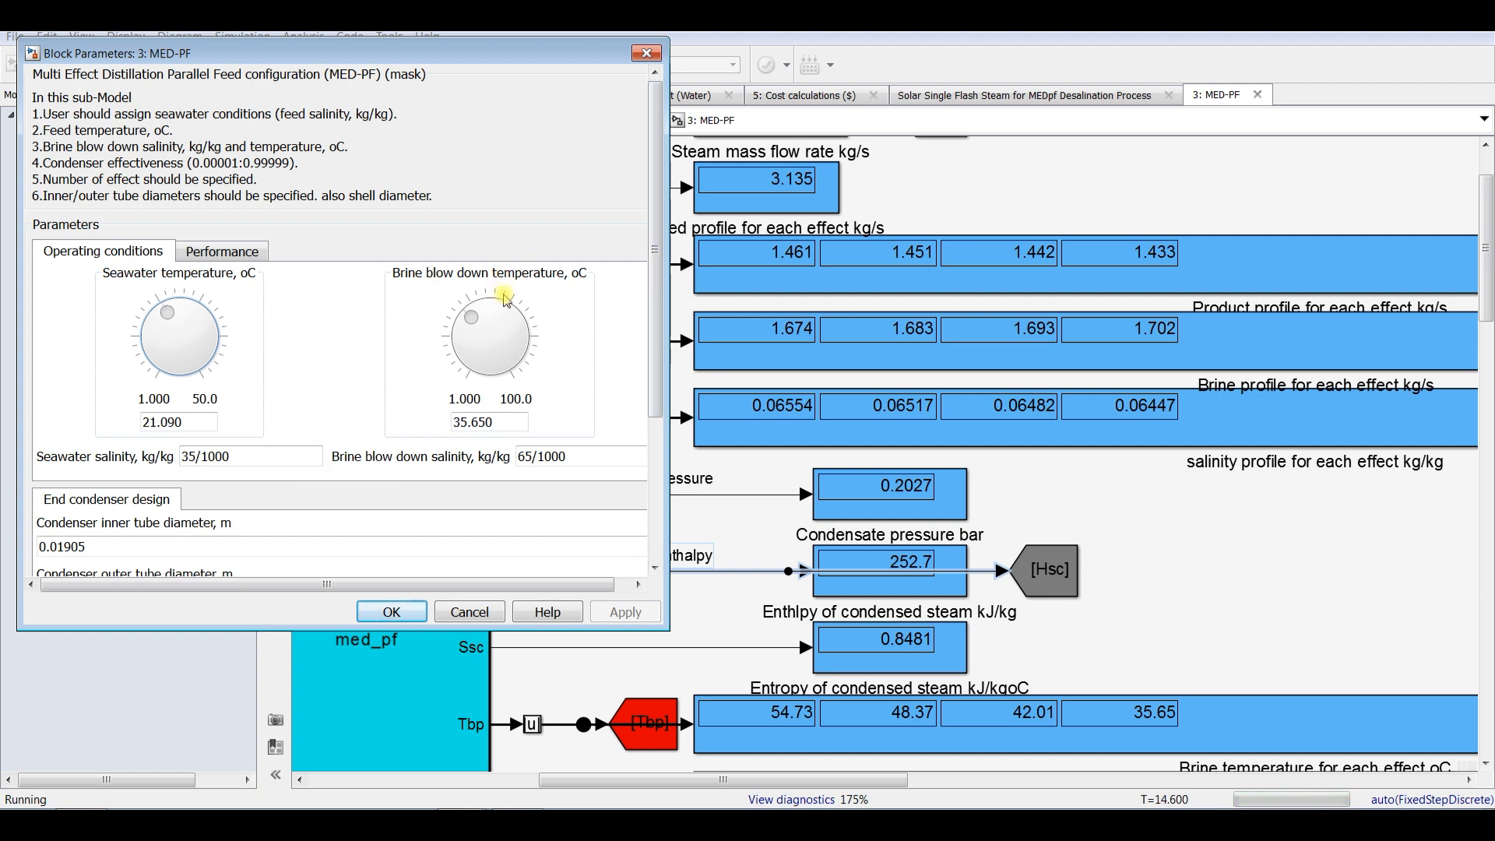
Lower the brine blow down temperature to 34.66 °C and raise it to 37.63 °C while the simulation runs.
click(472, 320)
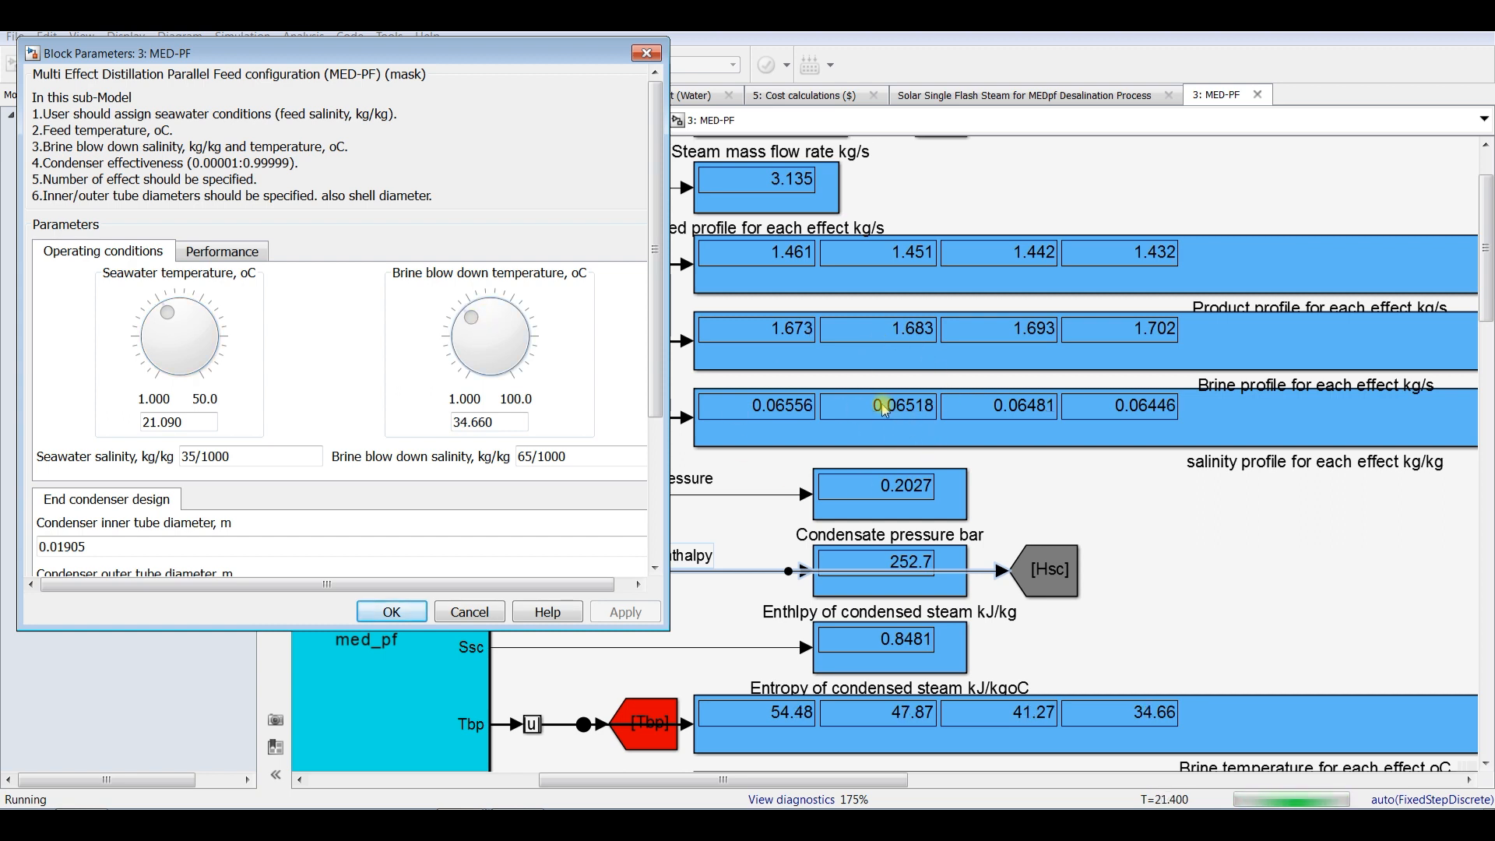
key(Up)
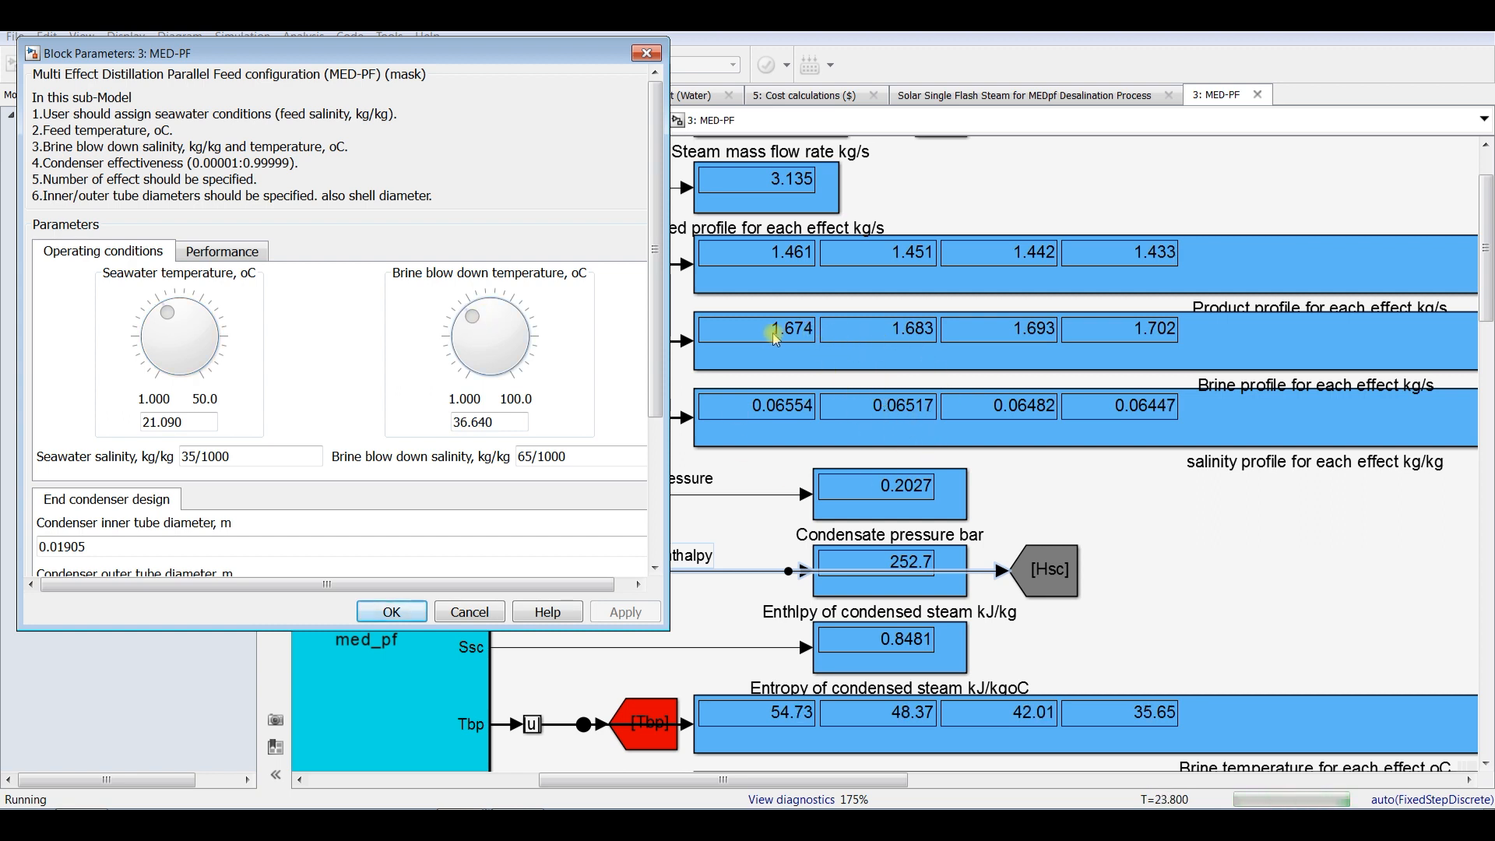
key(Up)
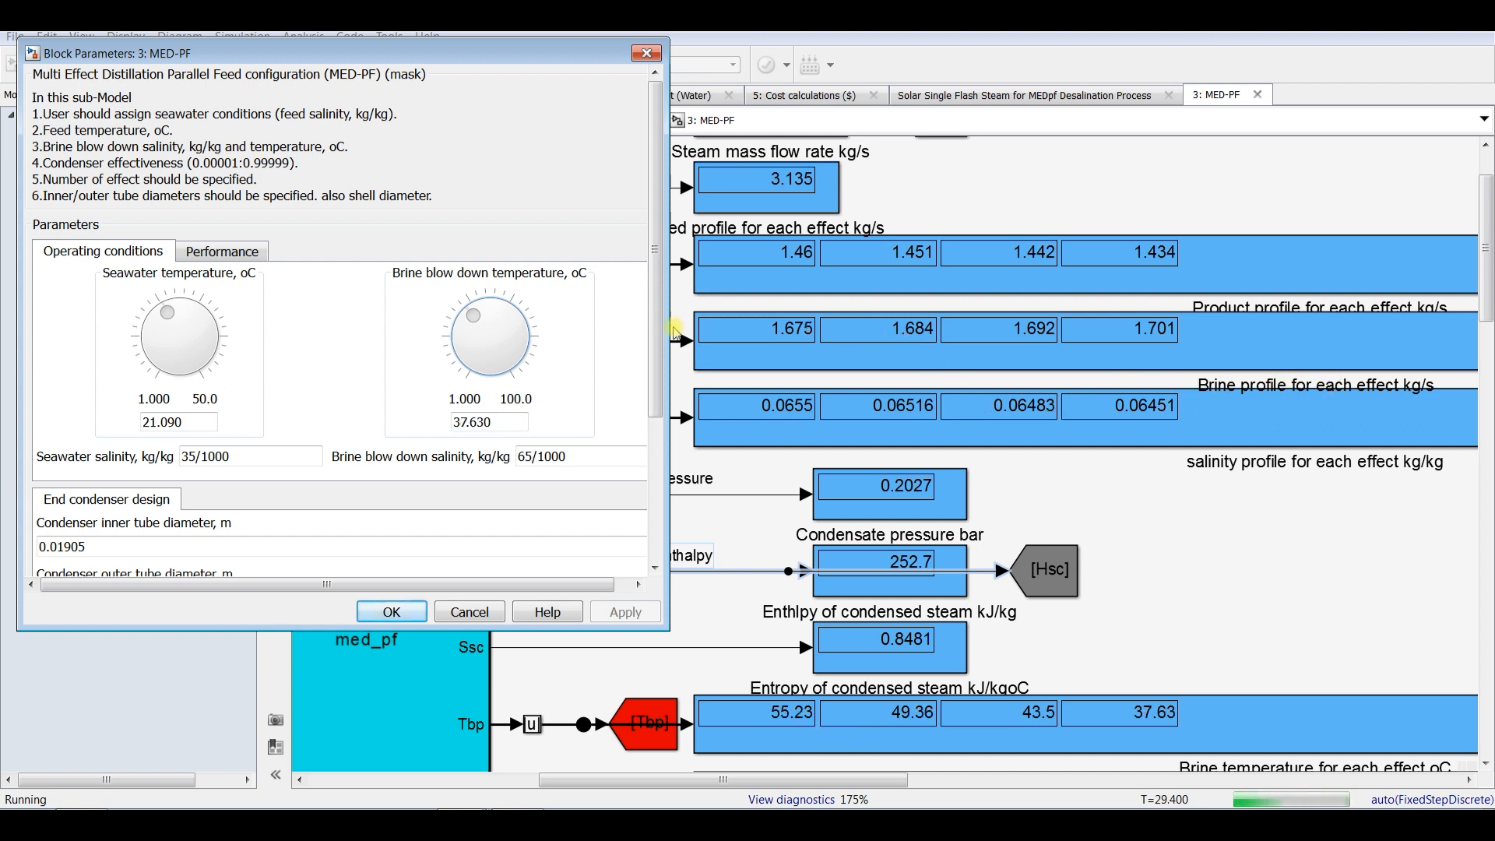
Bring the temperature, gain ratio and area displays beside the MED-PF dialog and raise the brine blow down temperature to 39.61 °C.
drag(1488, 246, 1488, 367)
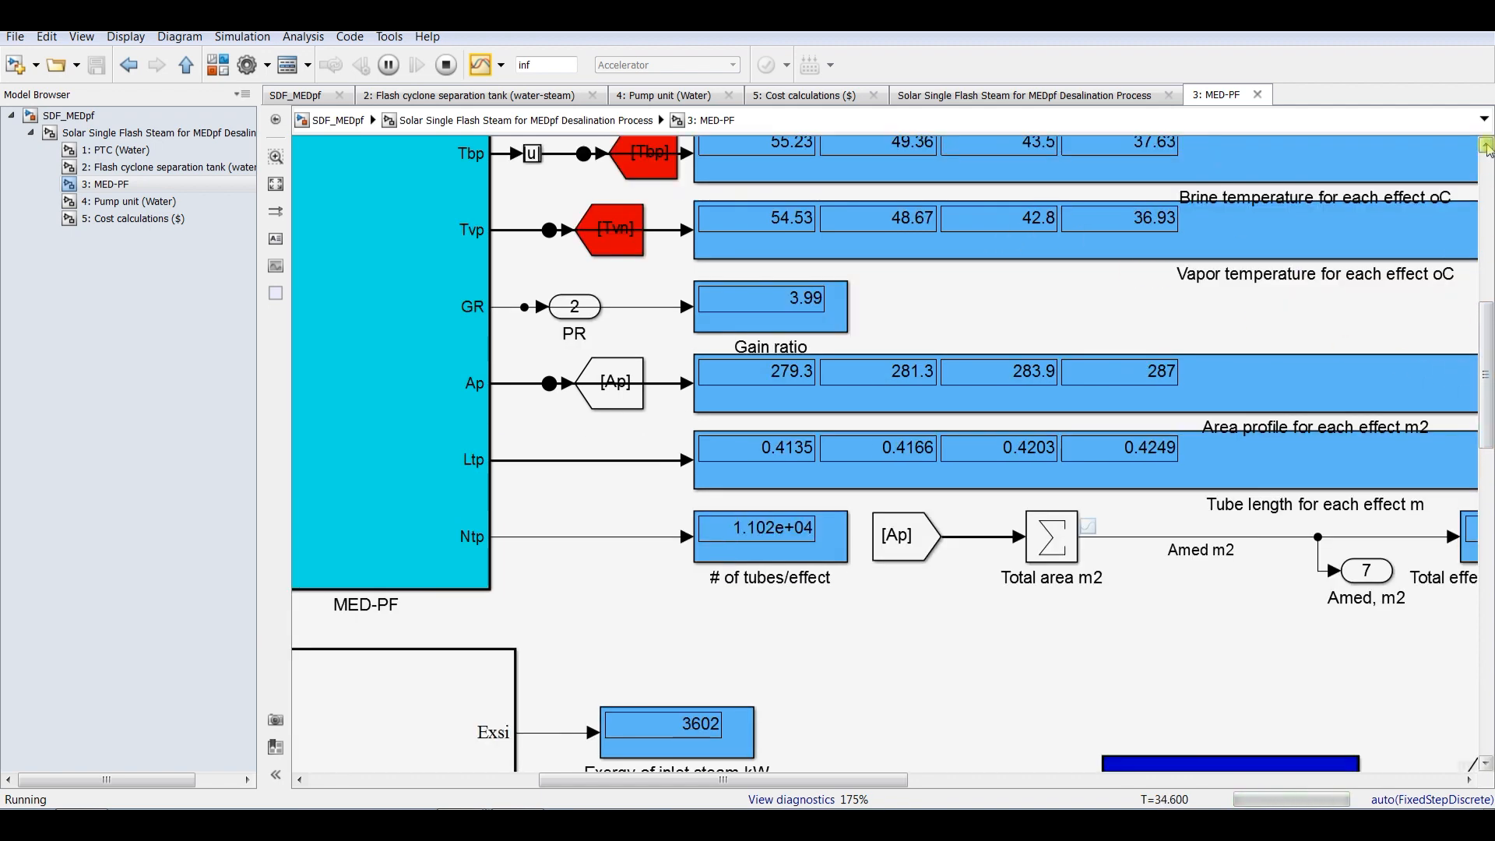
scroll(1346, 240, up, 2)
click(460, 823)
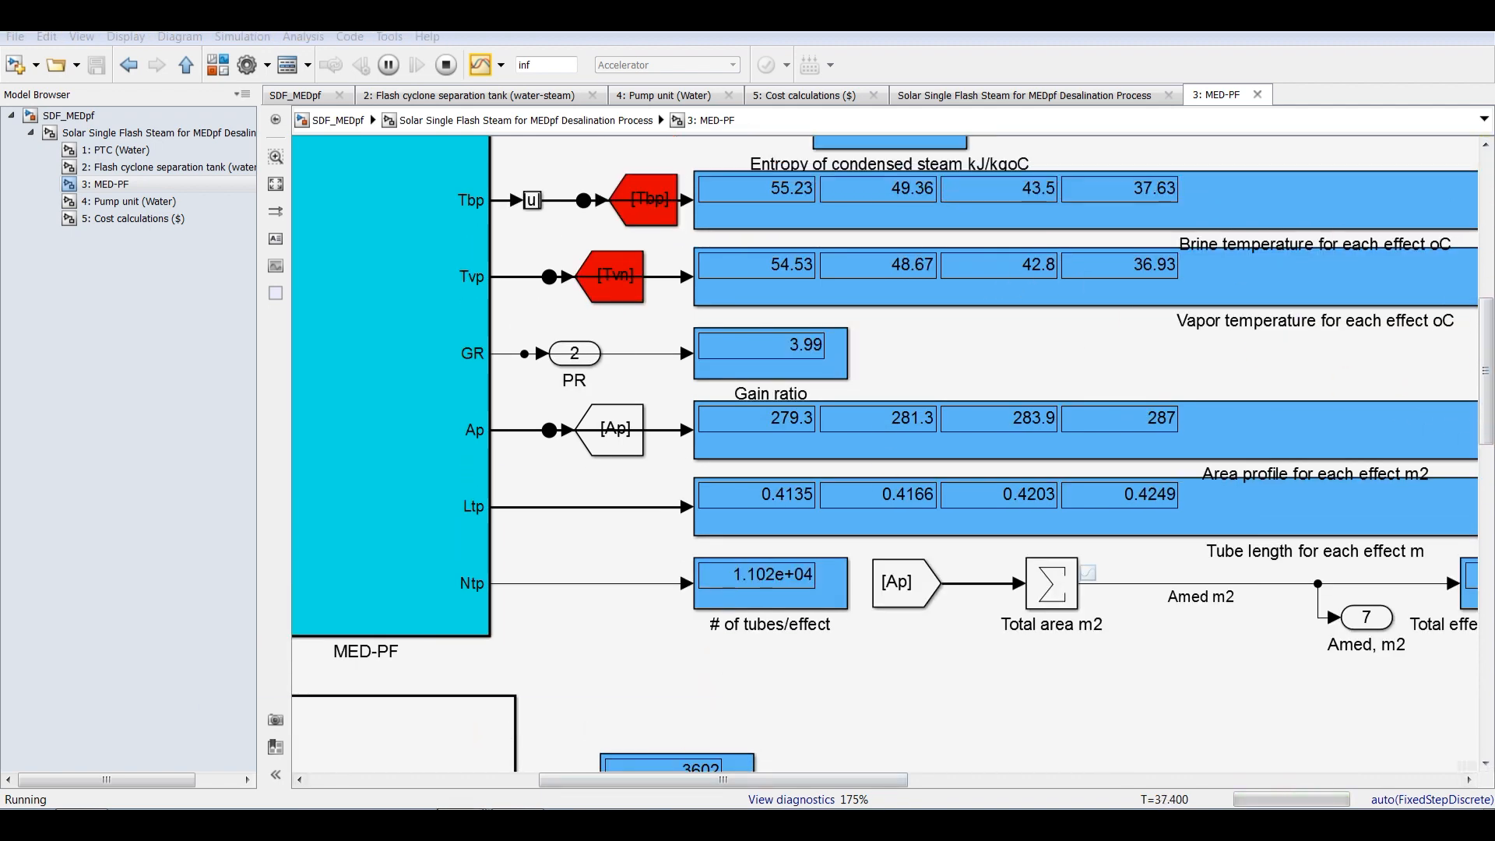
click(450, 789)
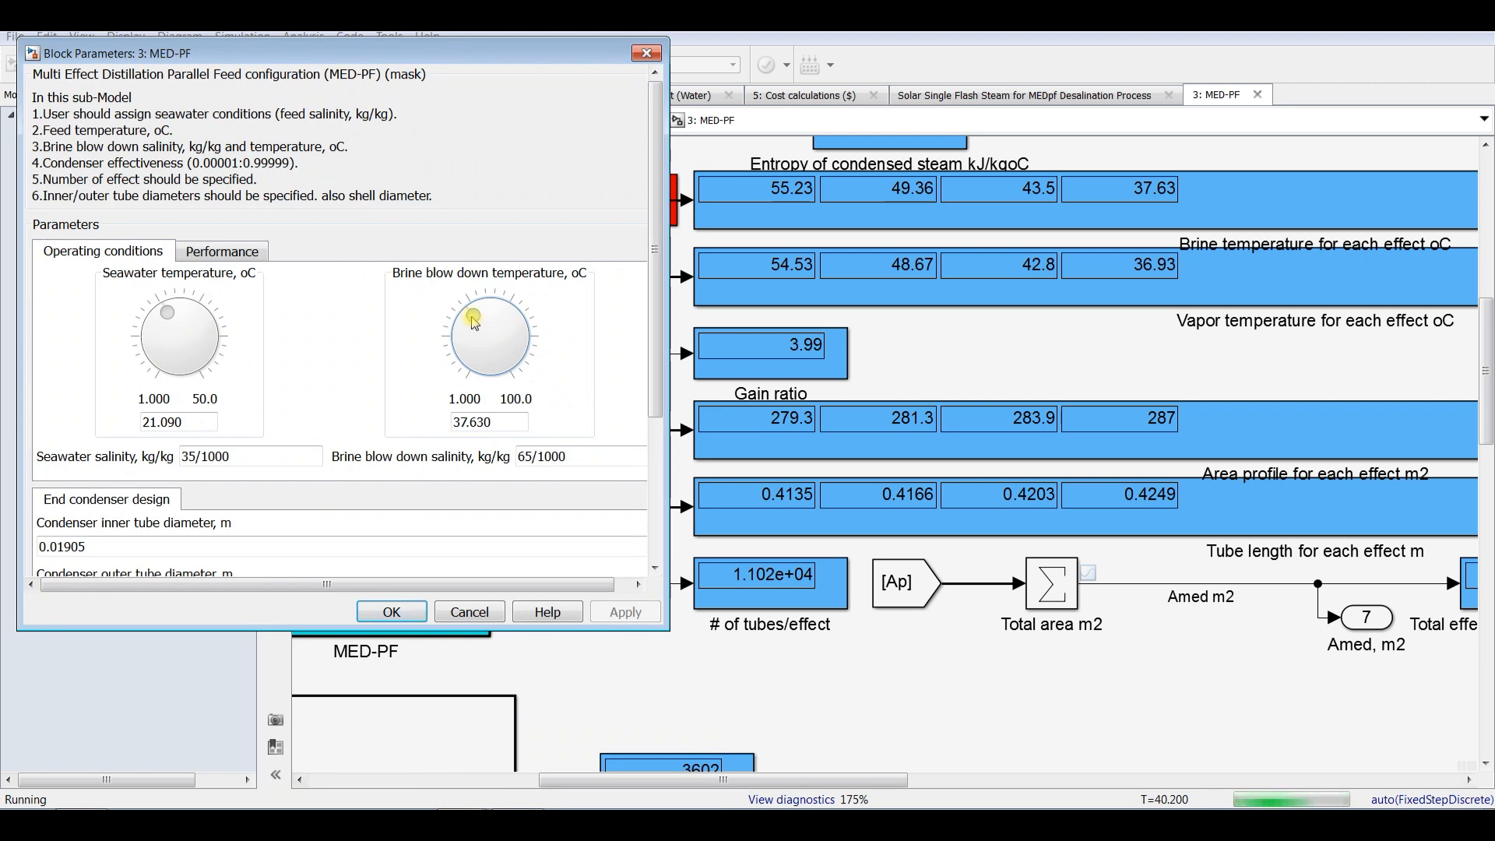
drag(475, 333, 421, 445)
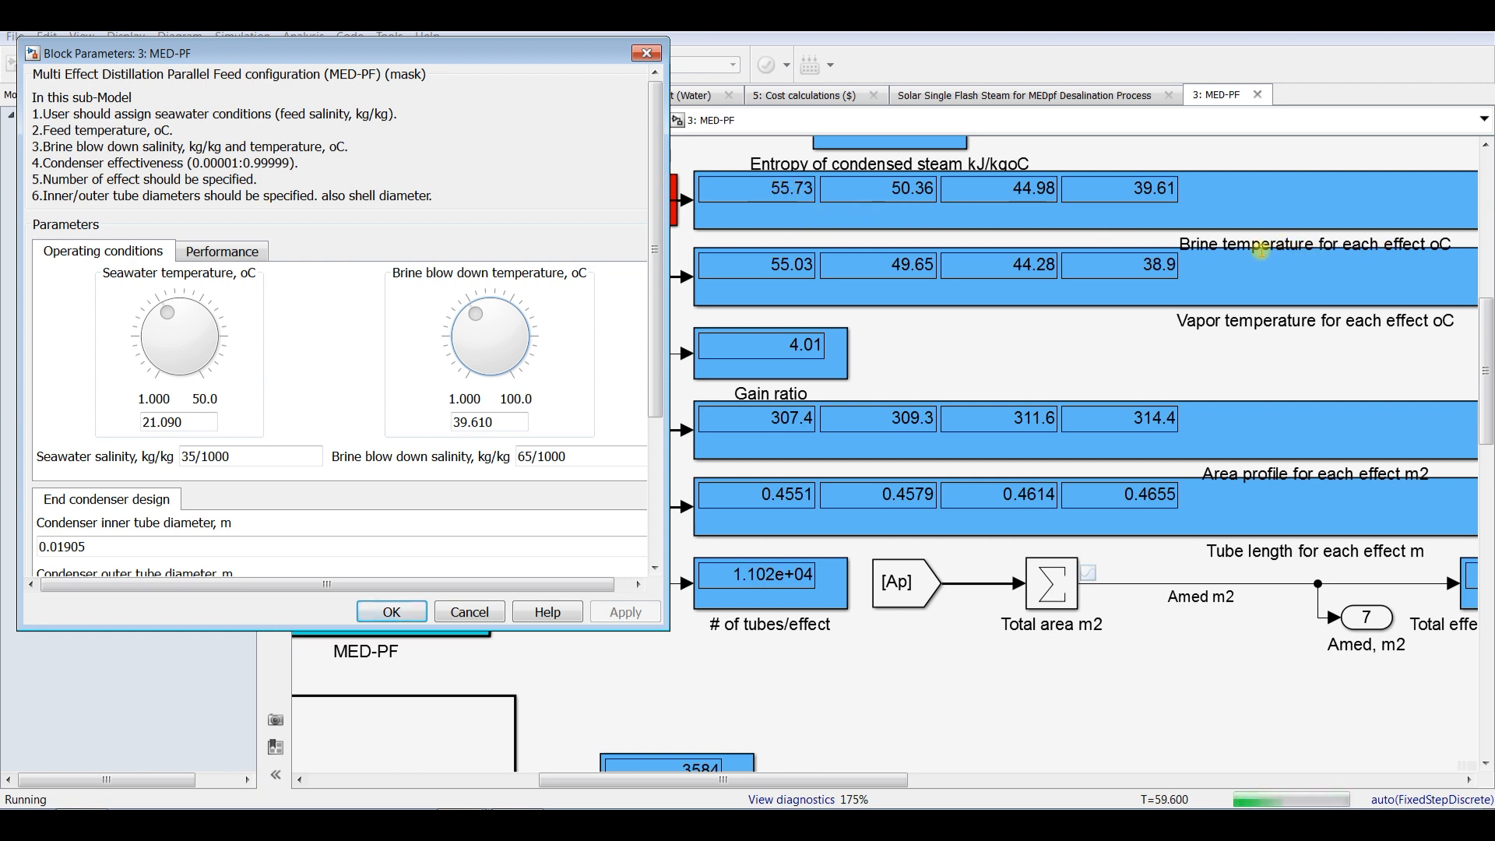
Lower the brine blow down temperature gradually to 33.67 °C and bring it back up to 35.65 °C.
key(Down)
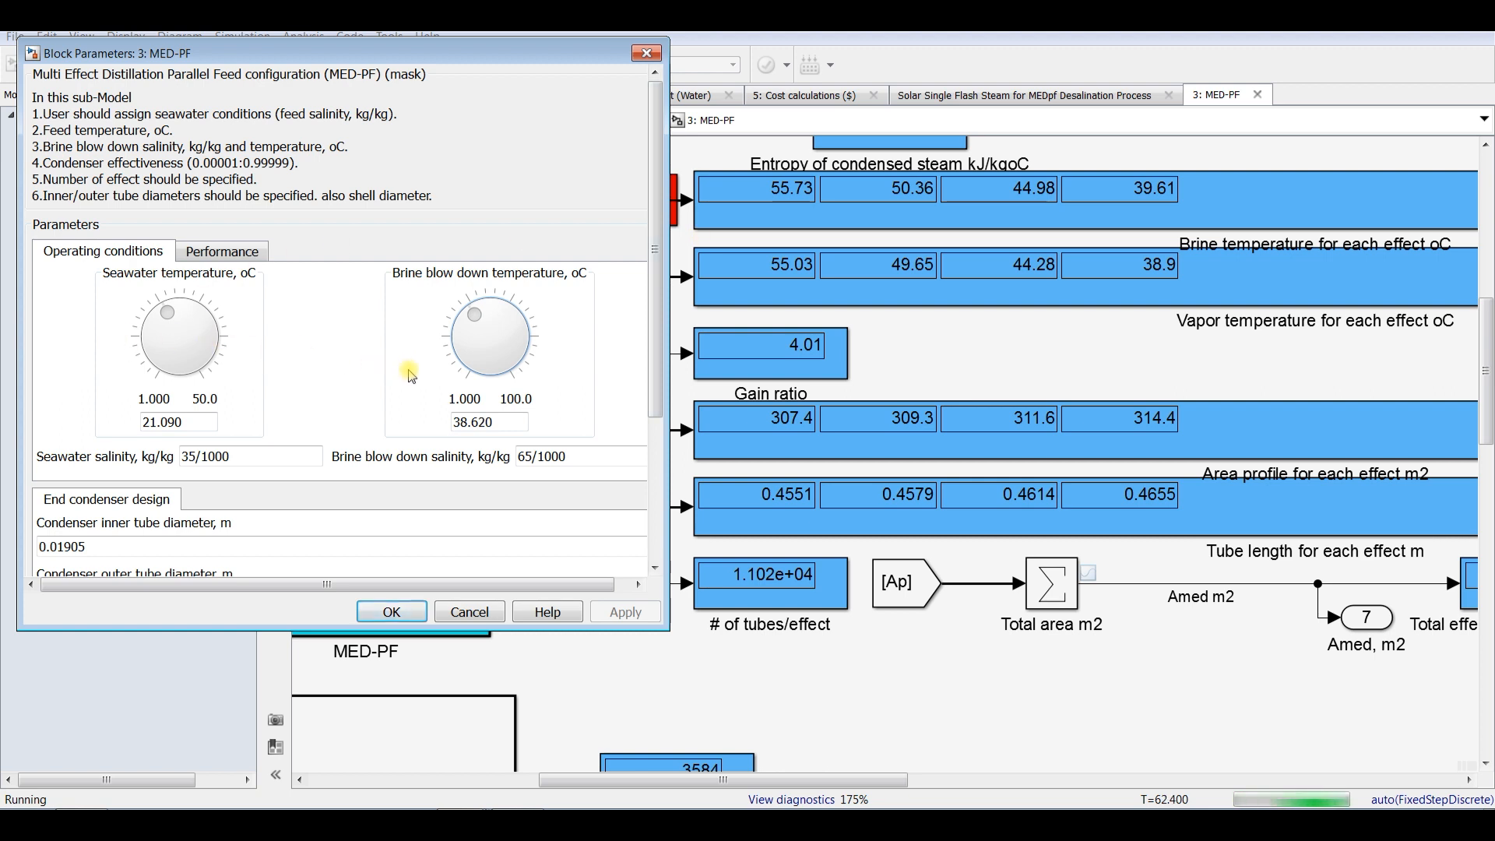
key(Down)
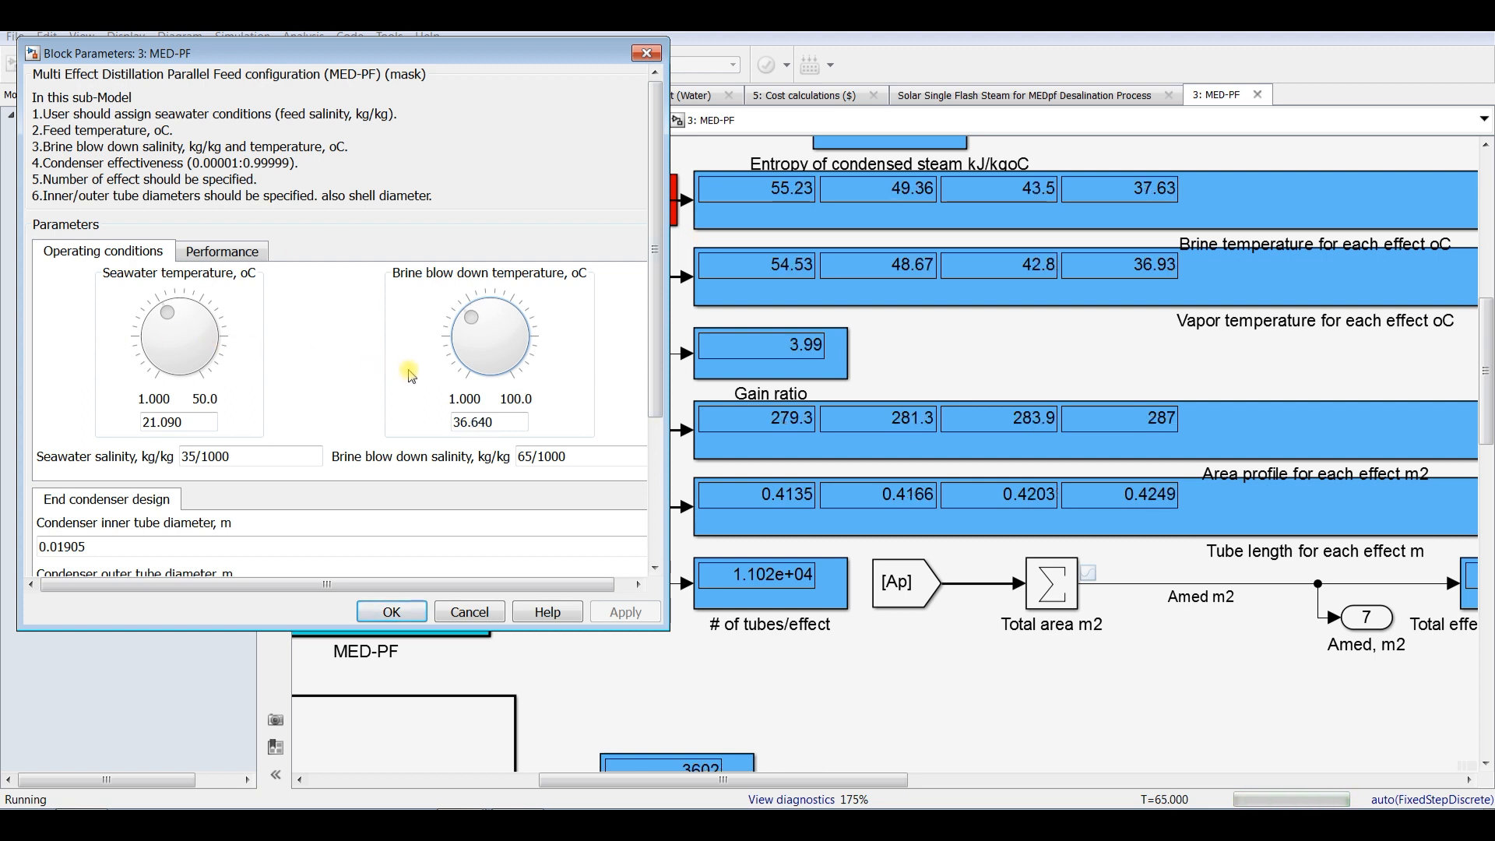
key(Down)
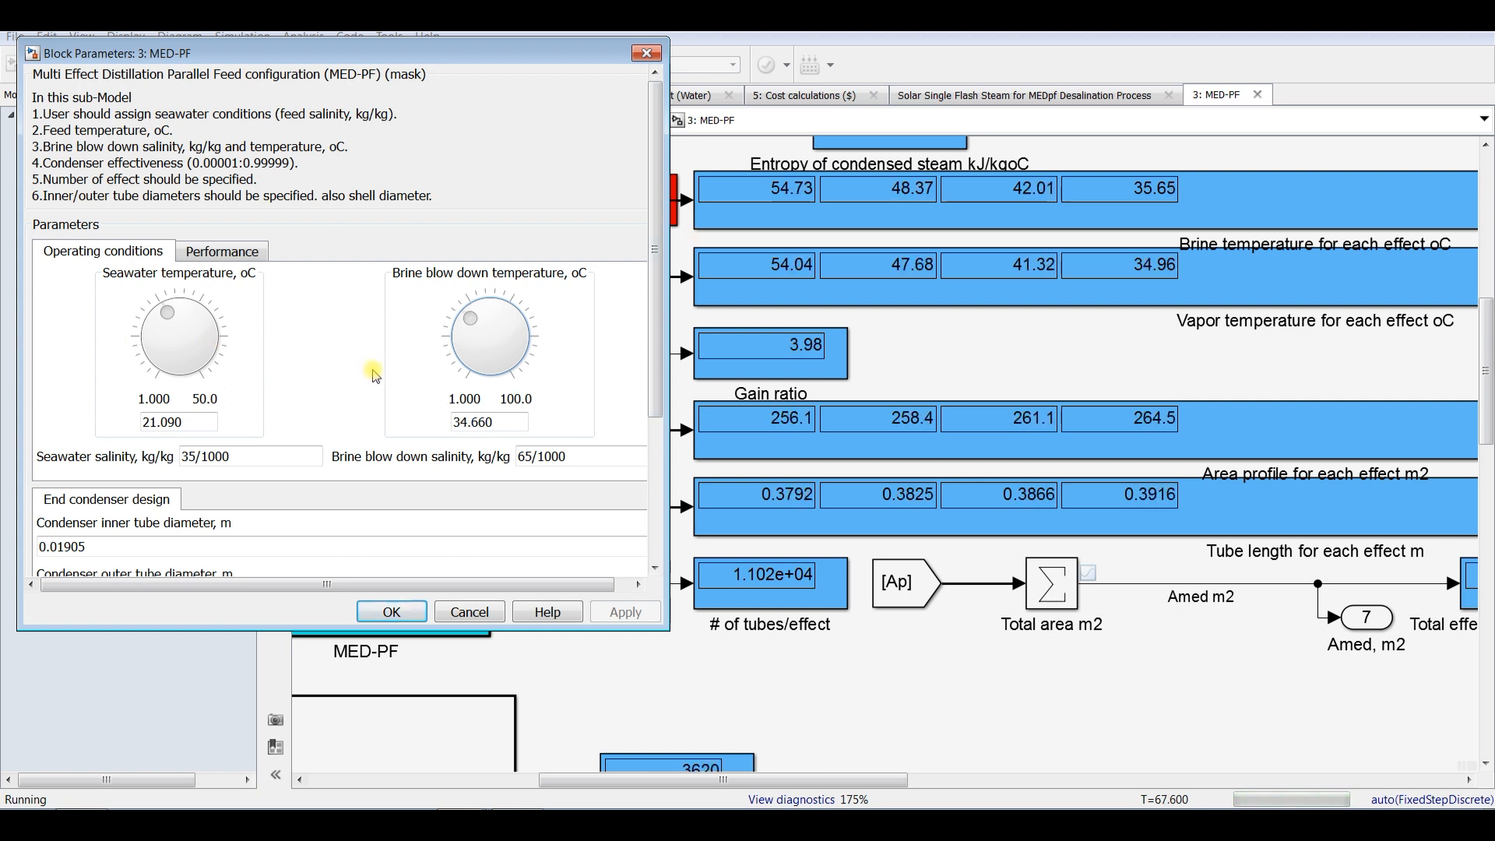
key(Down)
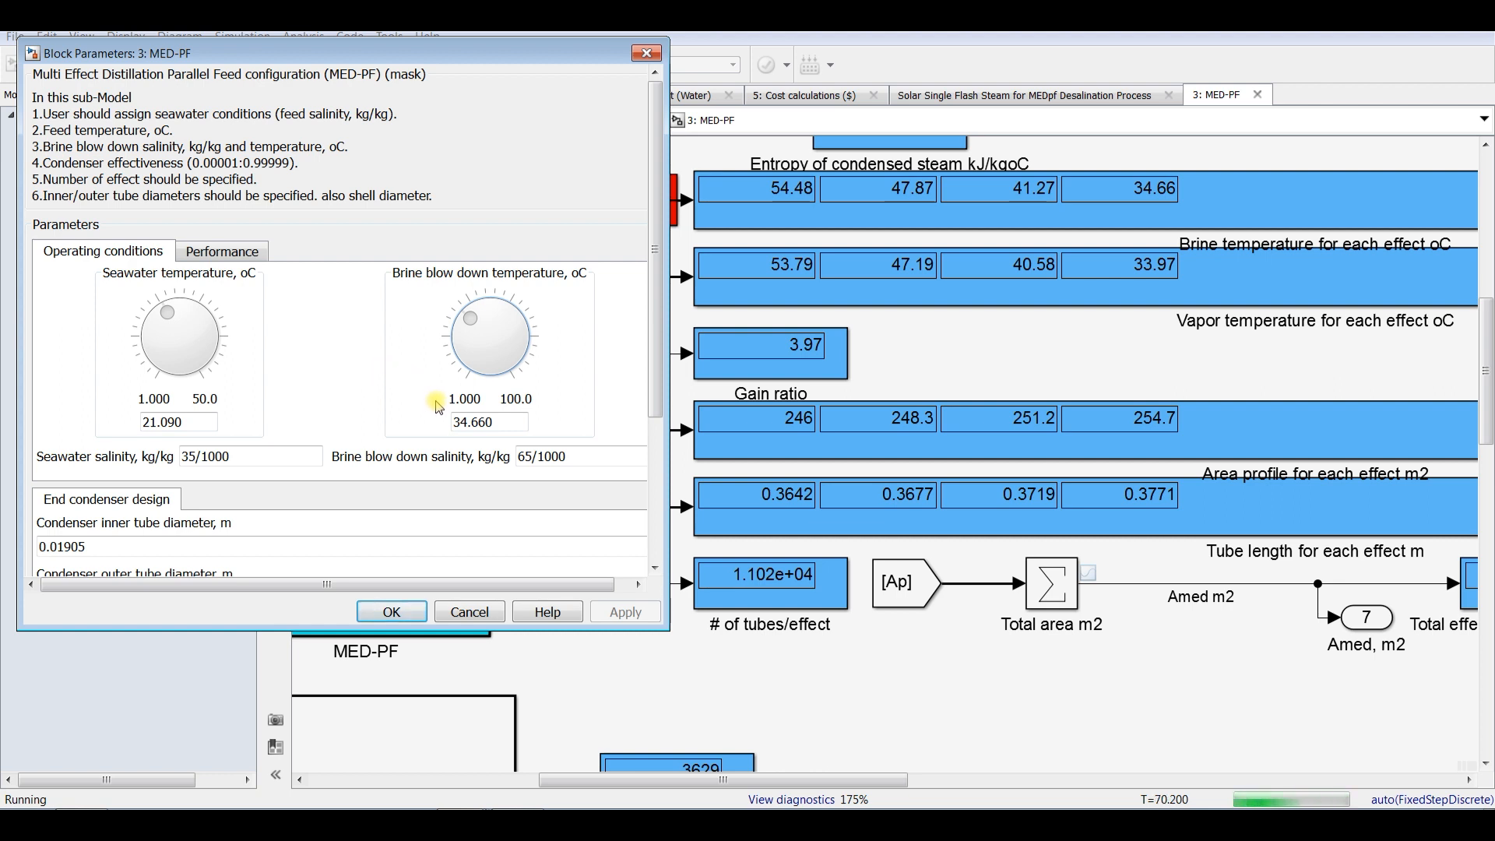
key(Up)
key(Up)
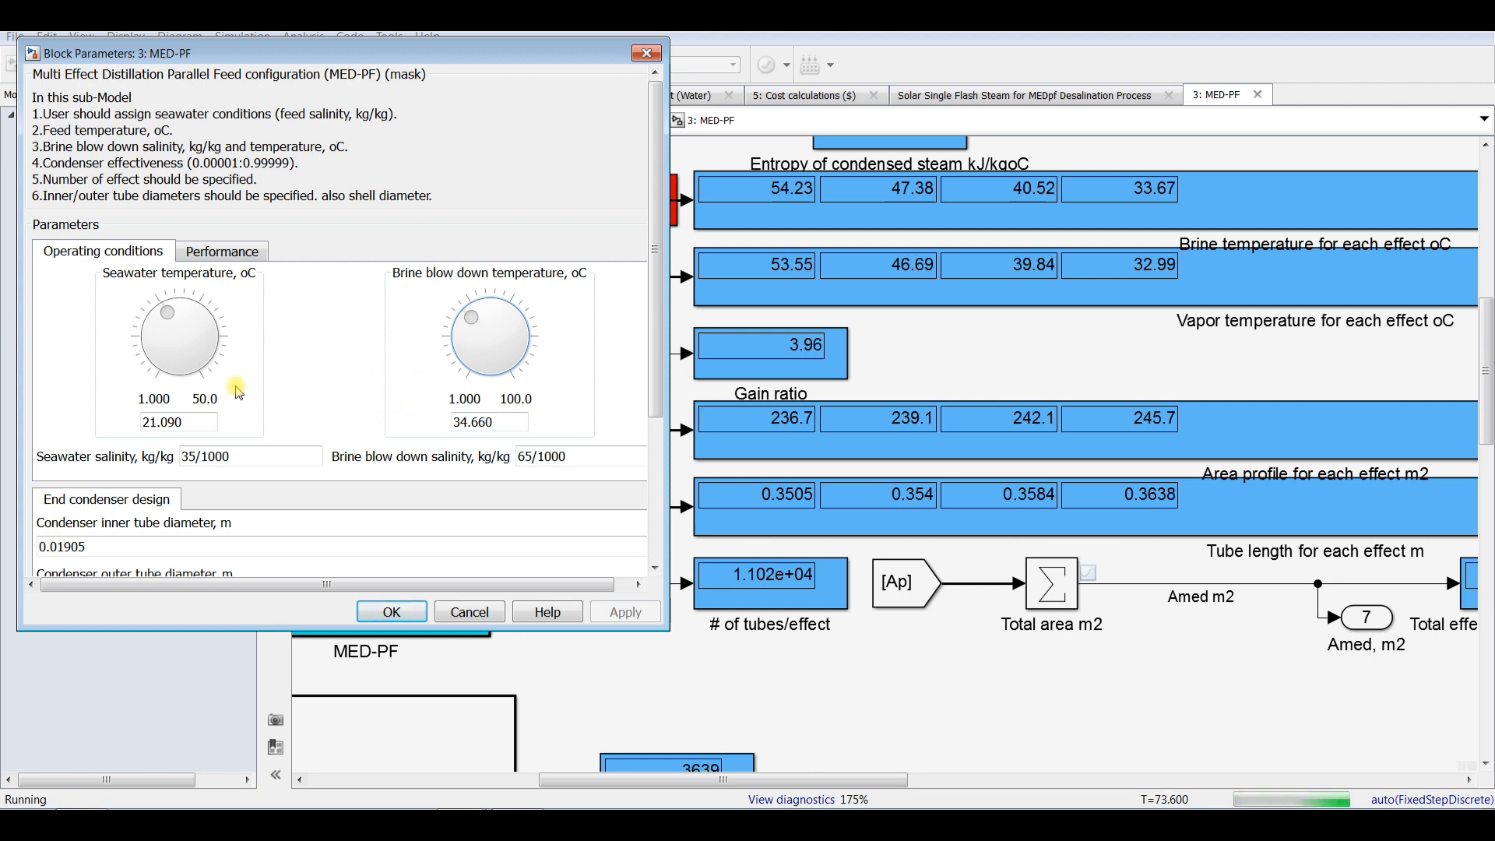
Lower the seawater temperature to 17.17 °C, raise it gradually to 20.11 °C, and accept the parameters before stopping the simulation.
click(165, 317)
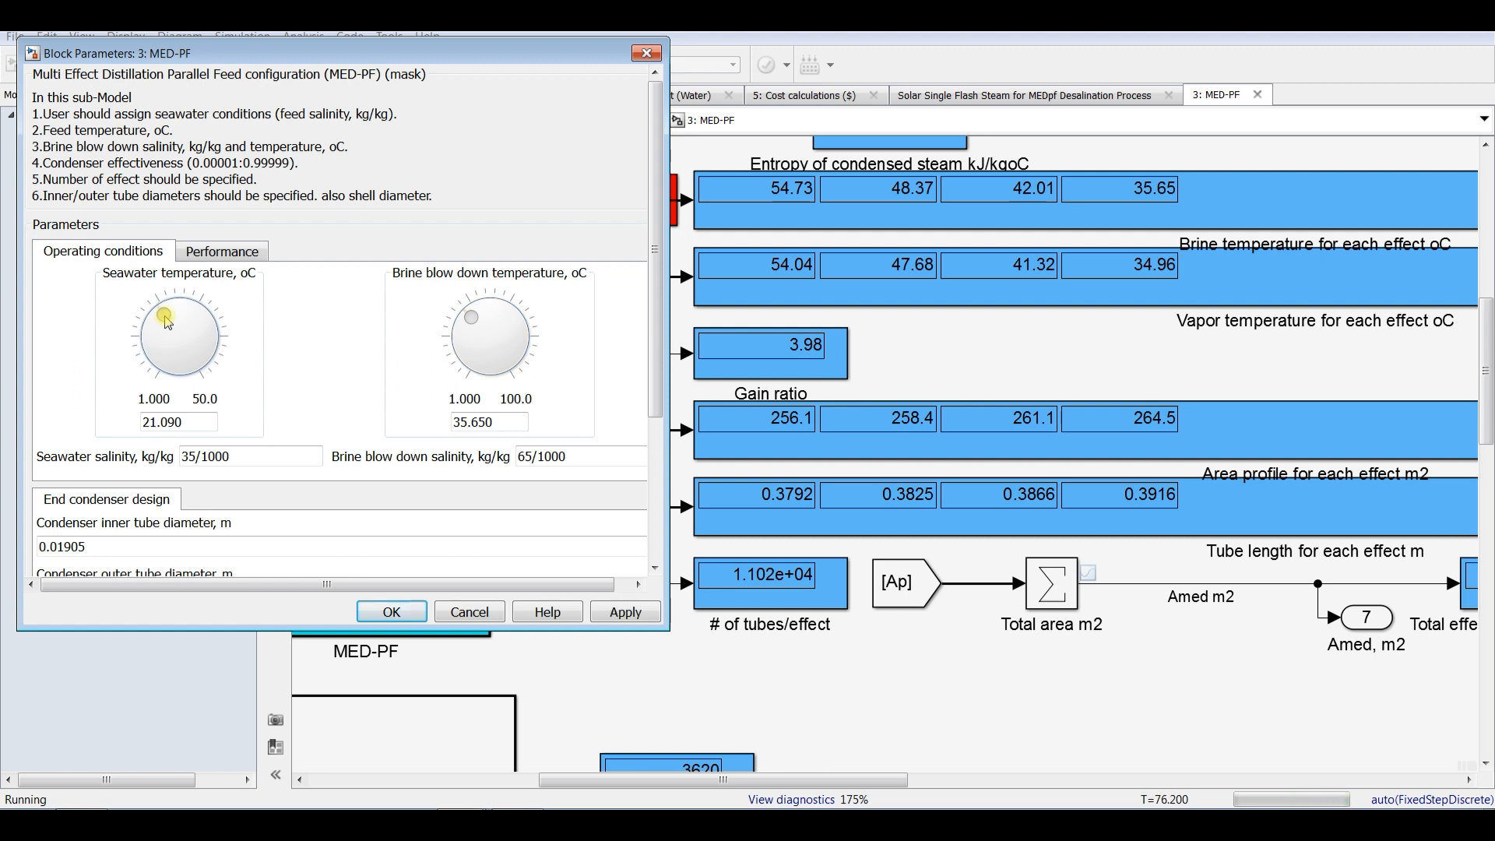
key(Down)
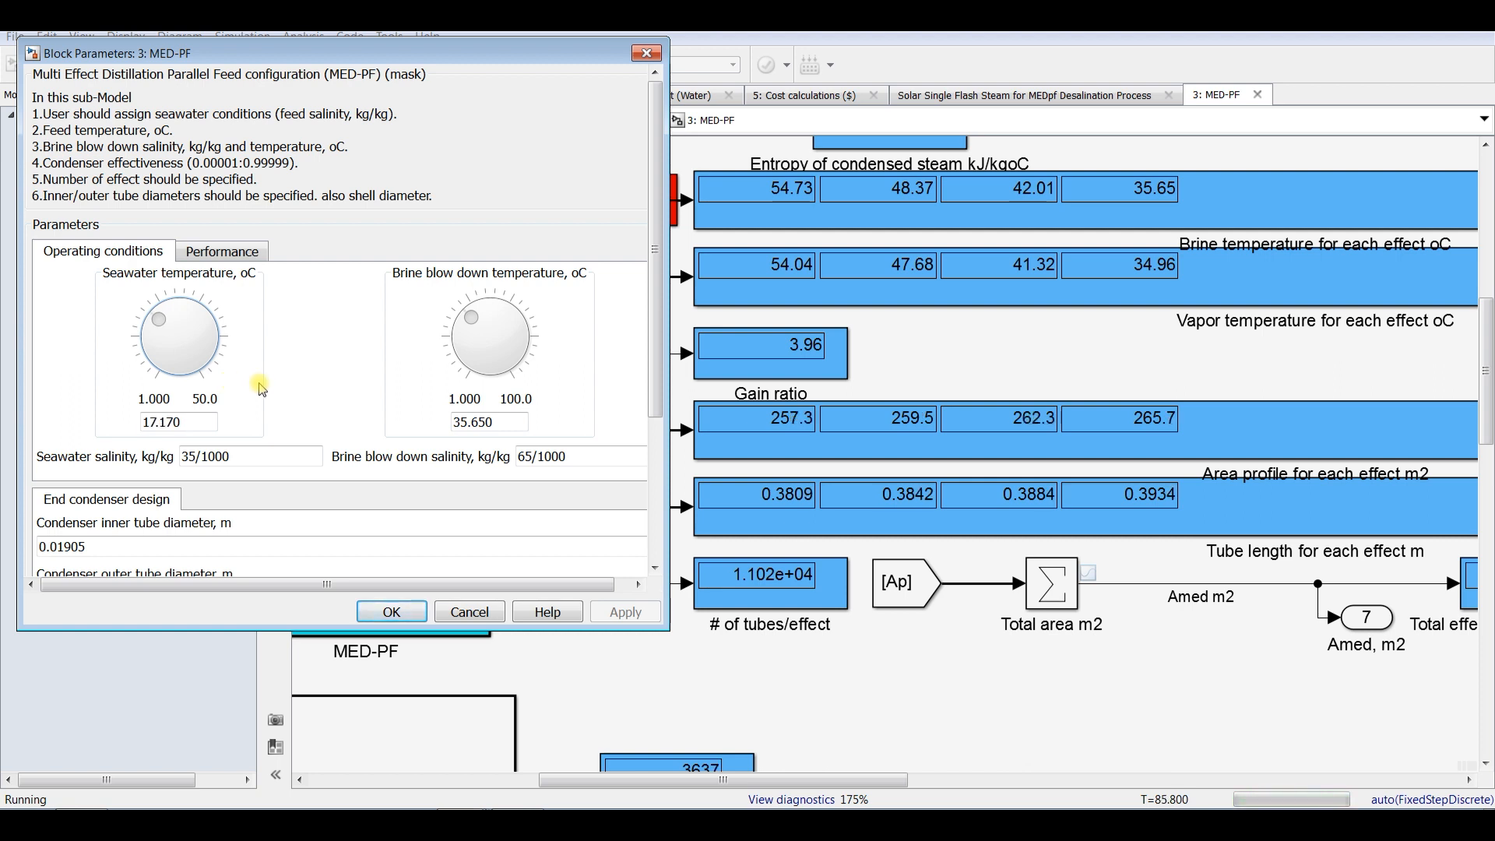
key(Right)
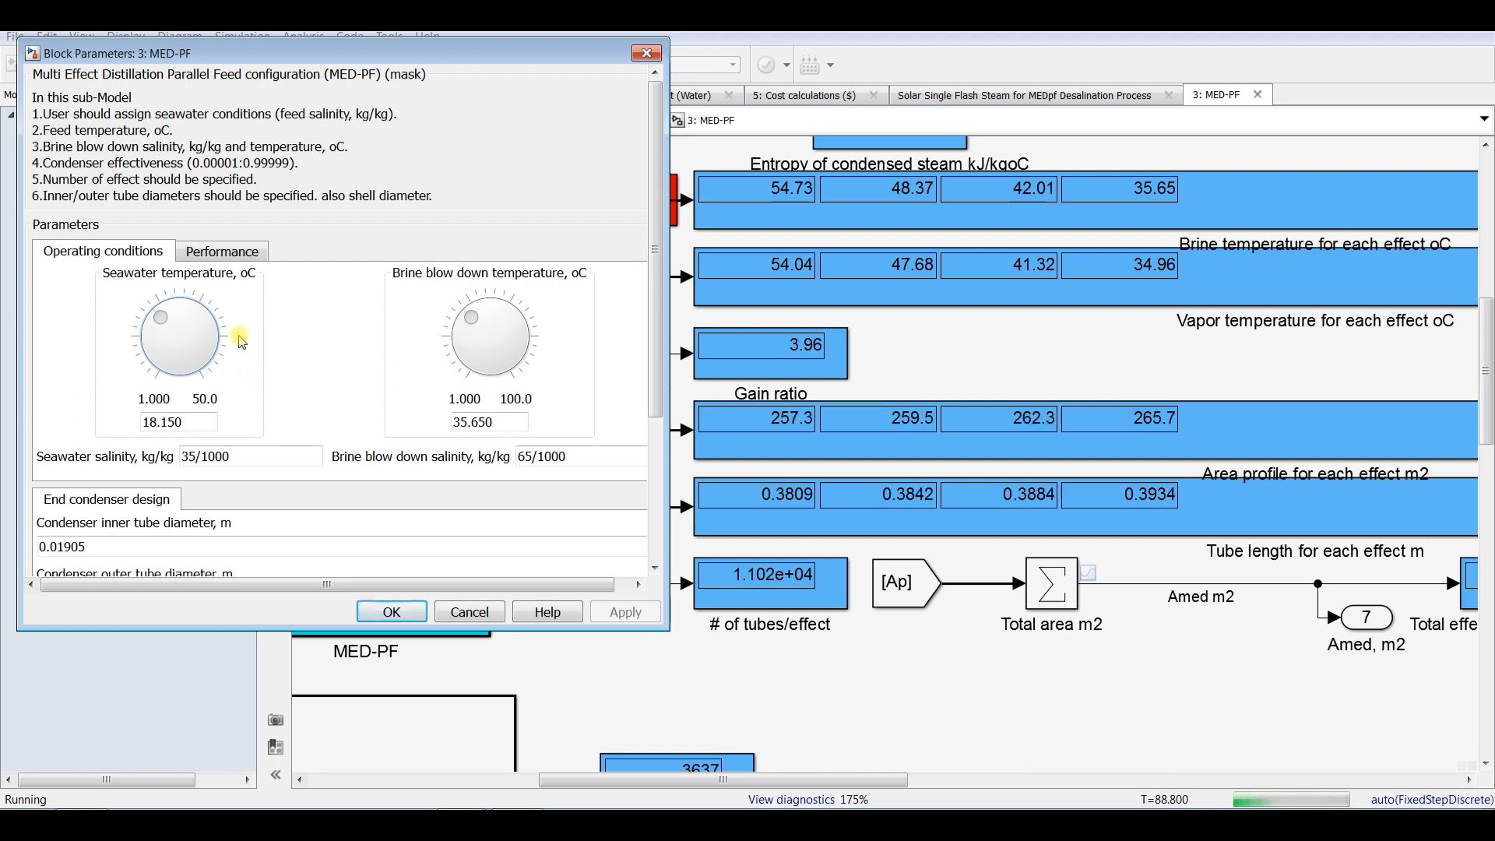
key(Right)
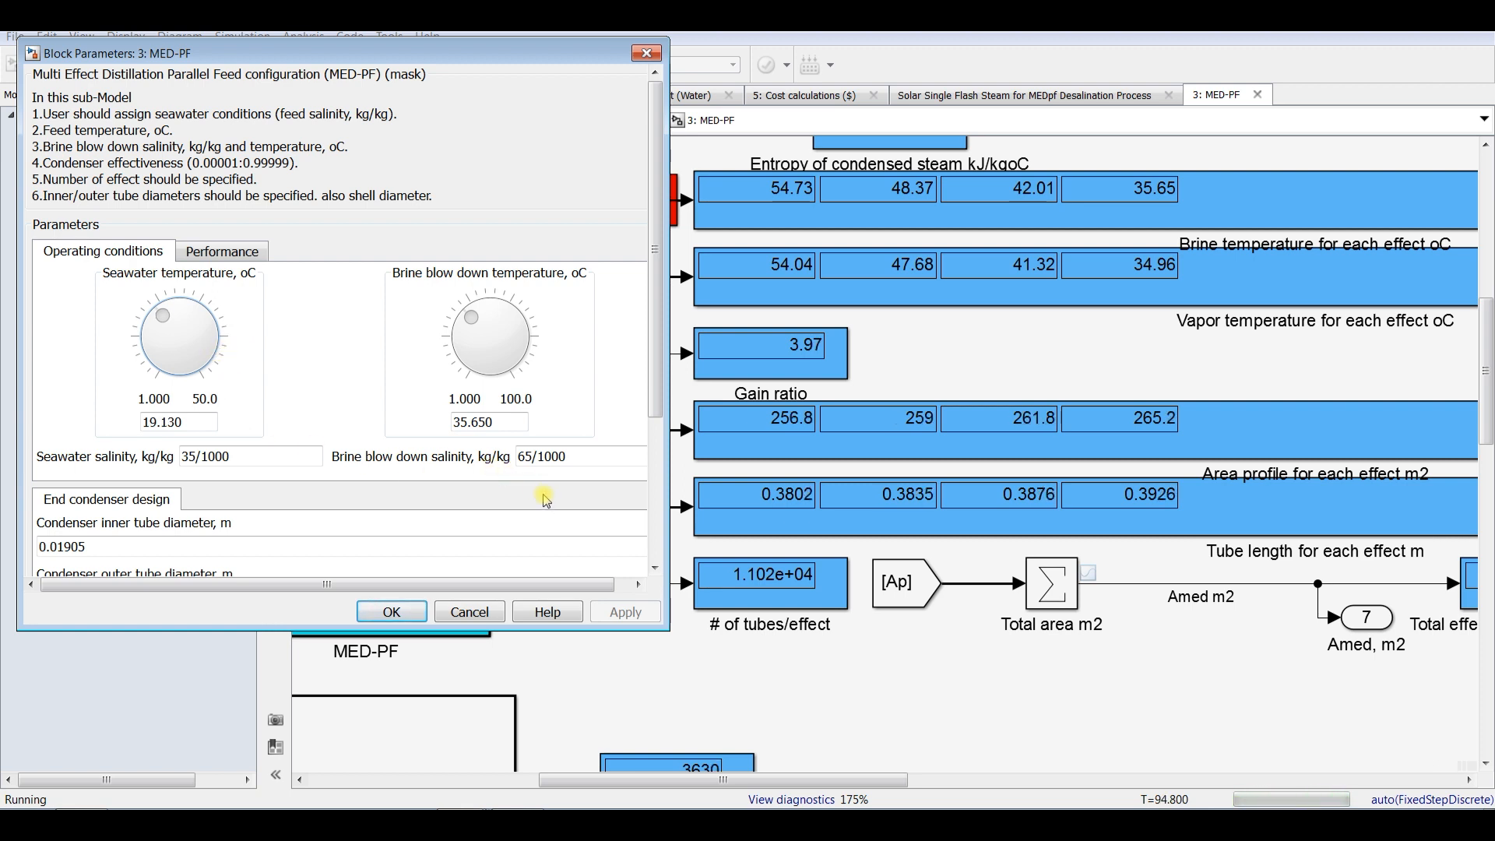
key(Right)
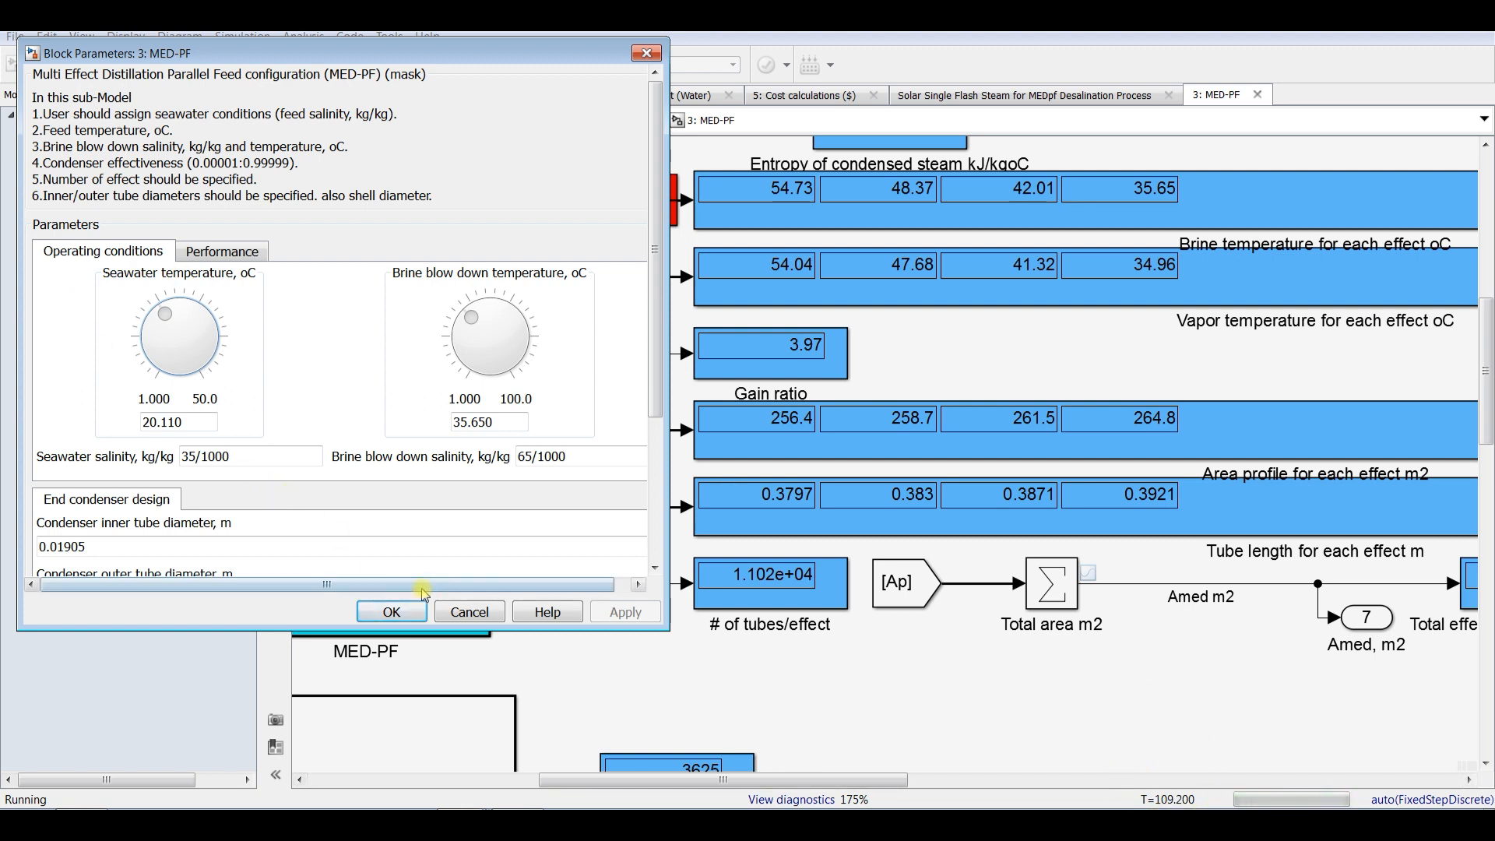
click(416, 619)
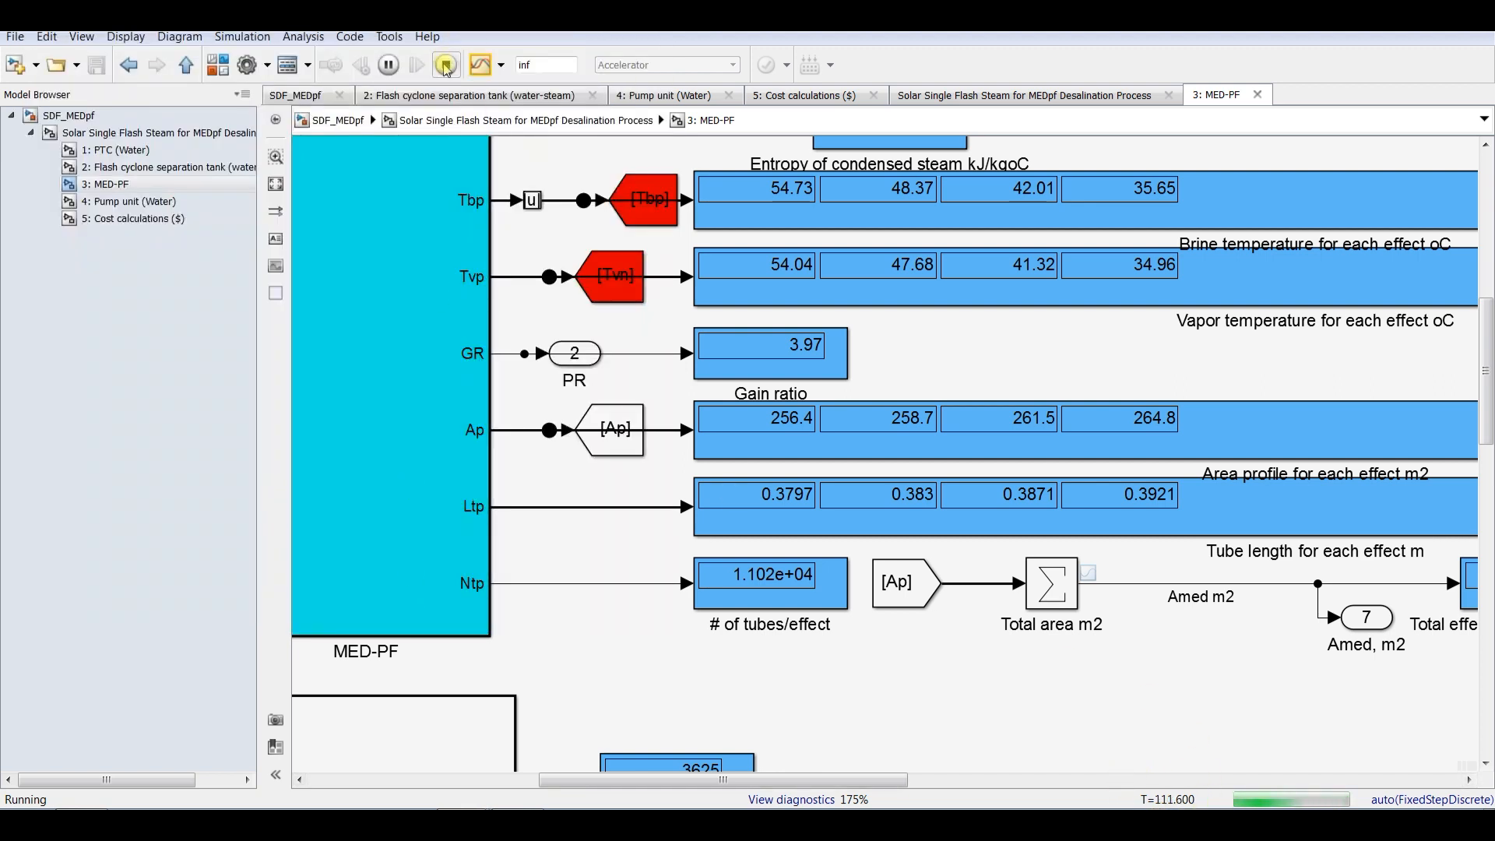
click(446, 66)
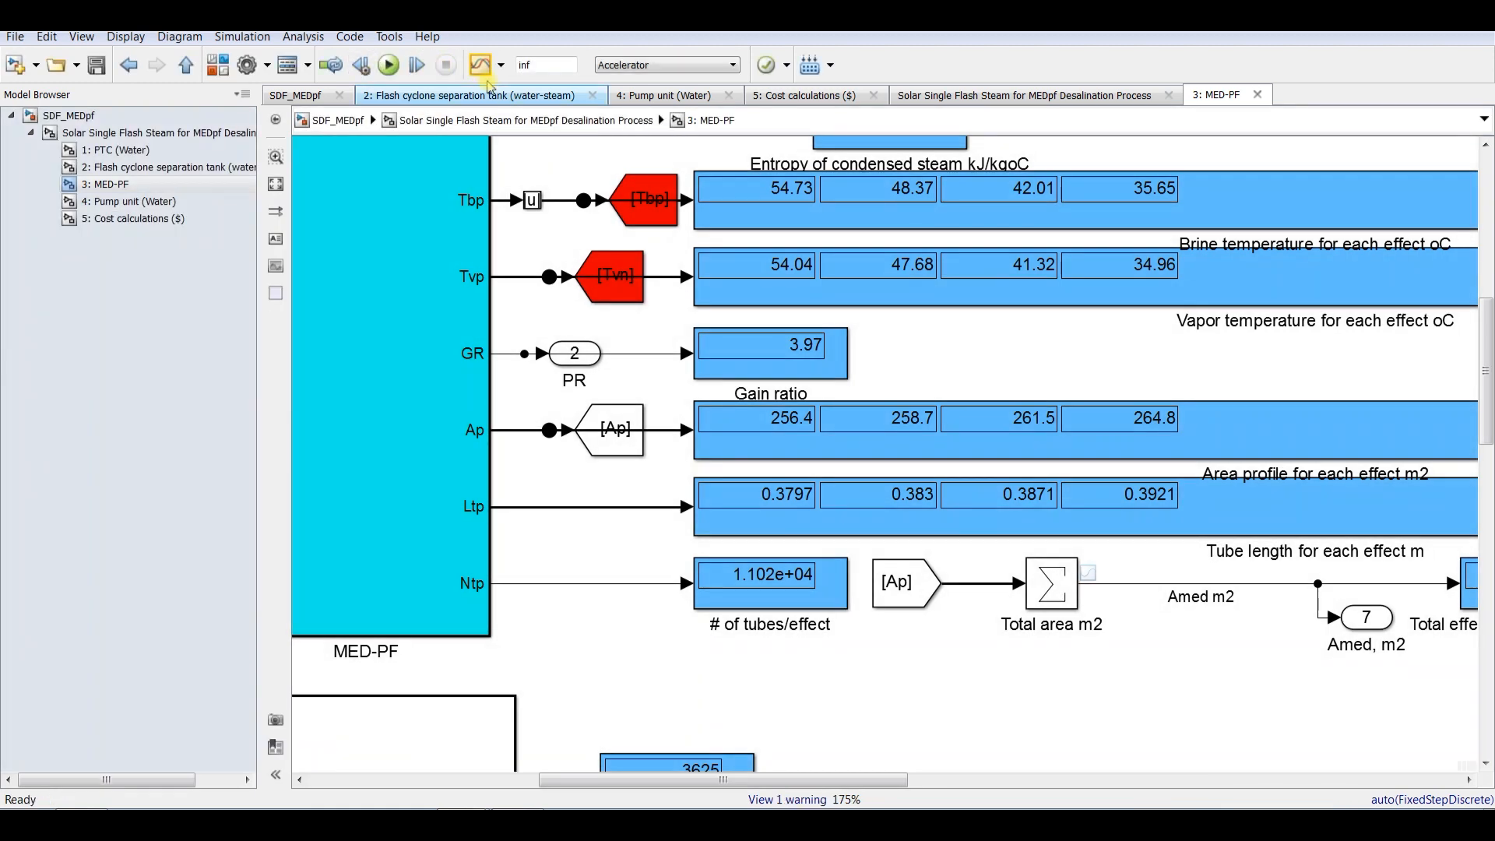
Examine the exergy outputs of the execonomic block and the pump units in the MED-PF subsystem.
click(275, 184)
scroll(680, 569, up, 4)
click(734, 458)
scroll(734, 458, up, 2)
scroll(681, 378, up, 1)
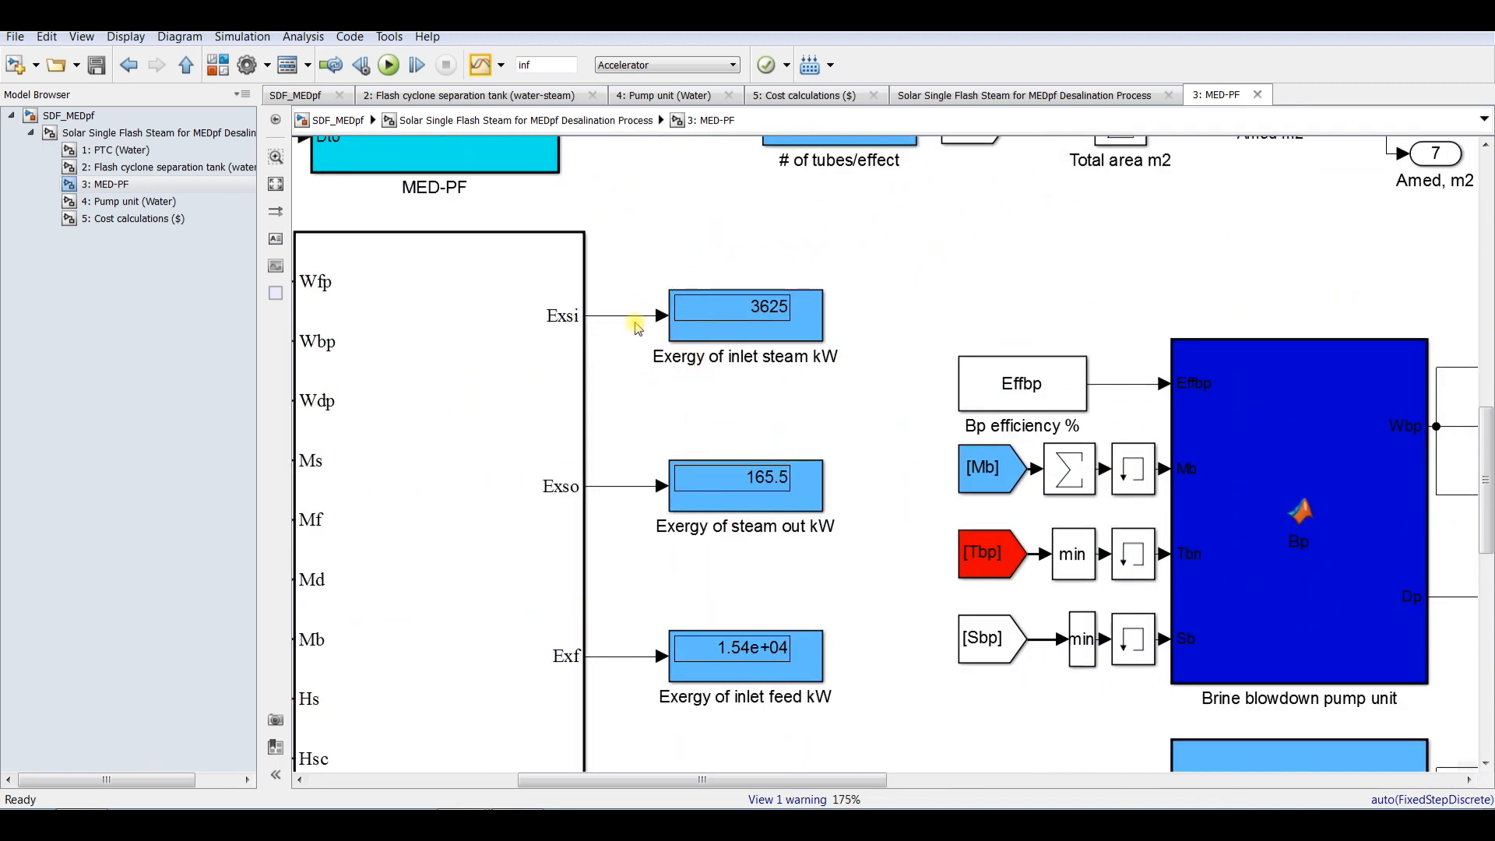
click(717, 526)
drag(1488, 454, 1489, 498)
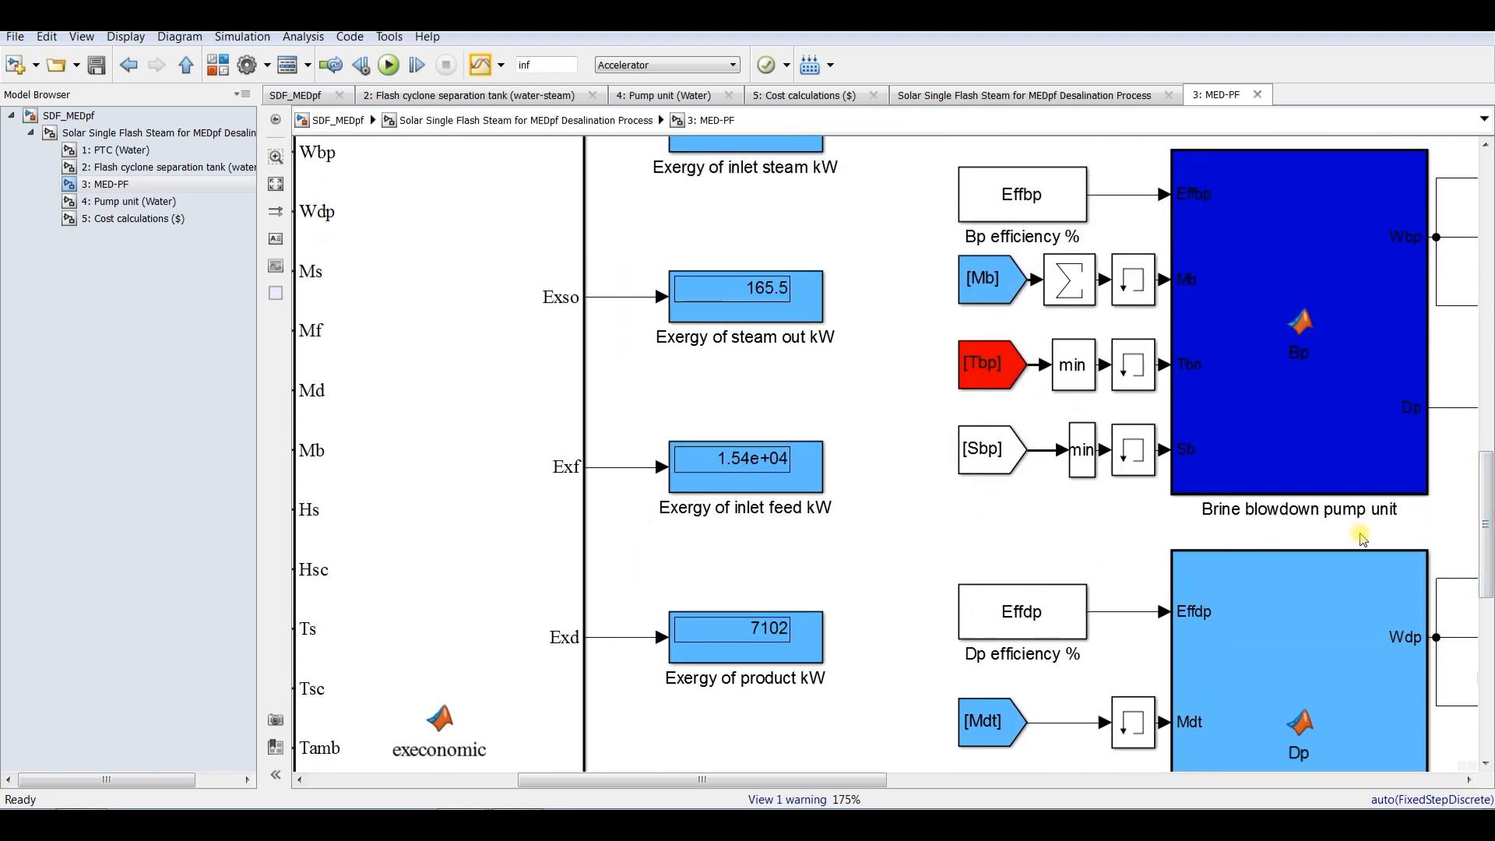
mouse_move(1488, 499)
mouse_down()
mouse_move(1488, 648)
mouse_move(1489, 500)
mouse_up()
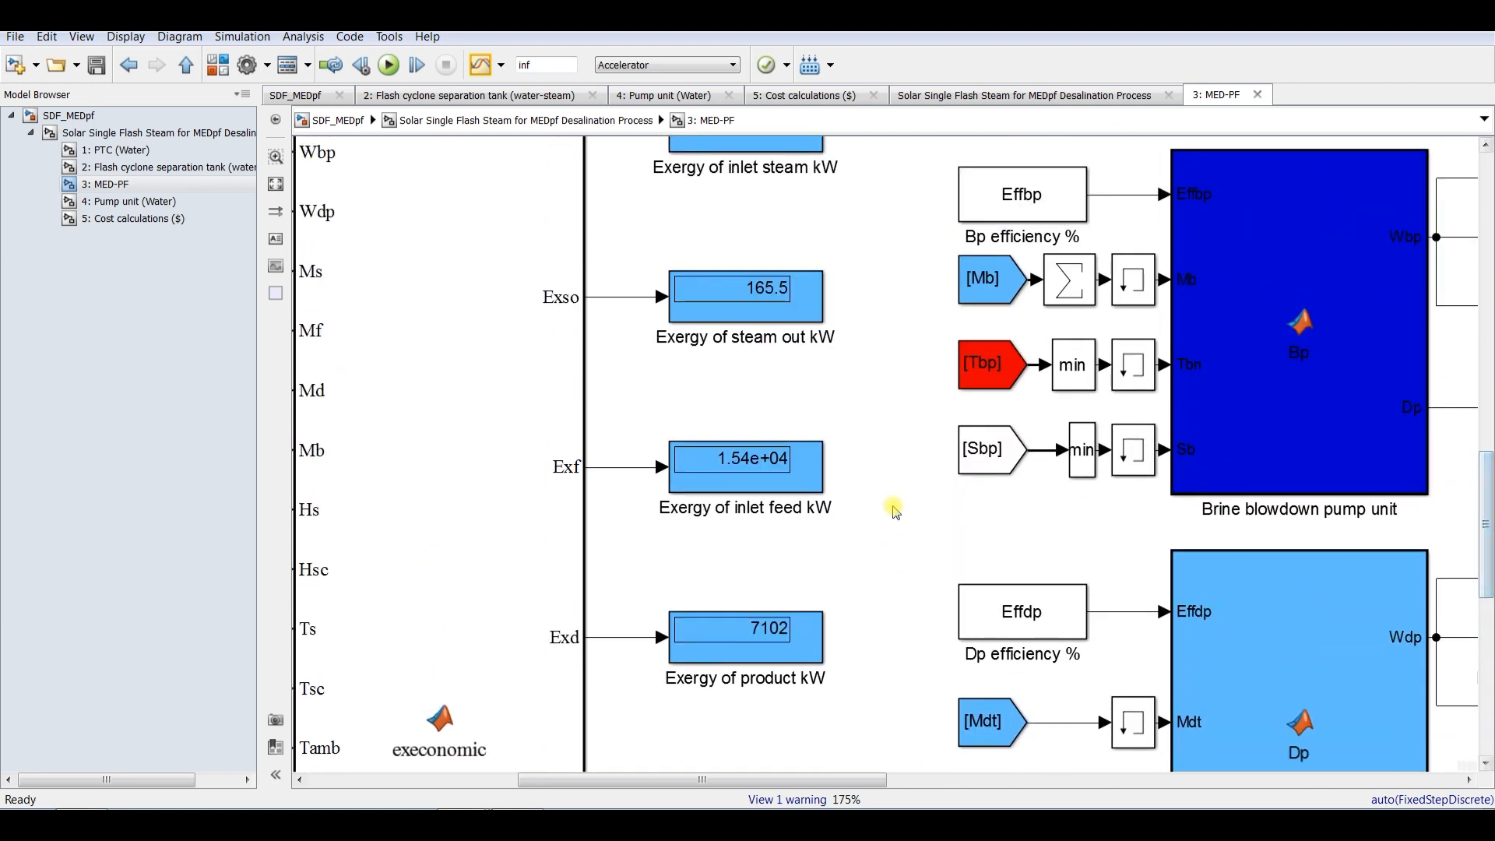
Examine the hourly cost displays and gauges in the Cost calculations subsystem and return to the MED-PF subsystem.
click(129, 219)
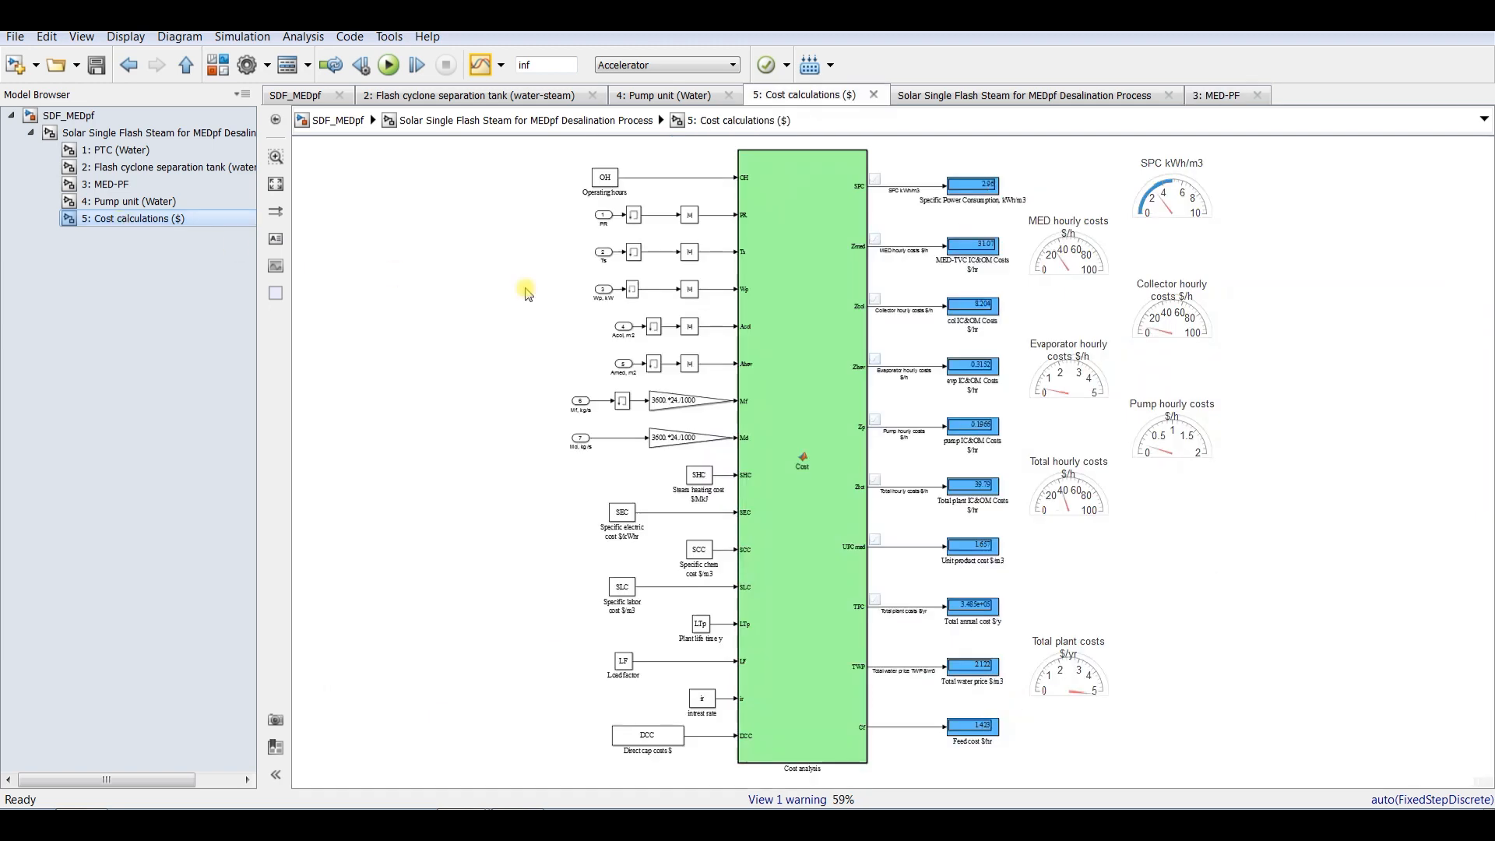
scroll(989, 316, up, 3)
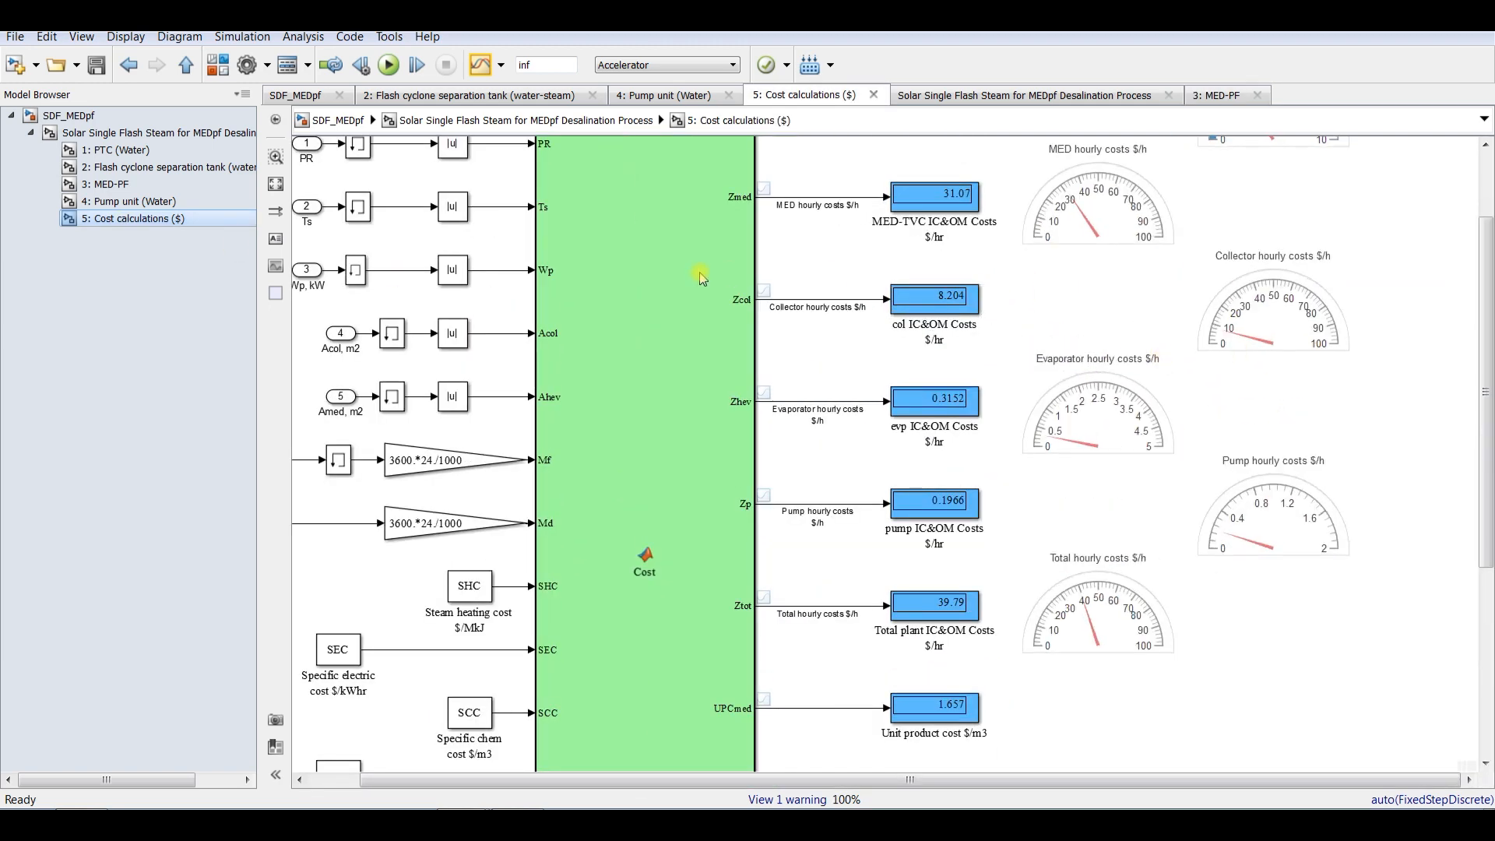
click(144, 185)
Open the Simulation Data Inspector at full size and enlarge its signal list to show more Run 2 signals.
click(480, 70)
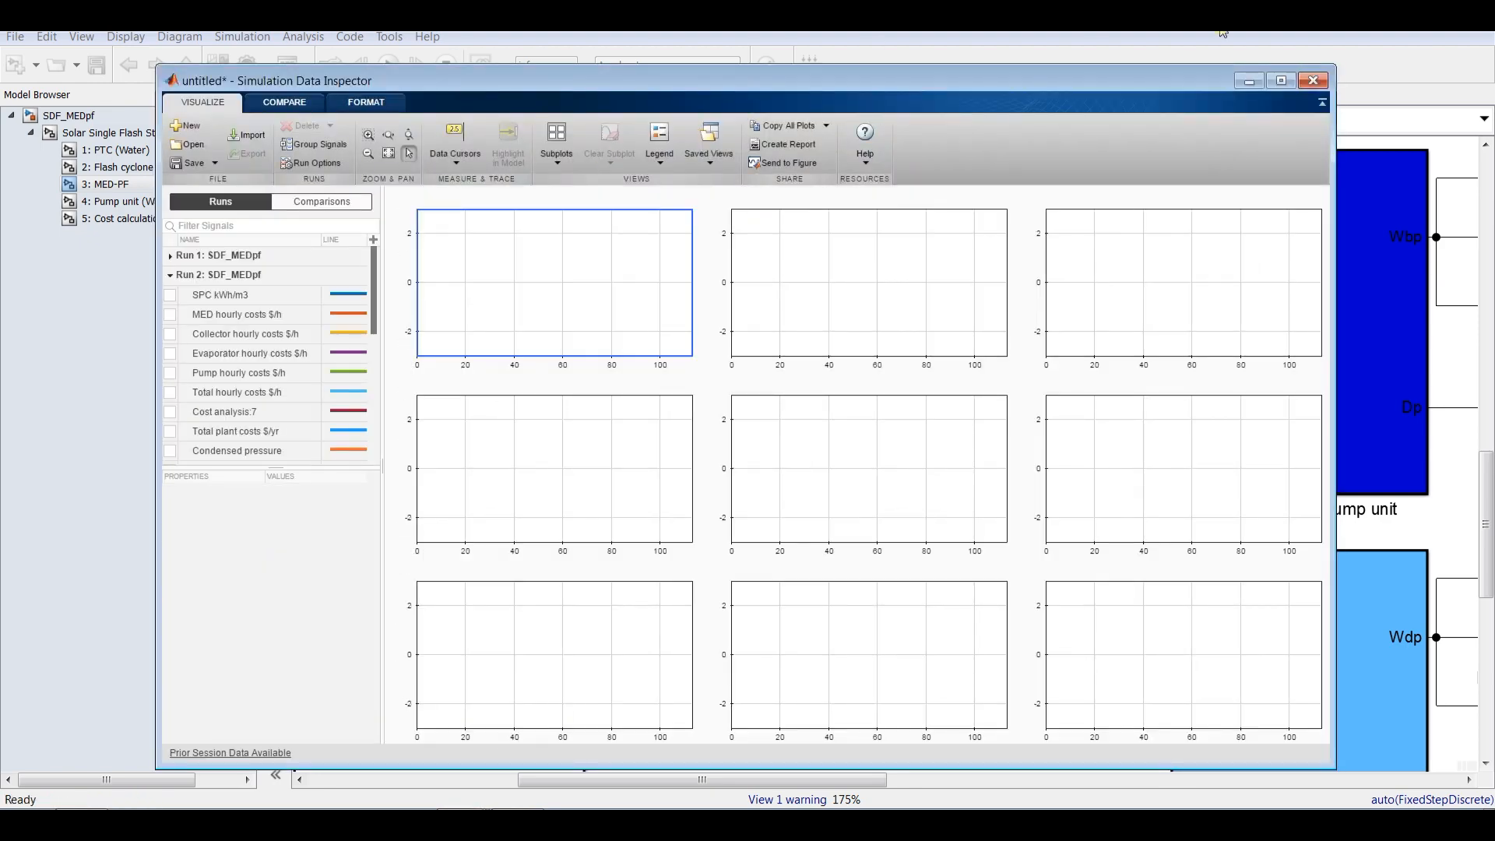
click(1281, 80)
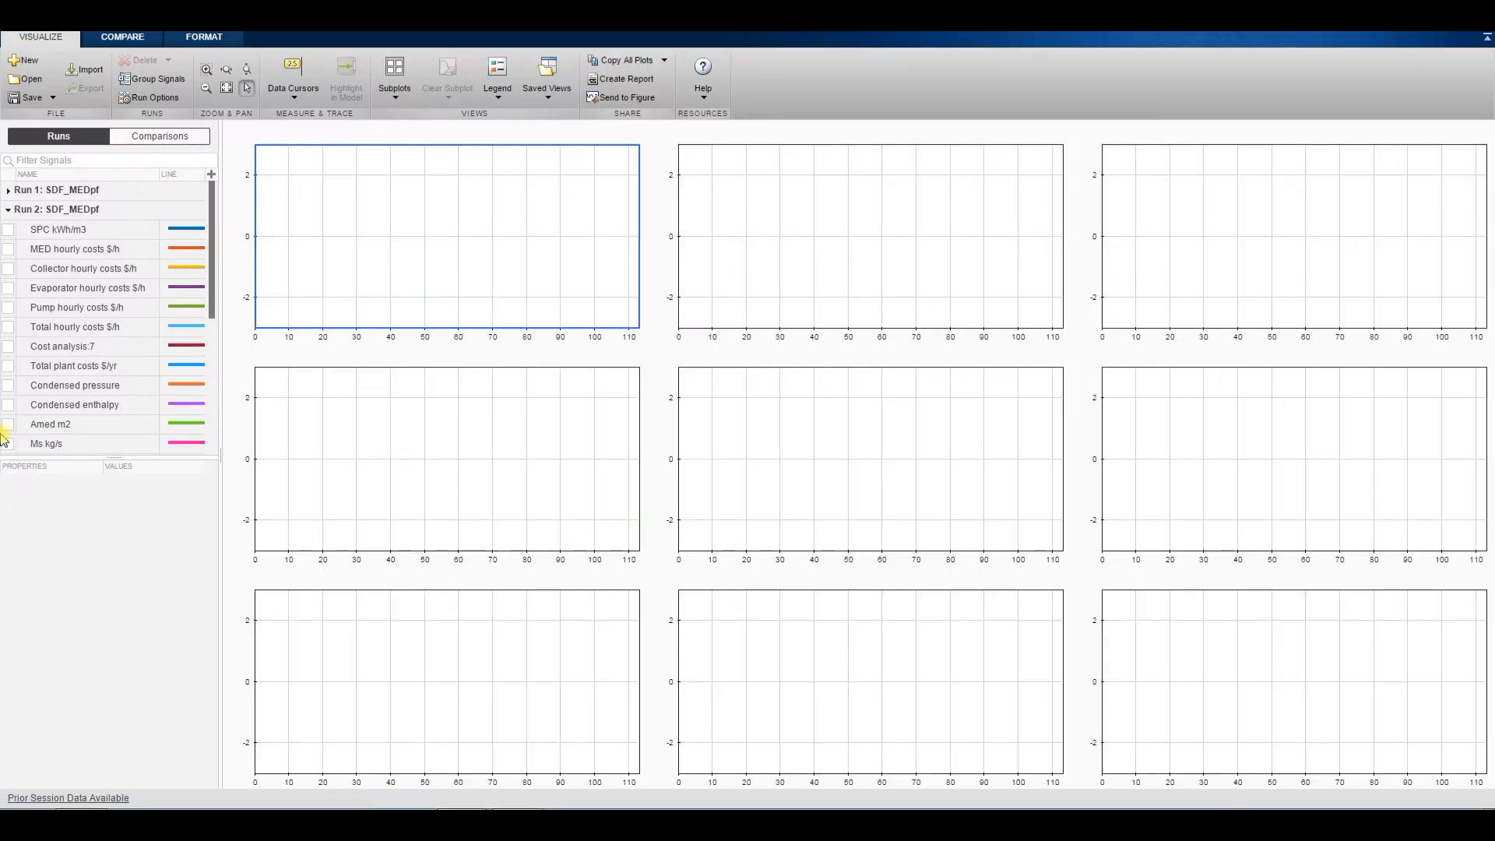
drag(102, 462, 101, 722)
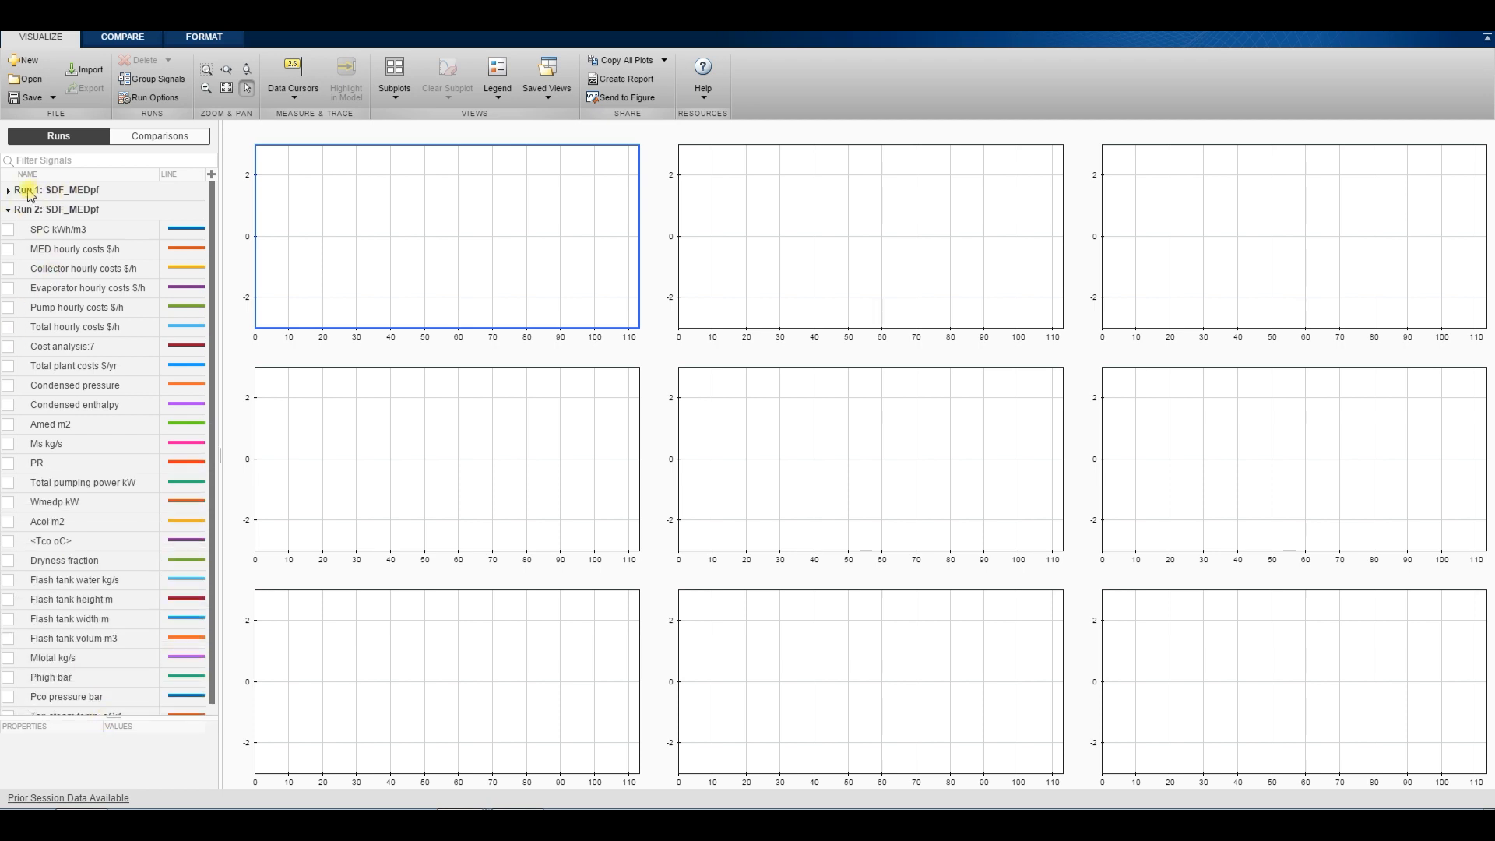
Plot Run 2's SPC kWh/m3 in the first subplot and MED hourly costs $/h in the second subplot.
click(8, 231)
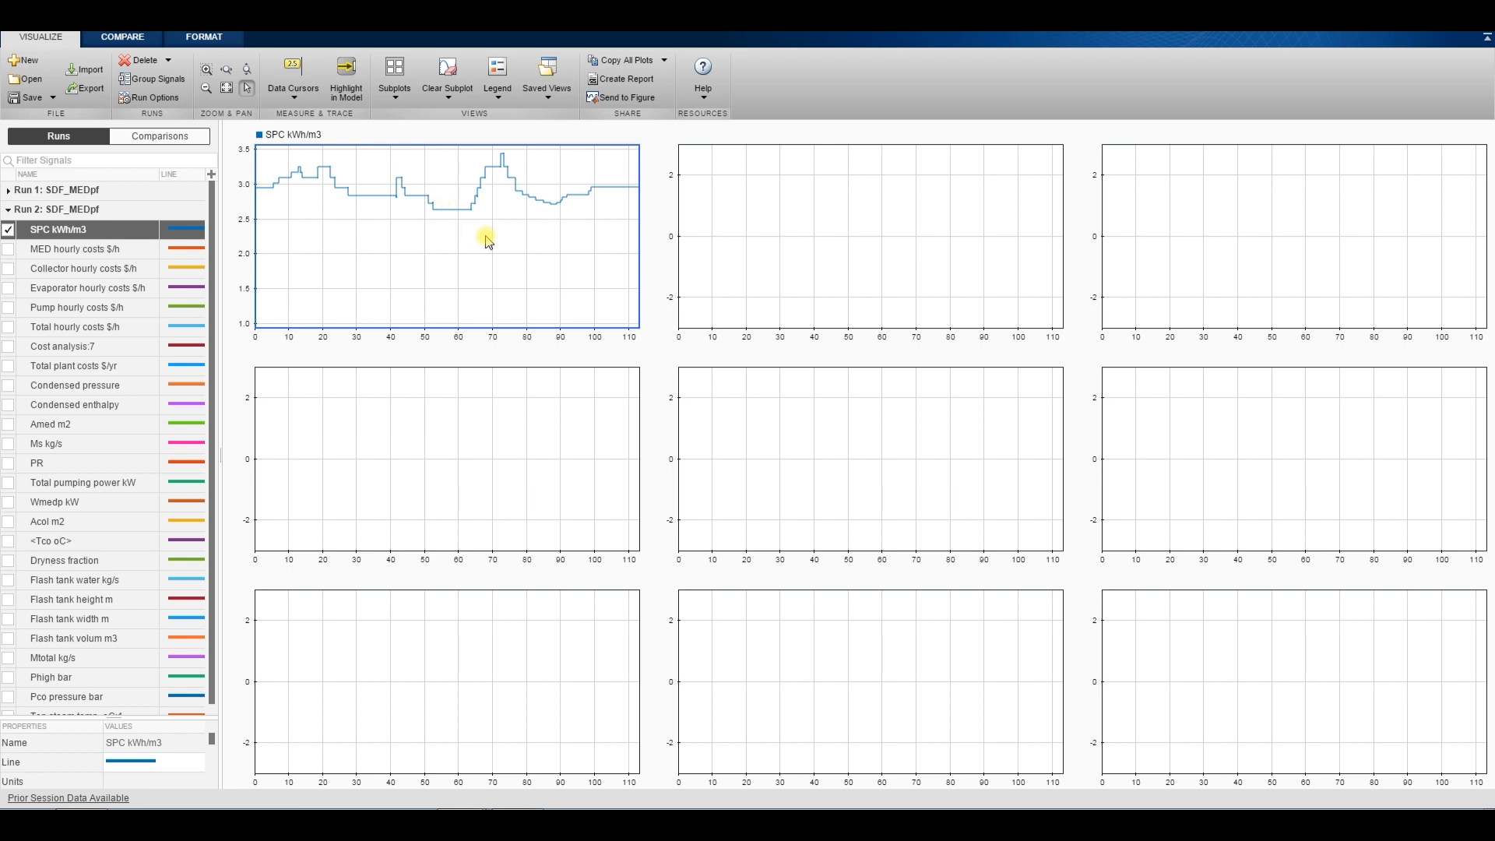
click(651, 213)
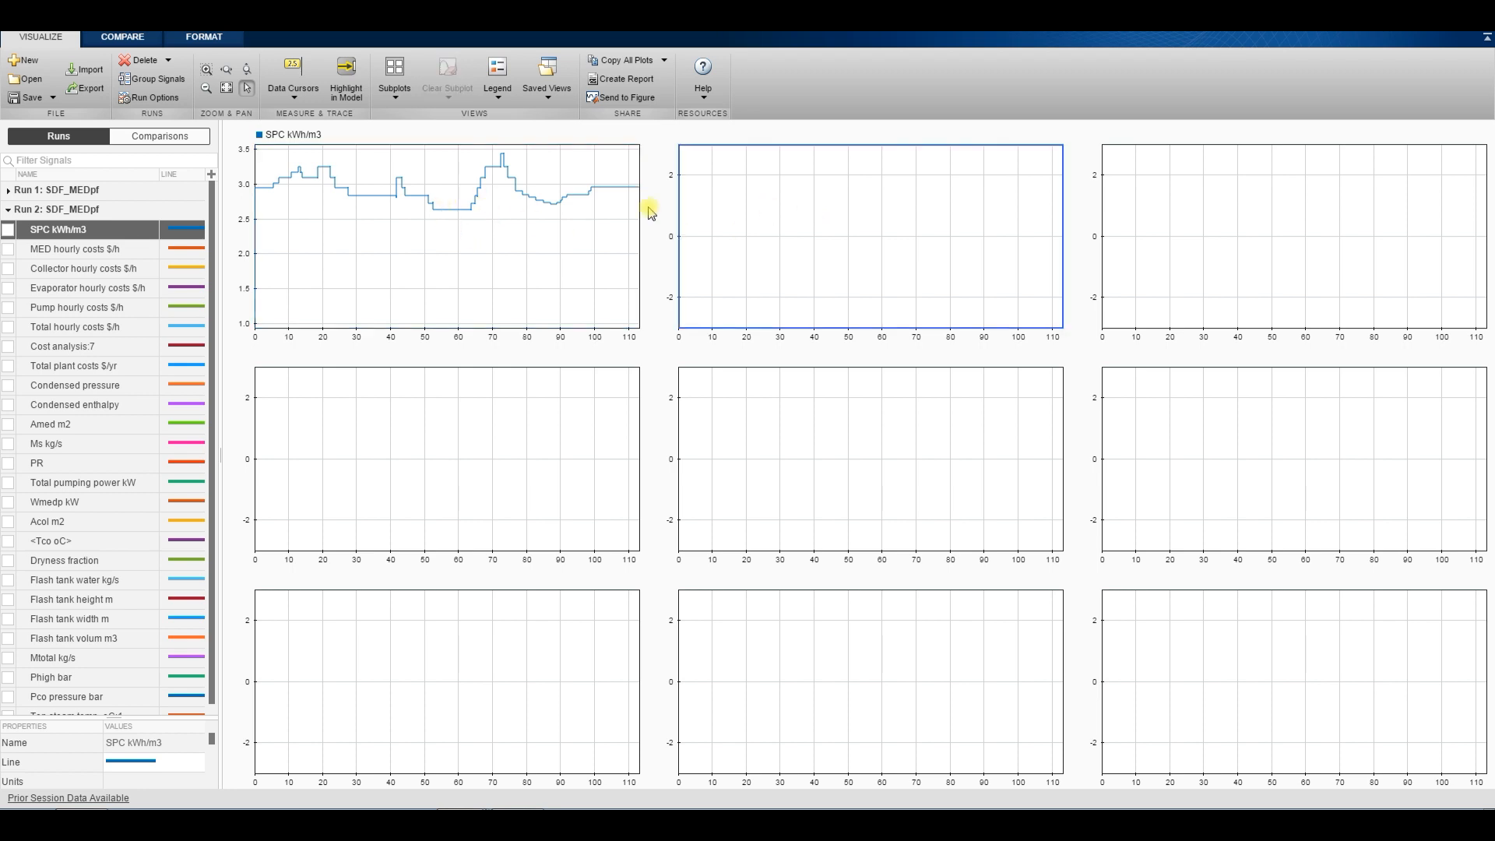
click(9, 251)
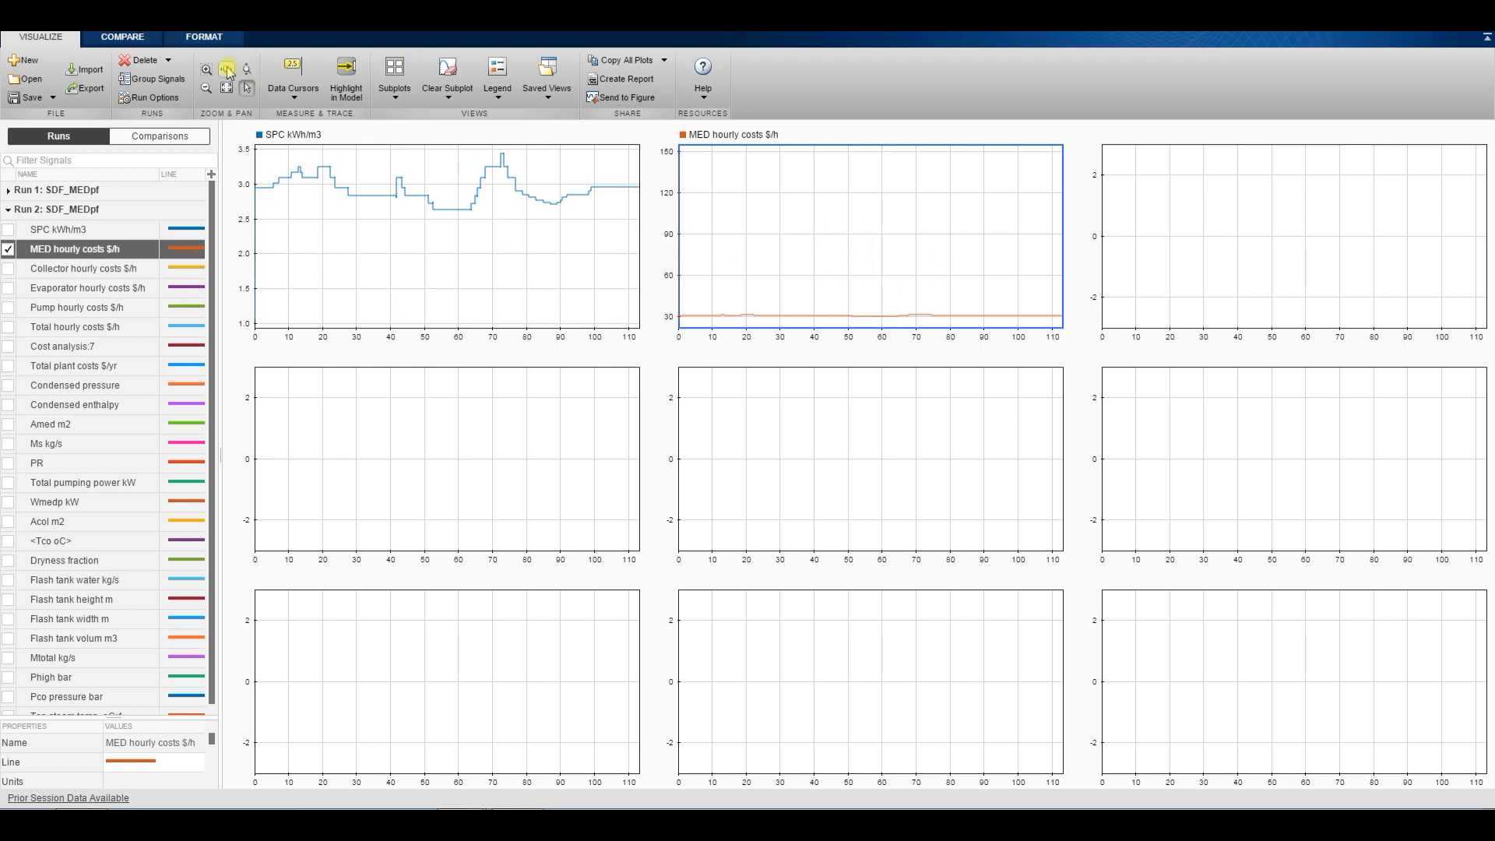
Set the Y-axis limits of the MED hourly costs $/h subplot to a minimum of 30 and a maximum of 32.
click(204, 37)
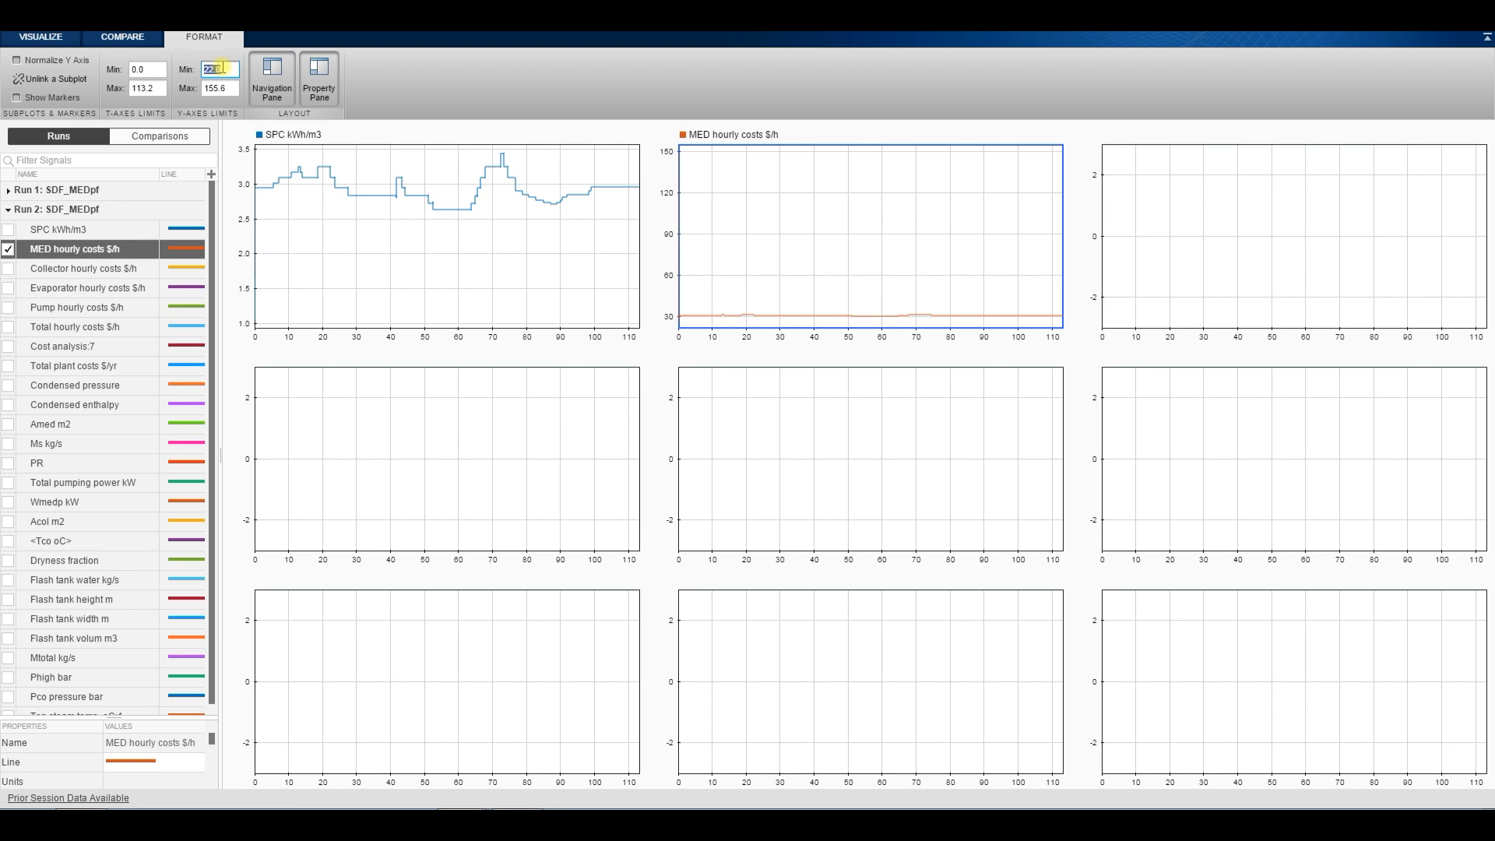
click(233, 85)
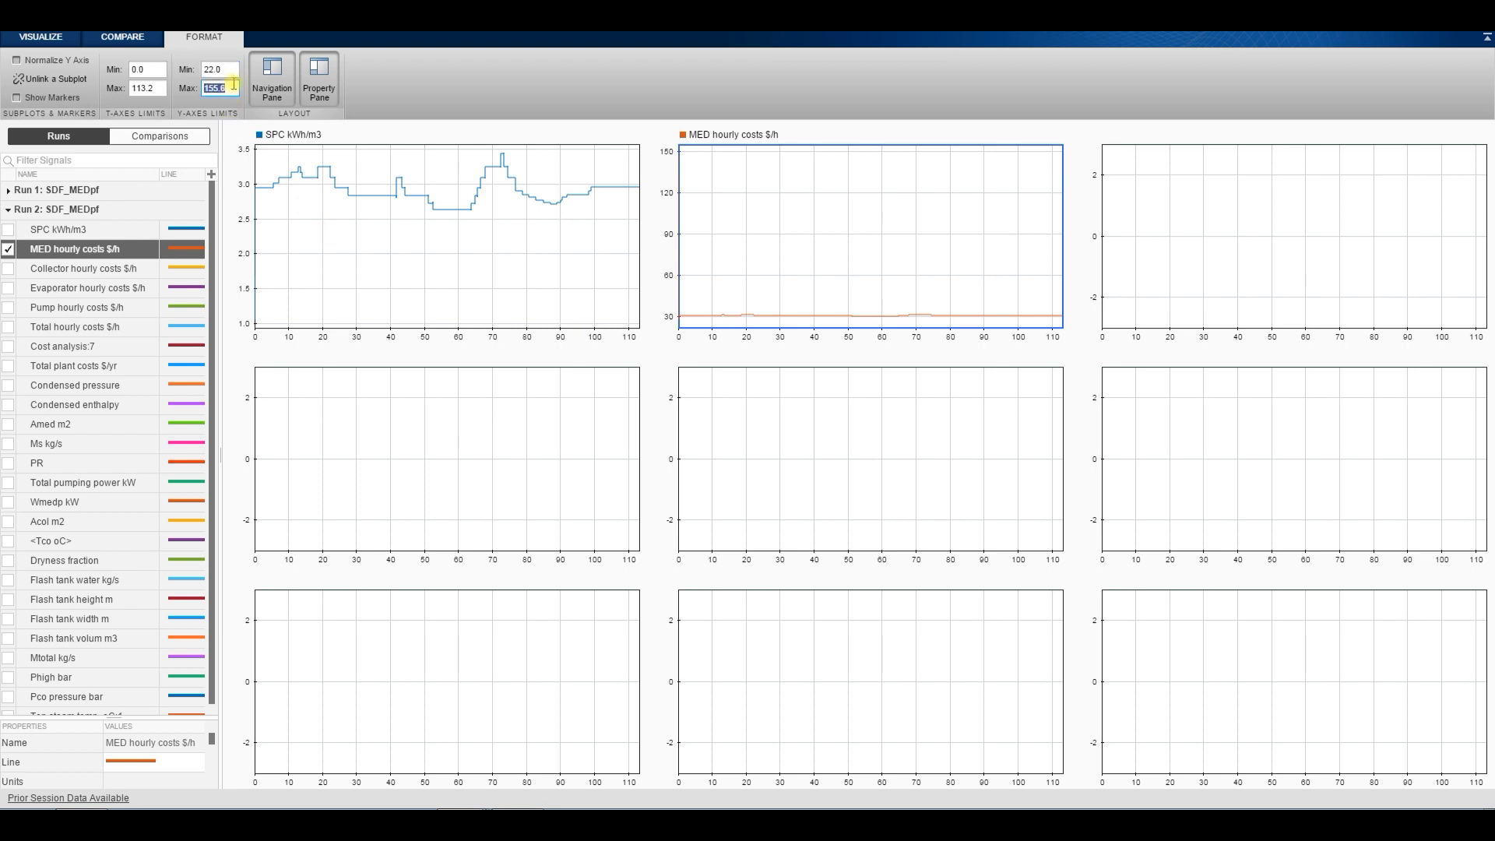
text(35)
key(Tab)
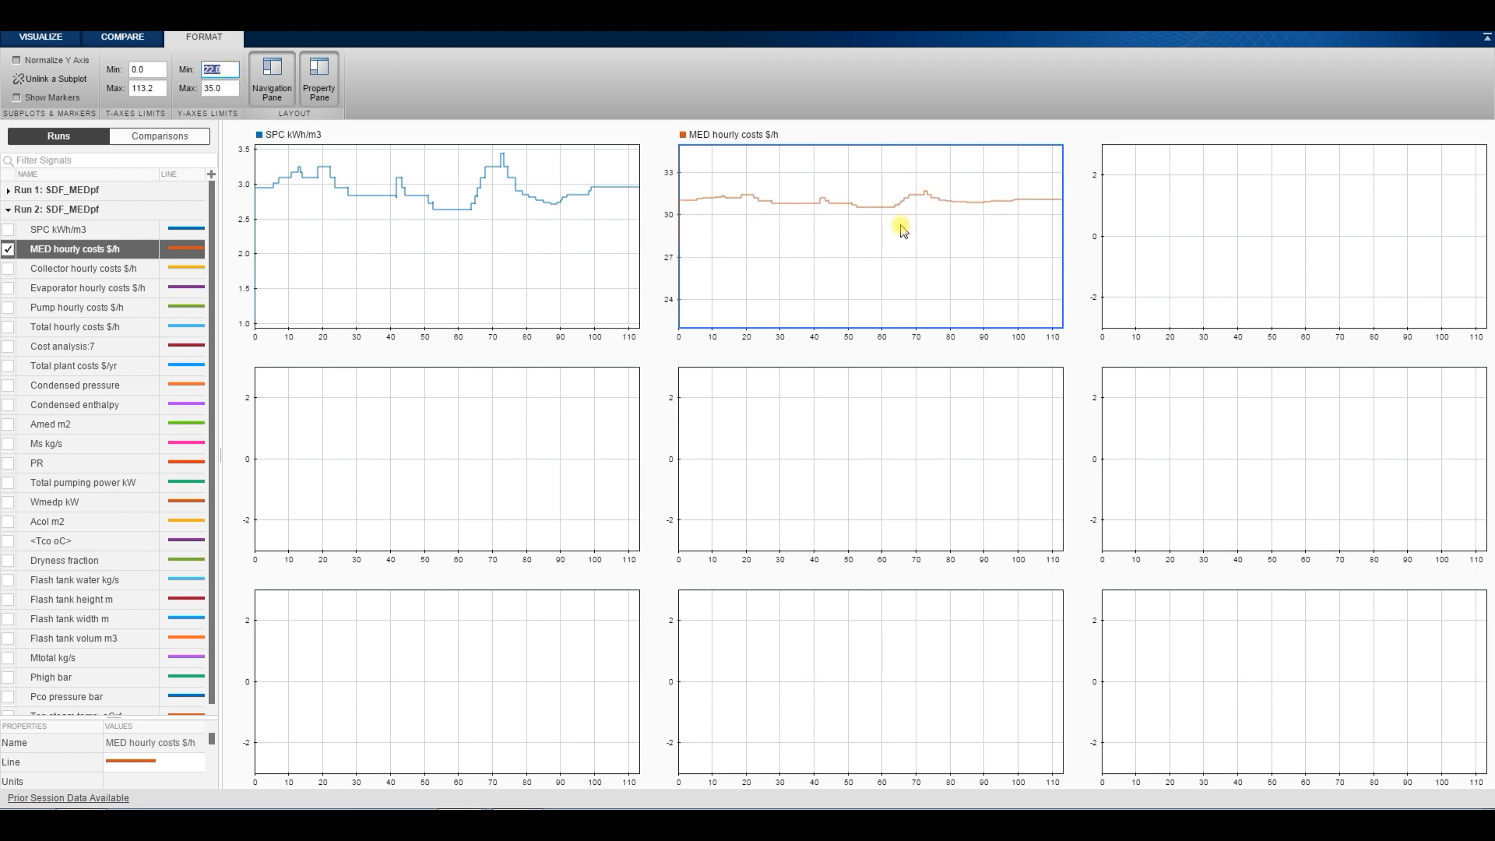
click(214, 69)
key(Tab)
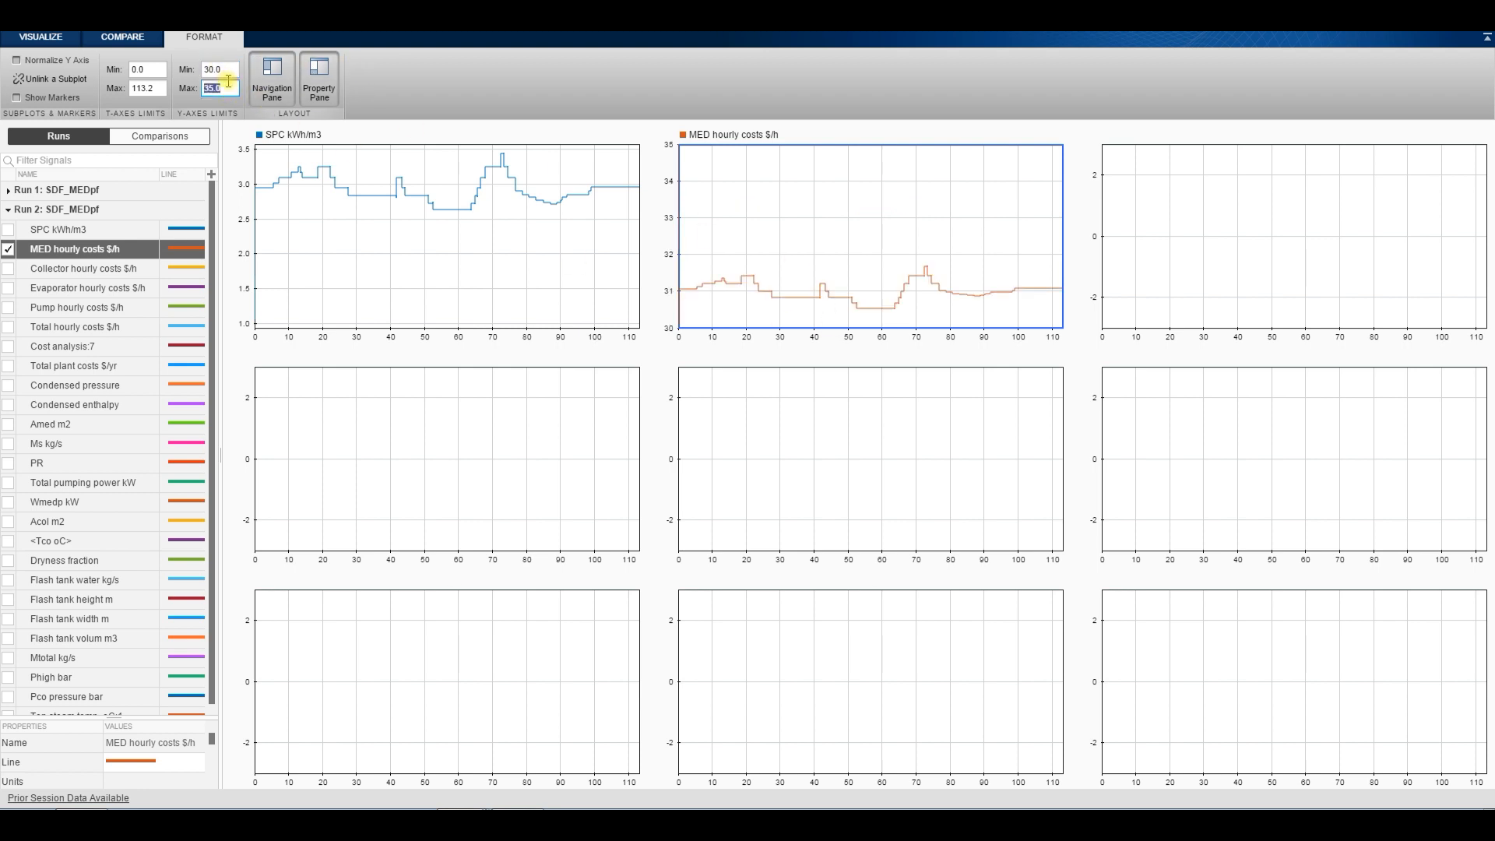
text(32)
key(Tab)
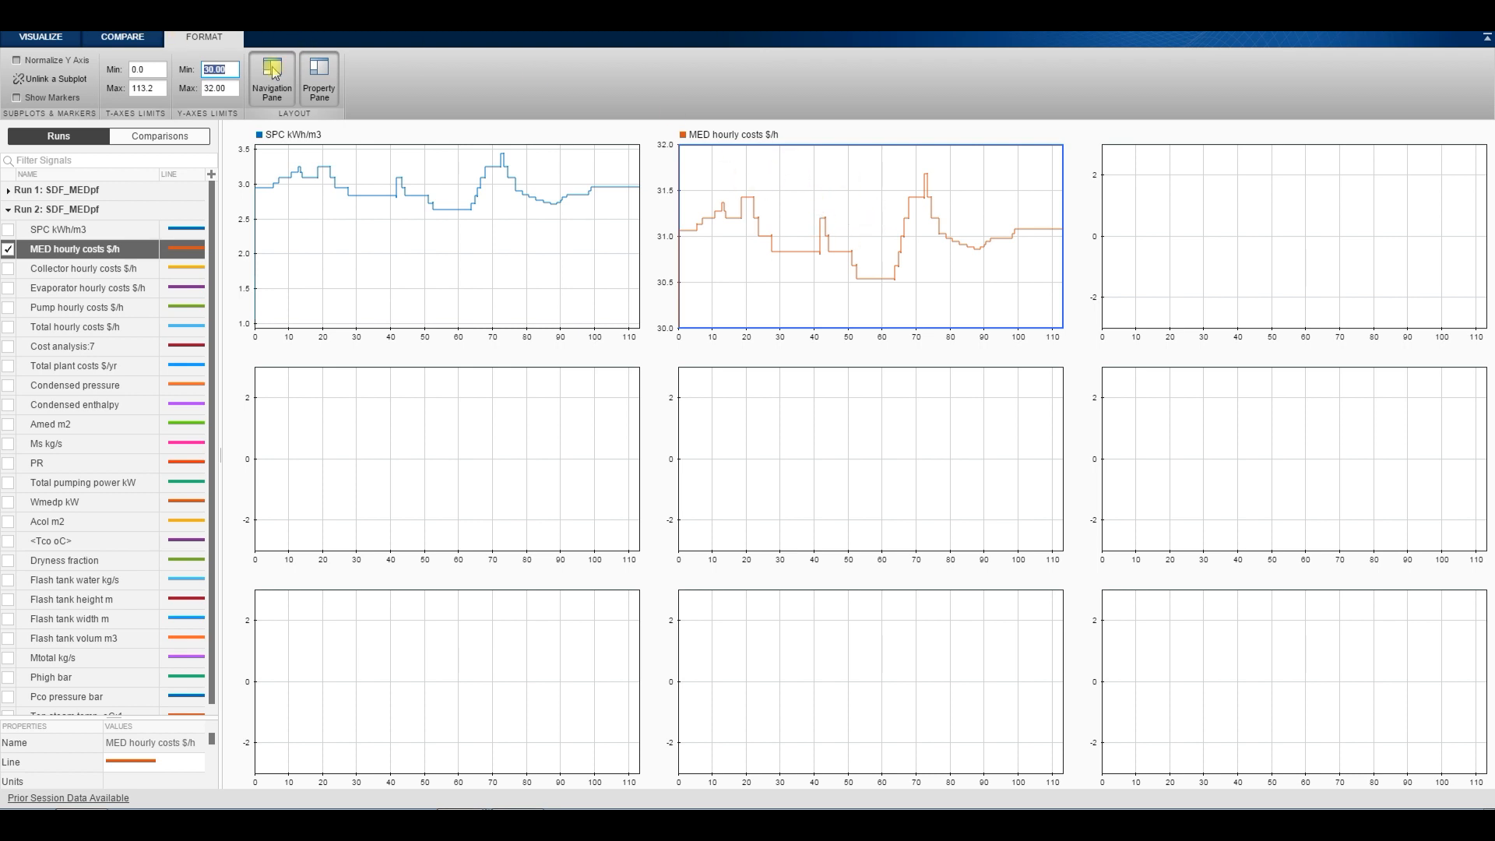
Plot Run 2's Evaporator hourly costs $/h in the third subplot and PR in the fourth subplot.
click(1316, 233)
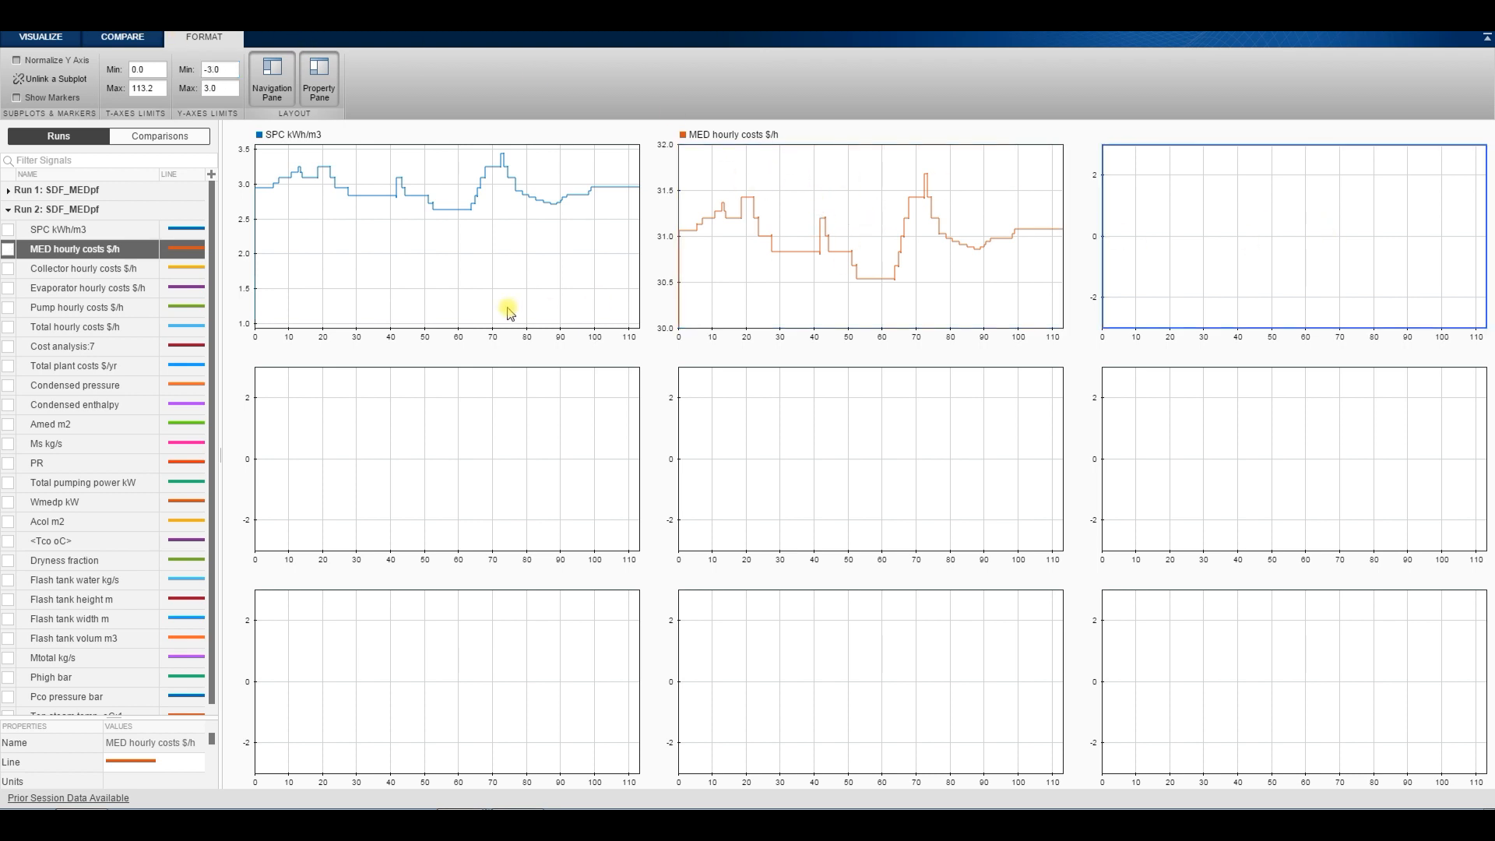
click(8, 269)
click(8, 269)
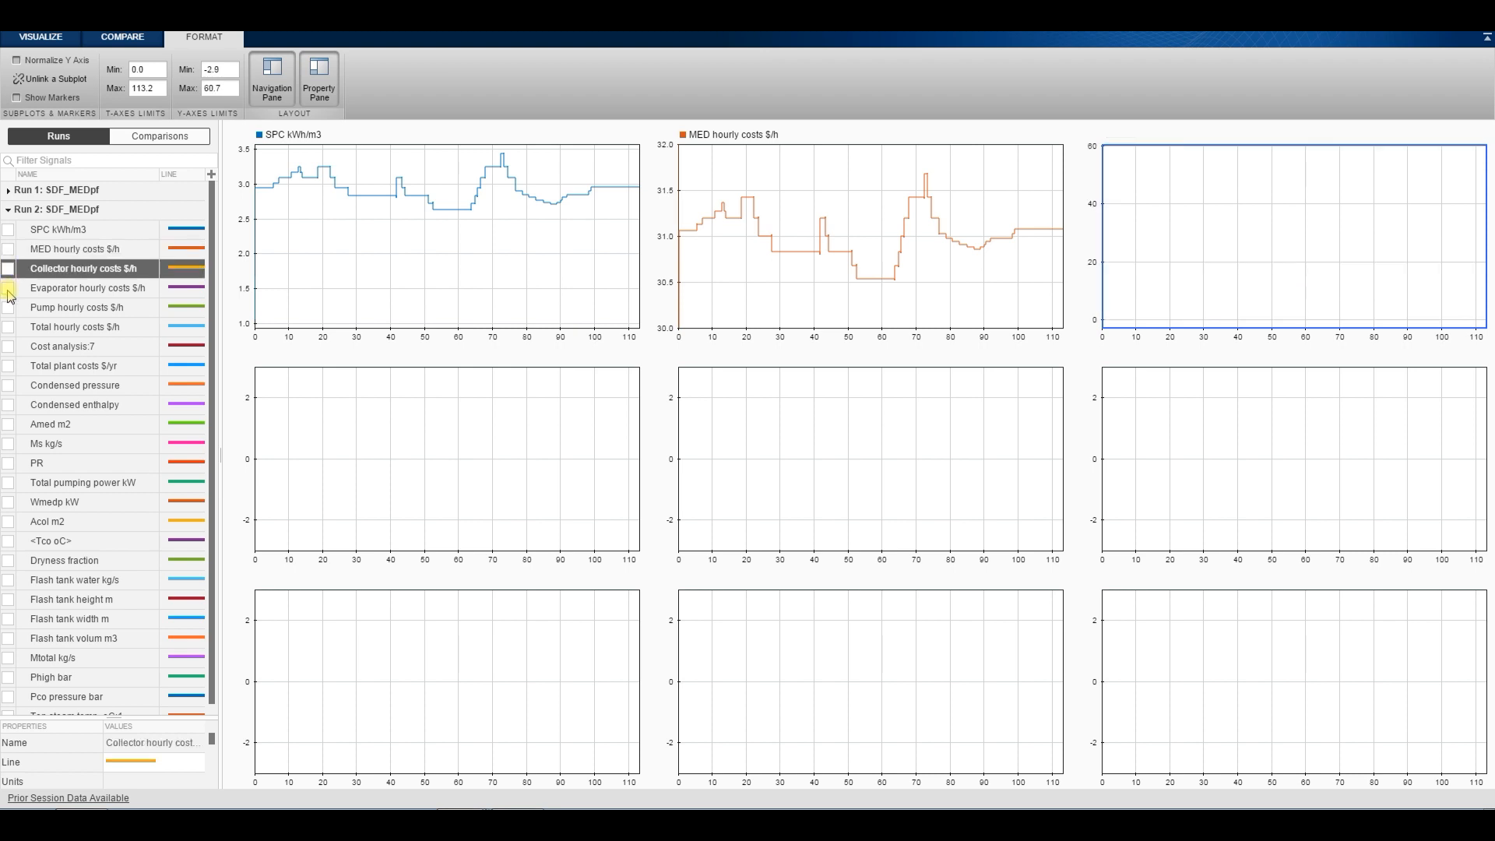
click(9, 289)
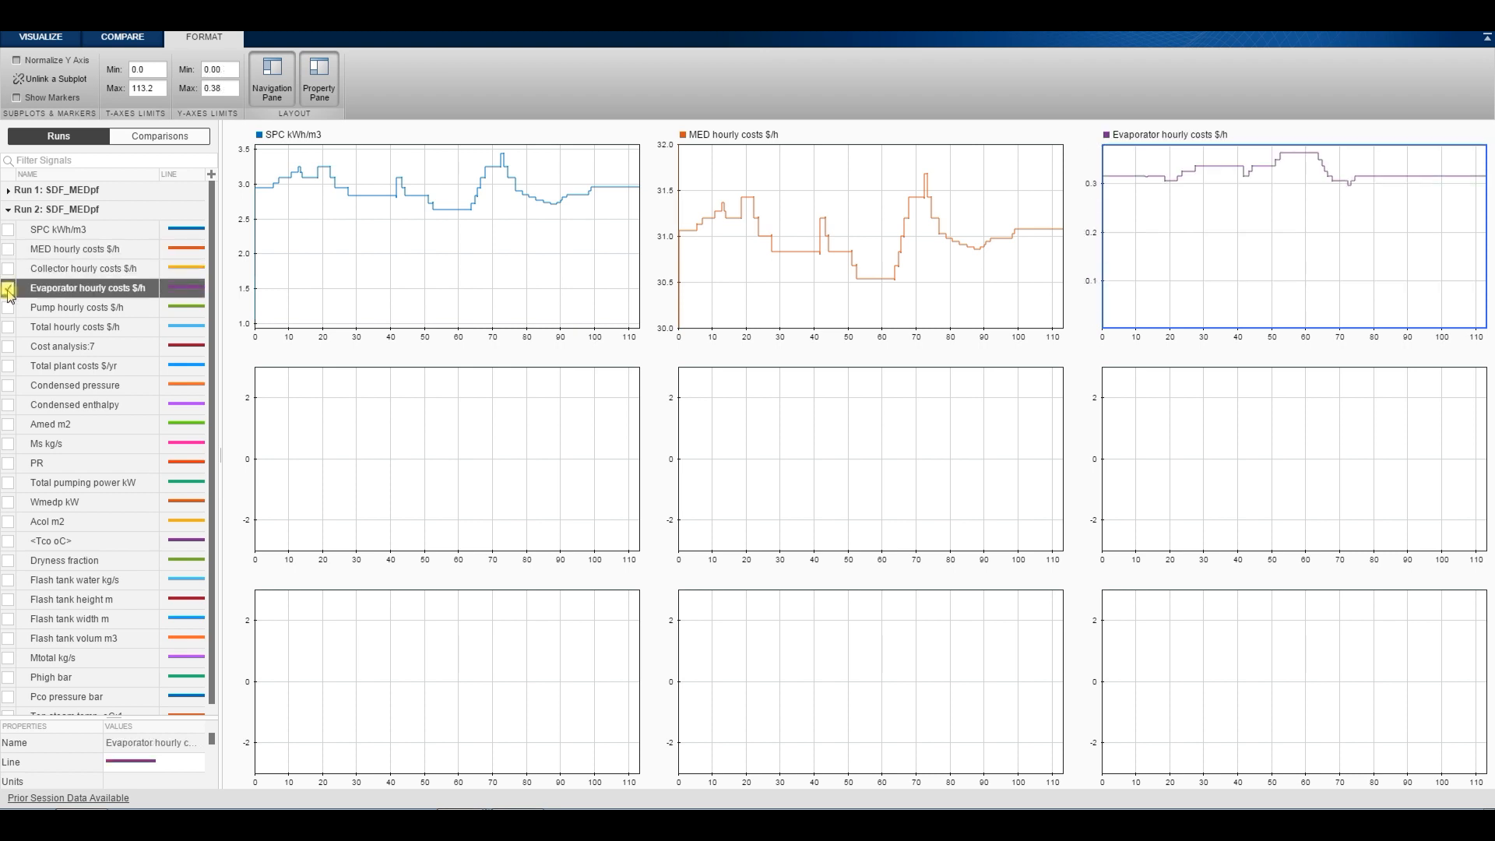
click(438, 467)
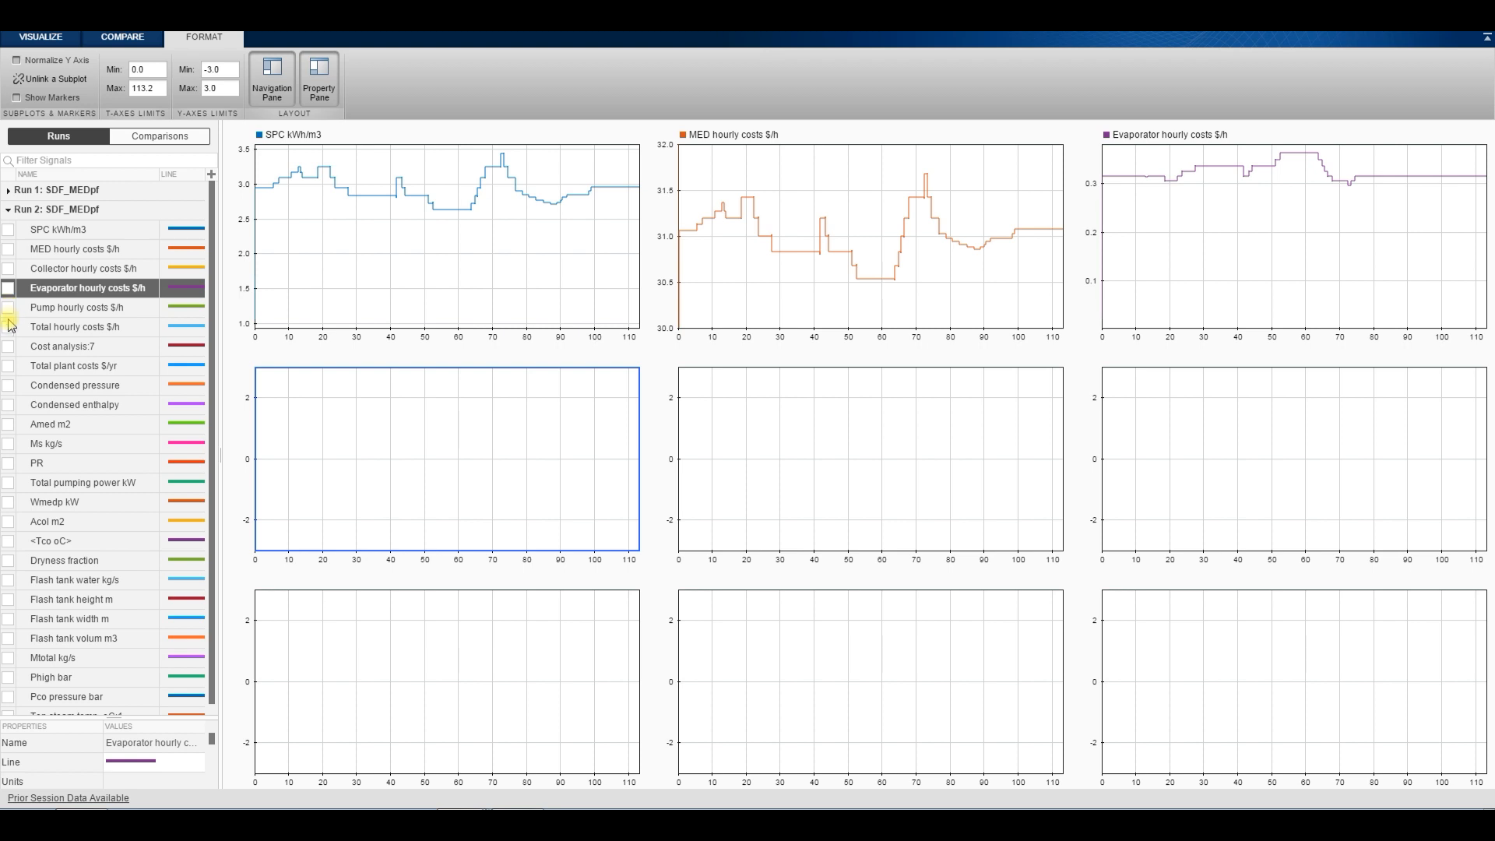
click(9, 464)
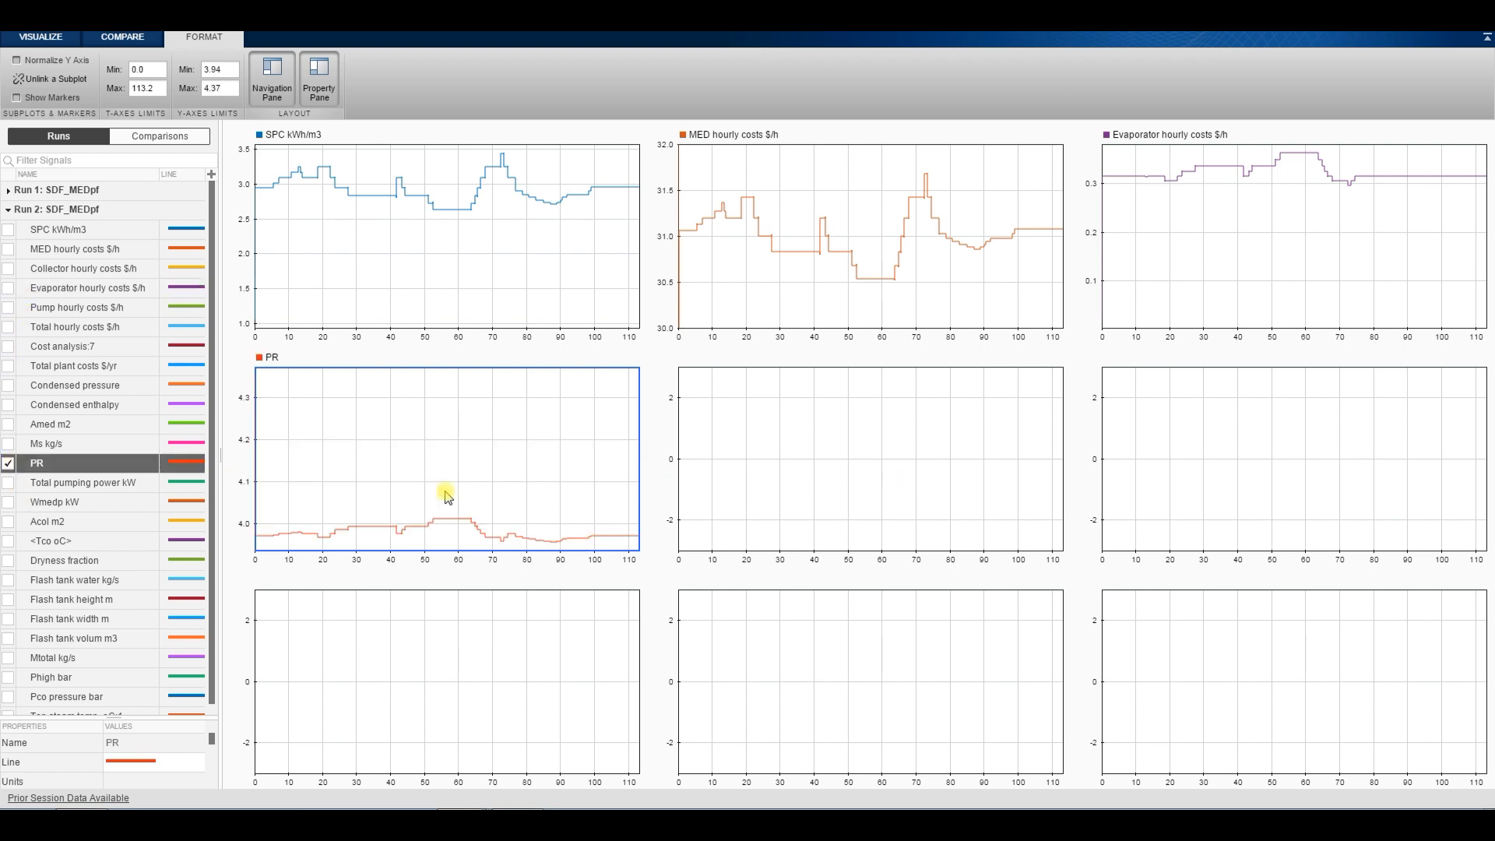
Plot Run 2's Total pumping power kW in the fifth subplot and Acol m2 in the sixth subplot.
click(853, 442)
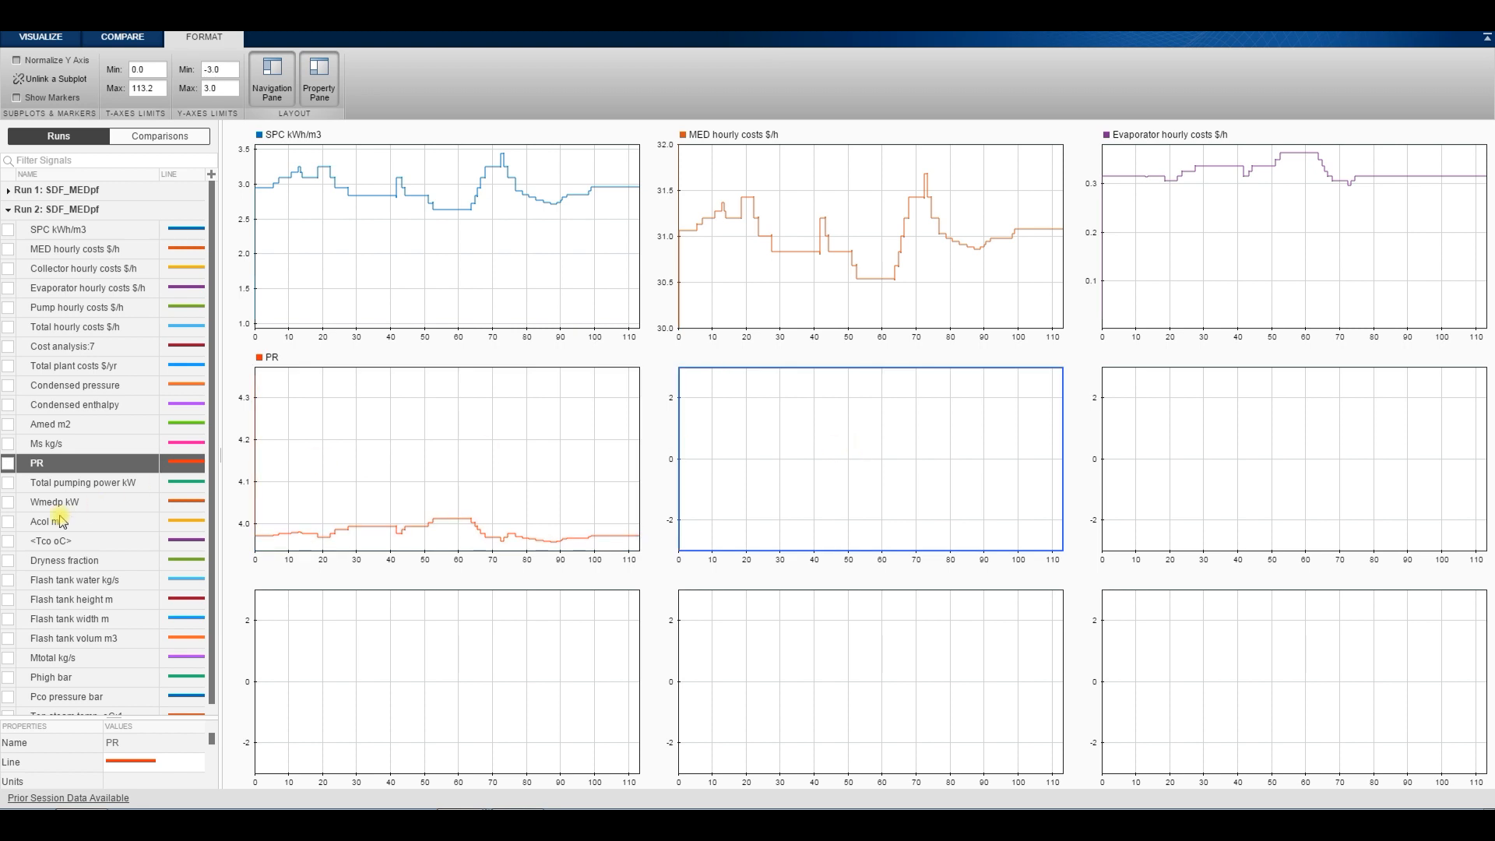
click(9, 482)
click(1250, 446)
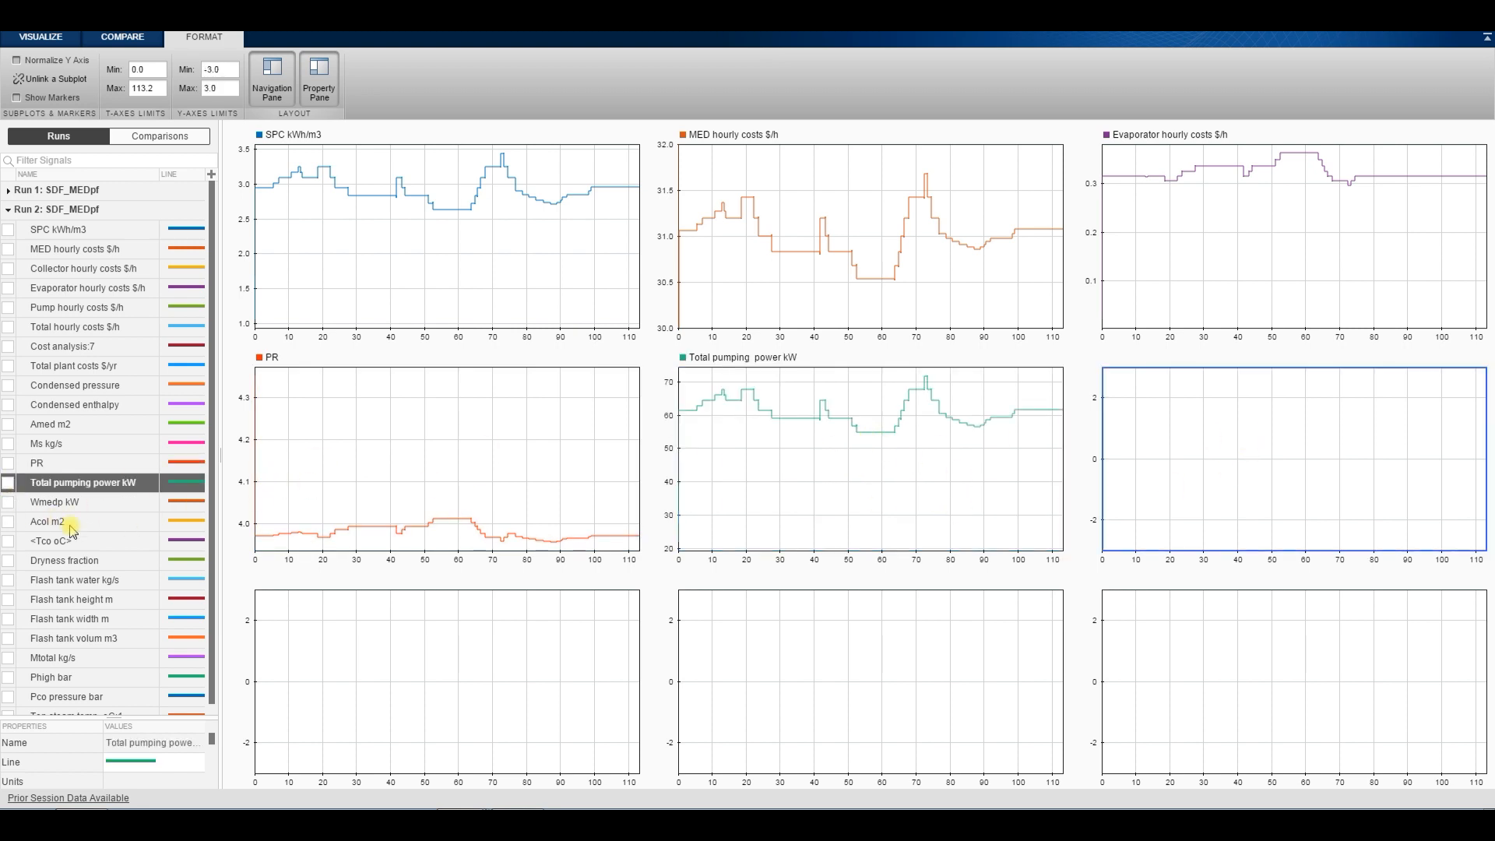
click(8, 522)
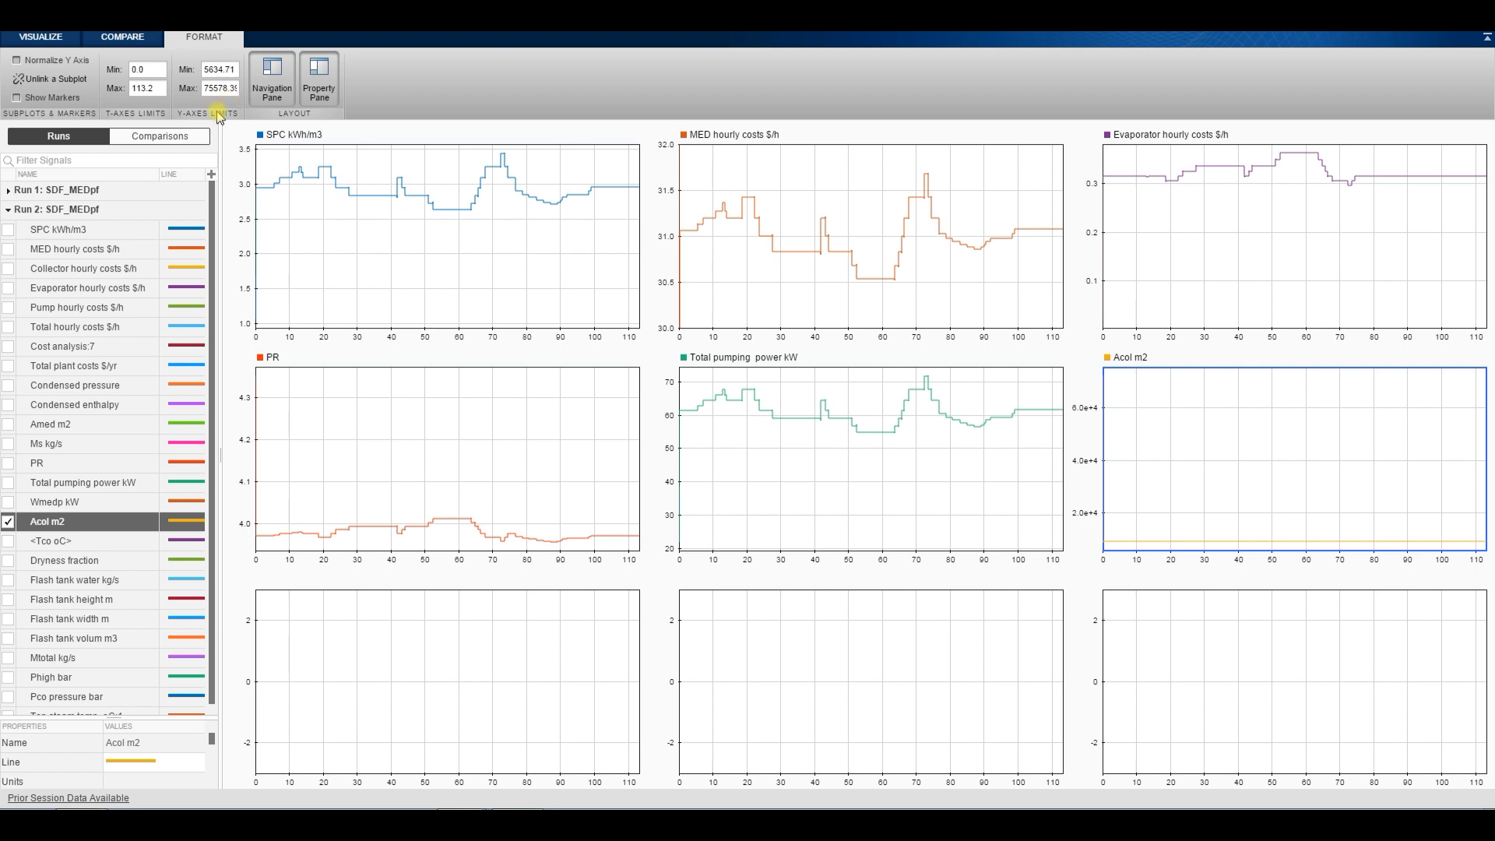
Plot Run 2's Dryness fraction in the seventh subplot and Flash tank water kg/s in the eighth subplot.
click(9, 561)
click(9, 560)
click(352, 661)
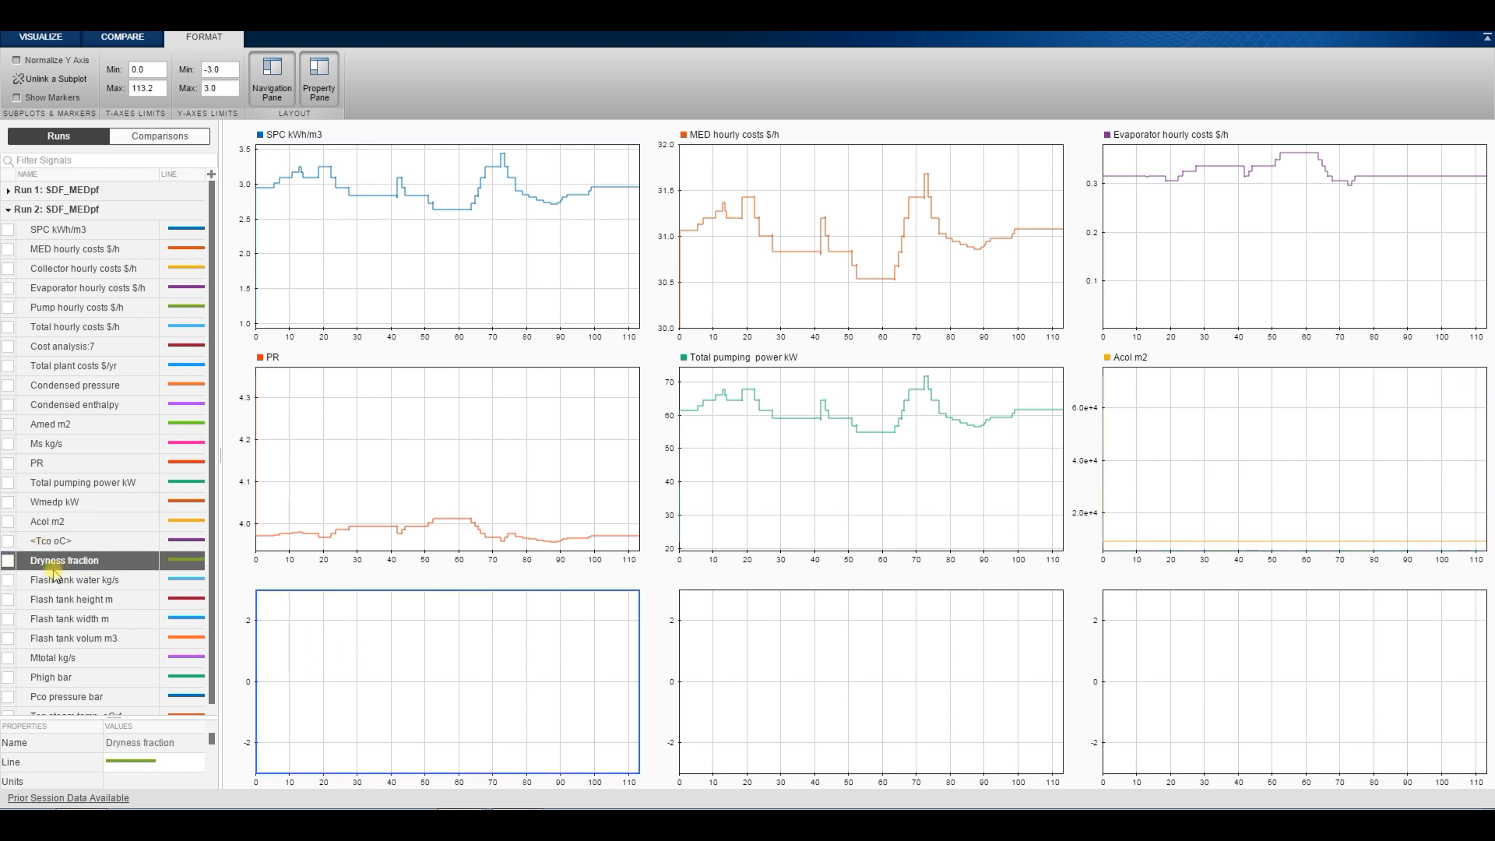
click(9, 561)
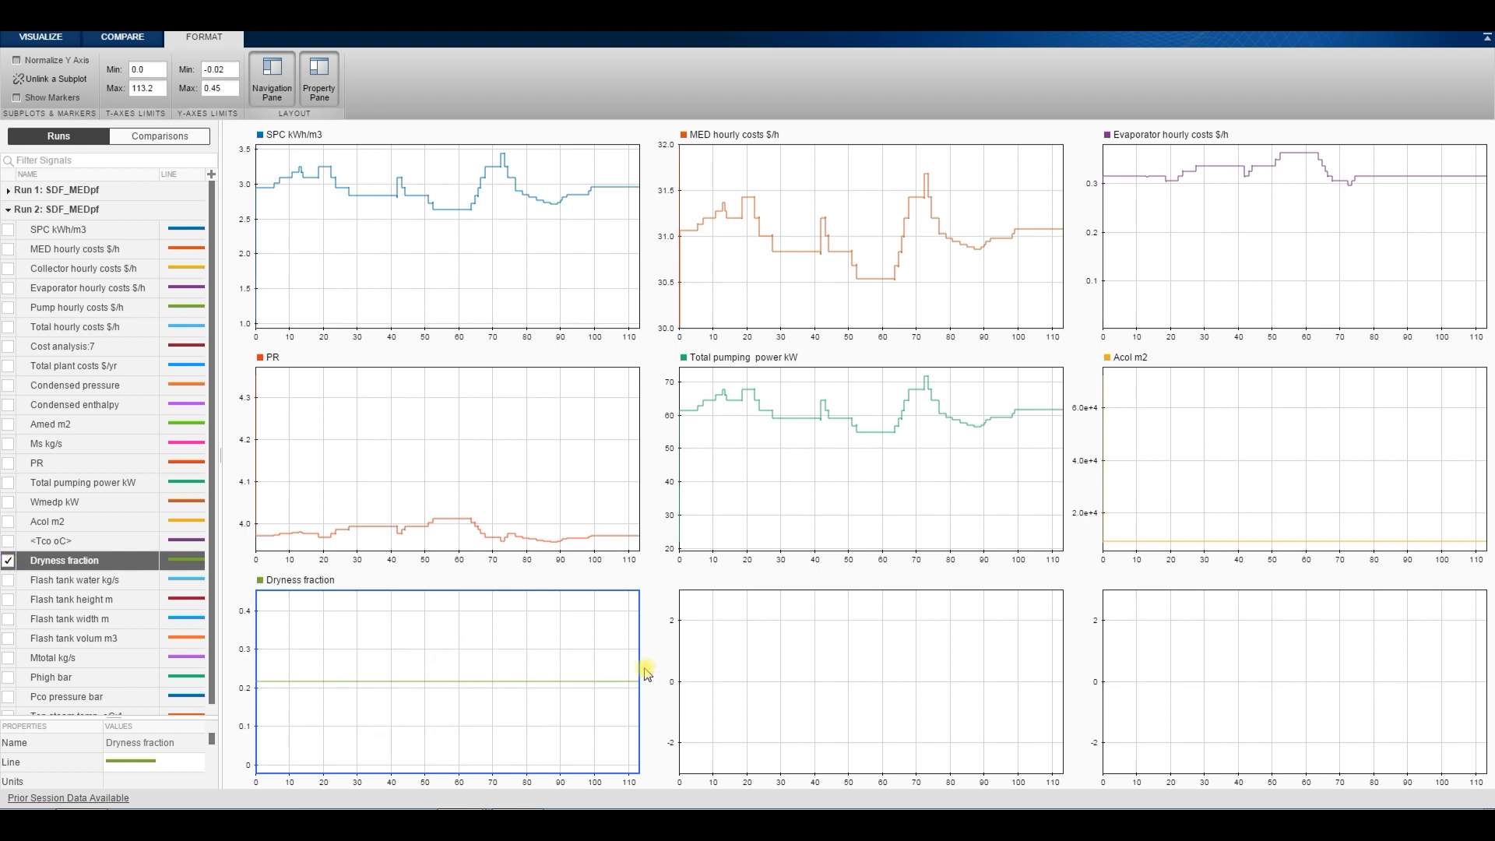
click(796, 637)
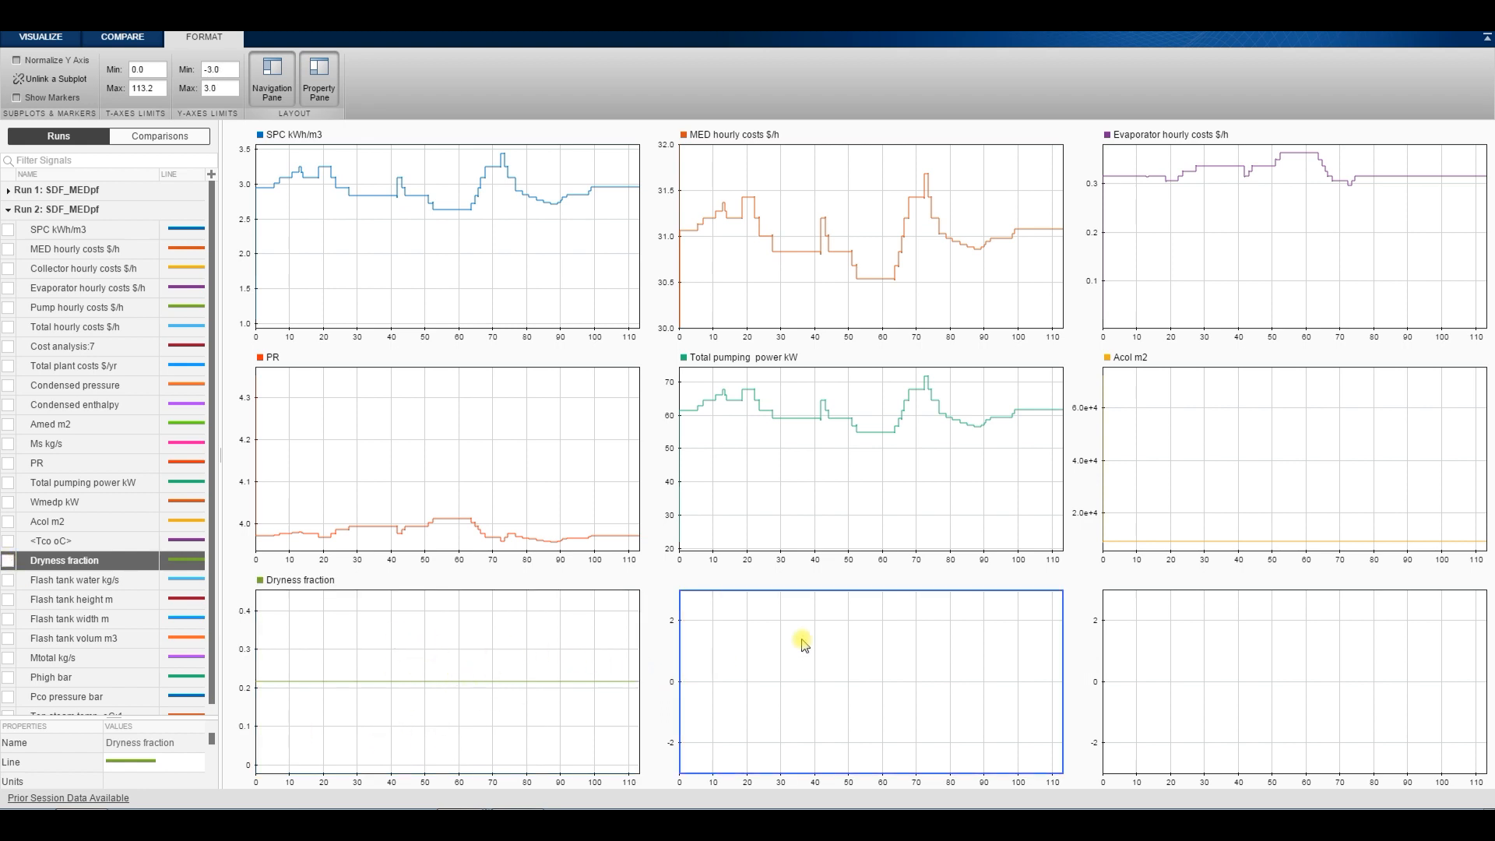
click(9, 581)
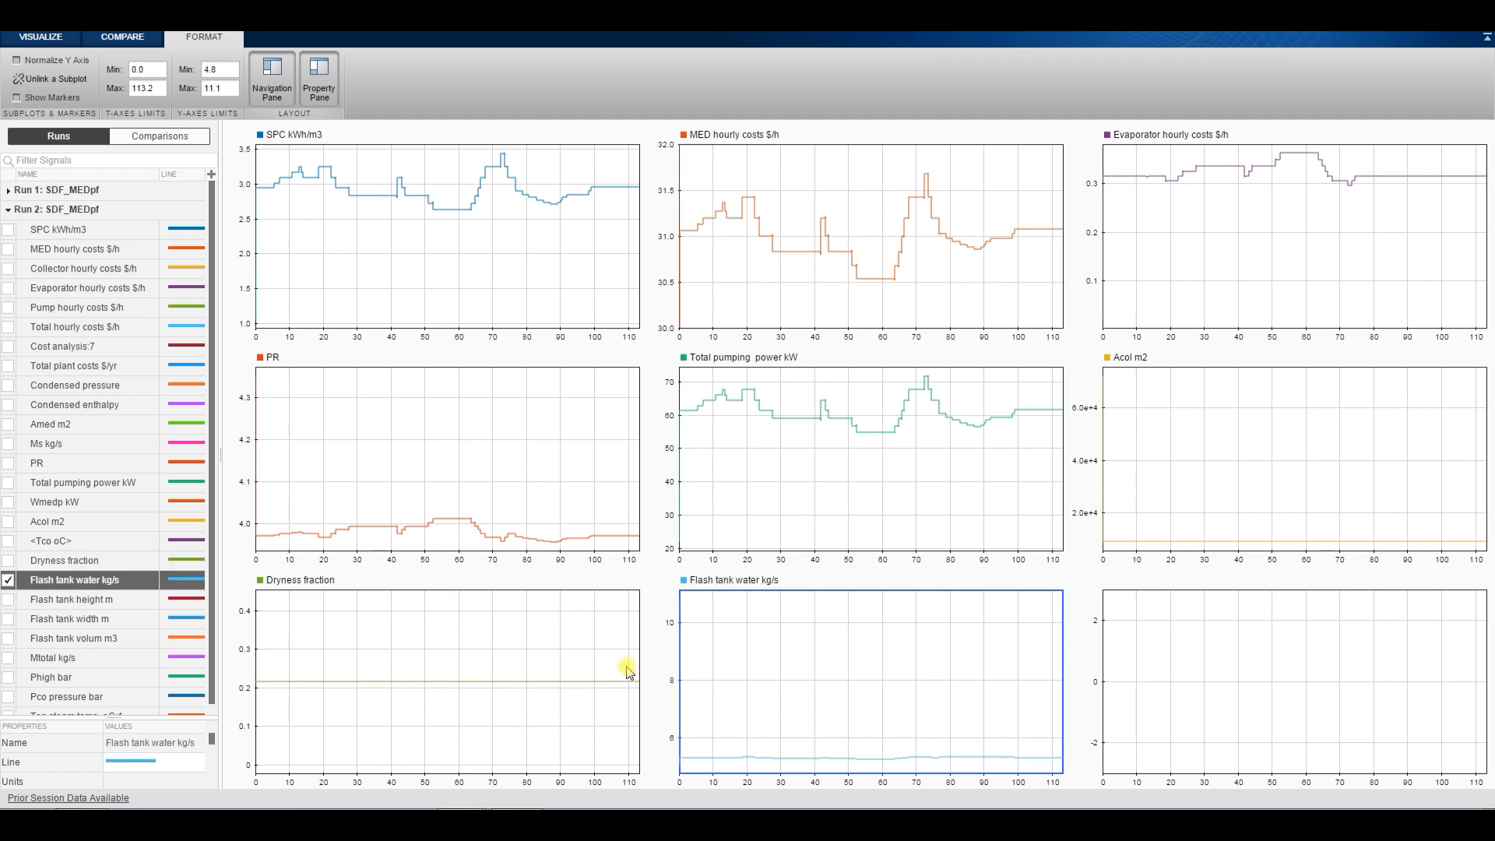
Return to the MED-PF subsystem in the Simulink model window and save the model.
click(1406, 11)
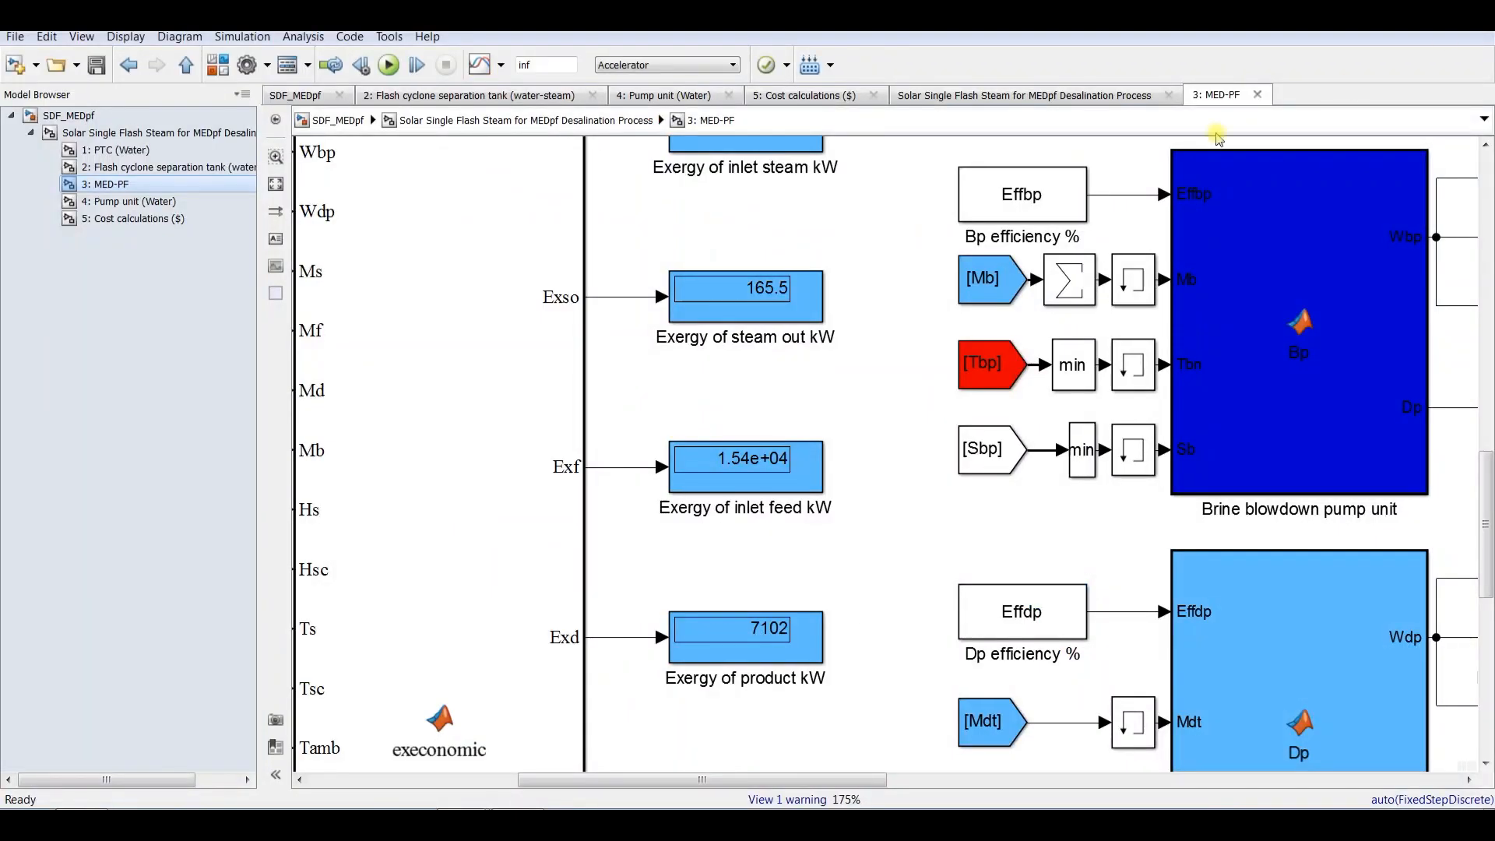
scroll(641, 331, down, 2)
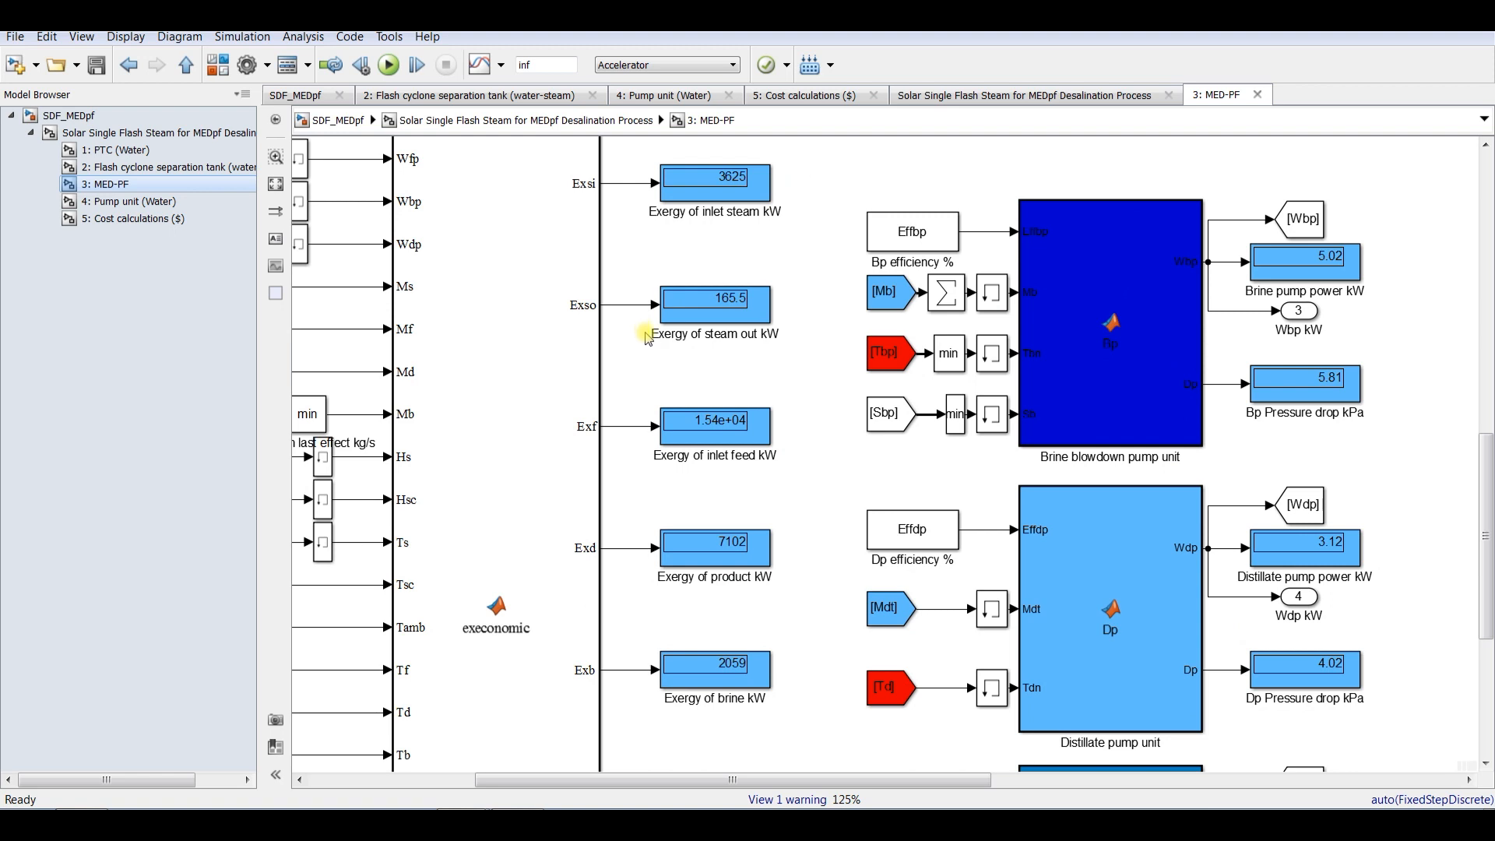
scroll(640, 331, down, 1)
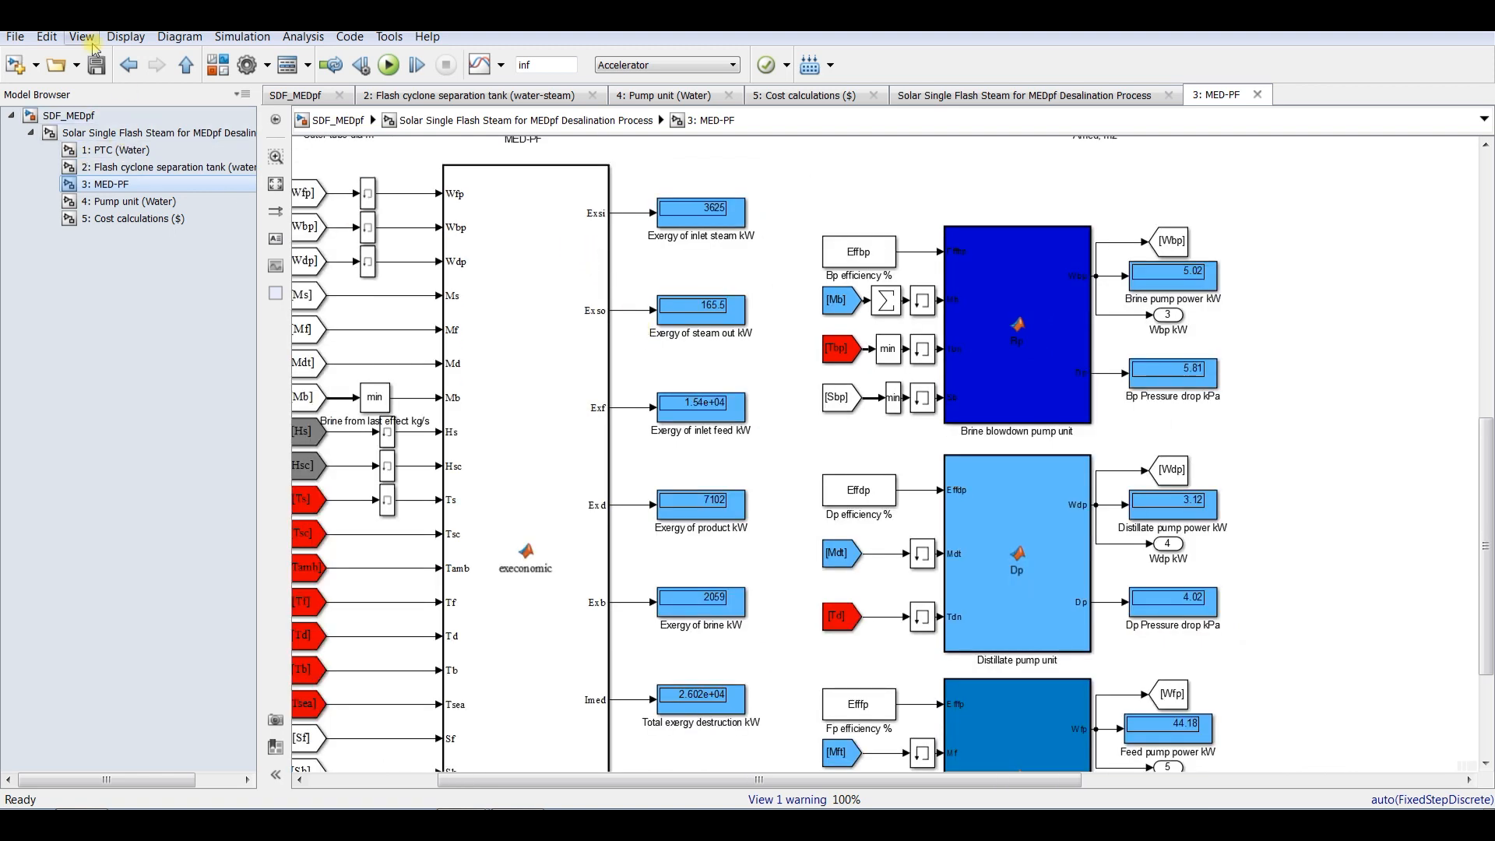
click(97, 67)
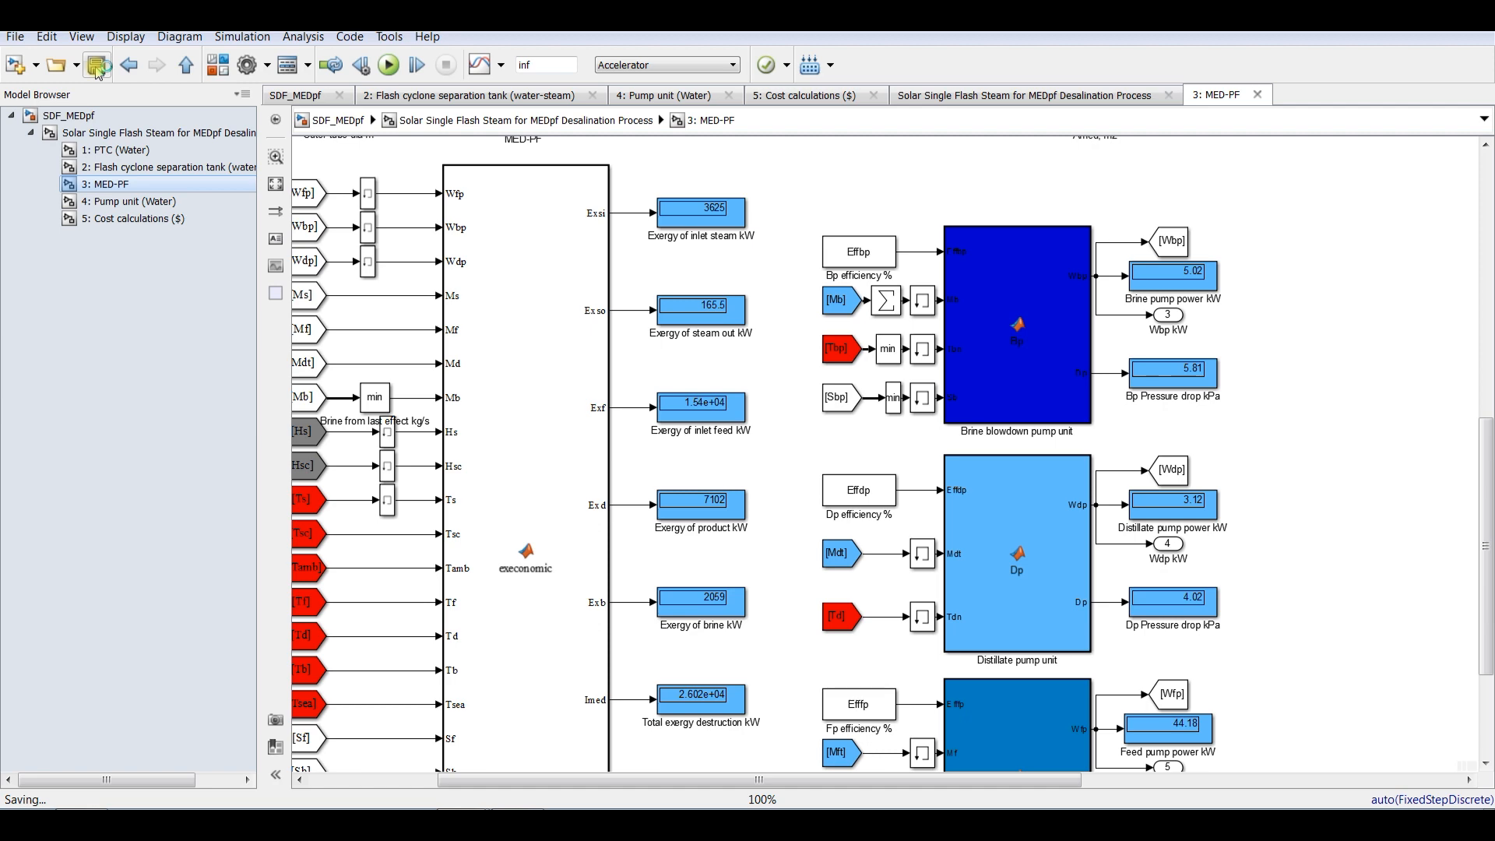
Save a copy of the desalination model under the file name SDF_MEDpf_vd in the SDF_MEDpf folder.
click(164, 140)
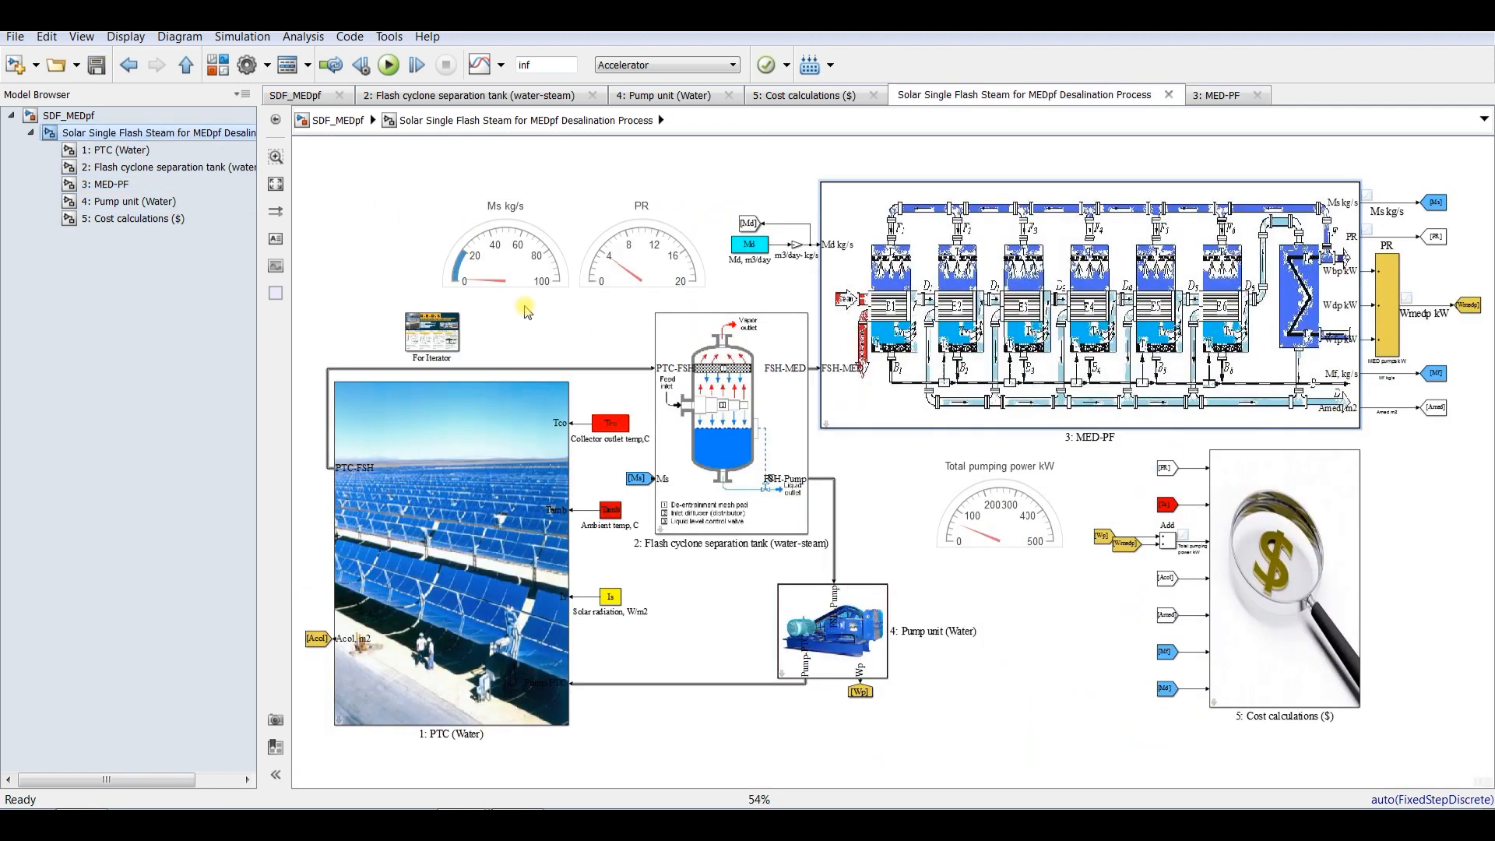
click(15, 37)
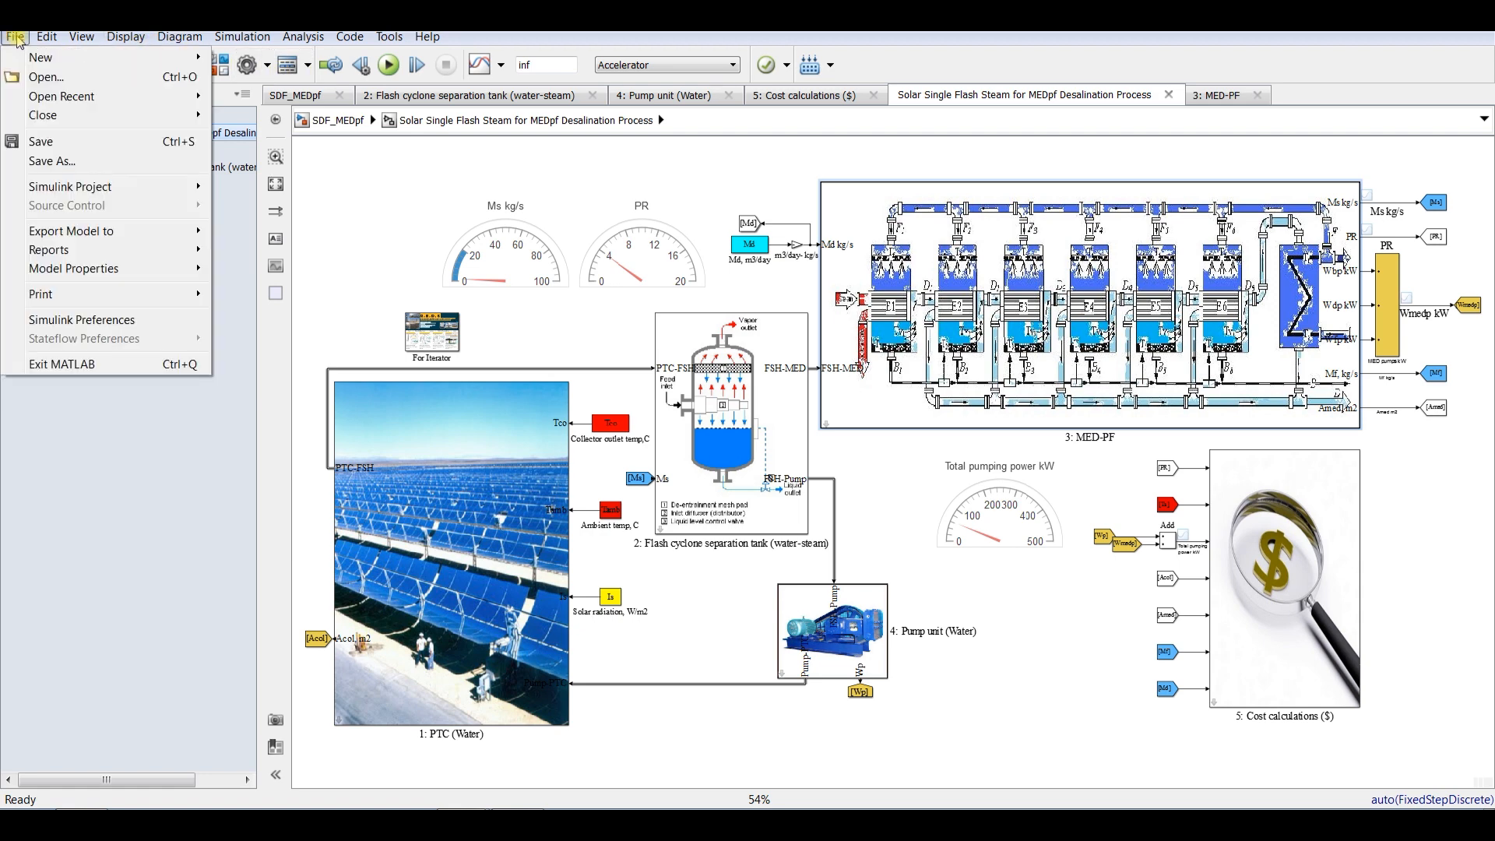
click(63, 160)
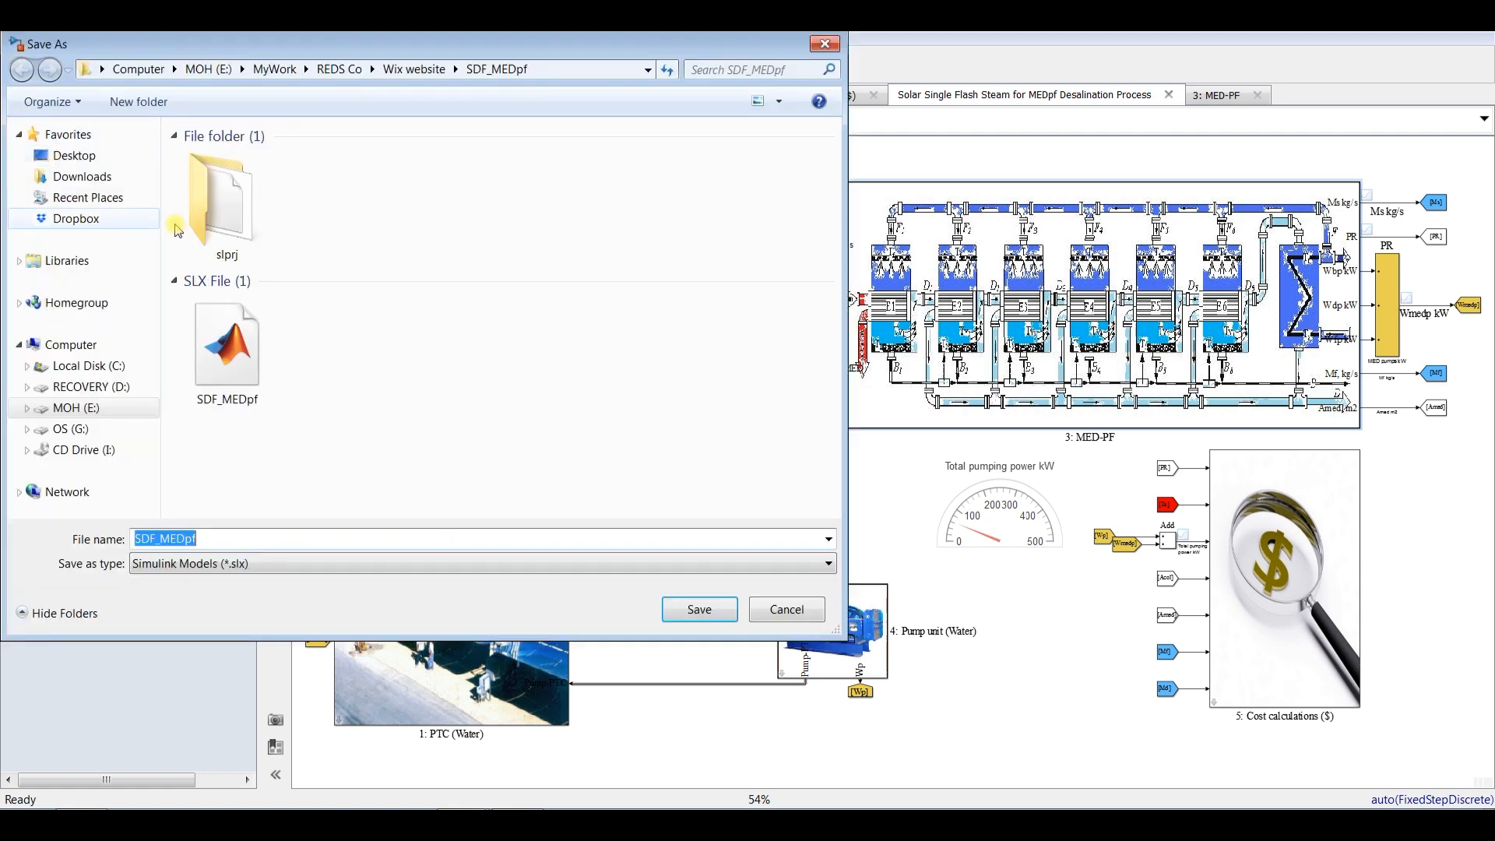
click(239, 539)
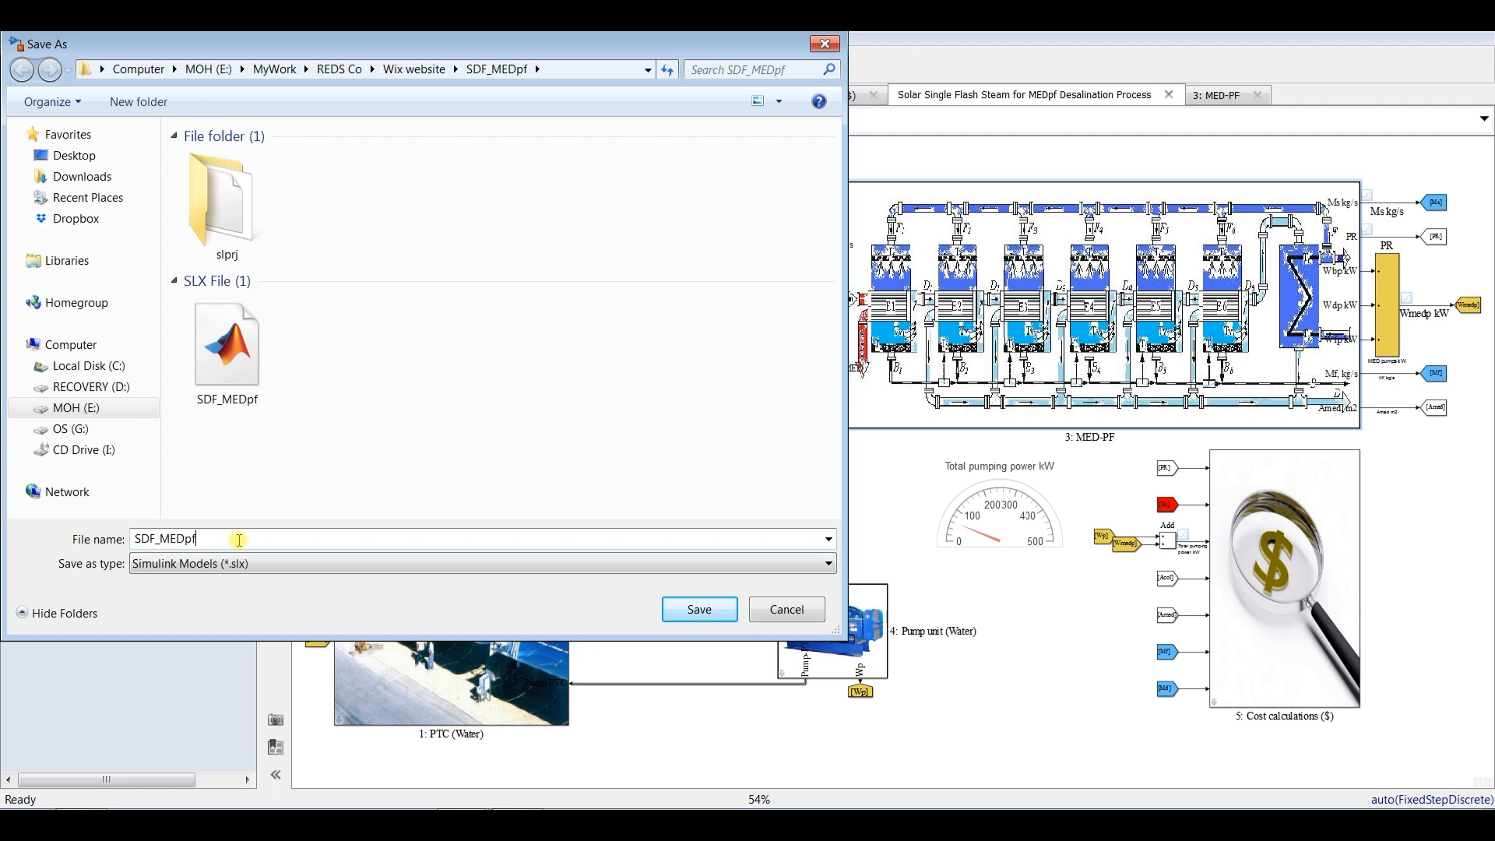
text(_)
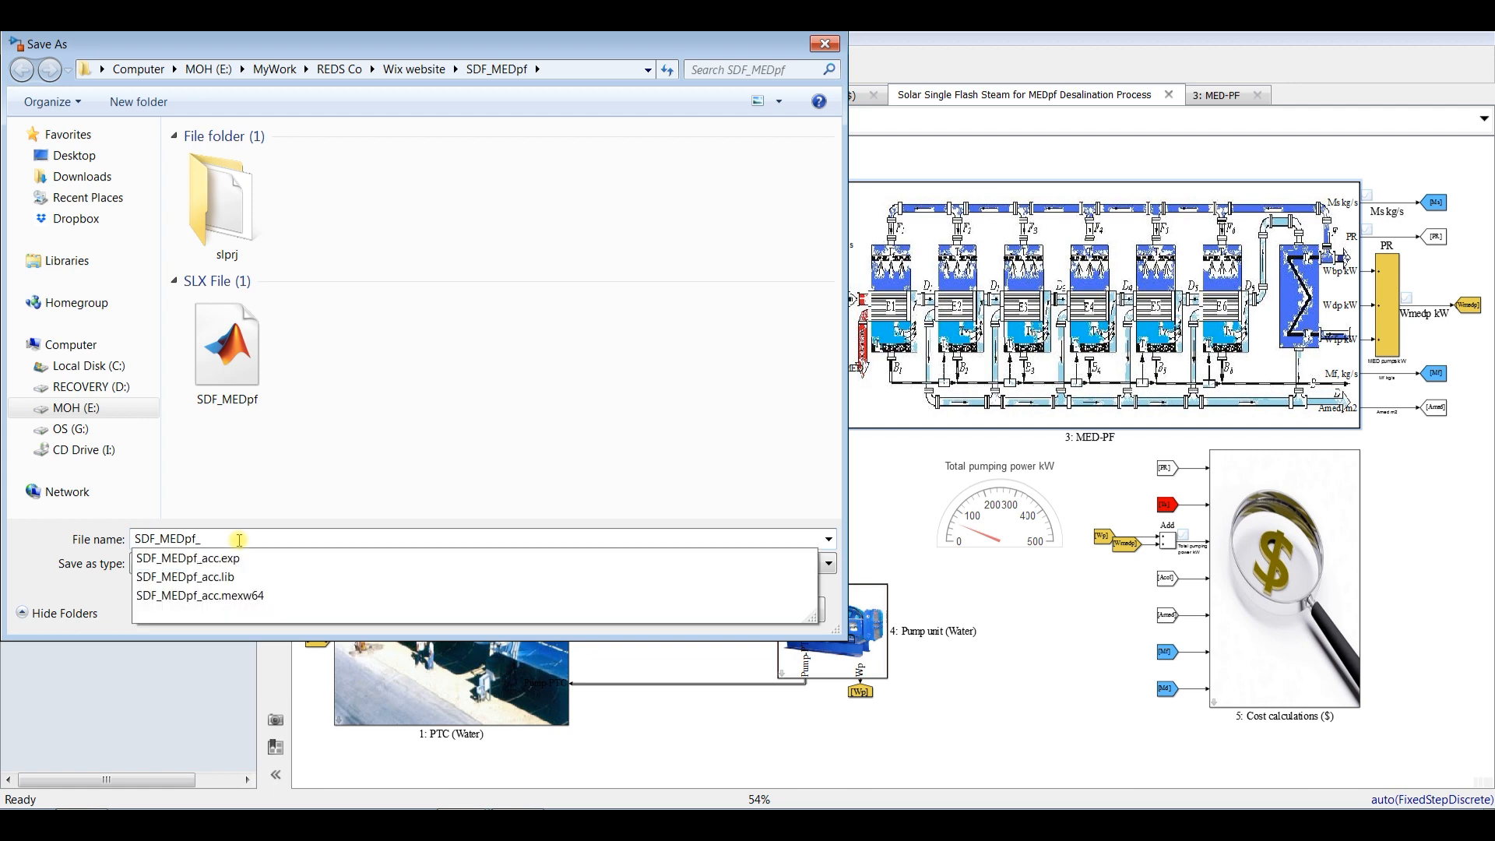
text(v)
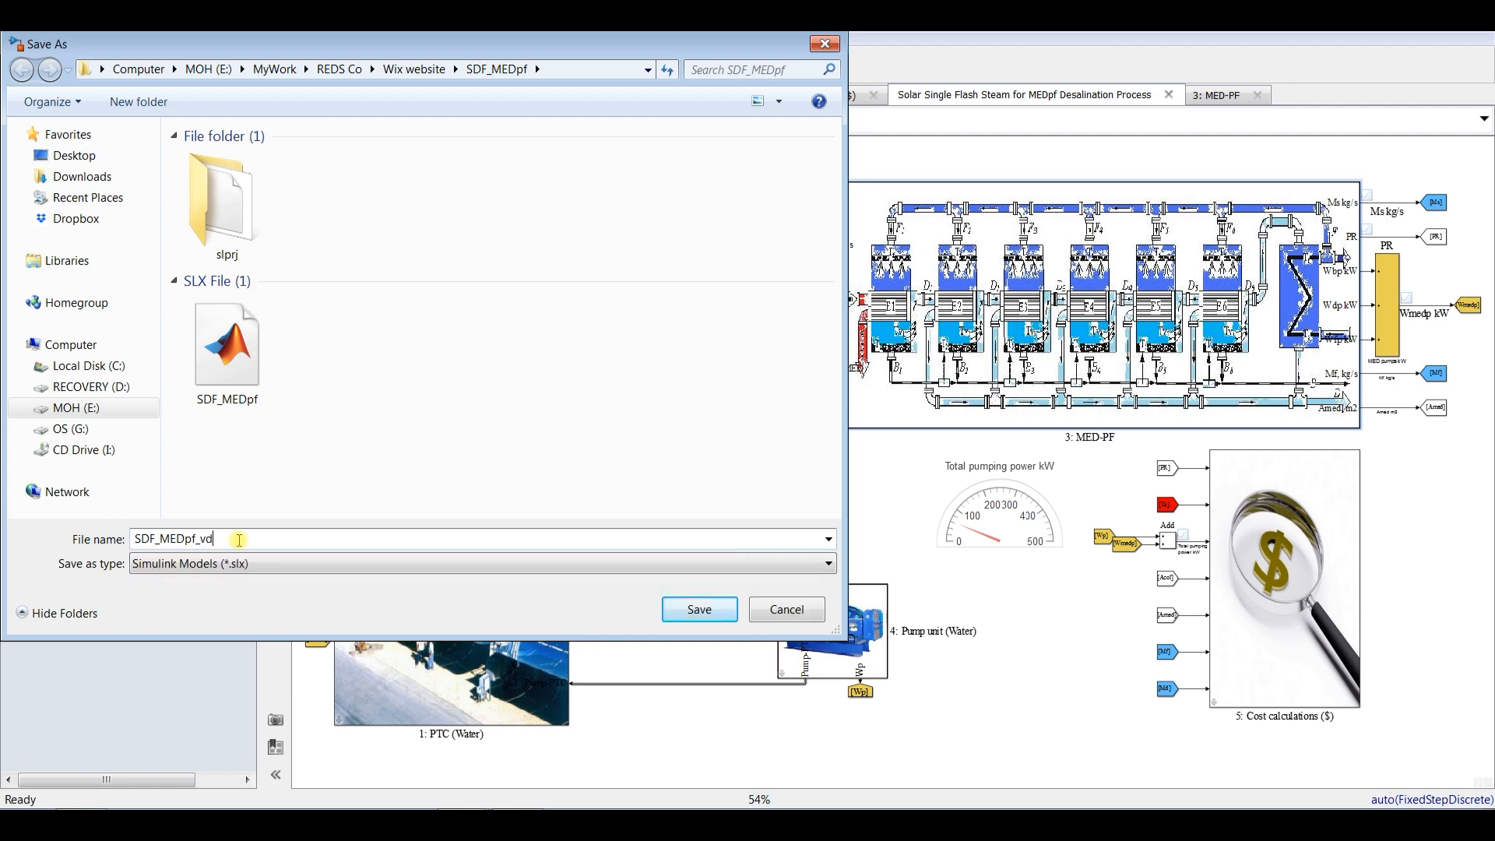
text(d)
click(699, 609)
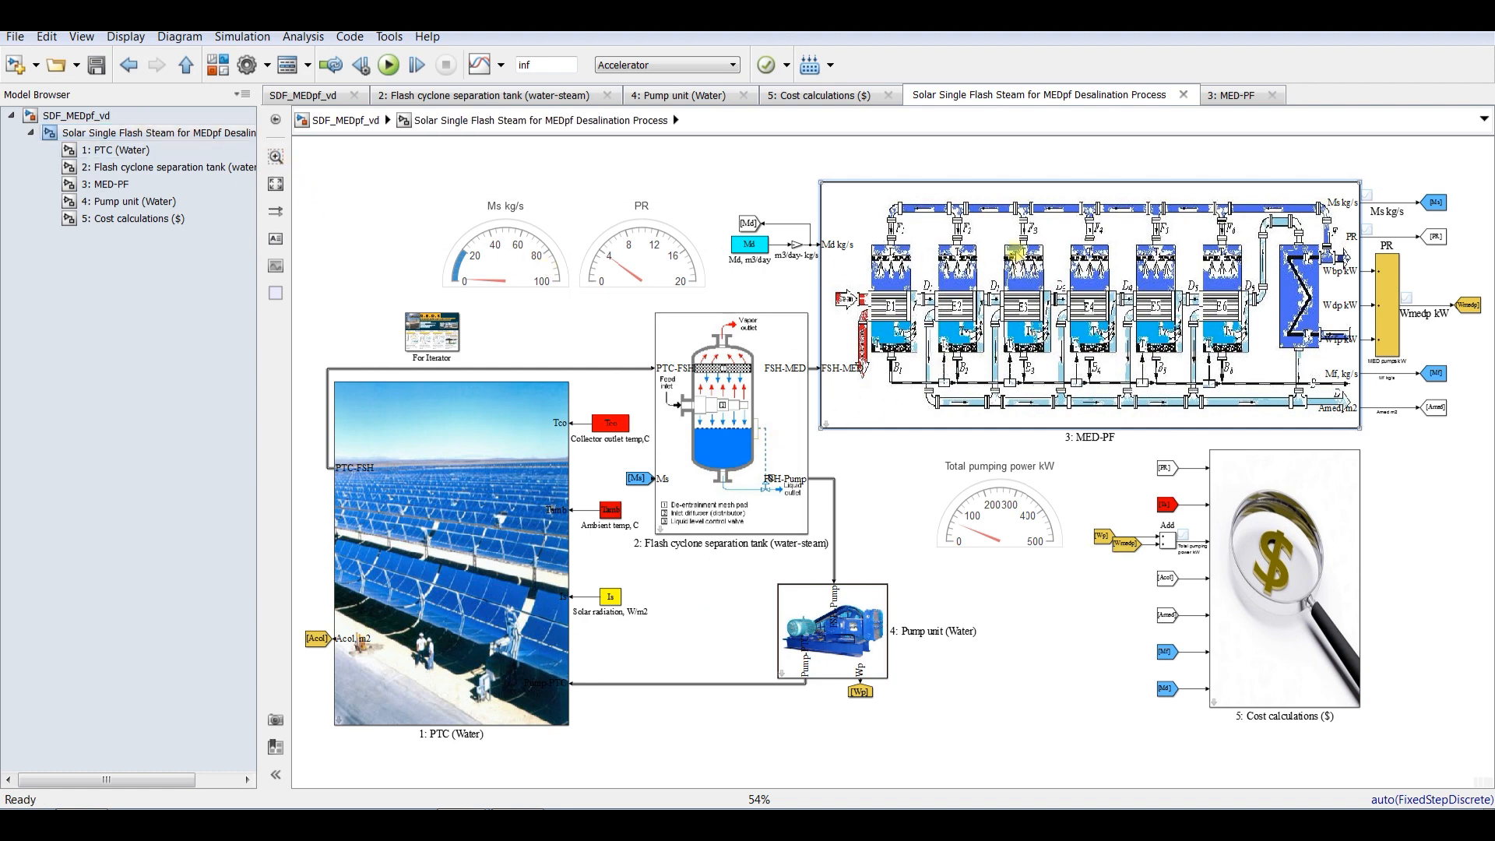
Go to the top level of SDF_MEDpf_vd and shift the Solar Single Flash Steam process block right to free space beside it.
double_click(1015, 263)
click(1017, 117)
click(75, 115)
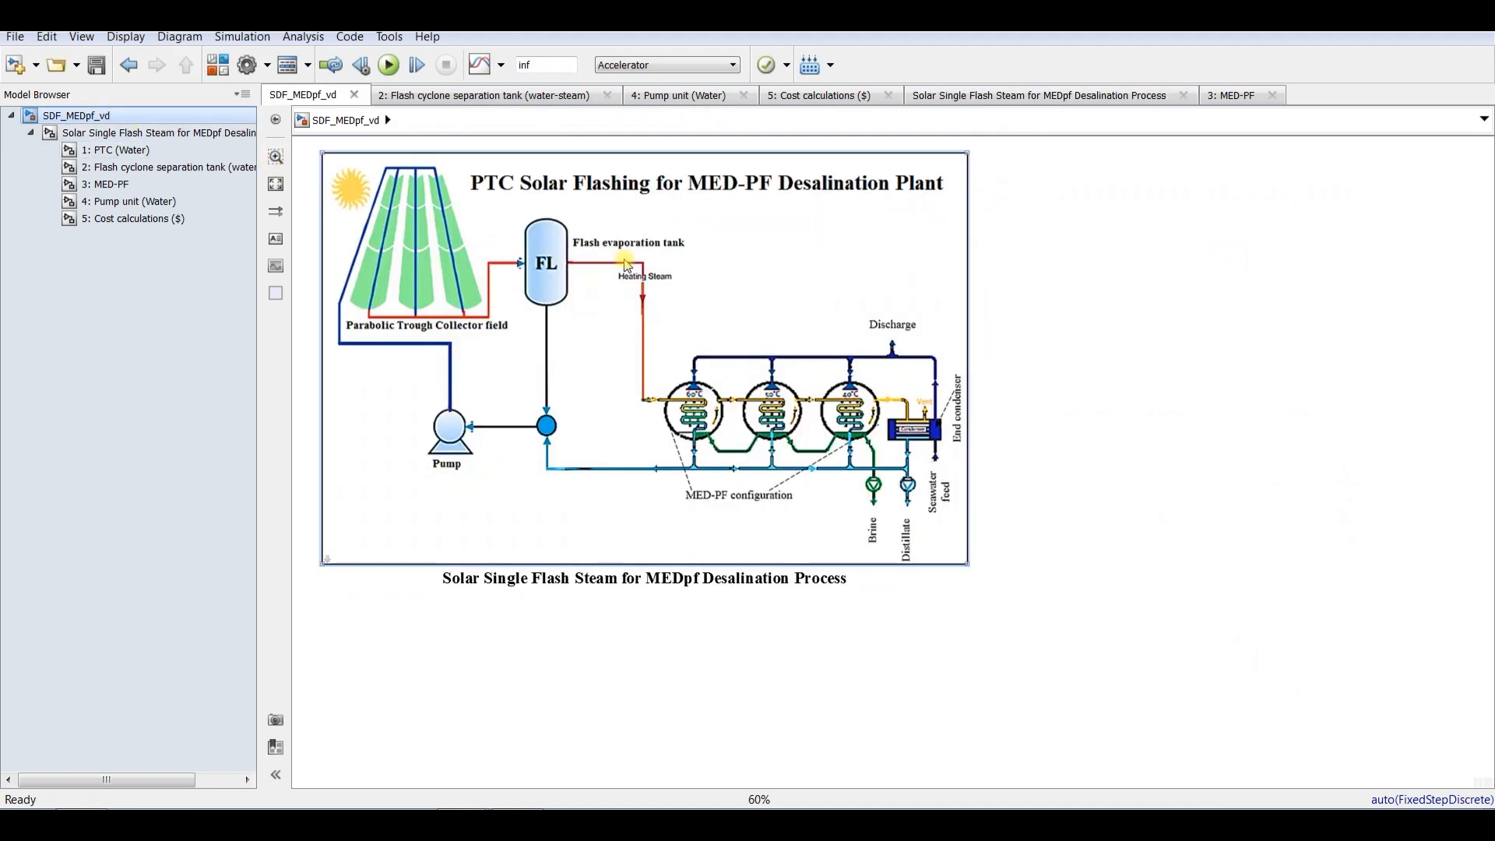
double_click(777, 257)
click(465, 182)
click(111, 134)
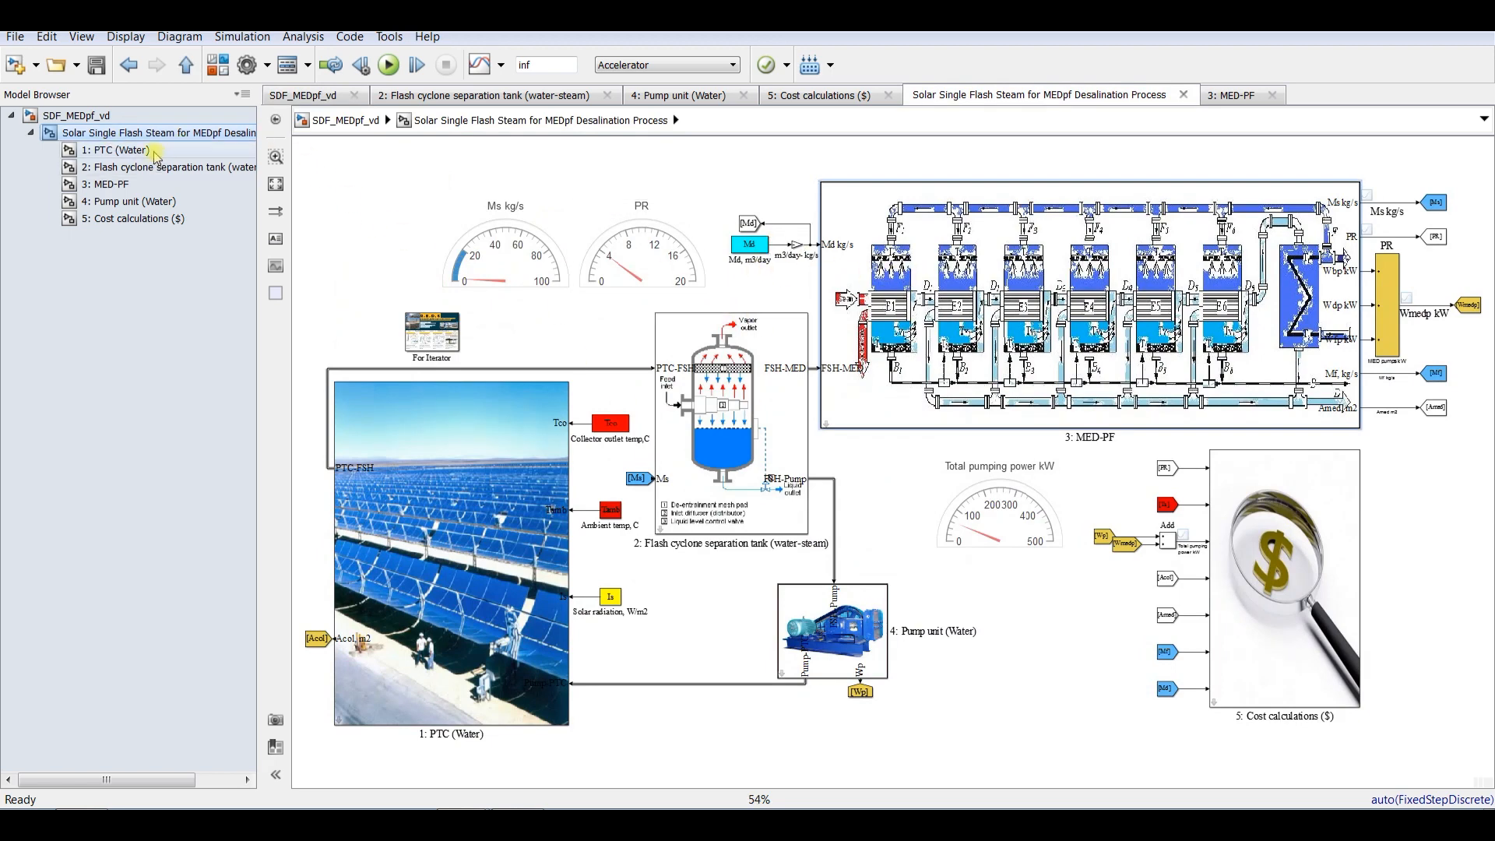
click(121, 117)
drag(667, 294, 1019, 354)
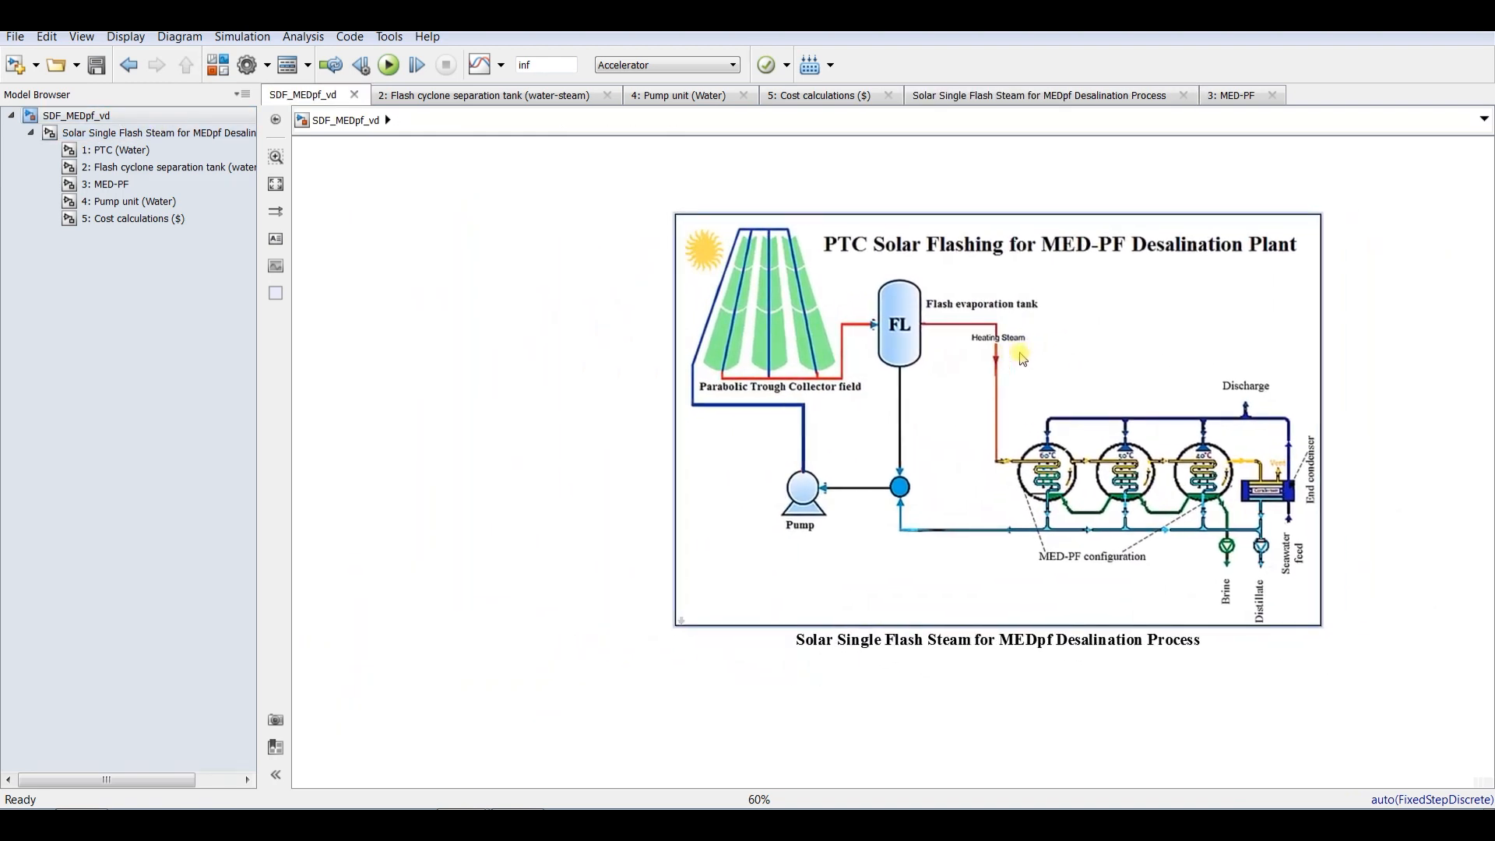
Add a Signal Builder block from the Simulink Sources library to the model's top level, below and left of the process block.
click(217, 65)
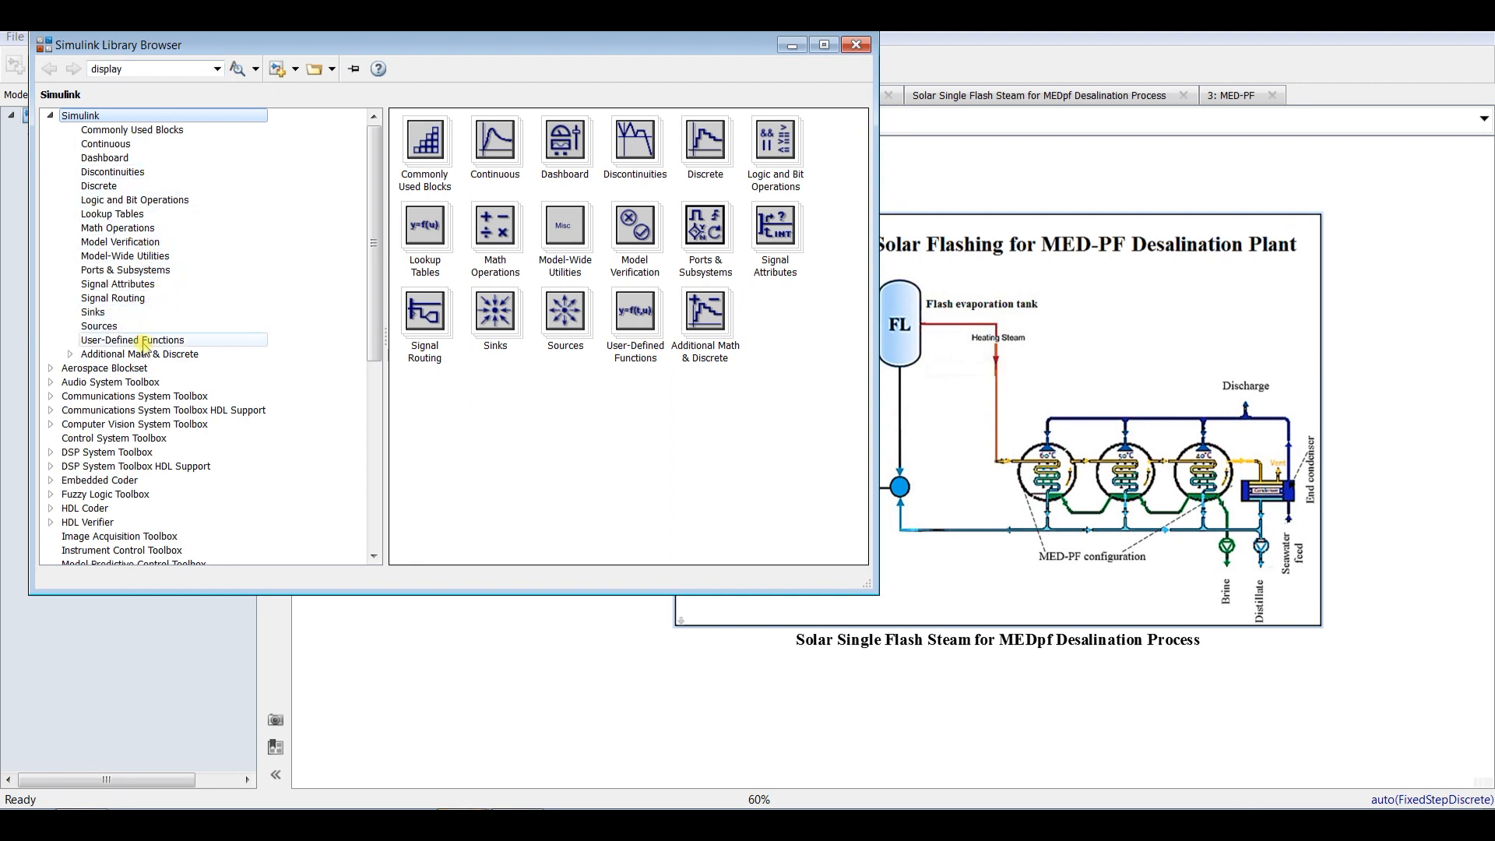
click(100, 326)
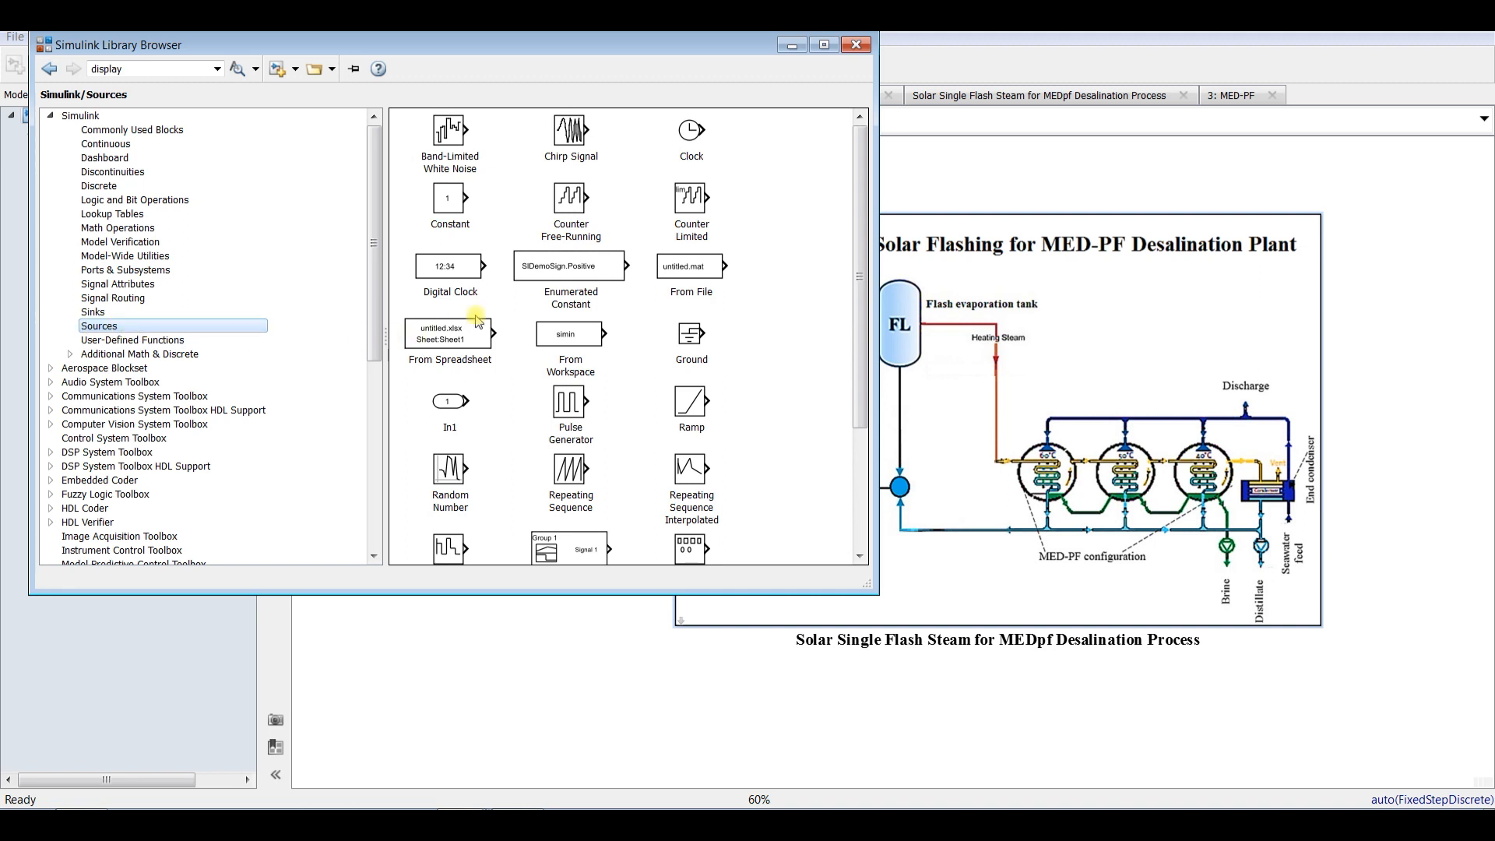
drag(859, 322, 856, 443)
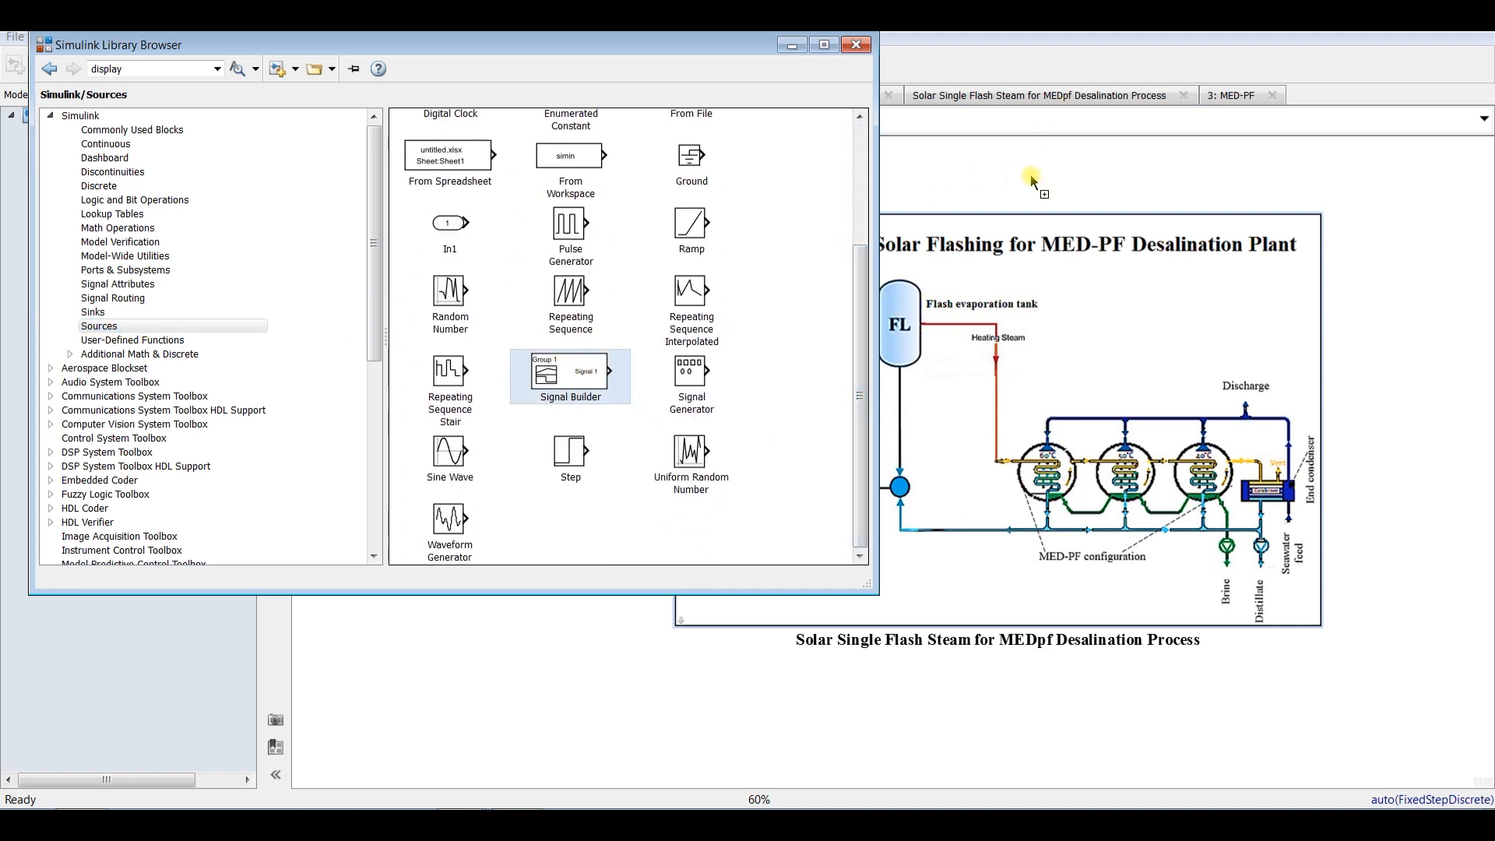
click(527, 674)
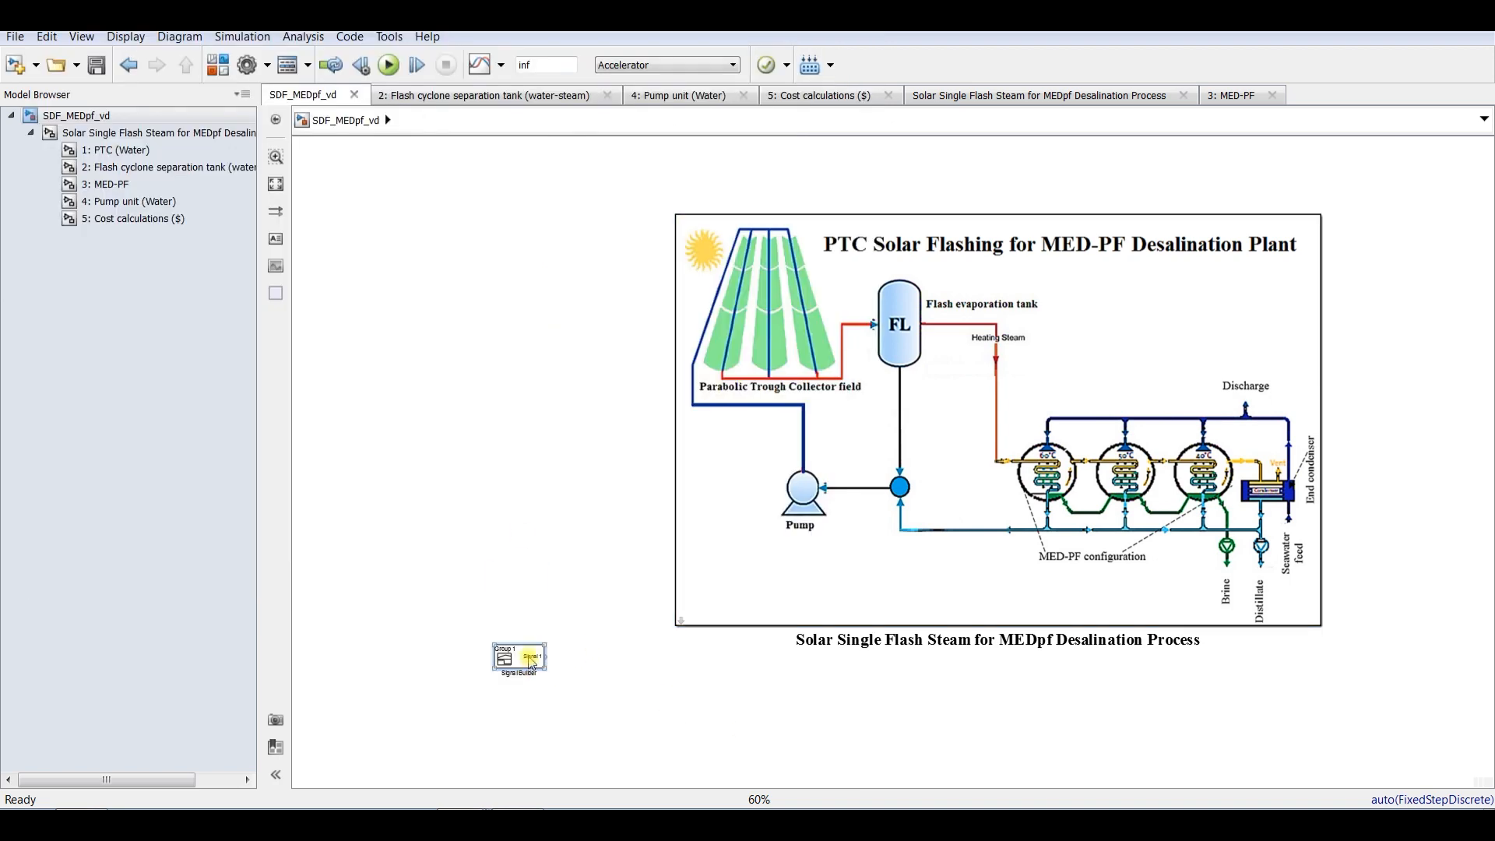
Move the Signal Builder block up beside the Parabolic Trough Collector side of the process block and enlarge it to about a quarter of that block's width.
drag(533, 662, 498, 366)
scroll(490, 361, up, 5)
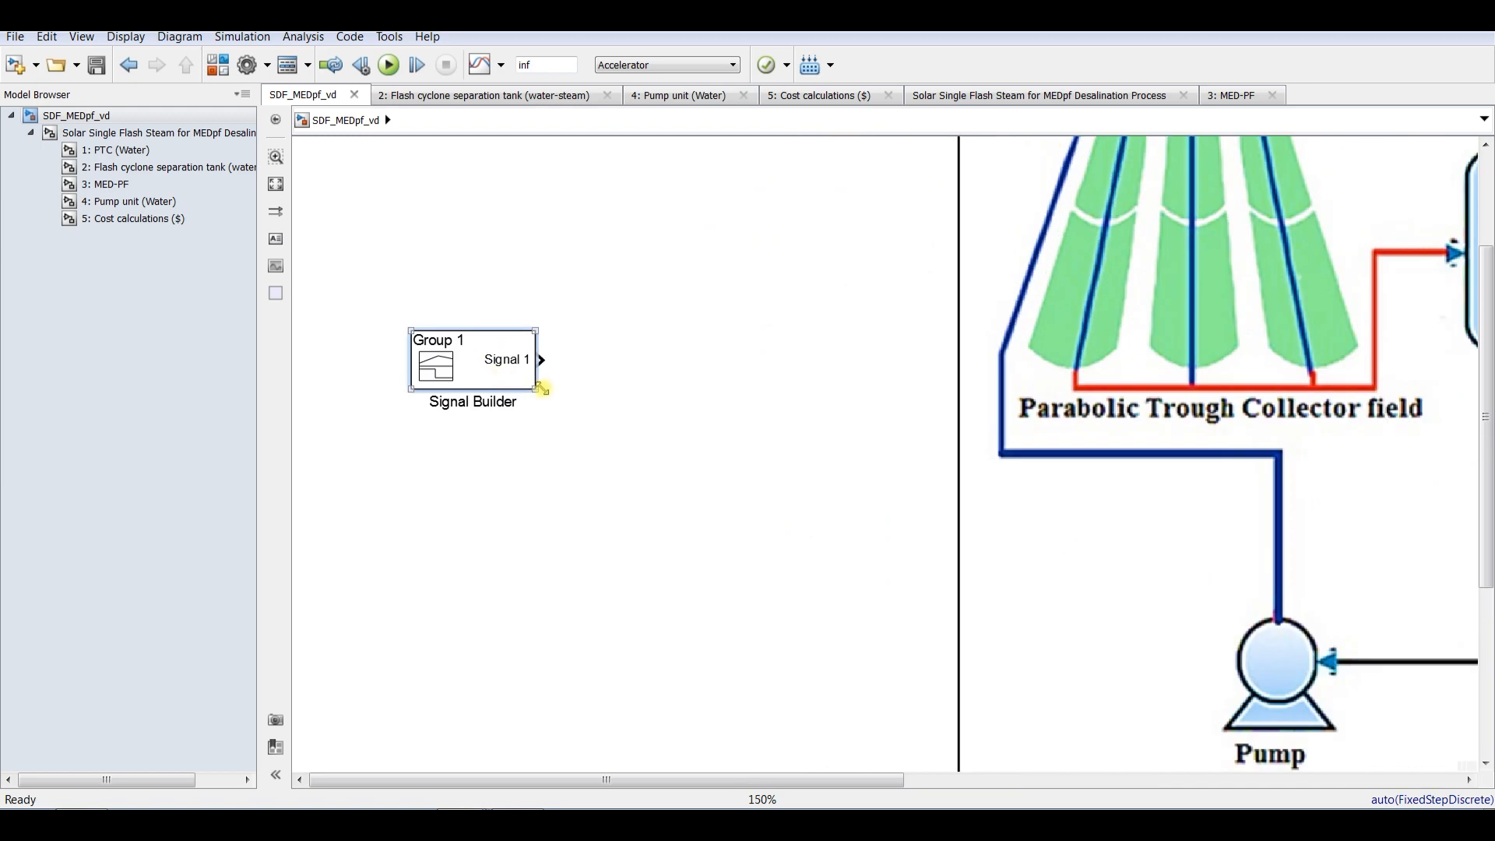
drag(534, 385, 834, 528)
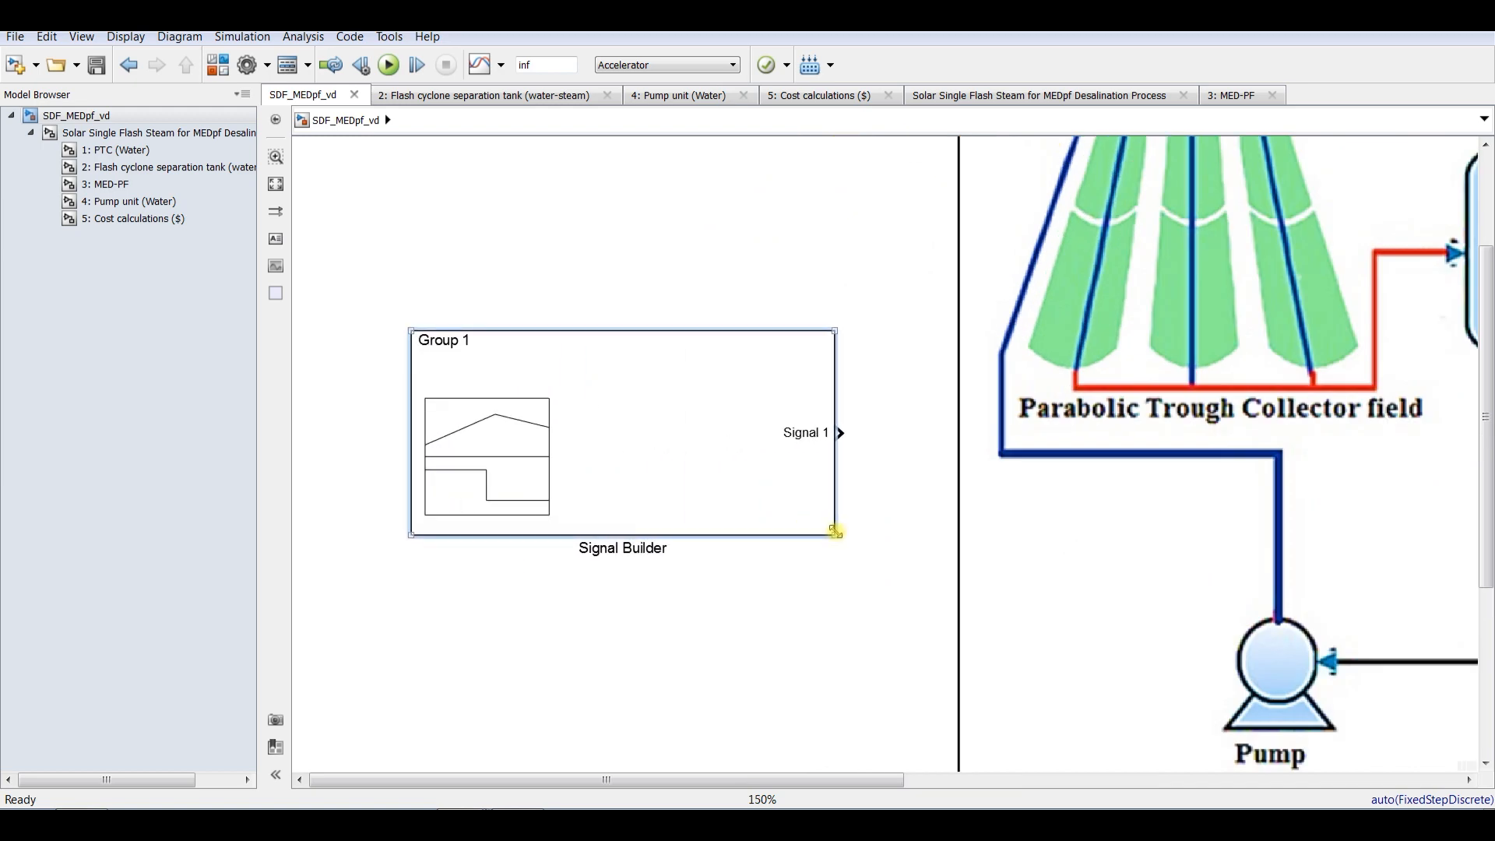
scroll(430, 461, down, 3)
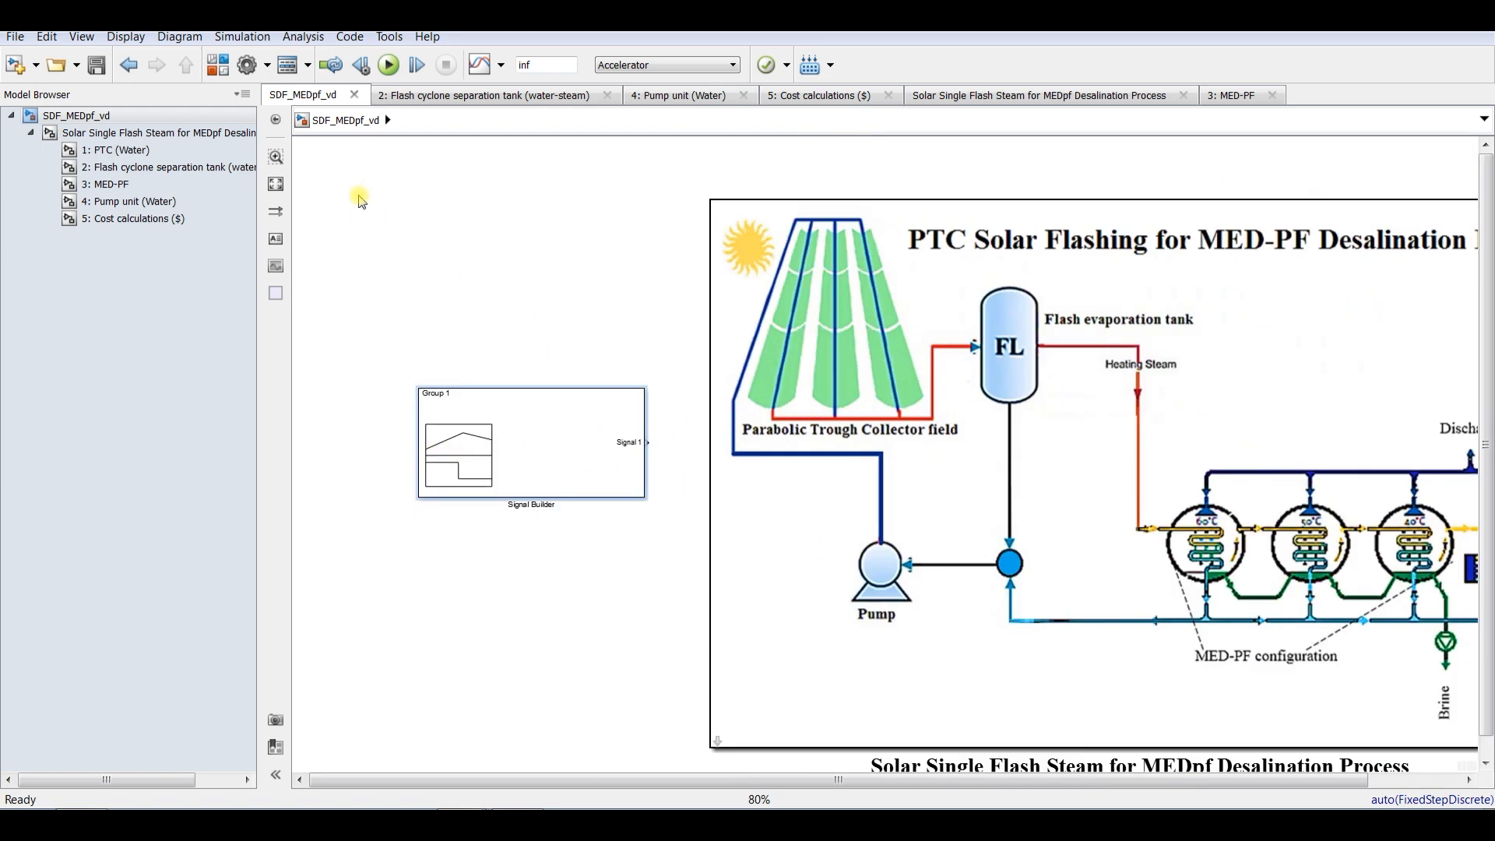
click(284, 183)
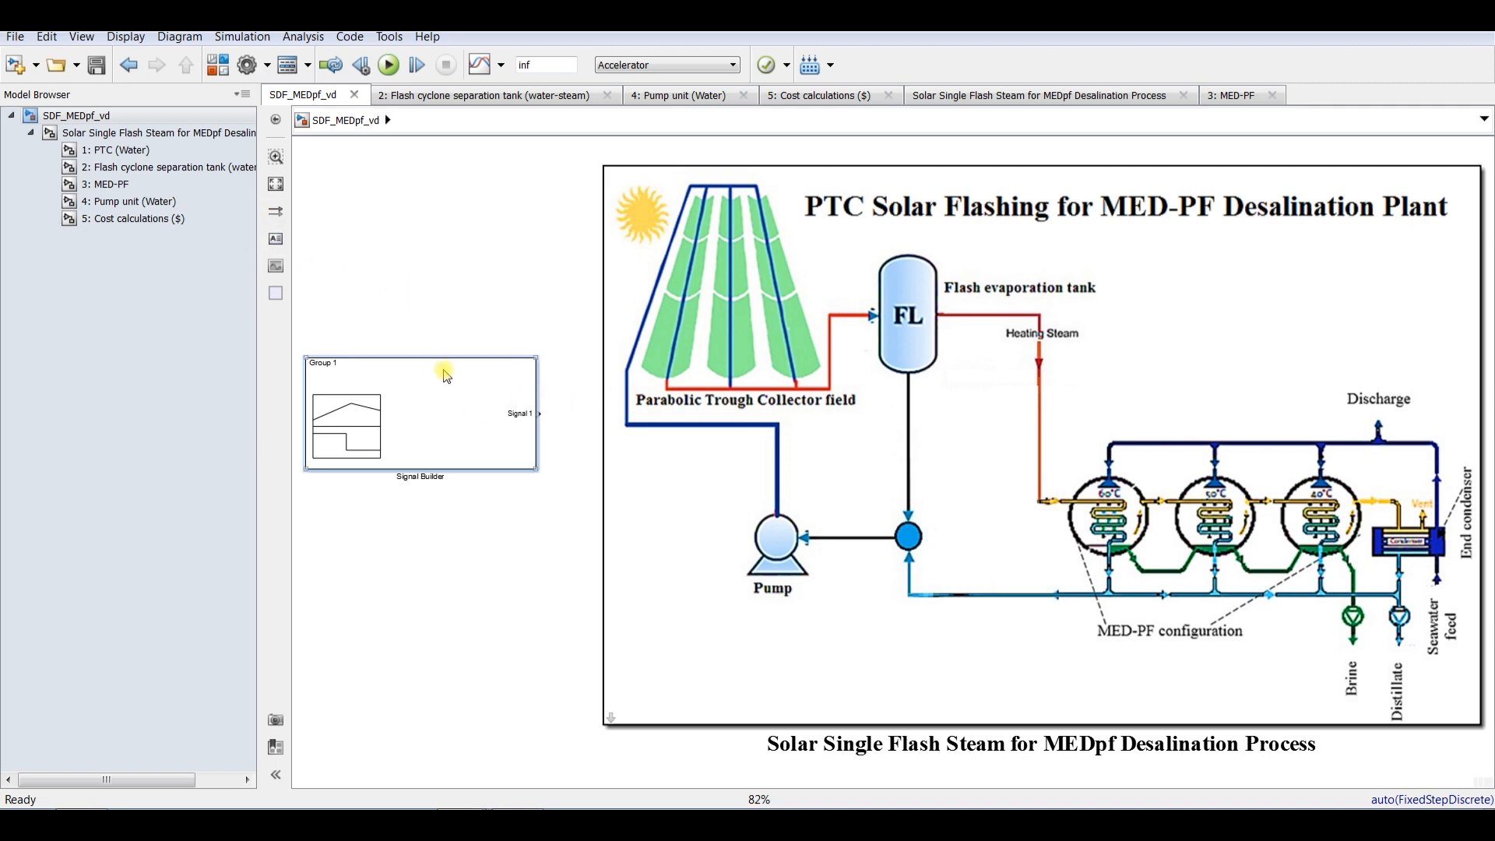
drag(536, 471, 515, 467)
drag(447, 426, 469, 421)
Examine the process block's design operating conditions, namely solar radiation, outlet PTC top temperature and total plant productivity, and close its parameters.
double_click(771, 229)
drag(558, 271, 1018, 106)
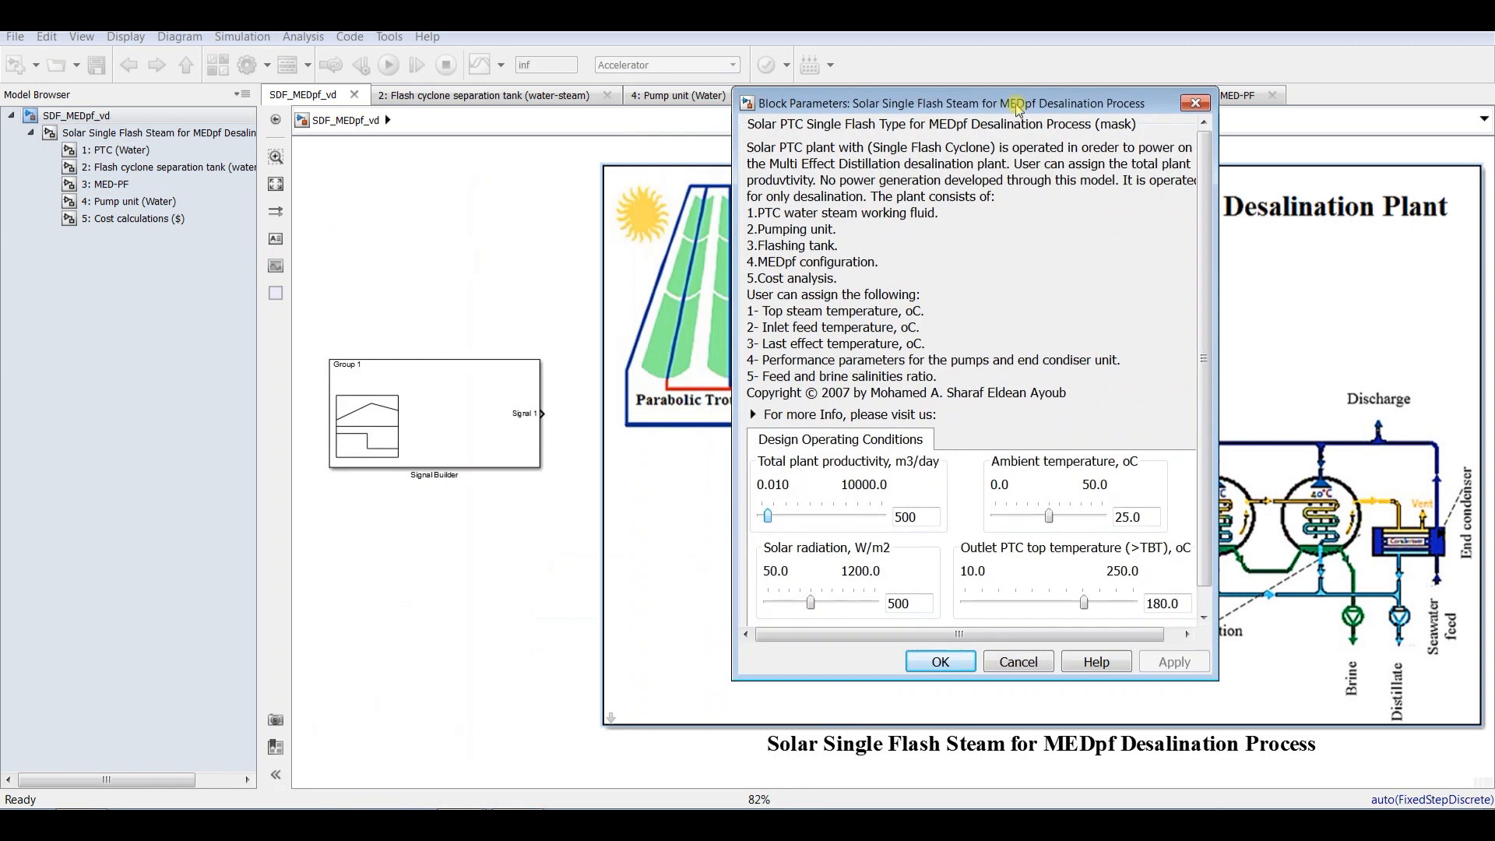
scroll(1205, 516, down, 1)
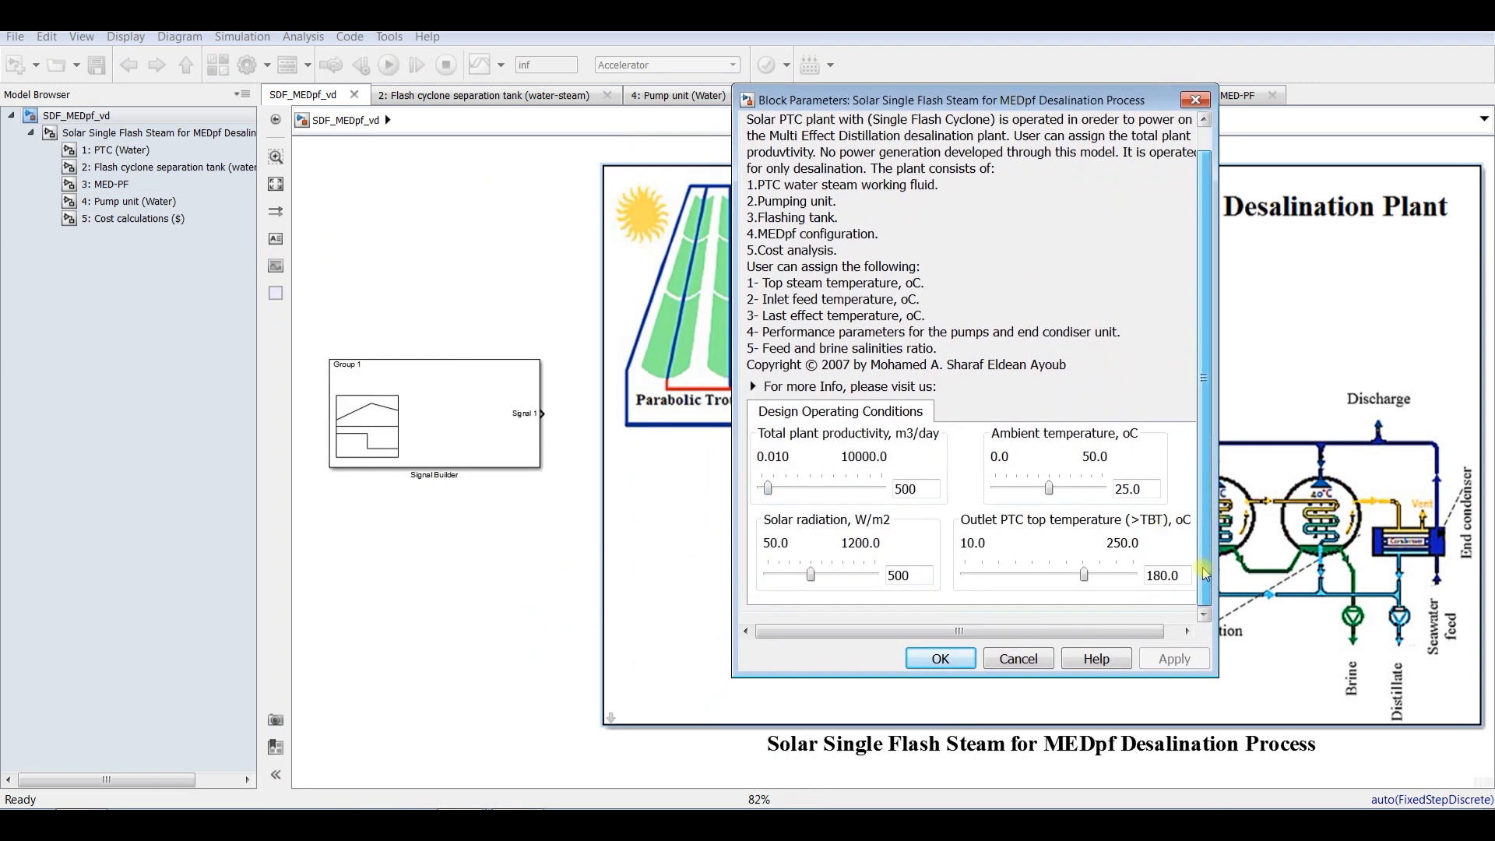
double_click(924, 578)
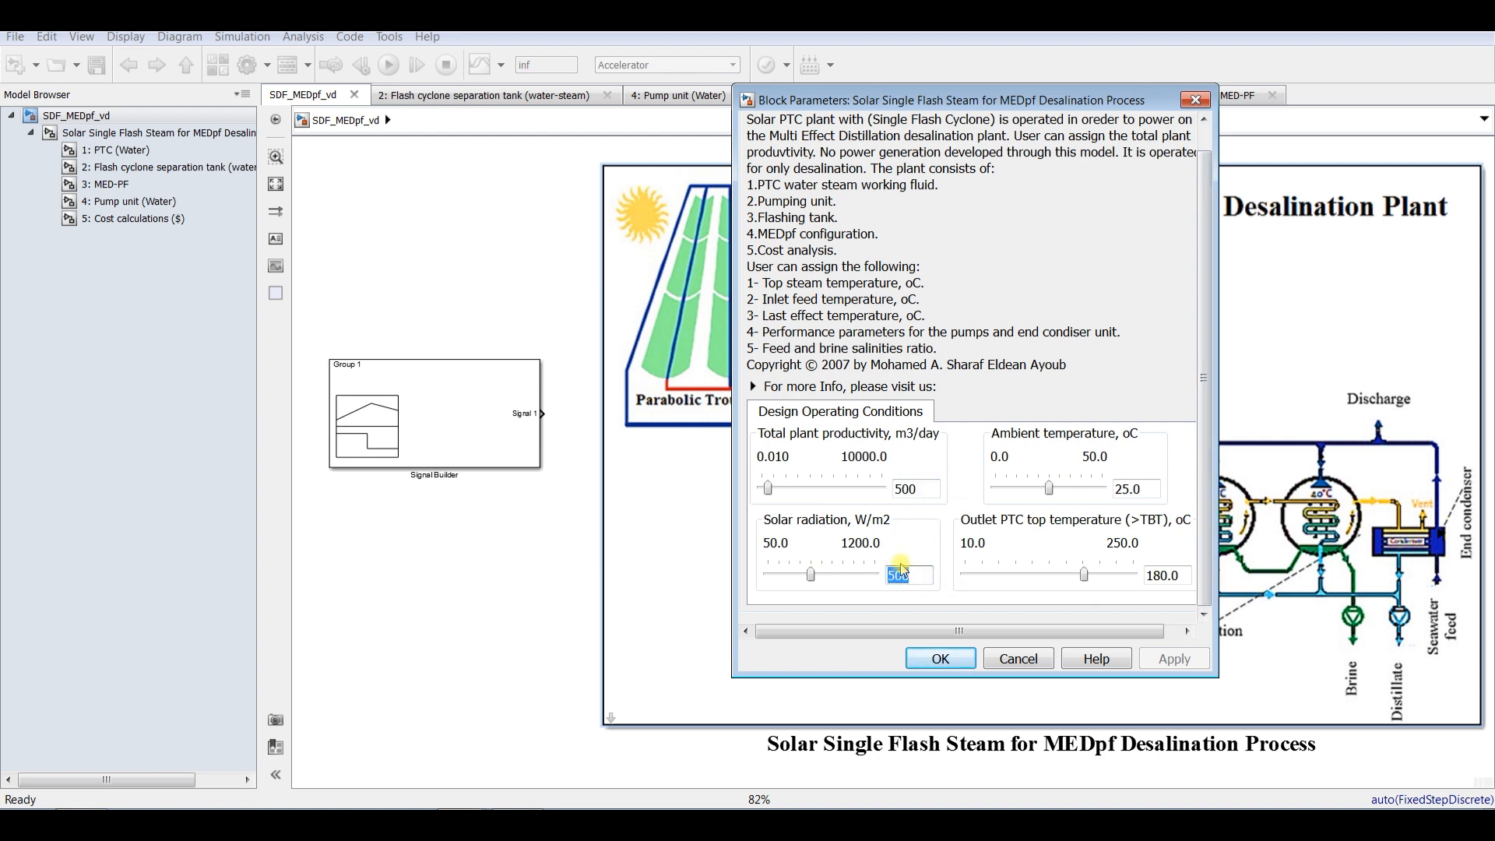
double_click(1173, 575)
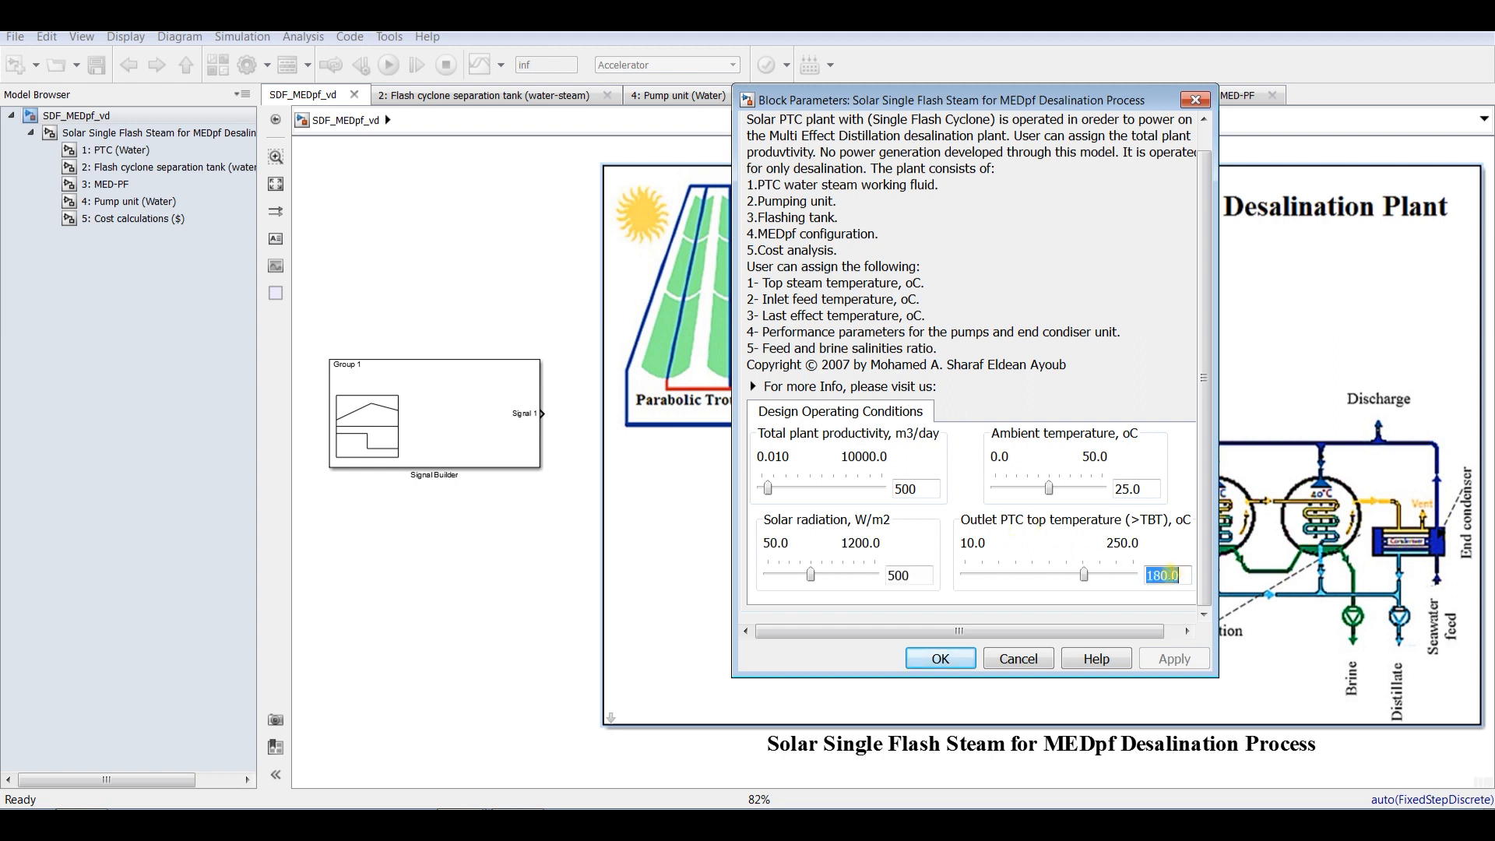
double_click(928, 489)
double_click(1186, 574)
click(941, 658)
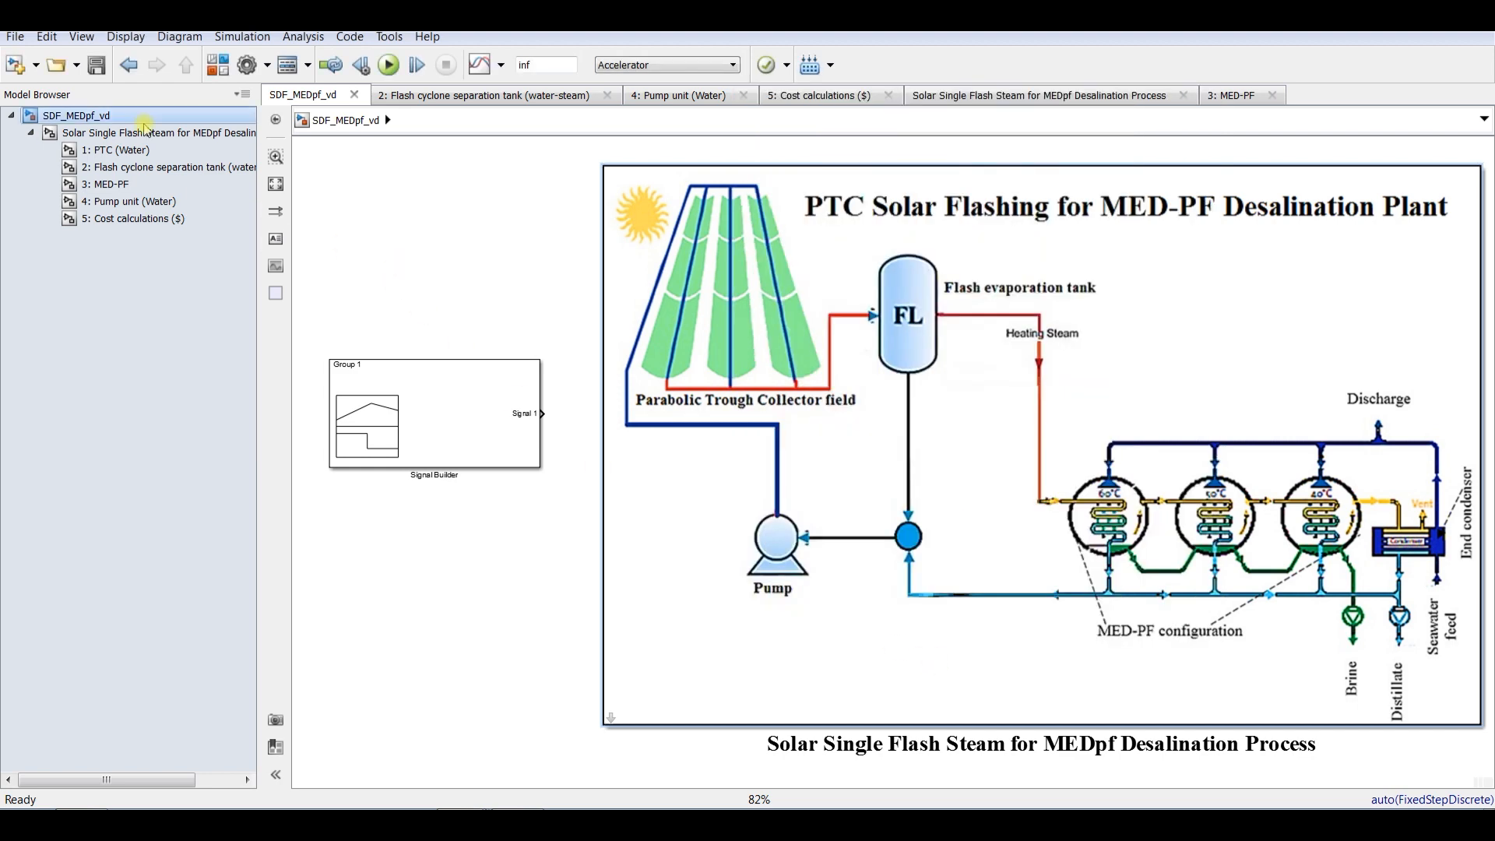
Save the model and open the Solar Single Flash Steam subsystem to examine its Tco and Md input blocks.
click(100, 67)
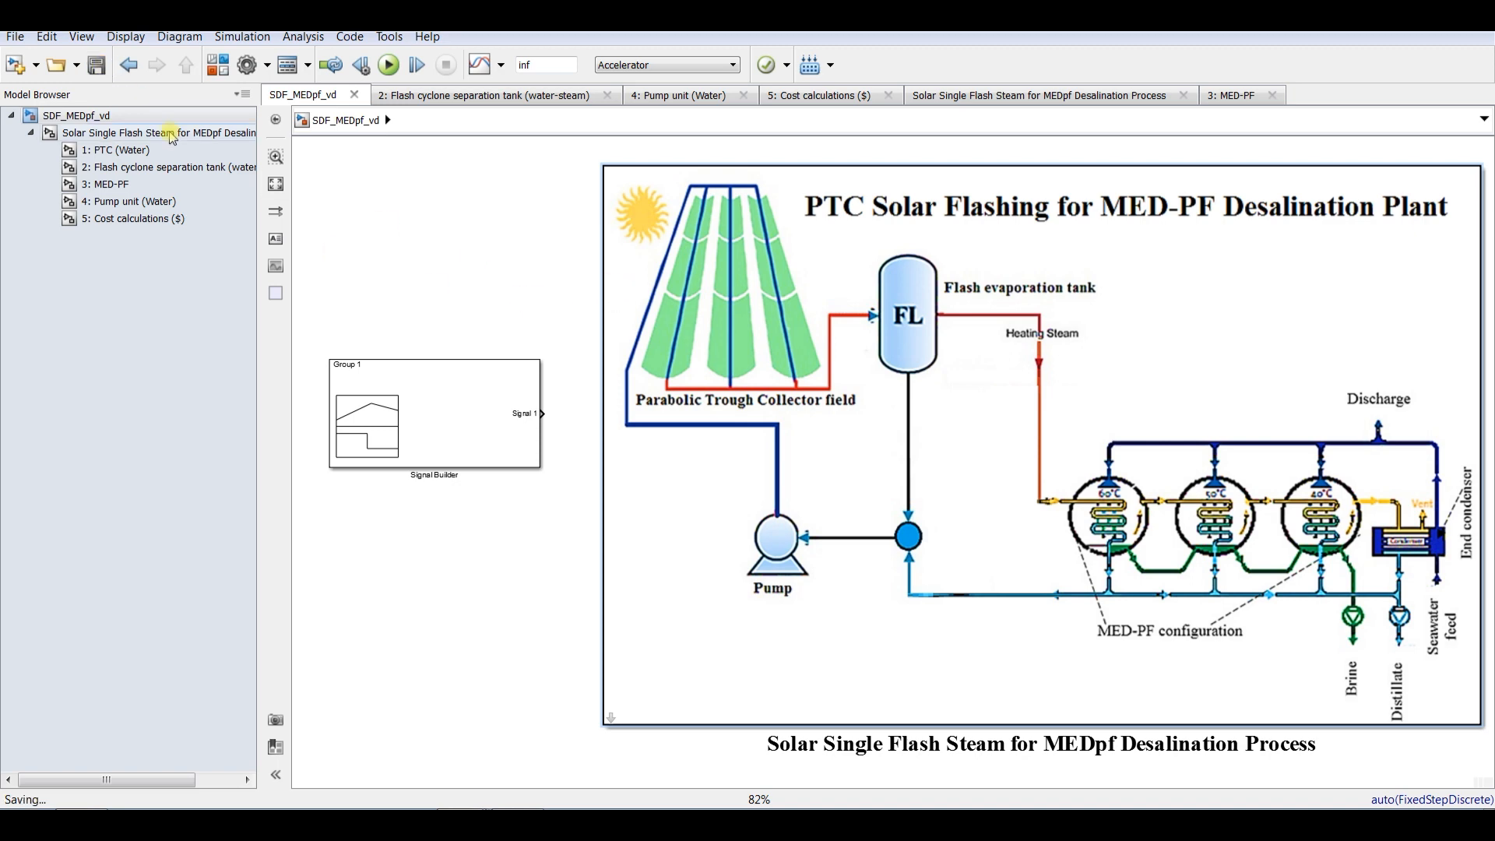
click(129, 134)
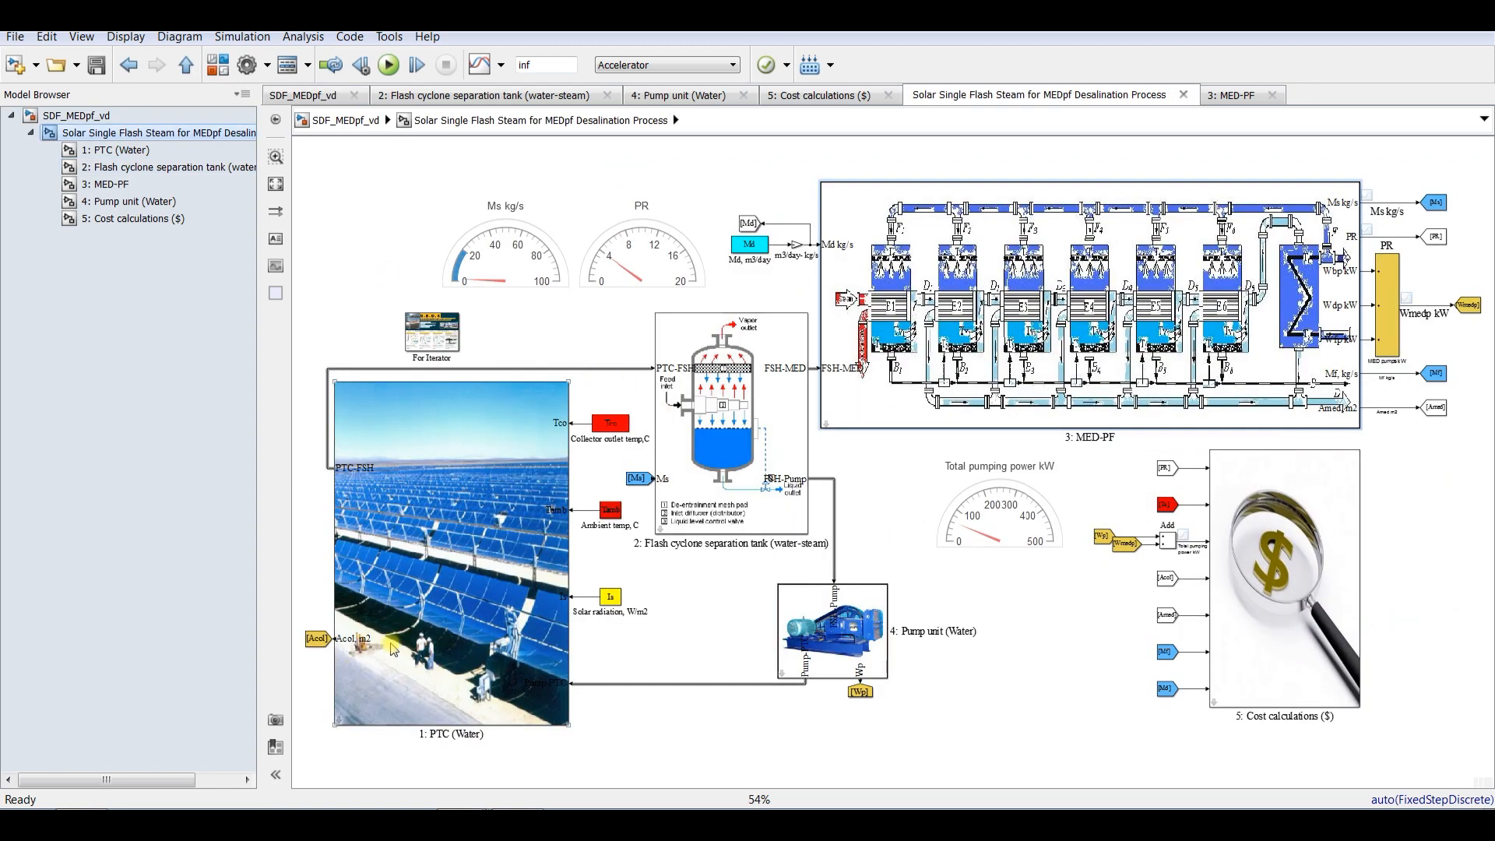
scroll(562, 500, up, 5)
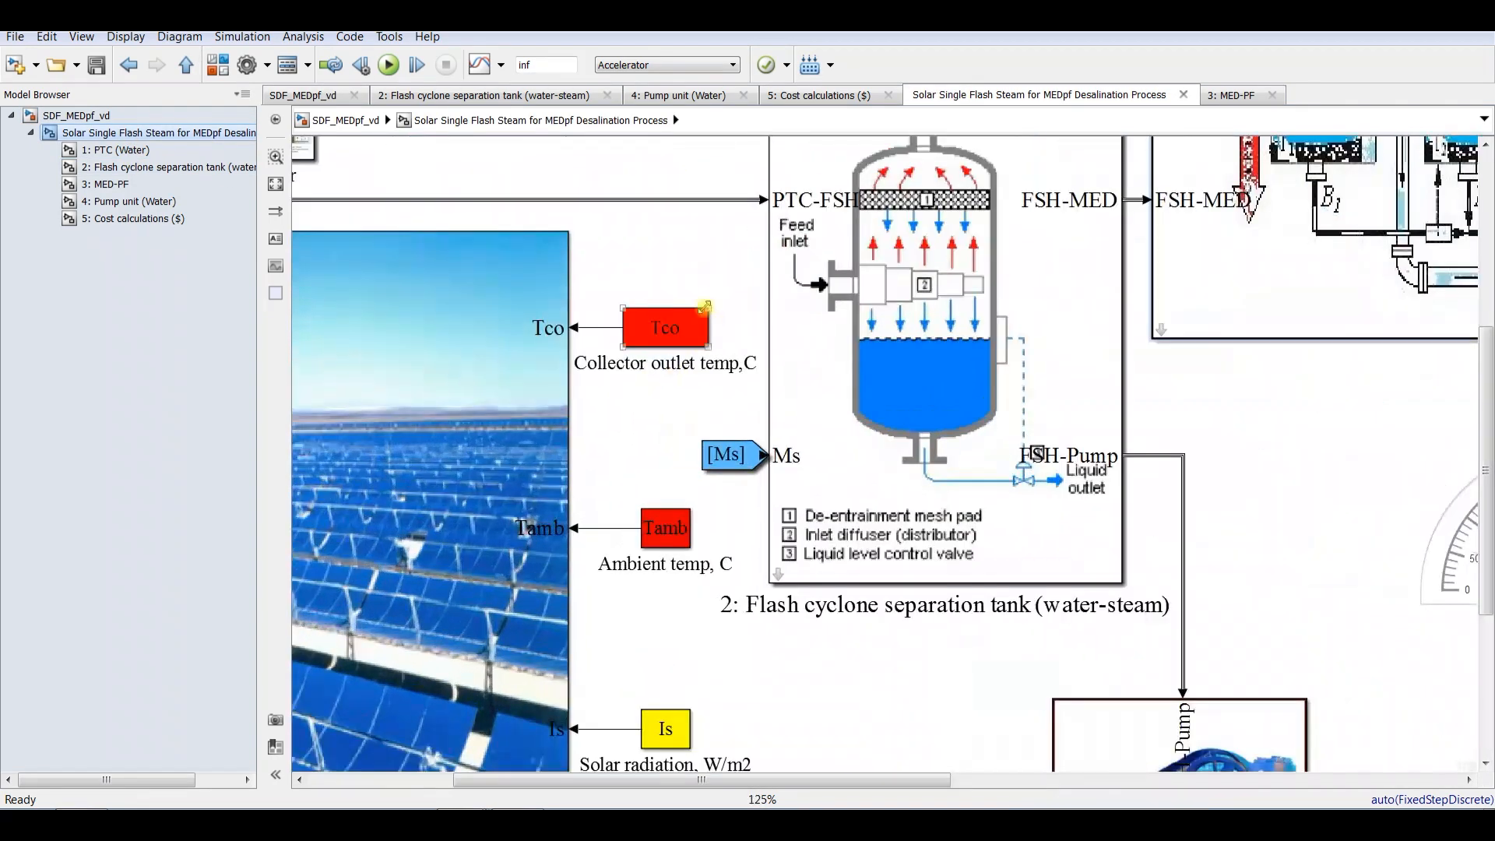
scroll(661, 348, up, 1)
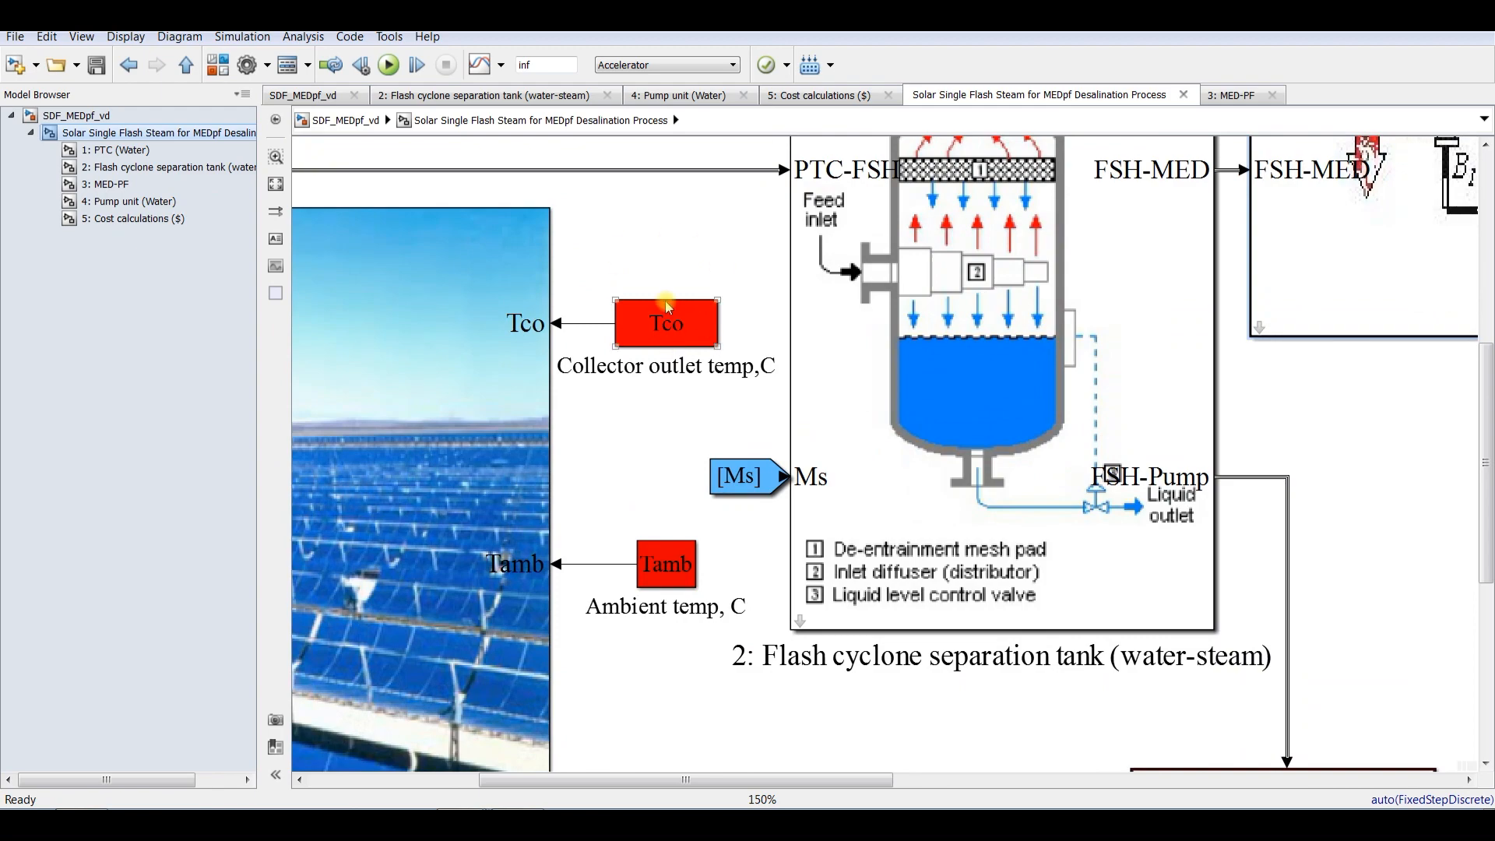
scroll(661, 344, down, 1)
scroll(661, 344, down, 4)
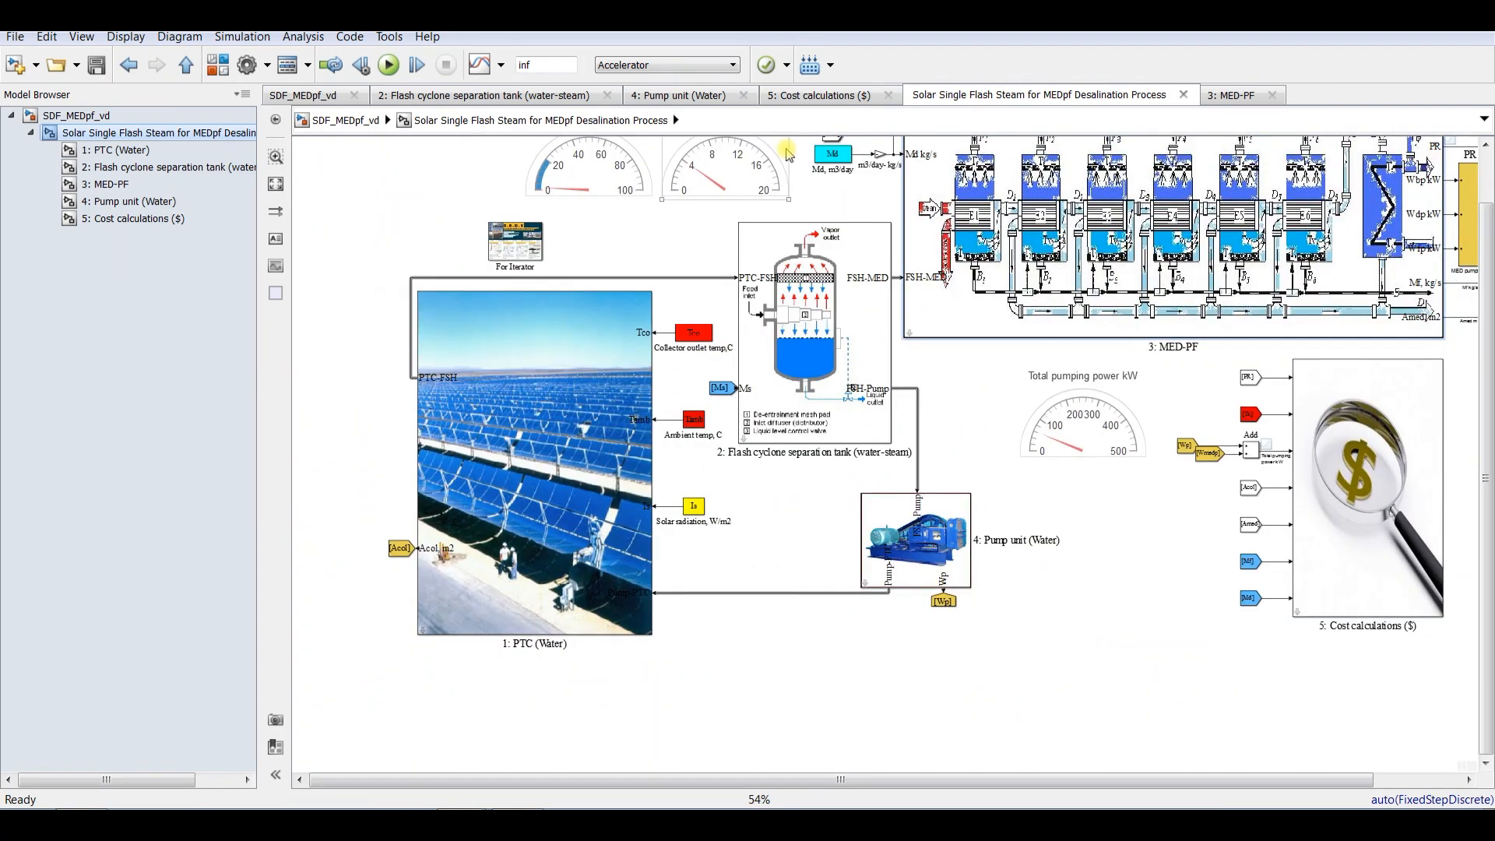
scroll(852, 201, up, 2)
scroll(775, 159, down, 1)
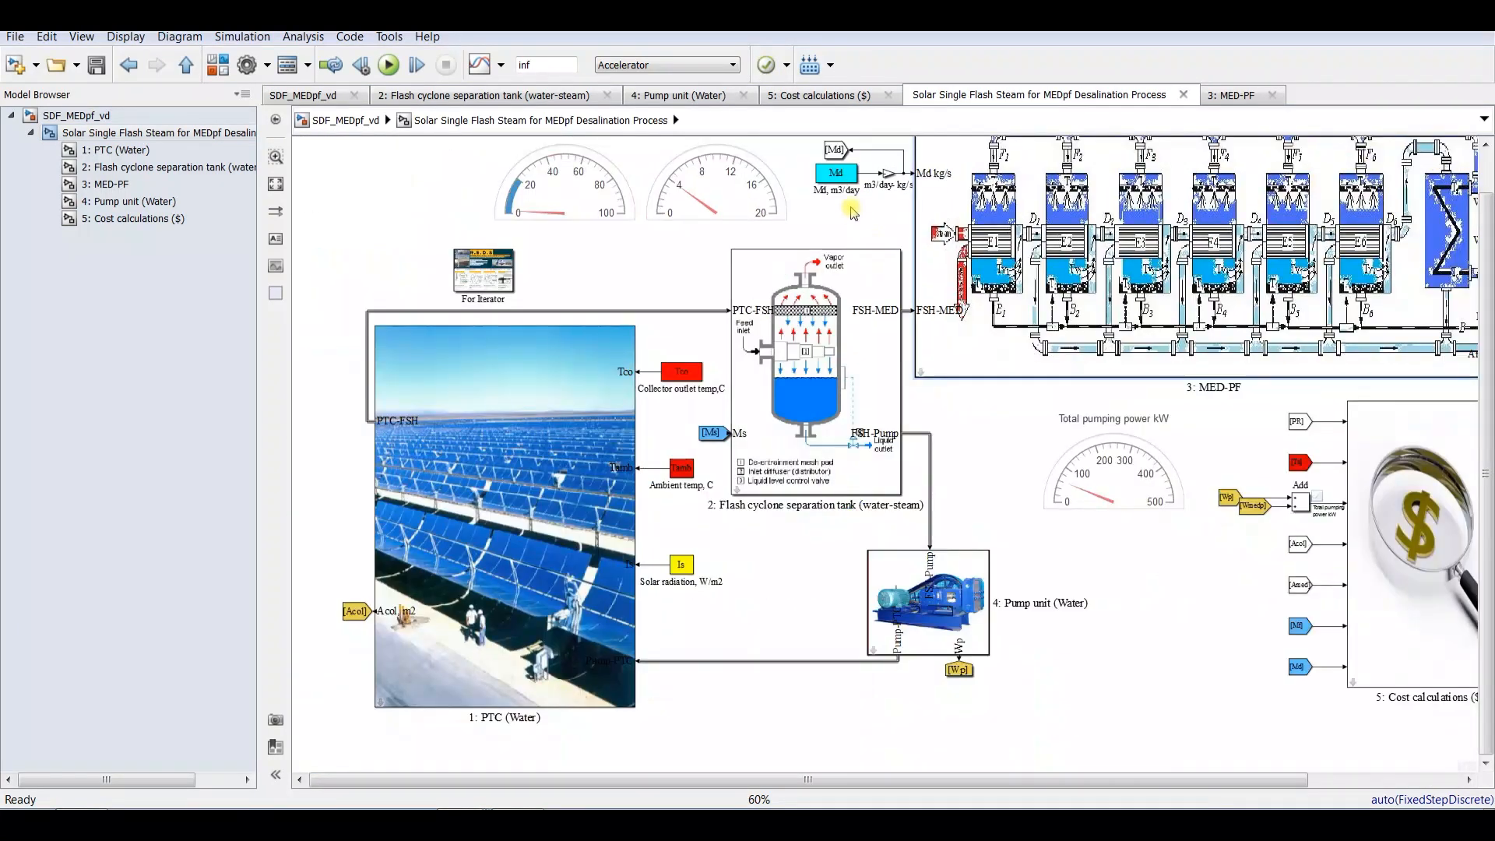
Cut the Md and Tco blocks off their signal lines and place them unconnected in empty canvas space nearby.
scroll(810, 152, up, 4)
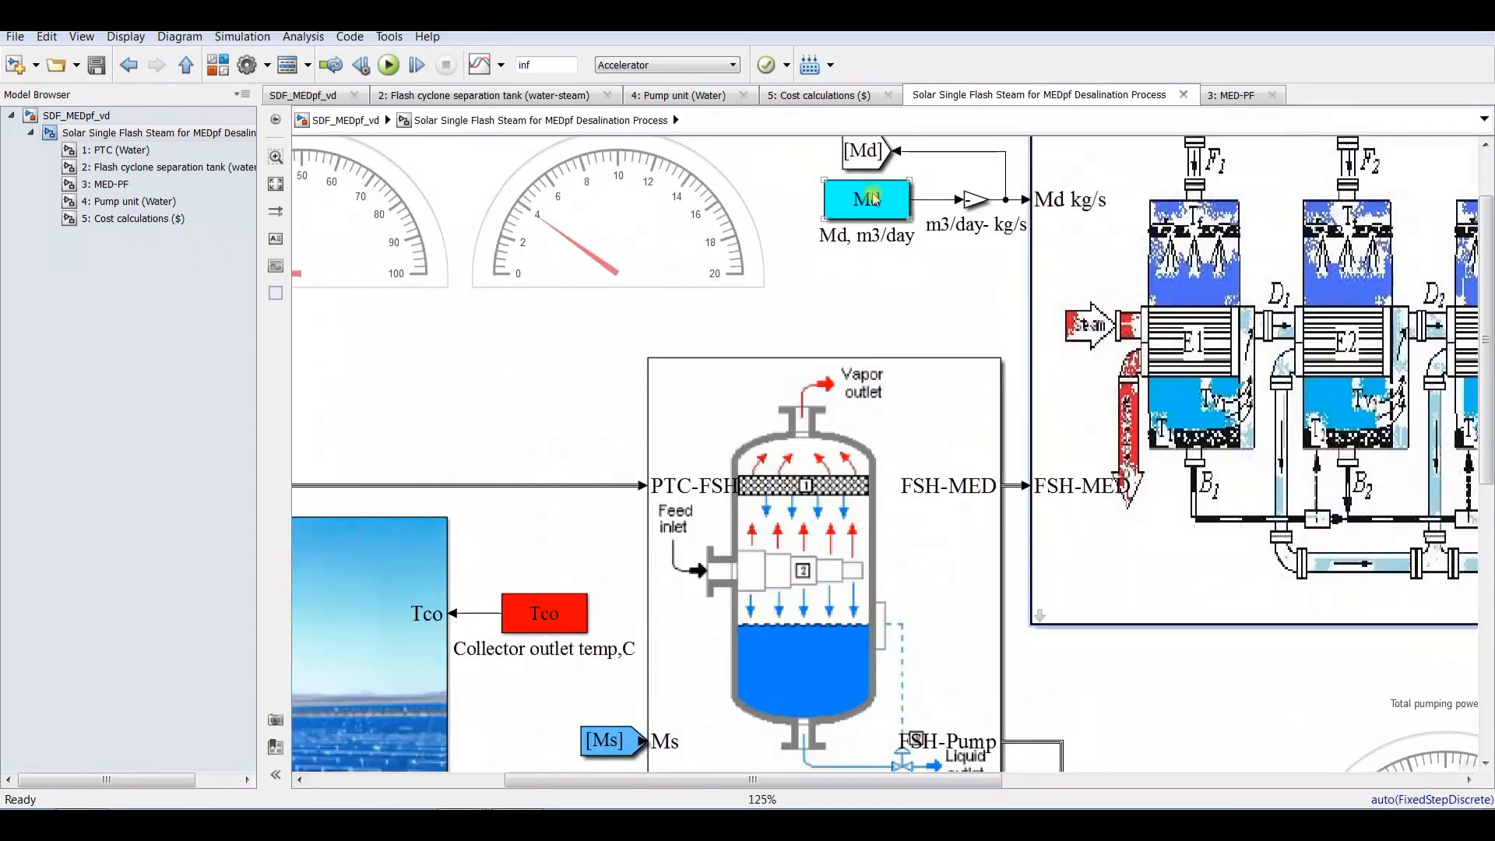
click(862, 204)
key(Delete)
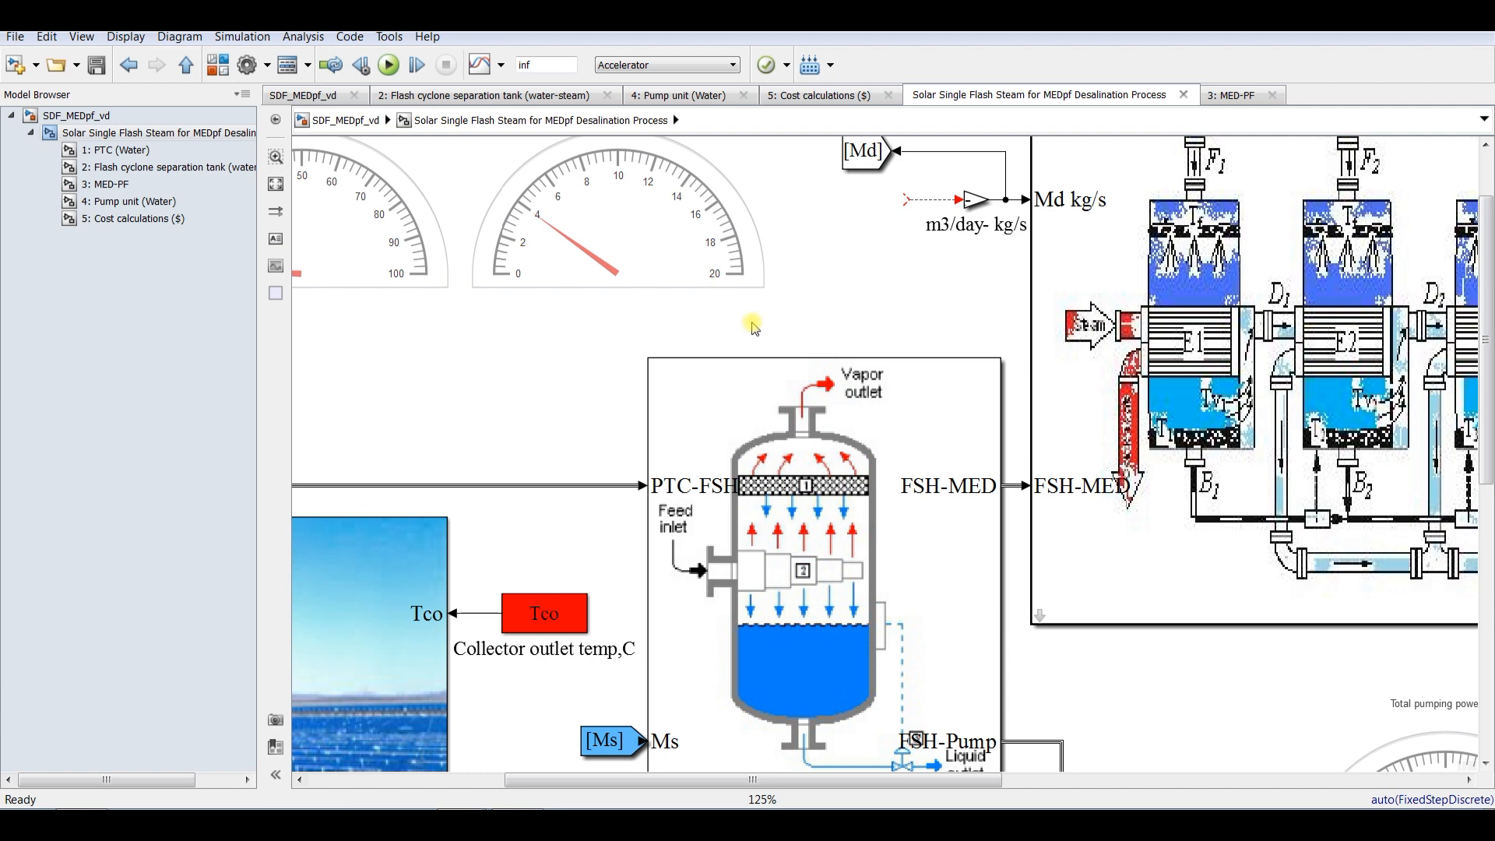
key(ctrl+v)
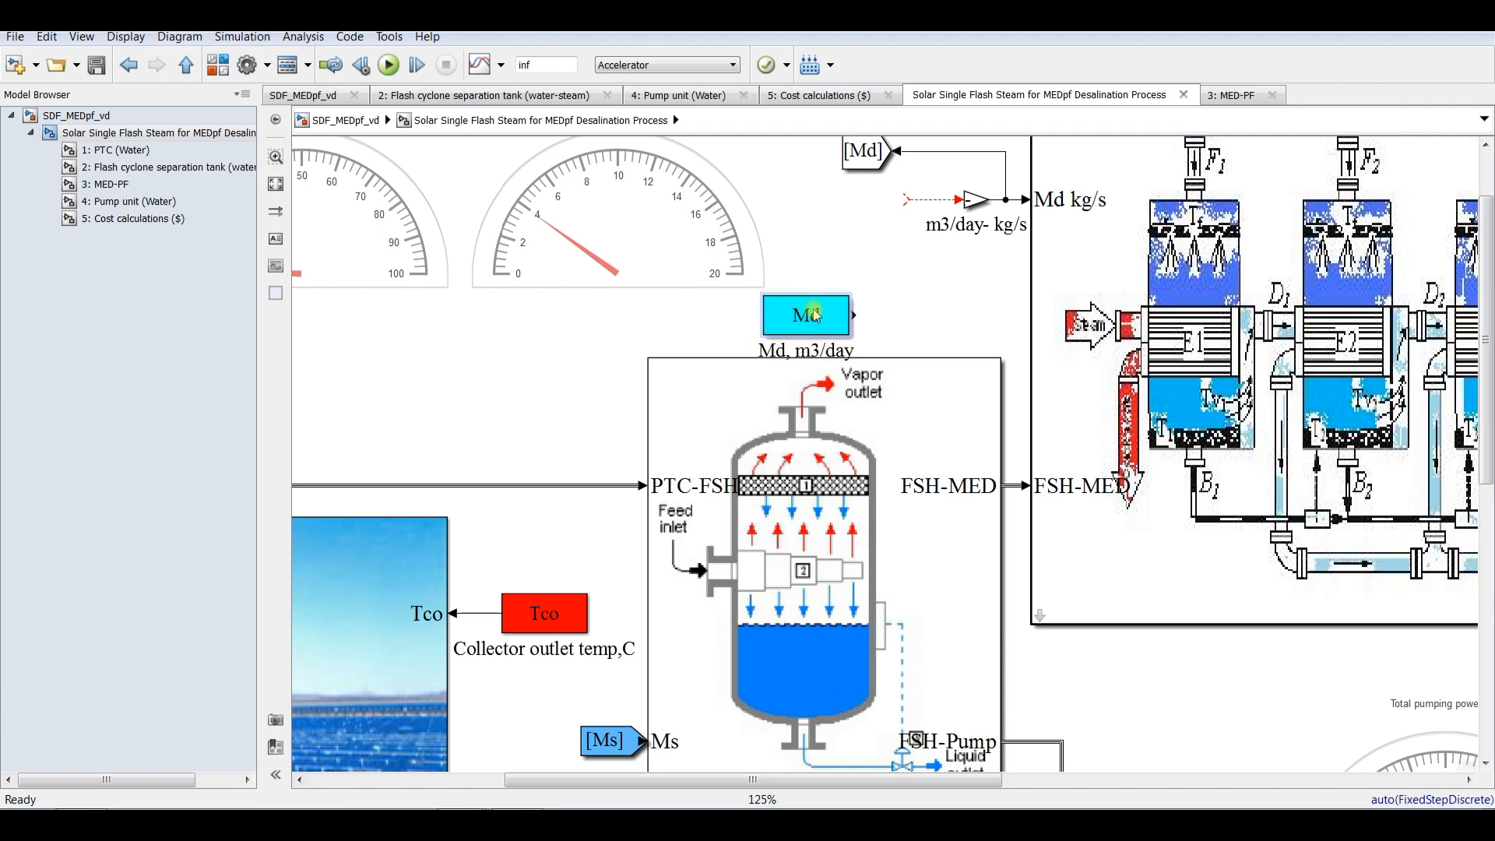
click(553, 613)
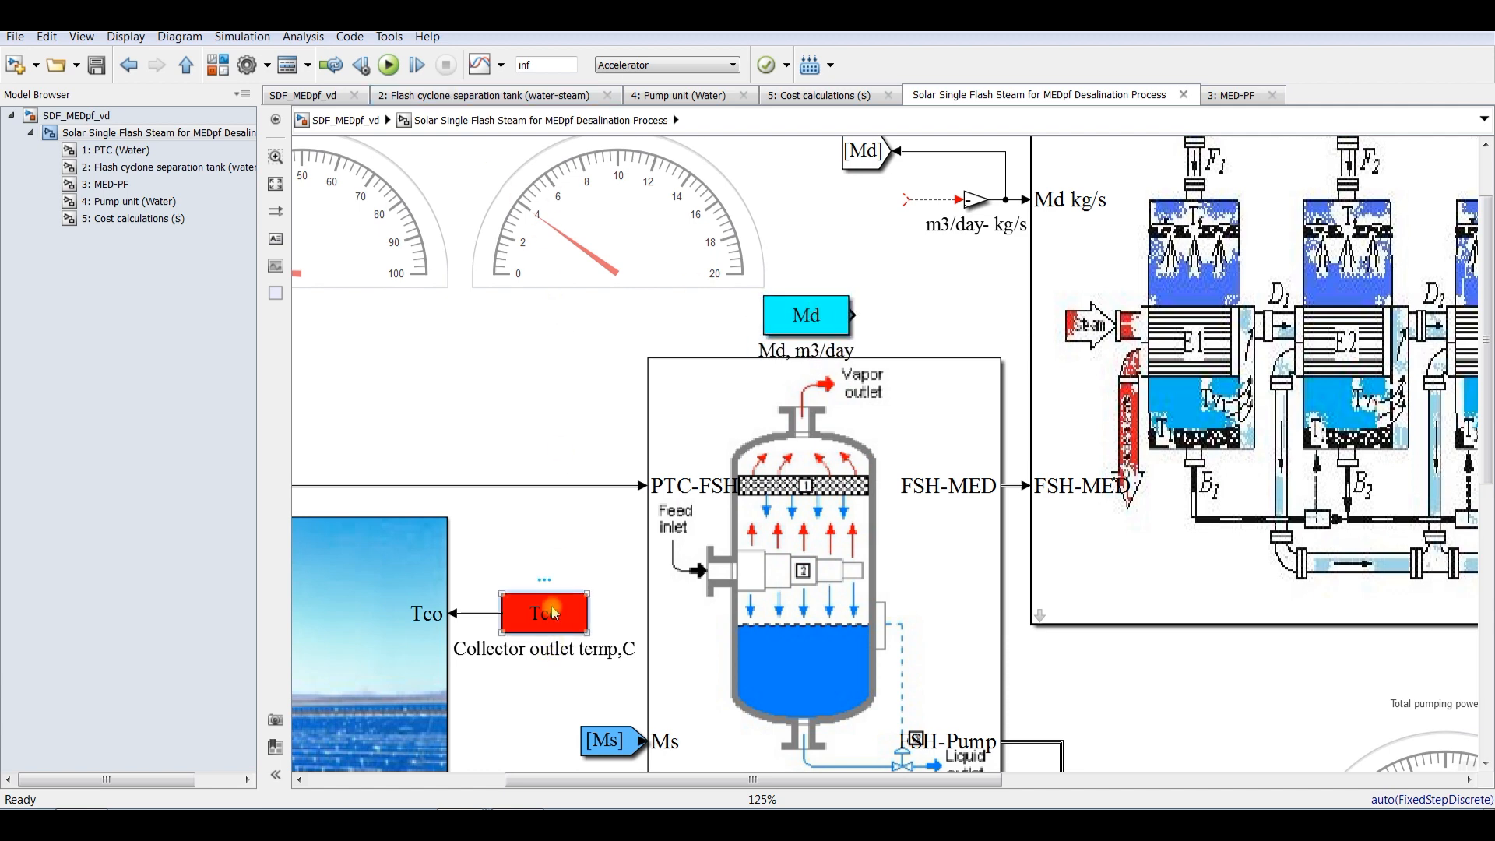
key(Delete)
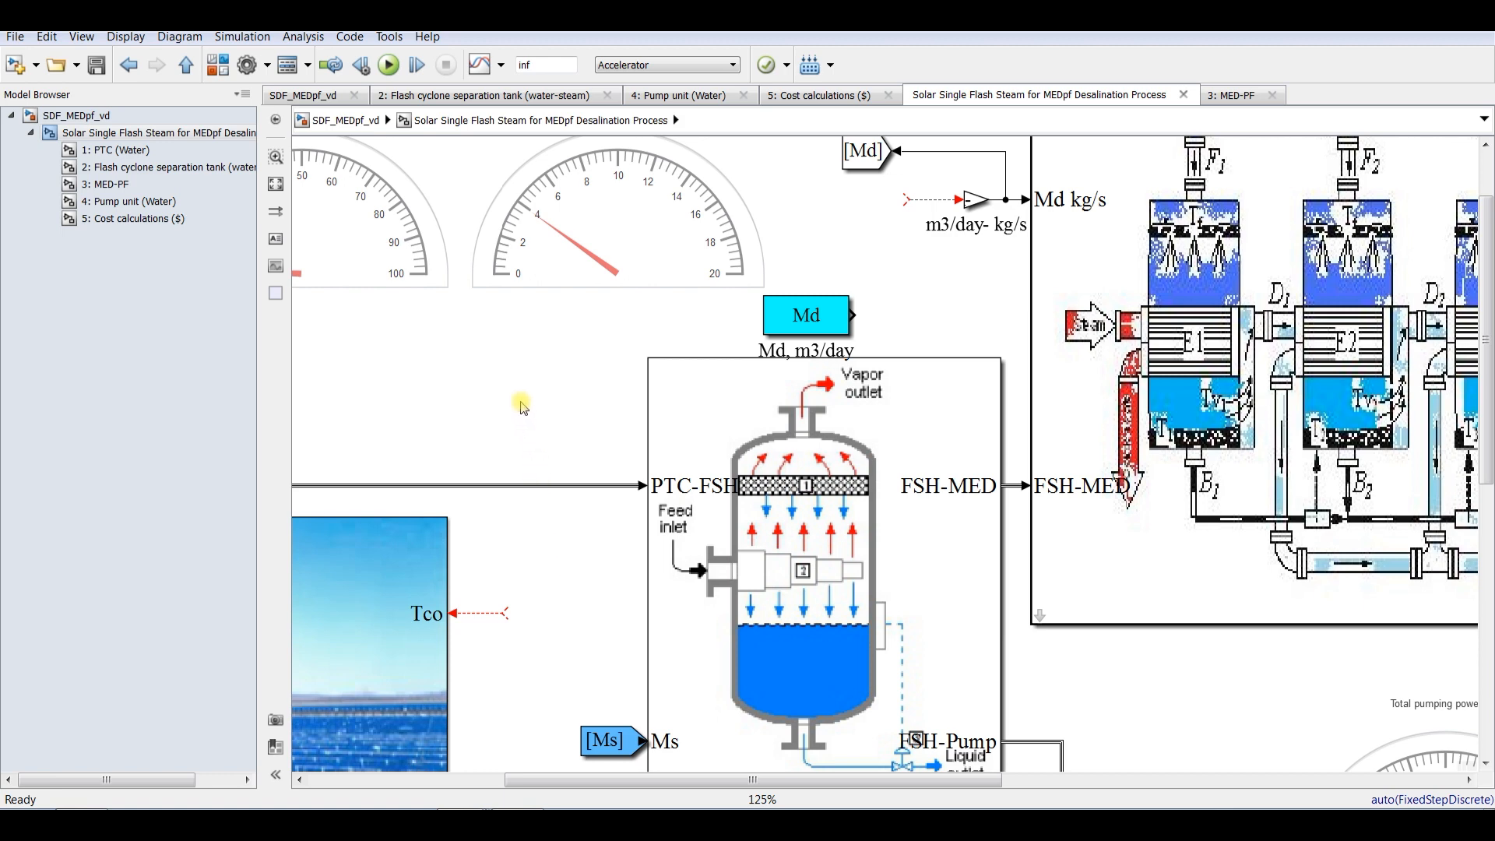
Add Terminator blocks from the Sinks library and connect them to the detached Md and Tco blocks.
click(219, 65)
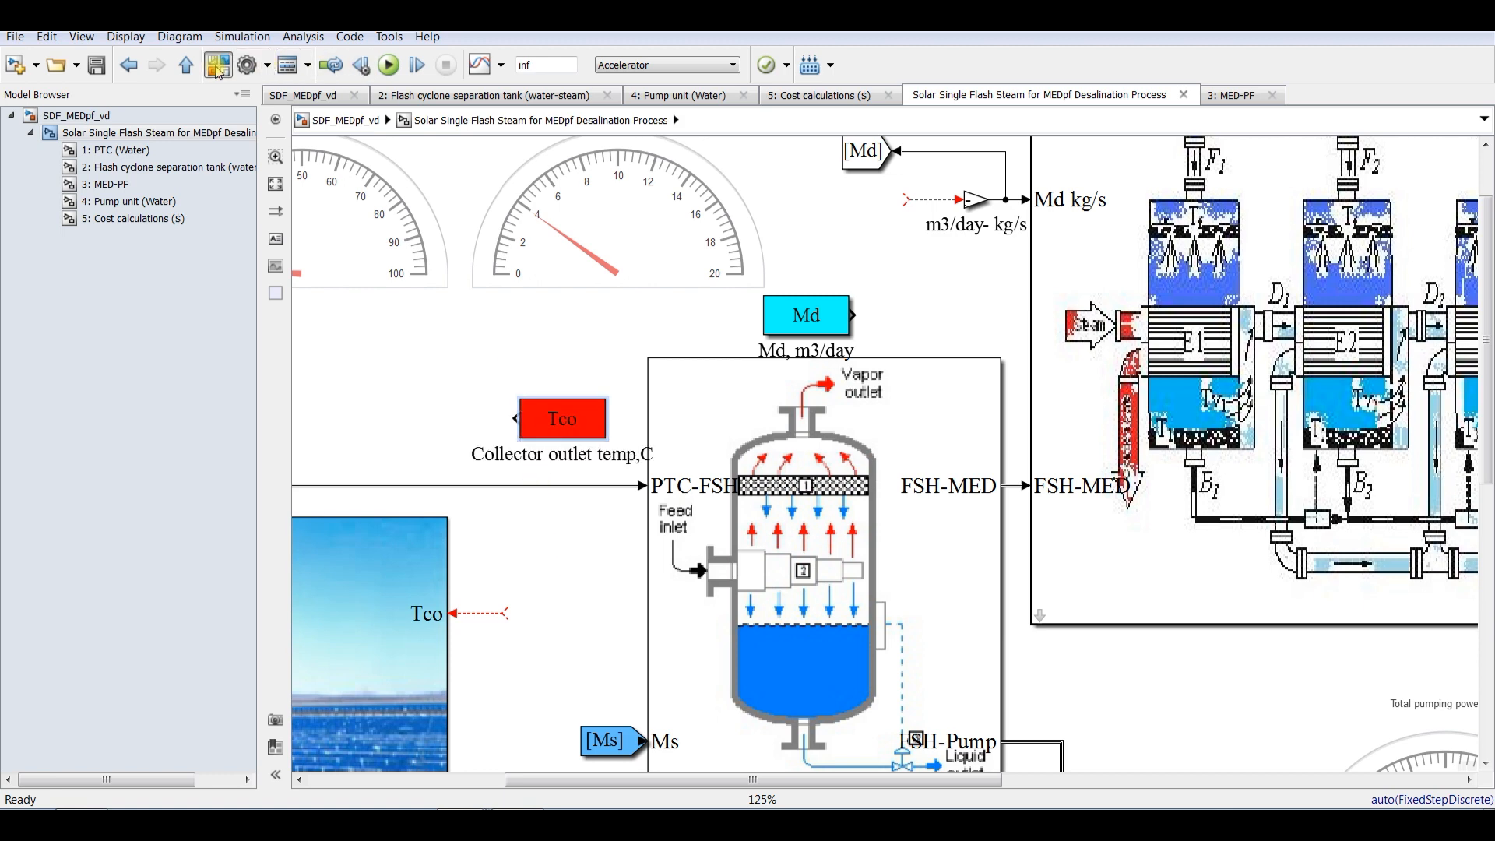
click(109, 313)
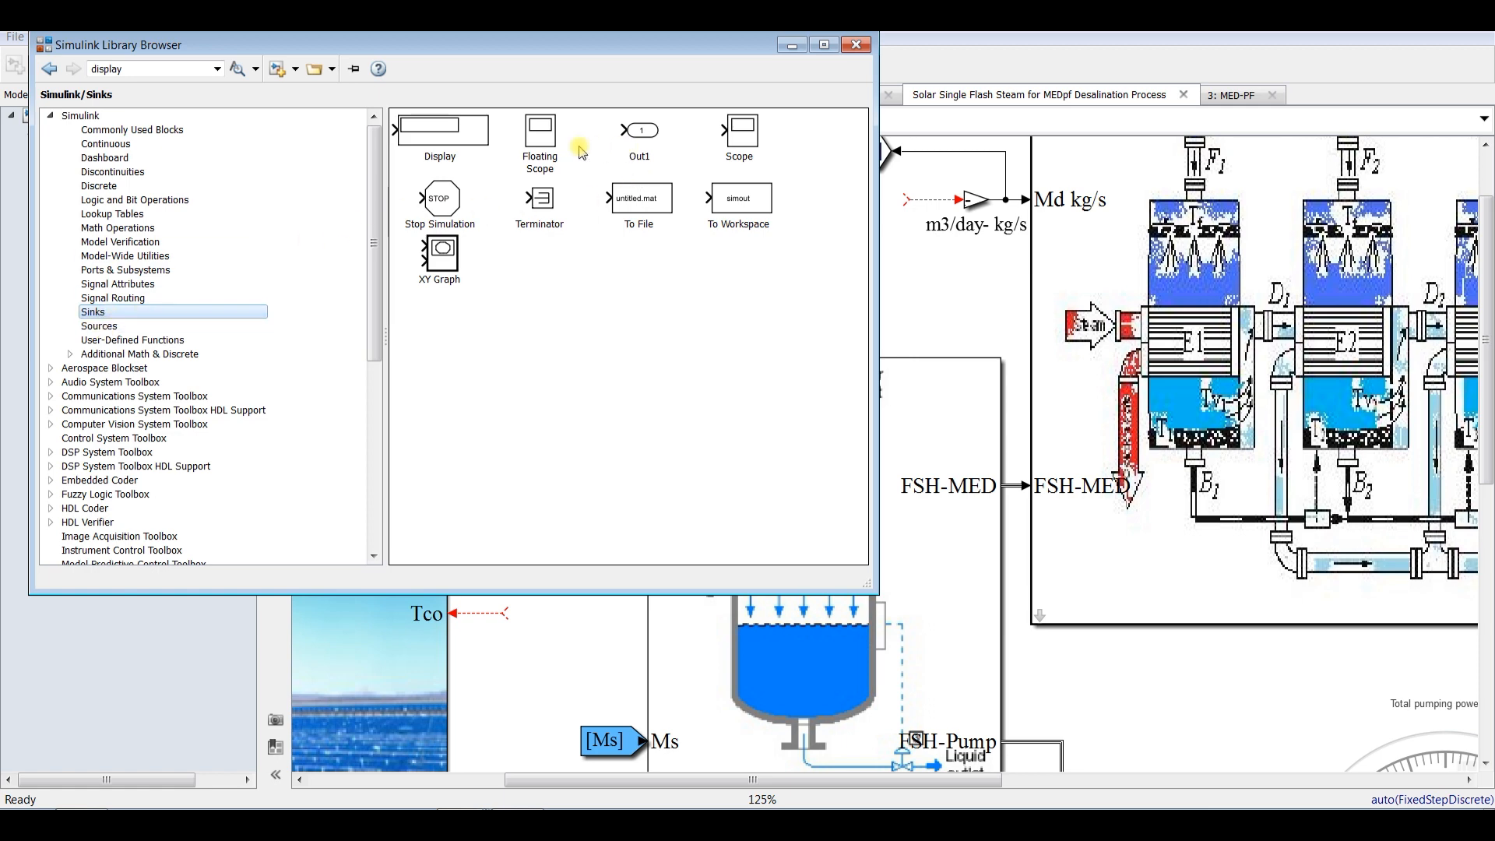
drag(535, 204, 450, 423)
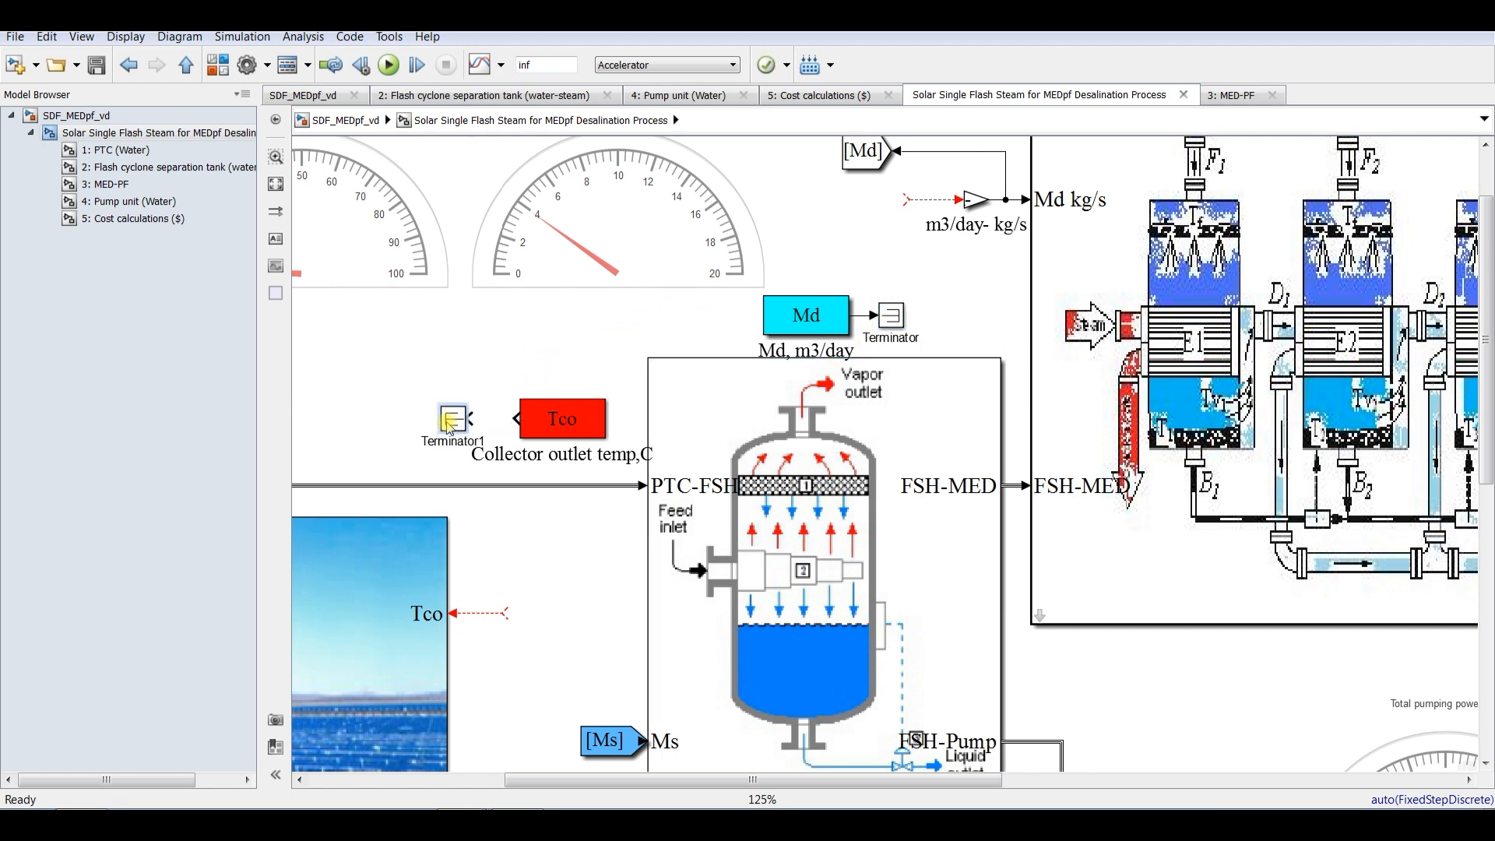
click(522, 428)
drag(515, 419, 470, 418)
click(833, 319)
In the plant's top-level block parameters, set total plant productivity to 900.008 m3/day and outlet PTC top temperature to 146.8 °C.
click(122, 117)
double_click(678, 273)
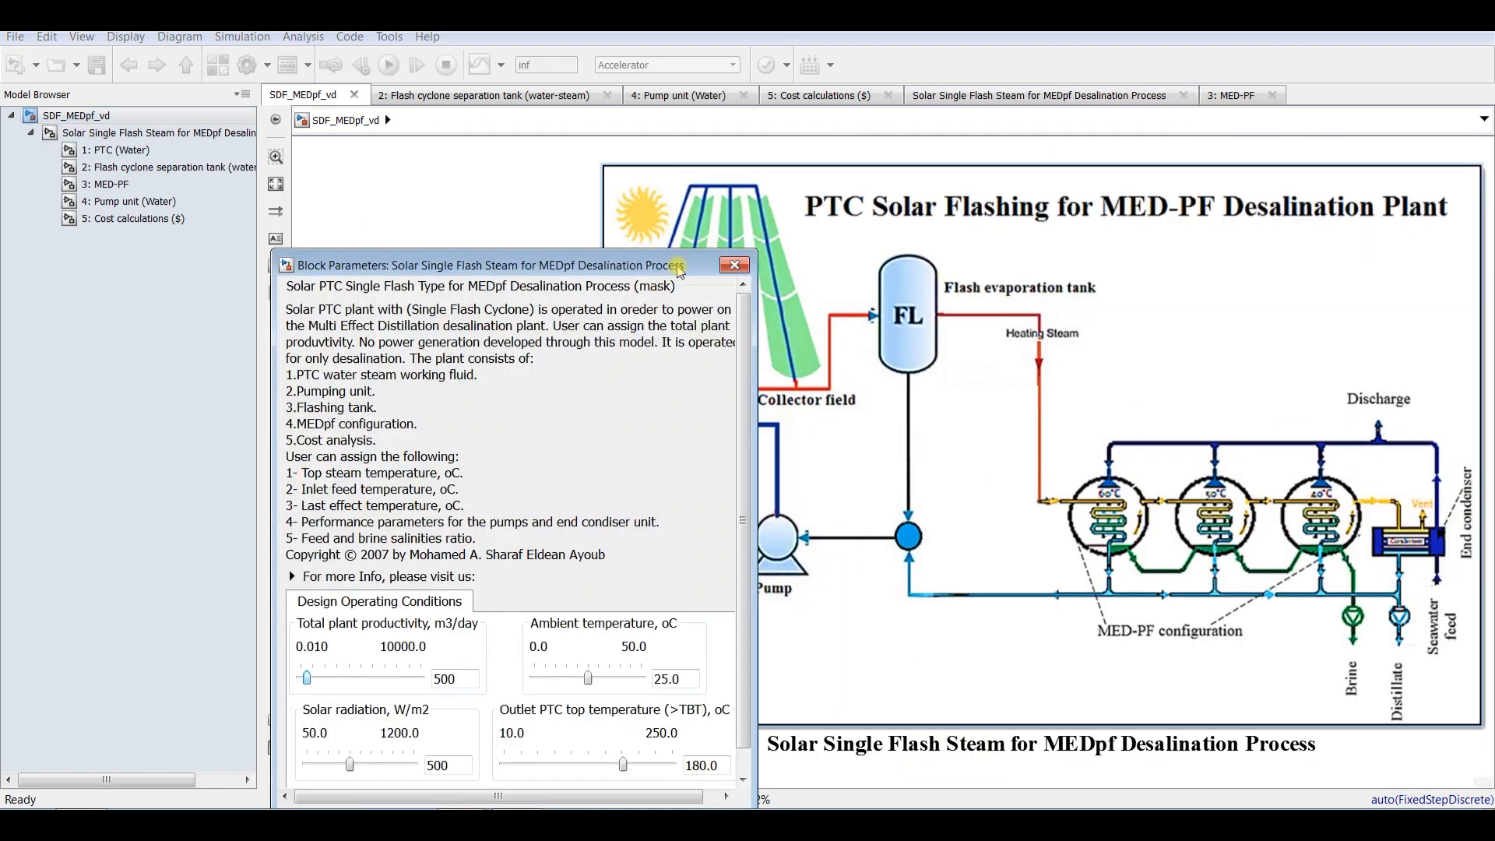
drag(561, 238, 590, 128)
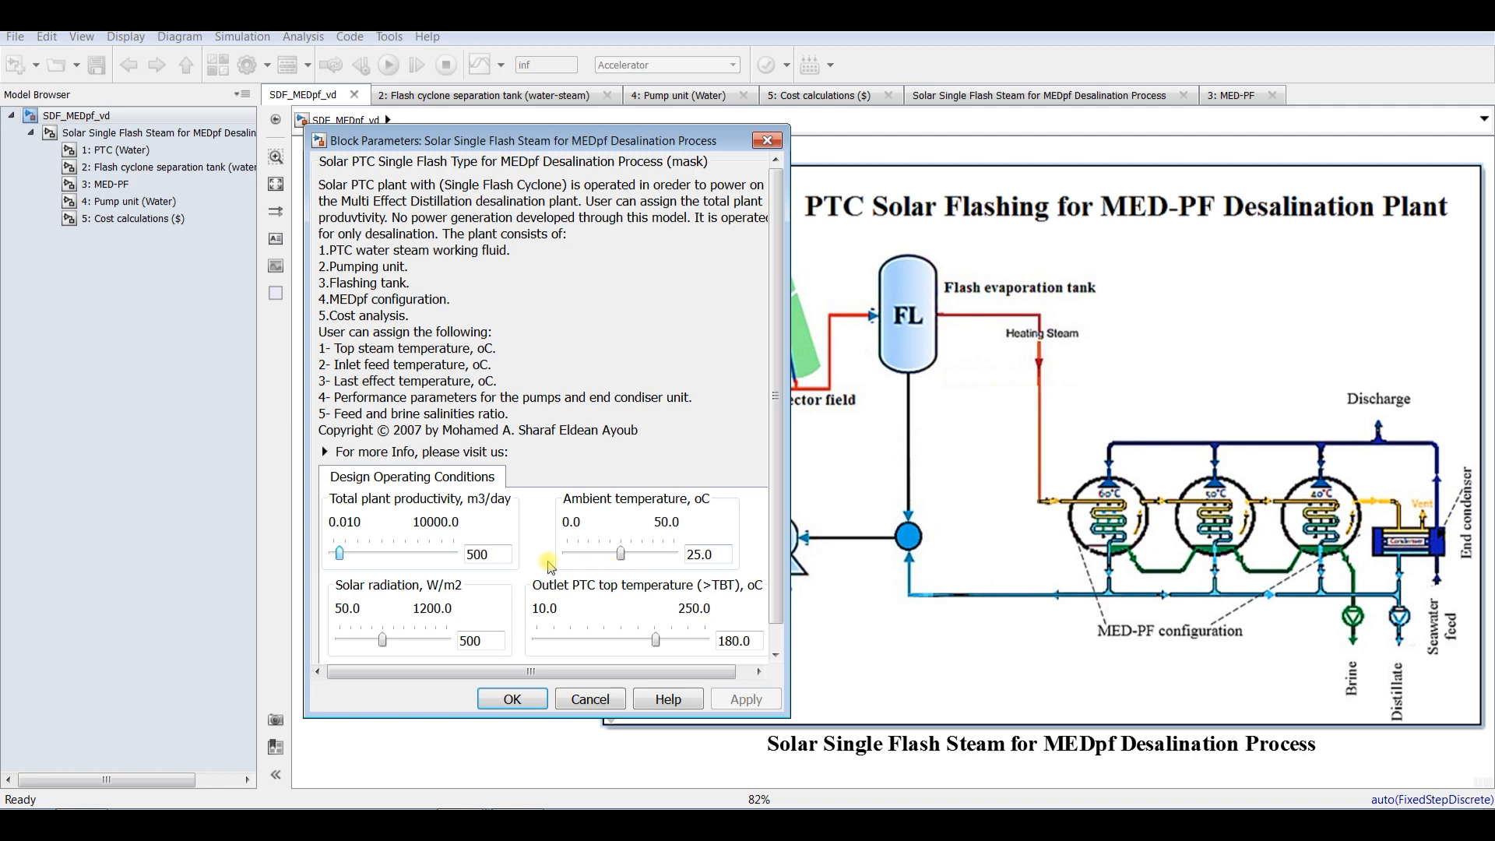
mouse_move(372, 556)
mouse_down()
mouse_move(397, 557)
mouse_move(344, 558)
mouse_move(357, 557)
mouse_up()
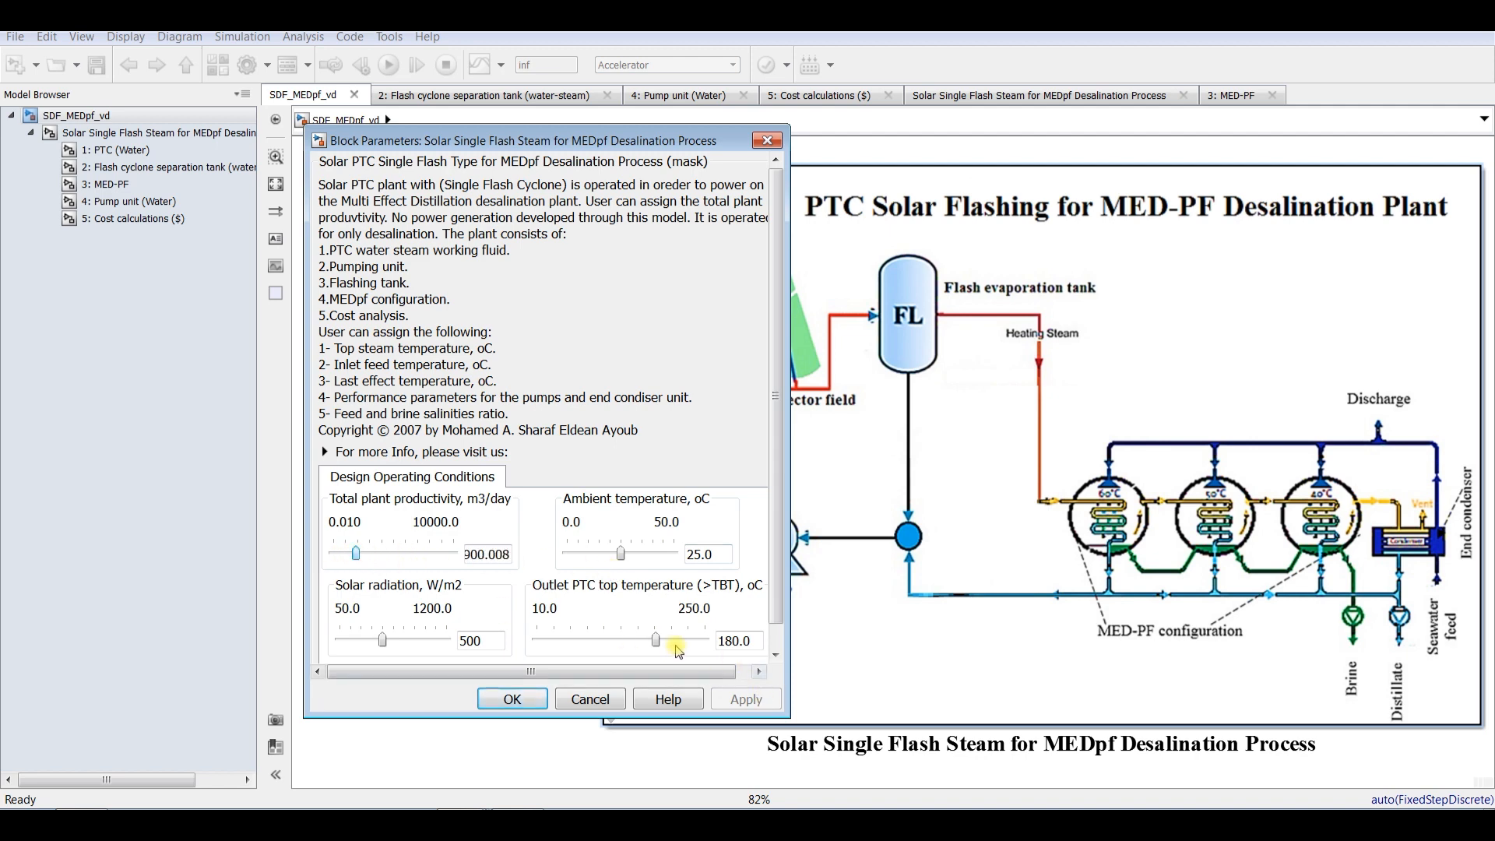
drag(657, 641, 638, 648)
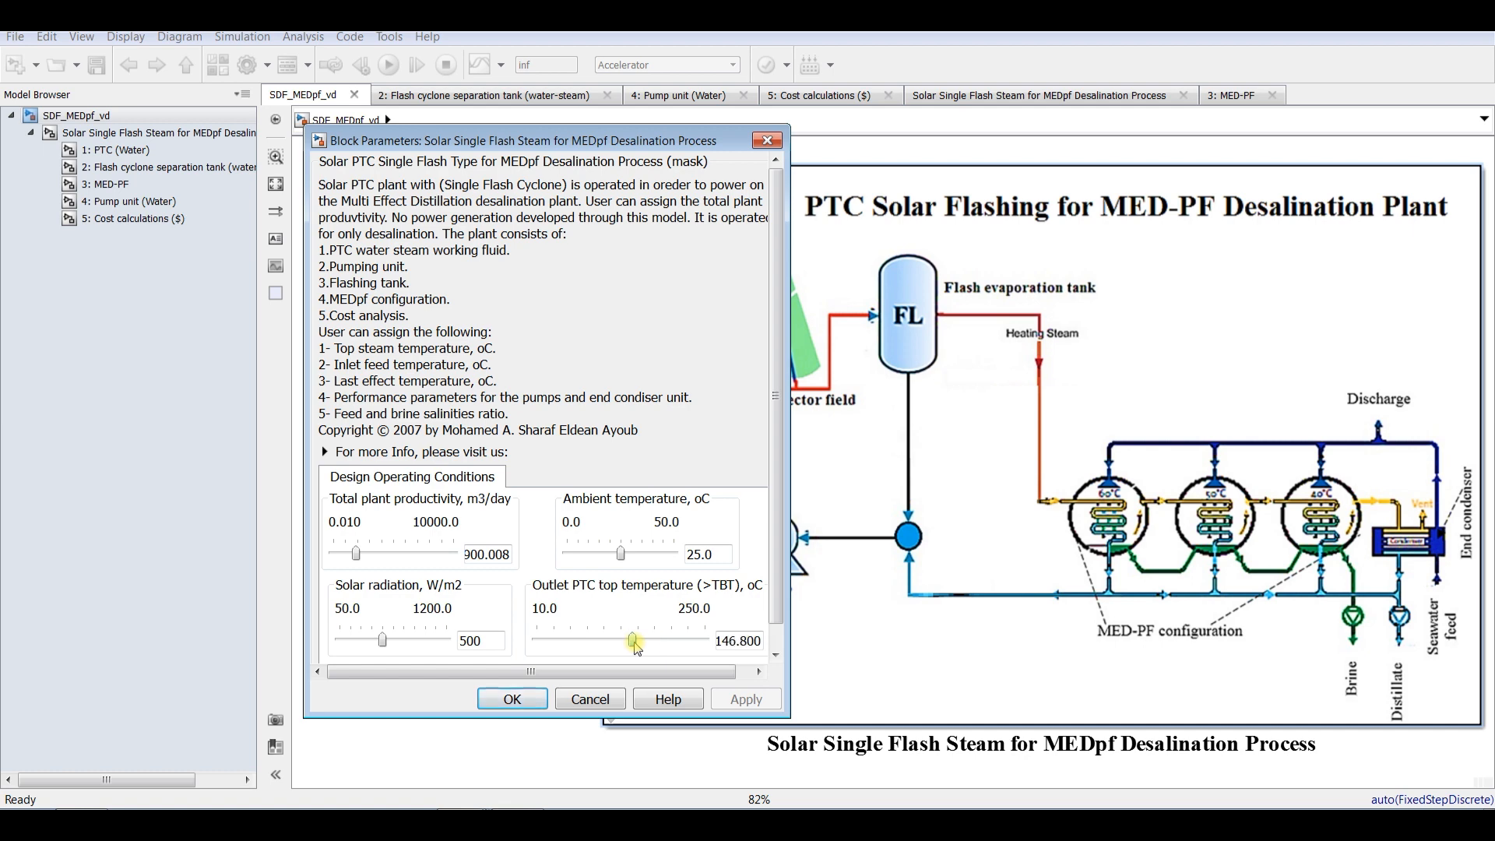
click(512, 699)
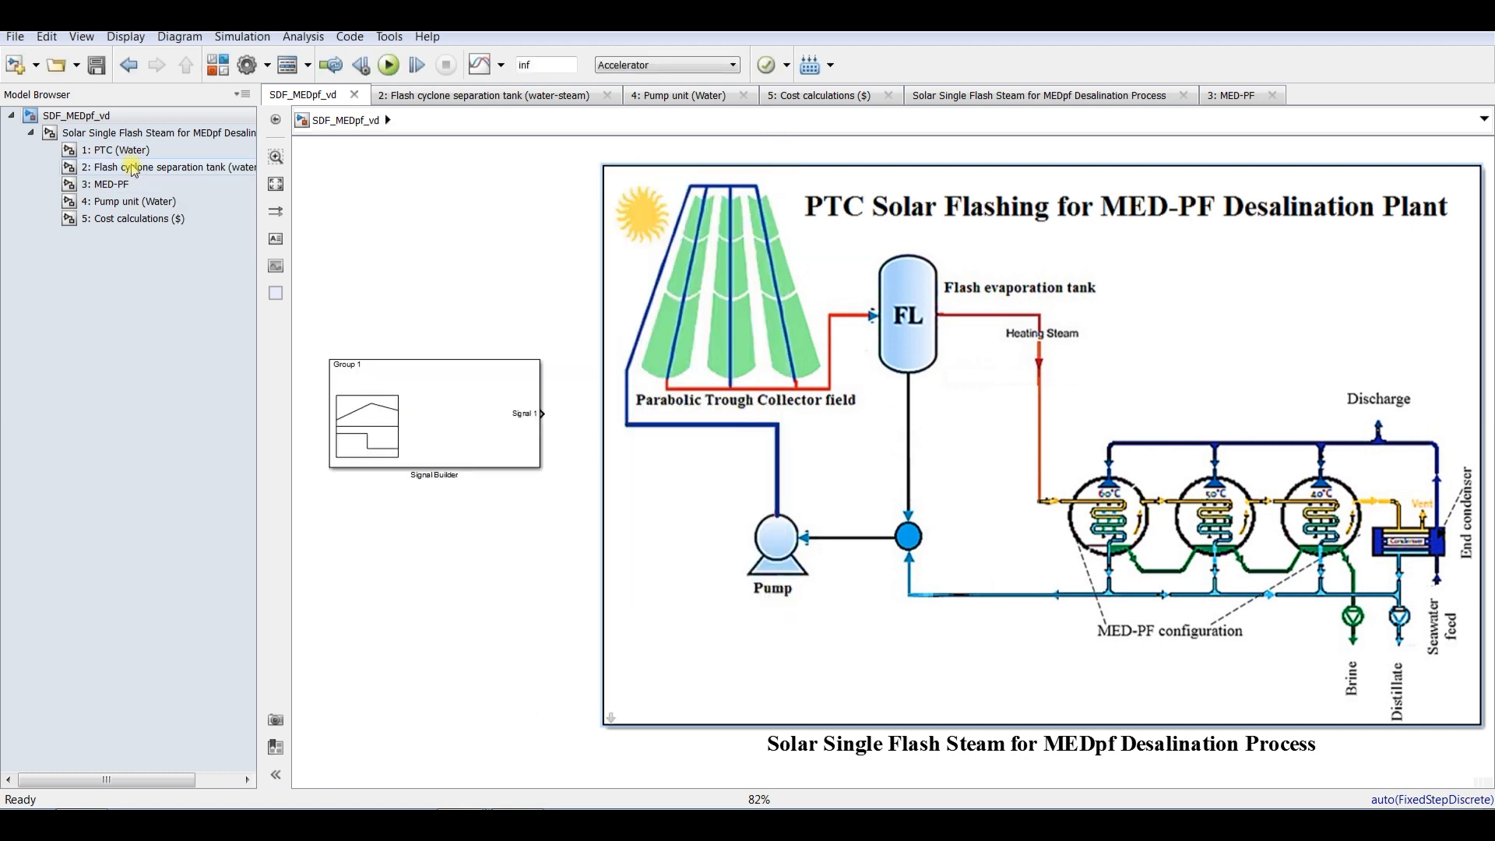
Inside the plant subsystem, attach an In1 block from the Sources library to the open Md line and name it "Md, m3/d".
click(131, 133)
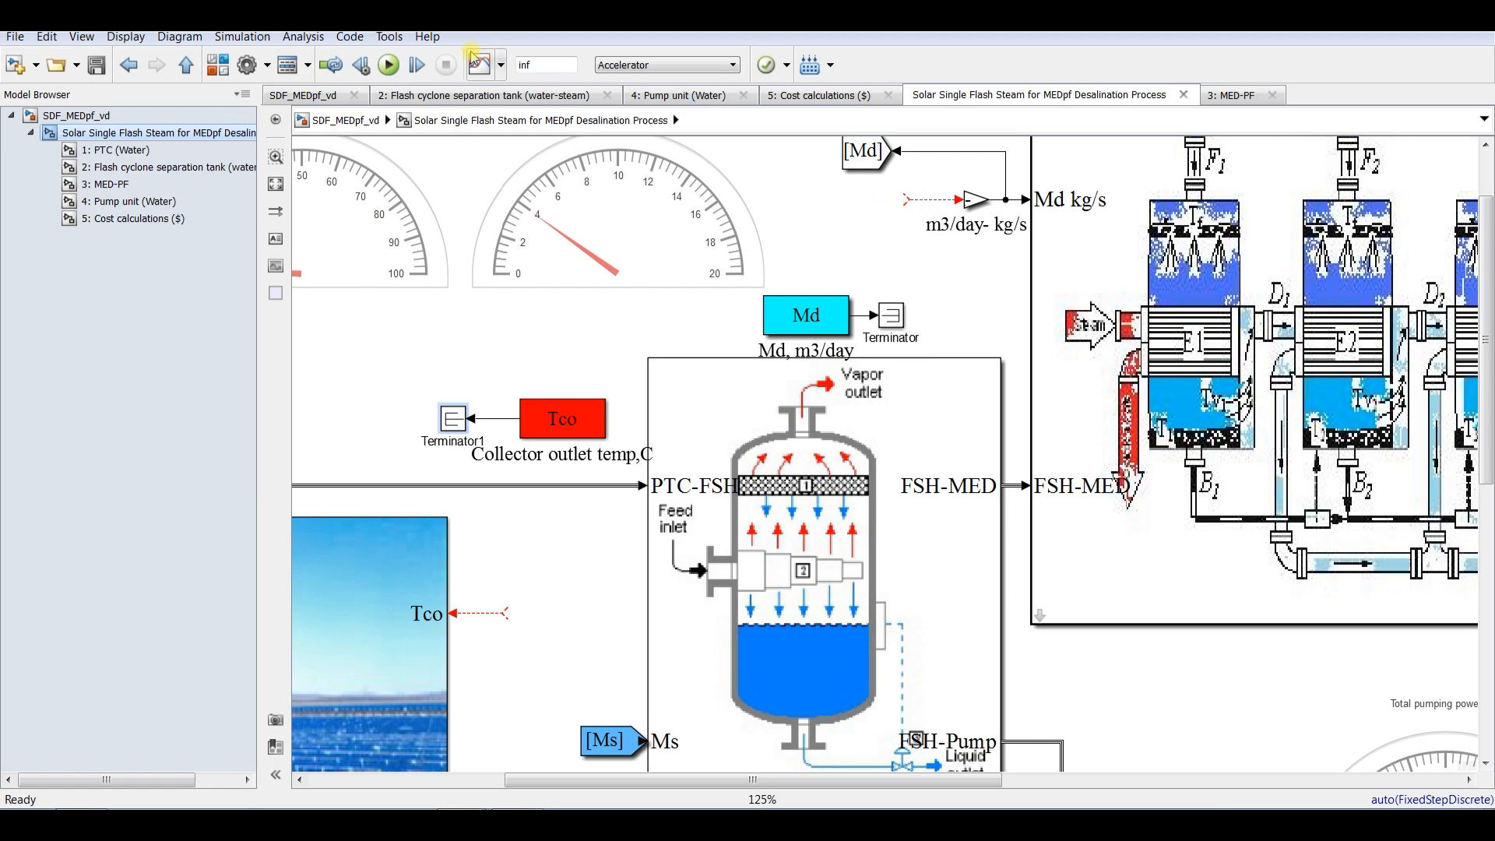
click(221, 68)
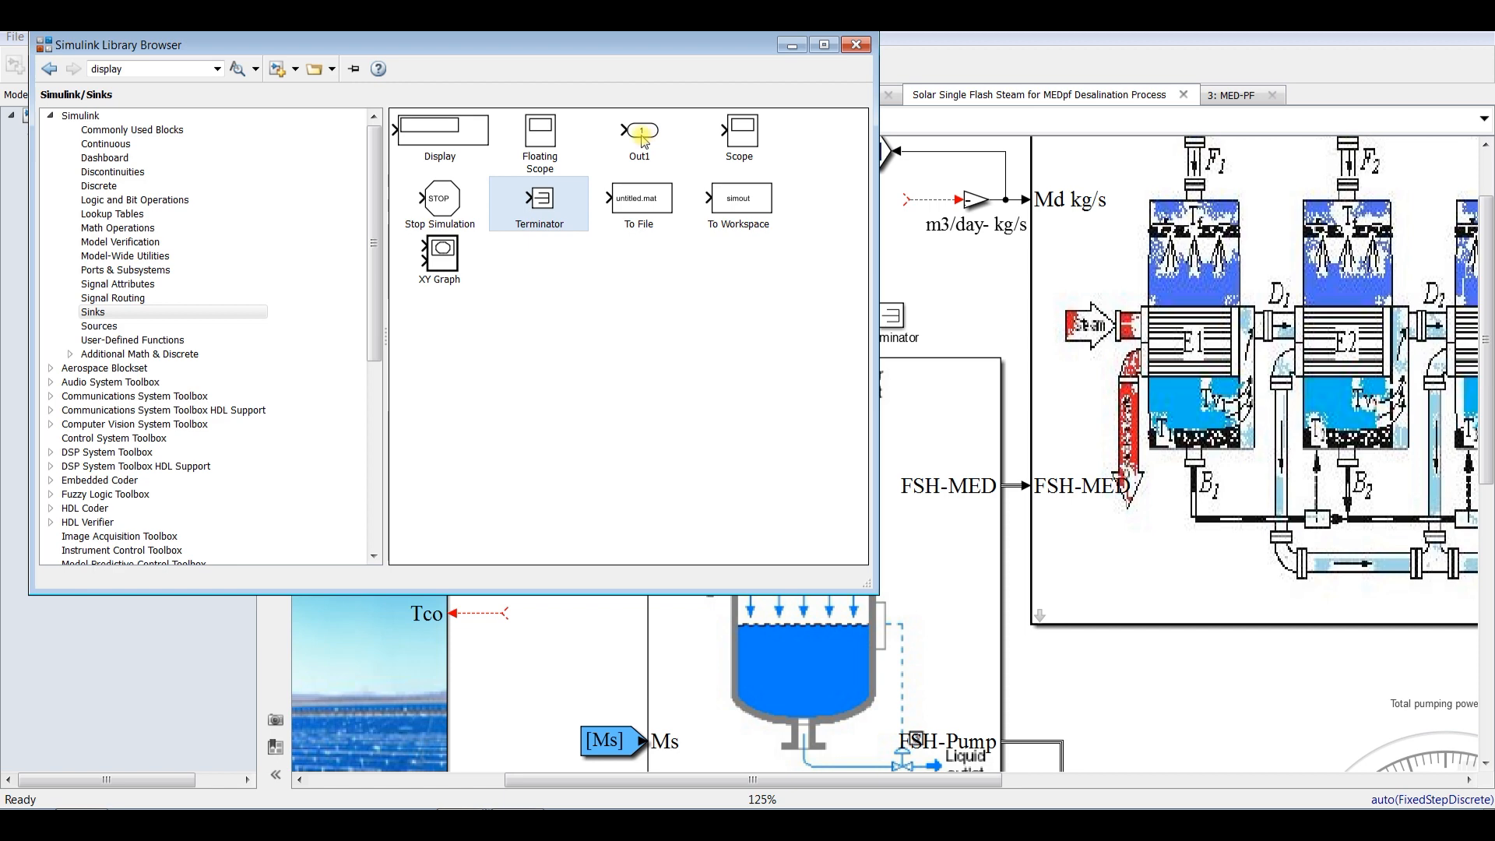
click(99, 326)
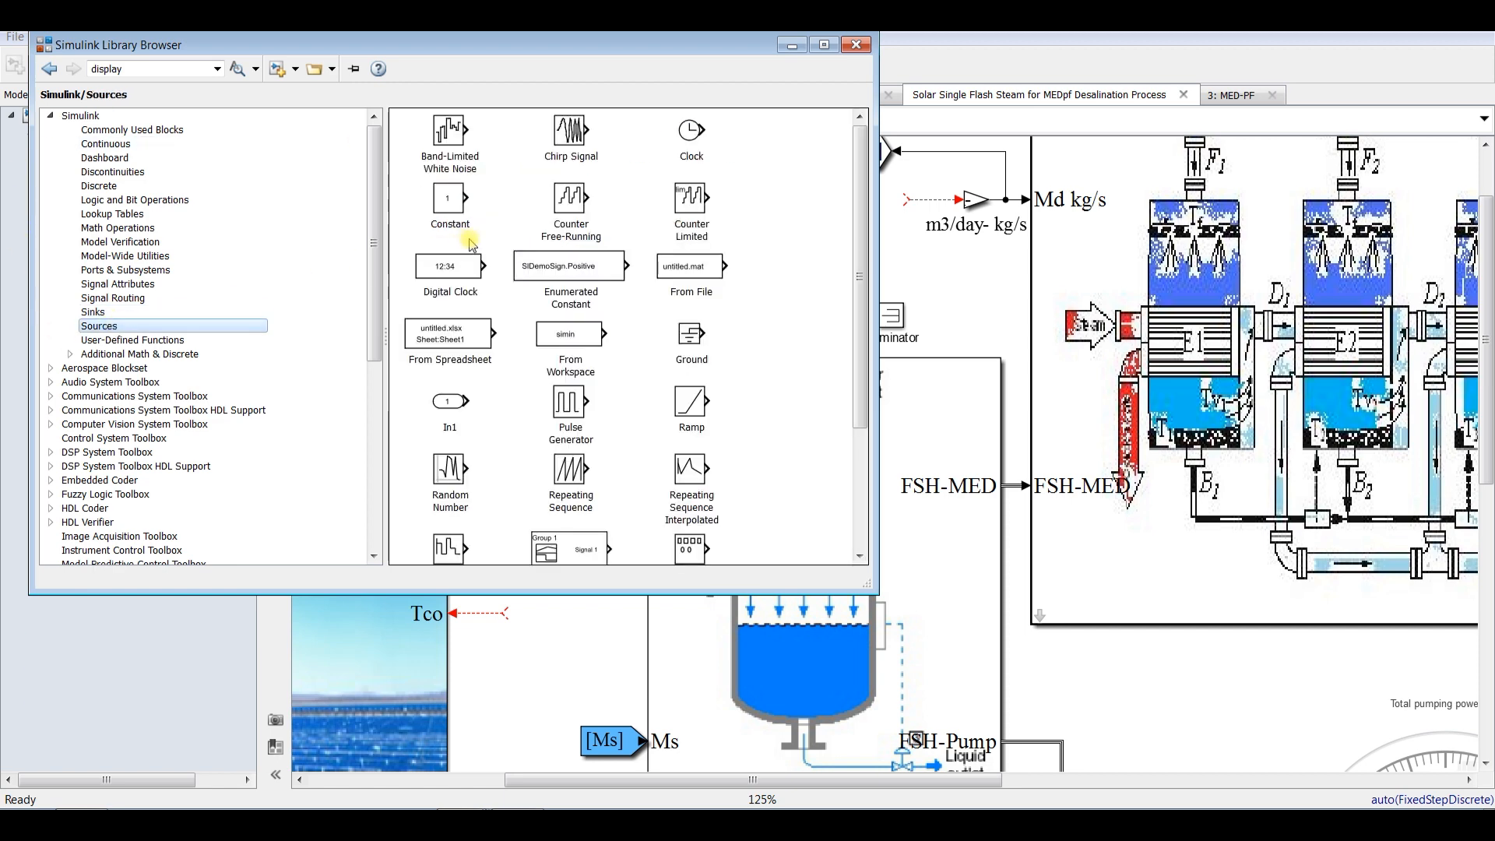
drag(440, 405, 907, 200)
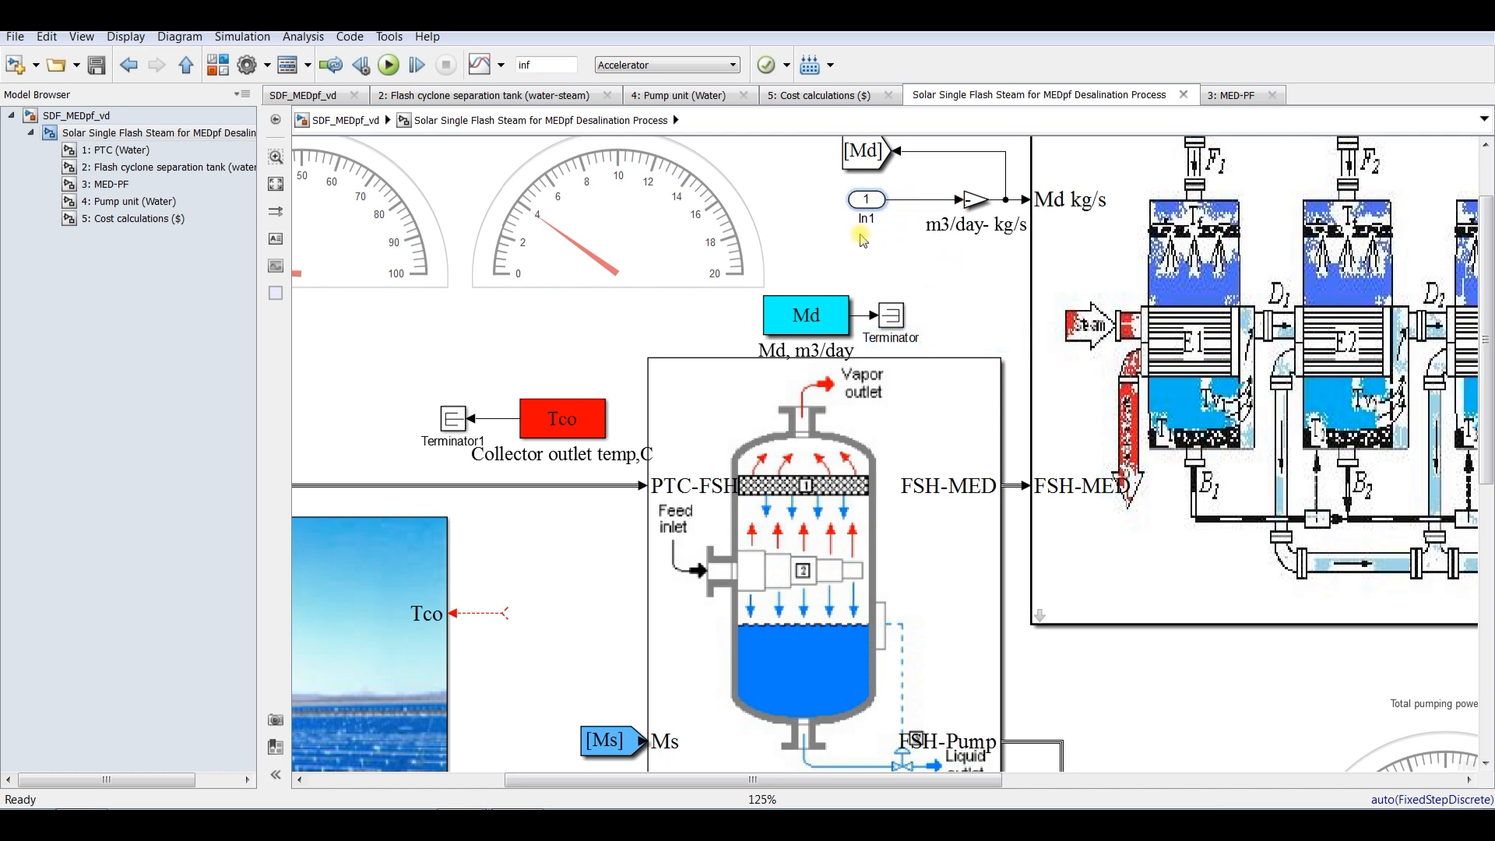
click(873, 282)
text(Md, m3/d)
Duplicate the Md inport, flip the copy horizontally and connect it to the open Tco line of the PTC block.
click(873, 201)
drag(873, 201, 568, 604)
click(583, 617)
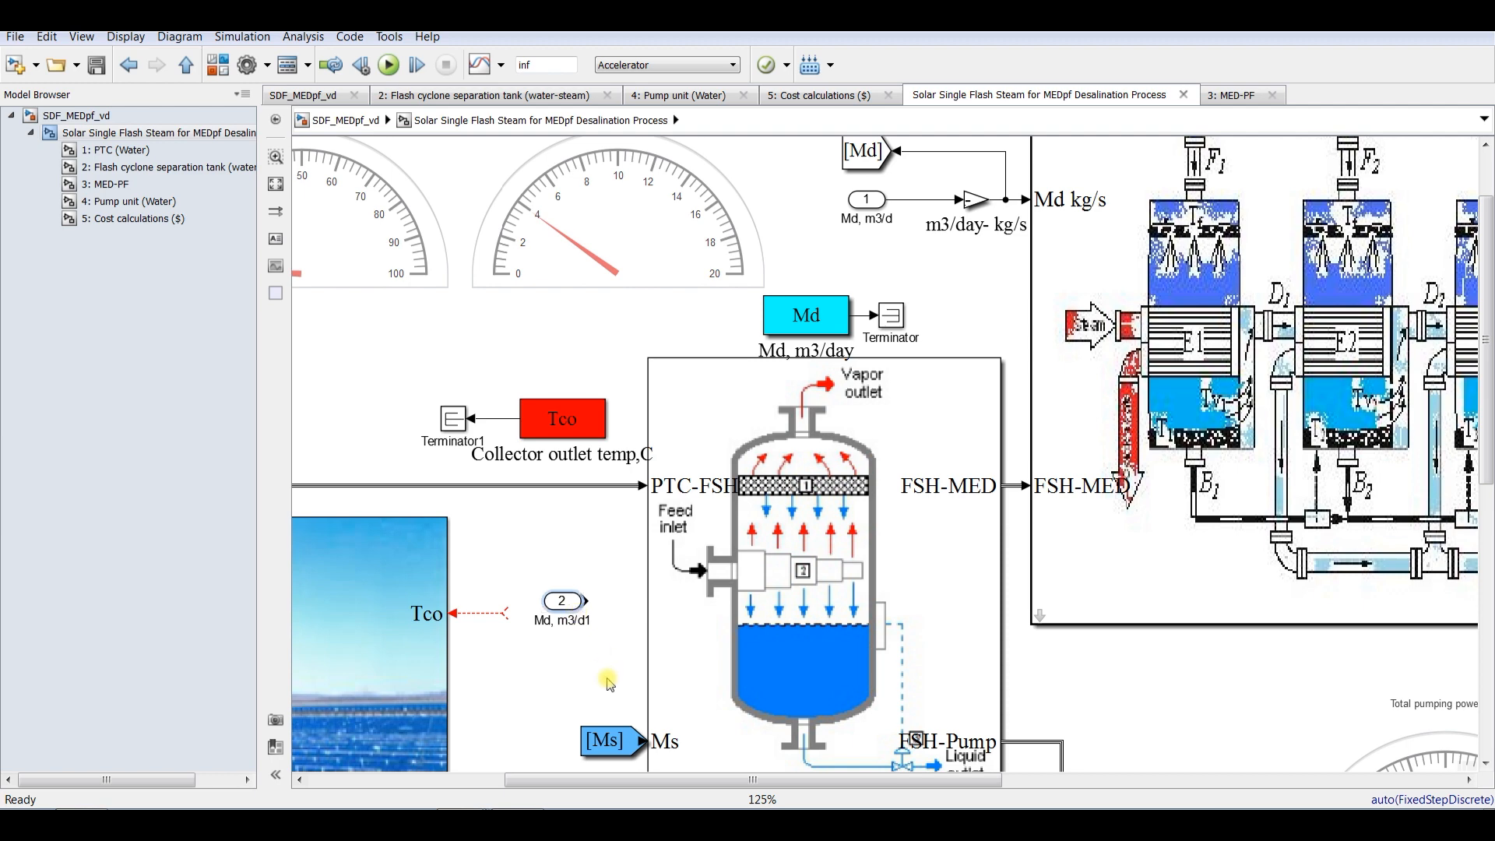
drag(610, 578, 531, 607)
key(ctrl+i)
Rename the second inport "Tco, oC" and save the model.
click(523, 633)
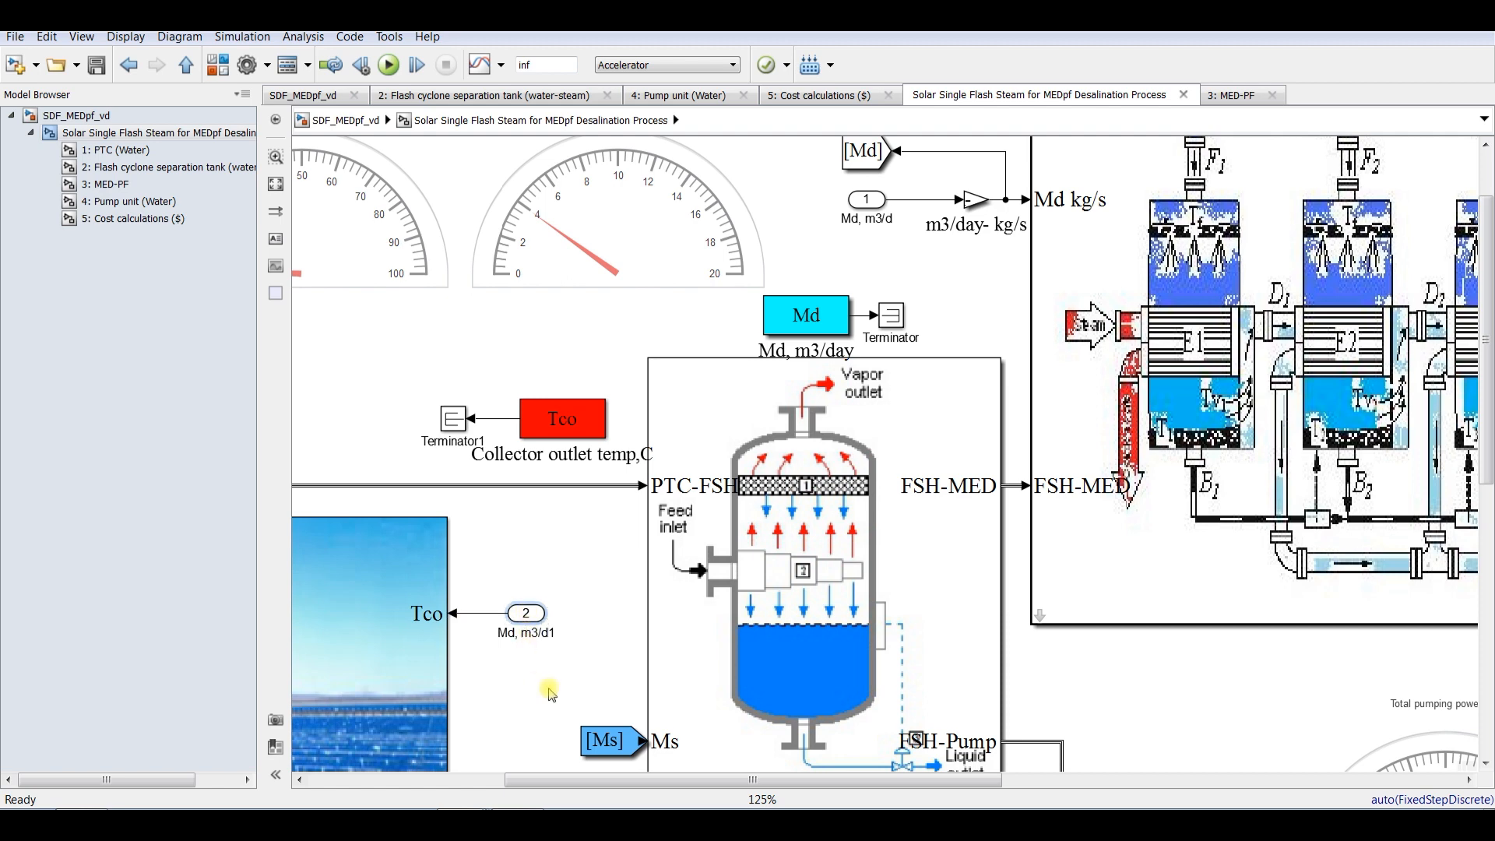
key(ctrl+a)
text(Tco, oC)
click(524, 635)
click(97, 65)
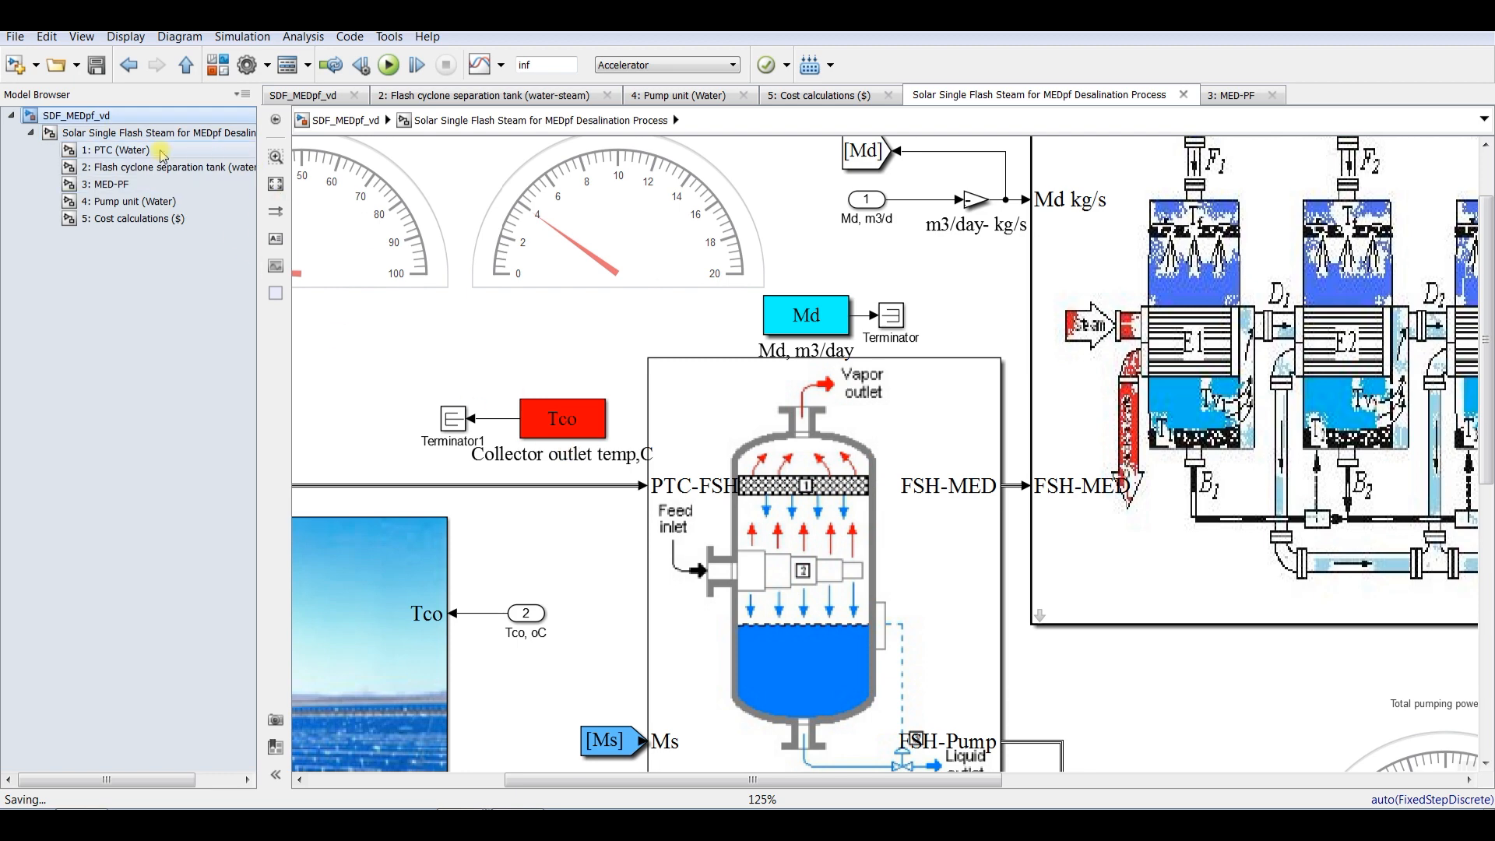
At the top level, draw open signal lines from the plant block's two new input ports, and check the Md inport inside the subsystem.
click(105, 115)
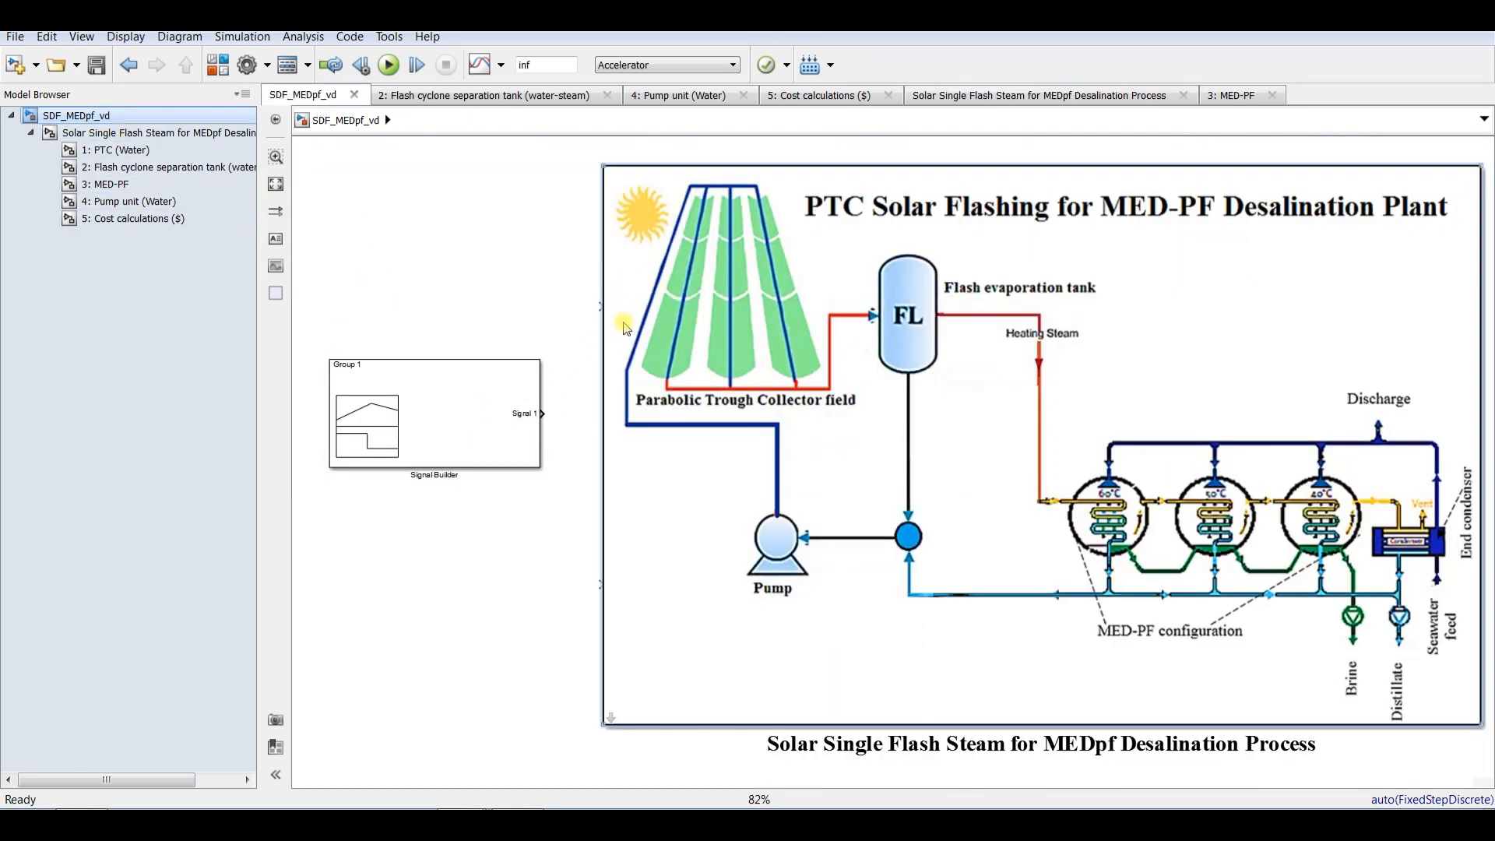
click(597, 309)
drag(598, 309, 504, 306)
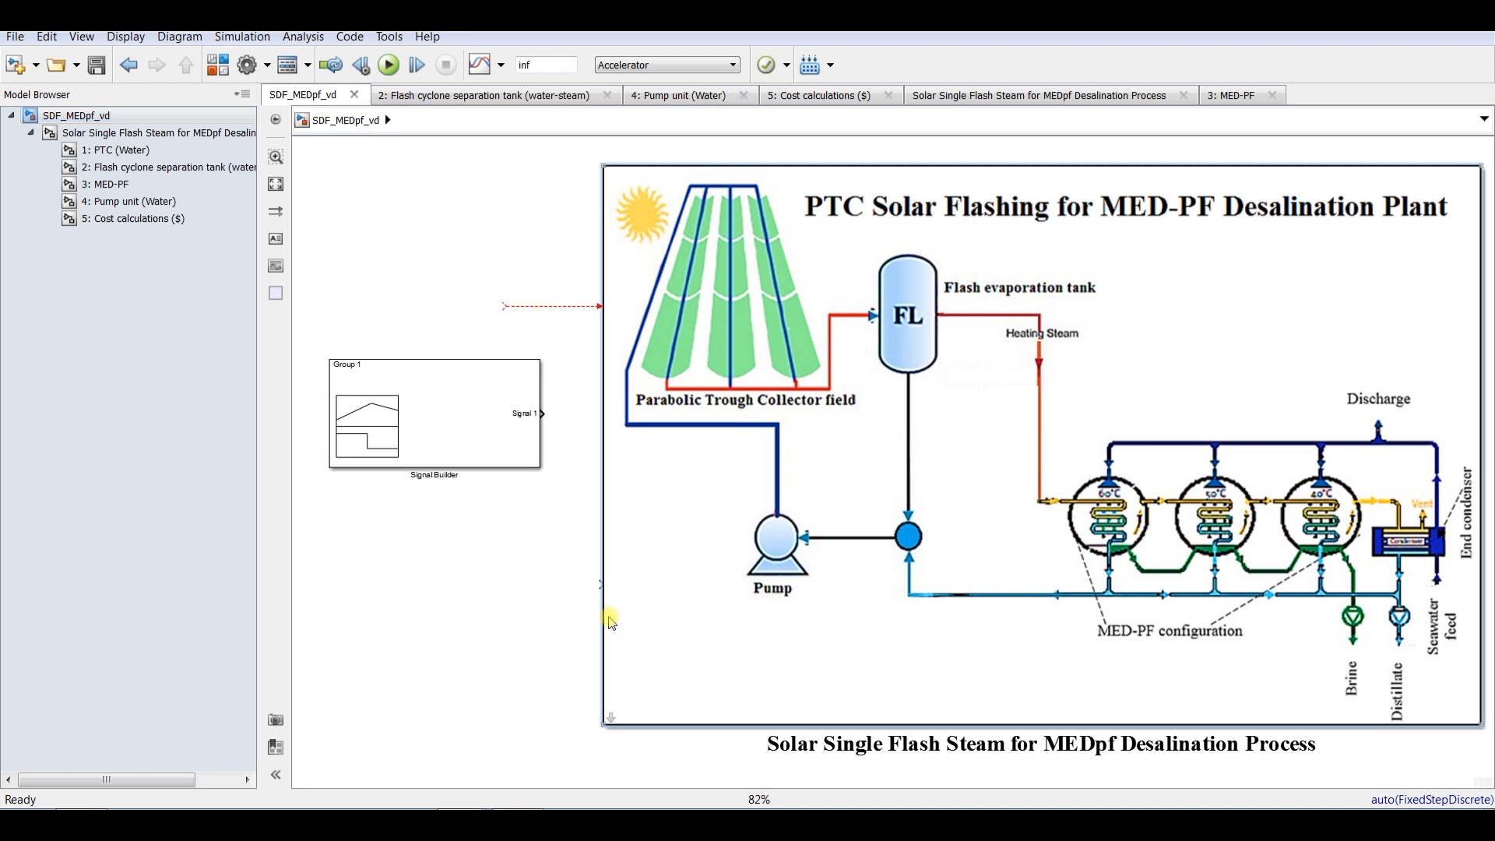
drag(596, 586, 529, 584)
click(105, 132)
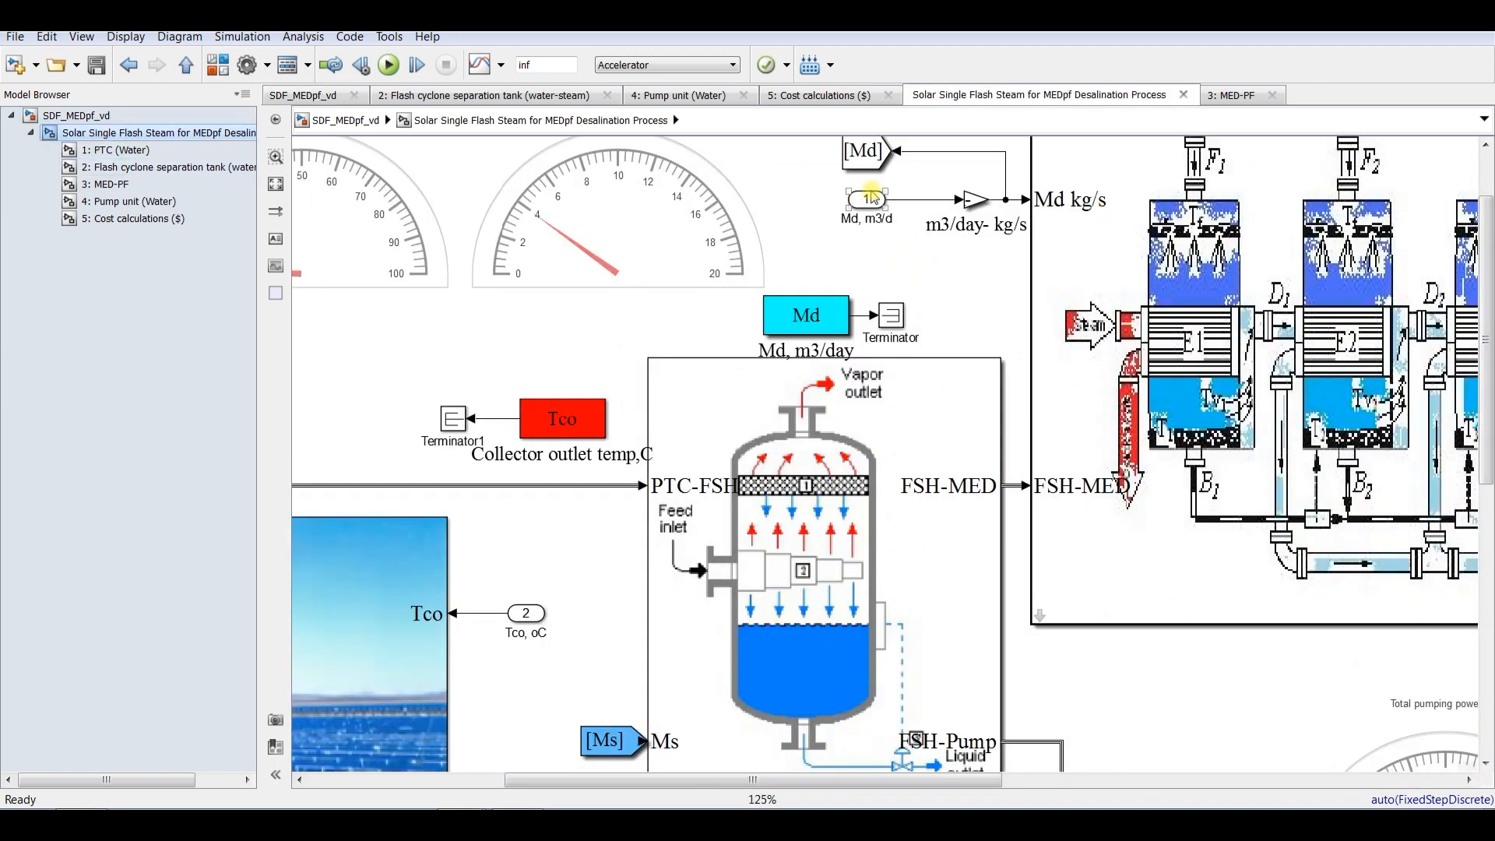
click(847, 199)
Edit the top-level plant block's mask so its icon transparency is Opaque with ports.
click(109, 117)
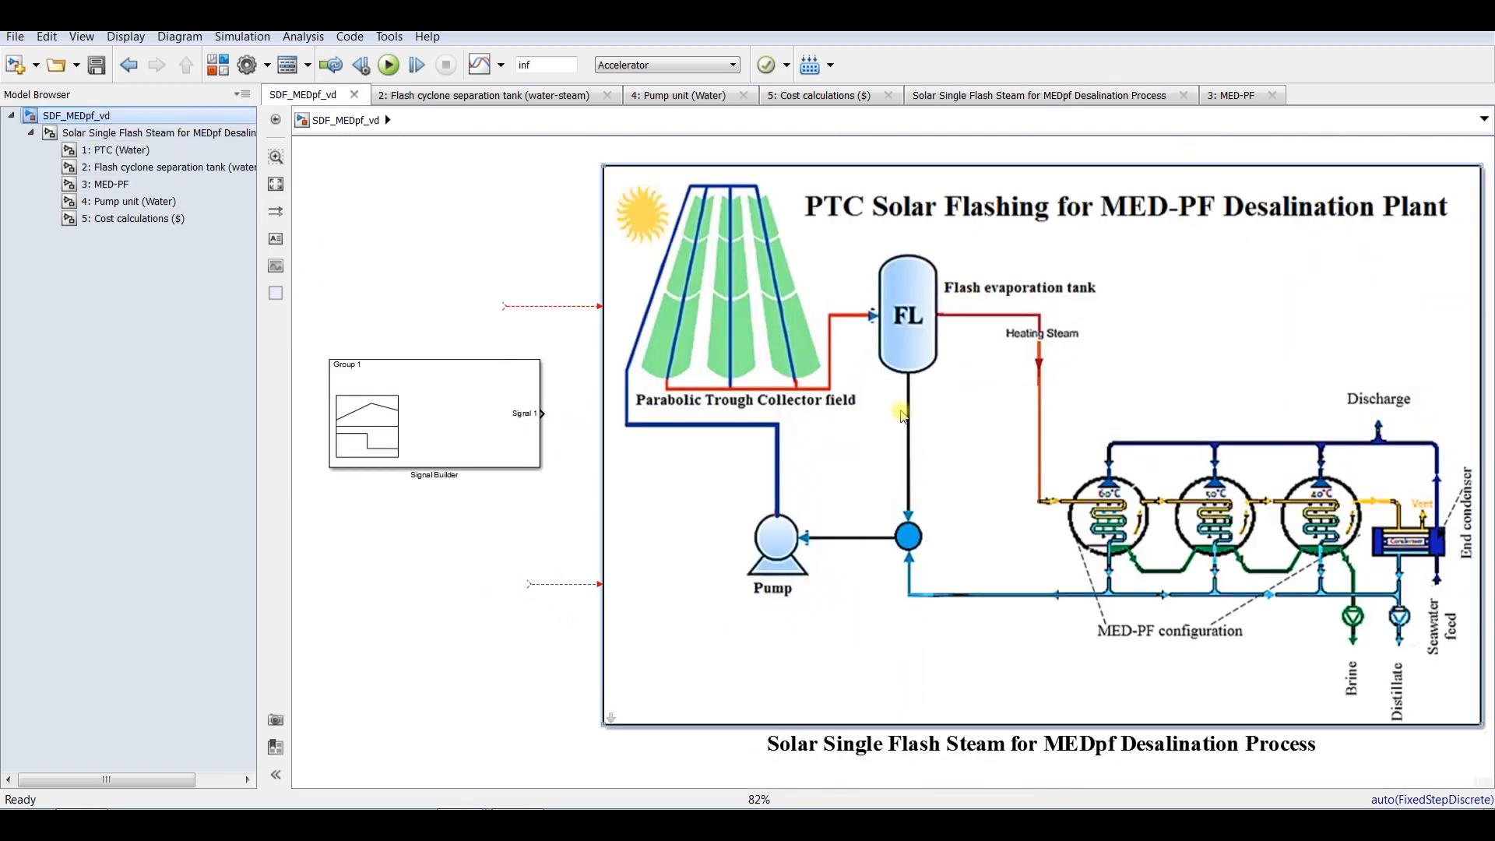
right_click(901, 441)
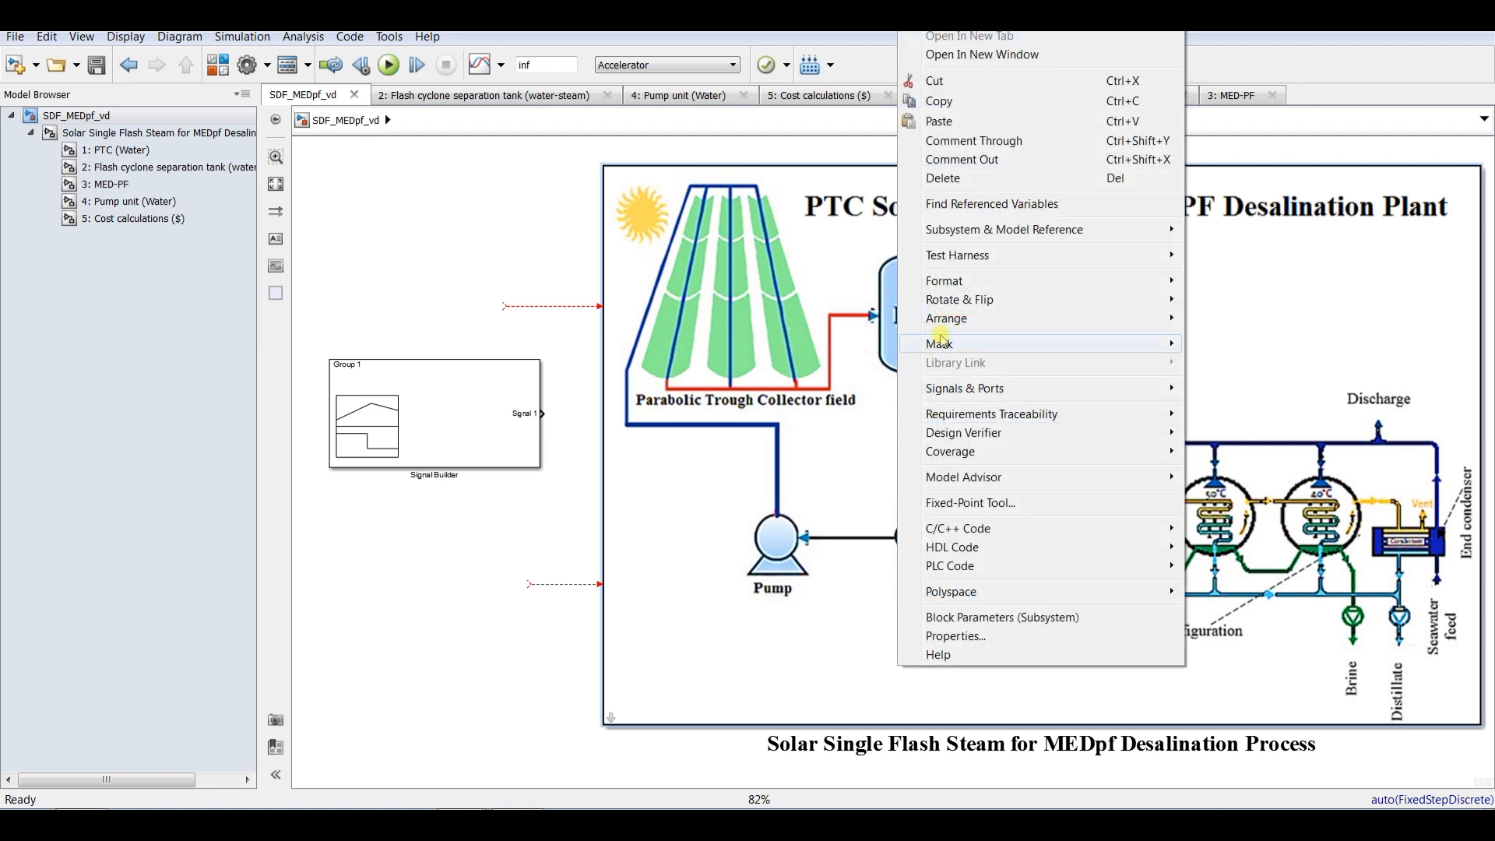
mouse_move(970, 350)
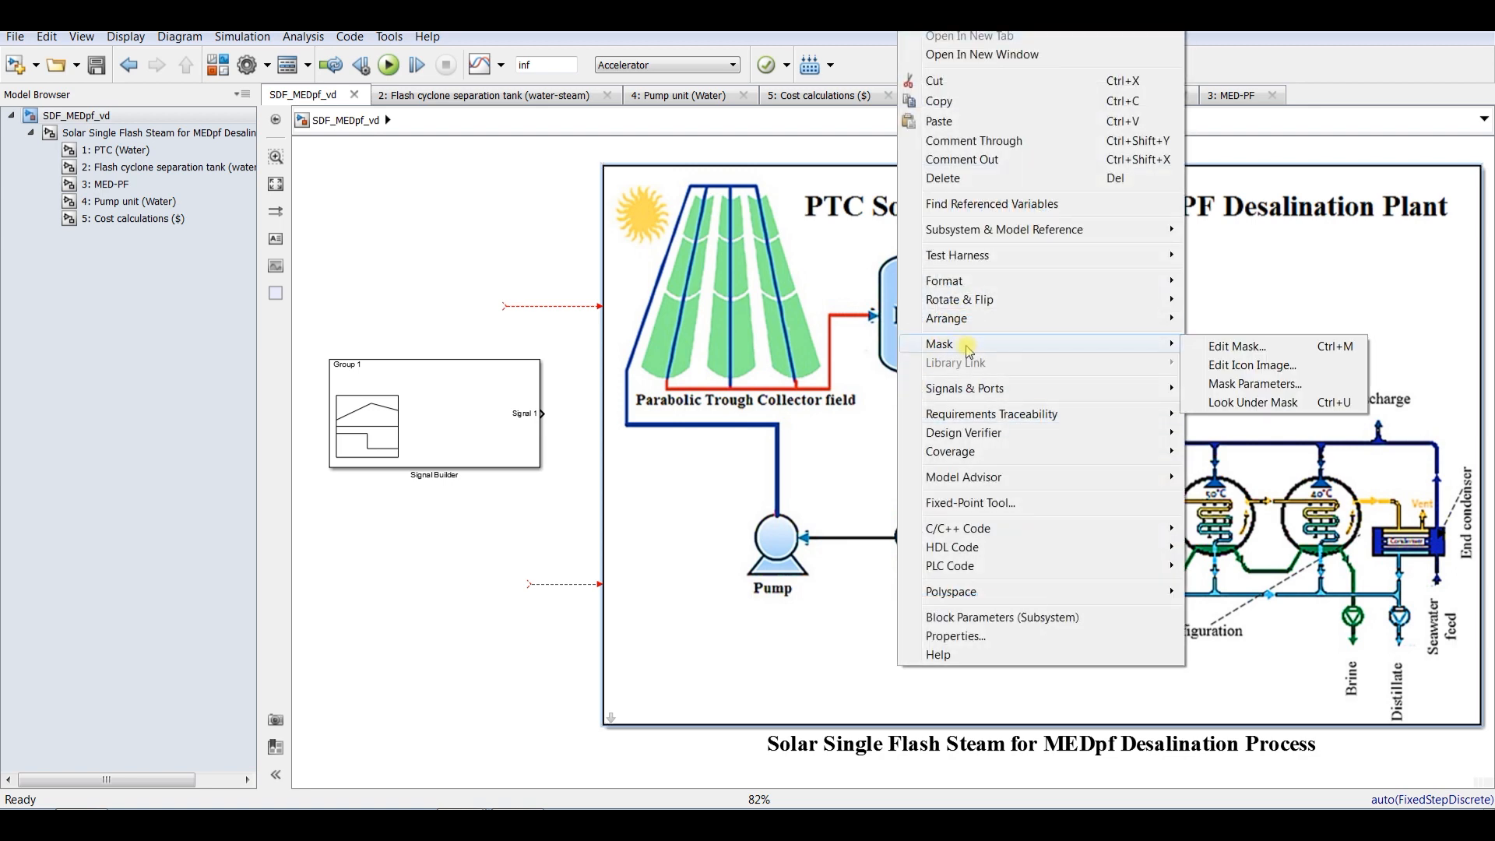
click(1244, 347)
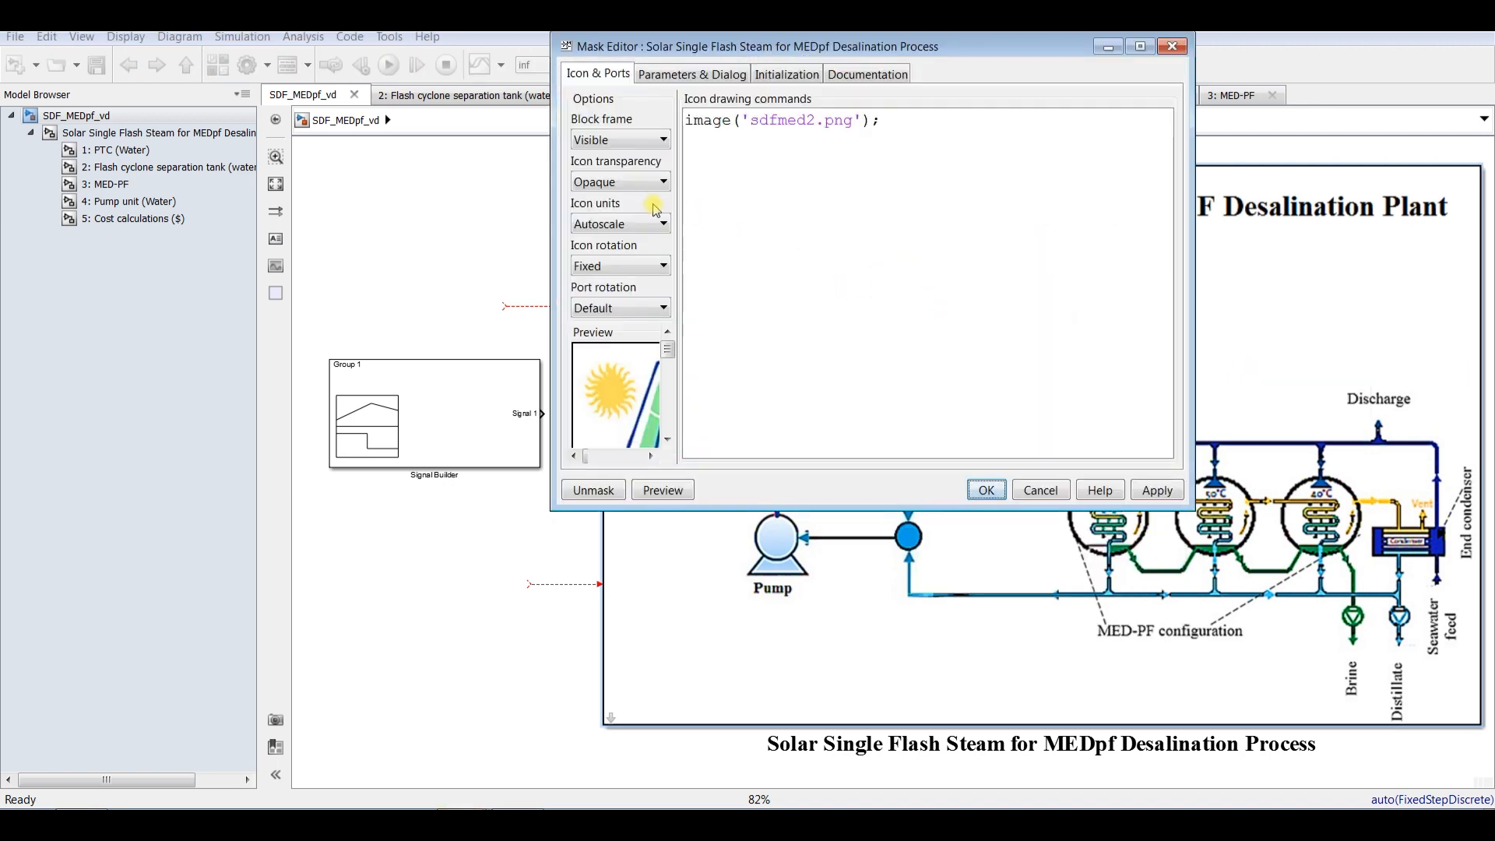
click(614, 183)
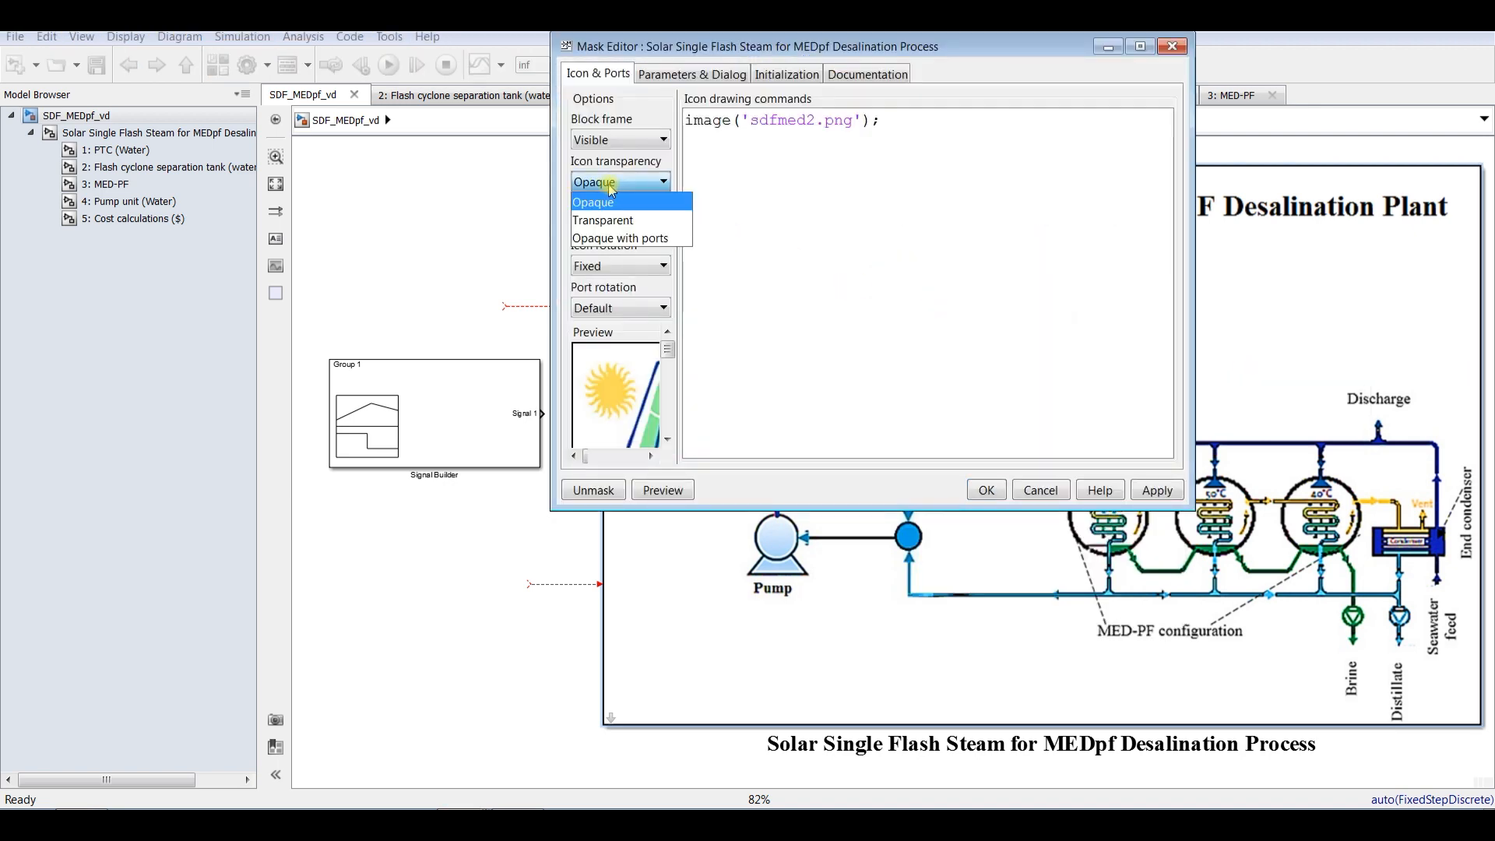
click(634, 240)
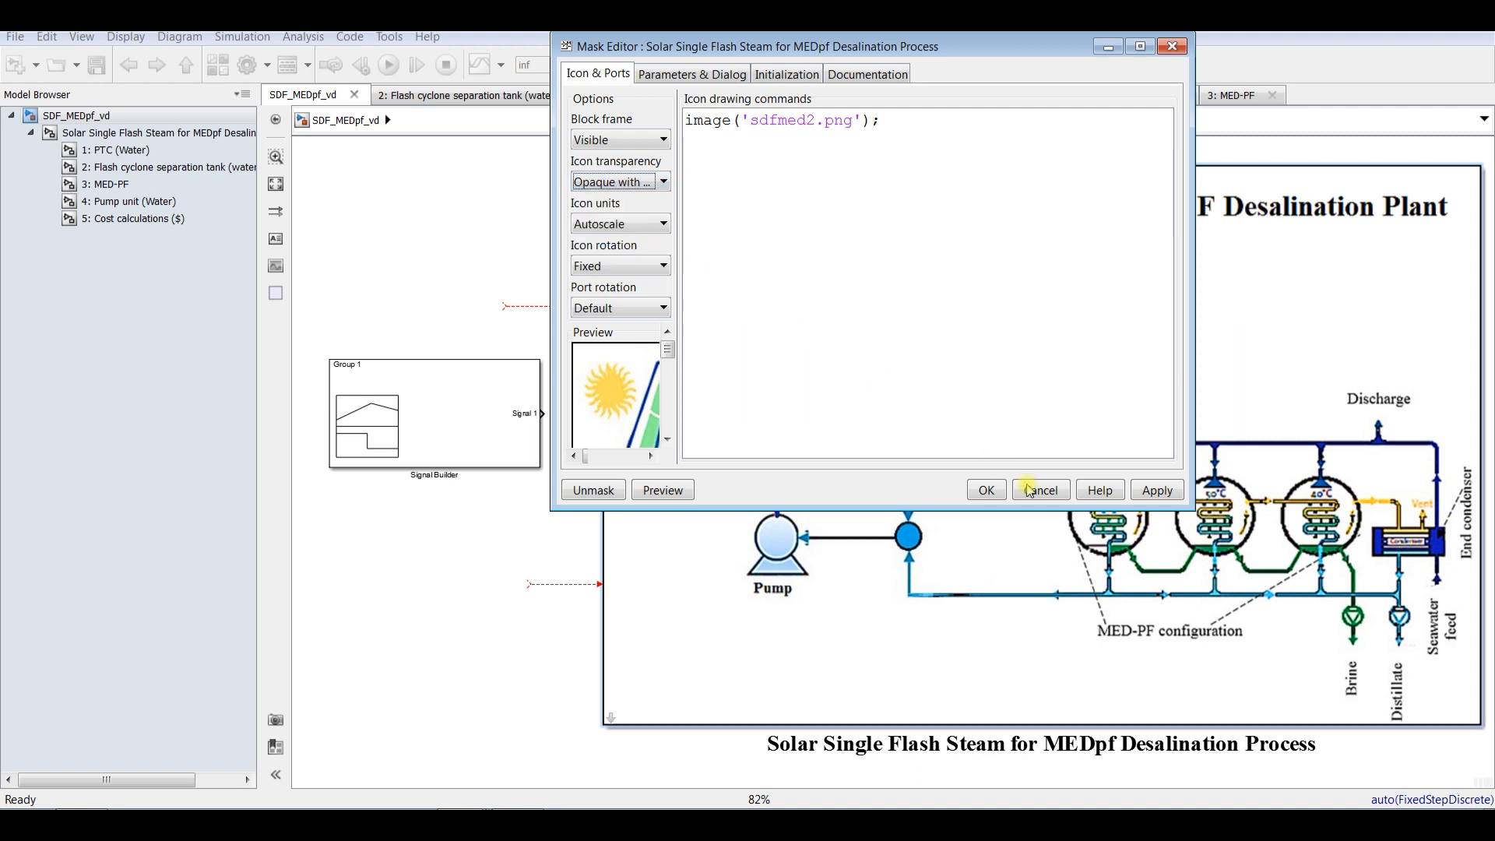
click(1156, 491)
click(987, 490)
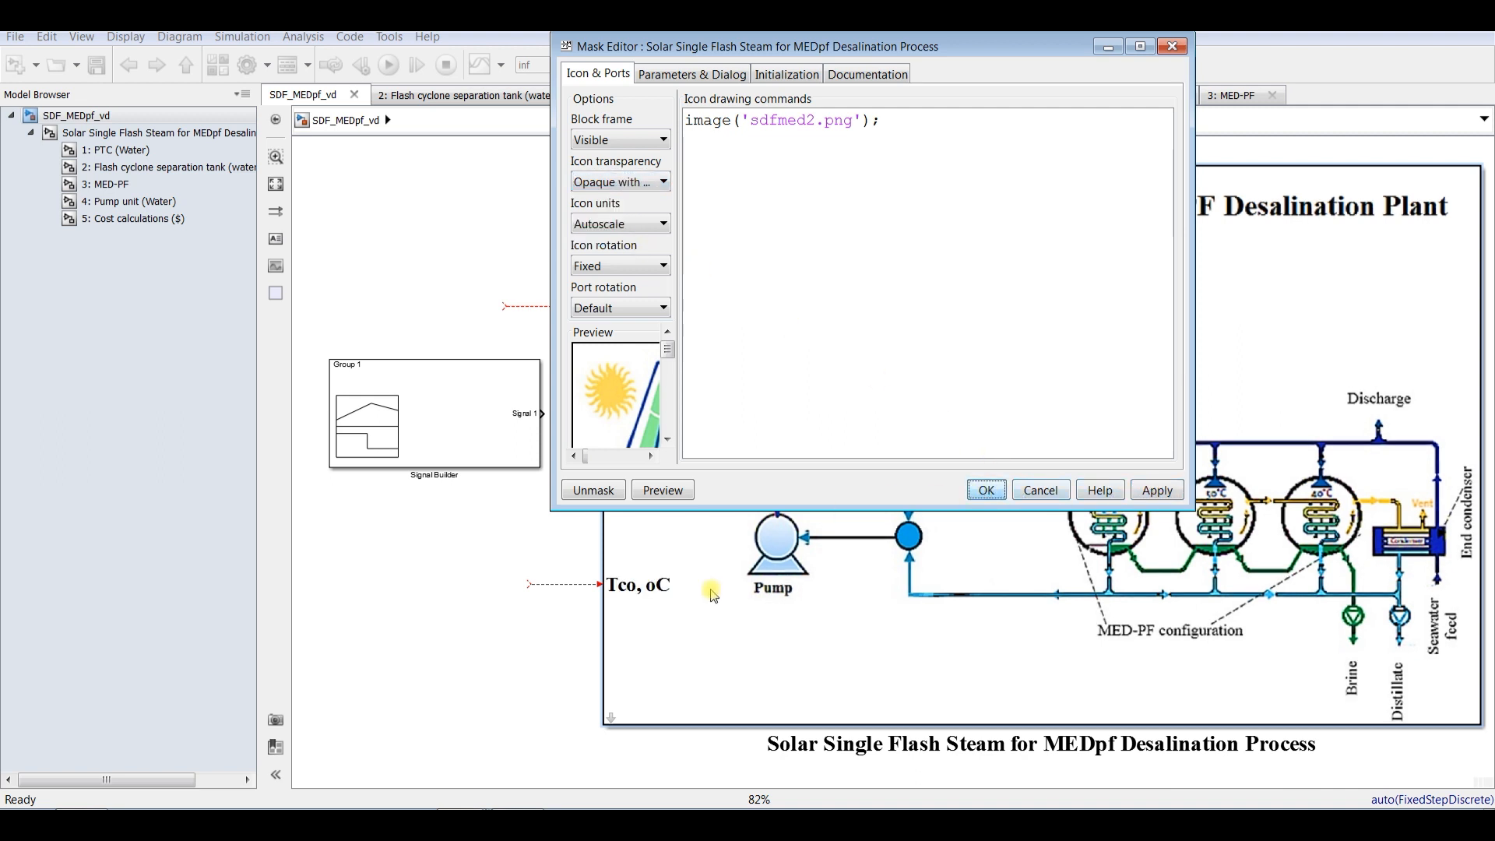
Reposition the Signal Builder block between the two open input lines and inspect its default signal.
click(477, 416)
drag(473, 415, 413, 412)
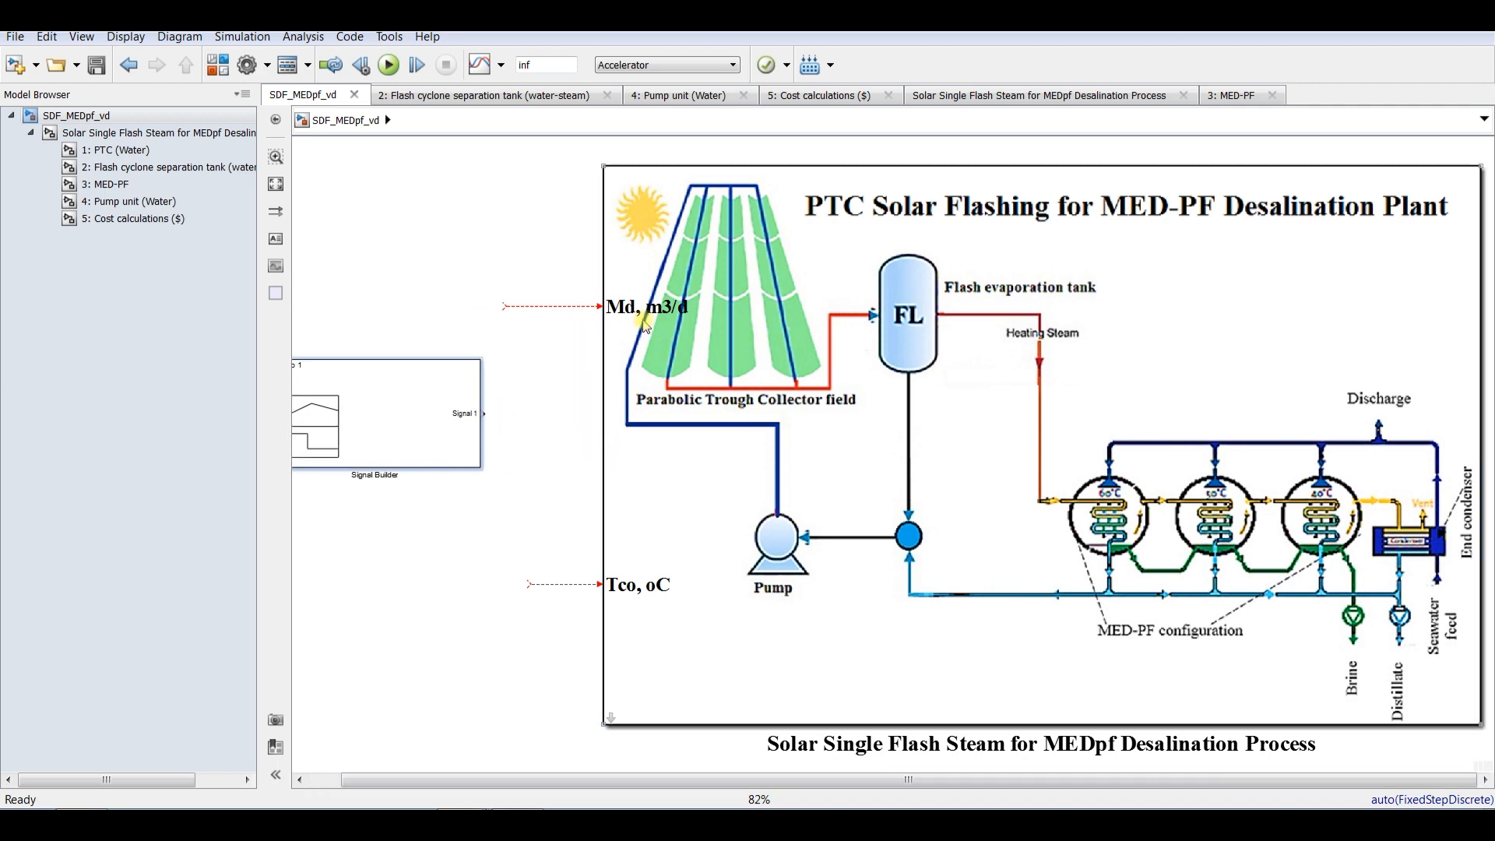
click(640, 586)
drag(436, 430, 471, 441)
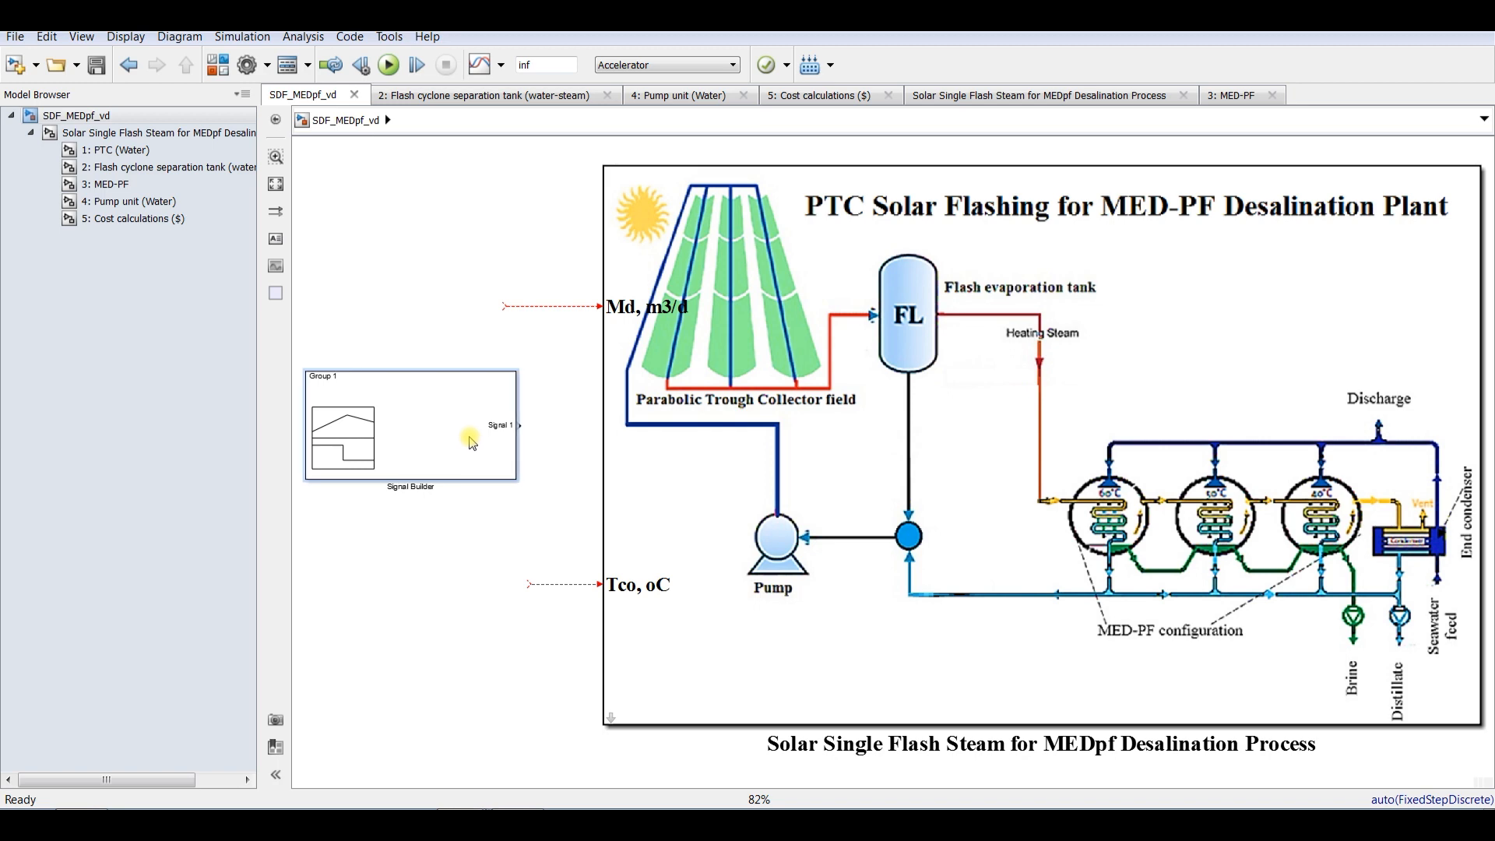
double_click(428, 413)
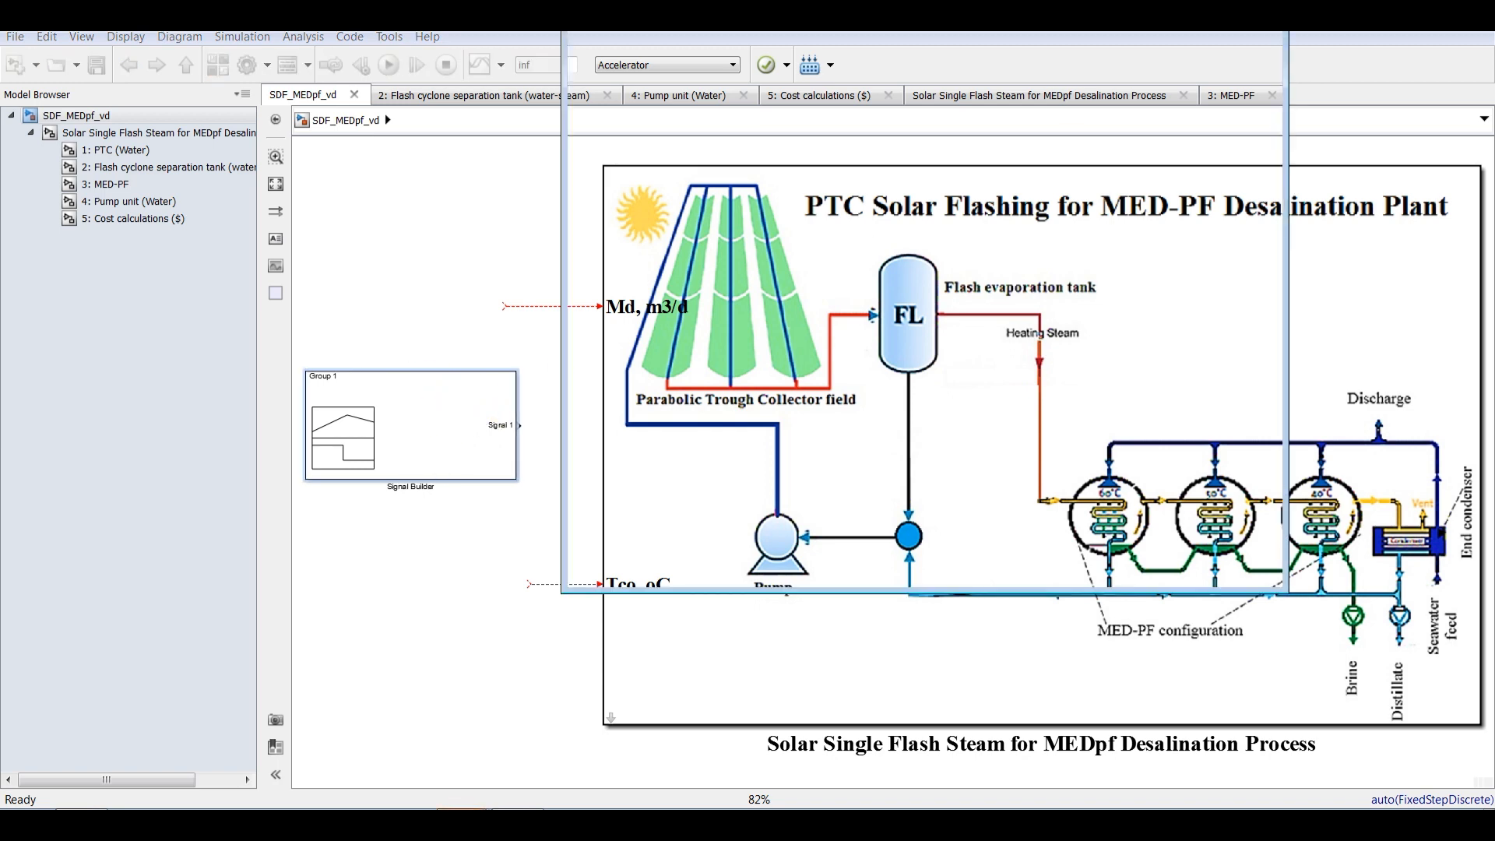
drag(1070, 17, 931, 93)
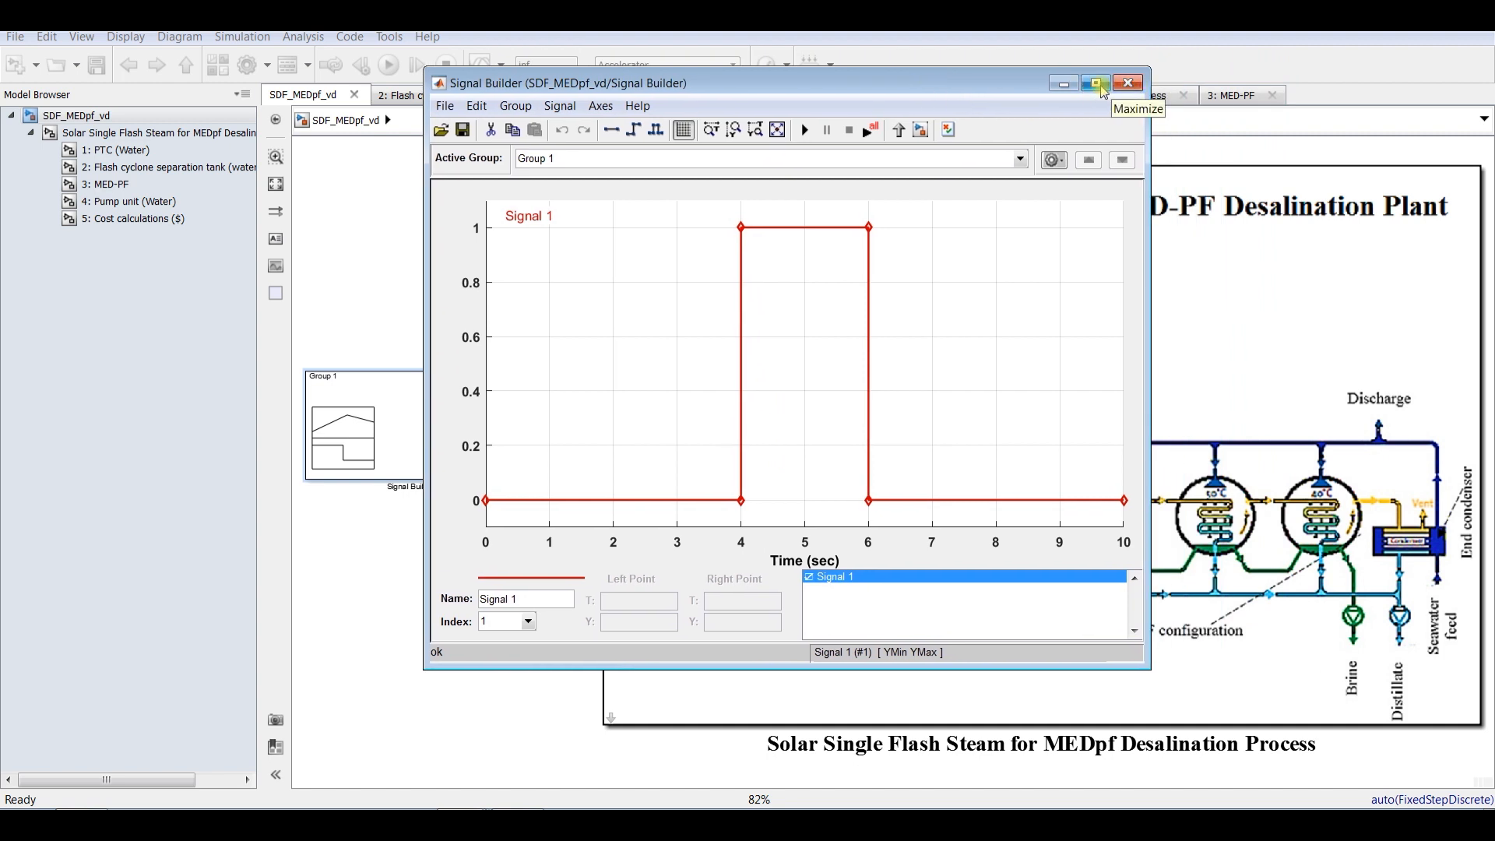
click(1129, 84)
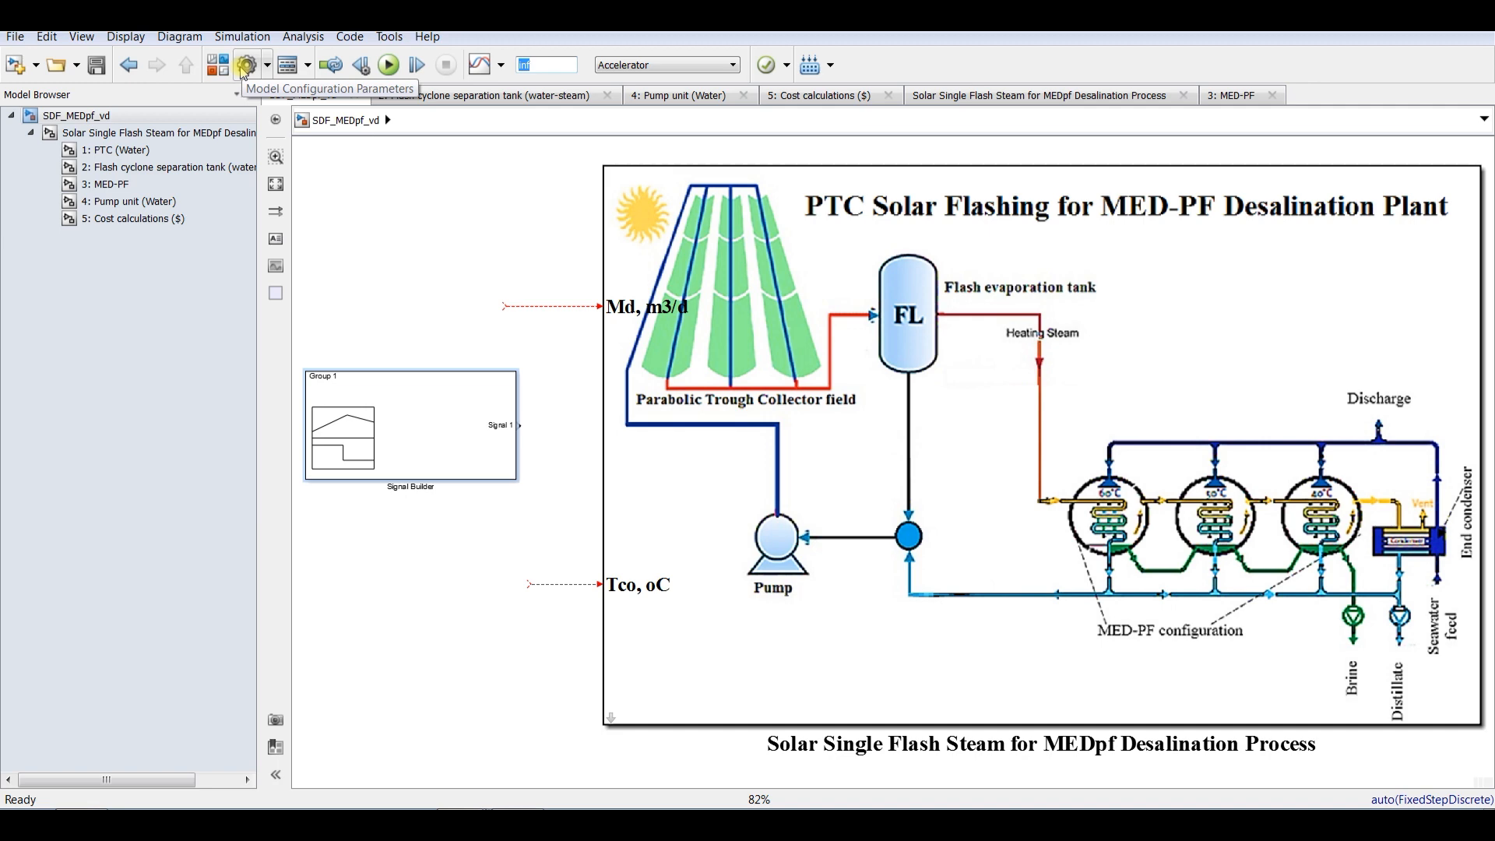
Set the model's simulation start time to 1 and stop time to 5 in the solver configuration.
text(5)
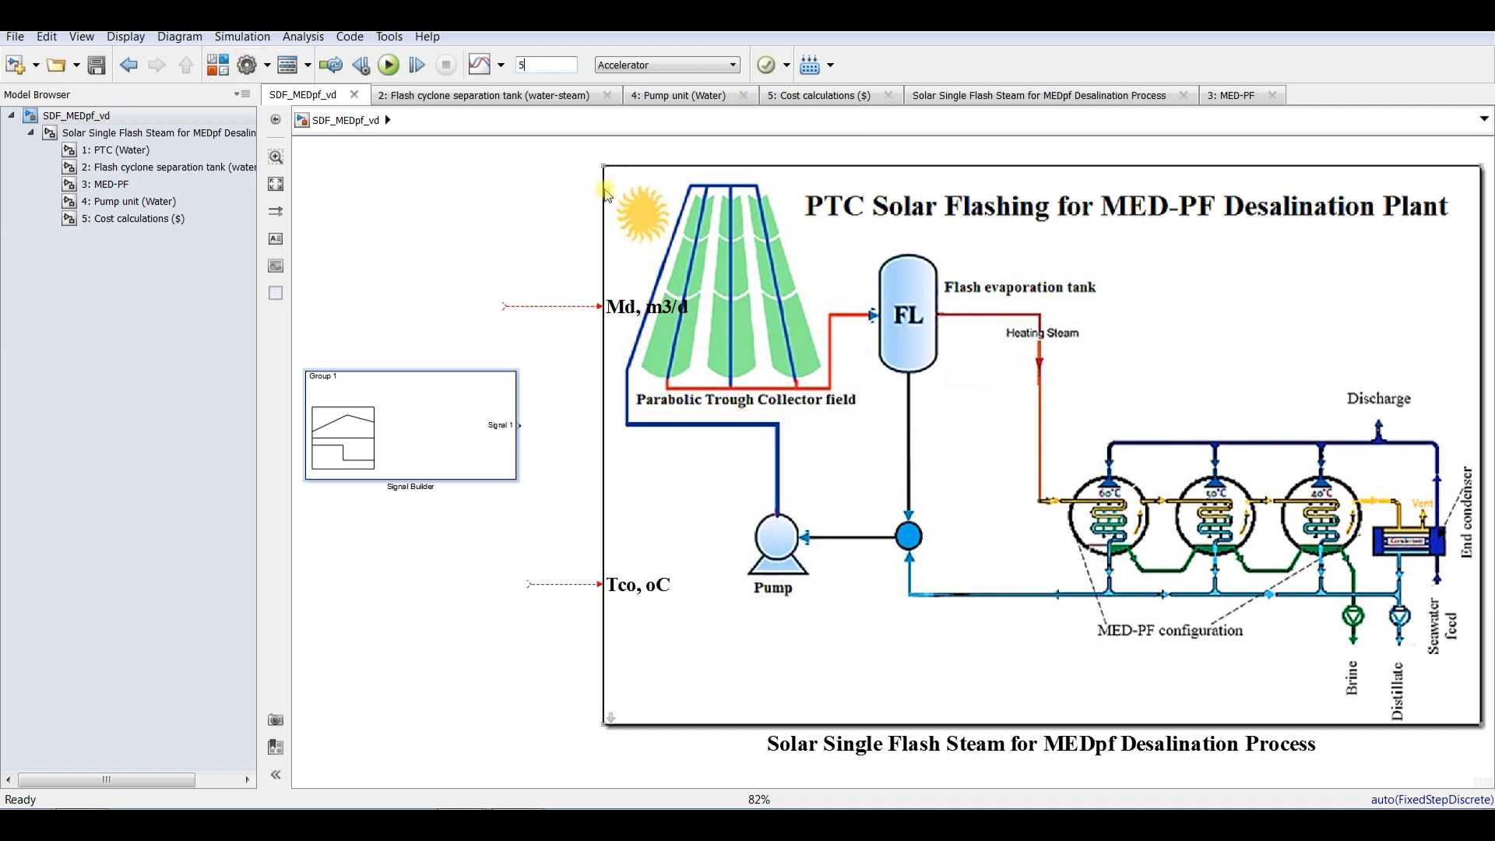
click(245, 66)
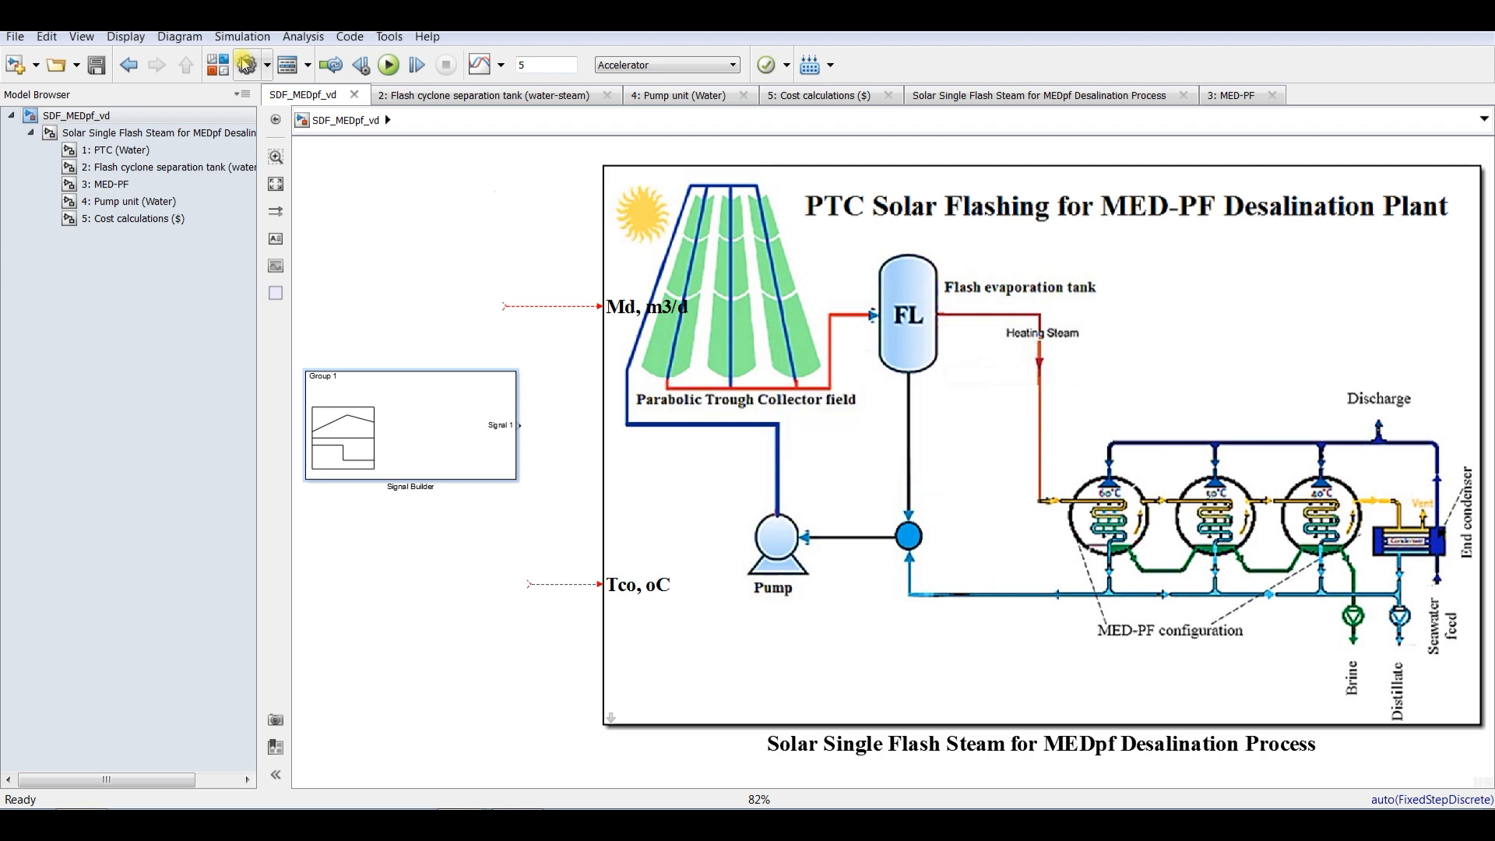
click(129, 187)
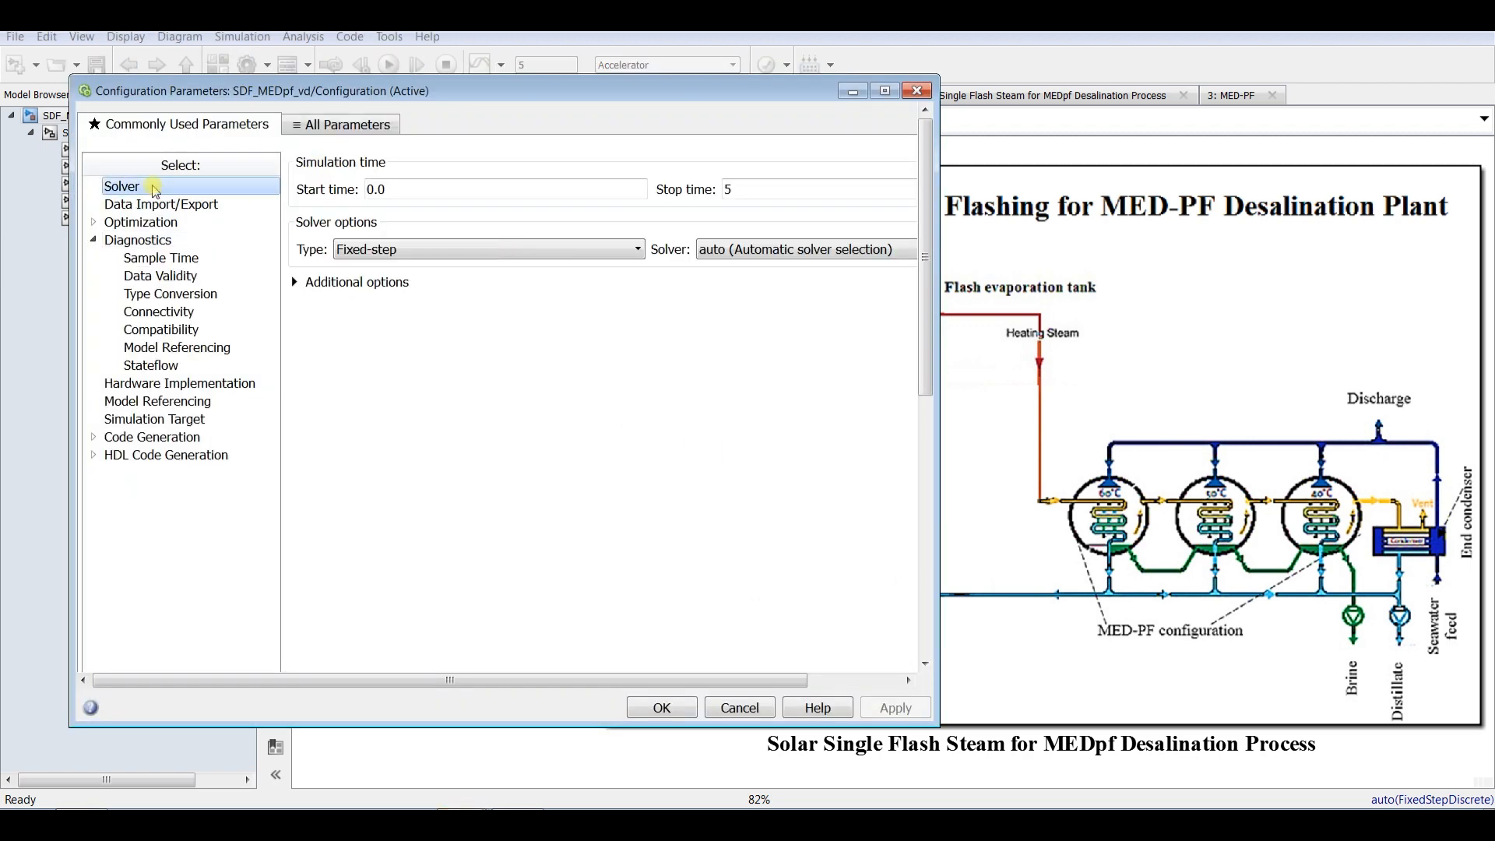
double_click(424, 188)
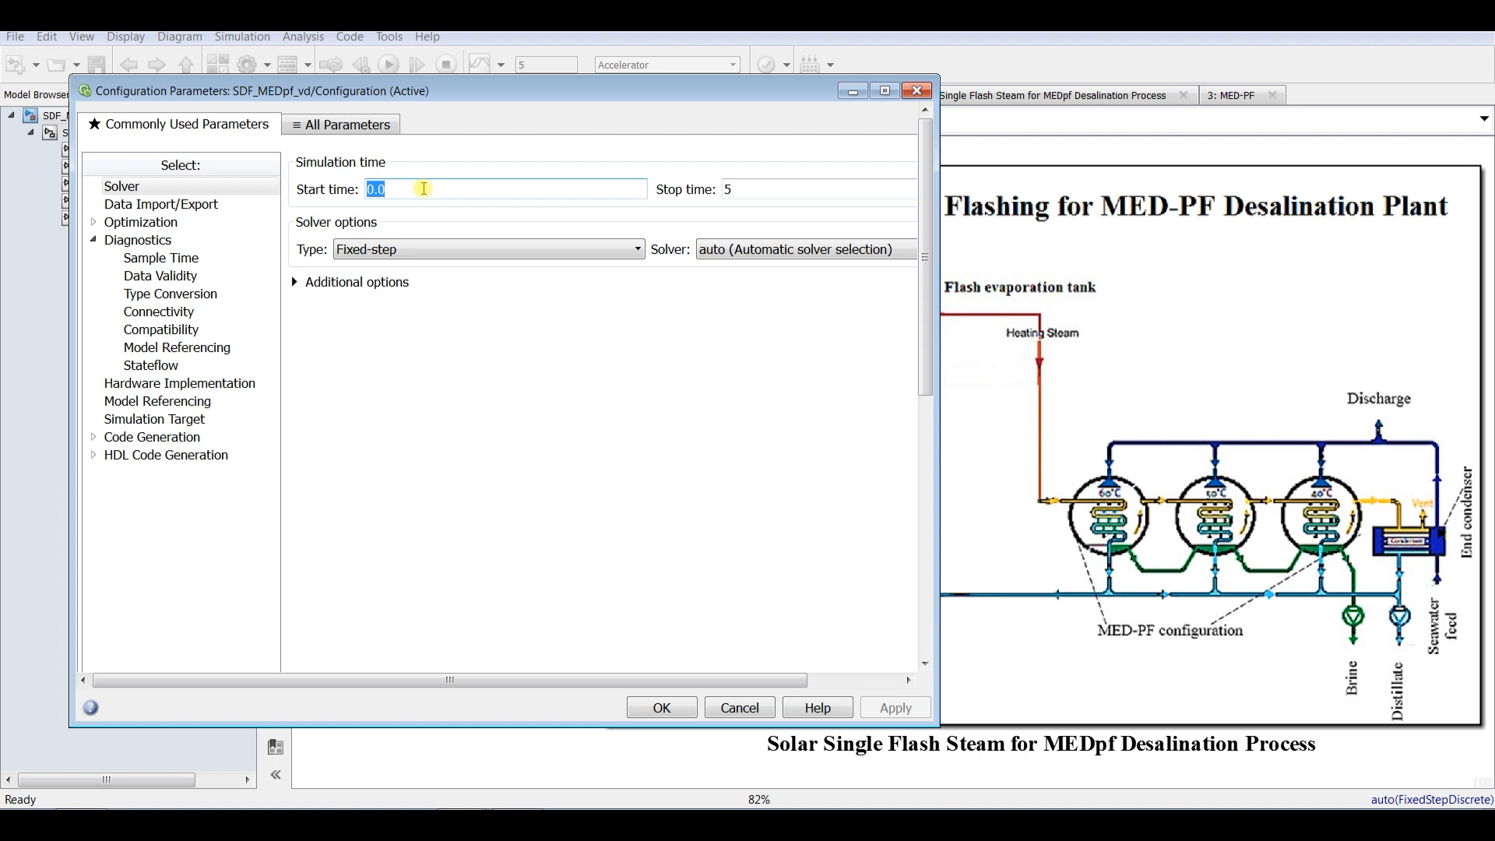
text(1)
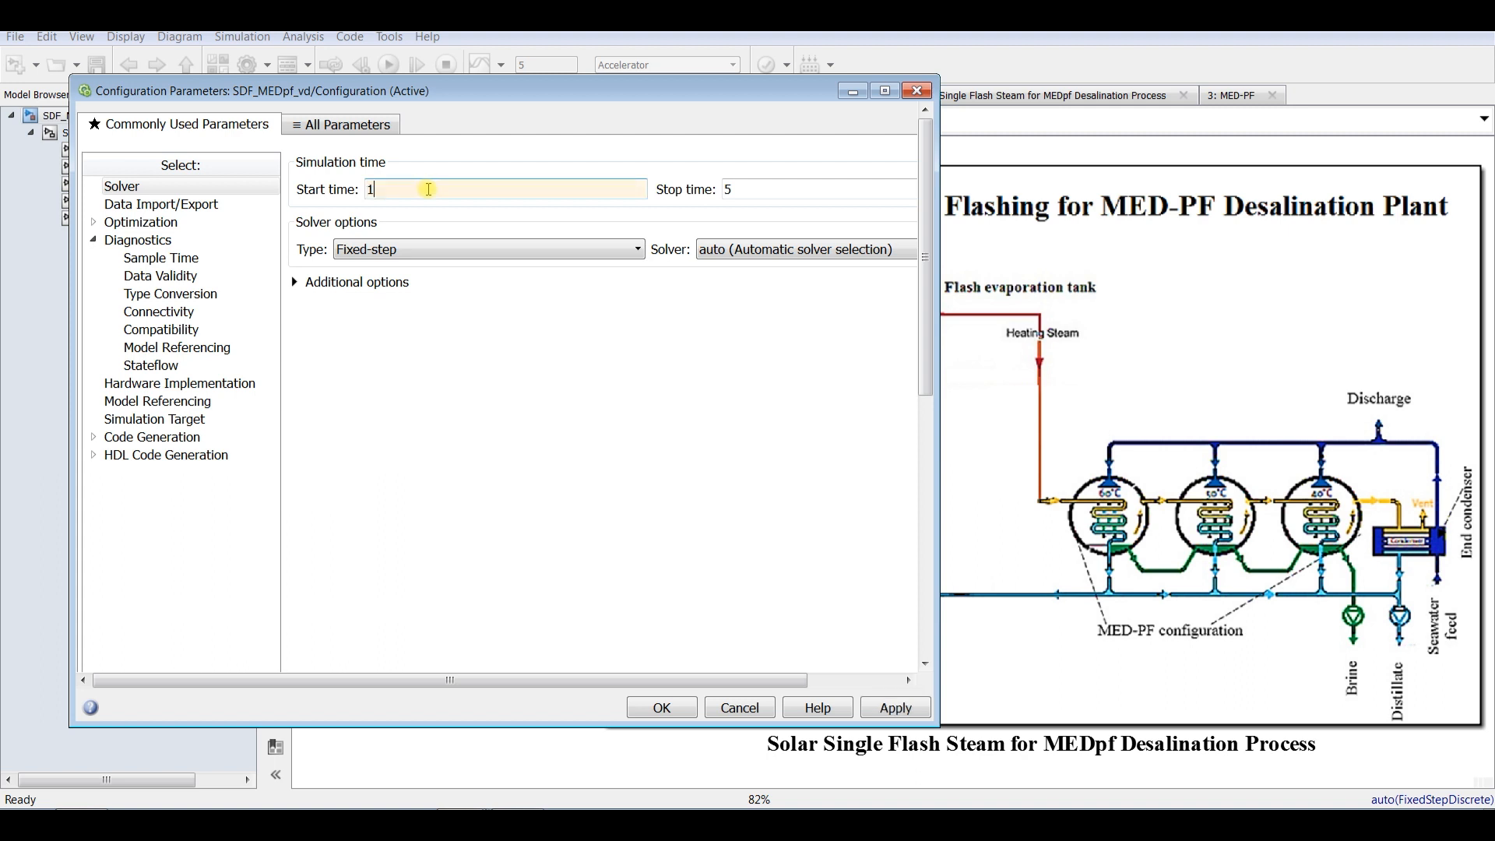
double_click(767, 192)
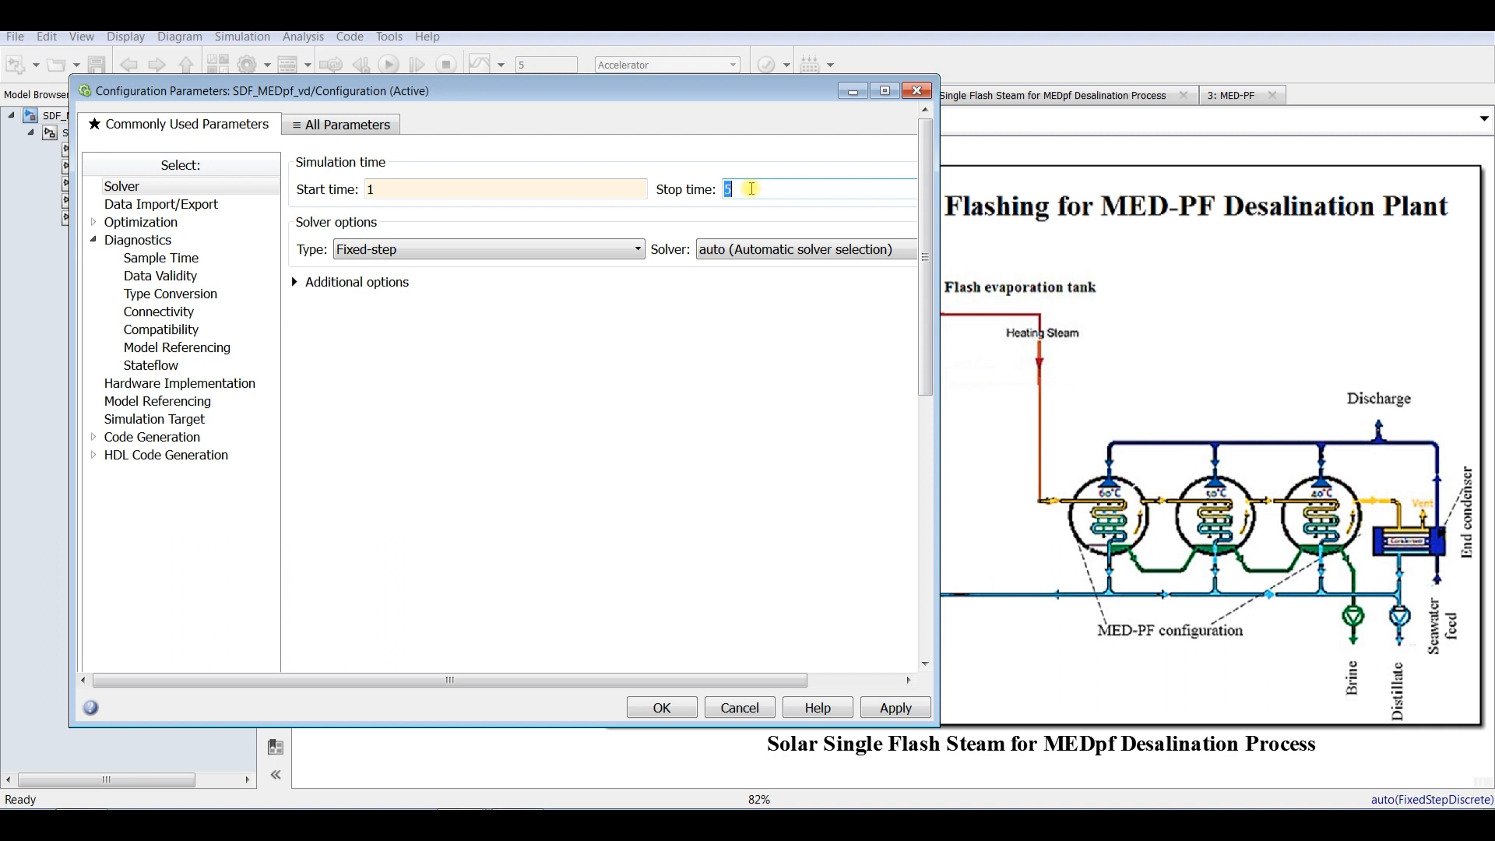
click(896, 708)
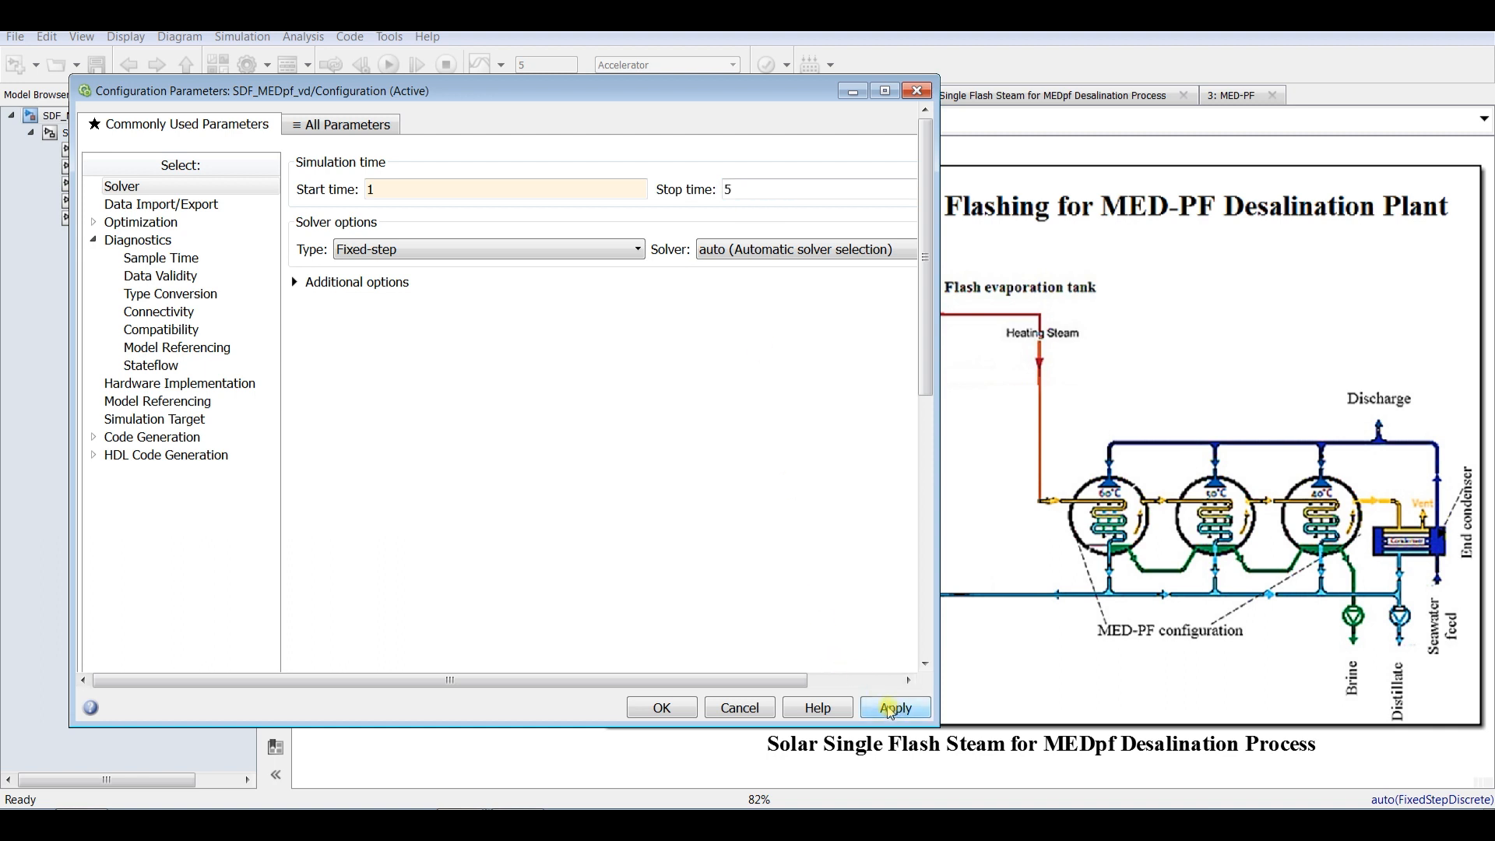
click(662, 708)
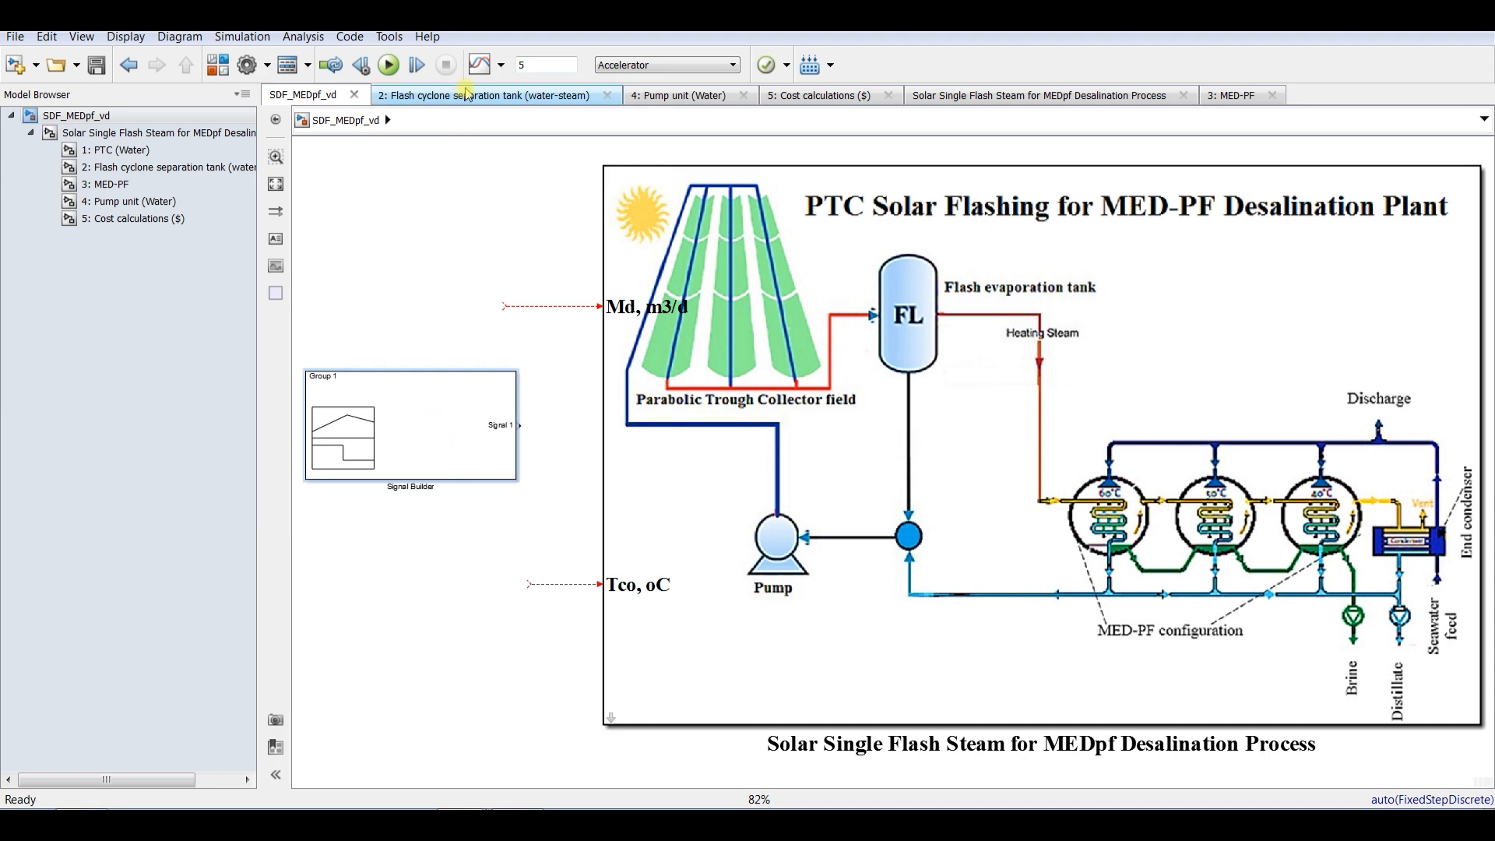
Open the Signal Builder block in a maximized window and change its time range to 1 through 5.
click(427, 433)
double_click(427, 433)
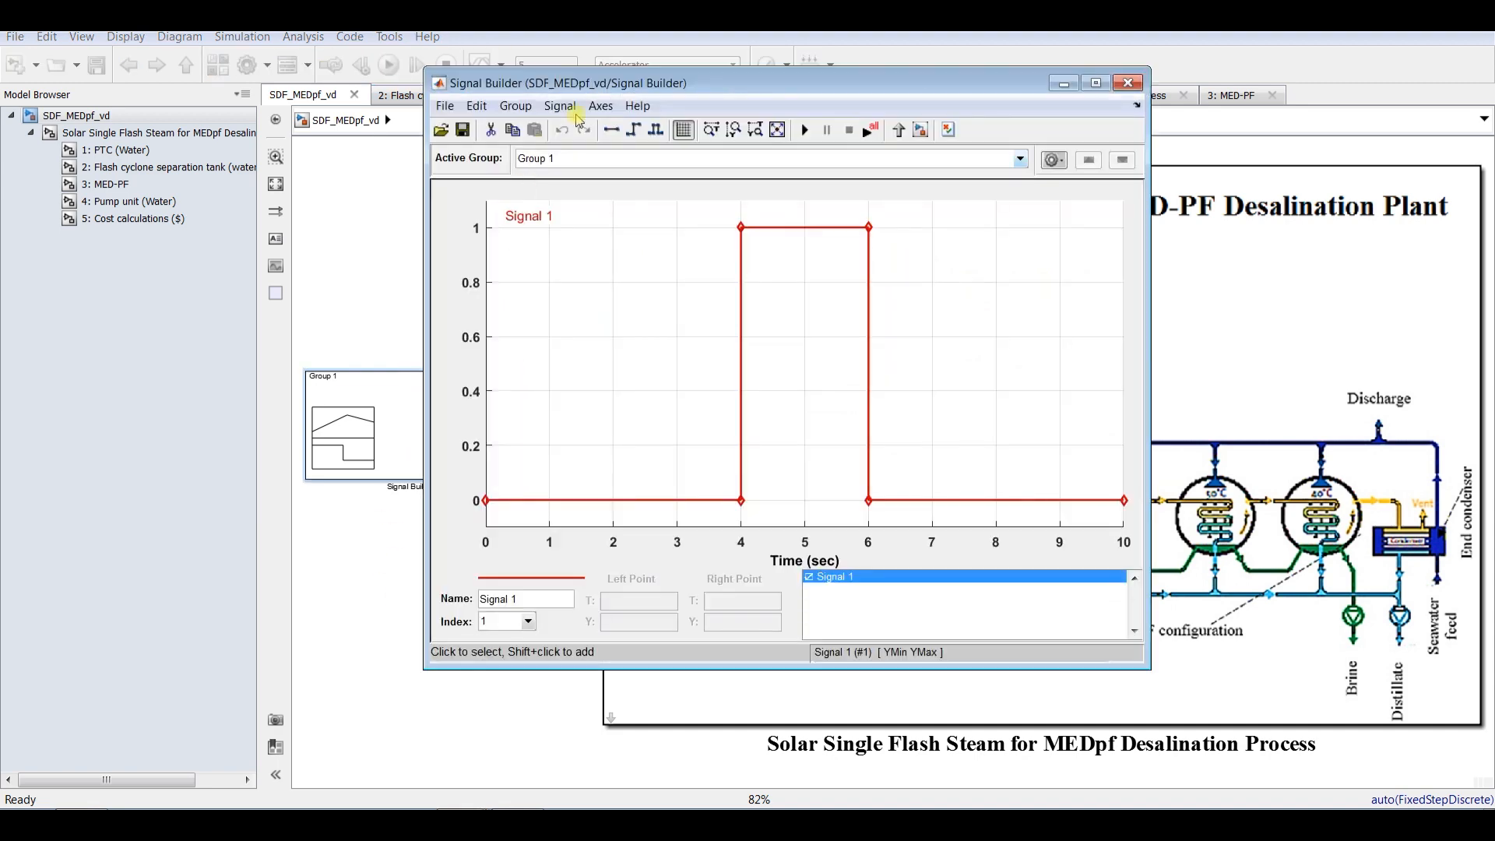
click(1096, 85)
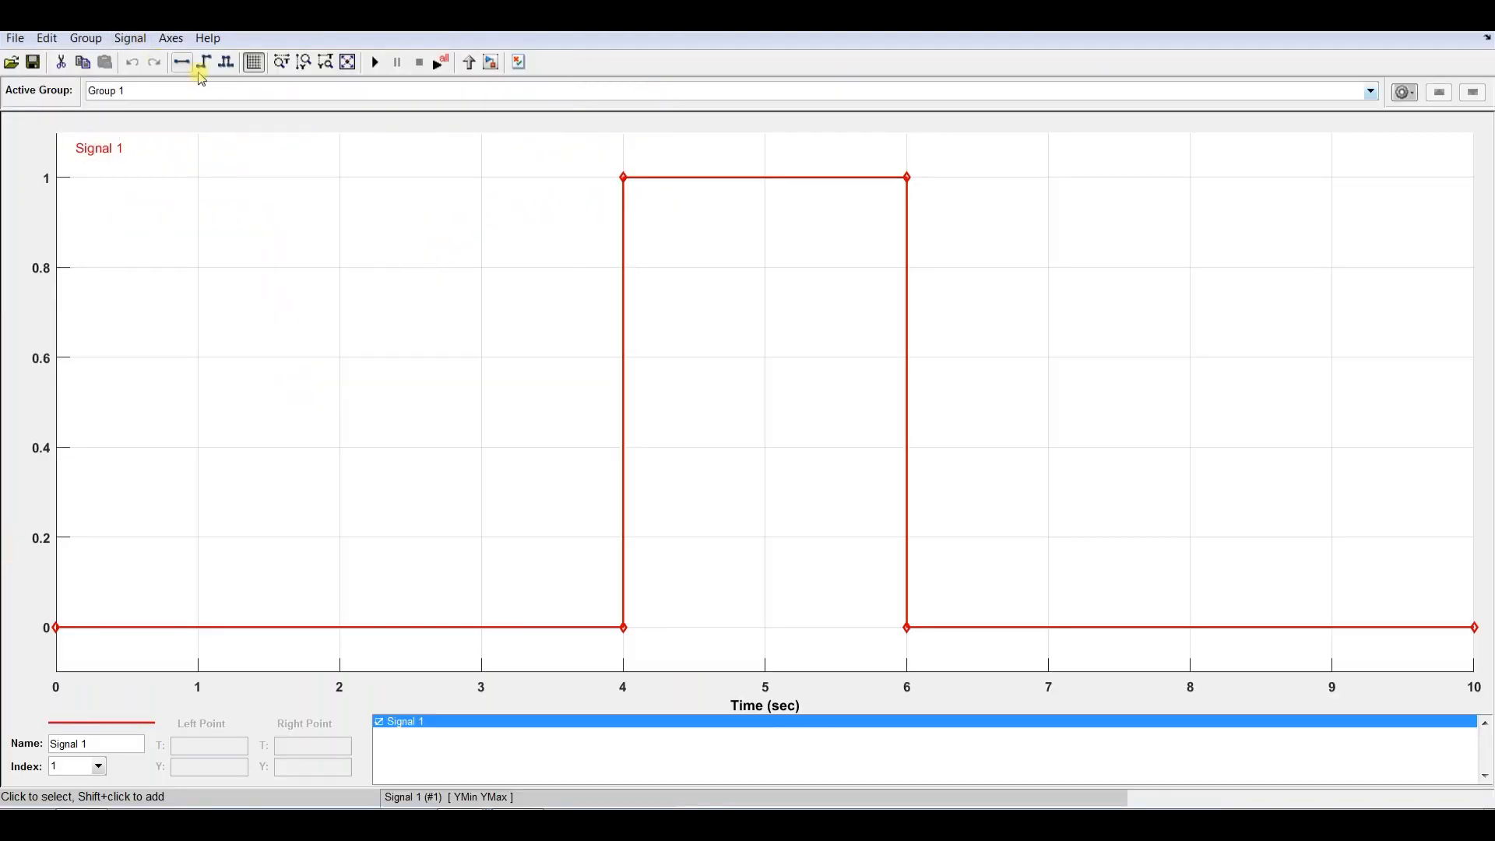
click(175, 42)
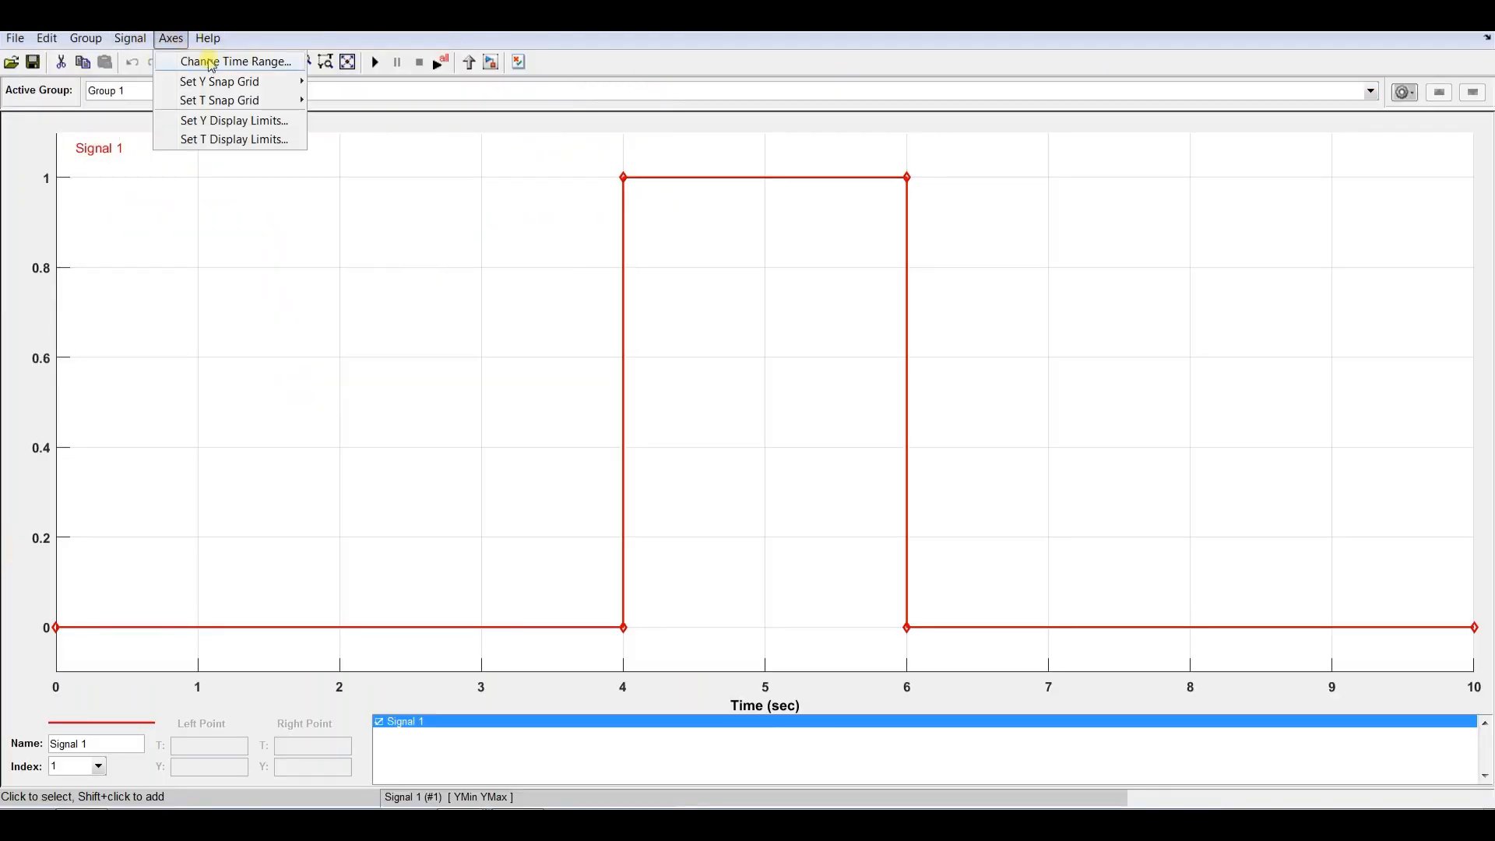
click(200, 57)
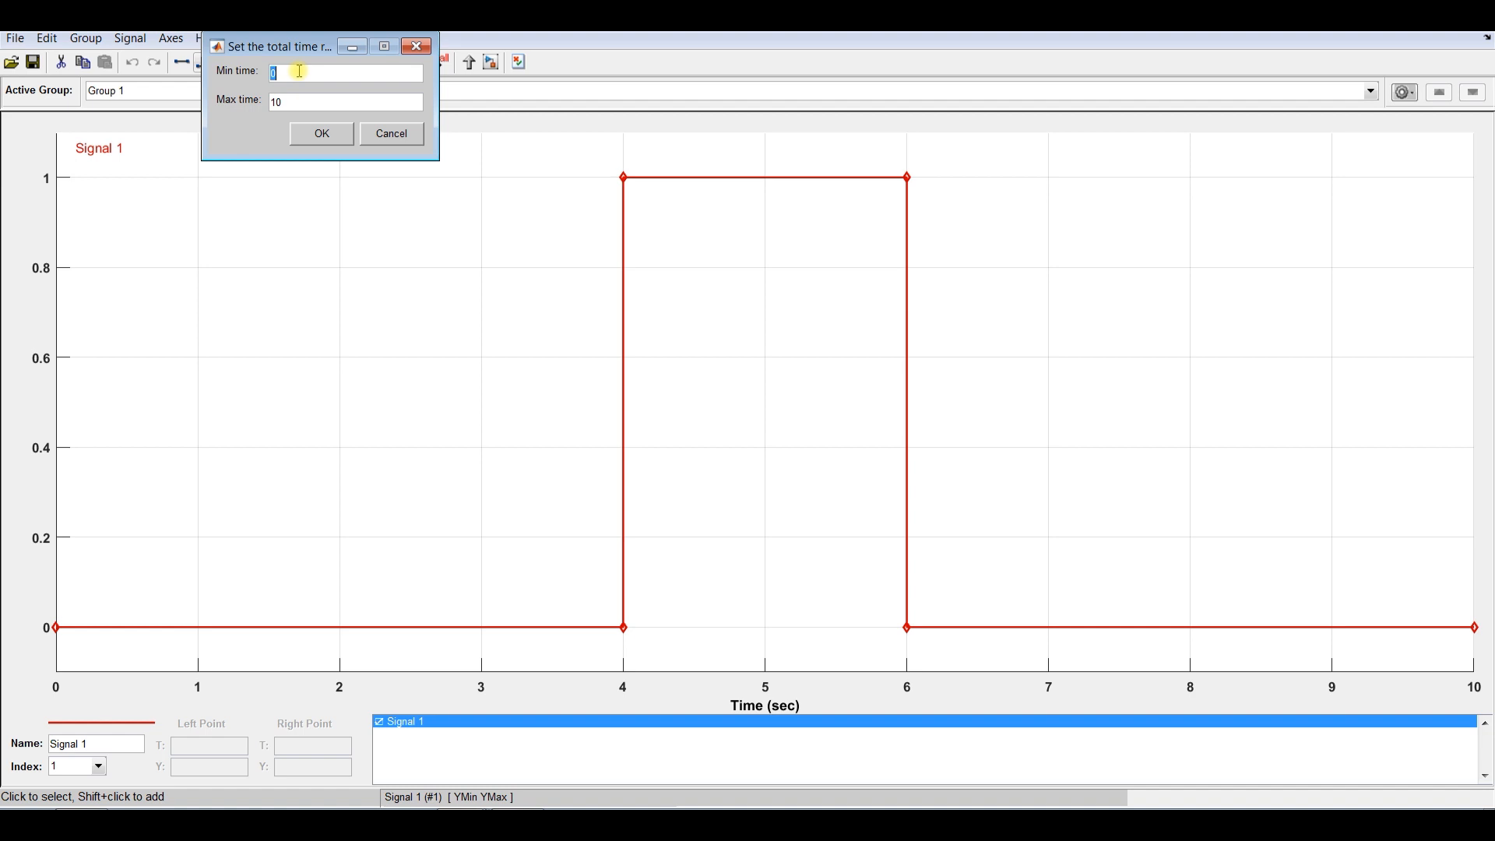
click(304, 102)
click(319, 143)
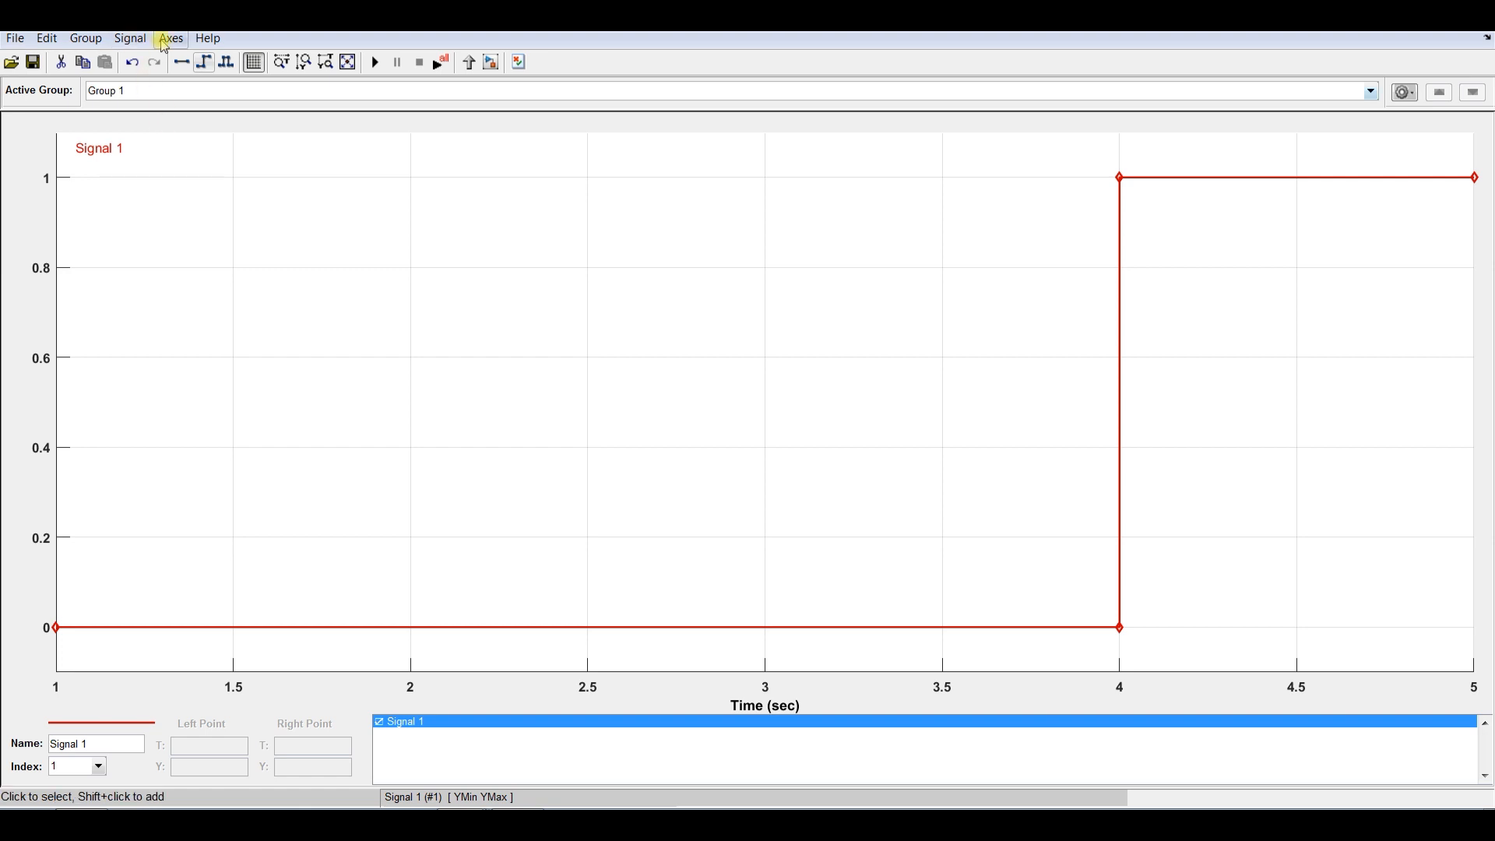
Add a second signal of the Step type to the active group.
click(136, 43)
mouse_move(139, 62)
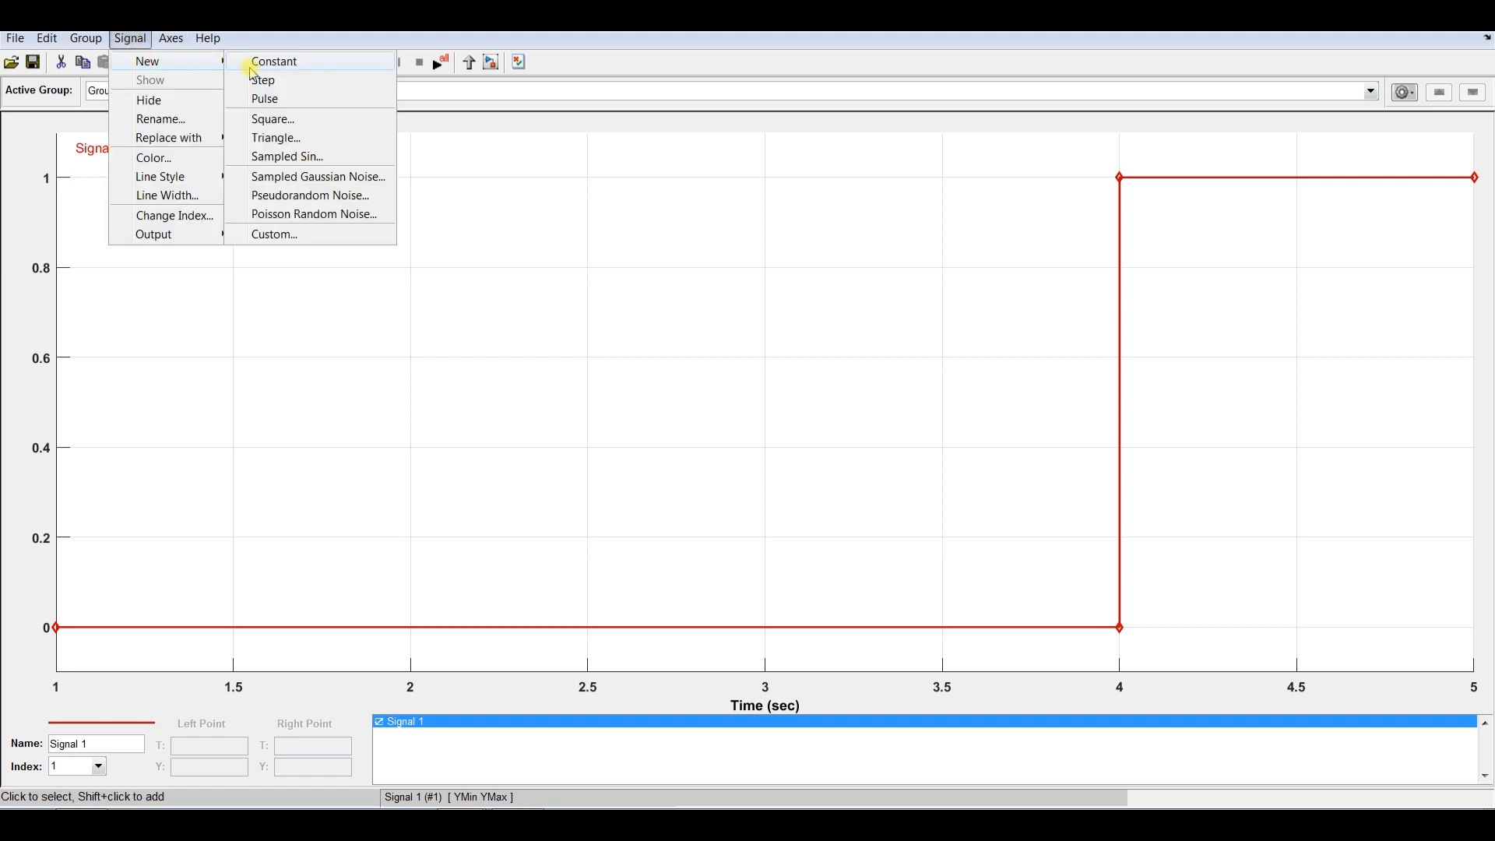
click(280, 83)
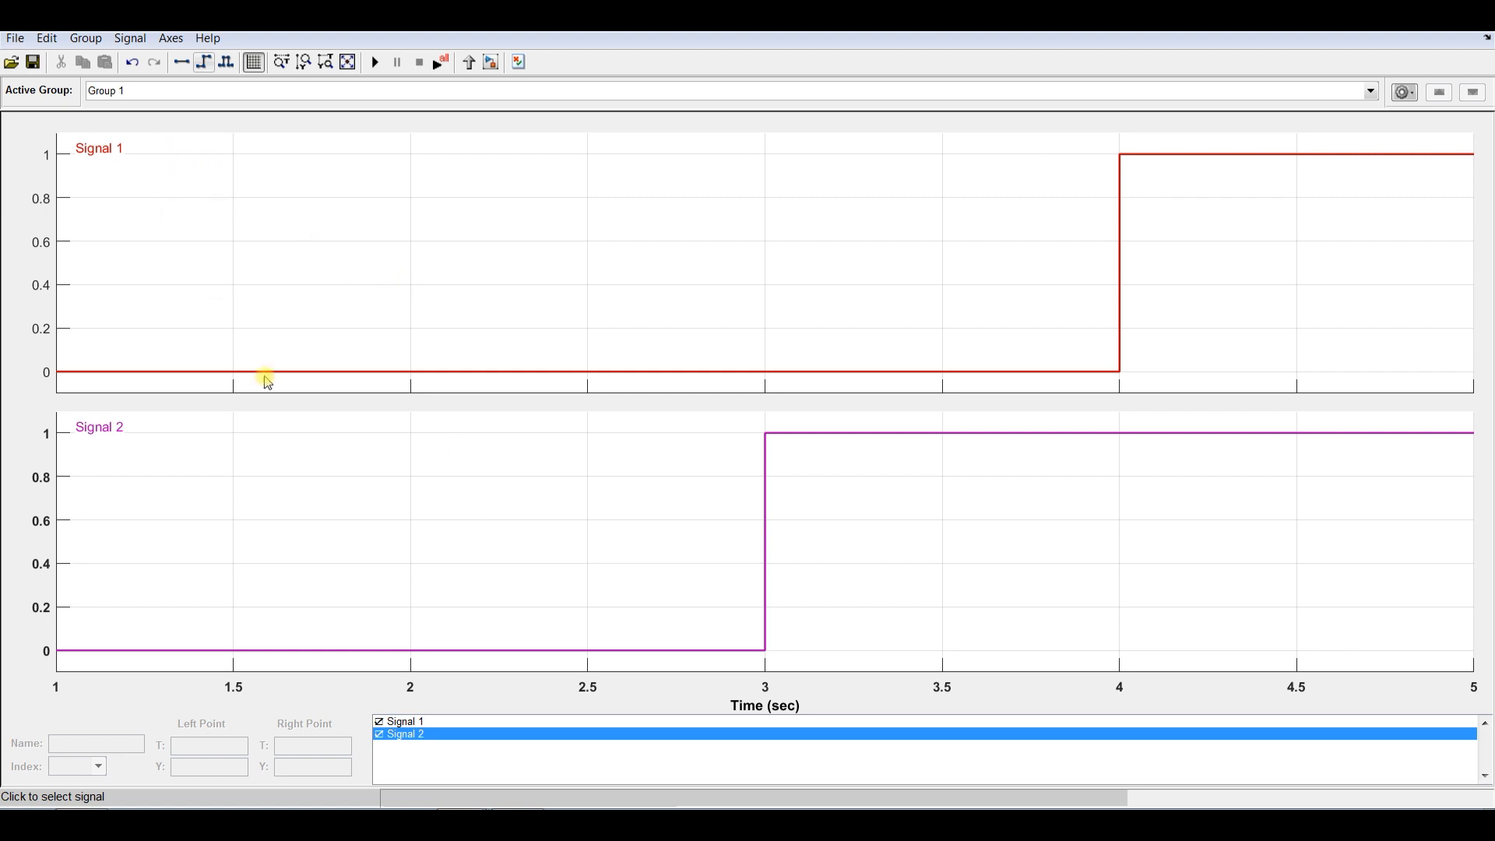
Rename the first signal "Md, m3/day" and the second signal "Tco, oC".
click(285, 372)
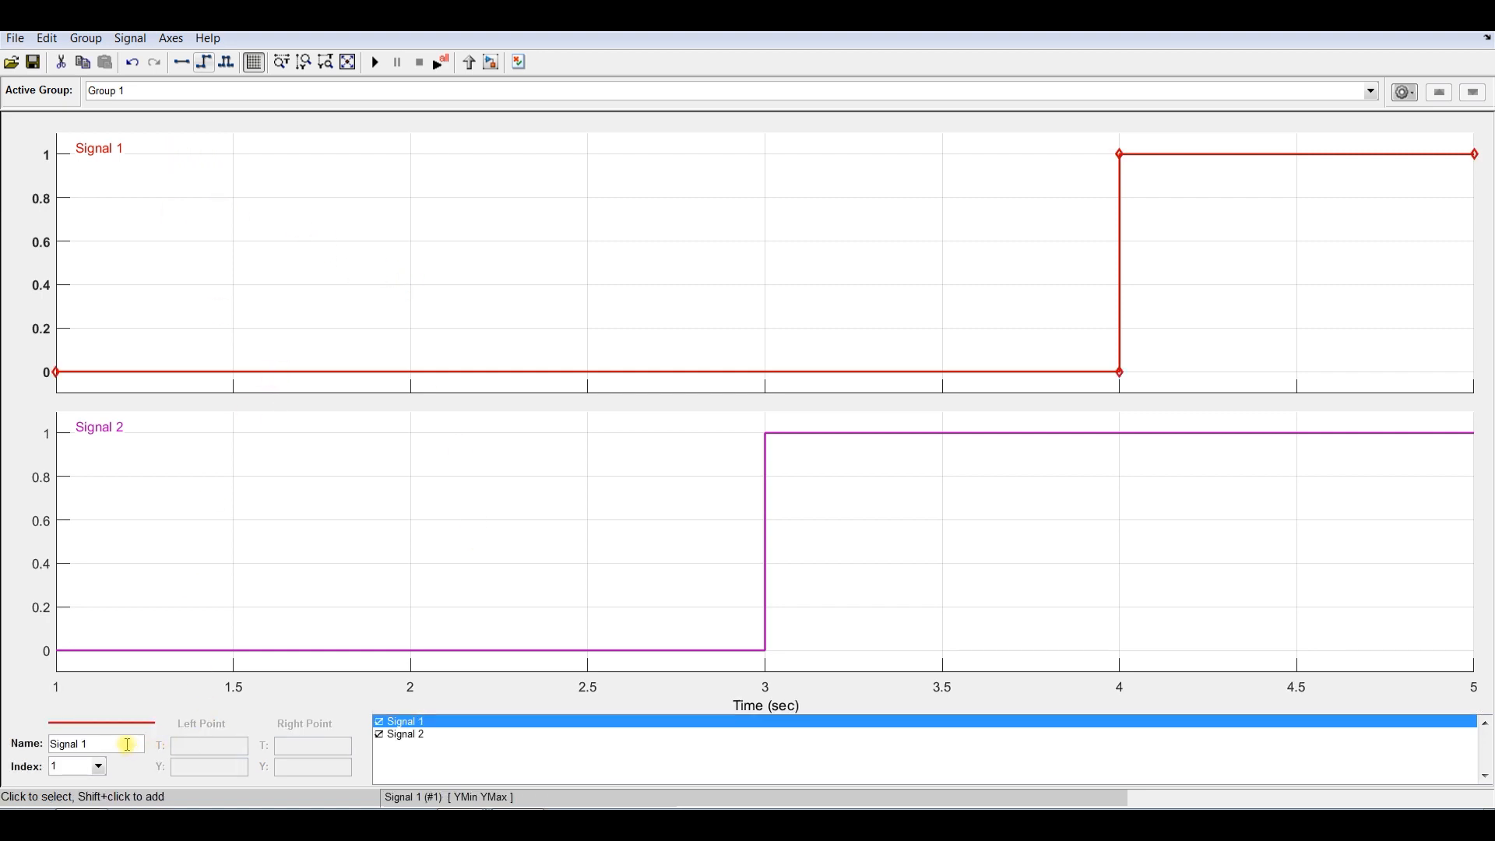
triple_click(127, 743)
text(Md, m3/day)
click(327, 531)
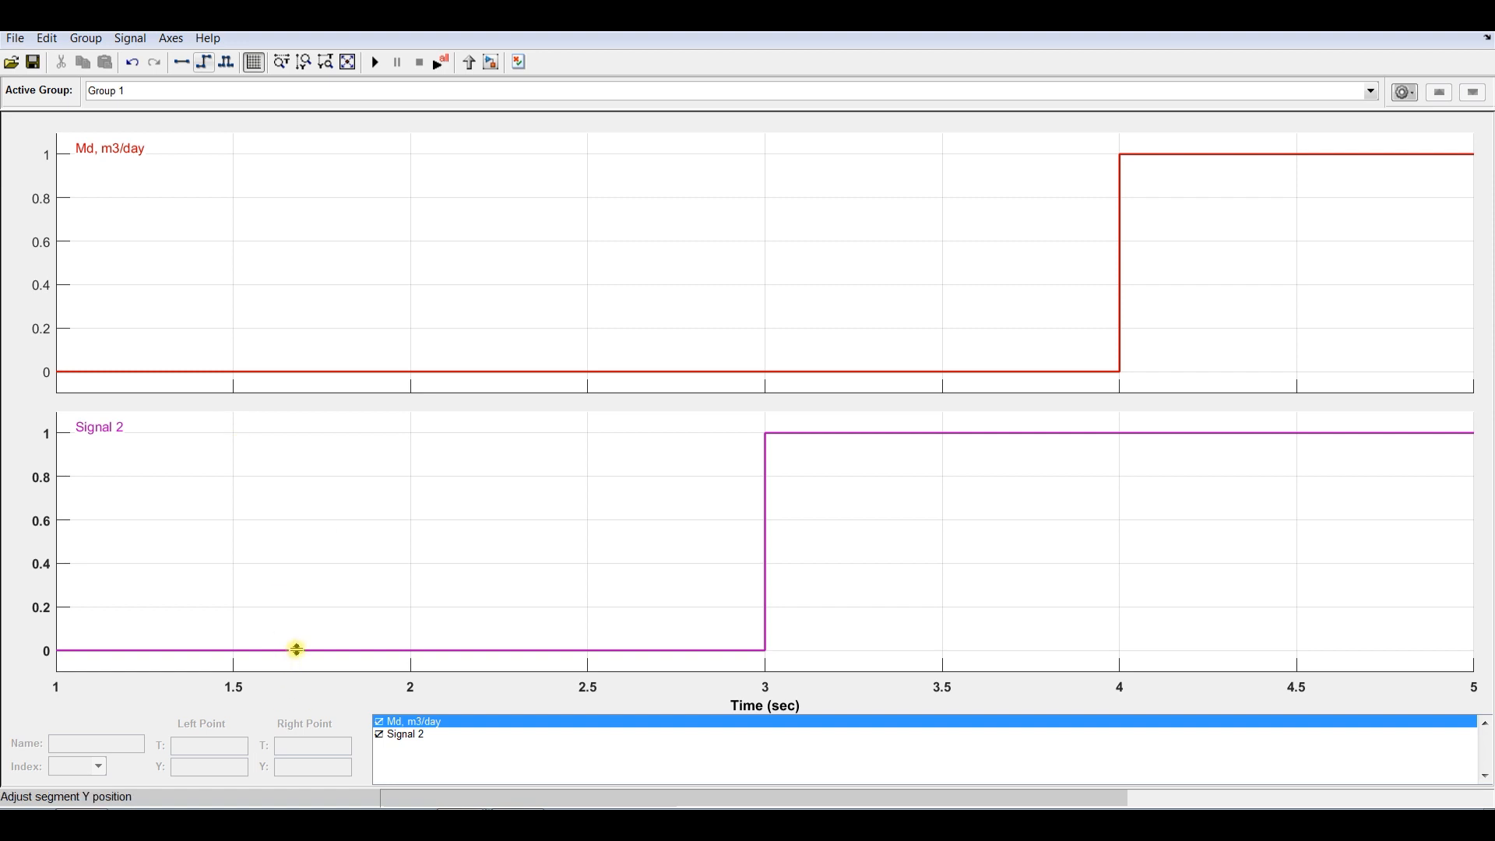
click(297, 650)
triple_click(112, 746)
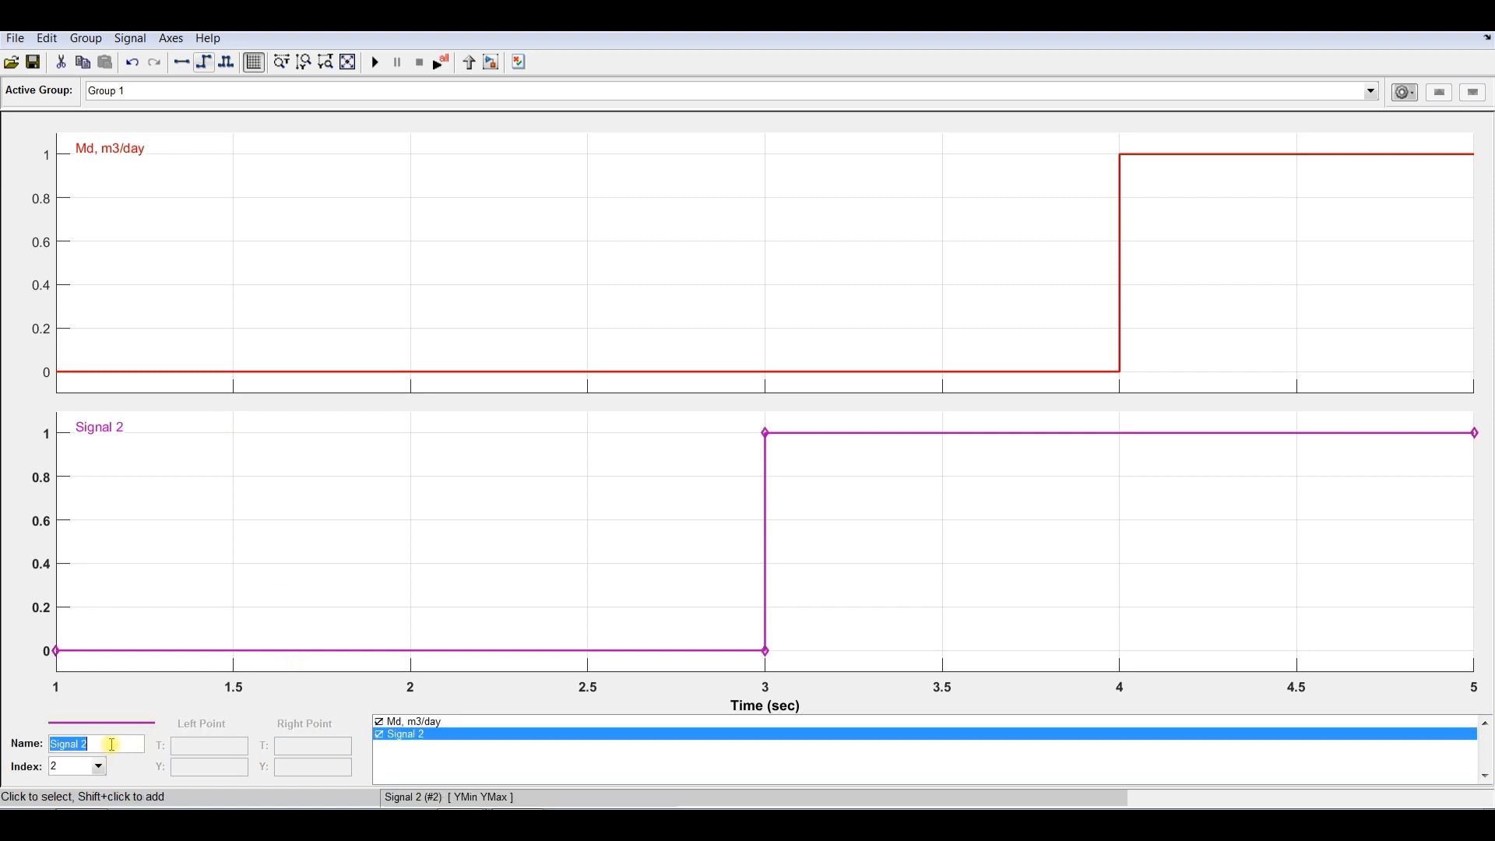
text(Tco, oC)
click(174, 559)
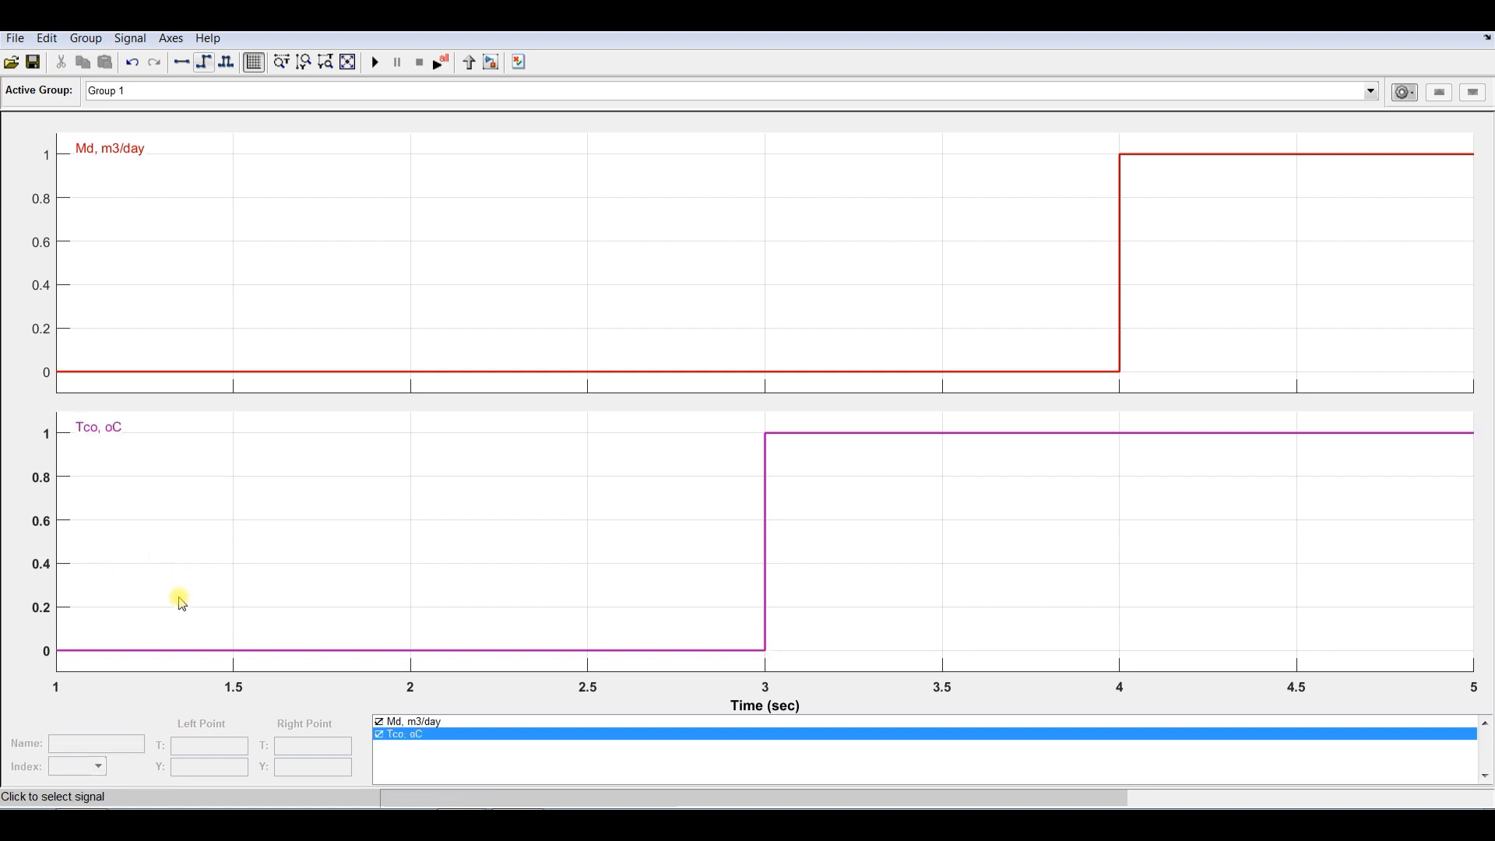
Set the value of the Md signal's first point, at time 1, to 500.
click(205, 373)
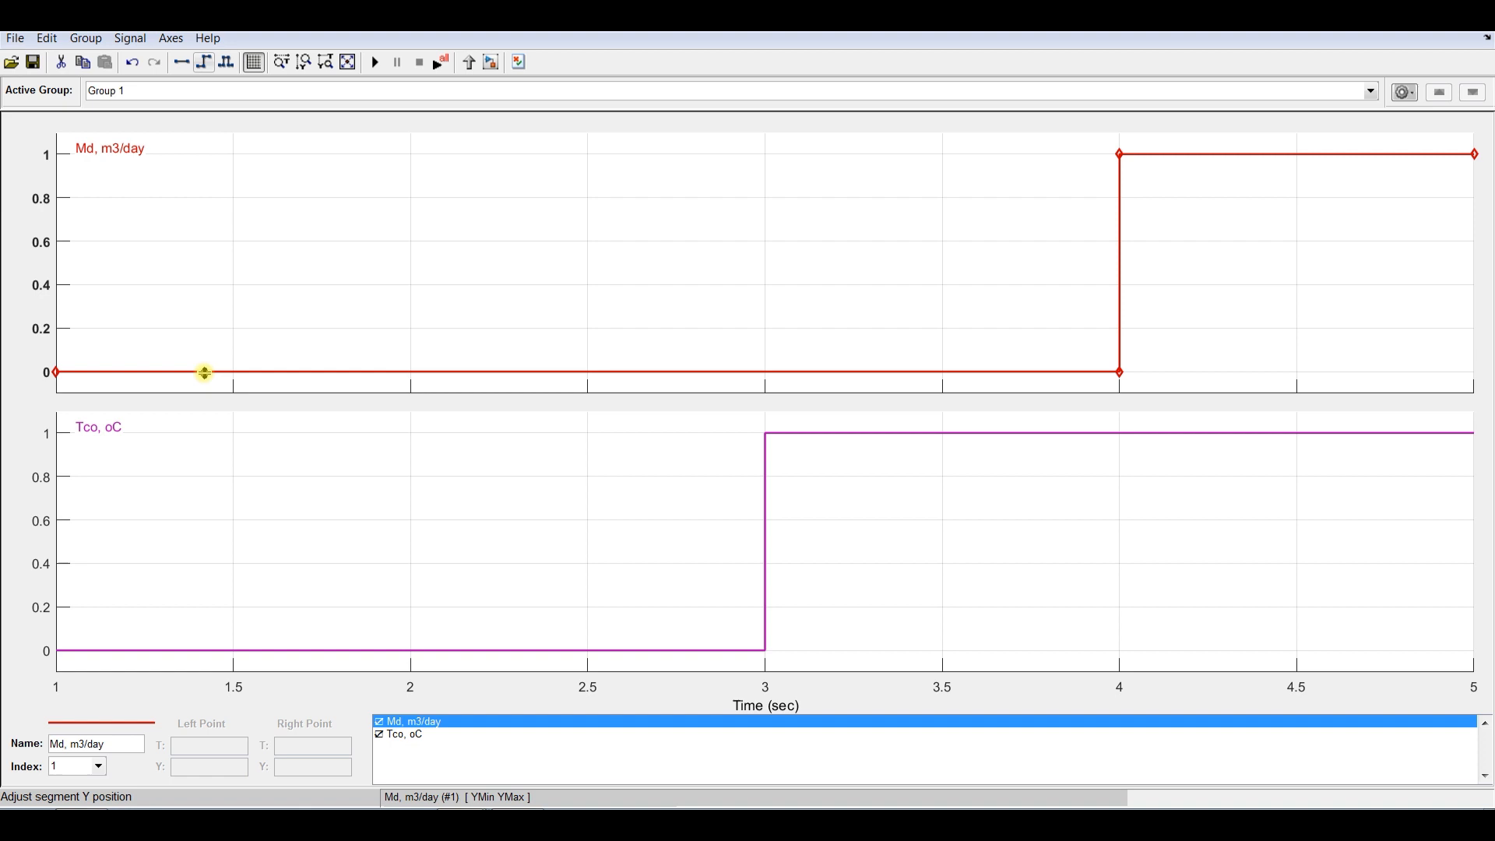
click(60, 372)
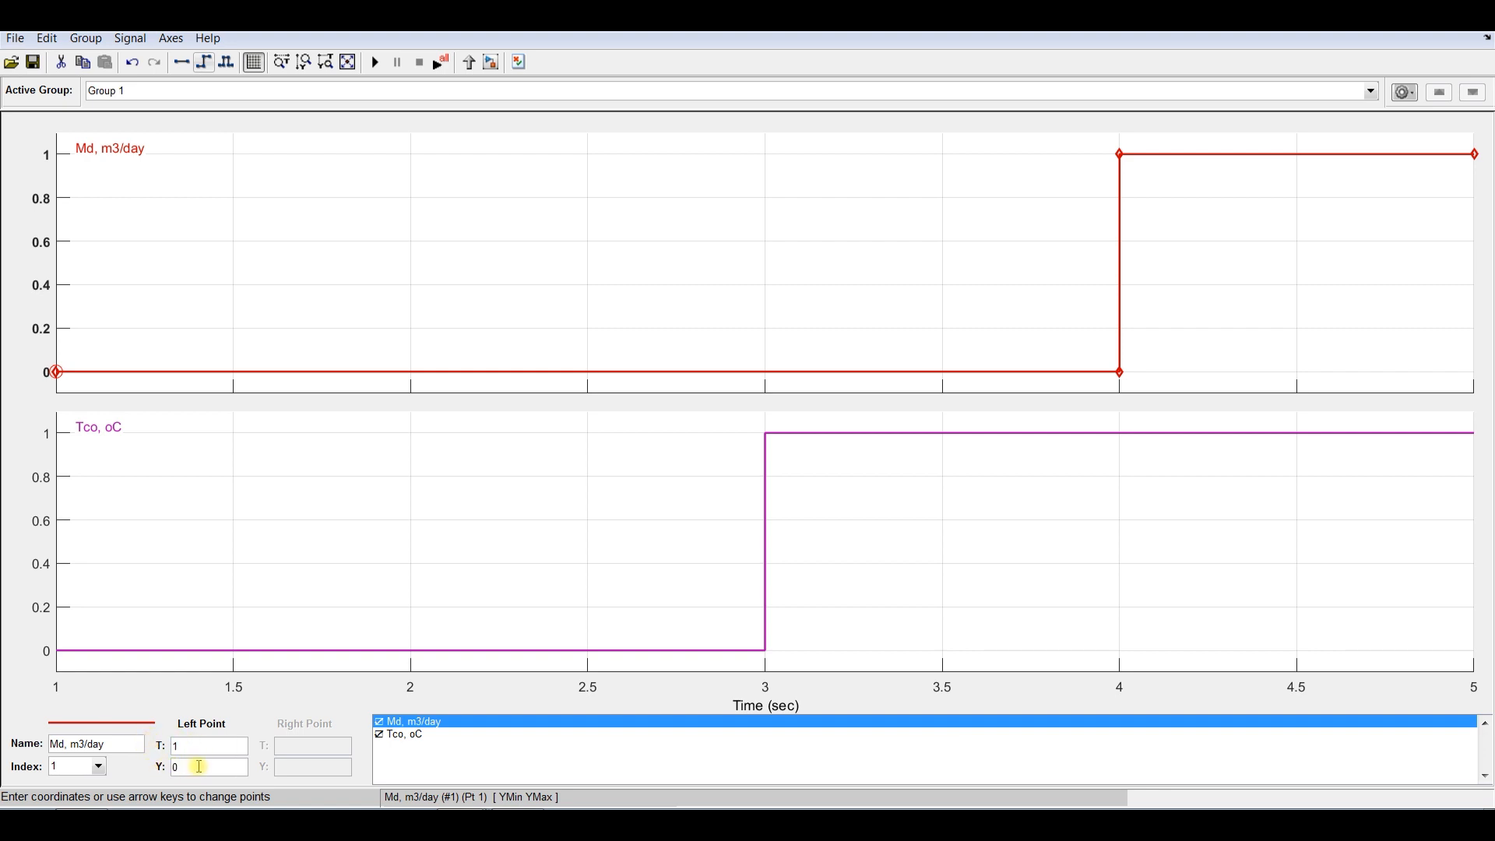
drag(186, 767, 173, 768)
click(192, 748)
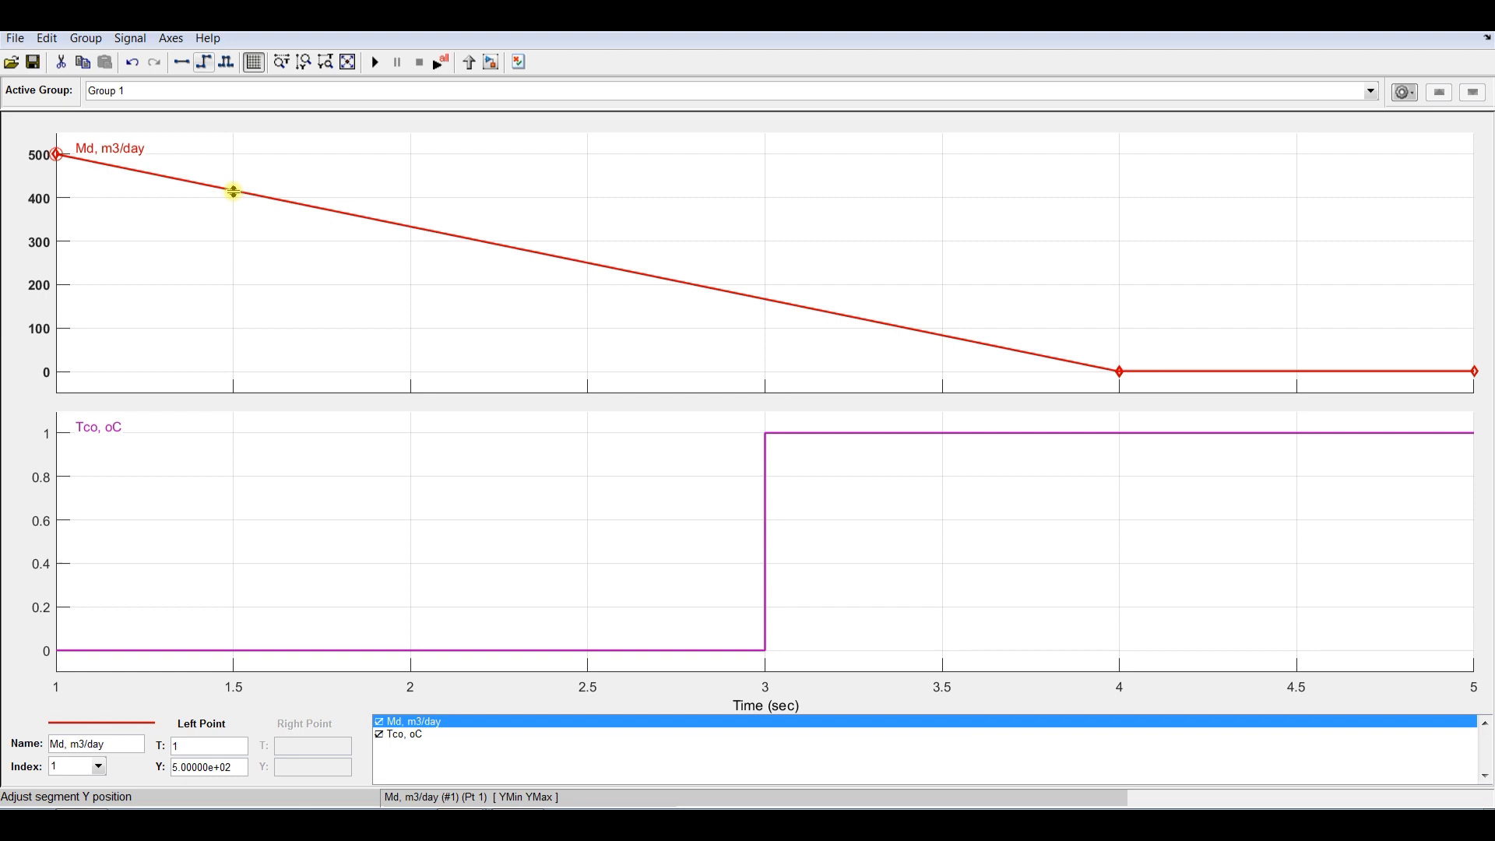
click(234, 191)
click(234, 192)
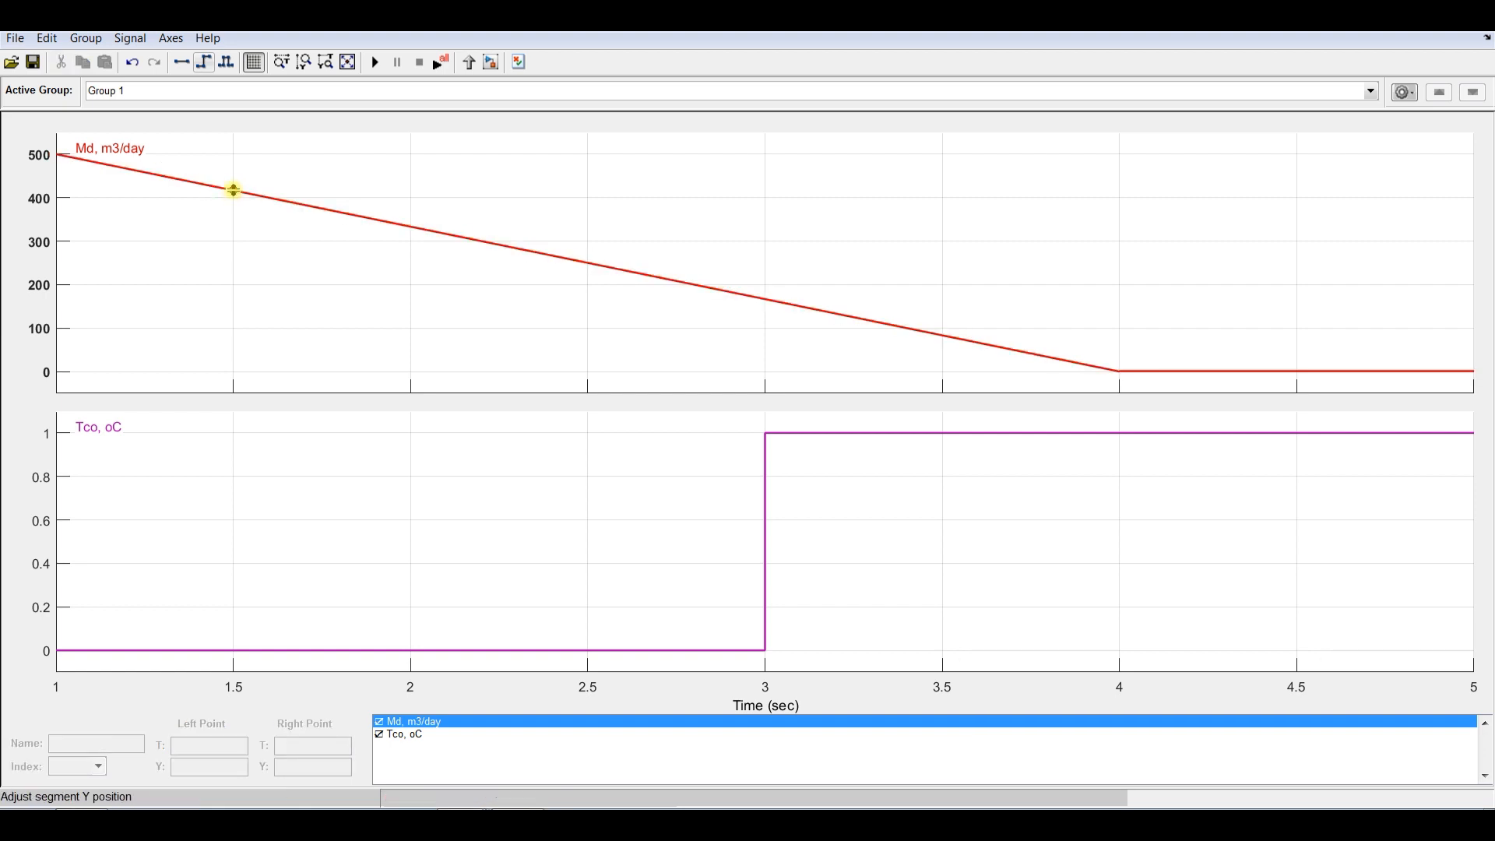
Add points to the Md signal at times of about 1.5, 2, 2.5, 3, 3.5 and 4.5.
click(233, 190)
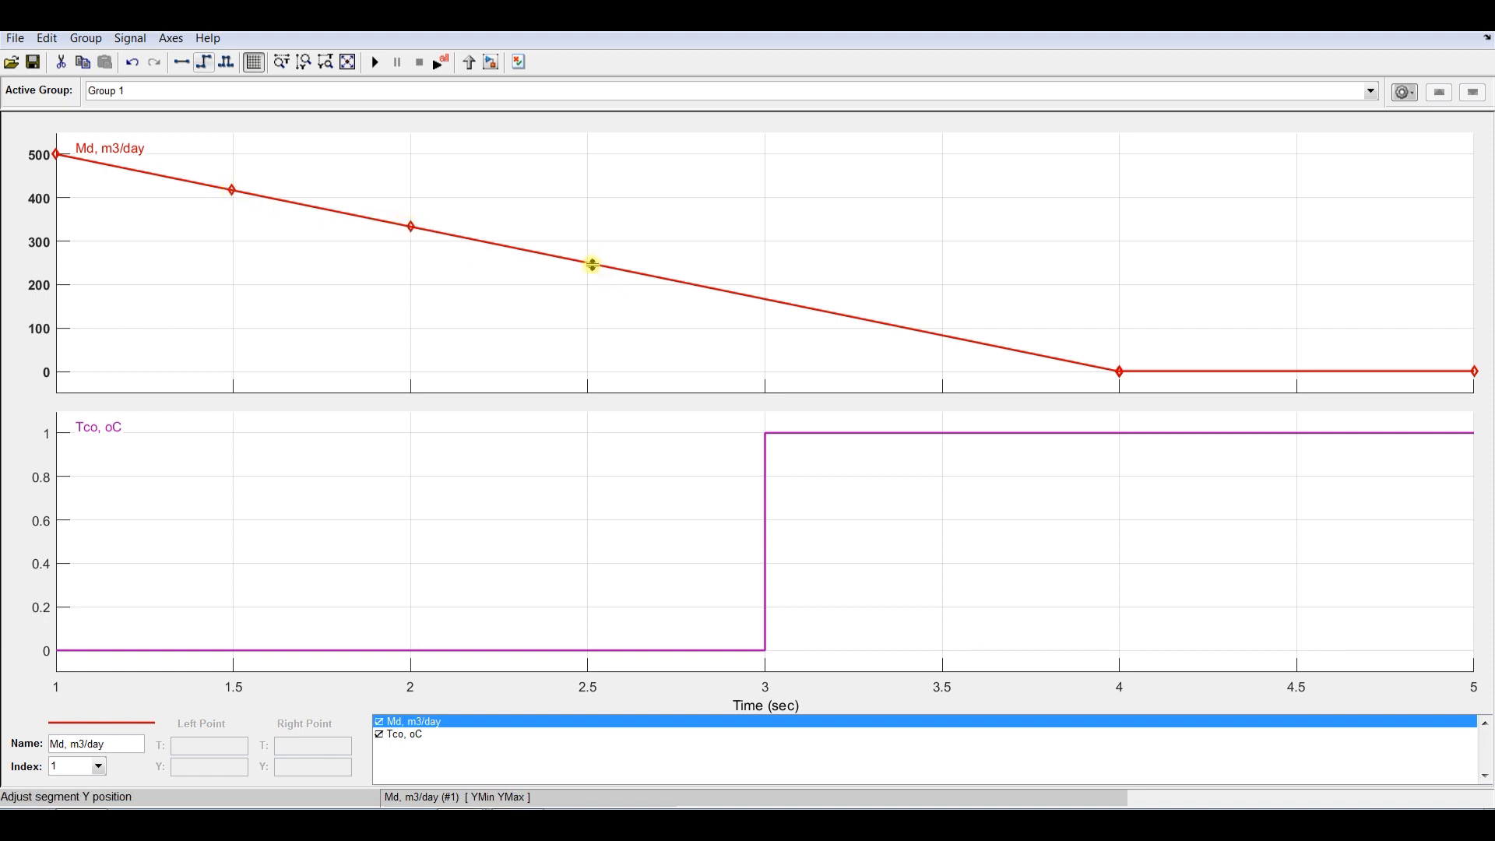
shift+click(767, 300)
shift+click(944, 337)
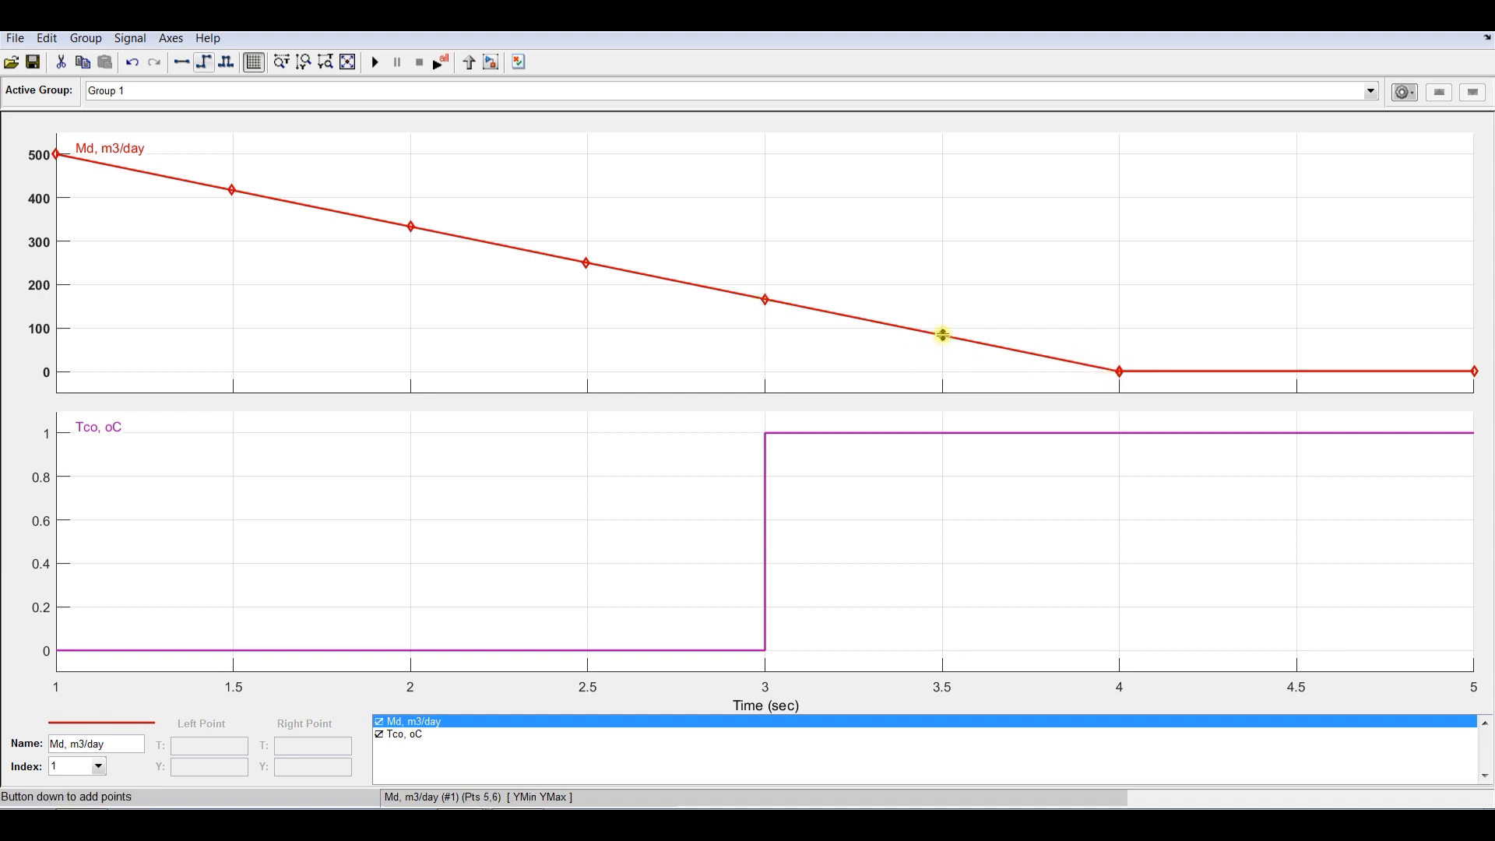
shift+click(1299, 372)
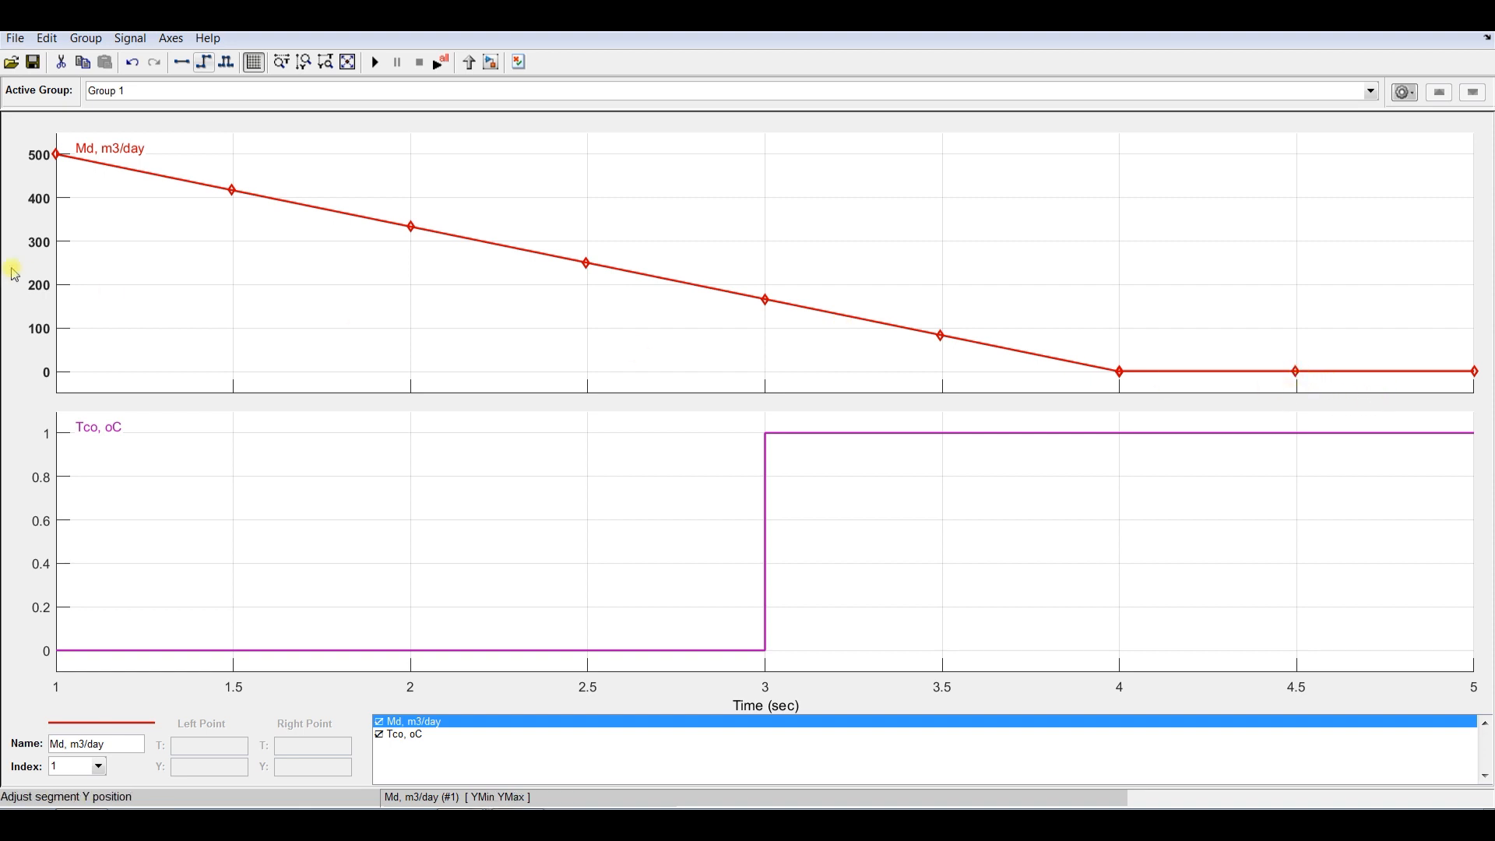
Move the Md point near time 1.5 to time 2 with value 1000 and delete the lower point at time 2.
click(234, 191)
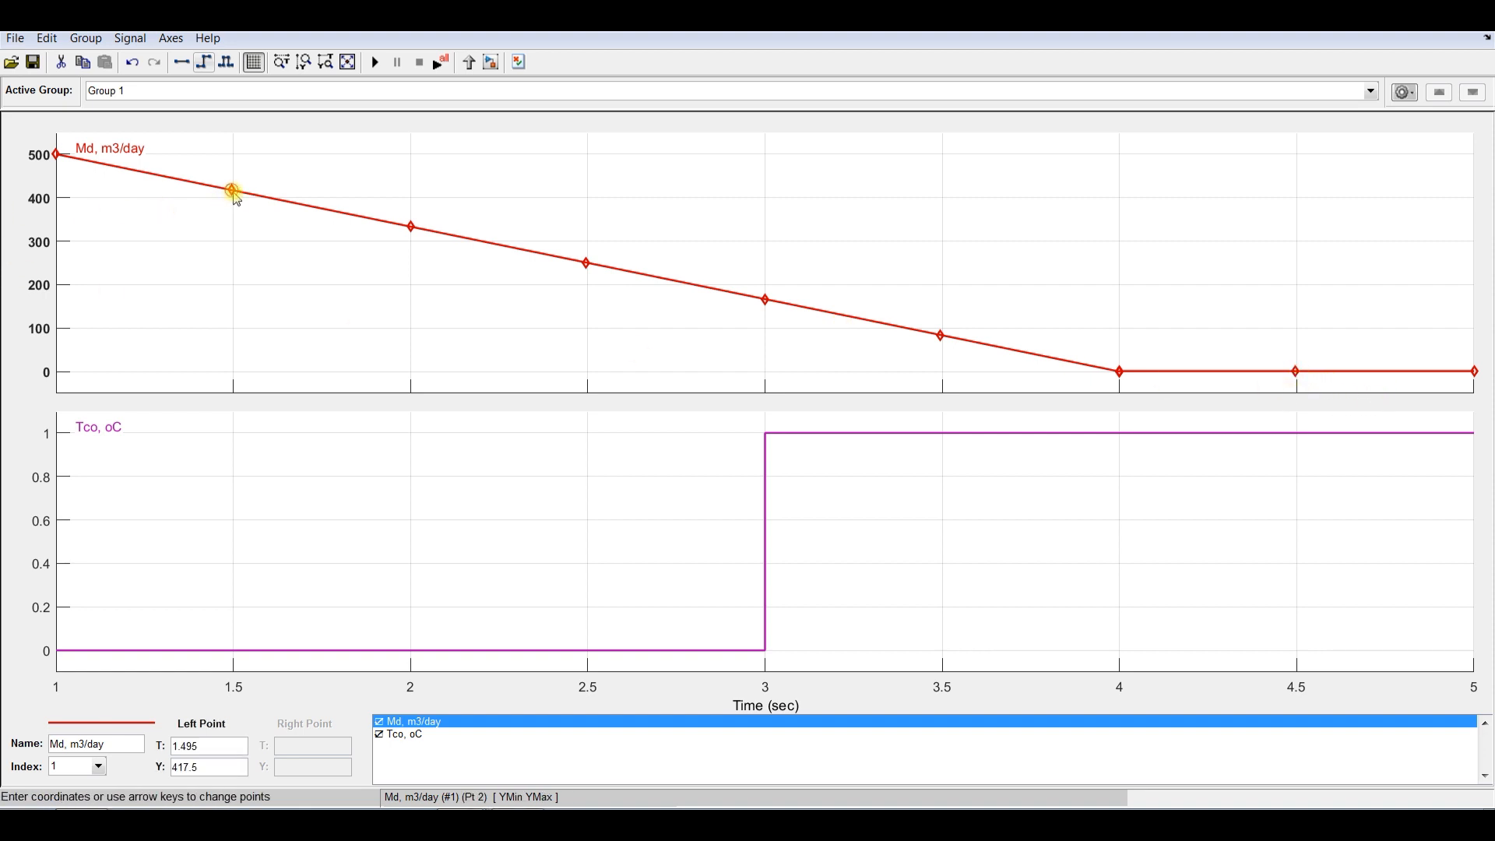
double_click(211, 746)
text(2)
double_click(214, 769)
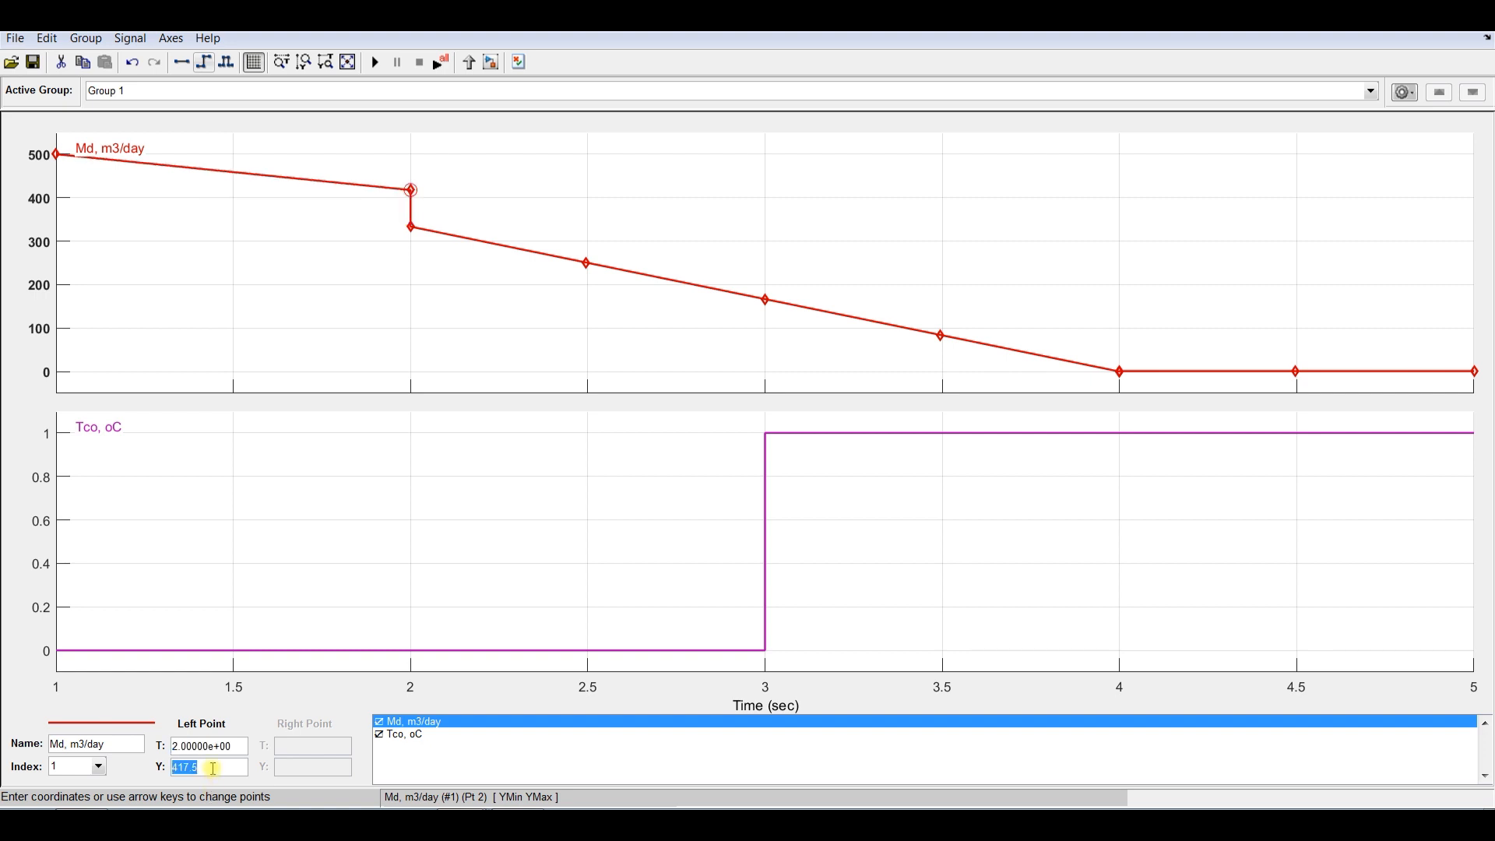
text(1000)
key(Return)
click(411, 301)
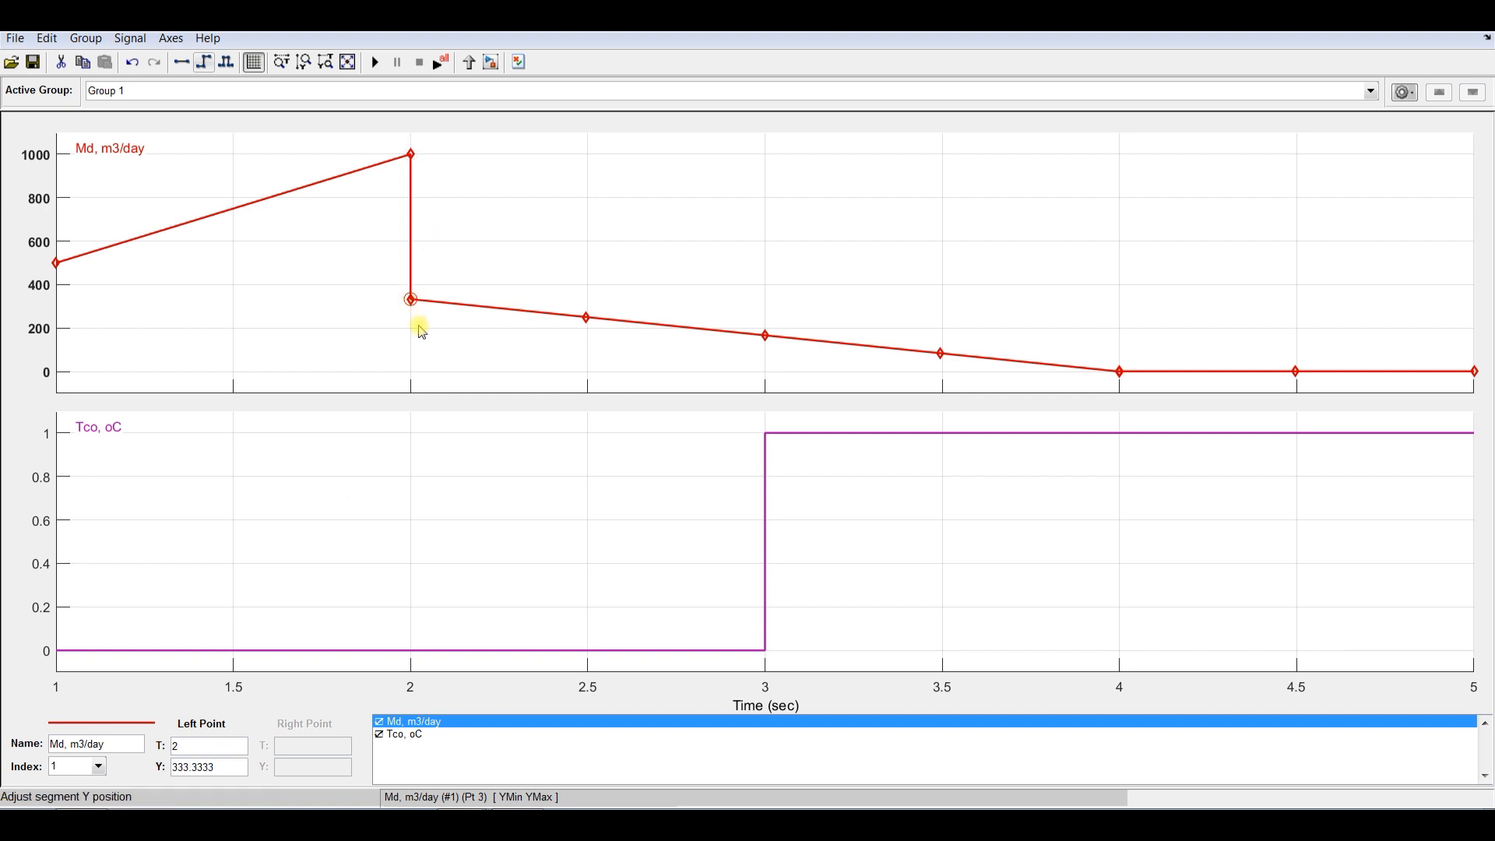
key(Delete)
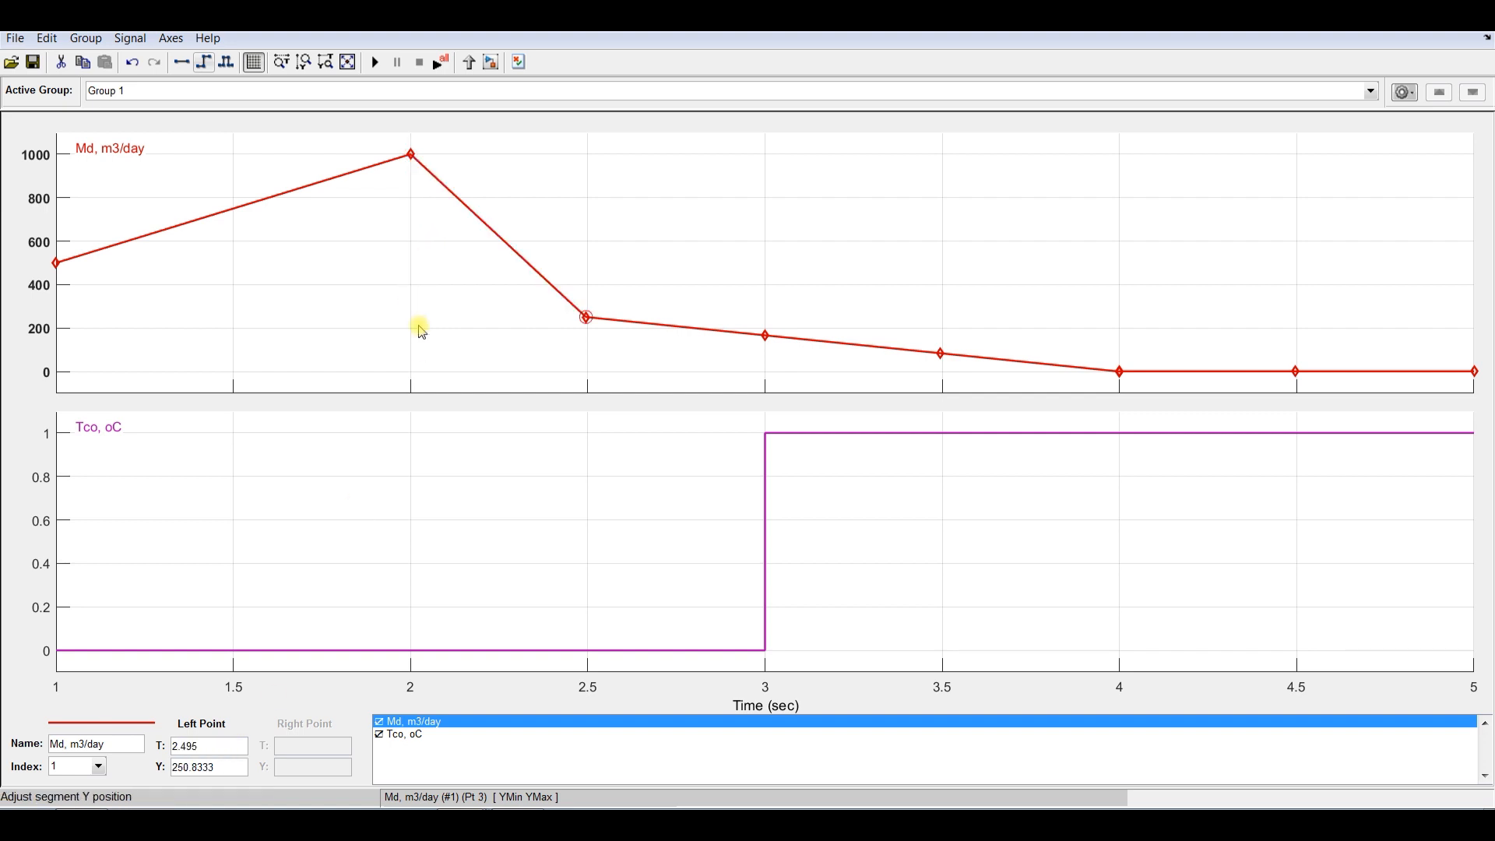
Add a point to the Md signal at about time 1.5, on the segment between times 1 and 2.
click(233, 209)
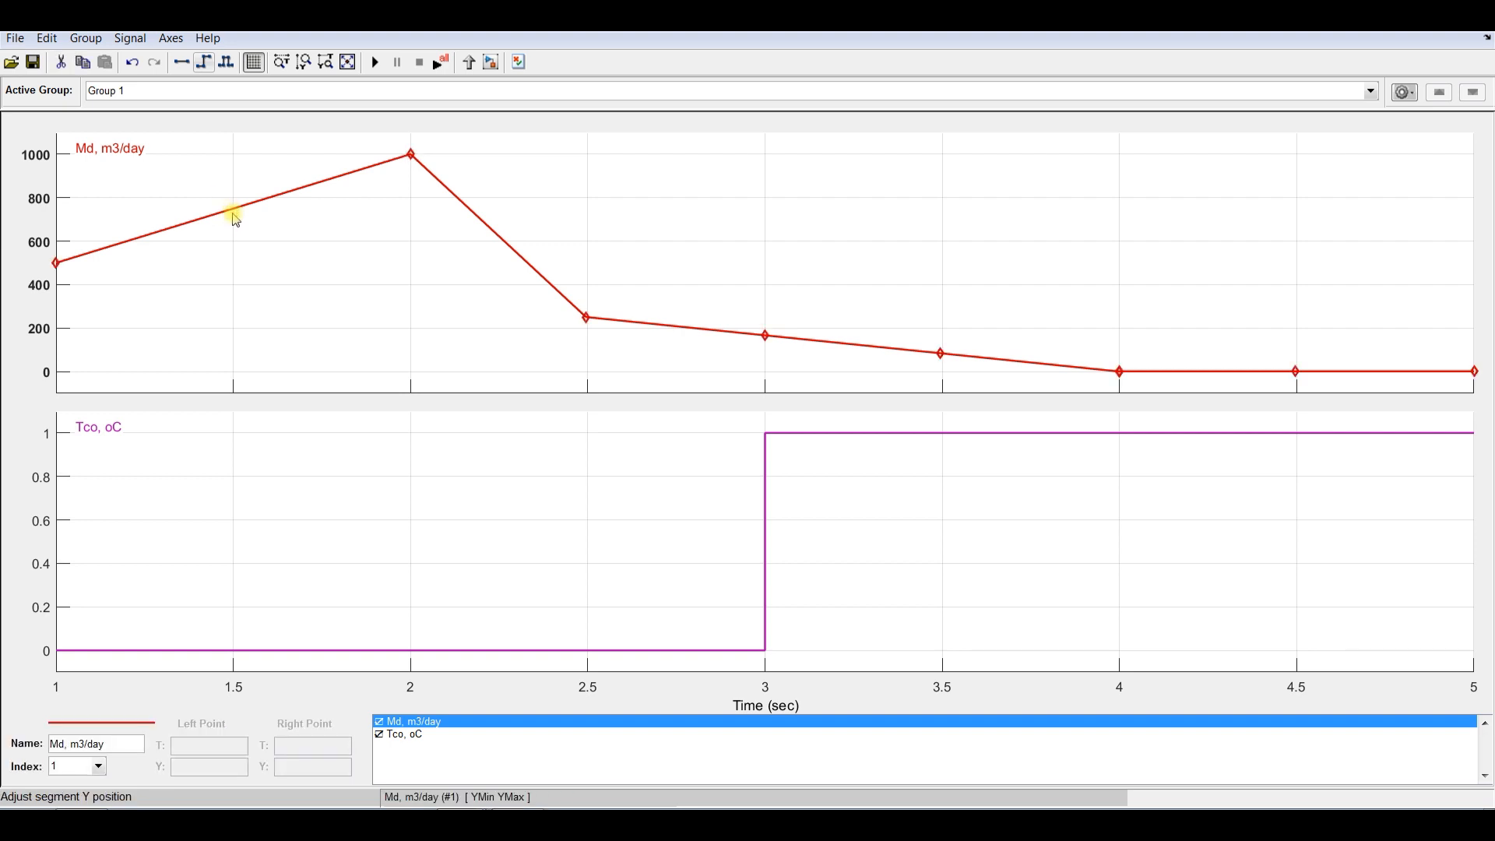
click(233, 210)
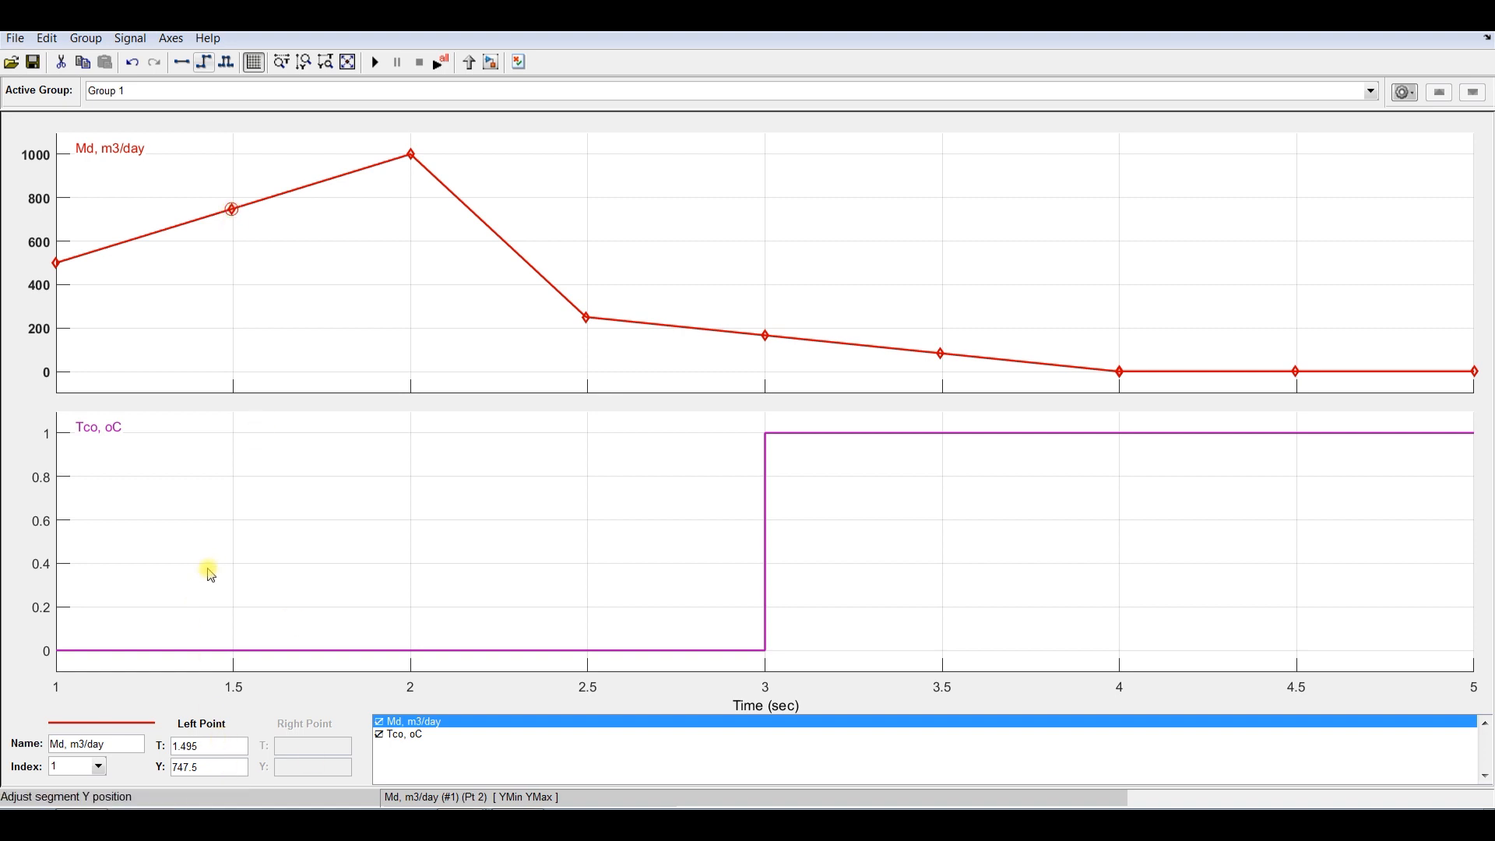
click(412, 155)
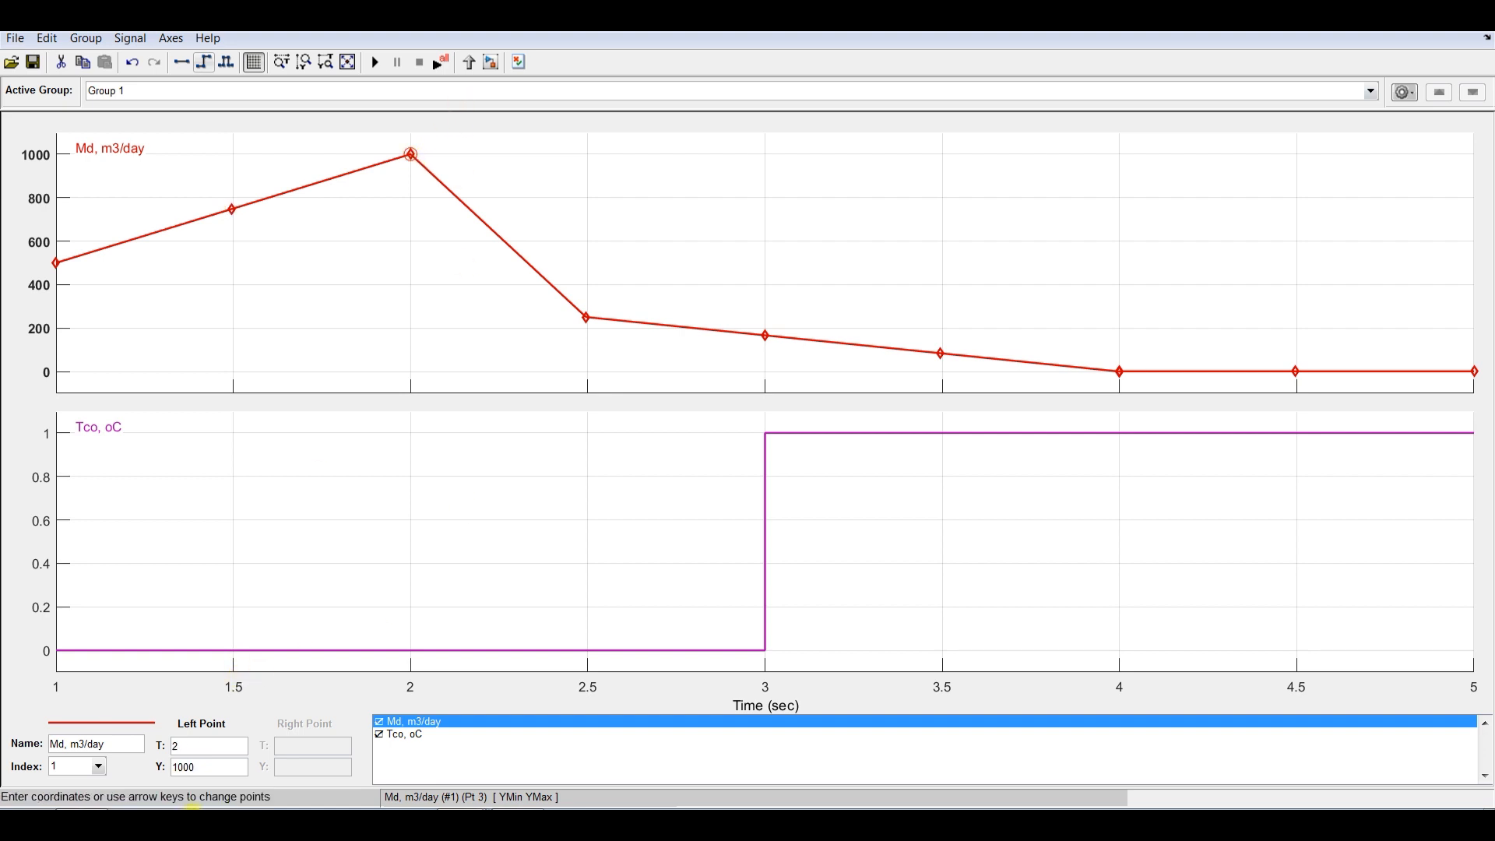
click(588, 320)
double_click(229, 749)
key(BackSpace)
click(583, 323)
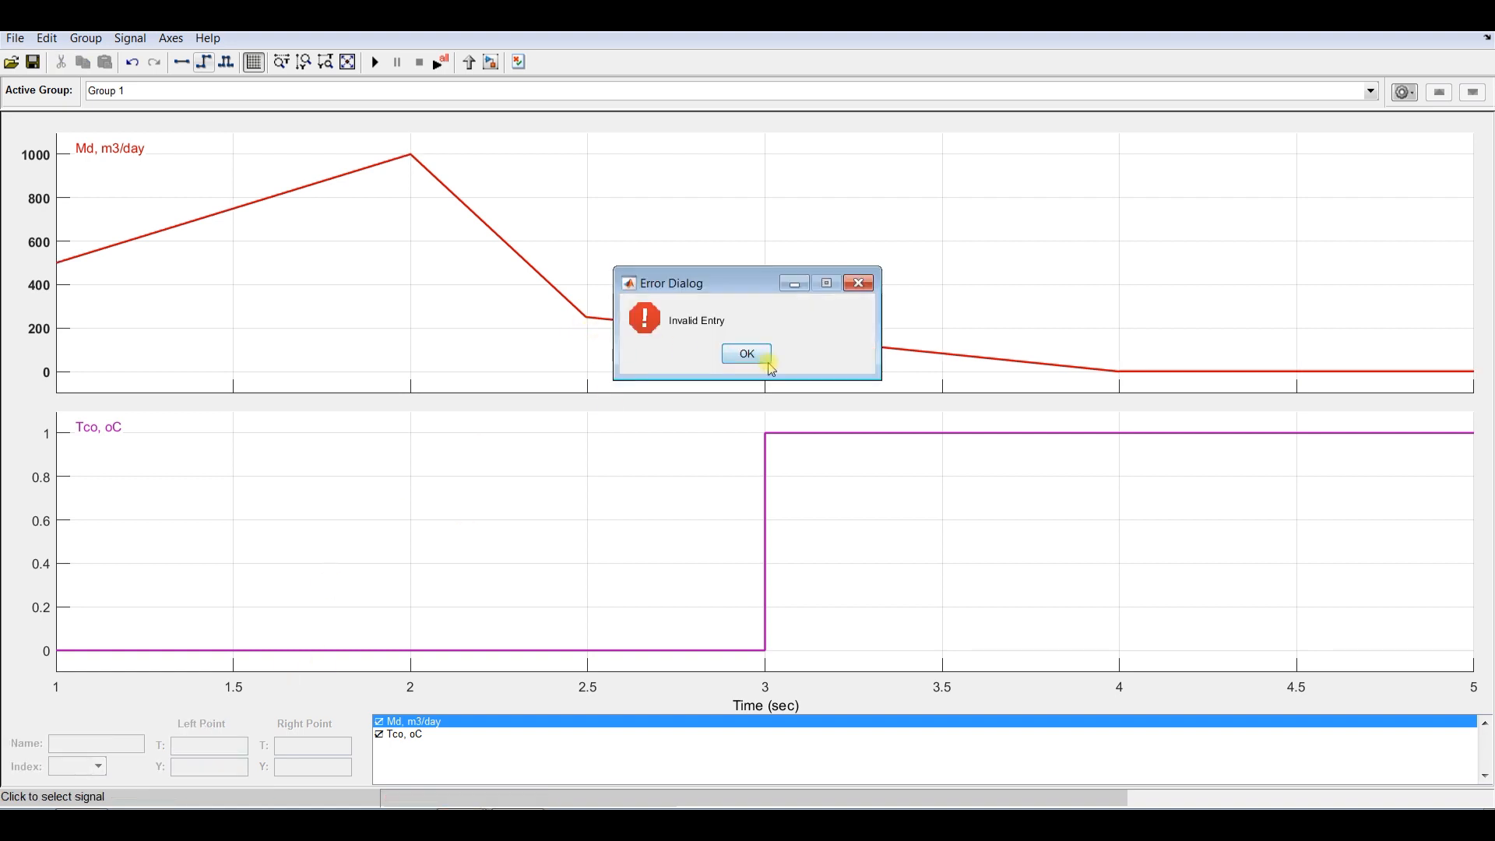
click(759, 358)
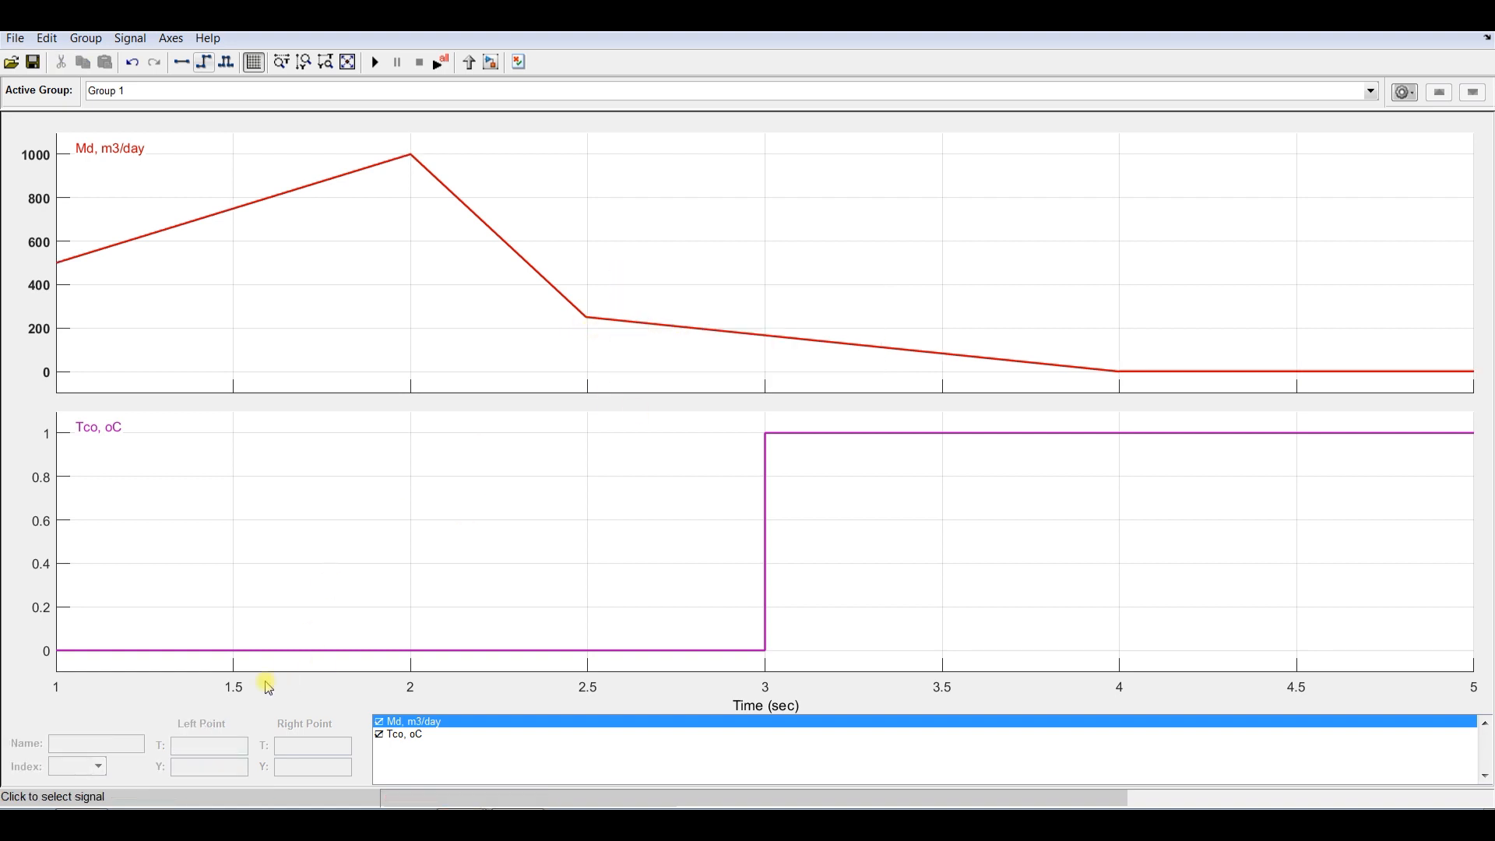
Set the Md point near time 2.5 to exactly time 2.5 with value 5000.
click(511, 247)
click(586, 315)
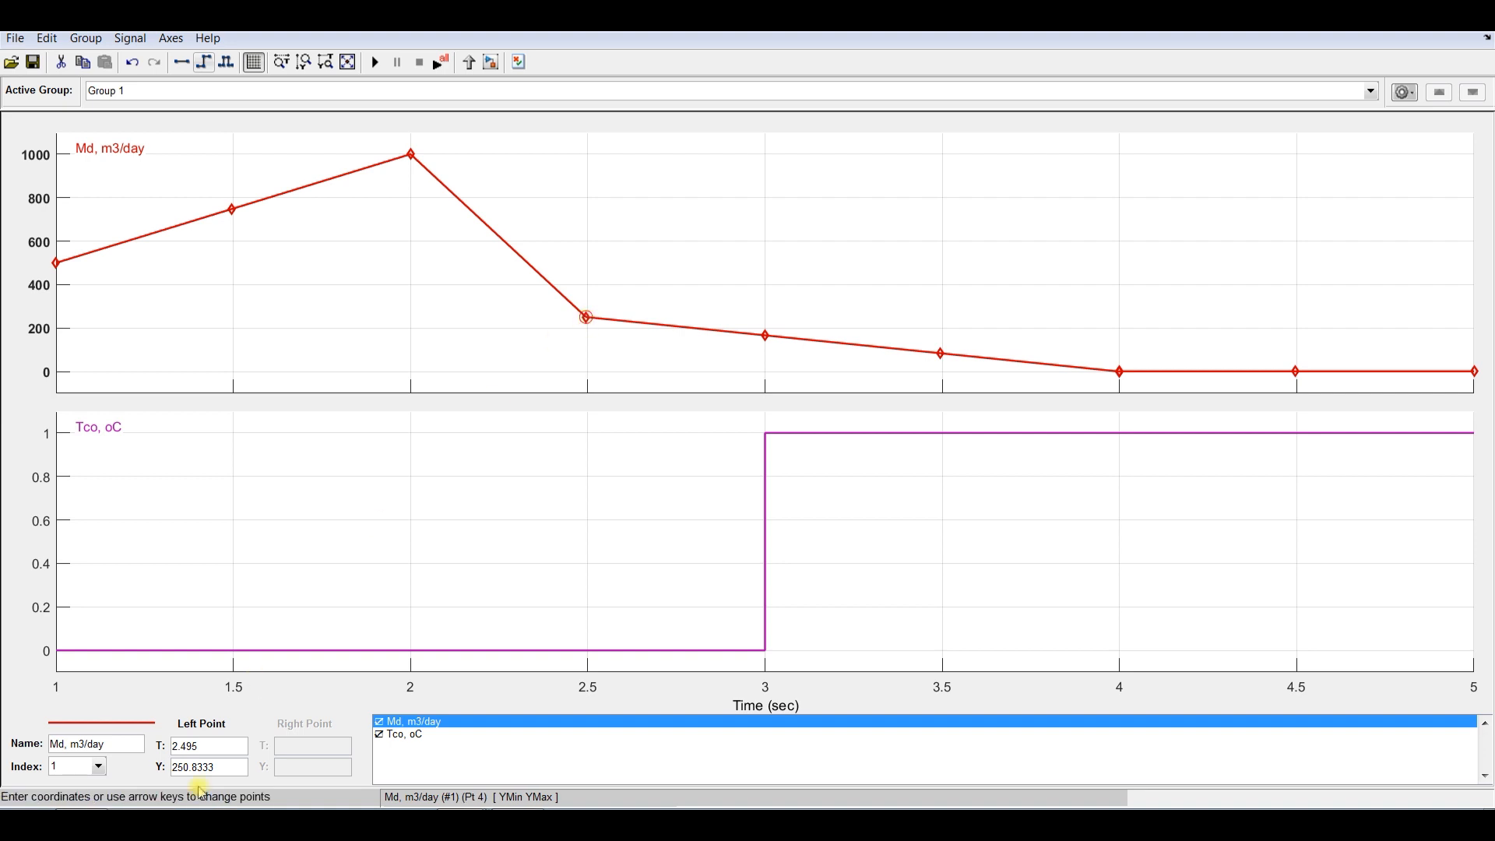
double_click(211, 746)
text(2.5)
double_click(225, 769)
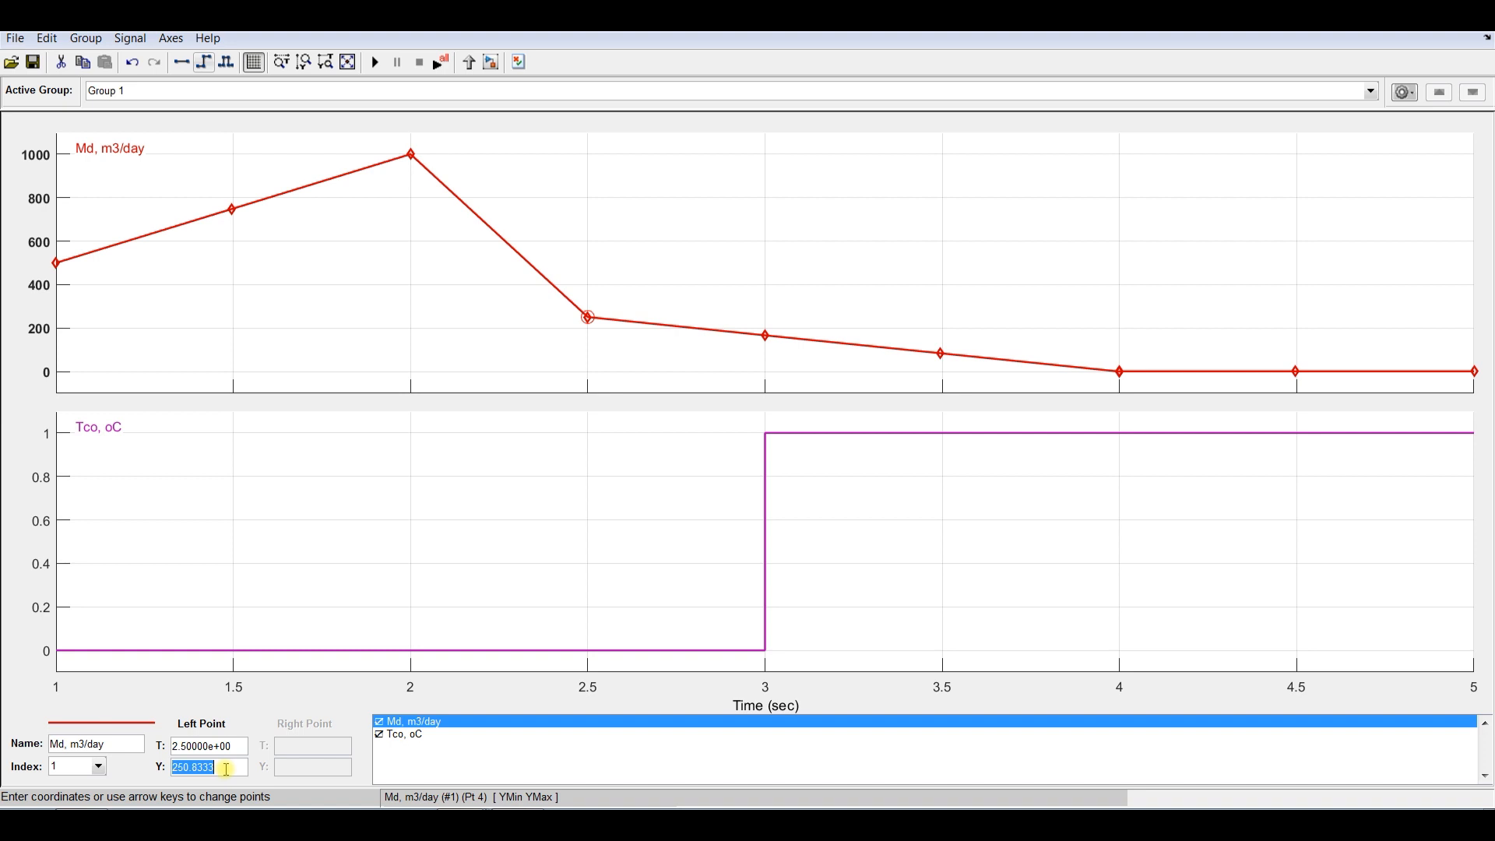
text(5.)
text(000)
click(238, 746)
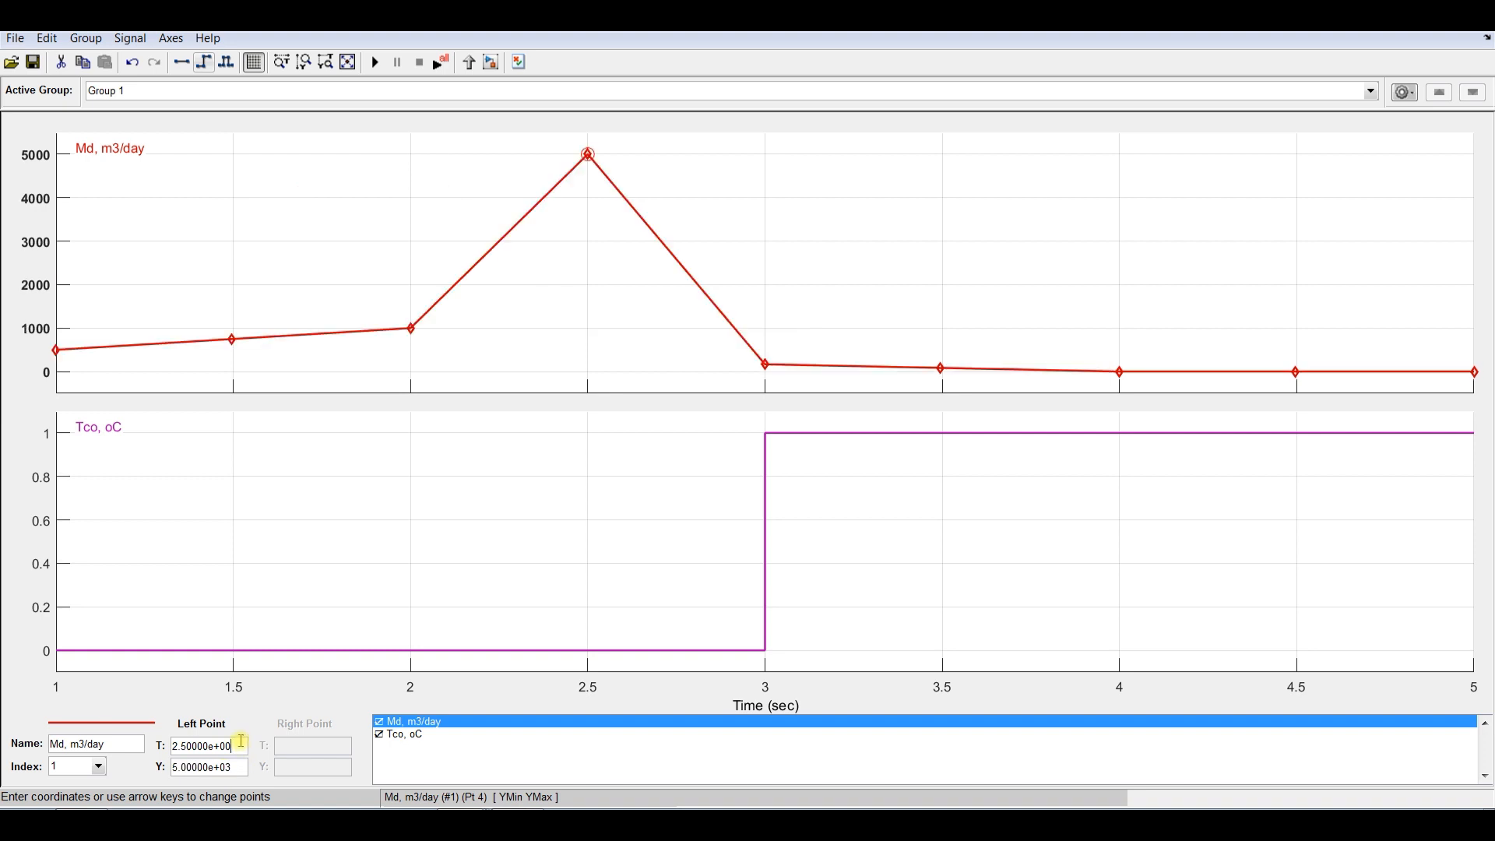
Set the value of the Md signal's point at time 3 to 10000.
click(766, 365)
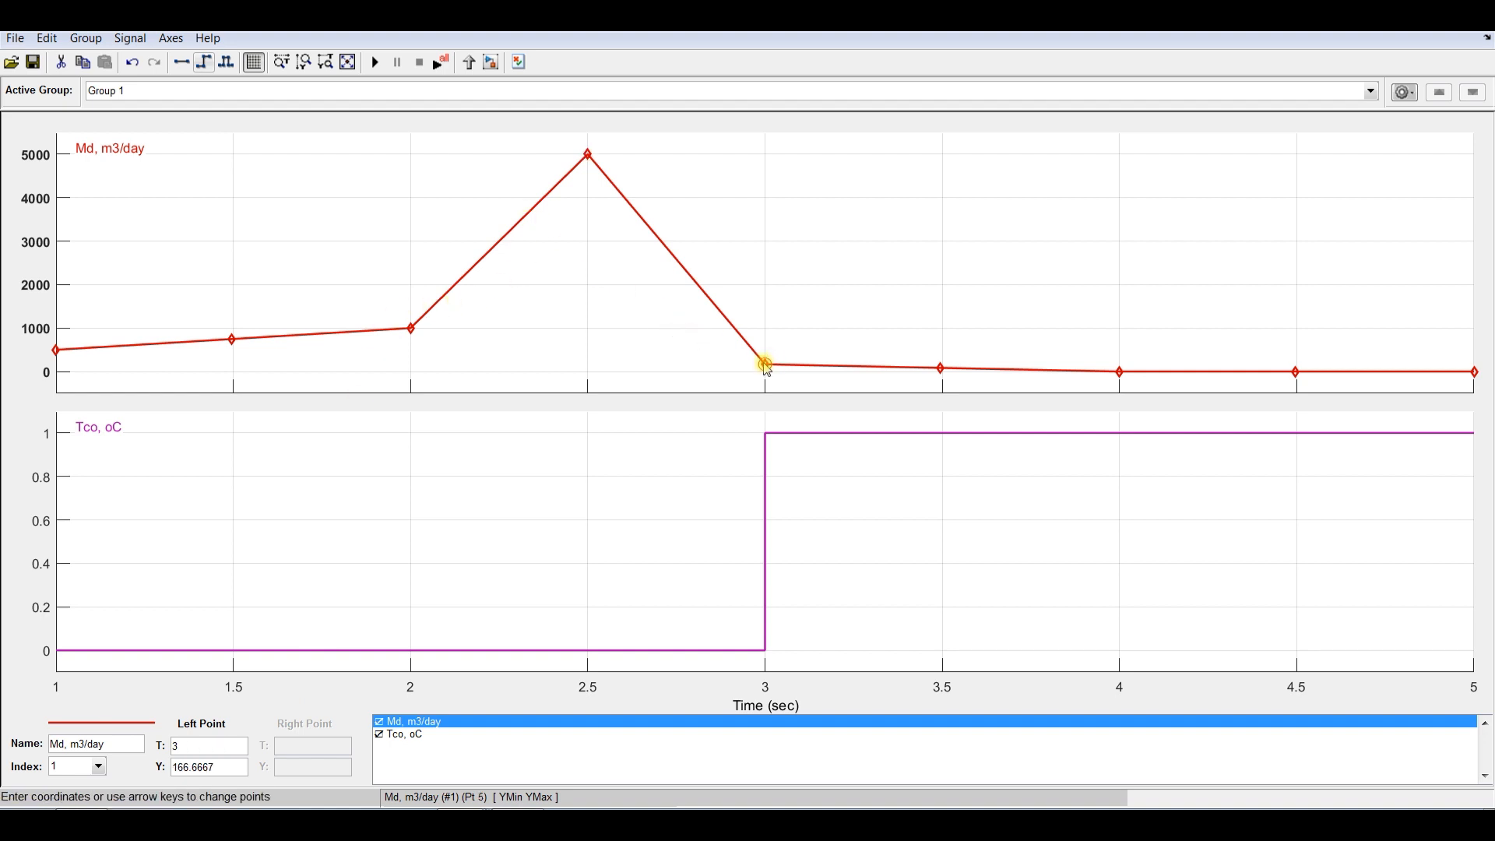
double_click(225, 770)
text(1.0)
text(0000)
key(Return)
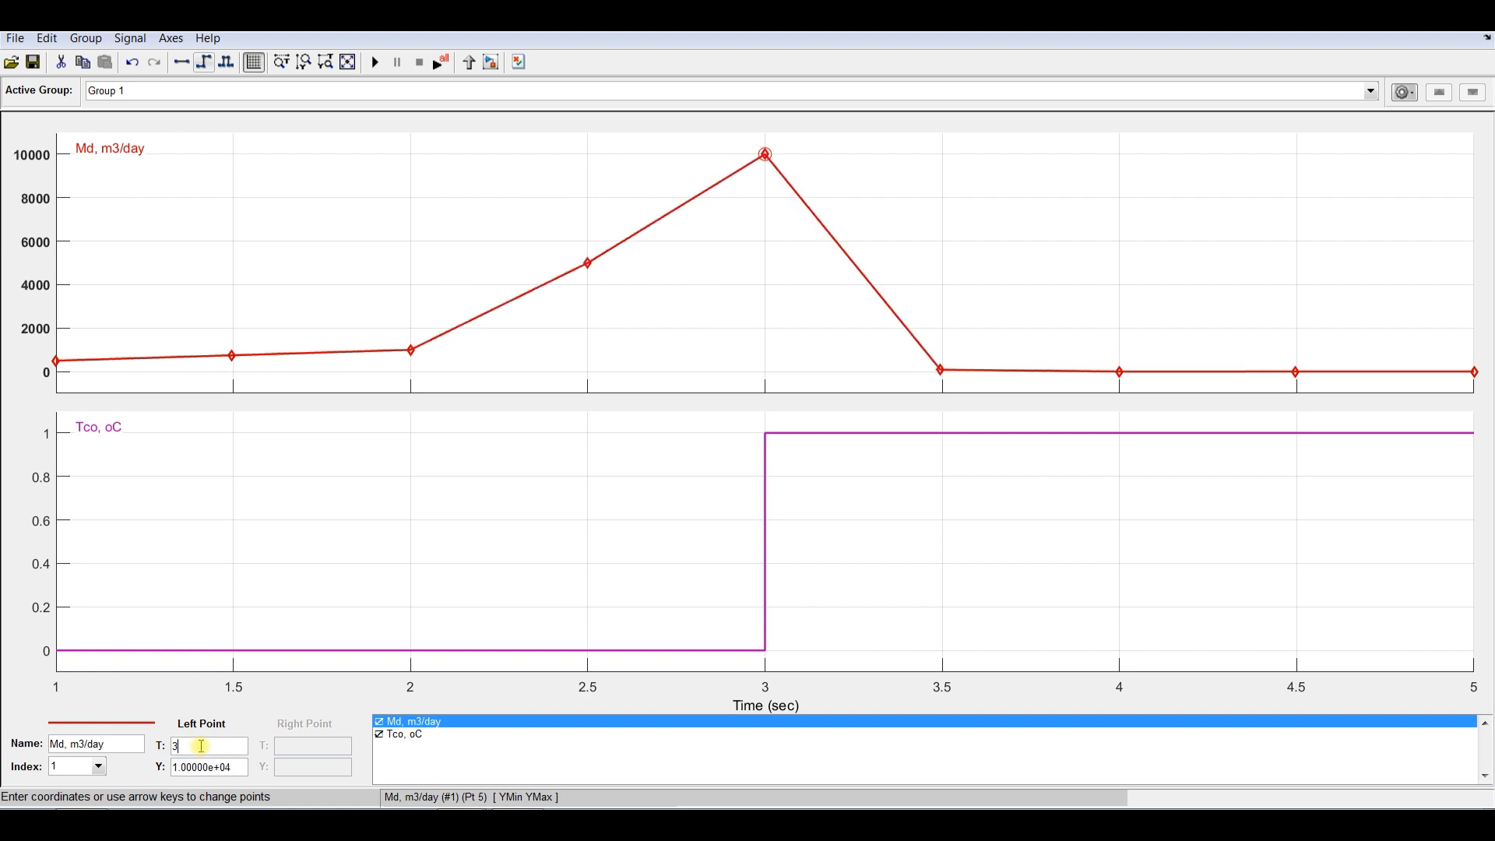
Set the Md point near time 3.5 to exactly time 3.5 with value 20000.
click(944, 369)
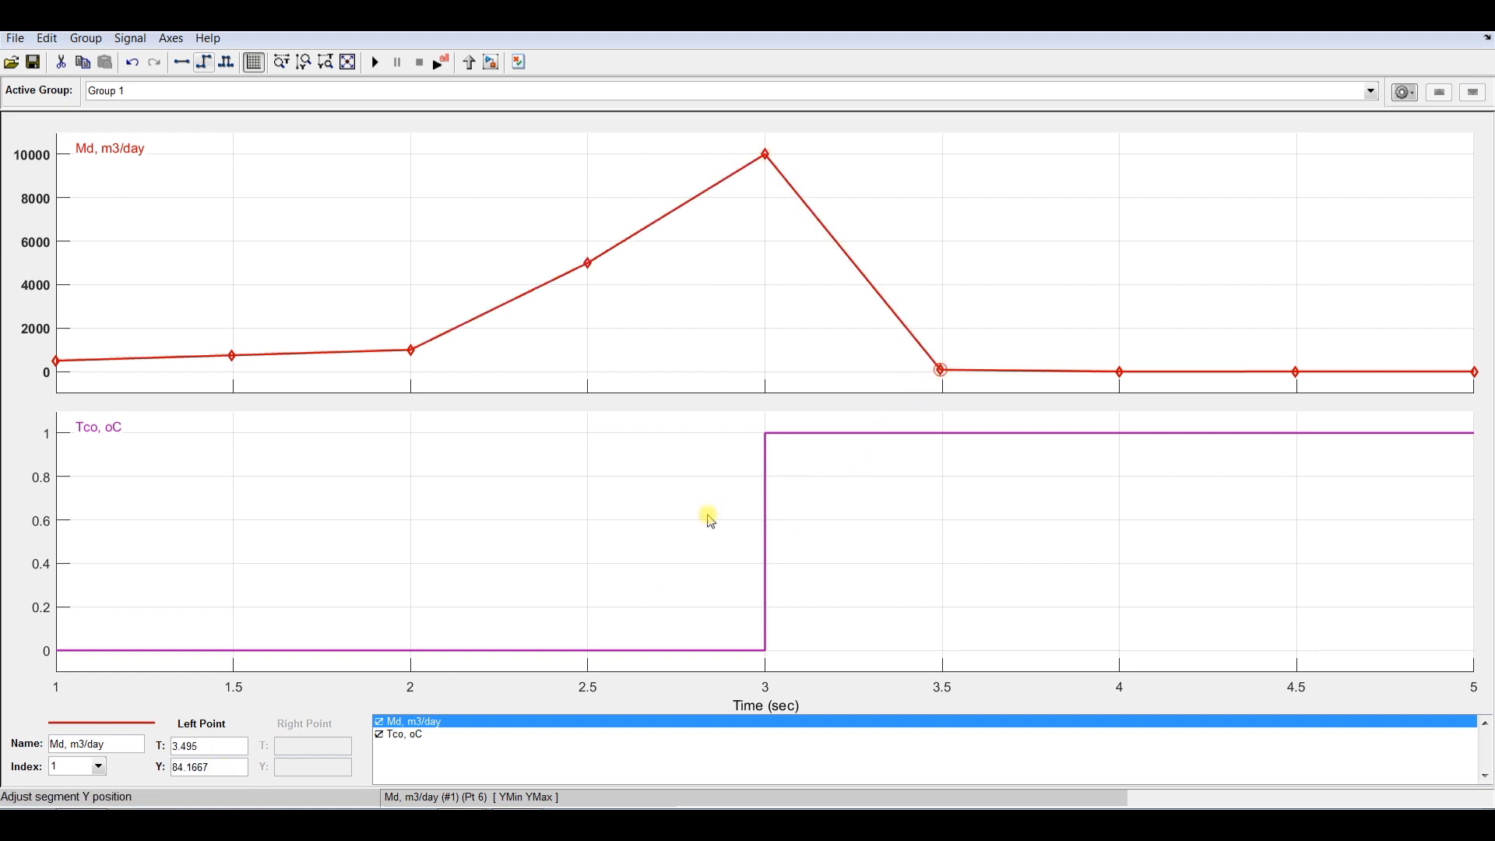
double_click(216, 746)
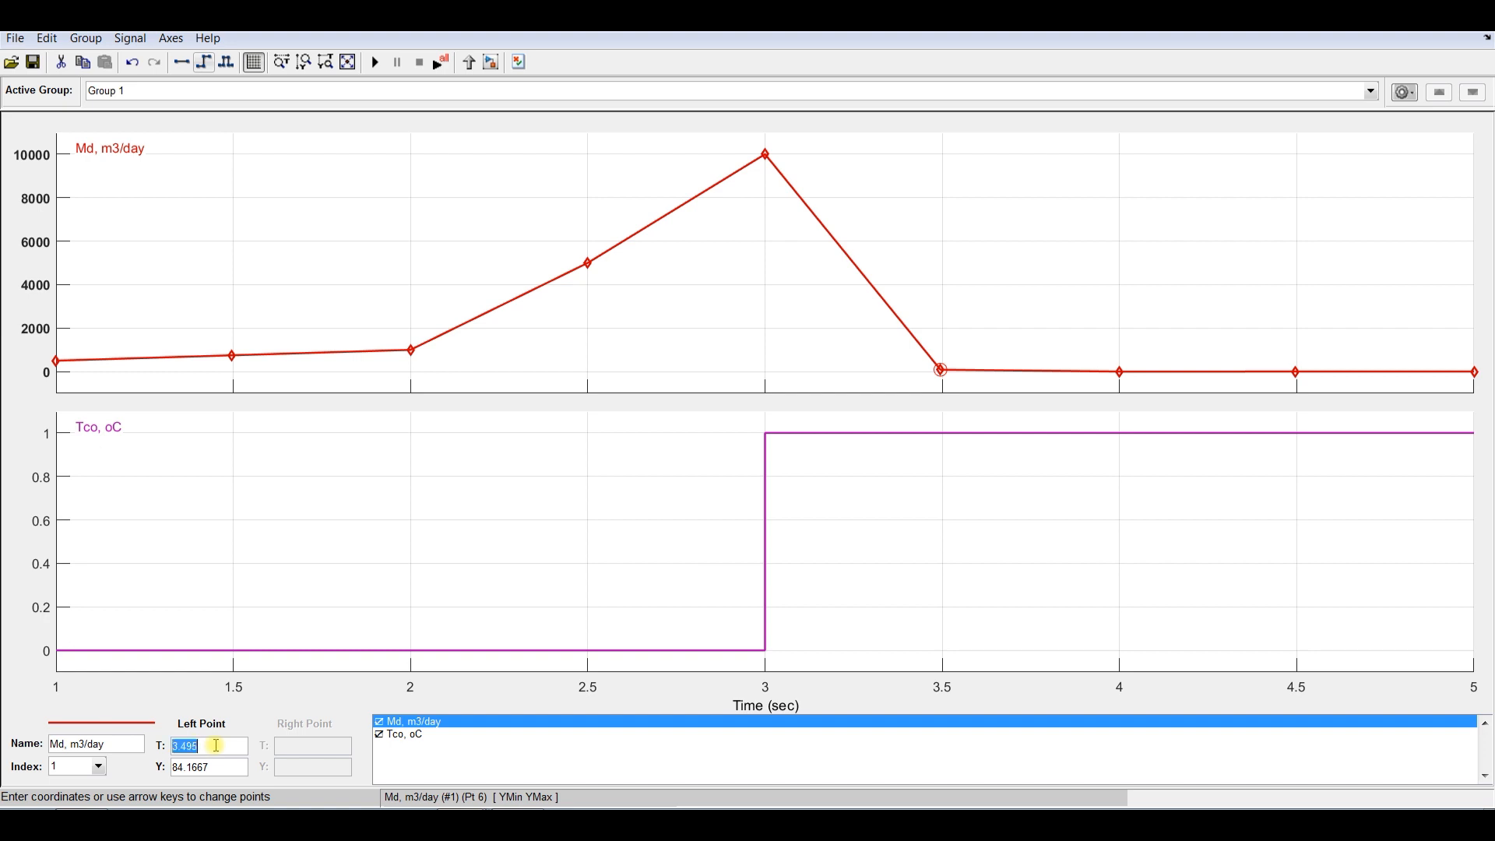
text(3.5)
double_click(224, 768)
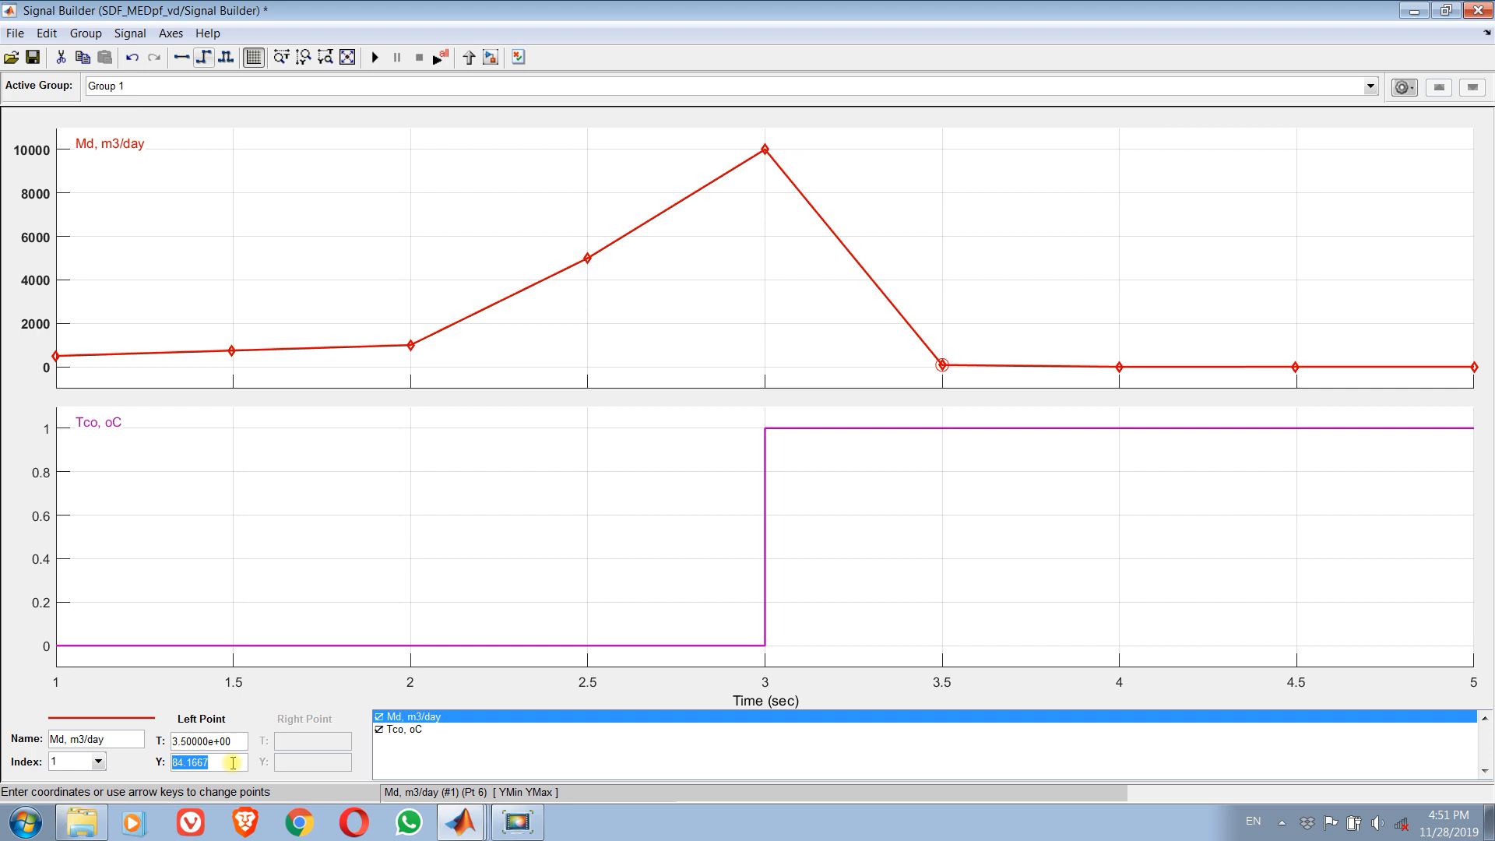
text(20000)
click(232, 742)
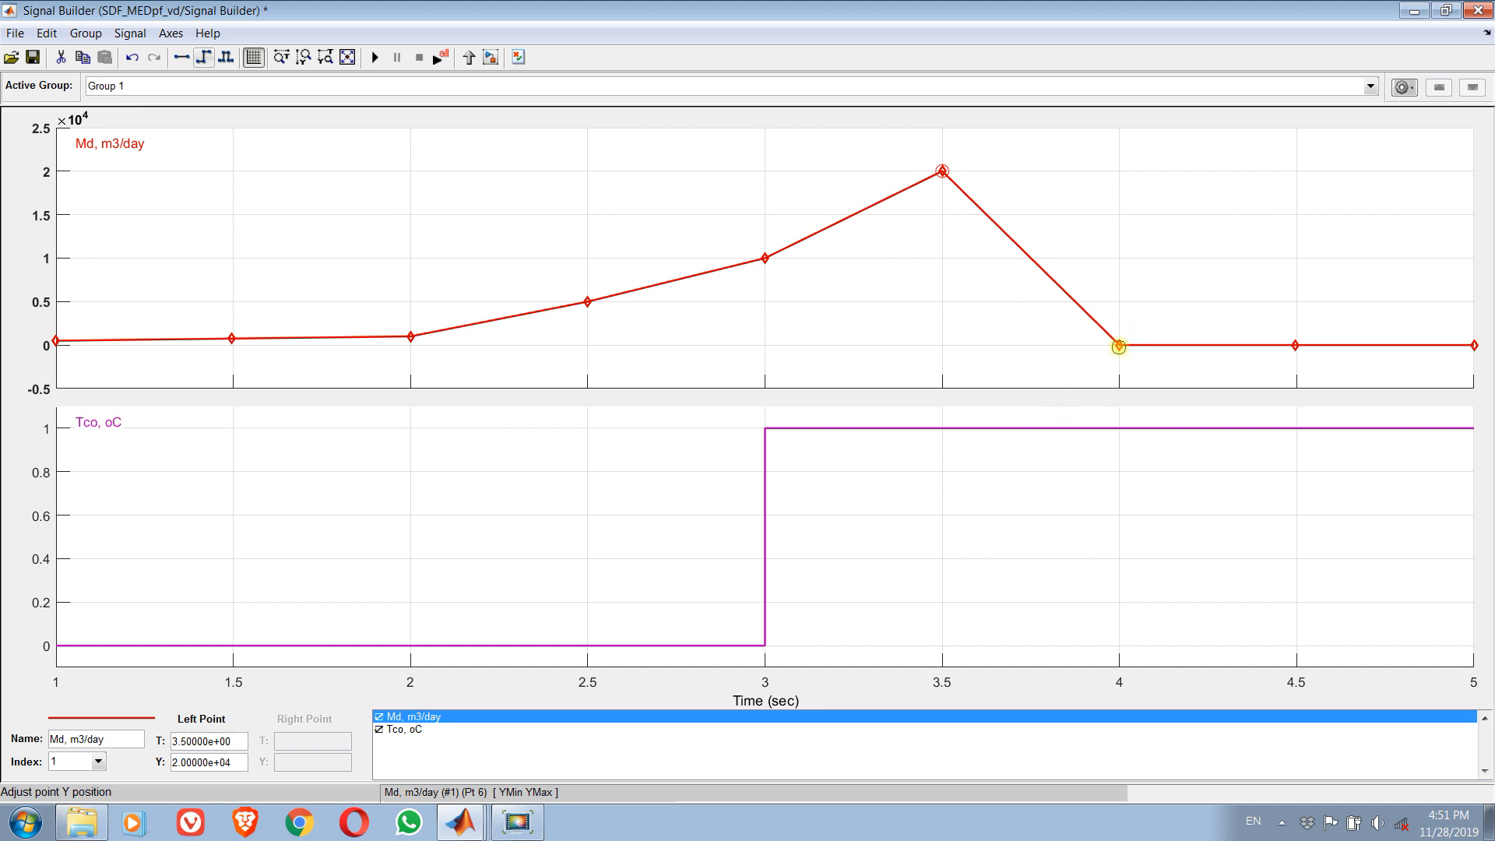
Set the Md point at time 4 to 50000 and delete the lower leftover point at the same time.
click(1120, 345)
click(221, 760)
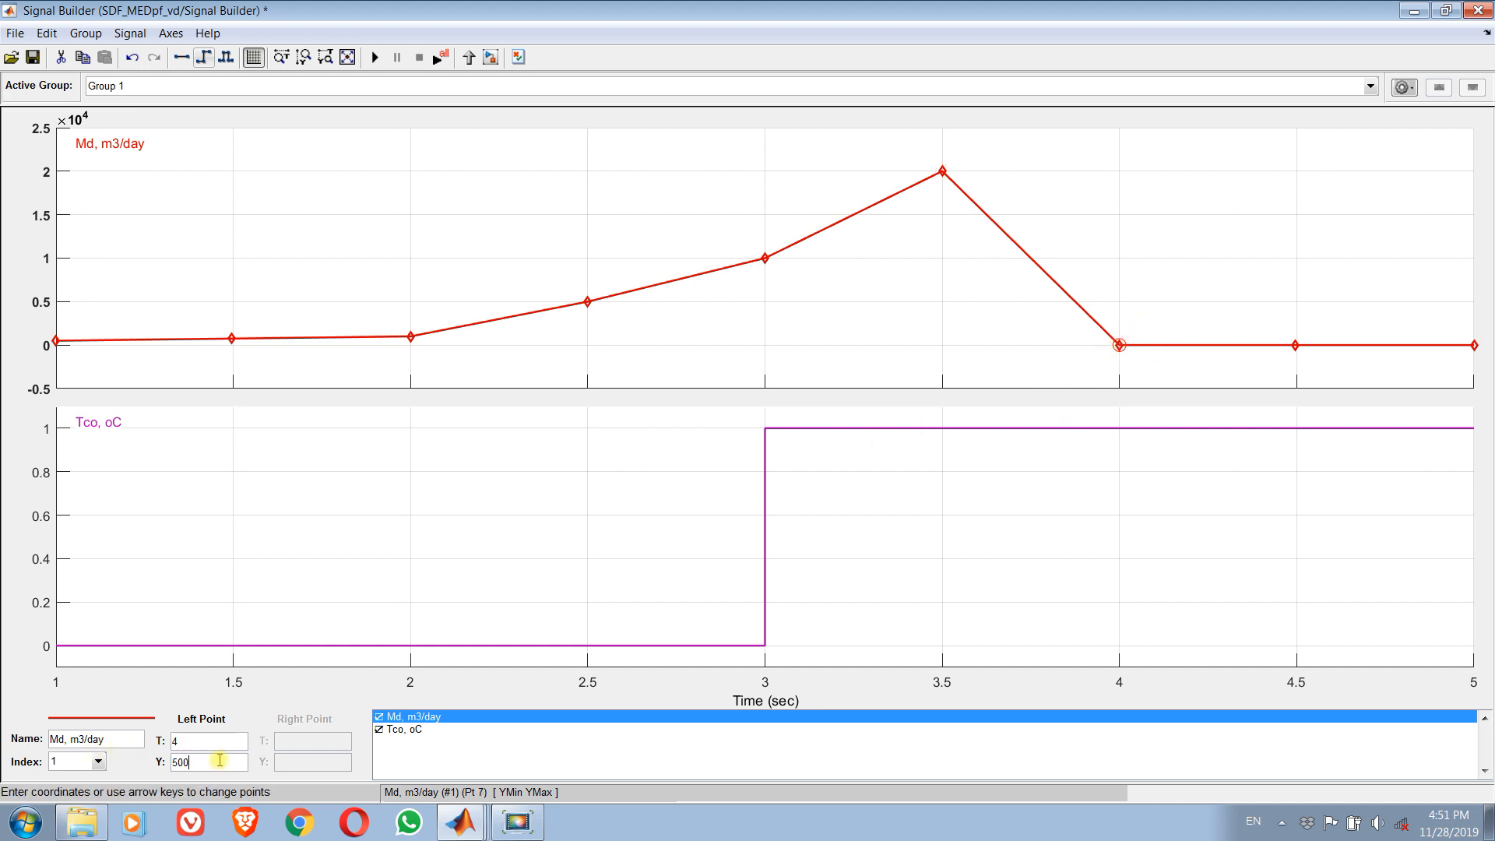
text(50000)
click(220, 740)
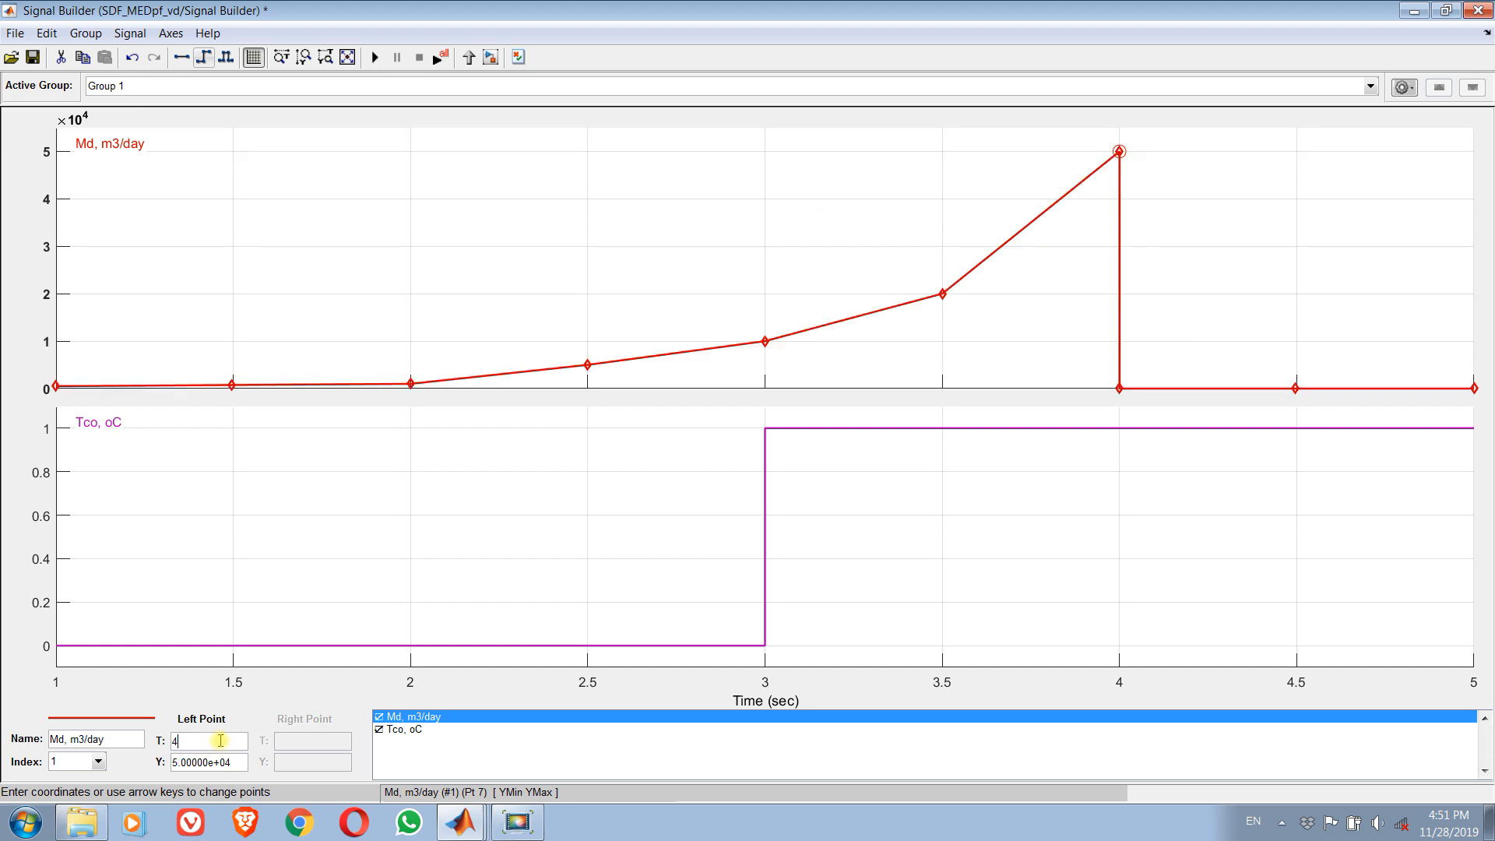
click(1119, 389)
key(Delete)
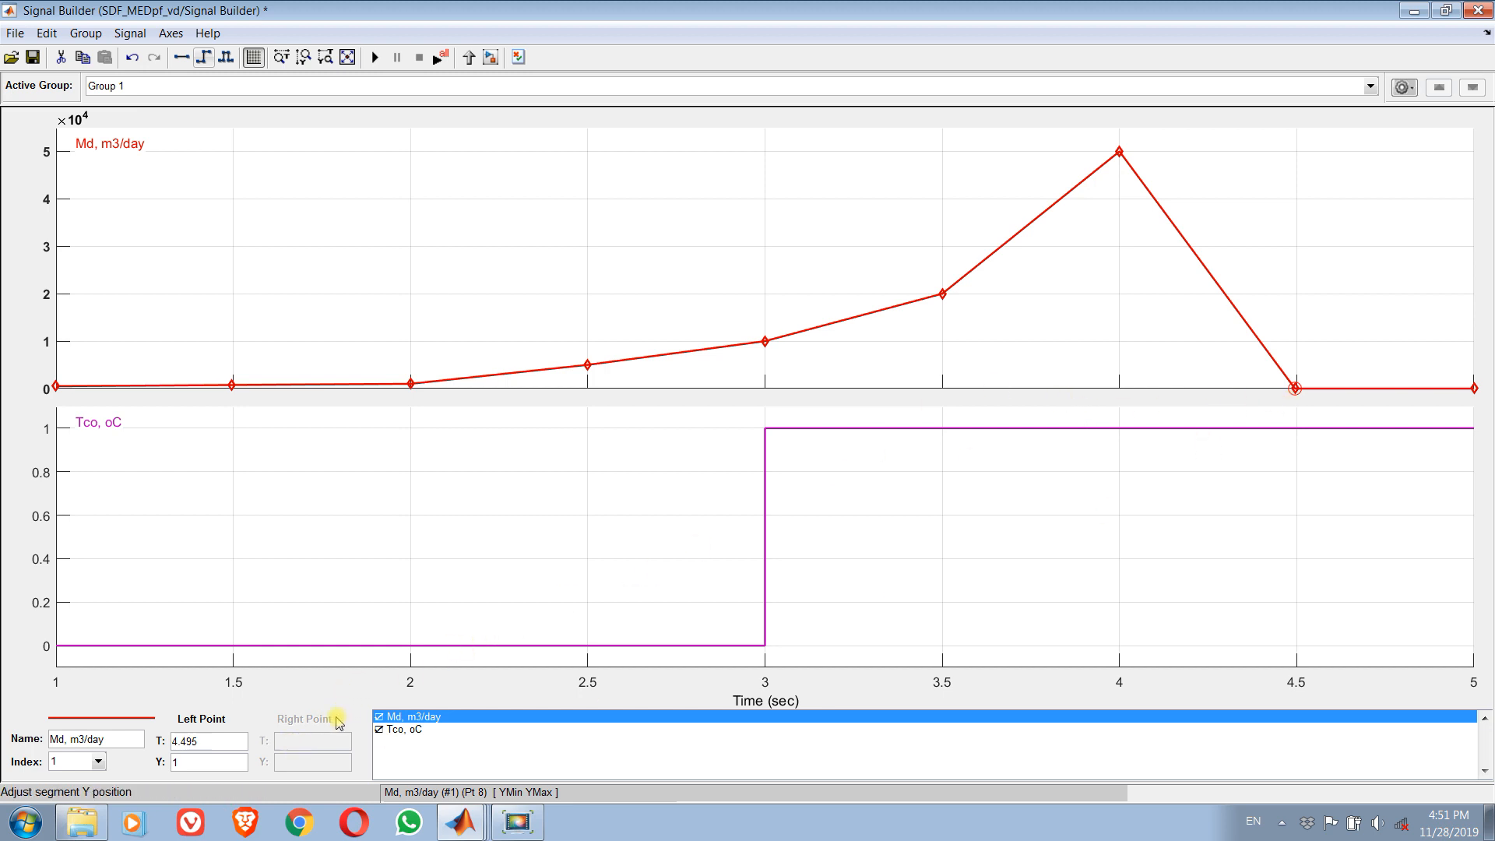
Set the Md point near time 4.5 to time 4.5 with value 100000, and the final point at time 5 to 400000.
double_click(220, 741)
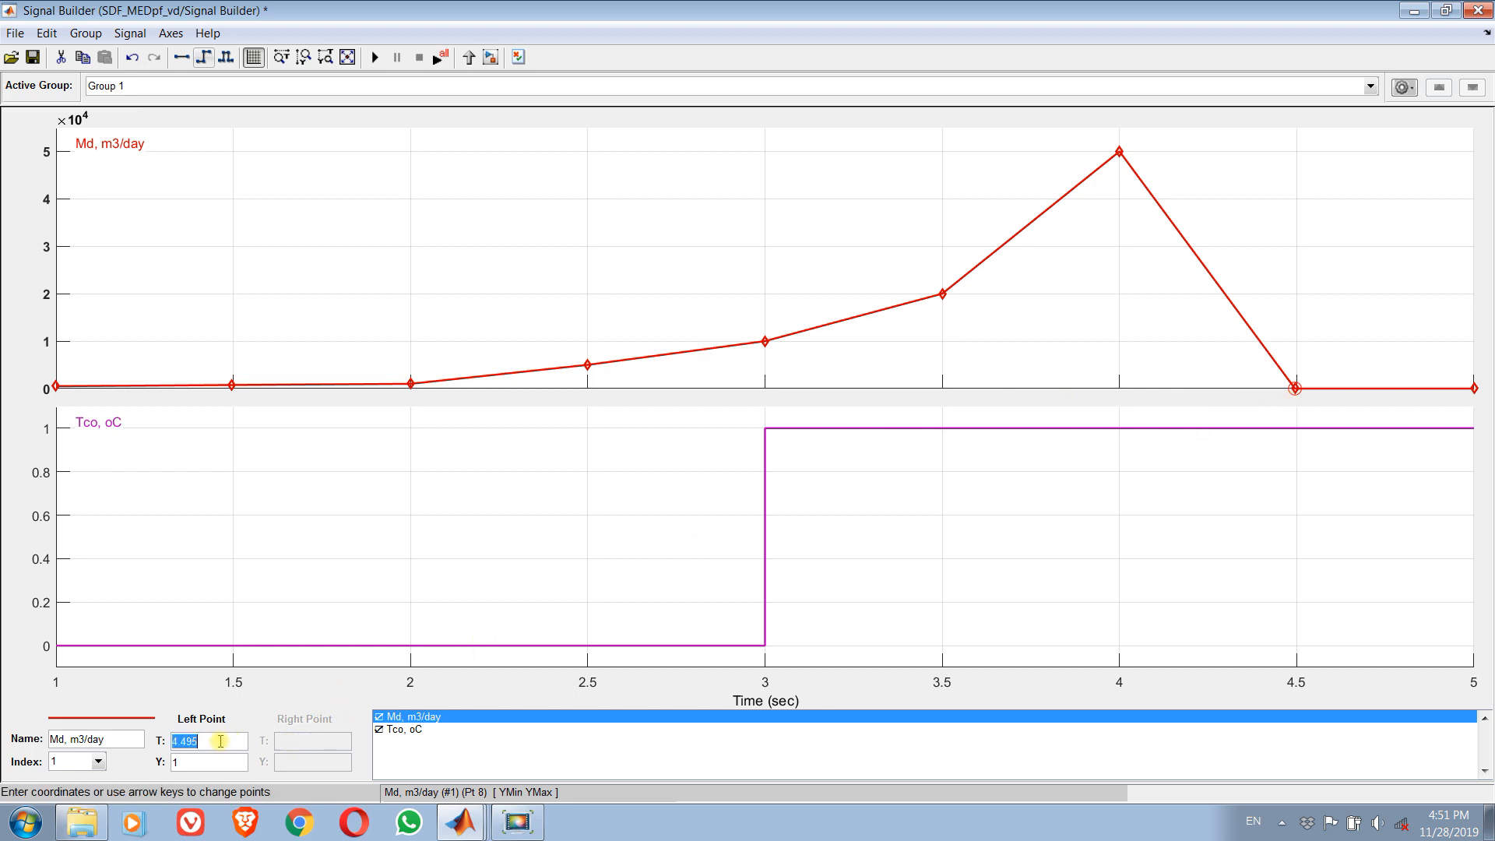
text(4)
double_click(227, 761)
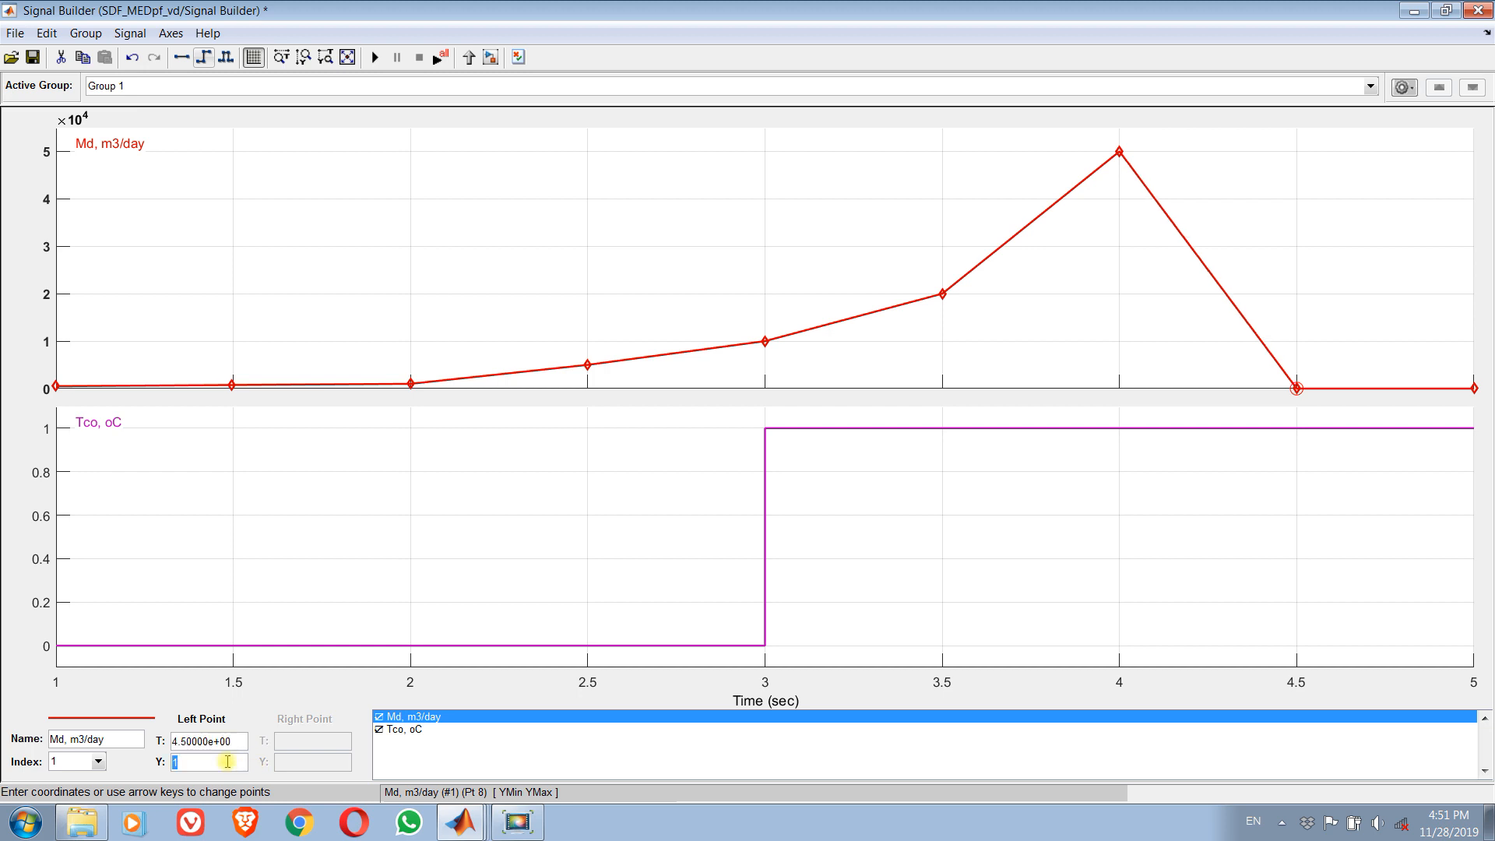
text(100000)
click(238, 742)
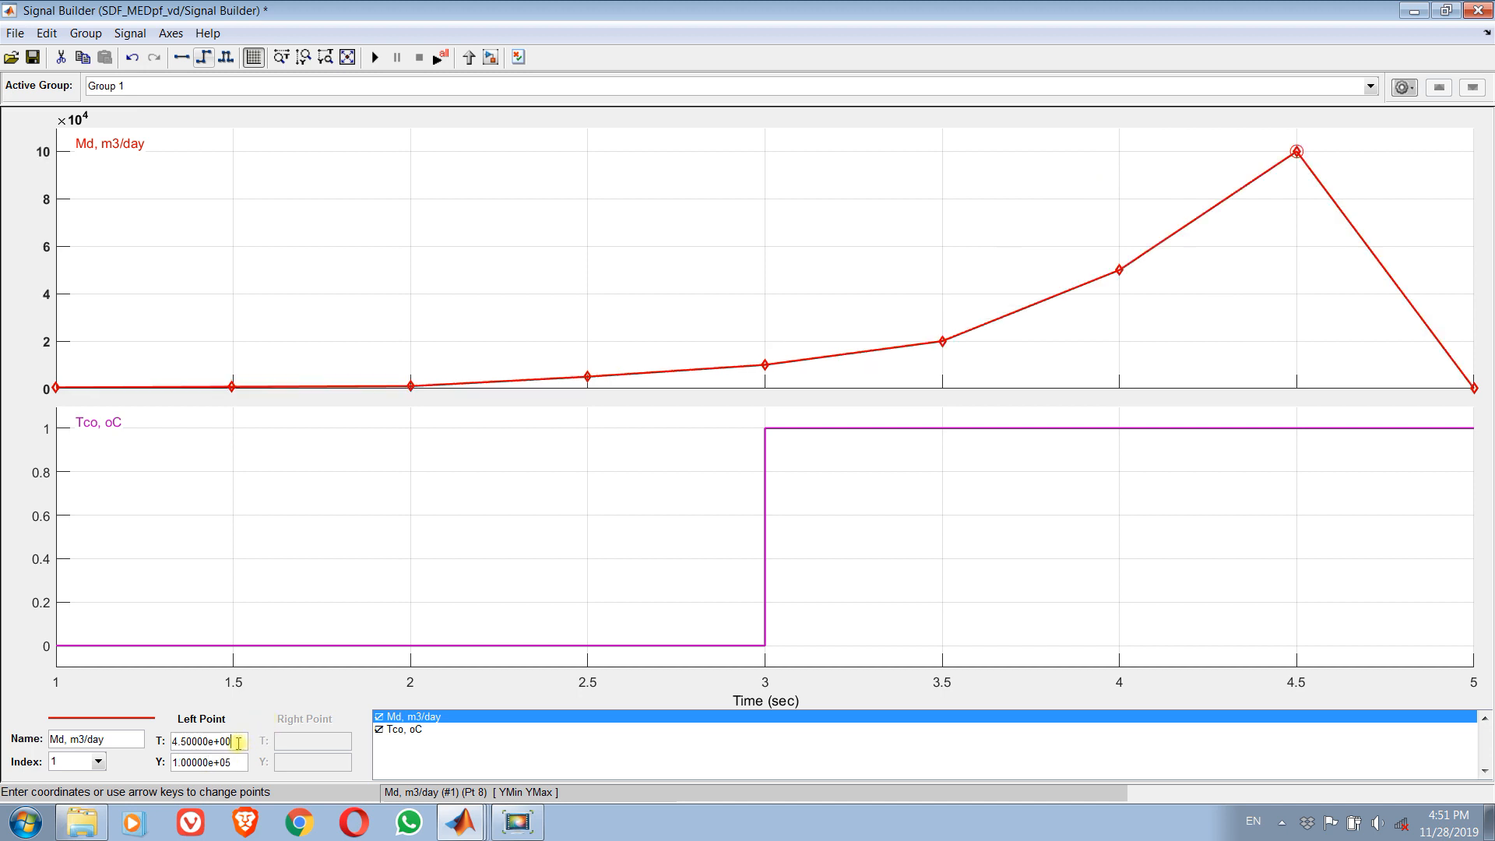
click(1474, 390)
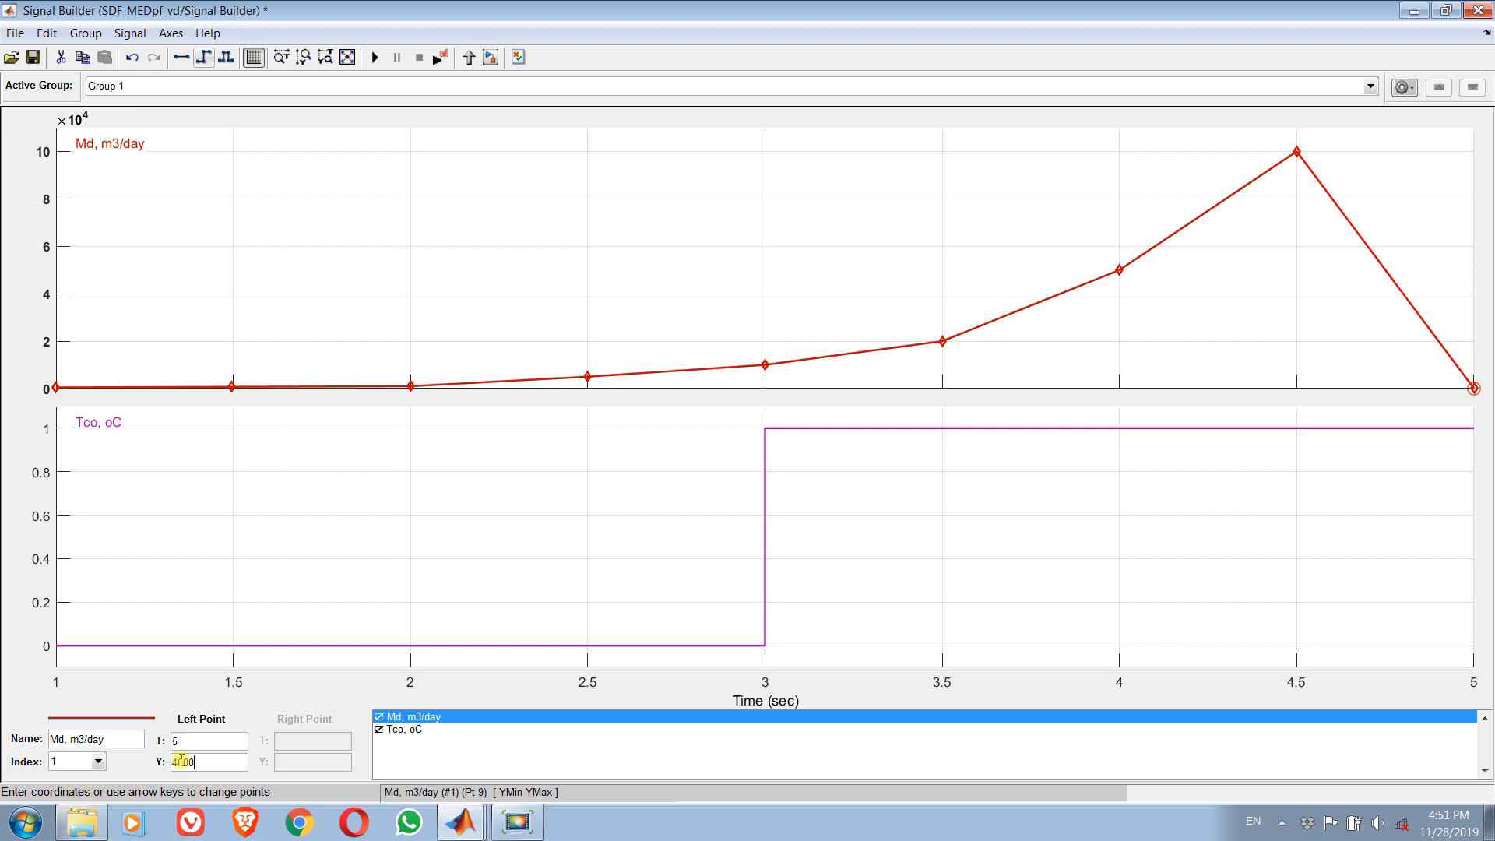
key(Return)
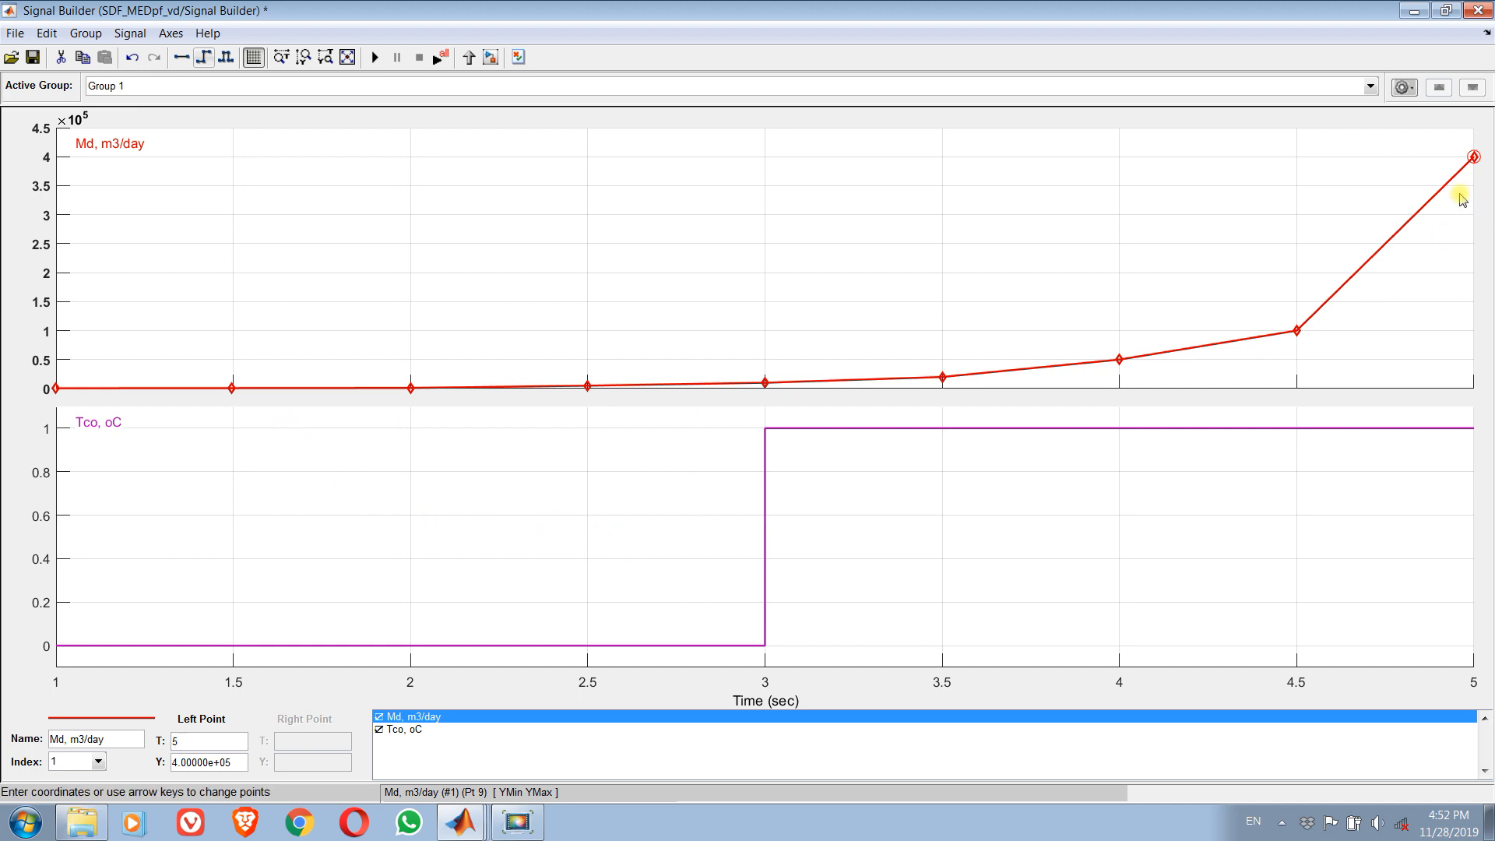
Delete both of the Tco signal's step points at time 3, leaving a straight line from time 1 to 5.
click(374, 648)
click(374, 648)
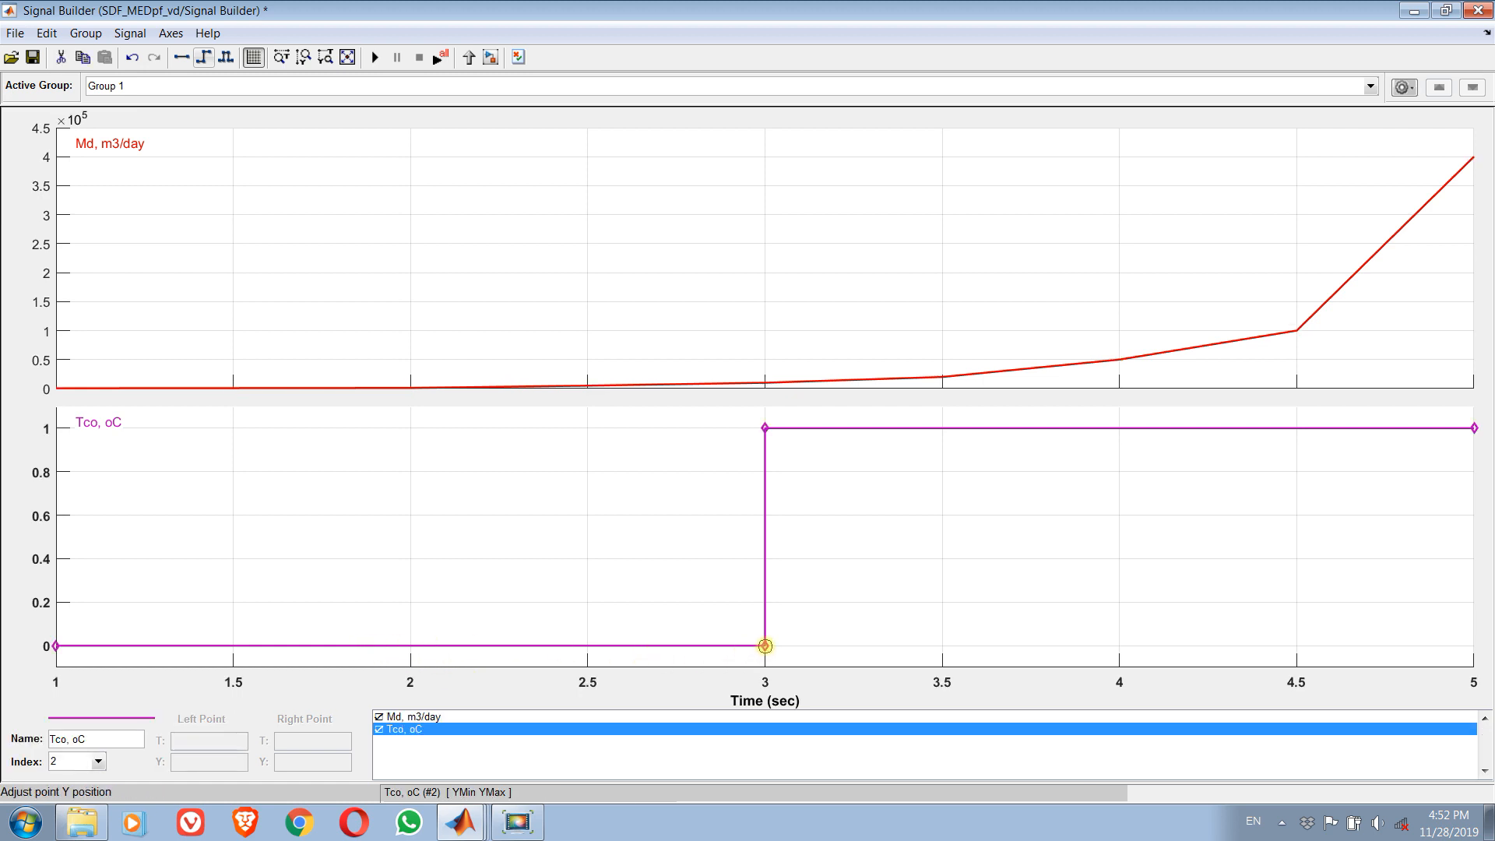
click(763, 649)
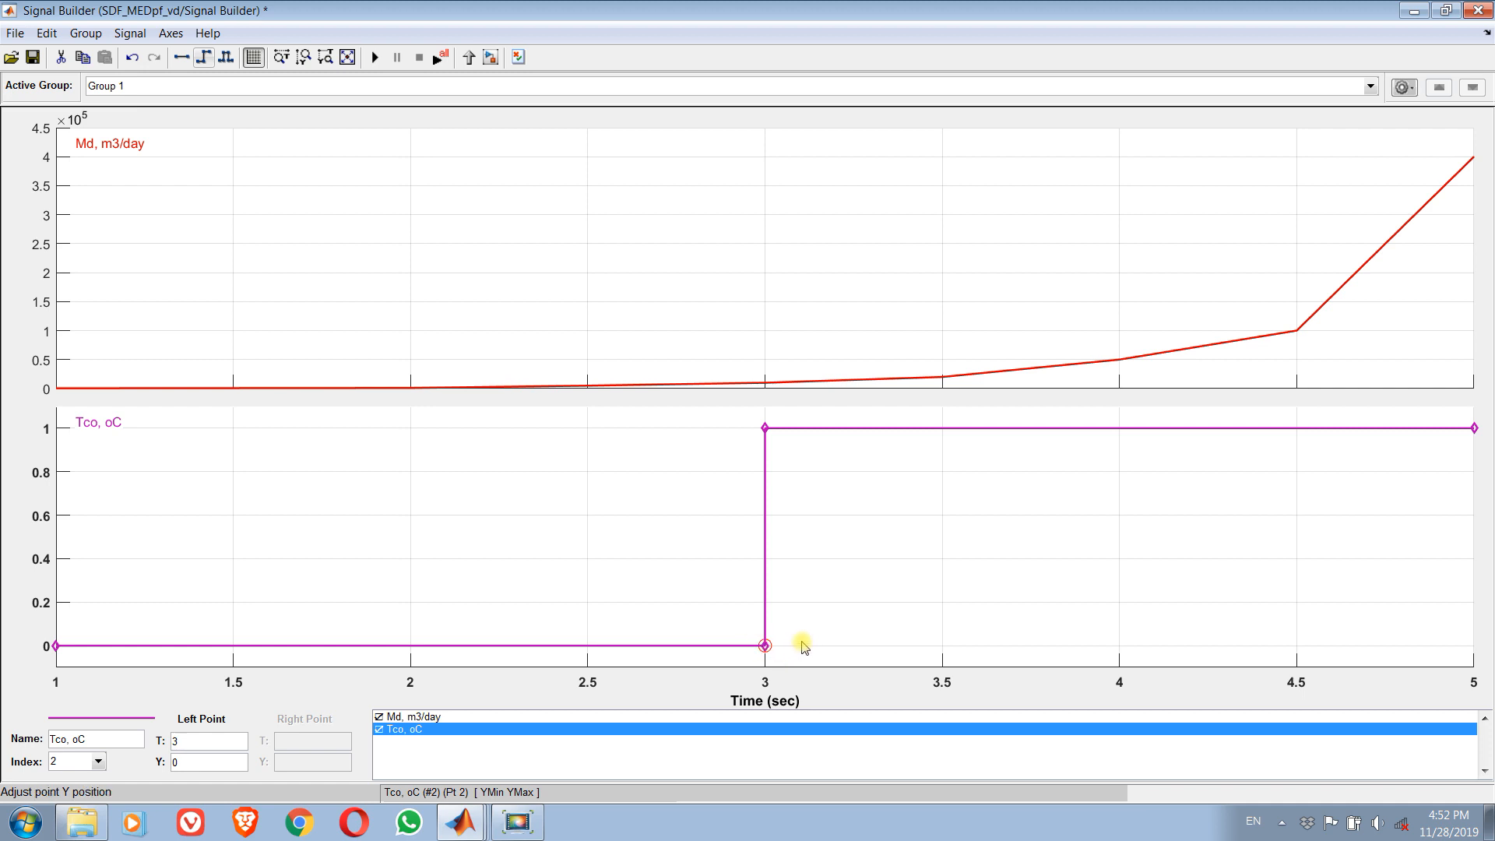
key(Delete)
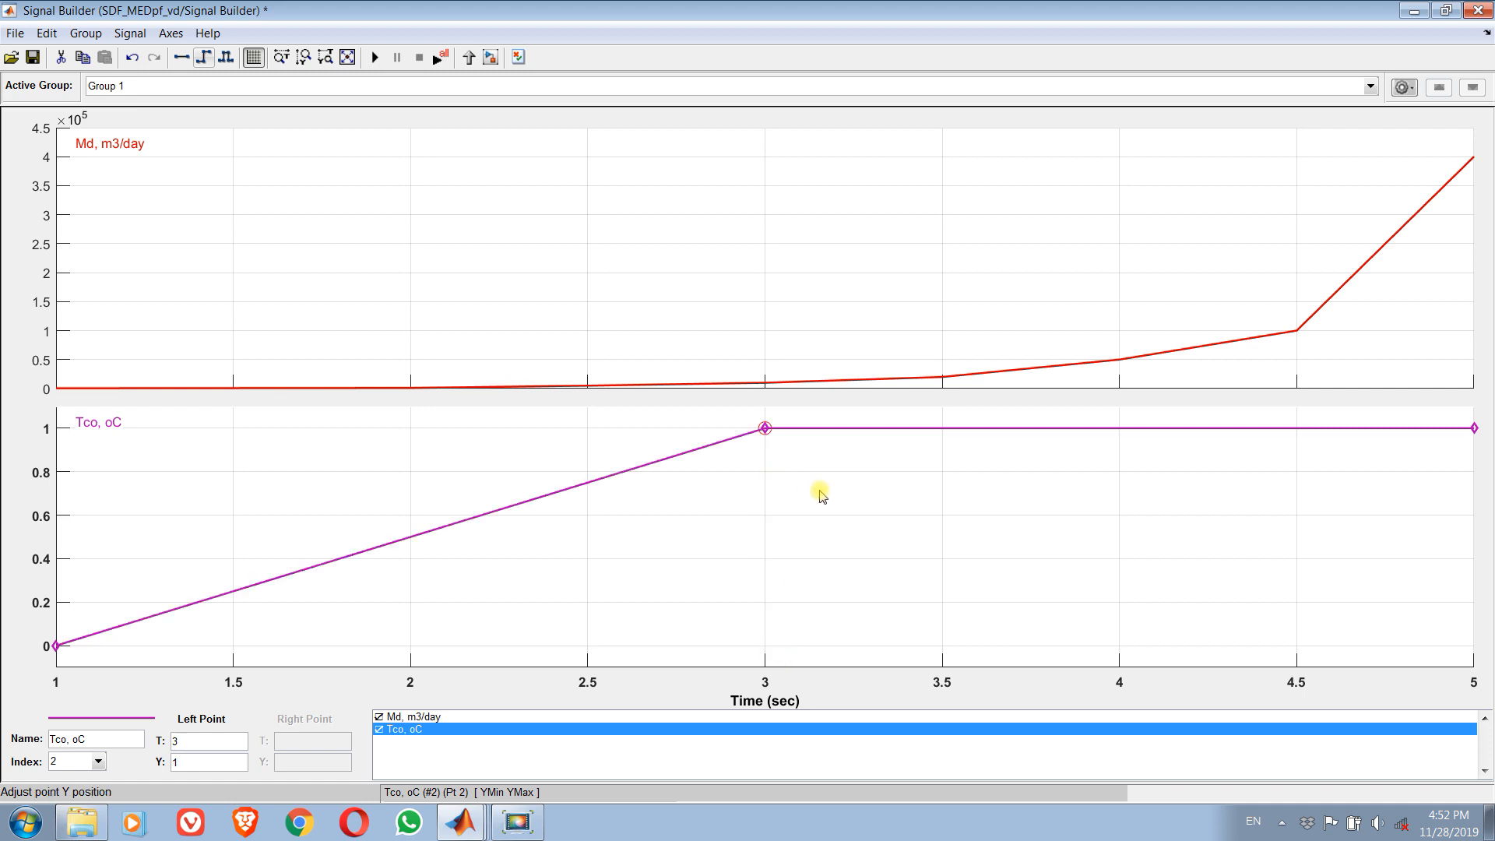
key(Delete)
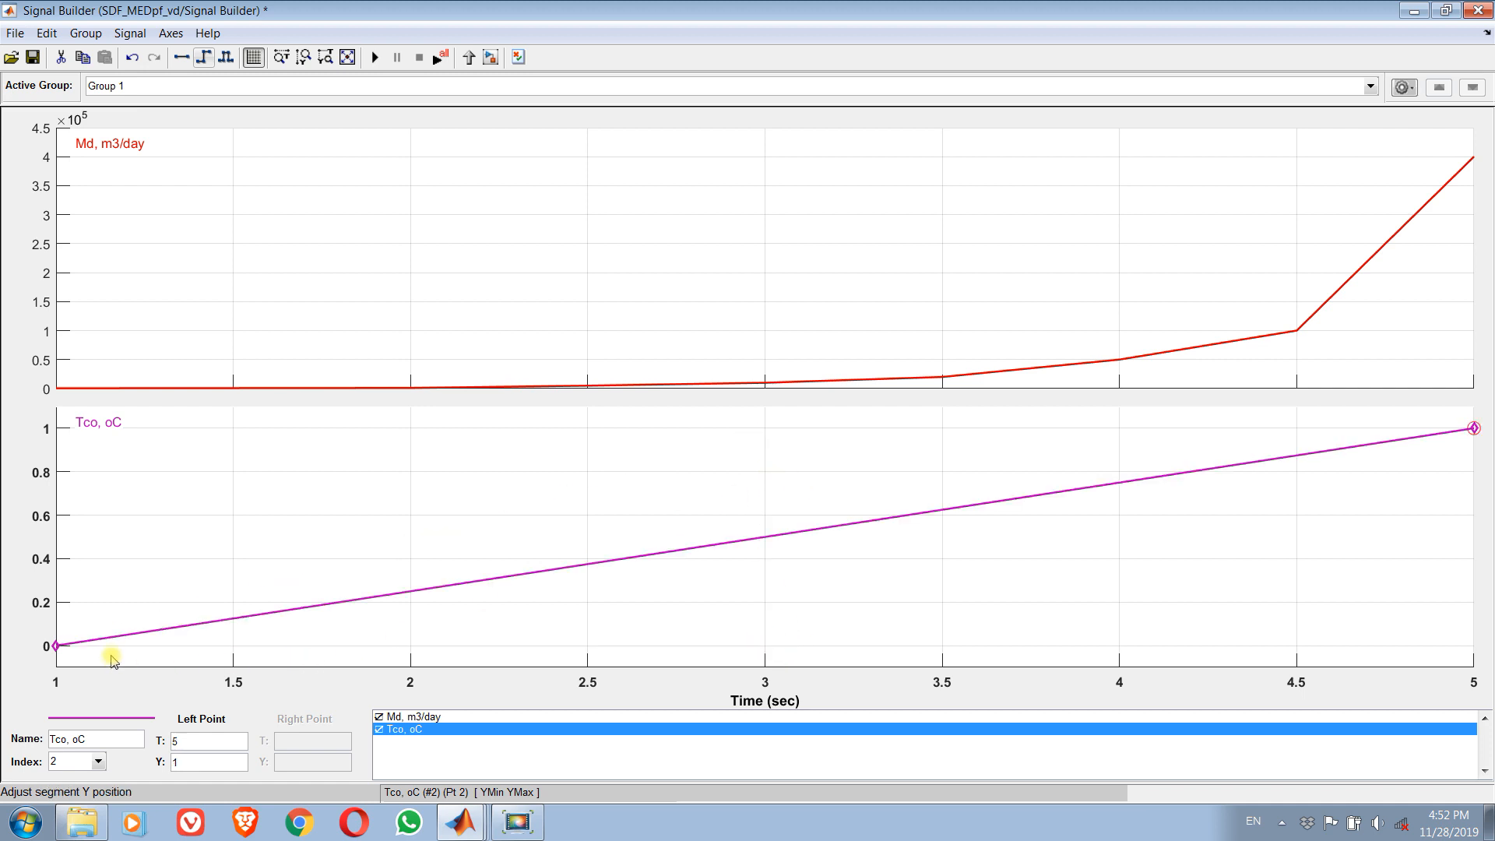
Set the value of the Tco signal's first point, at time 1, to 100.
click(53, 648)
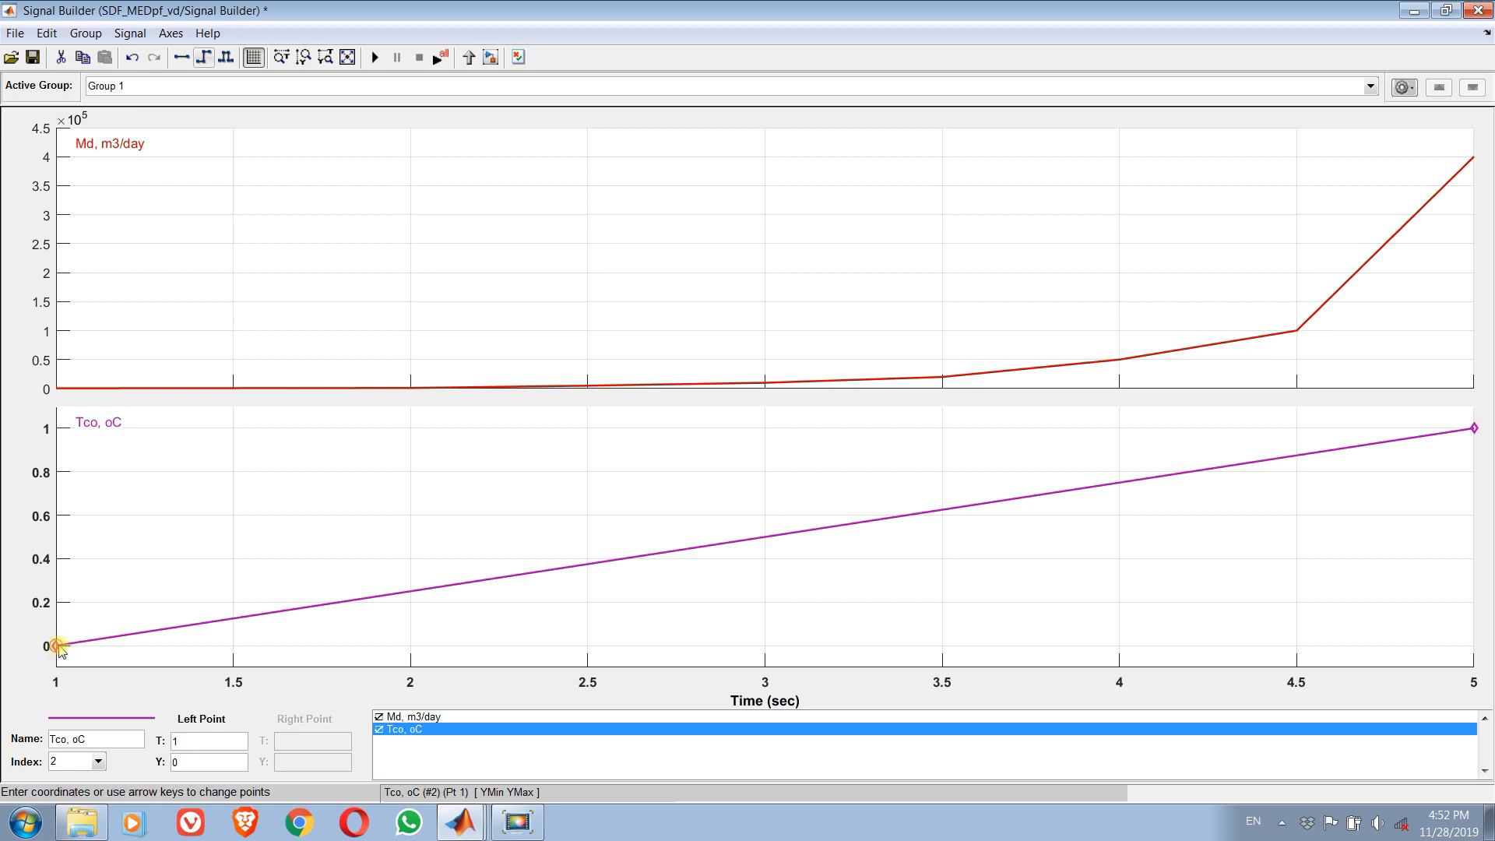
click(213, 761)
text(100)
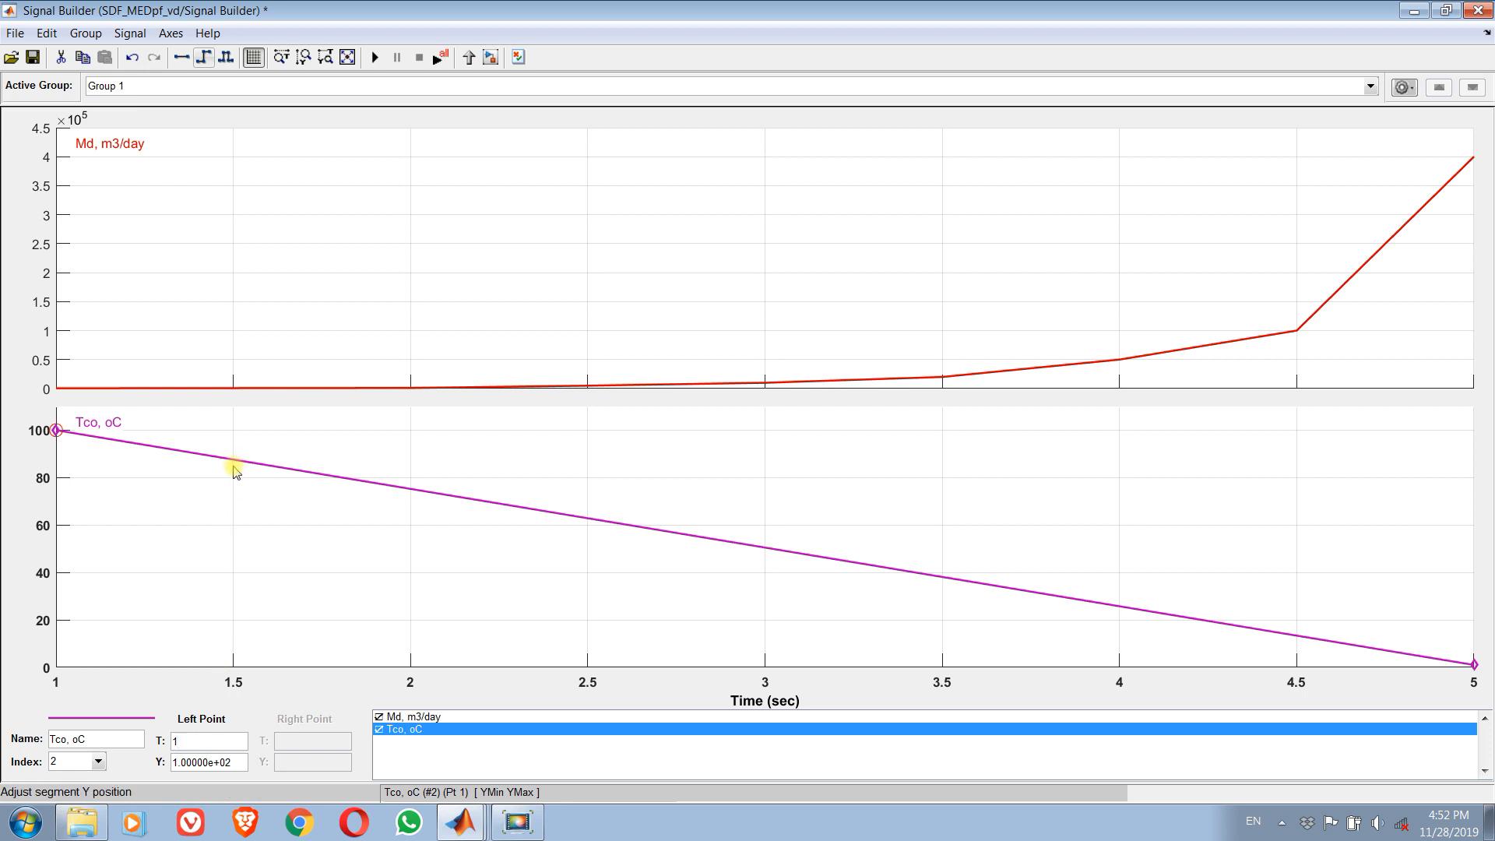
Add three points to the Tco signal line, at time 2, about 3 and about 4.
click(411, 489)
click(411, 489)
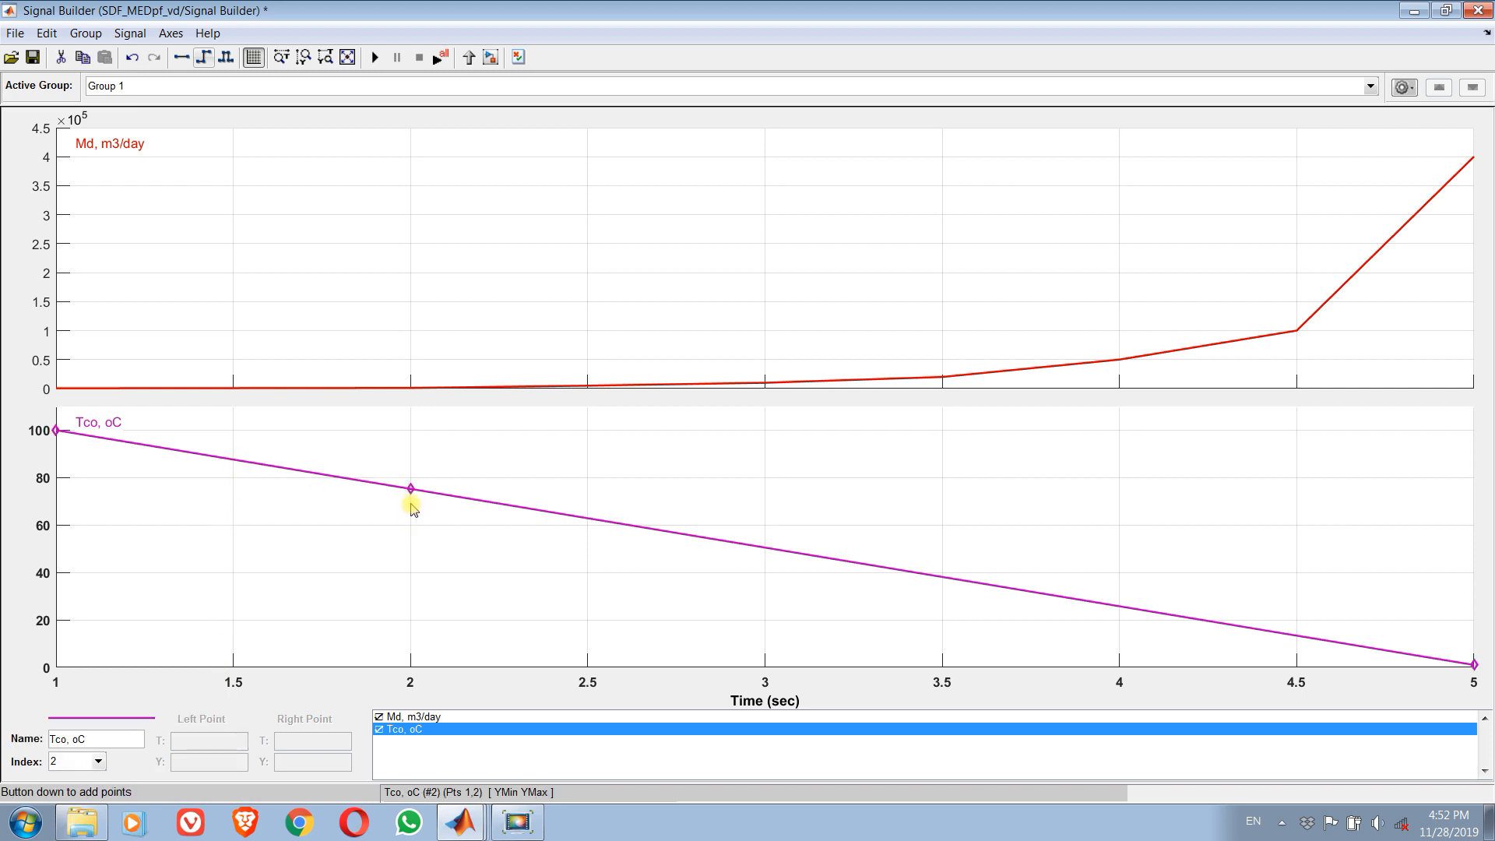
shift+click(764, 547)
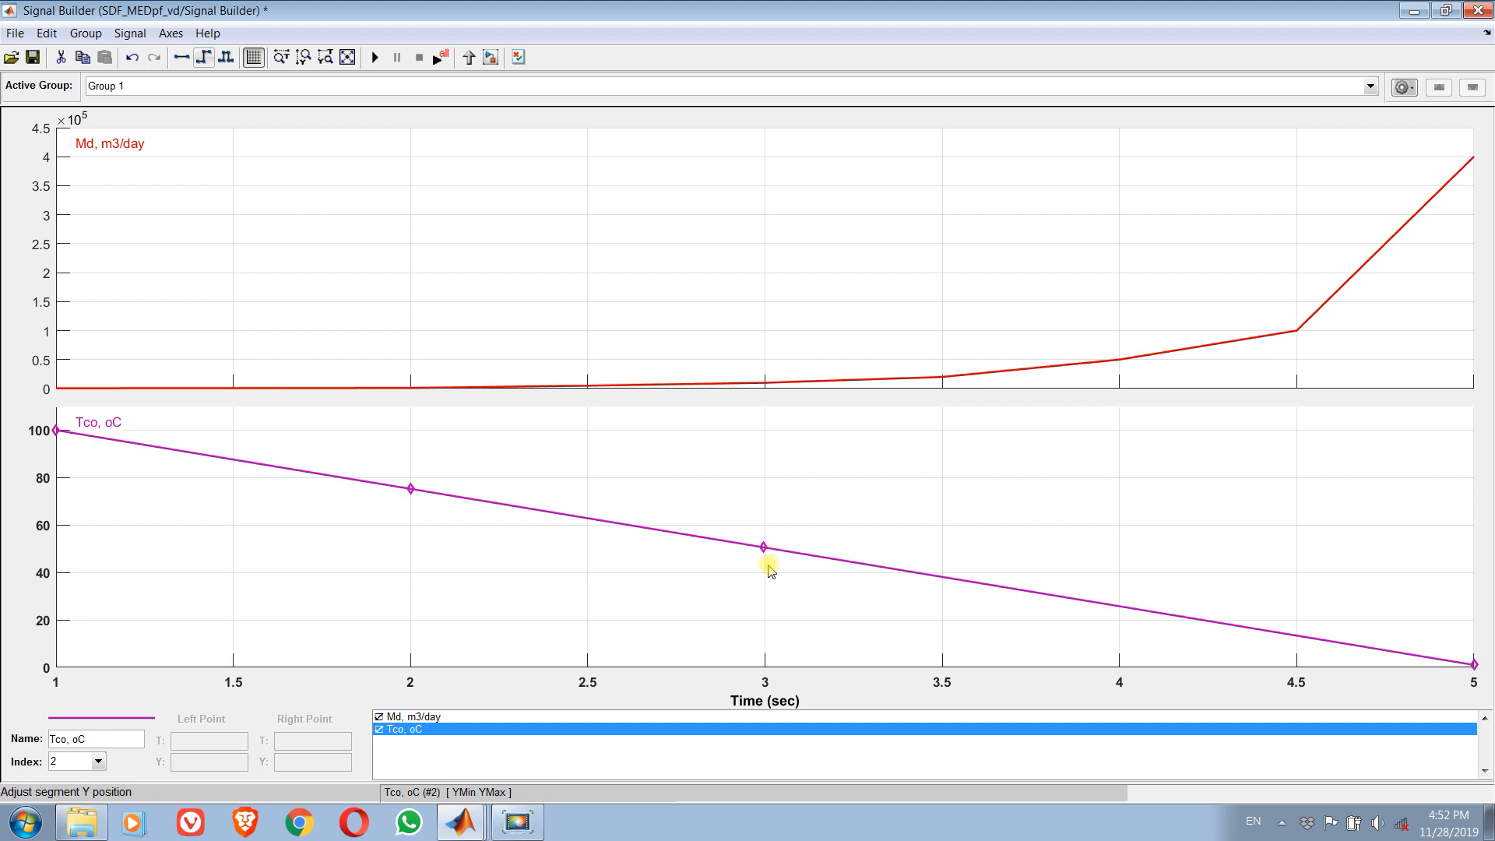
shift+click(1122, 607)
Set the value of the Tco point at time 2 to 110.
click(410, 489)
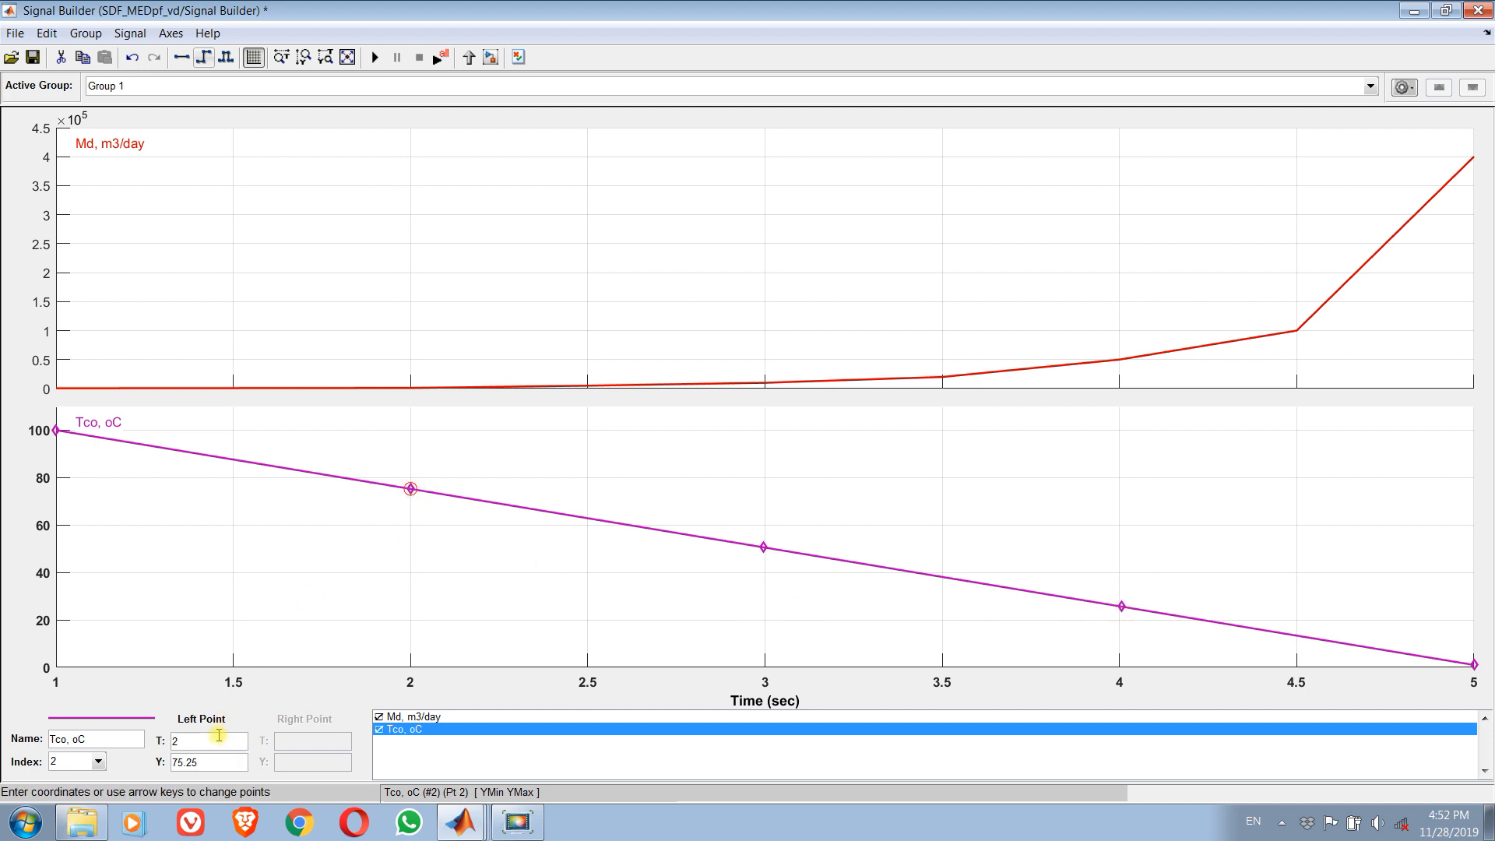
double_click(216, 762)
text(1.10)
key(Return)
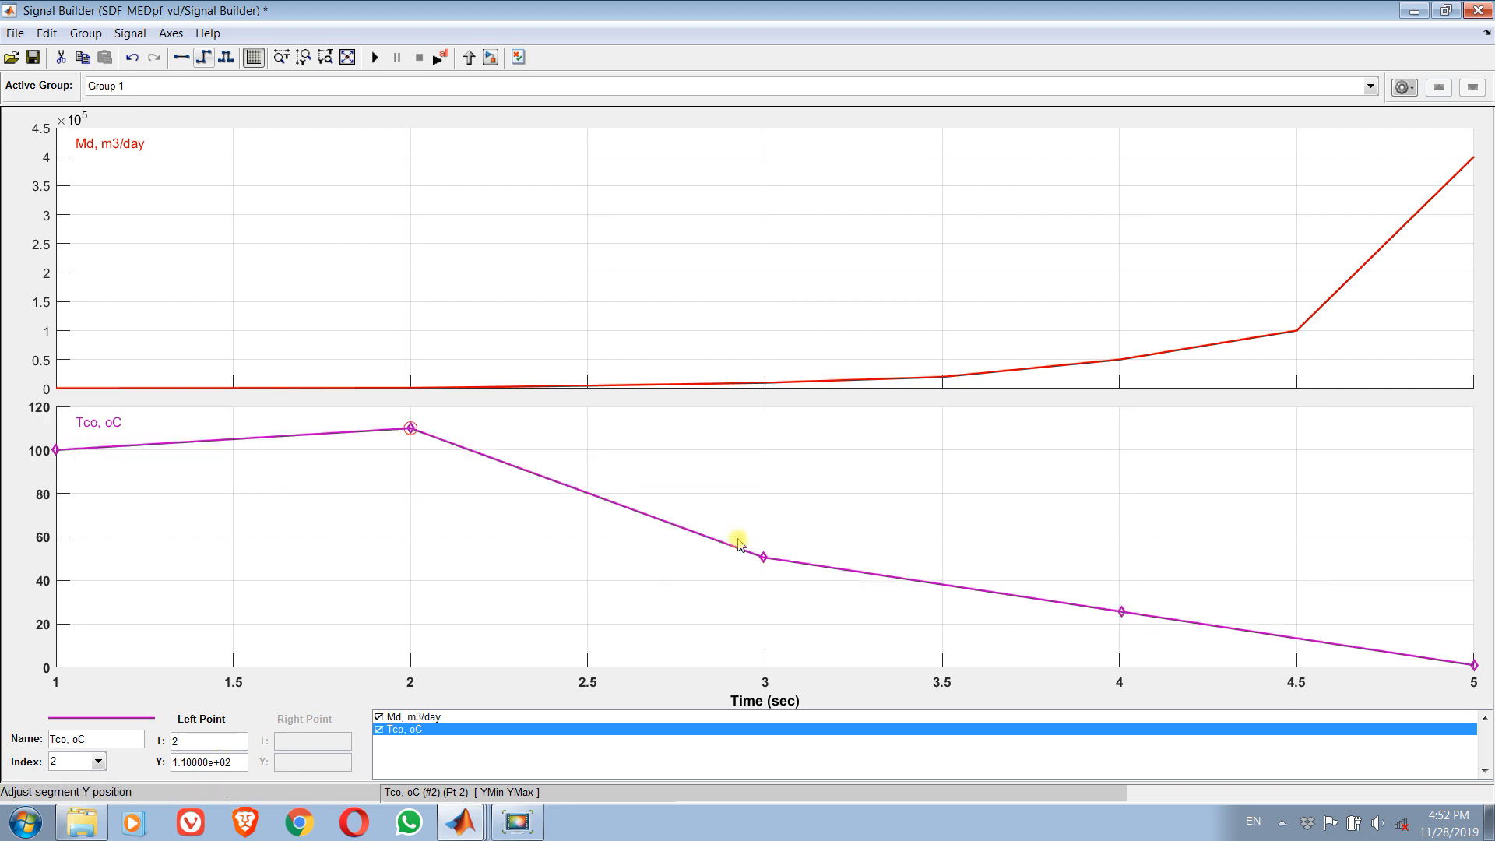
Set the Tco point near time 3 to exactly time 3 with value 120.
click(761, 556)
double_click(217, 747)
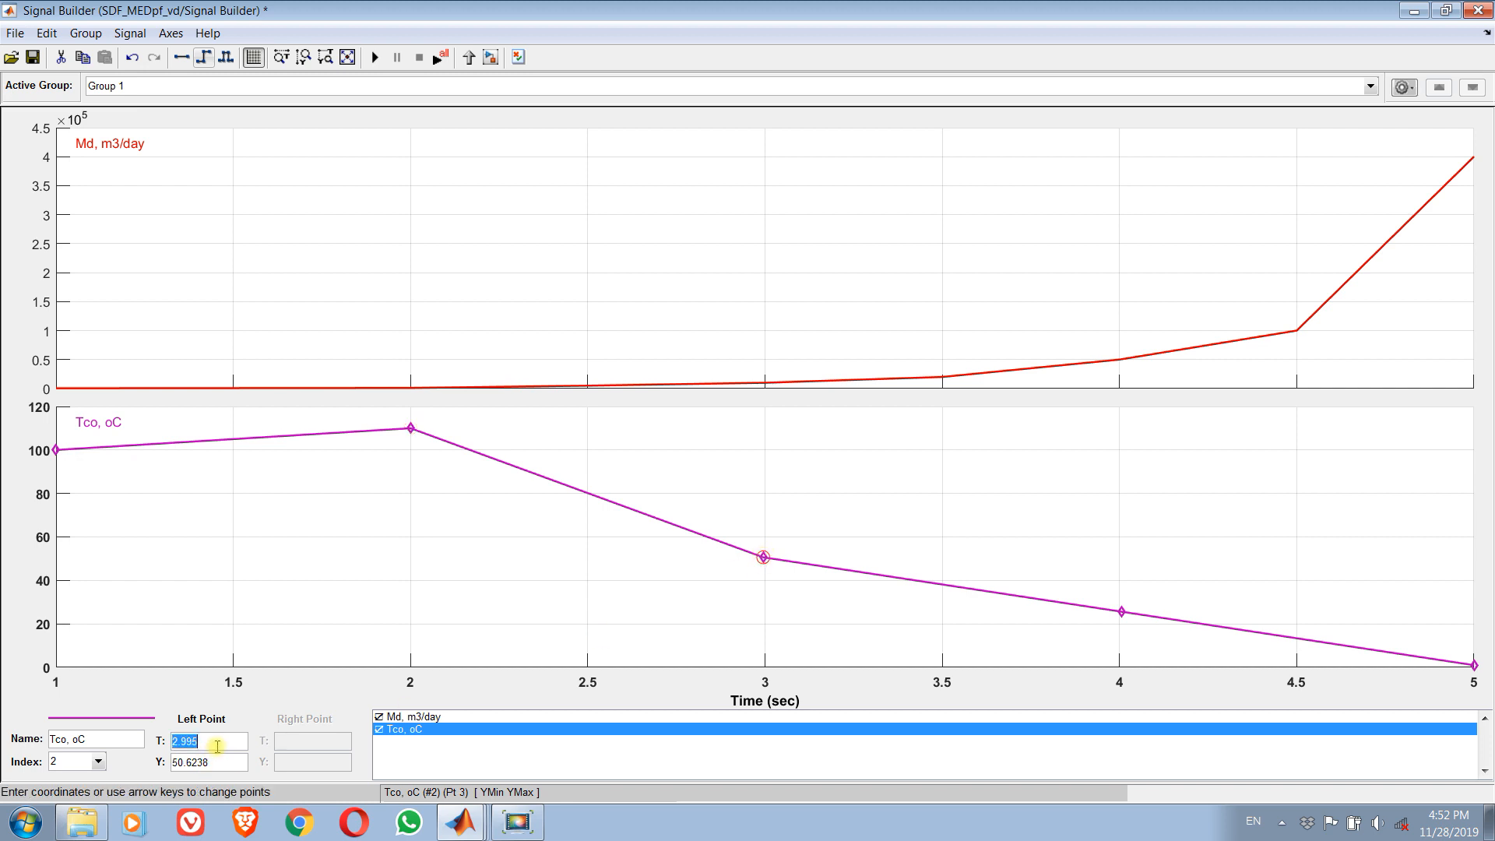
text(3)
key(Return)
double_click(215, 760)
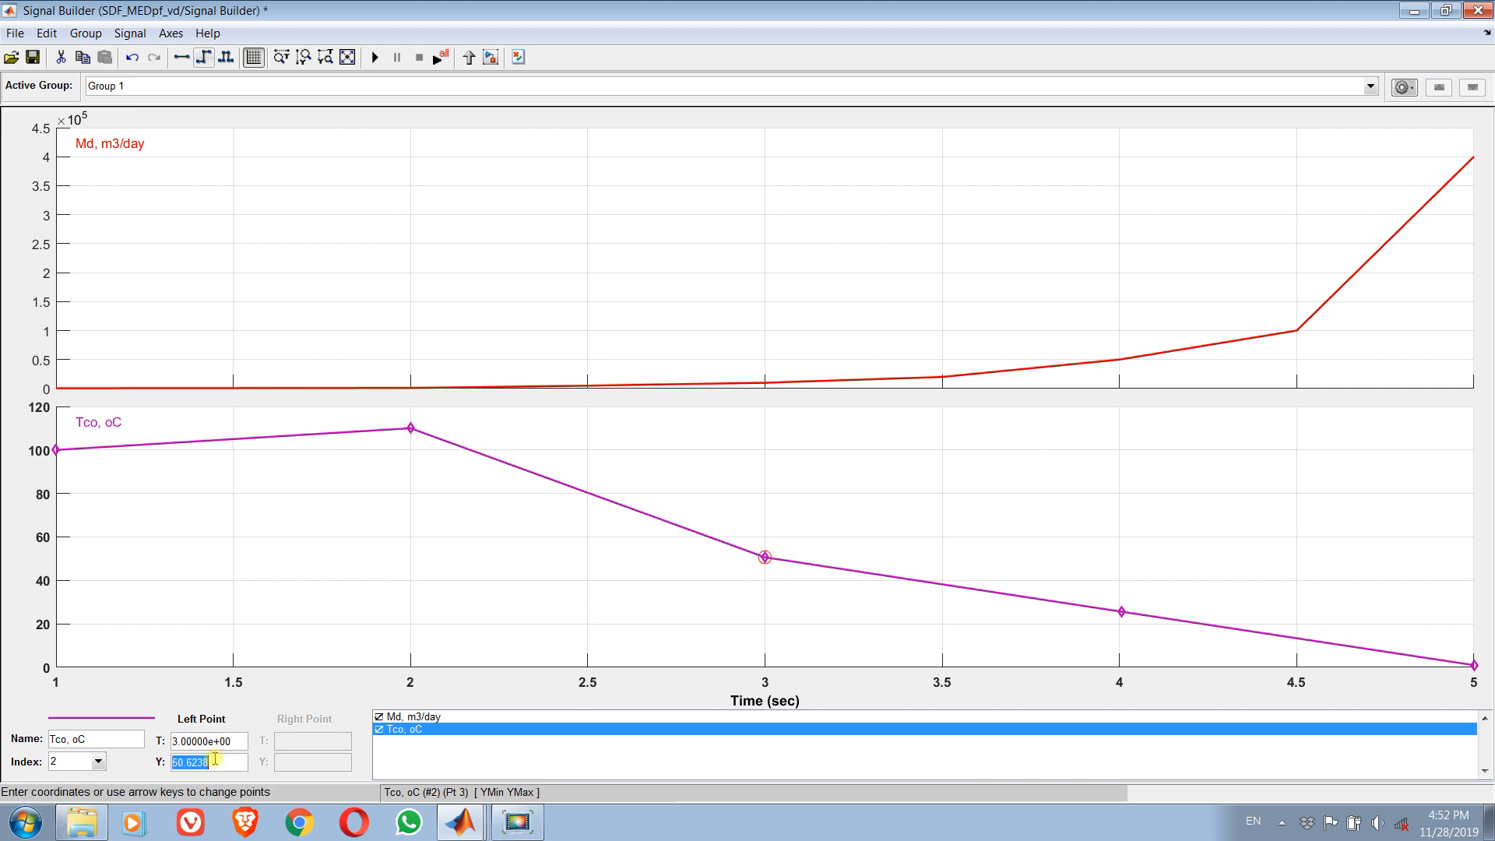
text(1.20)
key(Return)
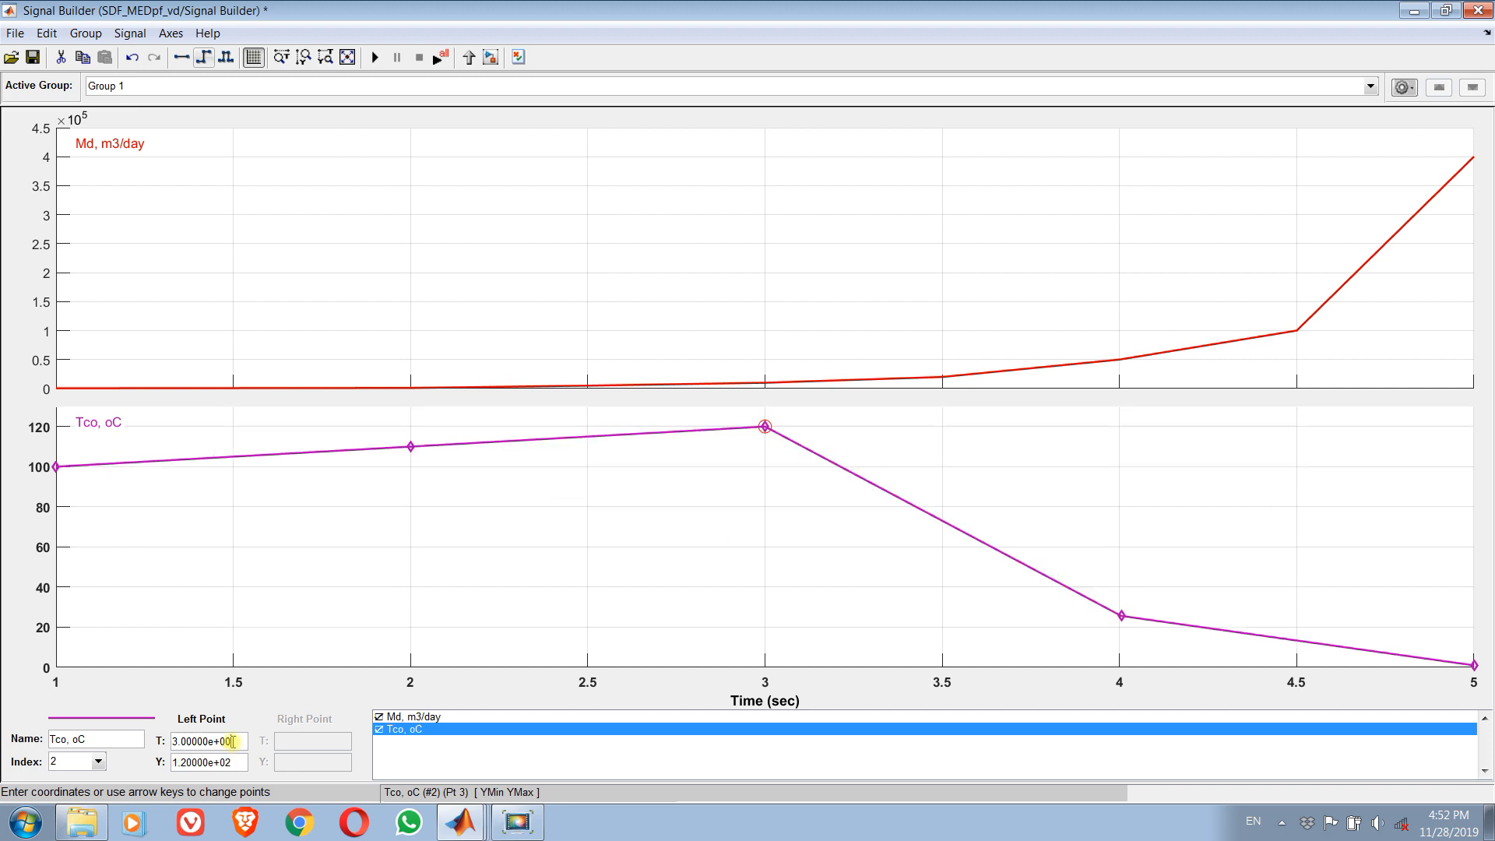
Set the Tco point near time 4 to time 4 with value 140, and the final point at time 5 to 160.
click(1121, 616)
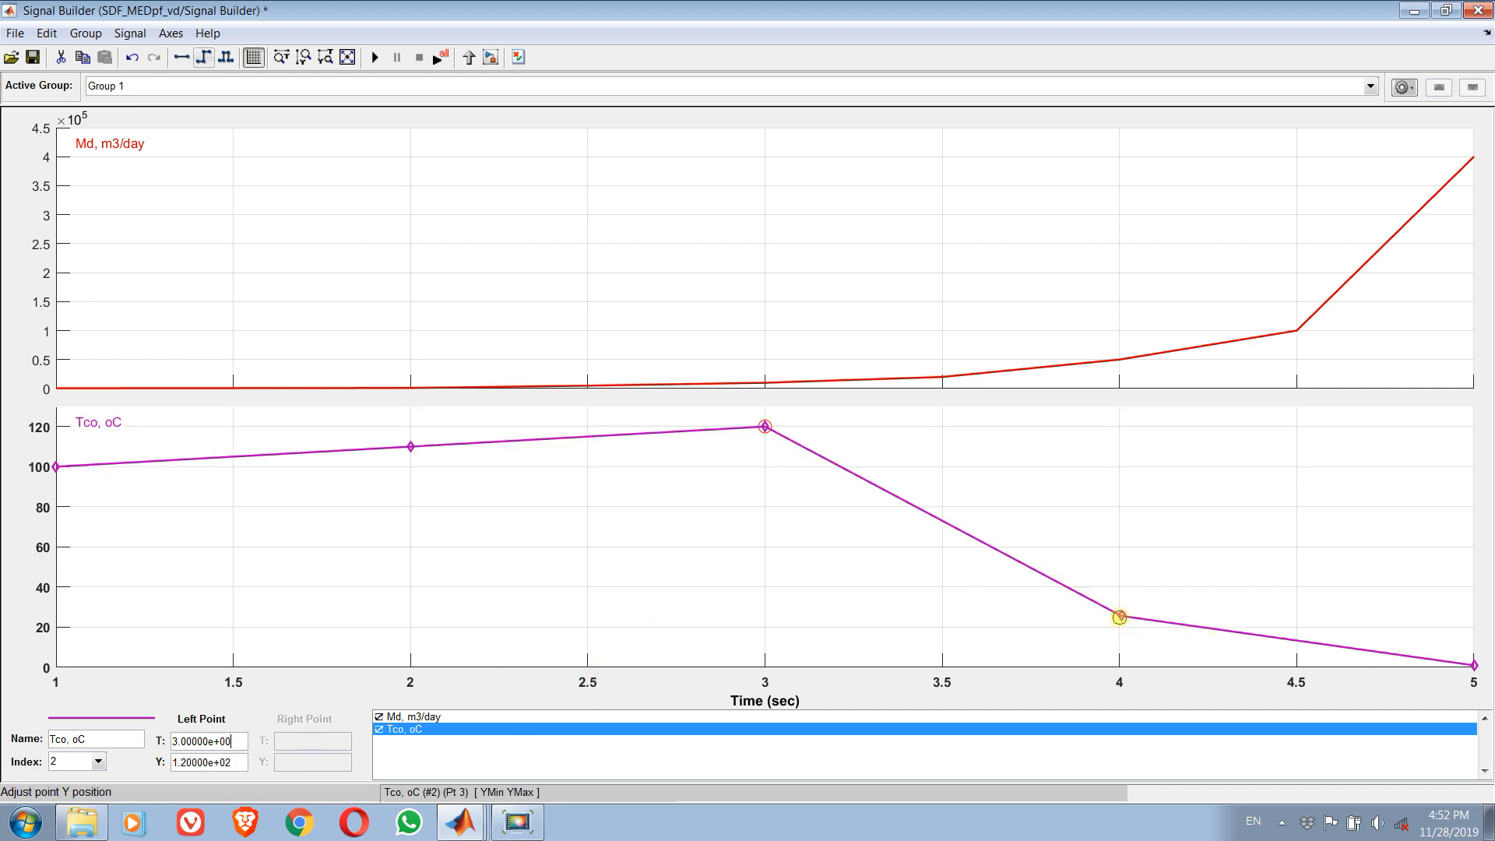
triple_click(225, 741)
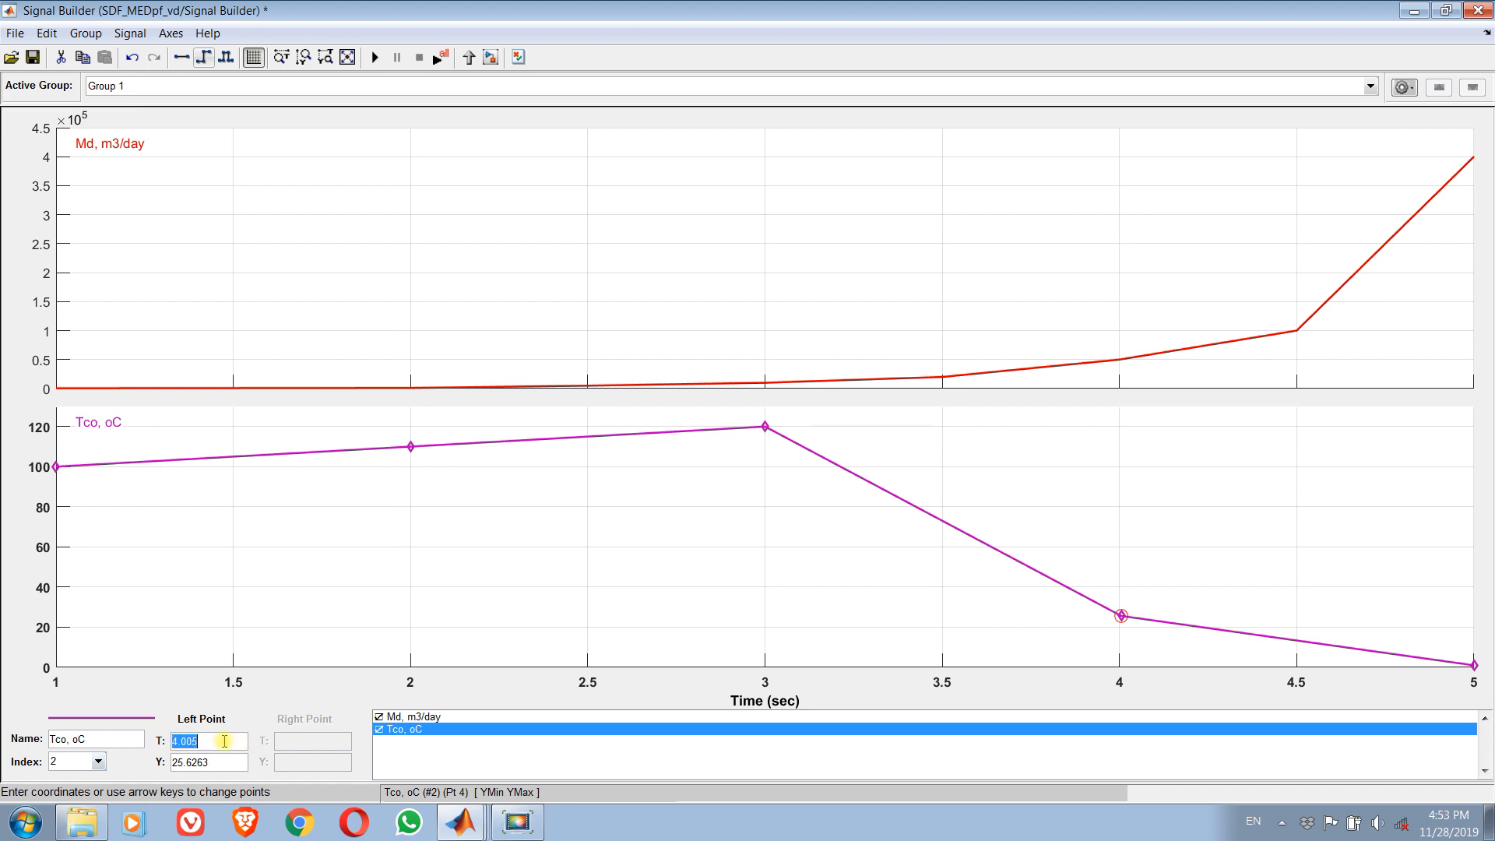
text(4)
triple_click(225, 763)
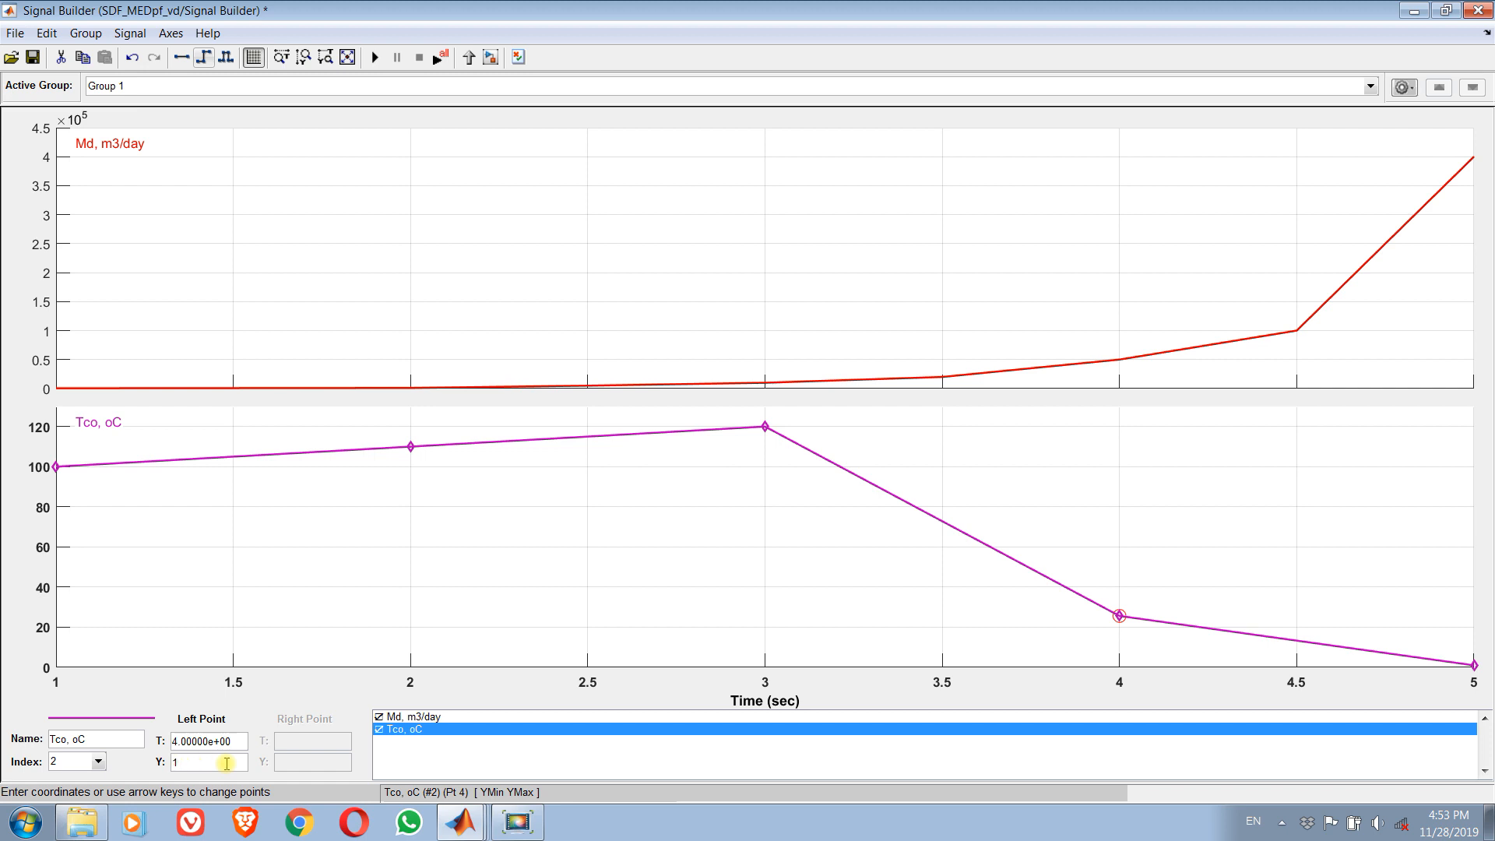
key(Return)
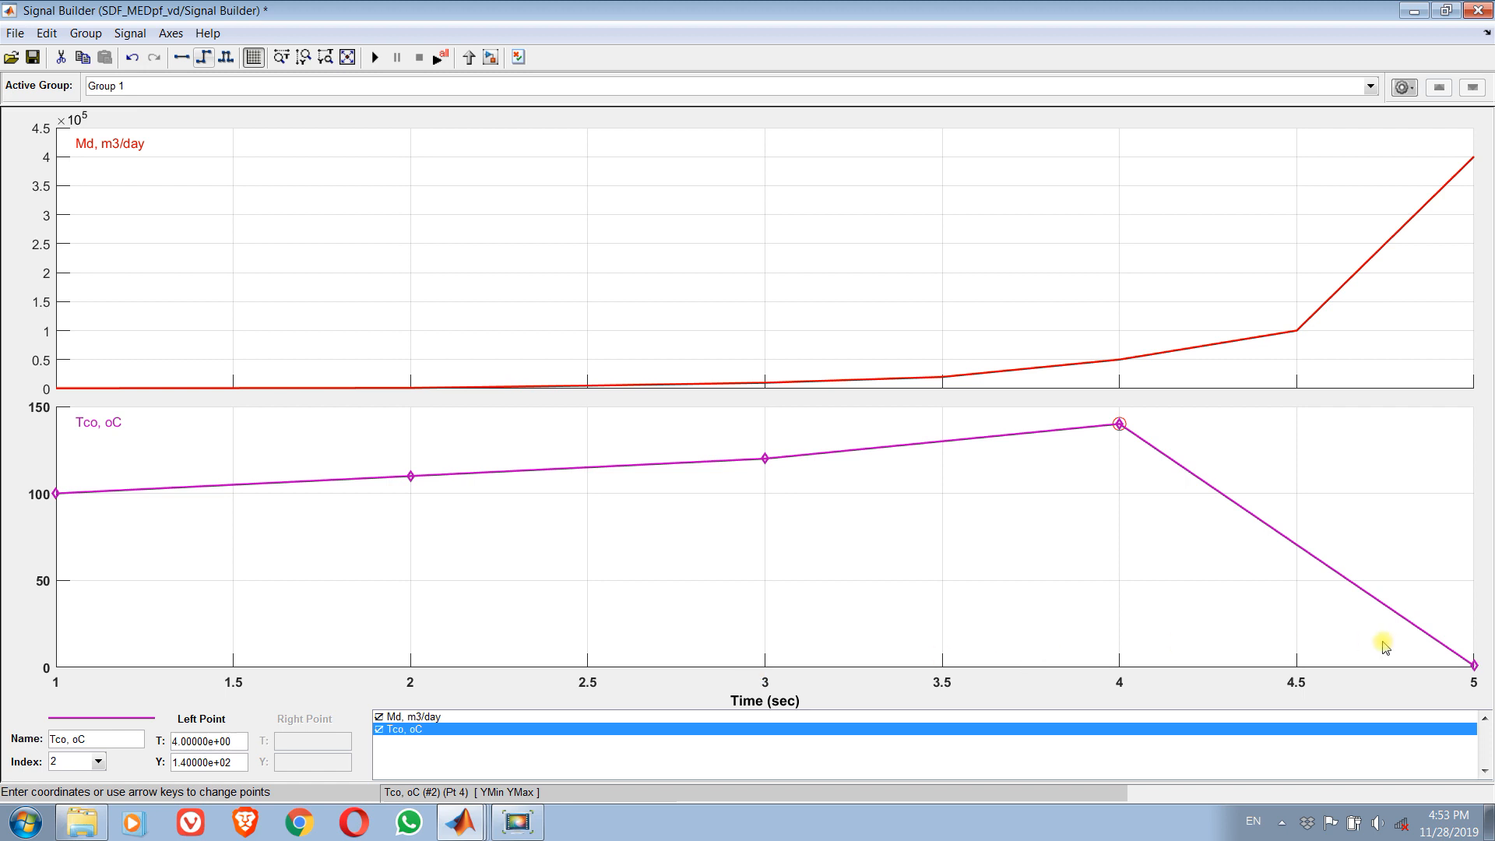
click(1475, 667)
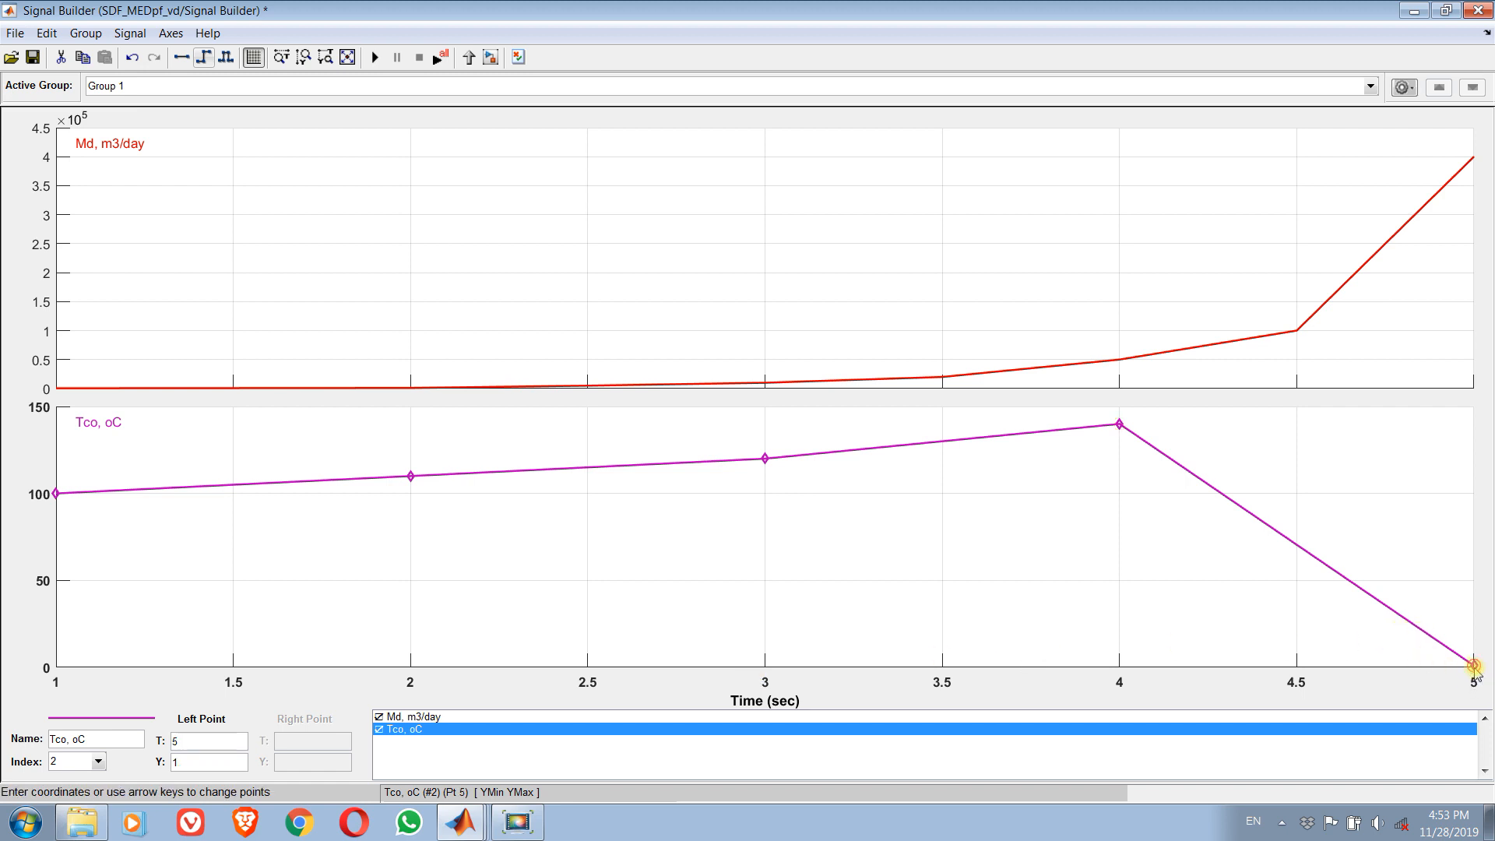
click(208, 742)
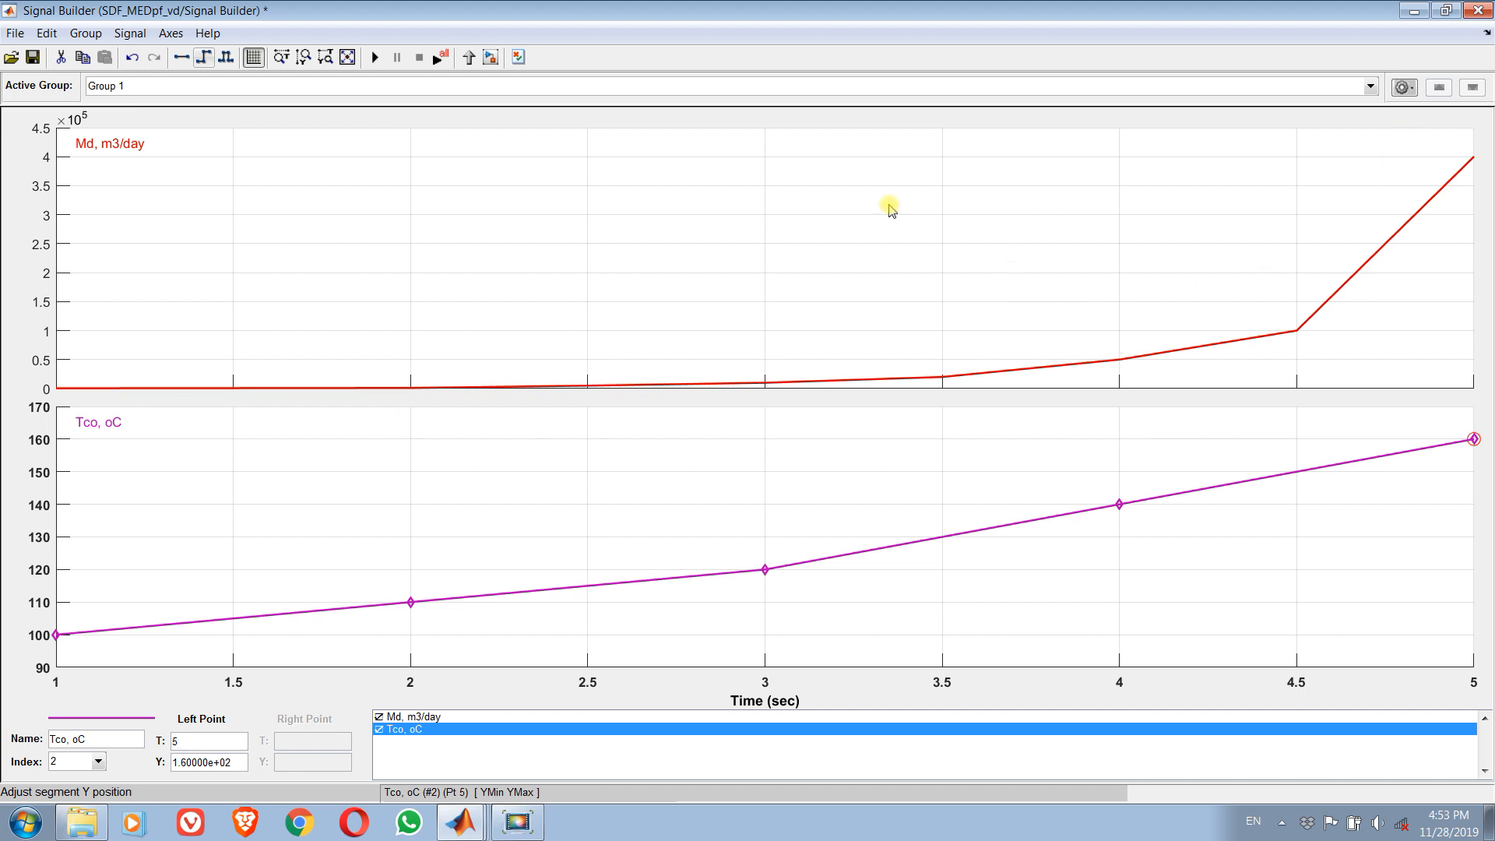
Save and close the signal editor, and connect the block's Md and Tco outputs to the plant's matching Md and Tco inputs.
click(32, 58)
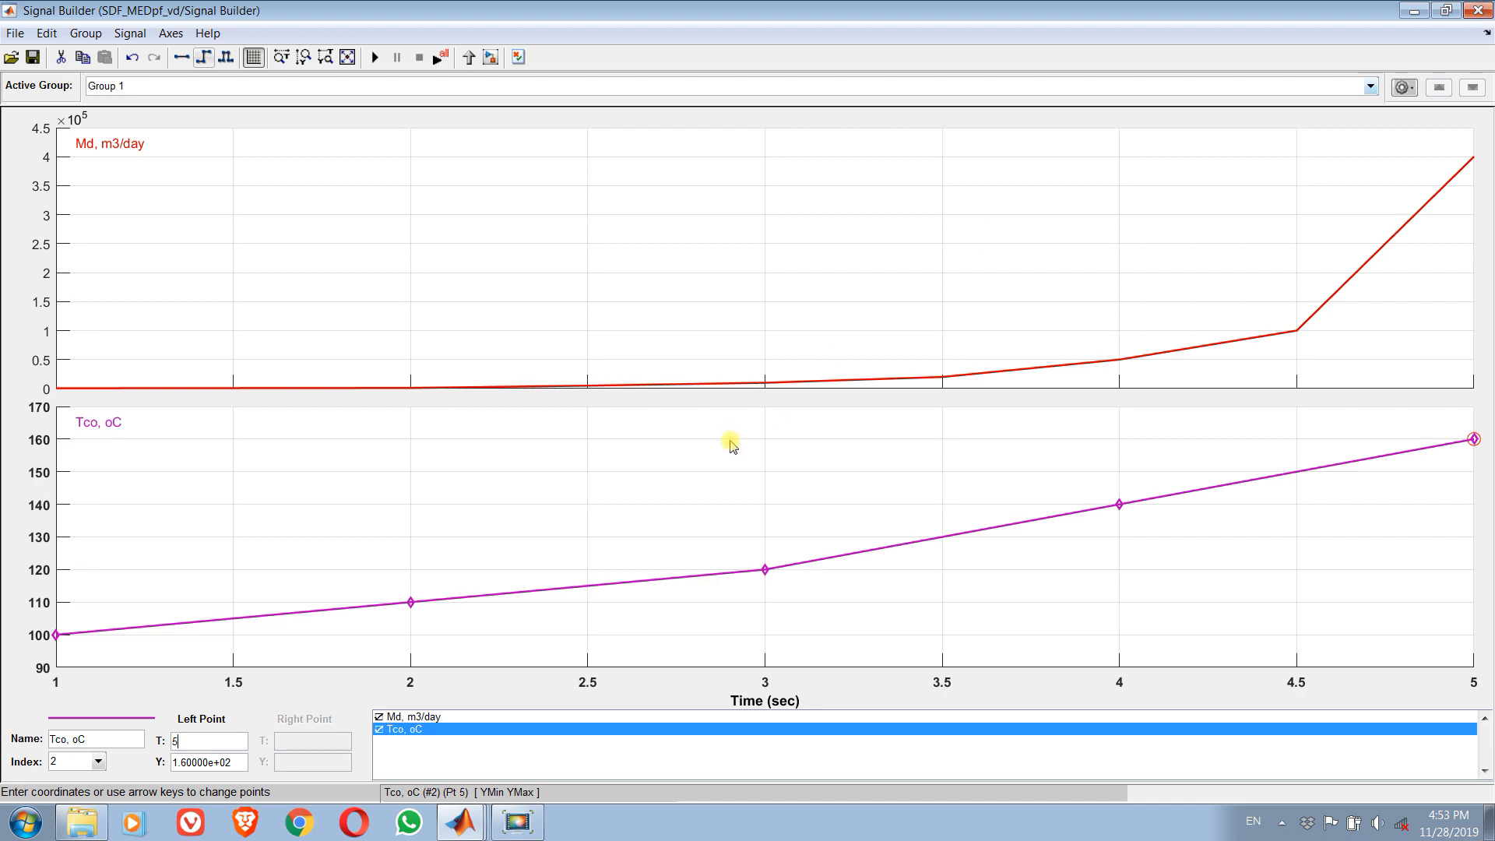
click(1482, 13)
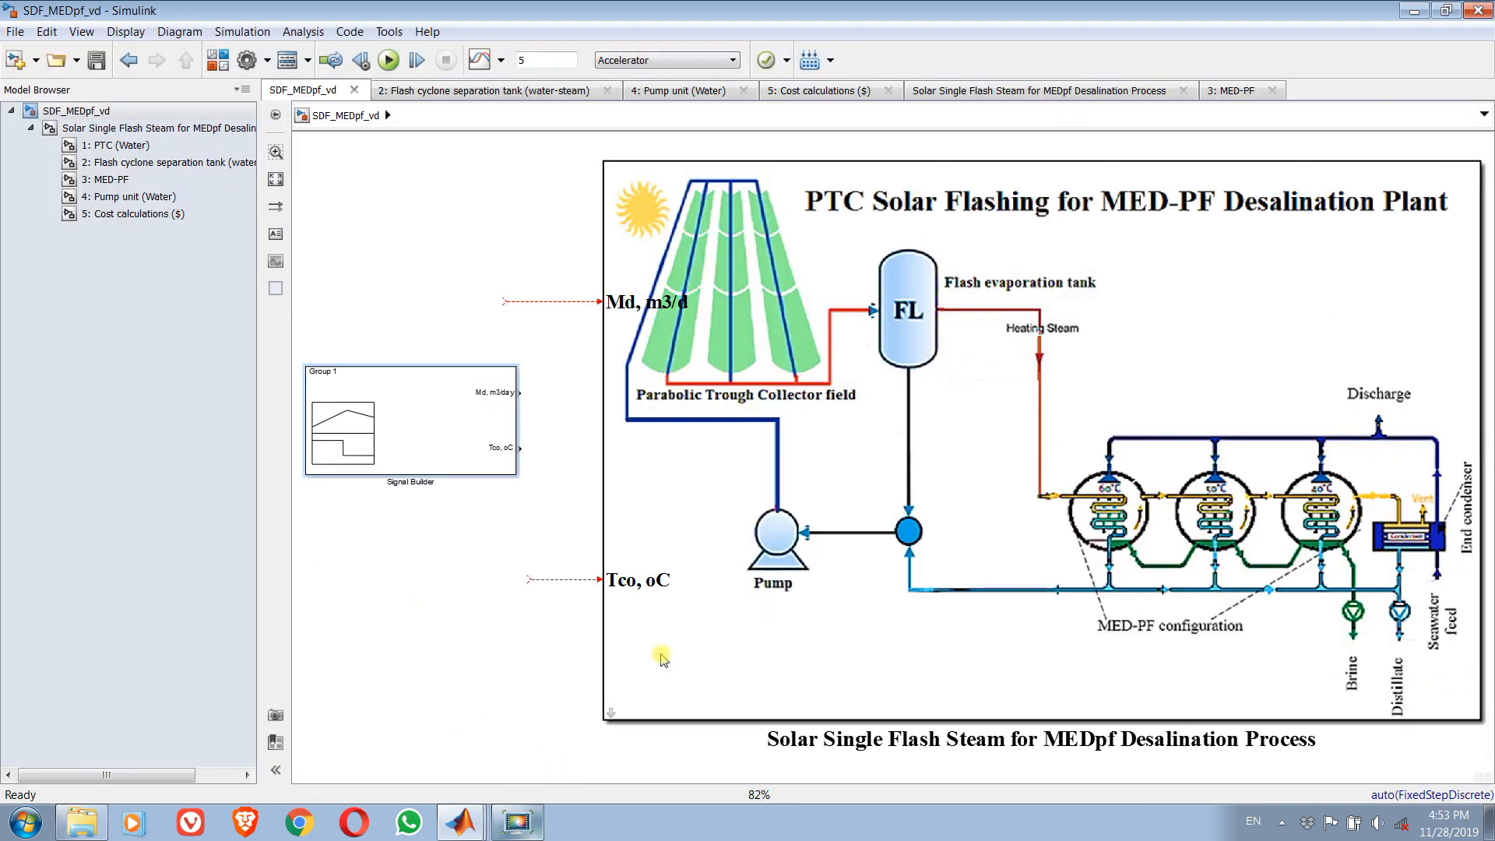
drag(520, 392, 507, 305)
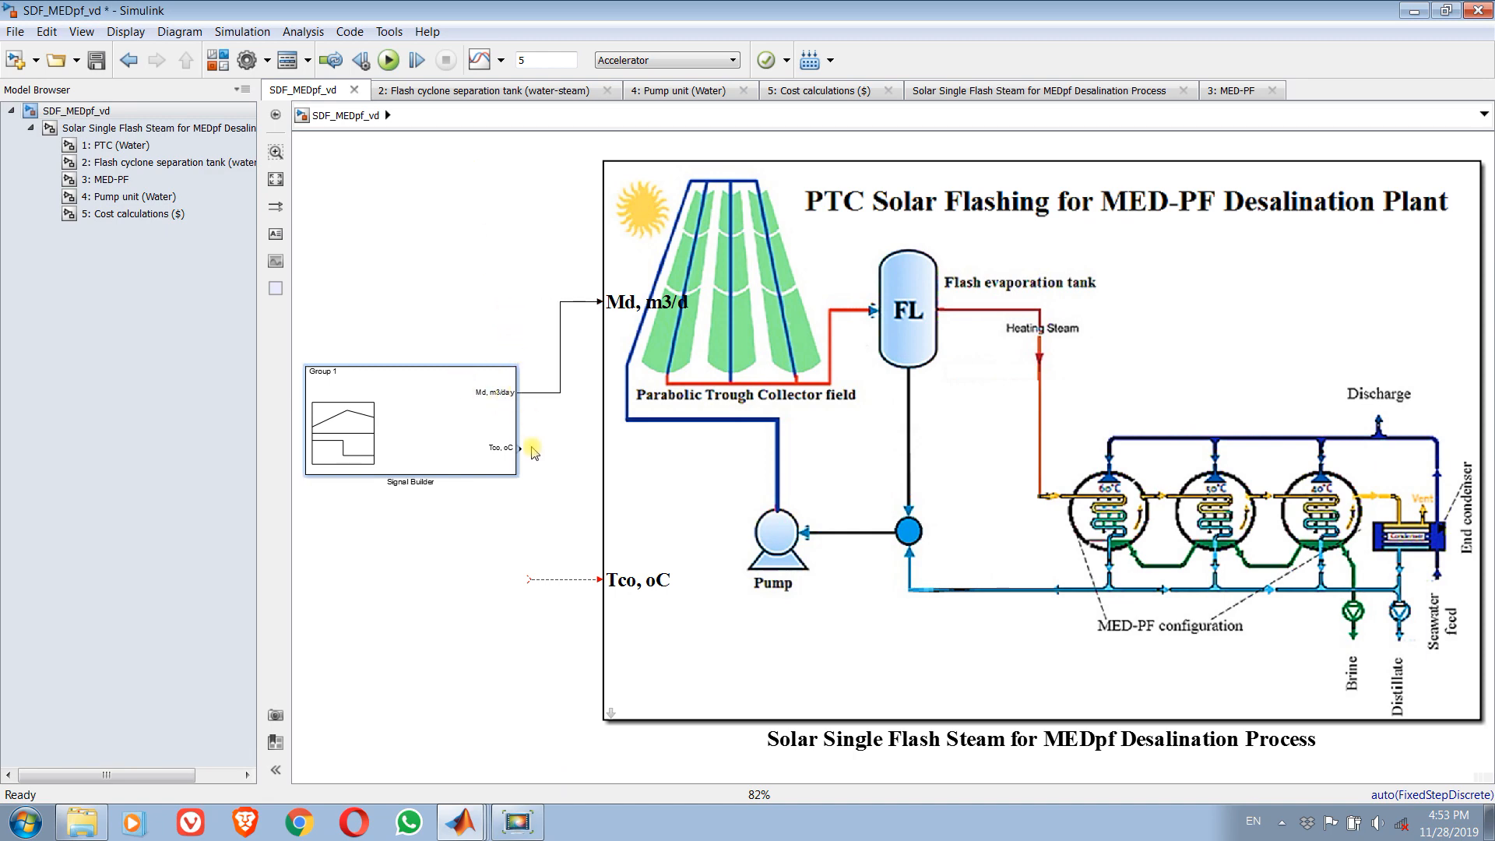
drag(519, 447, 528, 581)
Rename the Signal Builder block as "Operating conditions".
double_click(413, 483)
text(Ope)
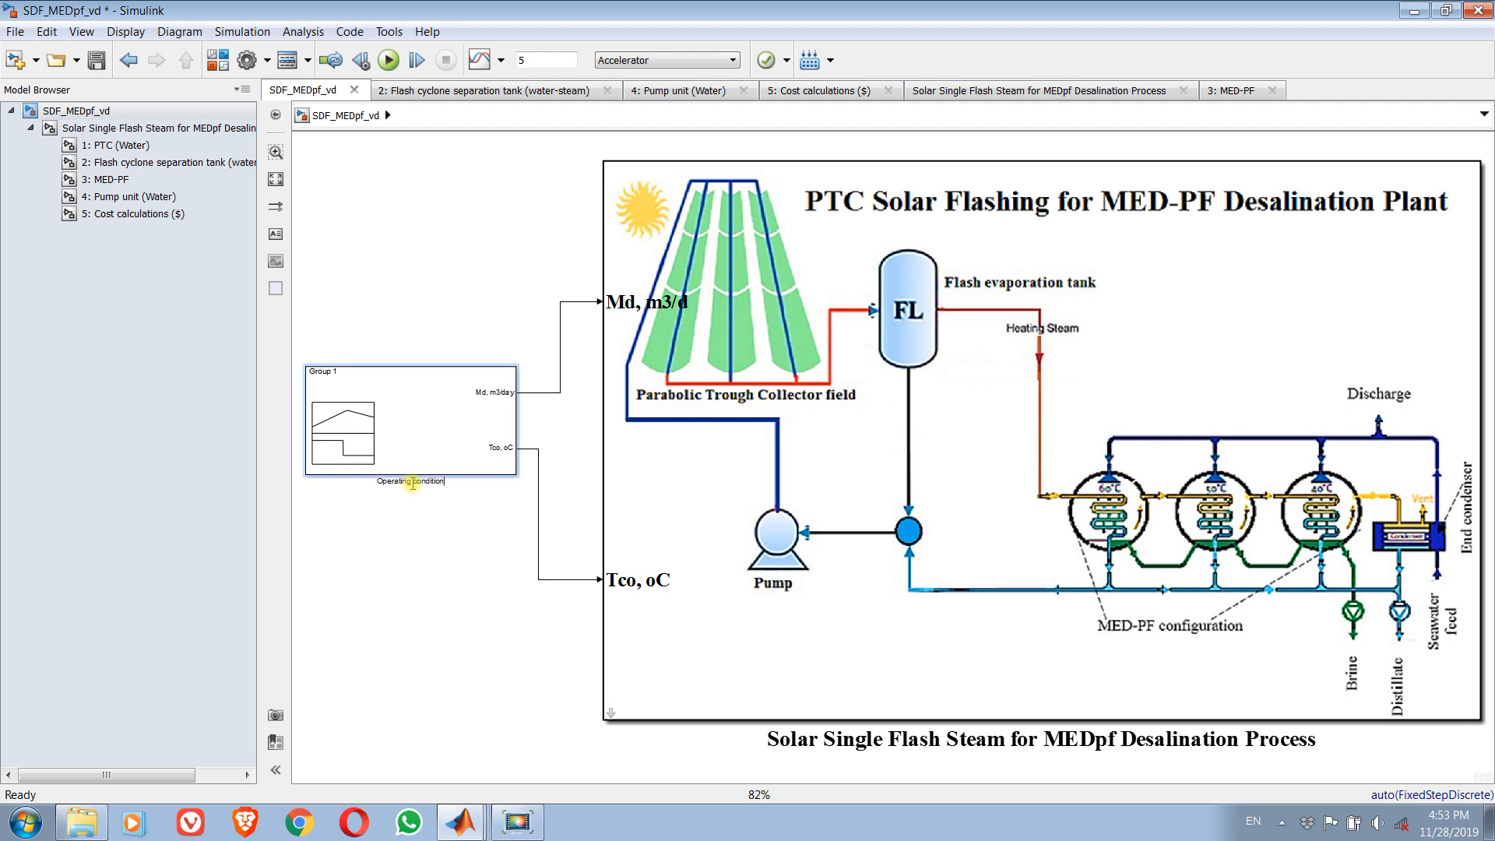
click(466, 528)
Change the Operating conditions block's font to bold, size 20.
click(456, 394)
mouse_move(685, 265)
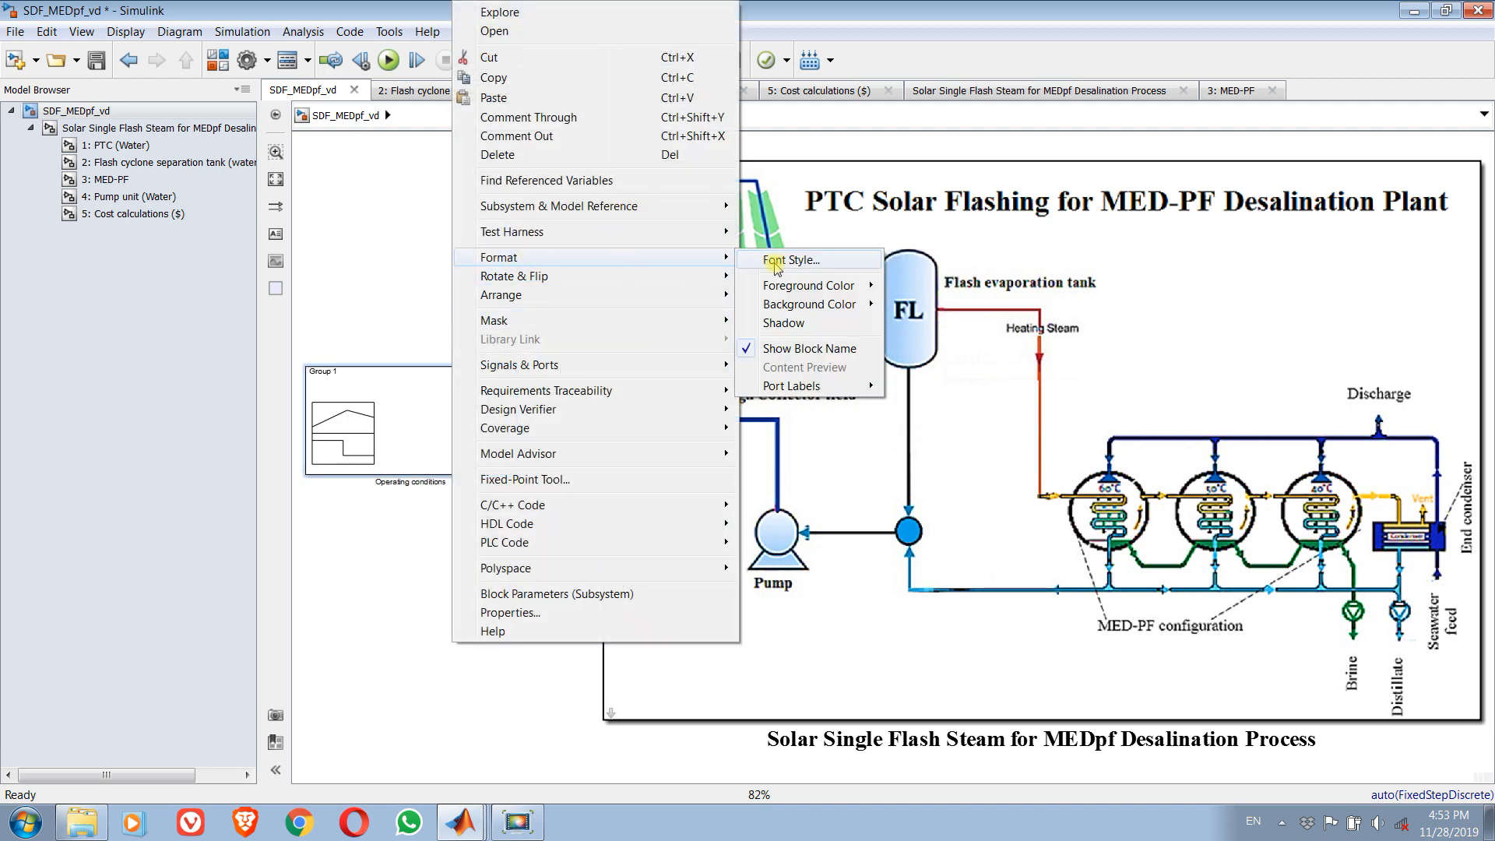
click(779, 262)
click(922, 405)
click(874, 394)
click(922, 405)
click(922, 404)
click(922, 403)
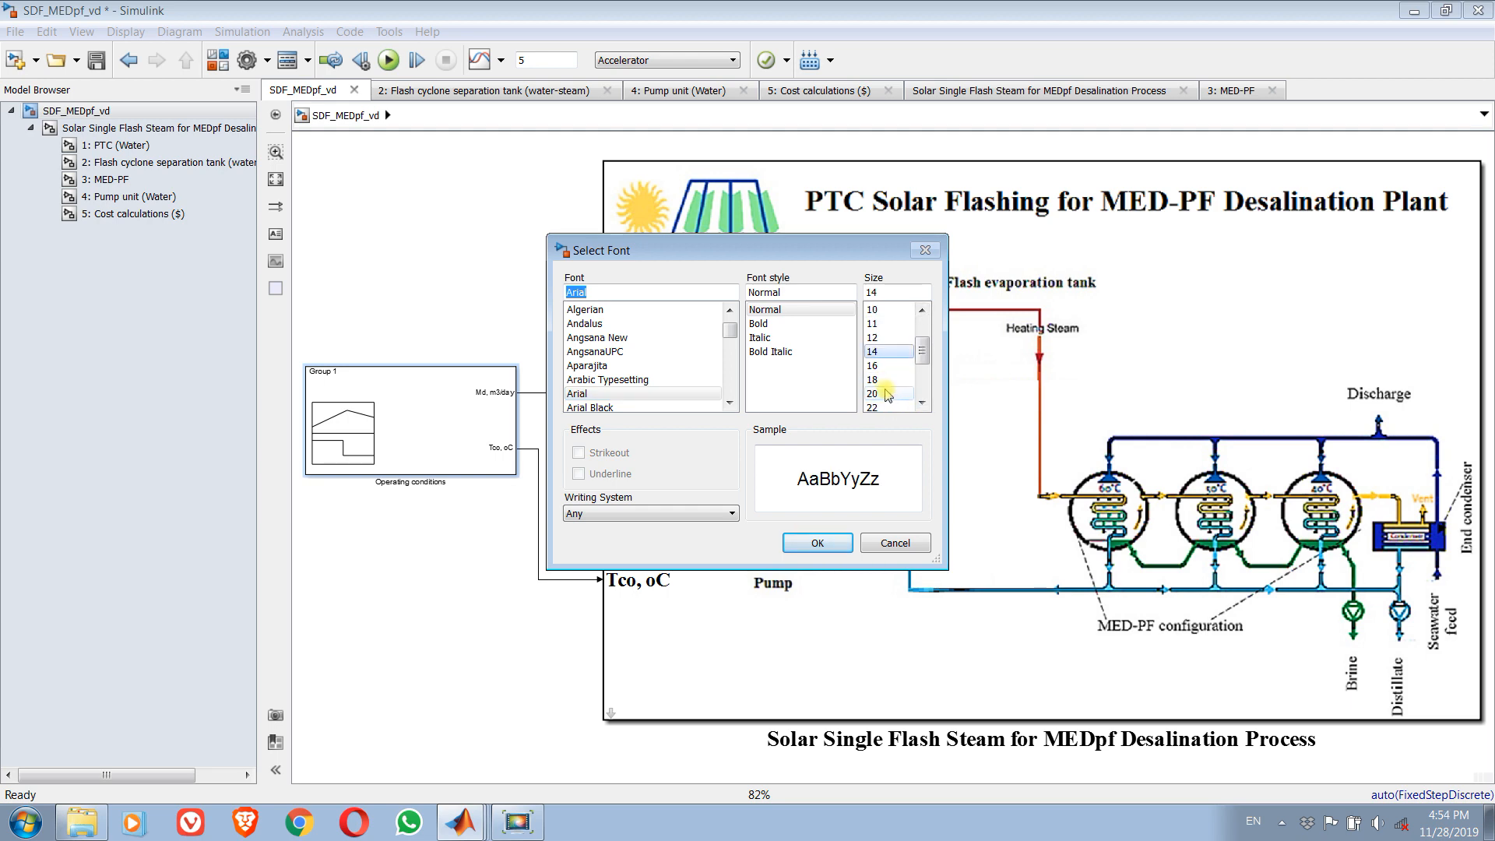
click(874, 393)
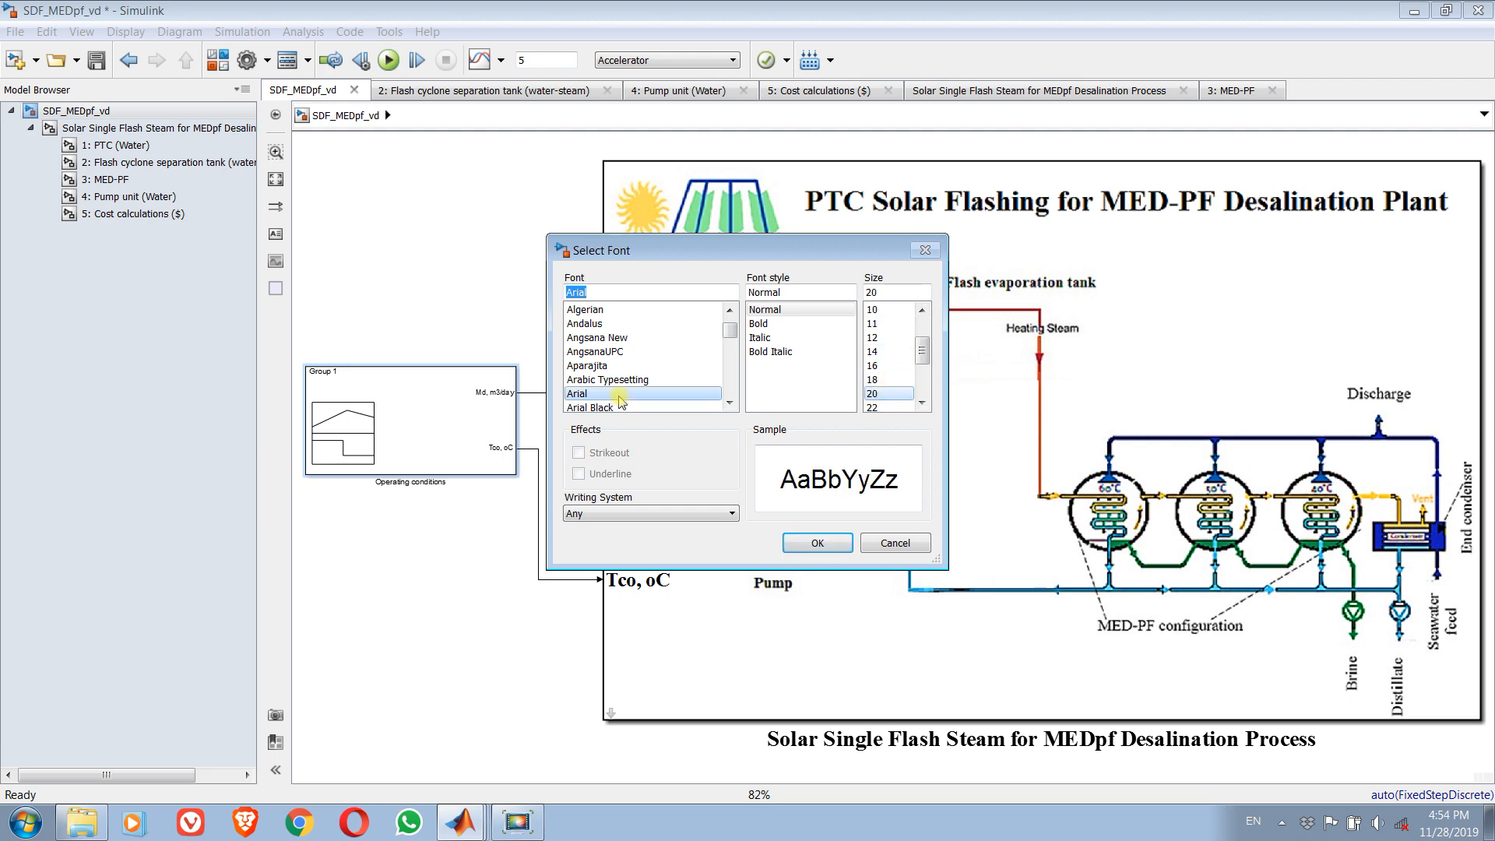
click(769, 324)
click(818, 543)
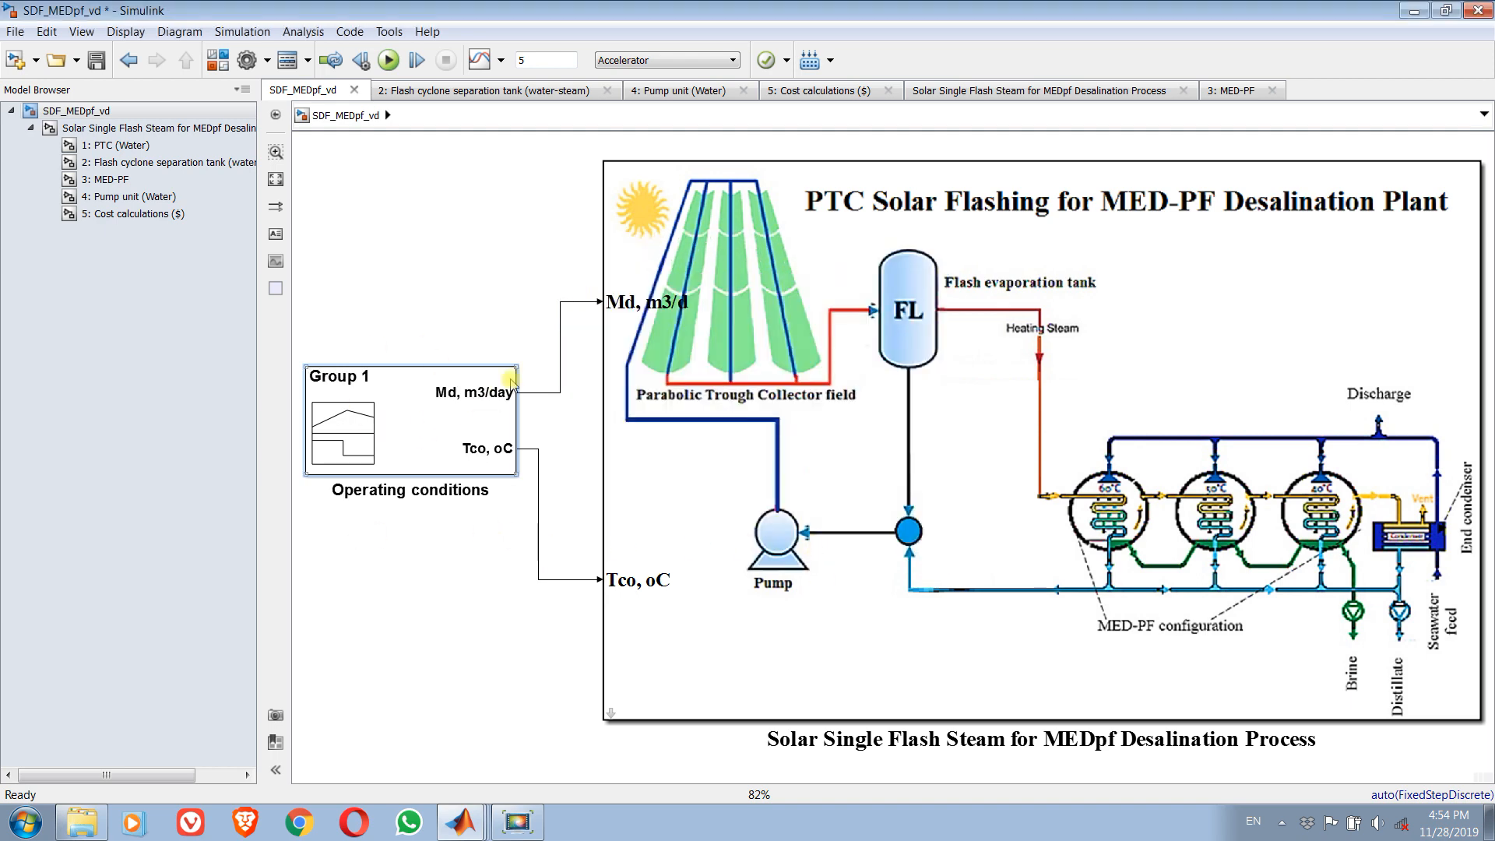
In the 3: MED-PF subsystem, detach the Tb brine boiling temperature constant from the med_pf Tb input line and place it beside the line.
click(122, 128)
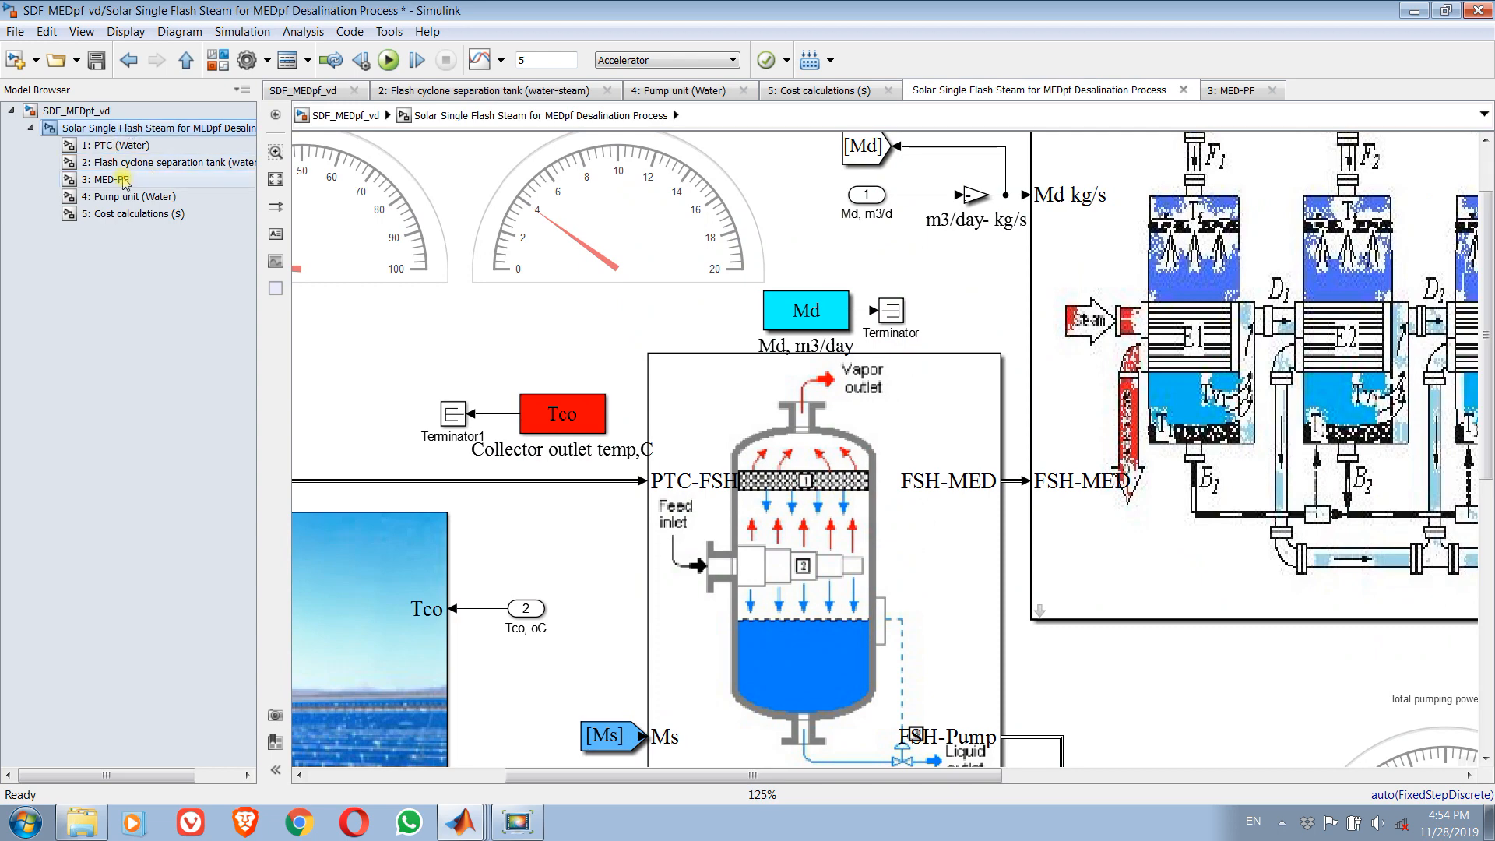
click(510, 163)
click(123, 181)
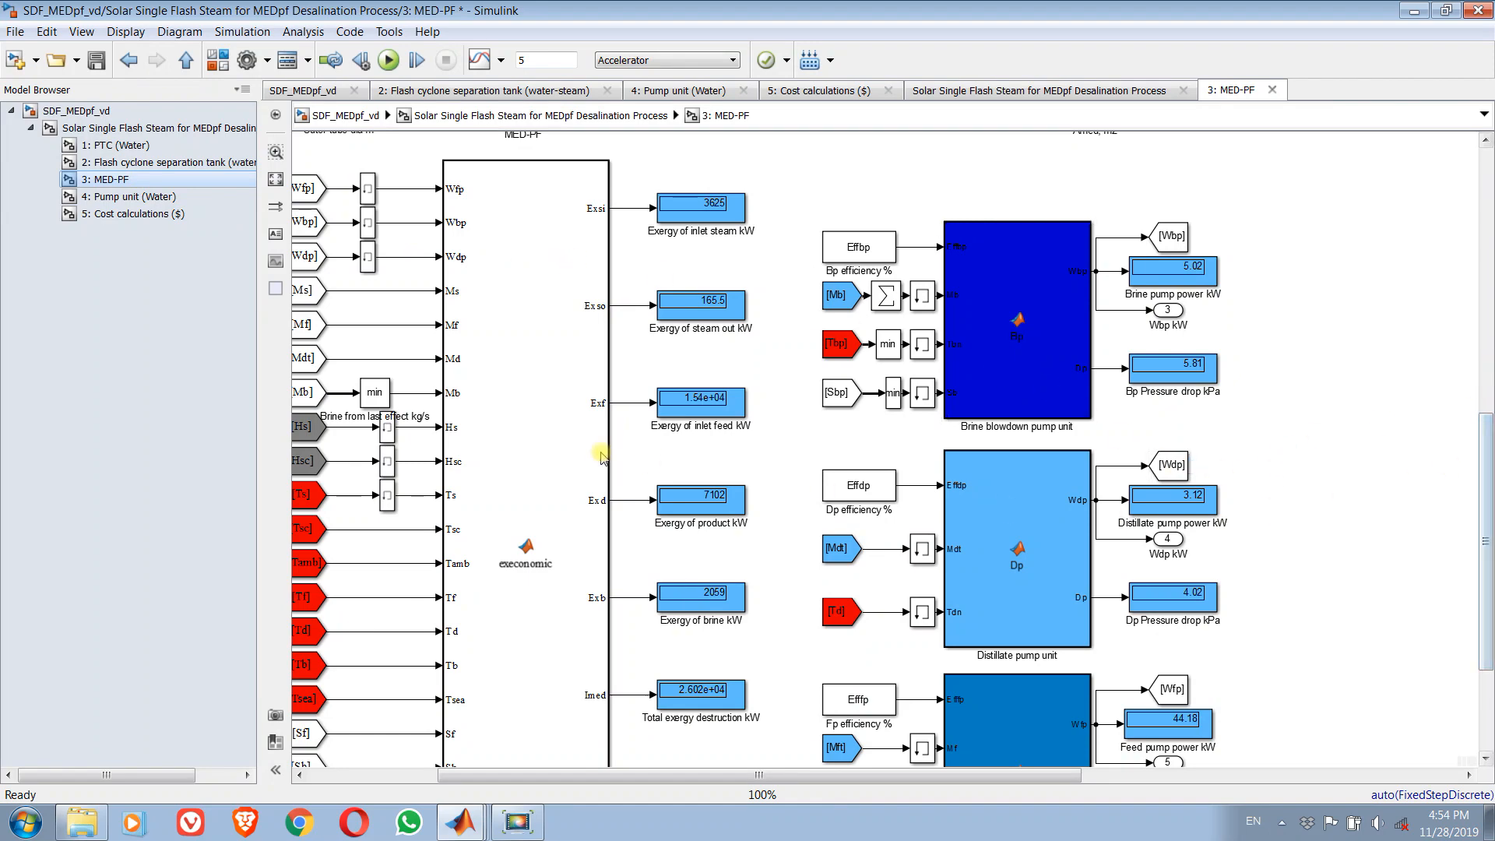
click(276, 179)
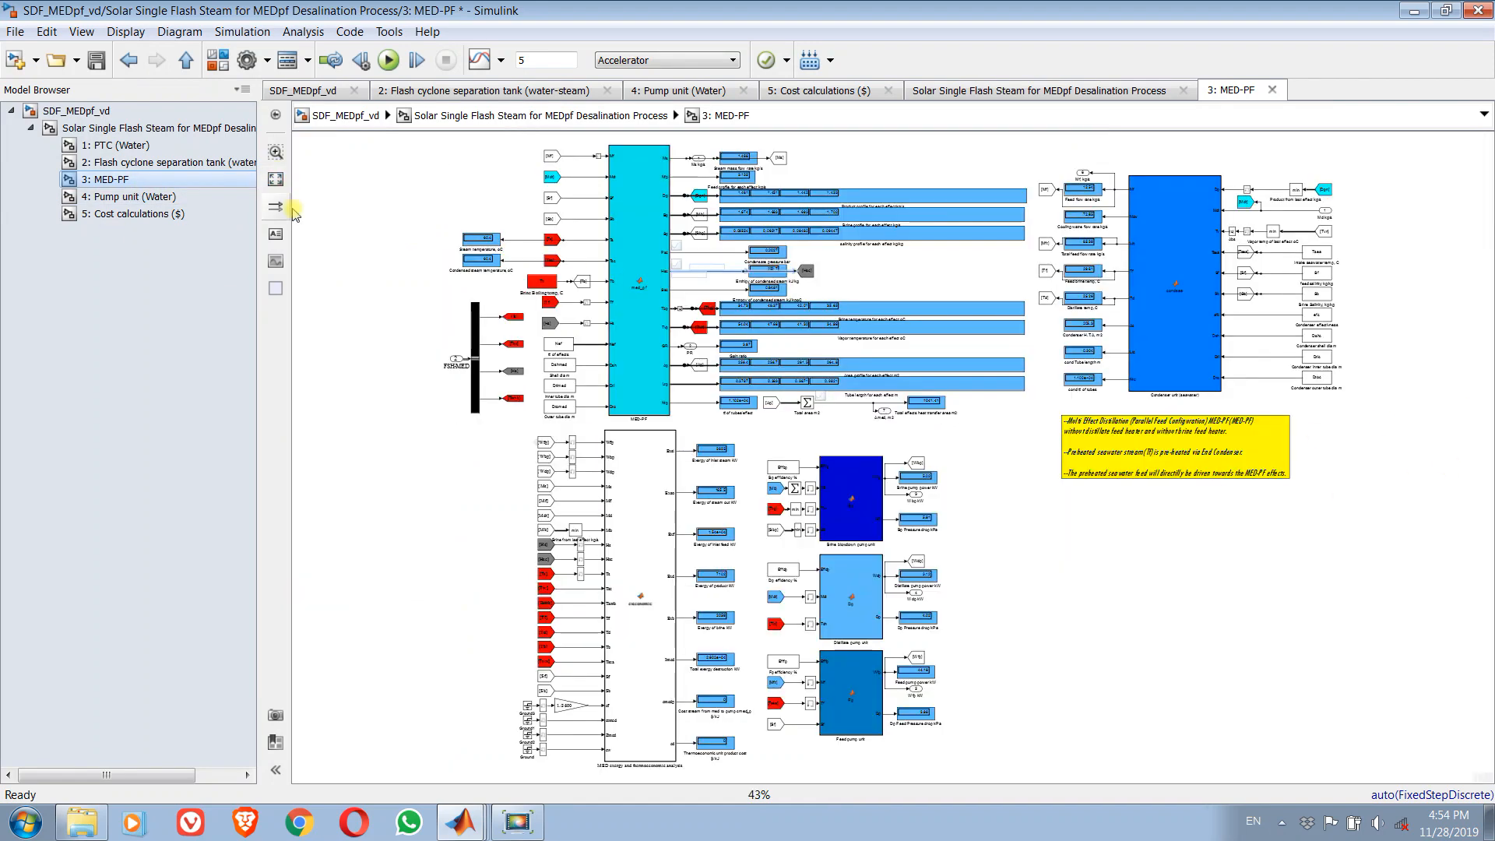
scroll(700, 287, up, 5)
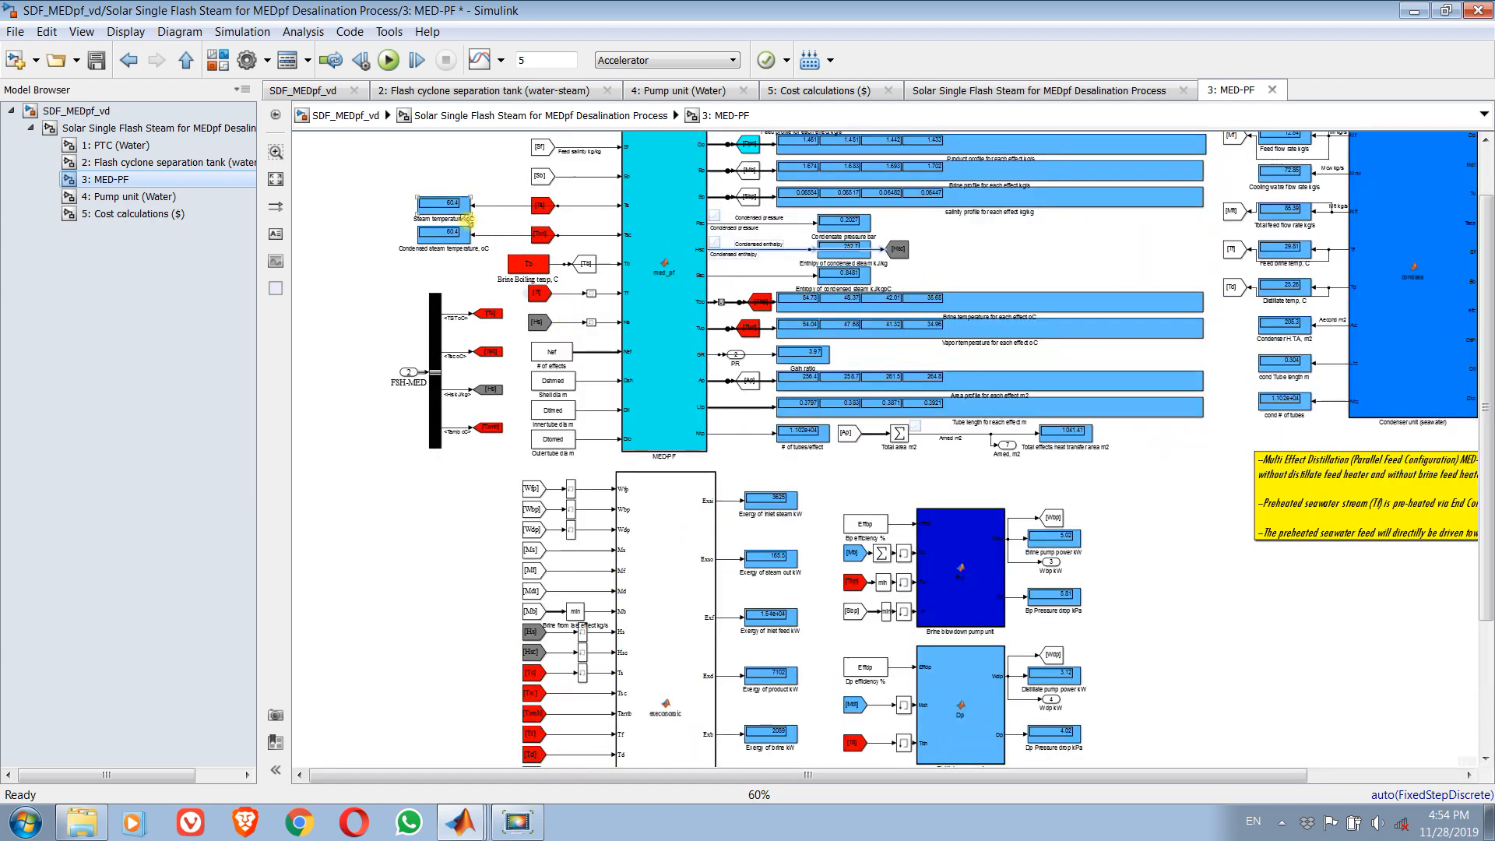
scroll(662, 346, up, 2)
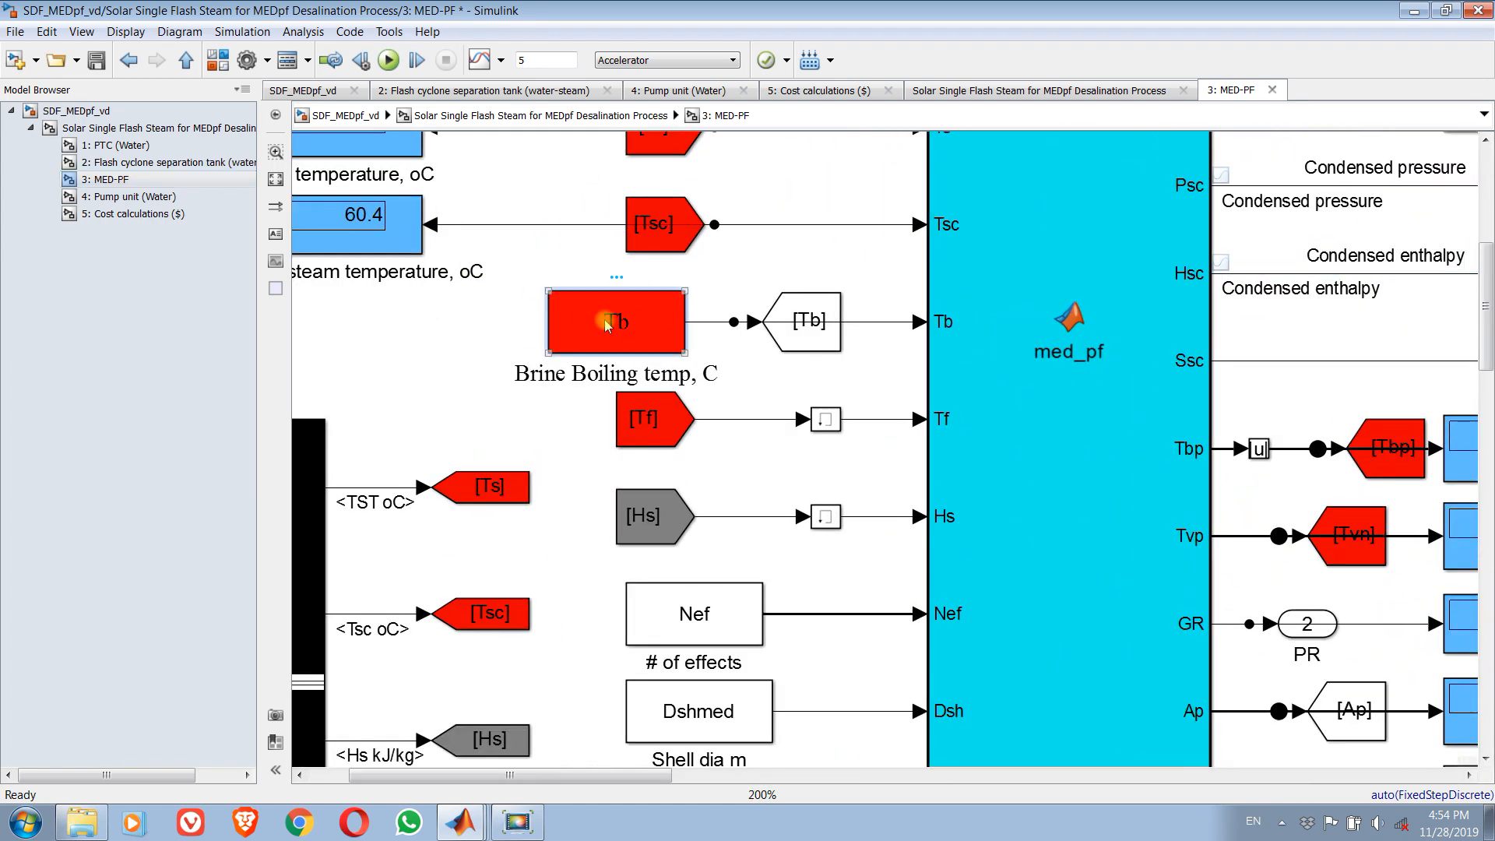
key(Delete)
key(ctrl+v)
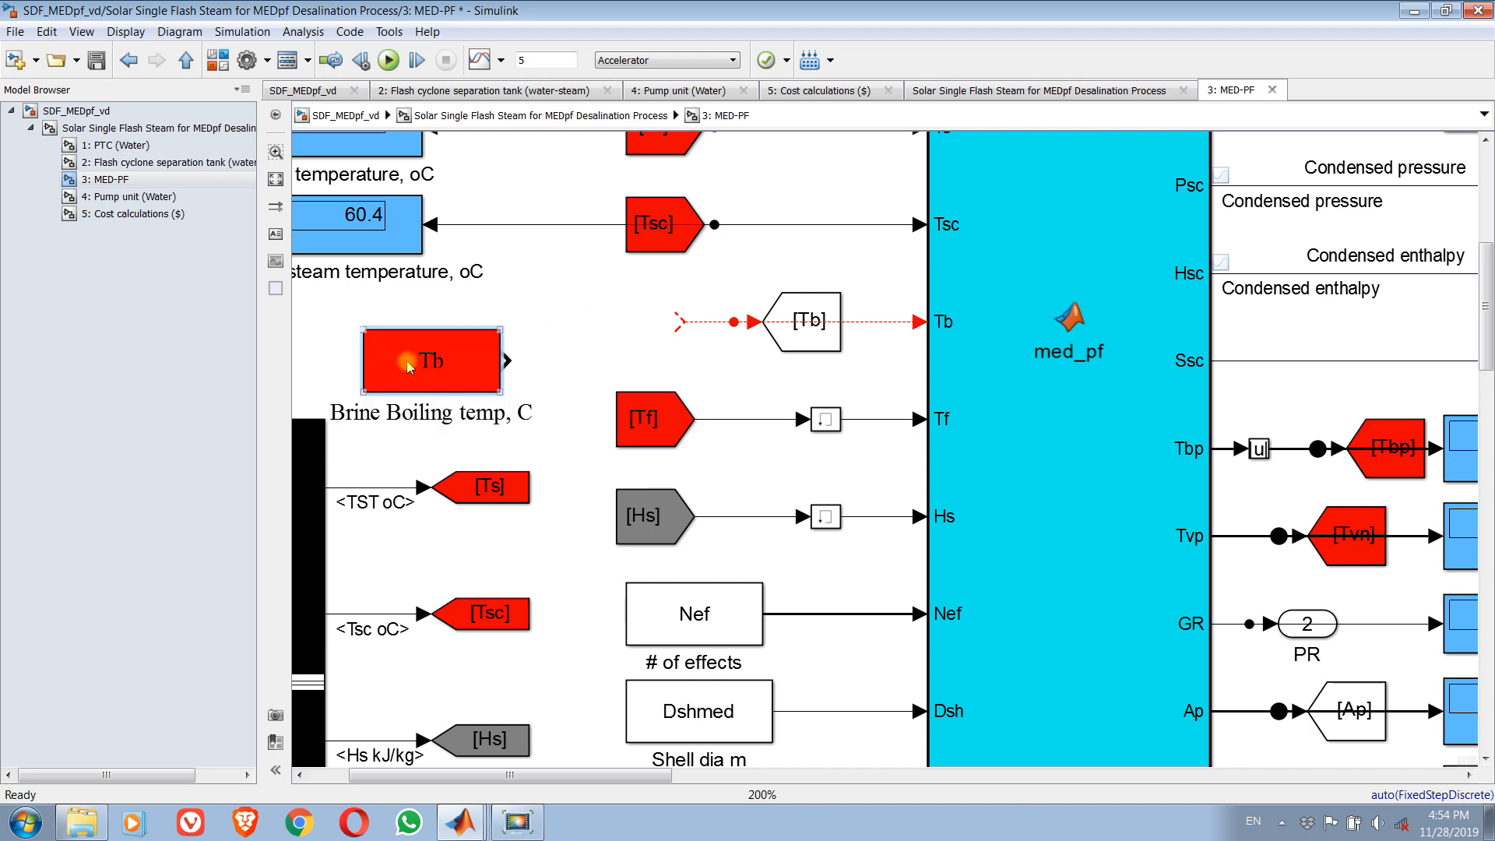
Add a Terminator from the Sinks library and connect it to the detached Tb constant's output.
click(220, 65)
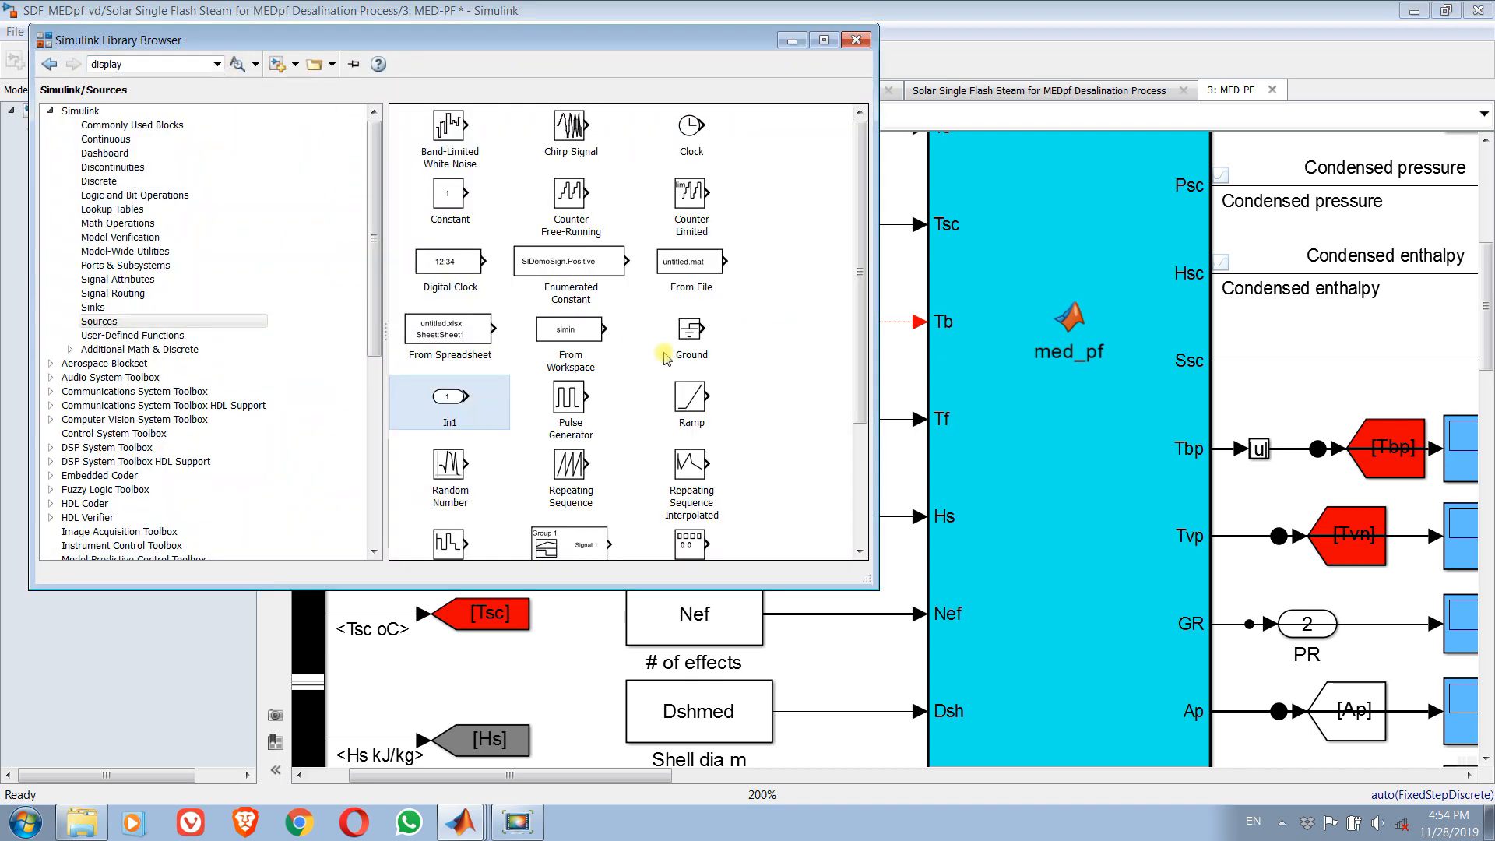
click(154, 309)
drag(540, 194, 523, 340)
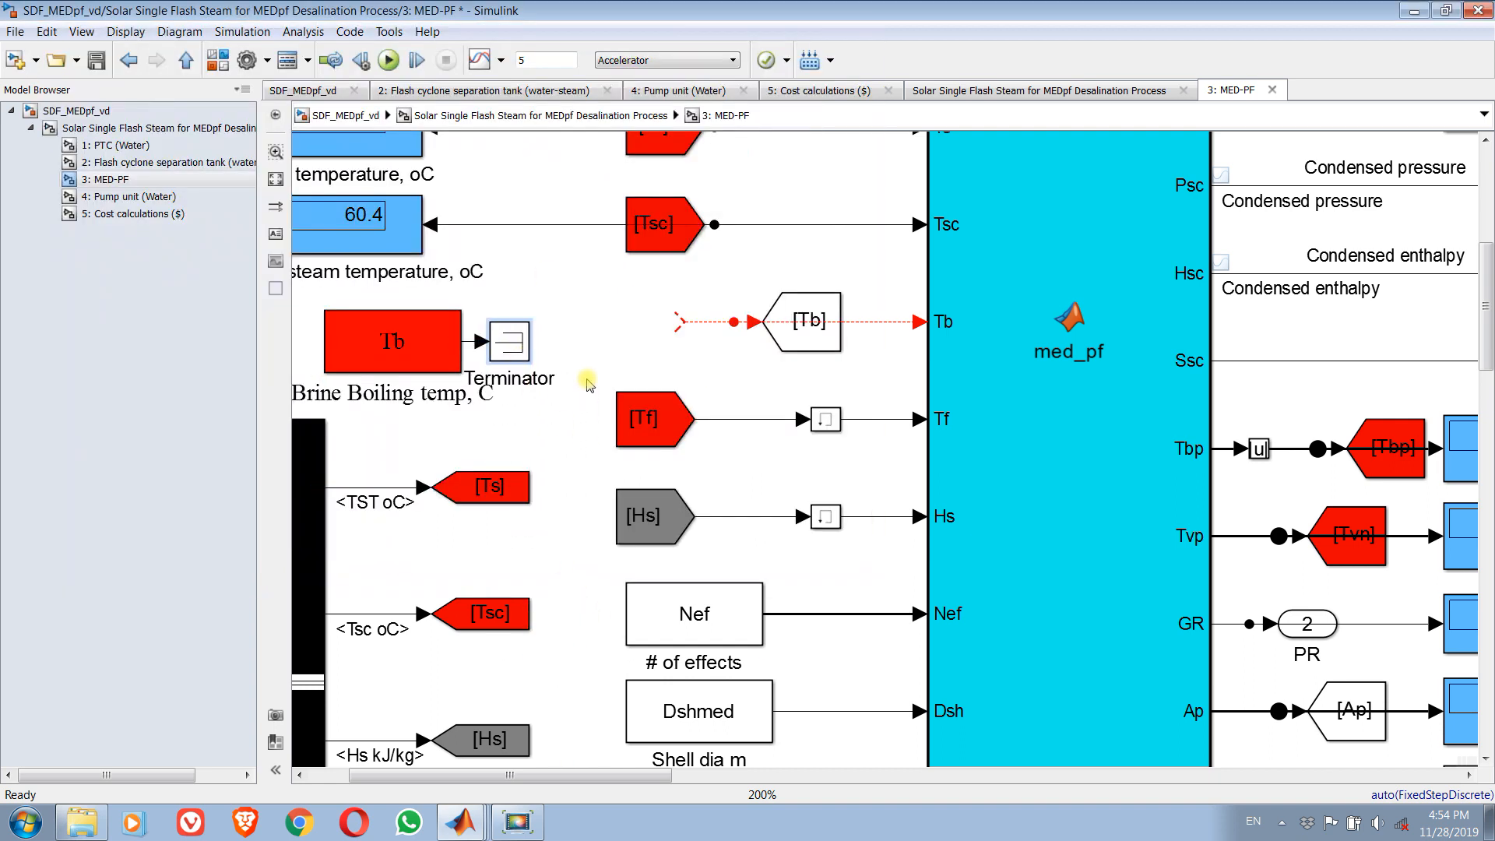
Add an In1 port from the Sources library and connect it to the open line feeding the Tb tag and med_pf Tb input.
click(217, 62)
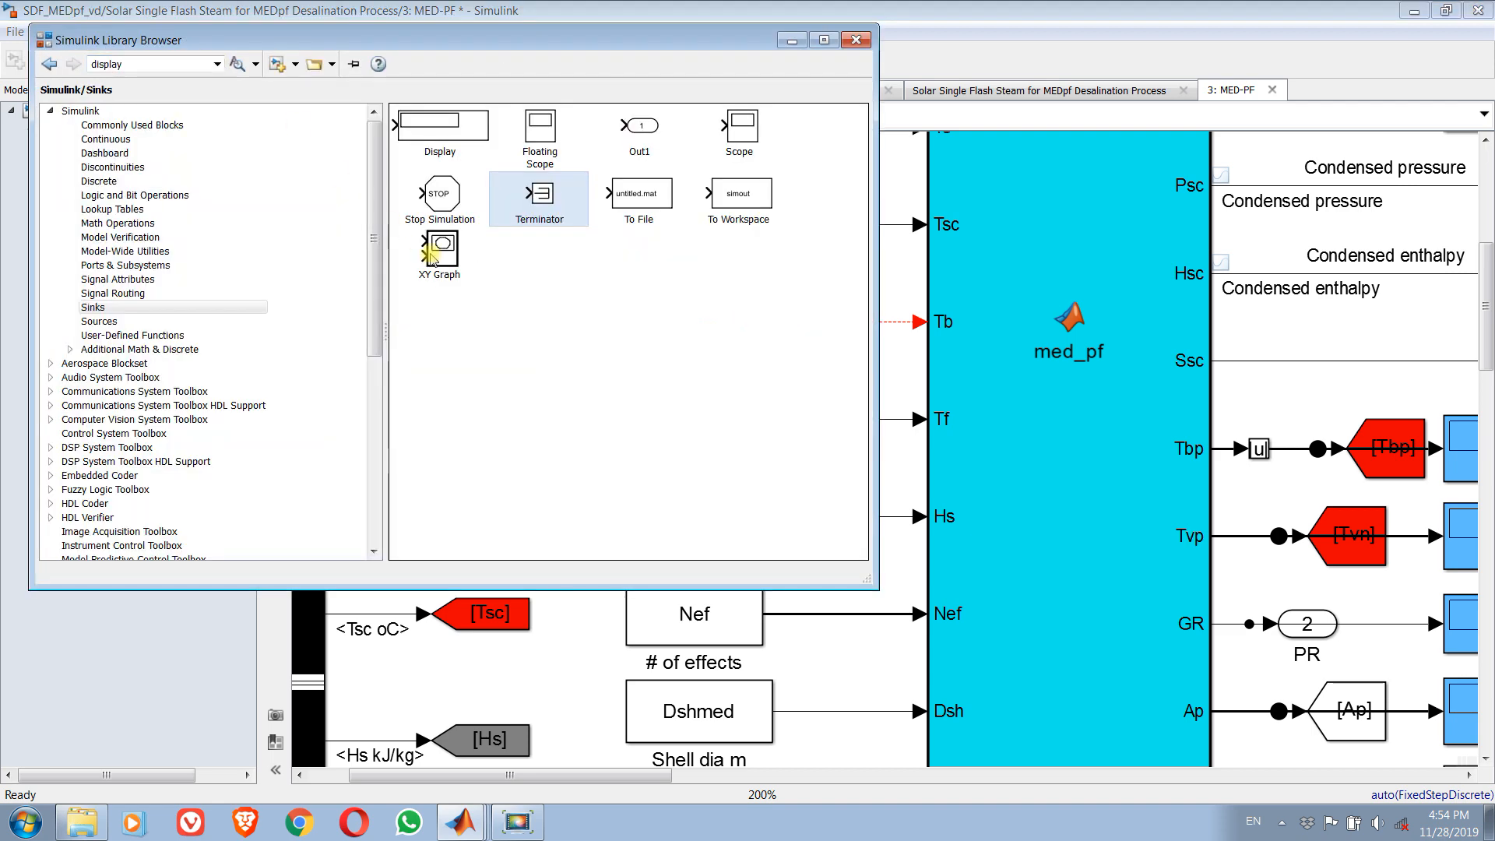
click(99, 321)
drag(470, 421, 587, 281)
scroll(562, 640, down, 1)
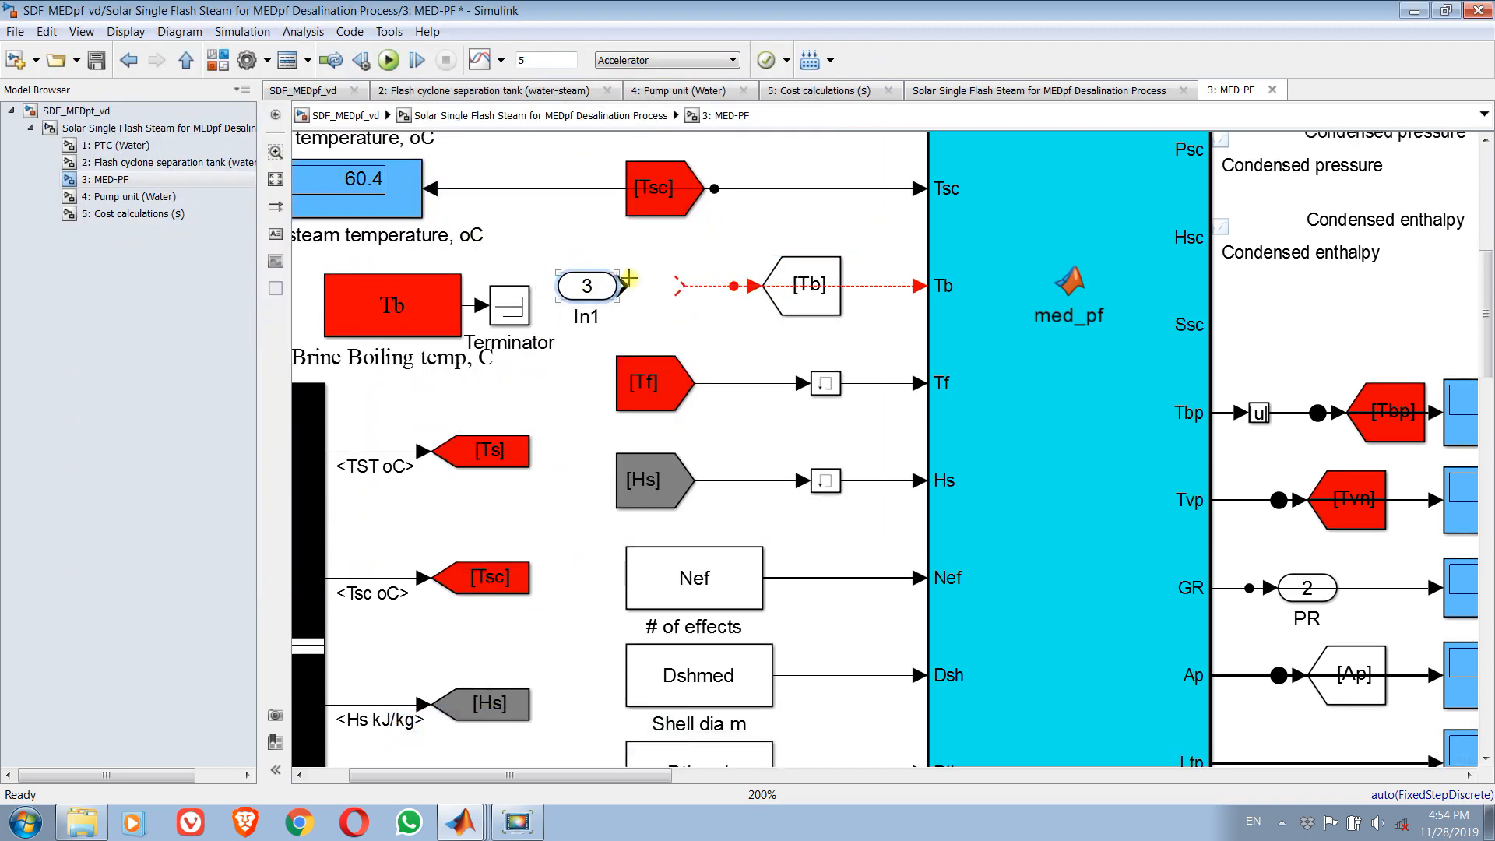
click(656, 285)
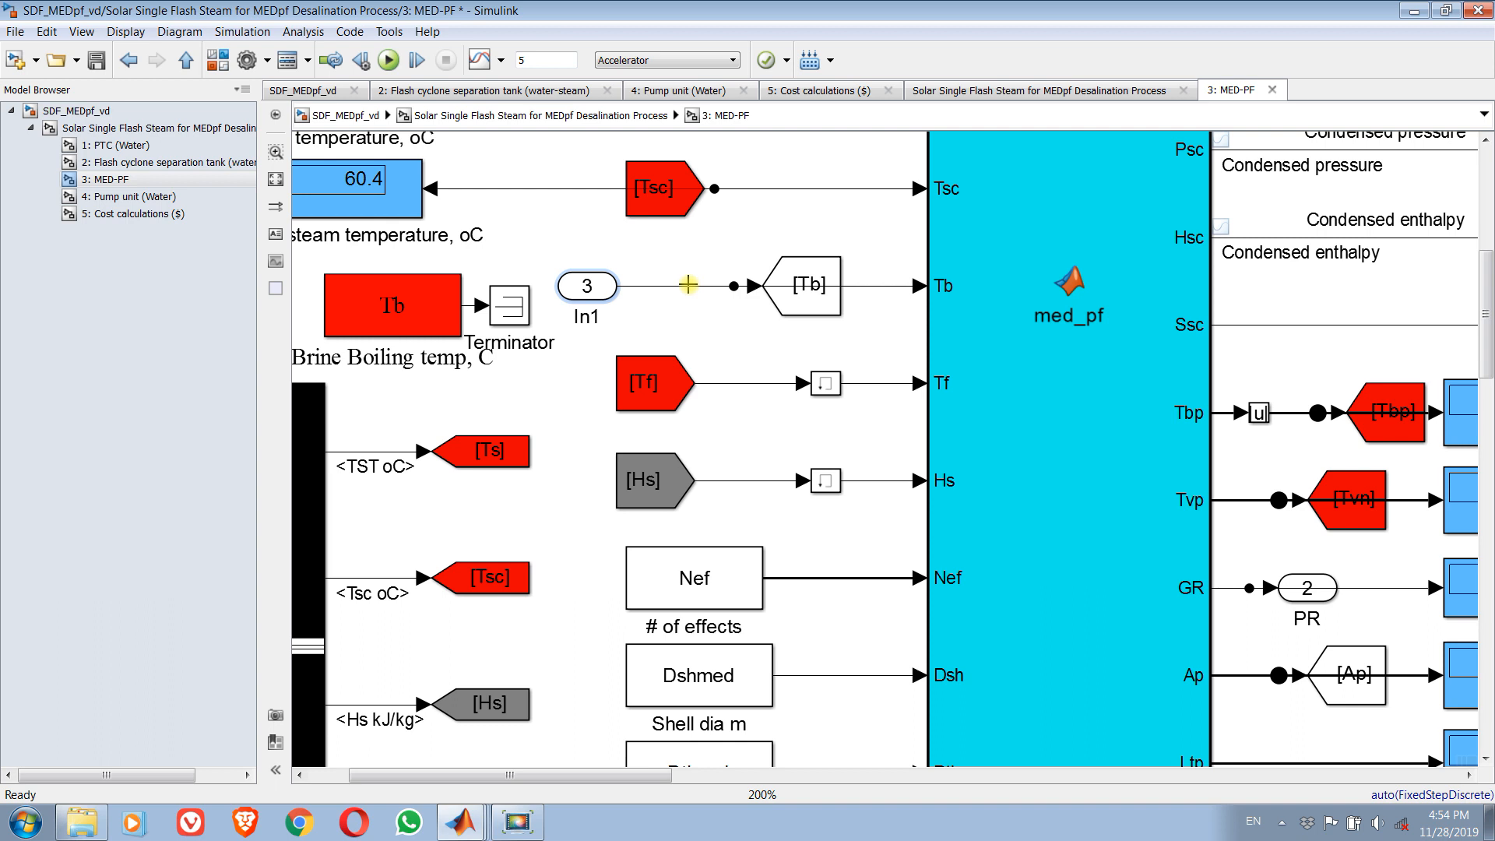
Rename the new input port as "Tbn, oC".
click(580, 317)
key(ctrl+a)
text(Tbn, oC)
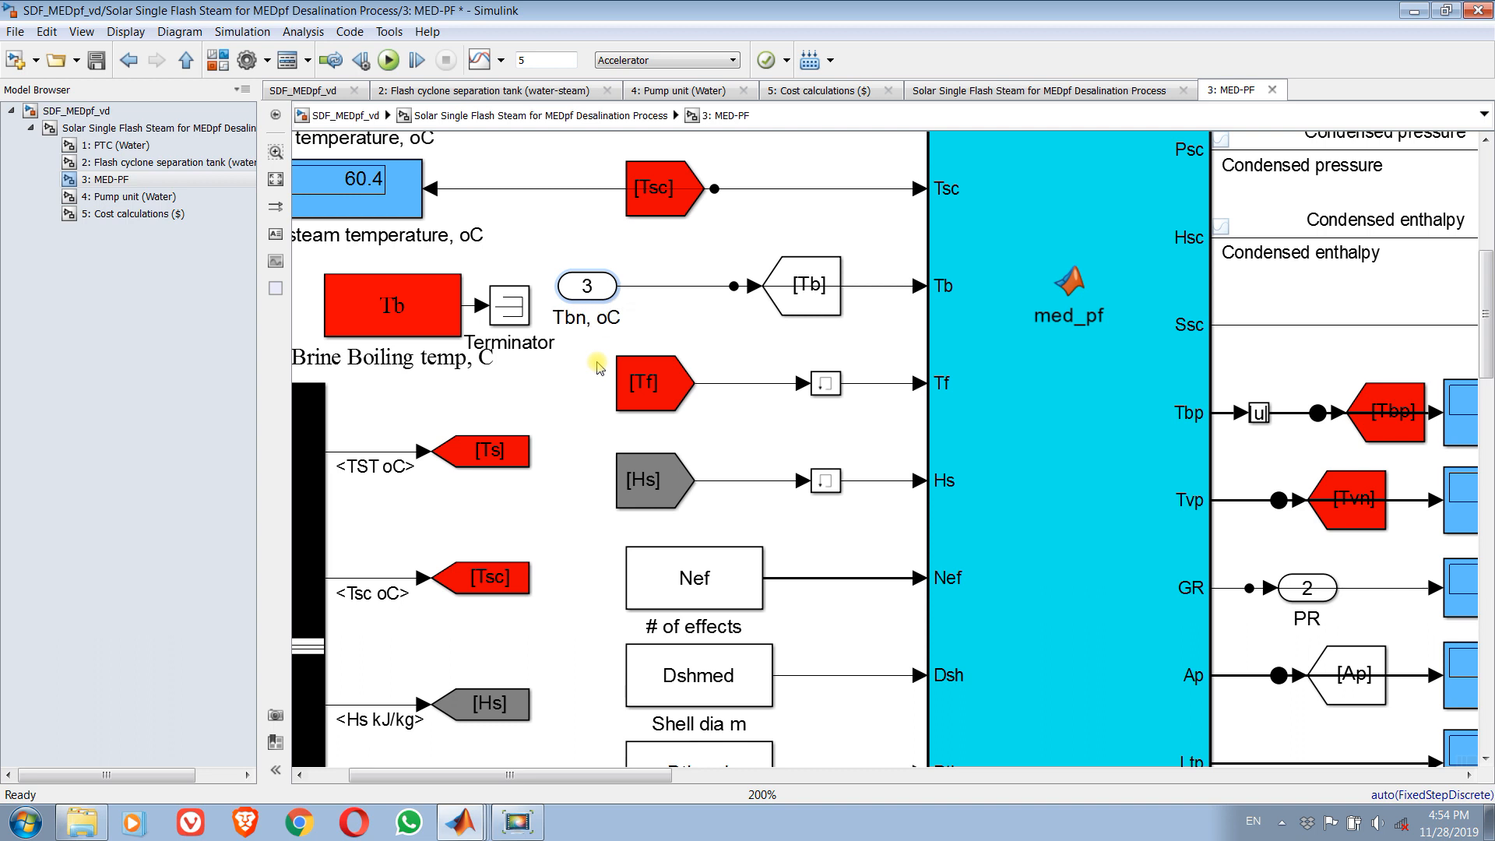
click(728, 324)
Save the model and return to the Solar Single Flash Steam for MEDpf Desalination Process subsystem.
click(98, 61)
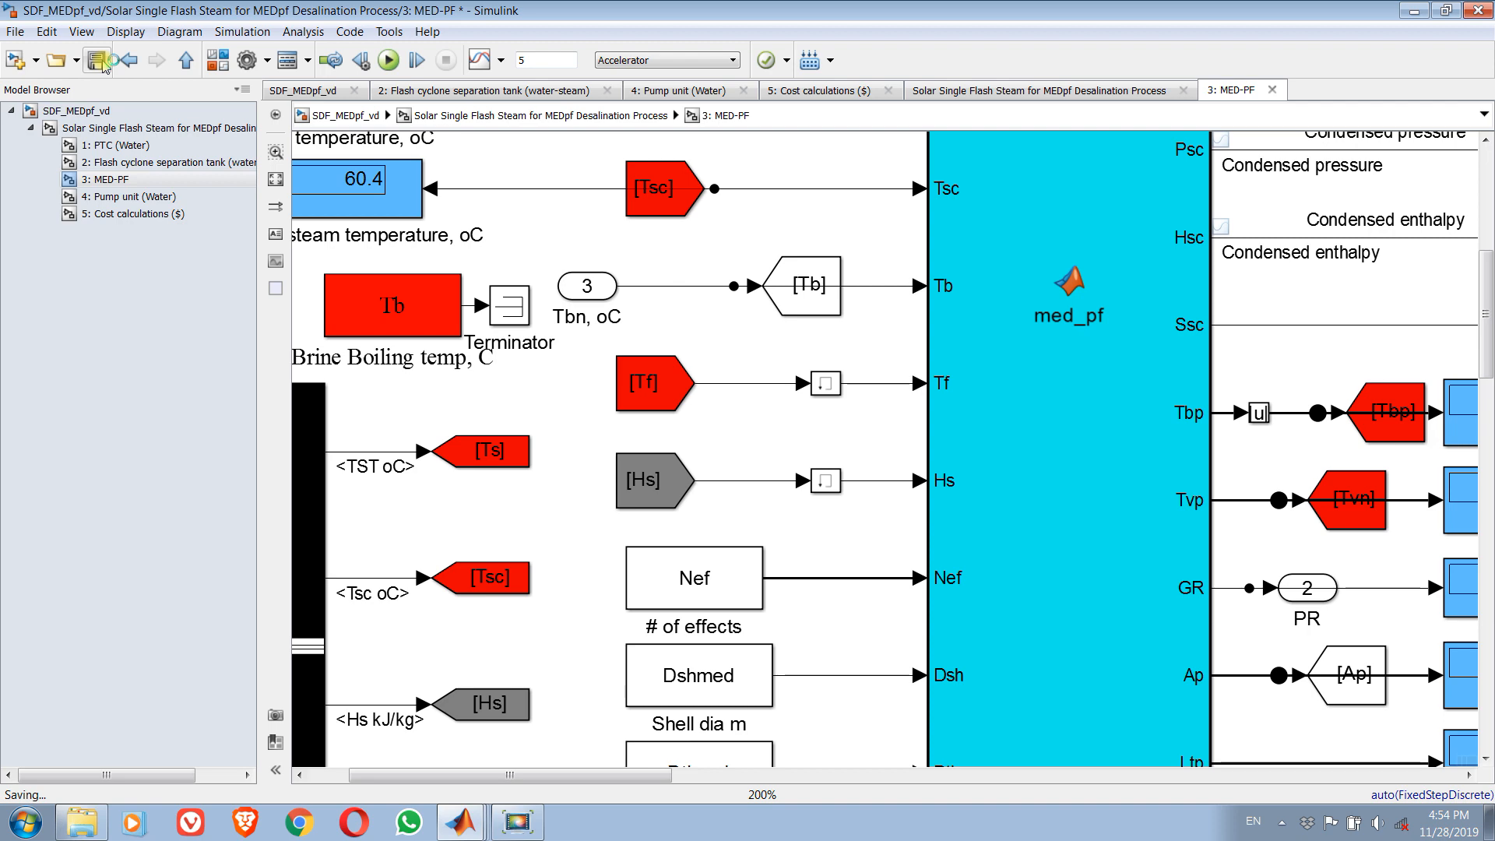
click(123, 131)
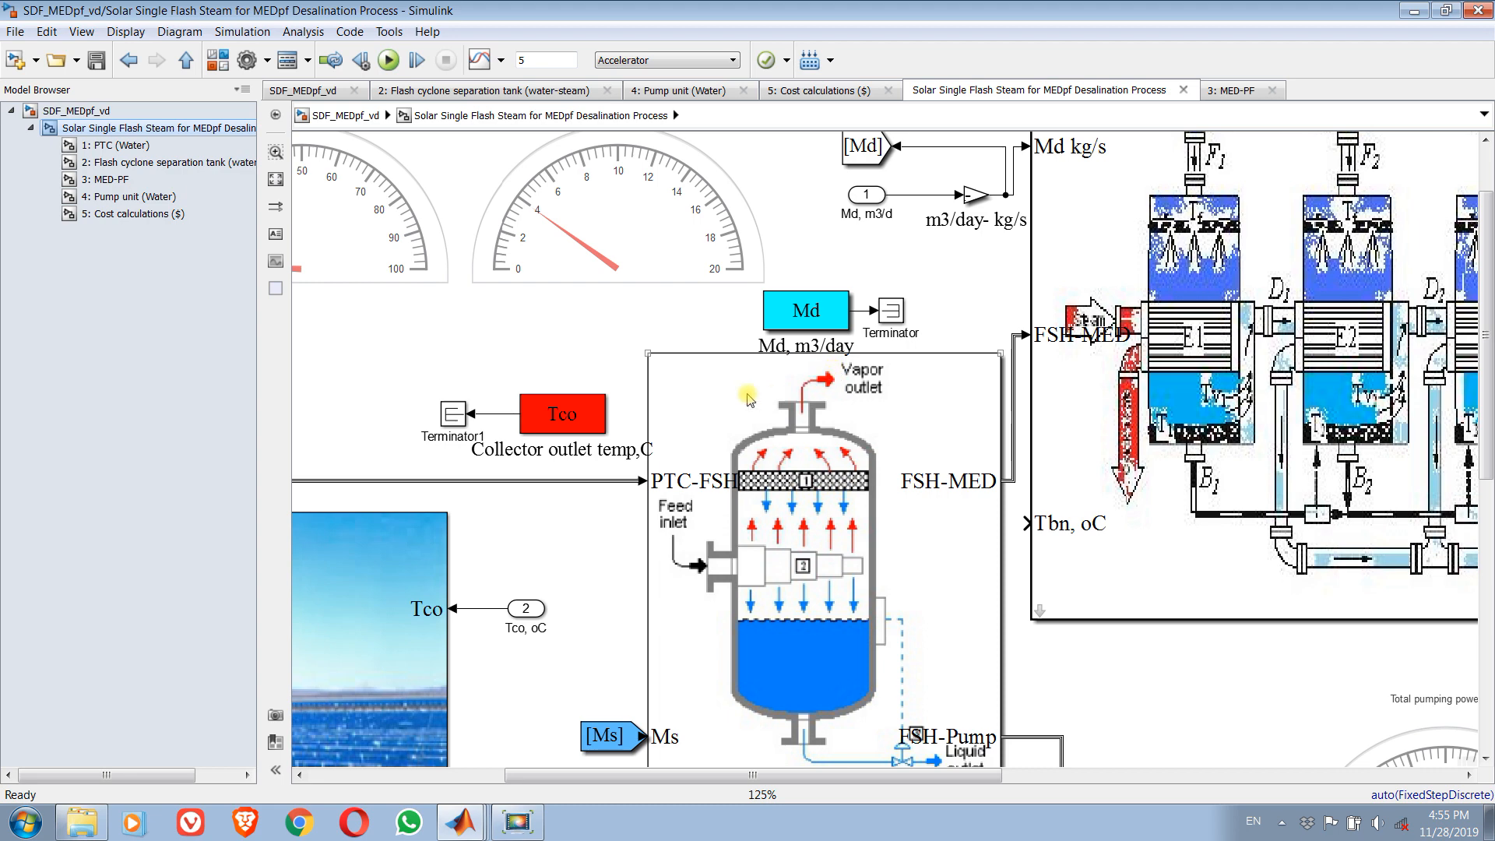
Add an In1 port from the Sources library, flip it, and connect it to the MED-PF block's Tbn input.
drag(968, 499, 1090, 622)
click(217, 60)
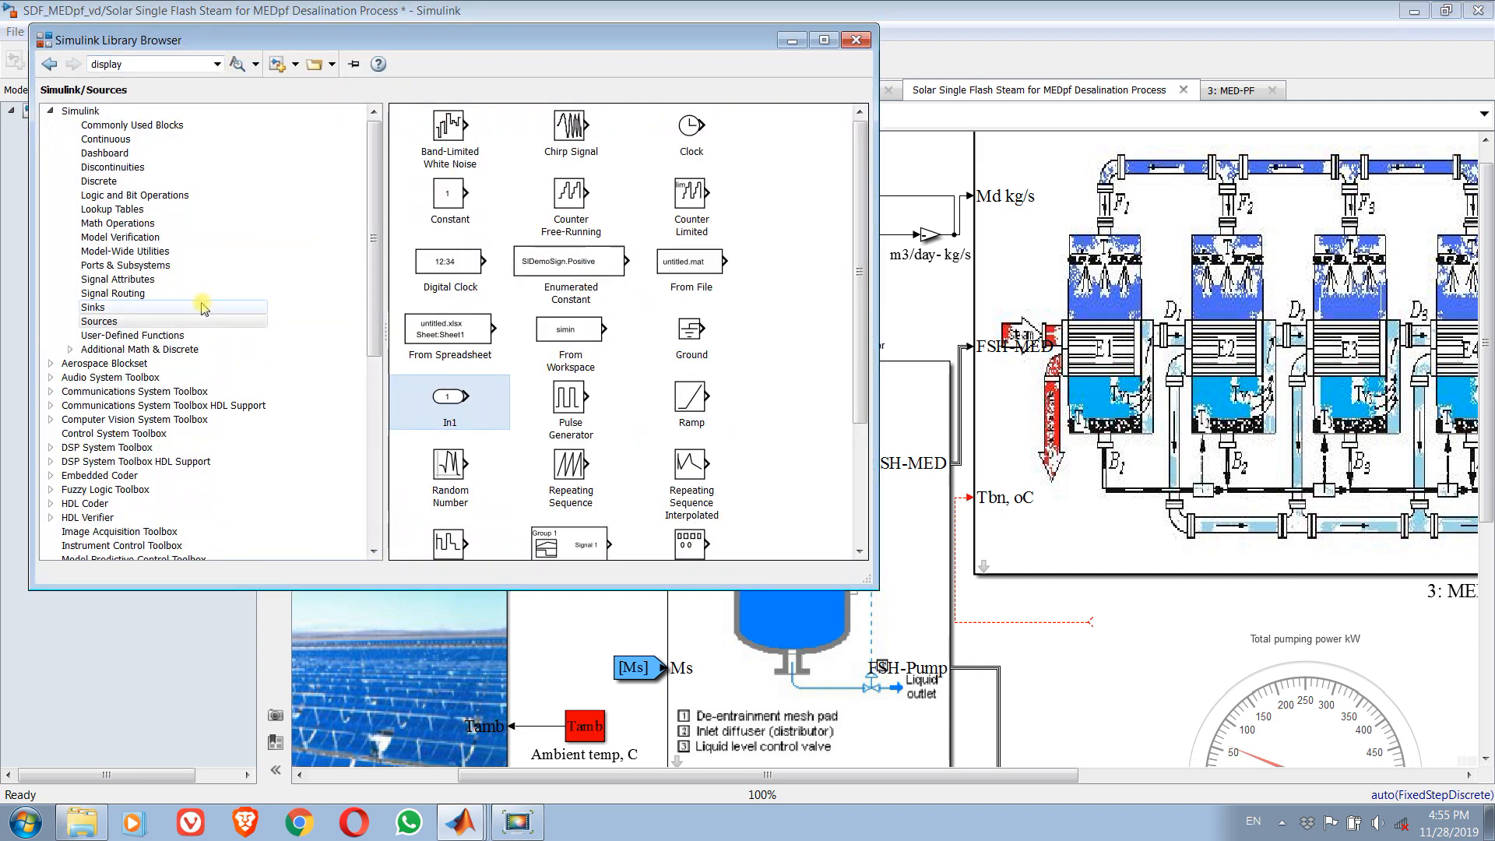
click(125, 321)
drag(458, 407, 1149, 633)
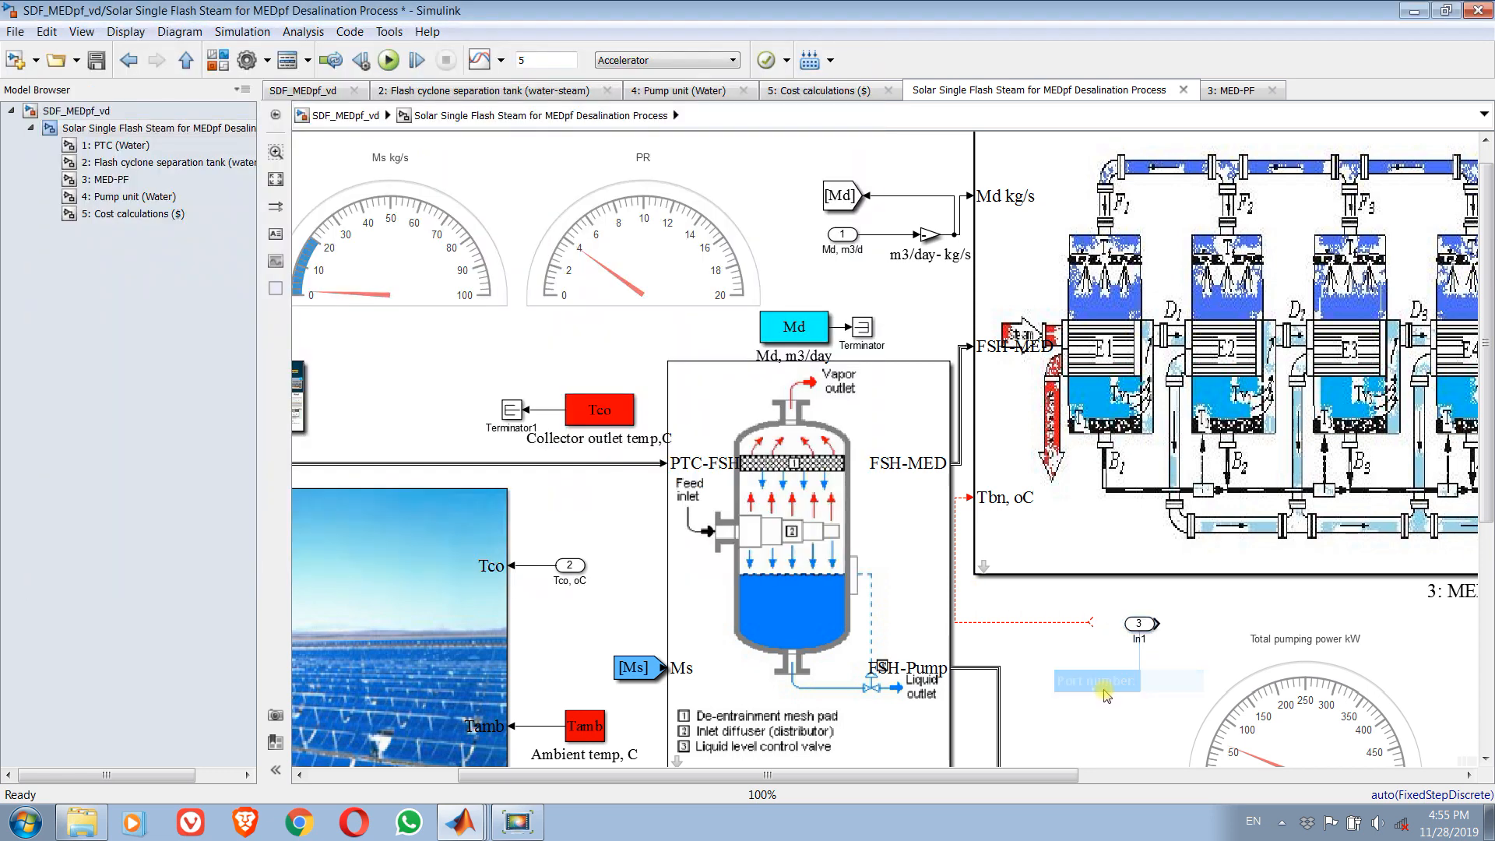
key(ctrl+i)
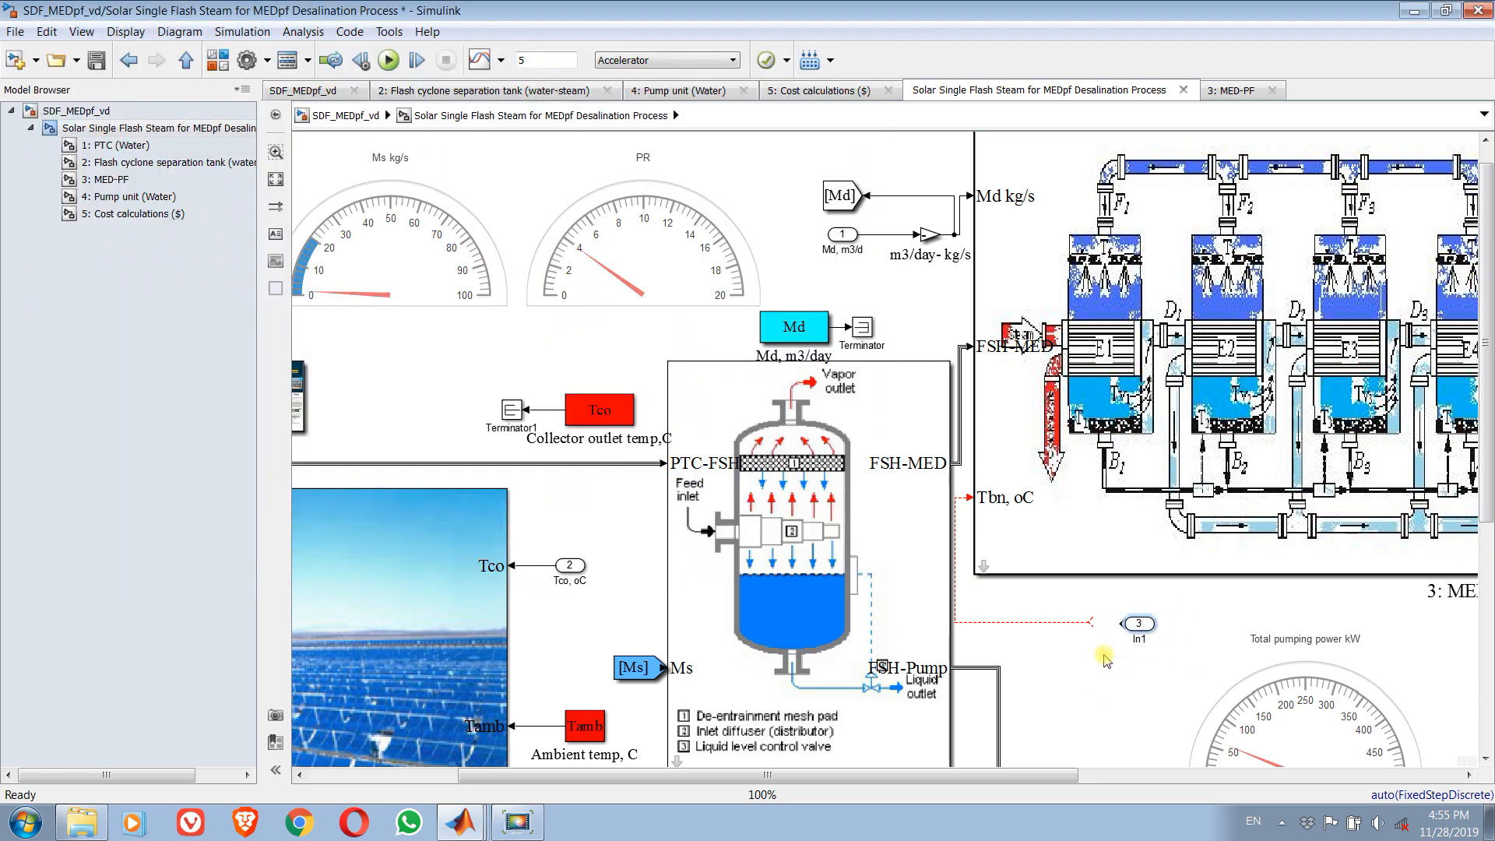
drag(1124, 623, 1089, 622)
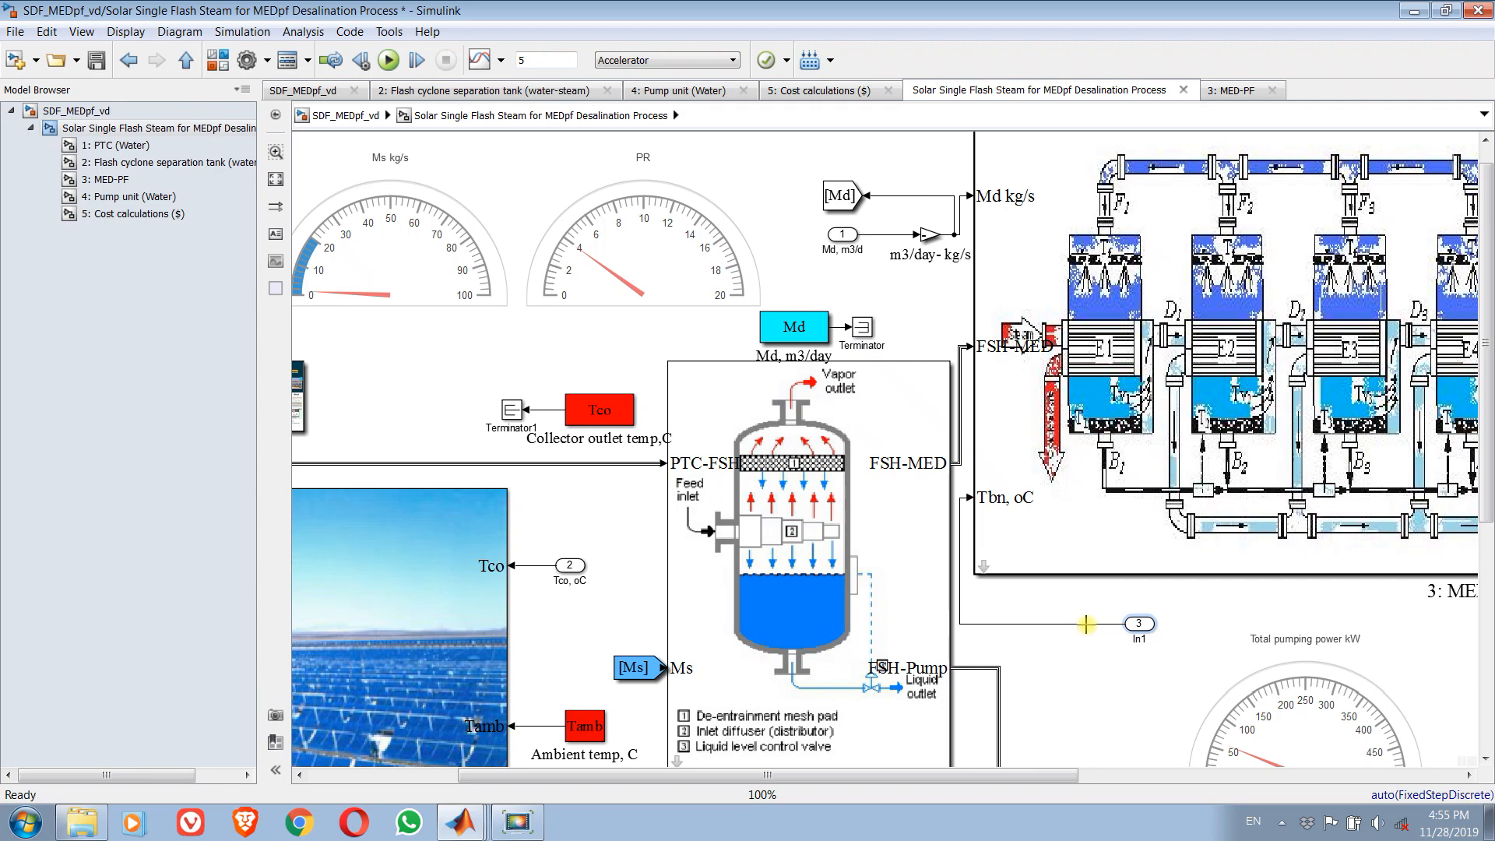
Rename the new input port on the Tbn line as "Tbn, oC".
scroll(1140, 640, up, 2)
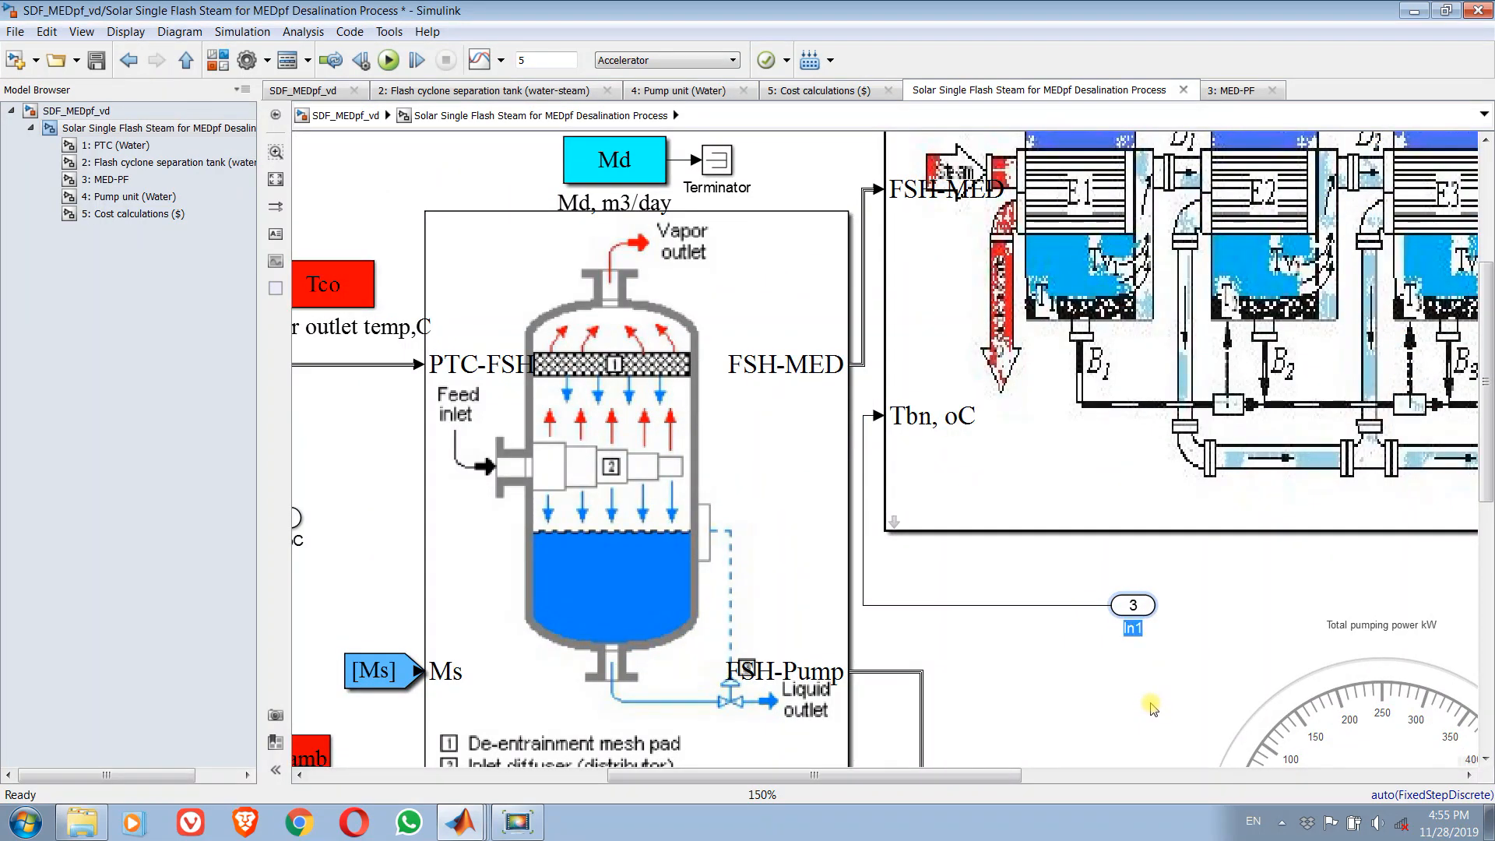
text(C)
click(1135, 701)
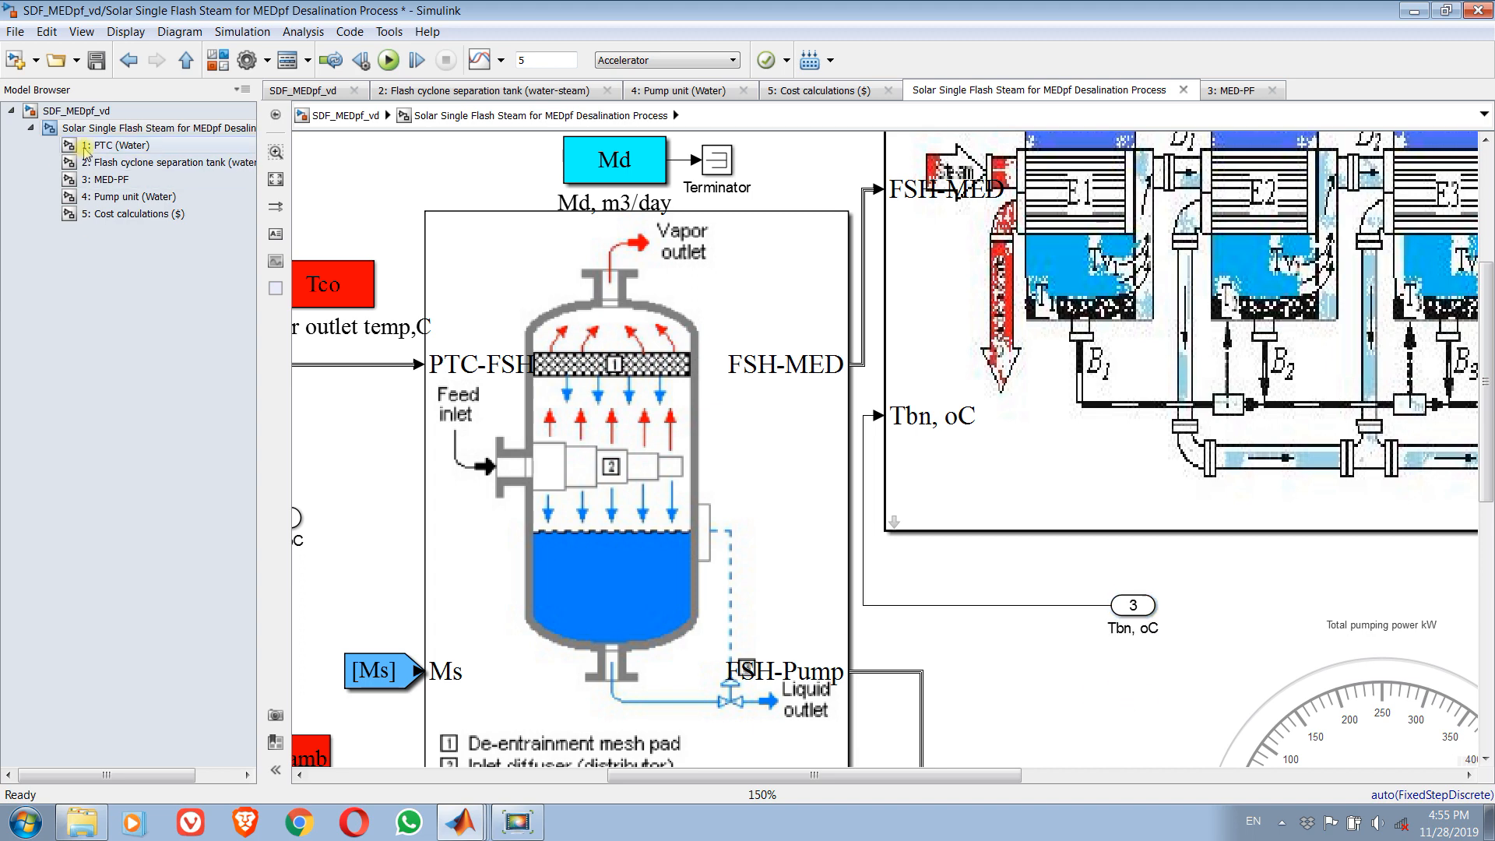
Open the Operating conditions Signal Builder at the model's top level and add a new step signal.
click(76, 110)
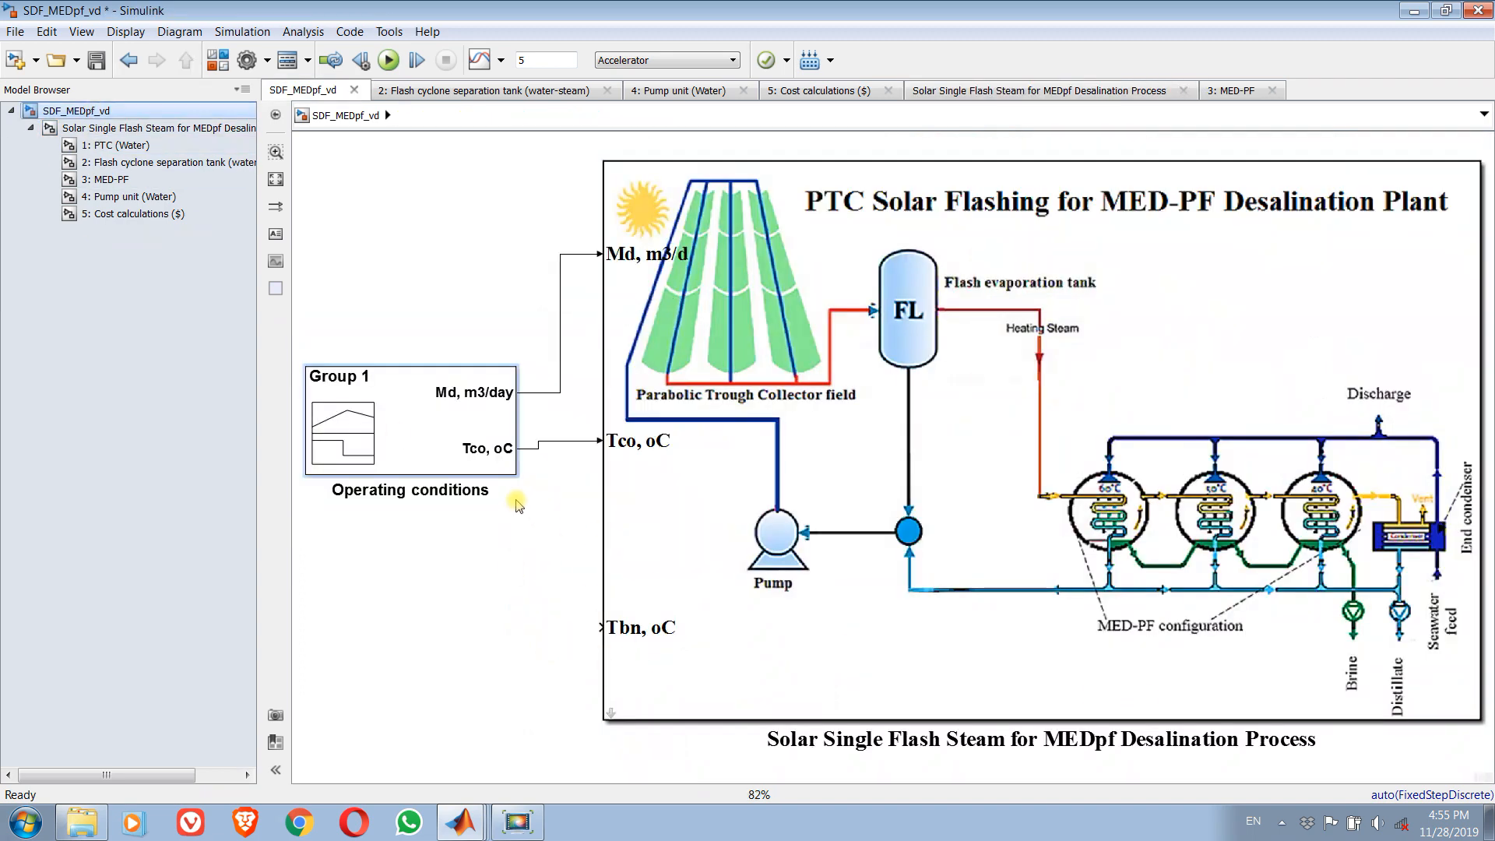
click(462, 435)
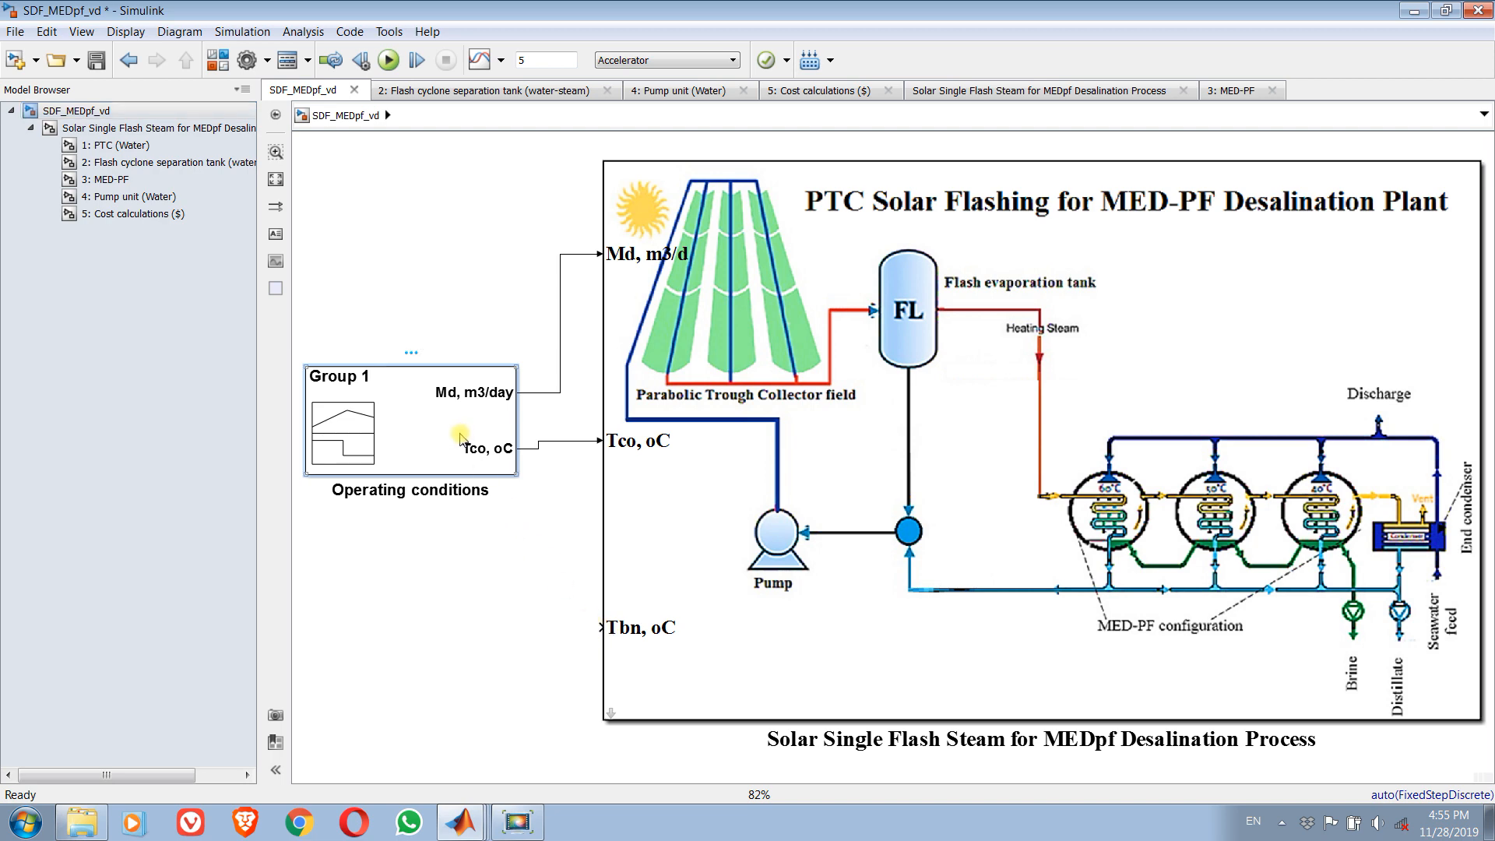
double_click(462, 436)
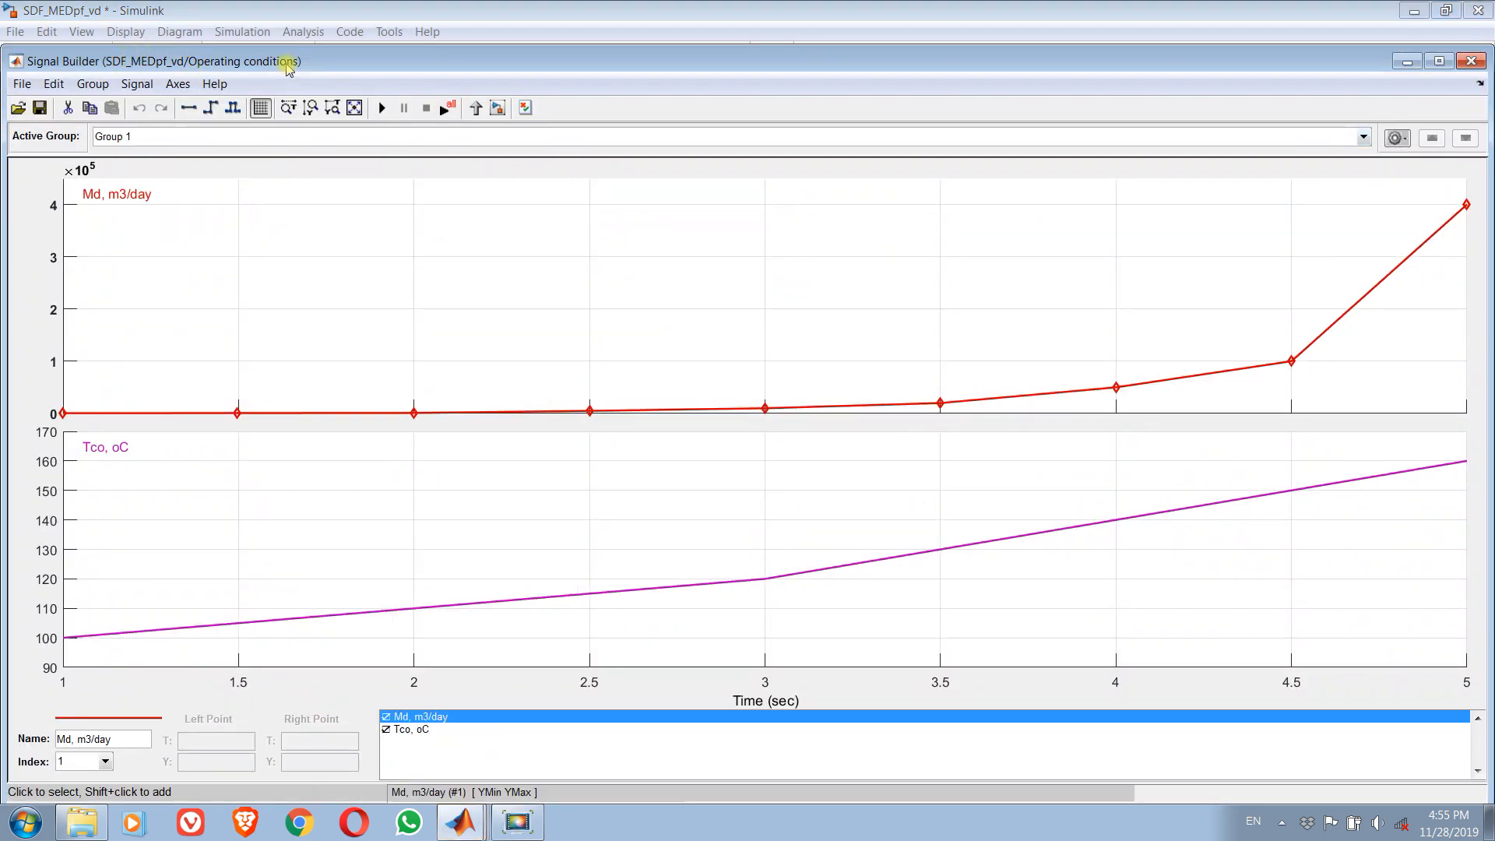
double_click(1305, 64)
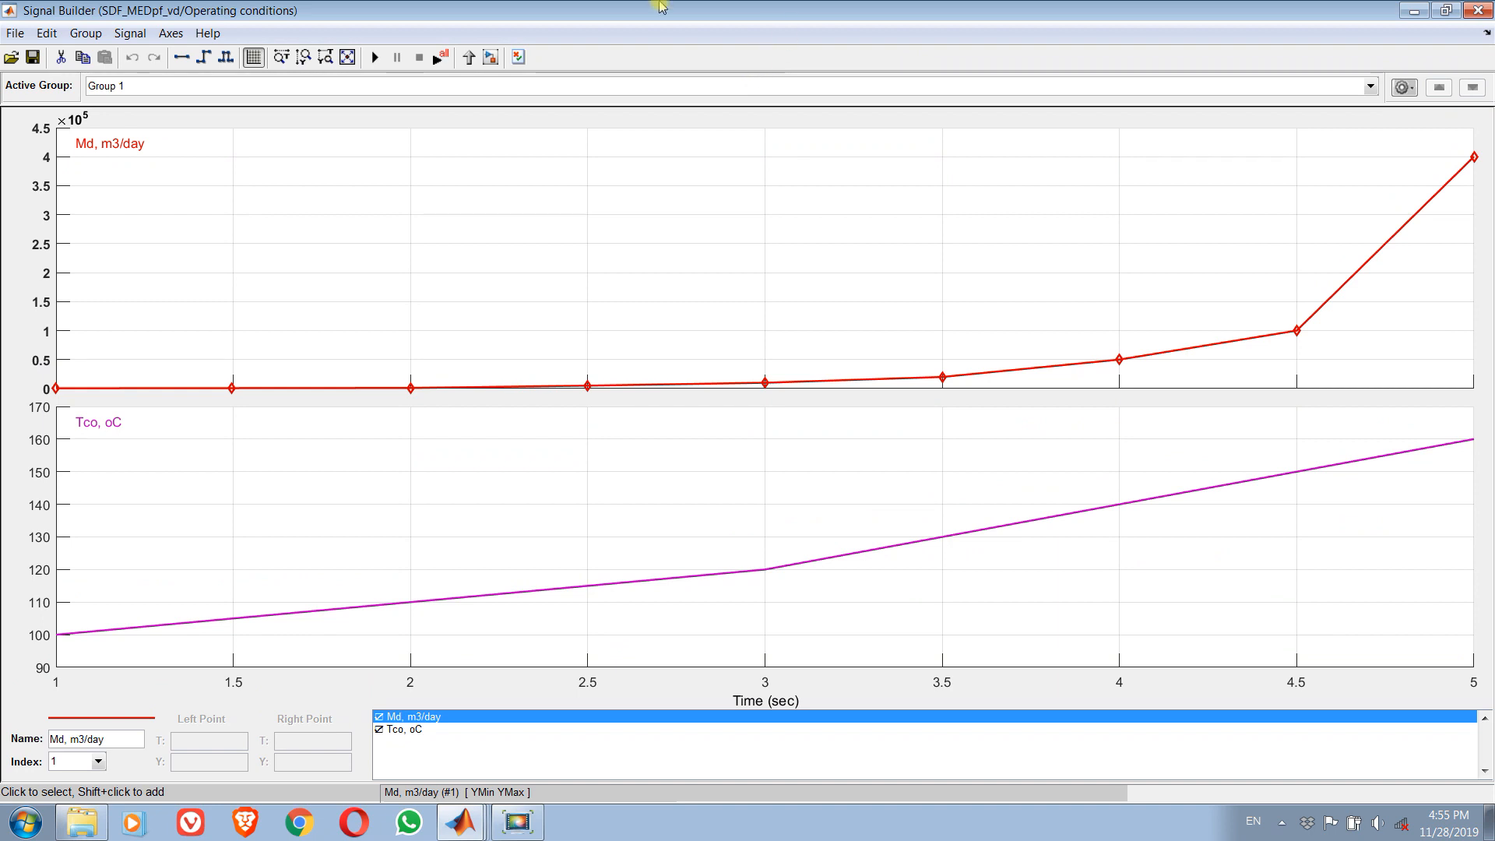
click(129, 32)
mouse_move(154, 66)
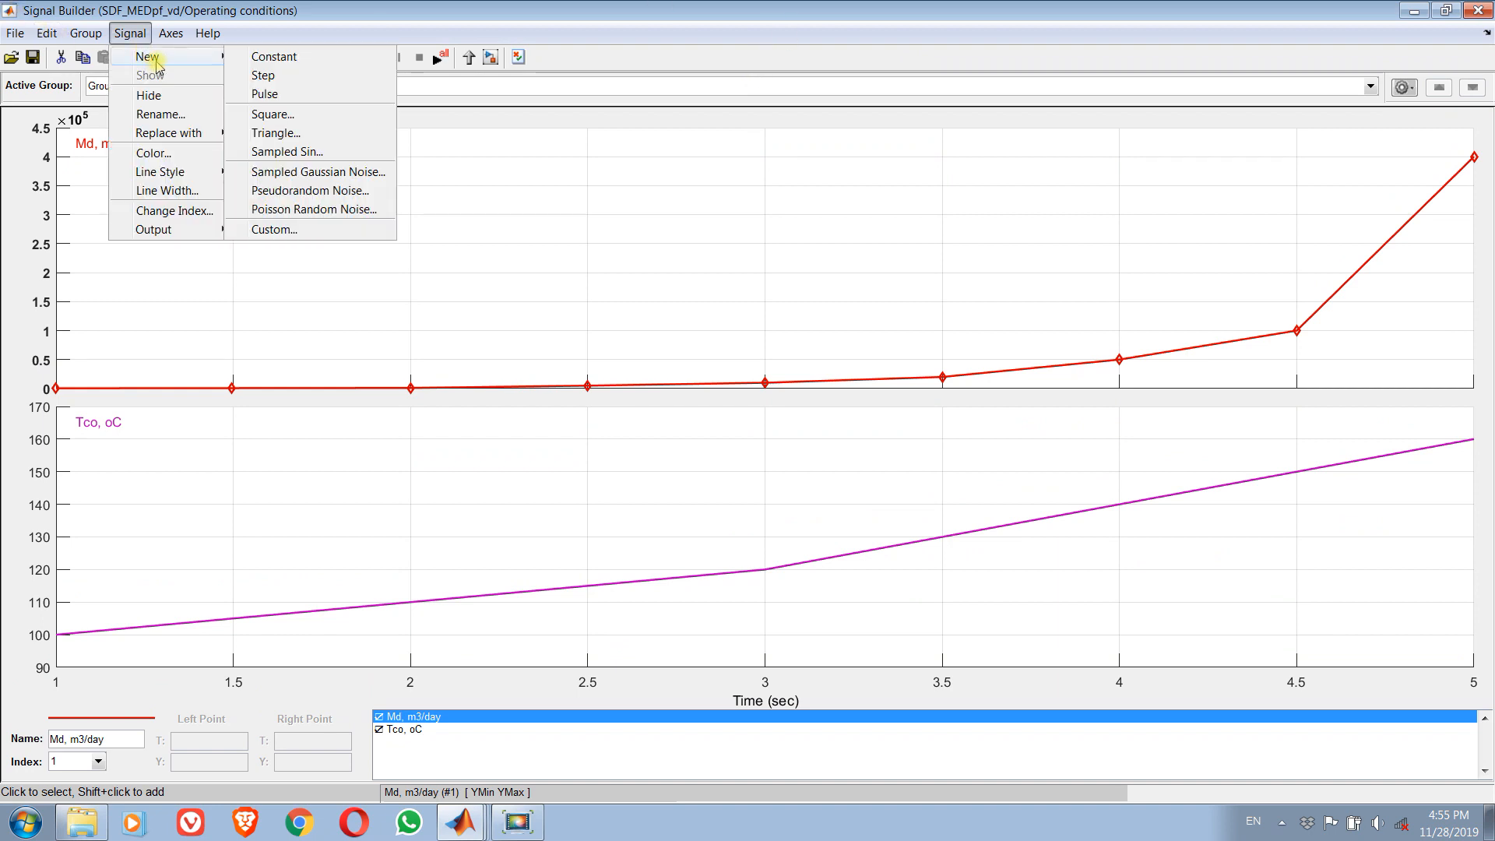
click(311, 78)
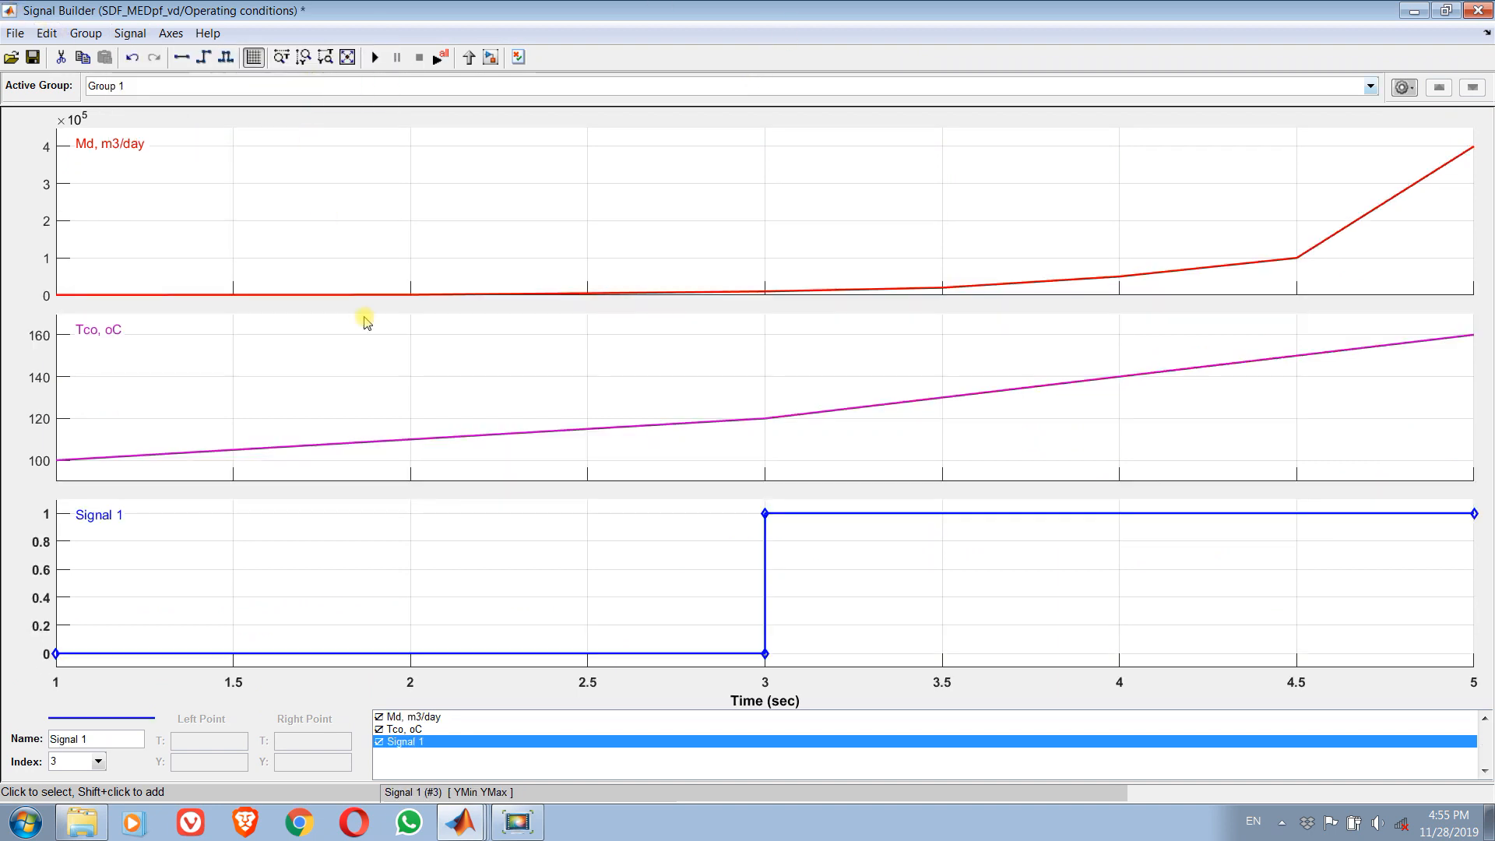
Rename the new step signal as "Tbn, oC".
click(311, 654)
triple_click(114, 742)
text(Tbn, oC)
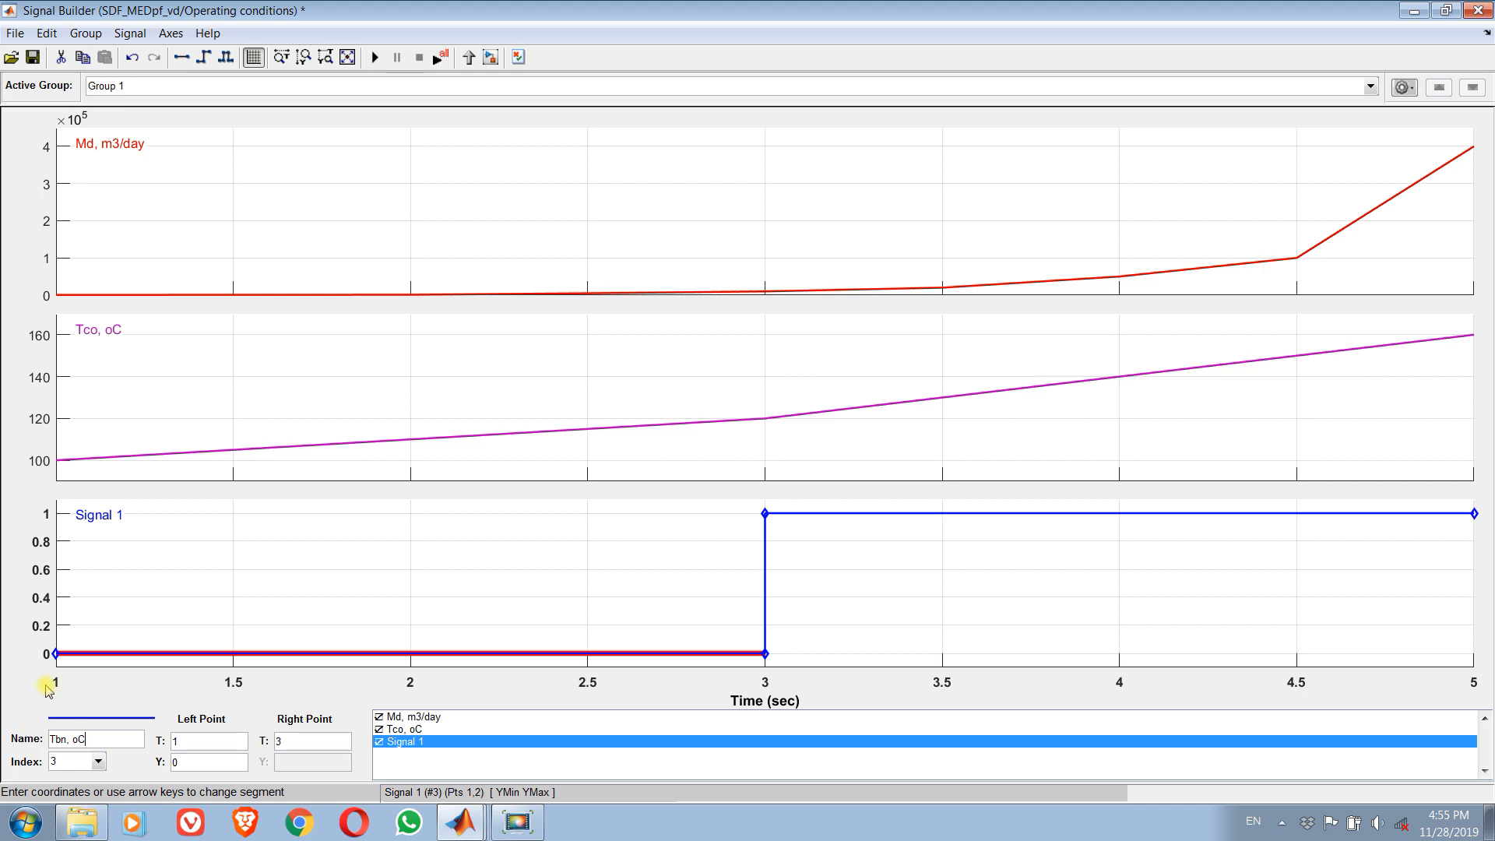
click(150, 582)
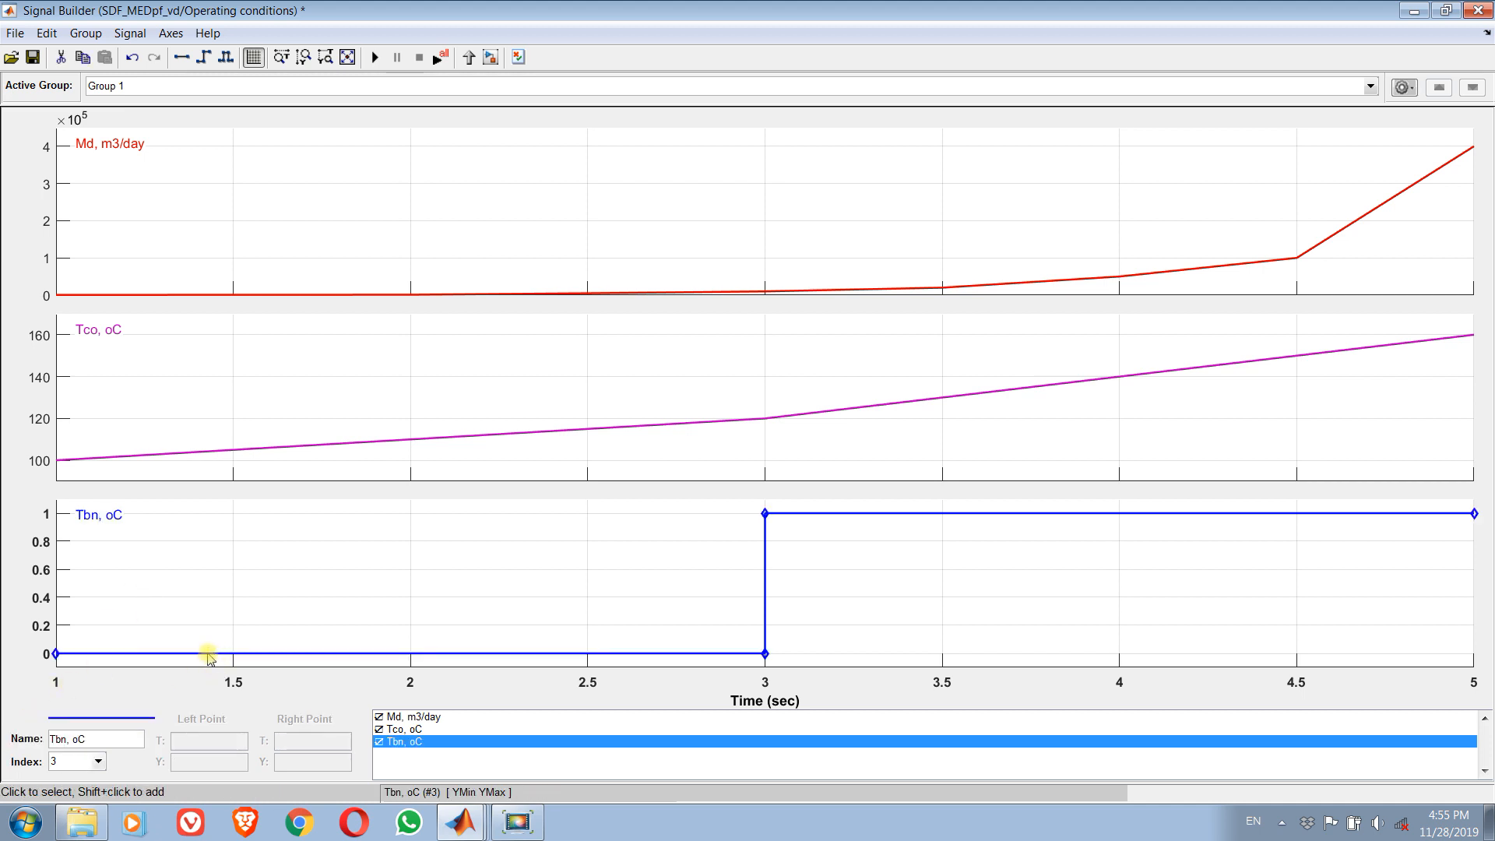
Set the first point of the Tbn signal, at time 1, to a value of 35.
click(57, 653)
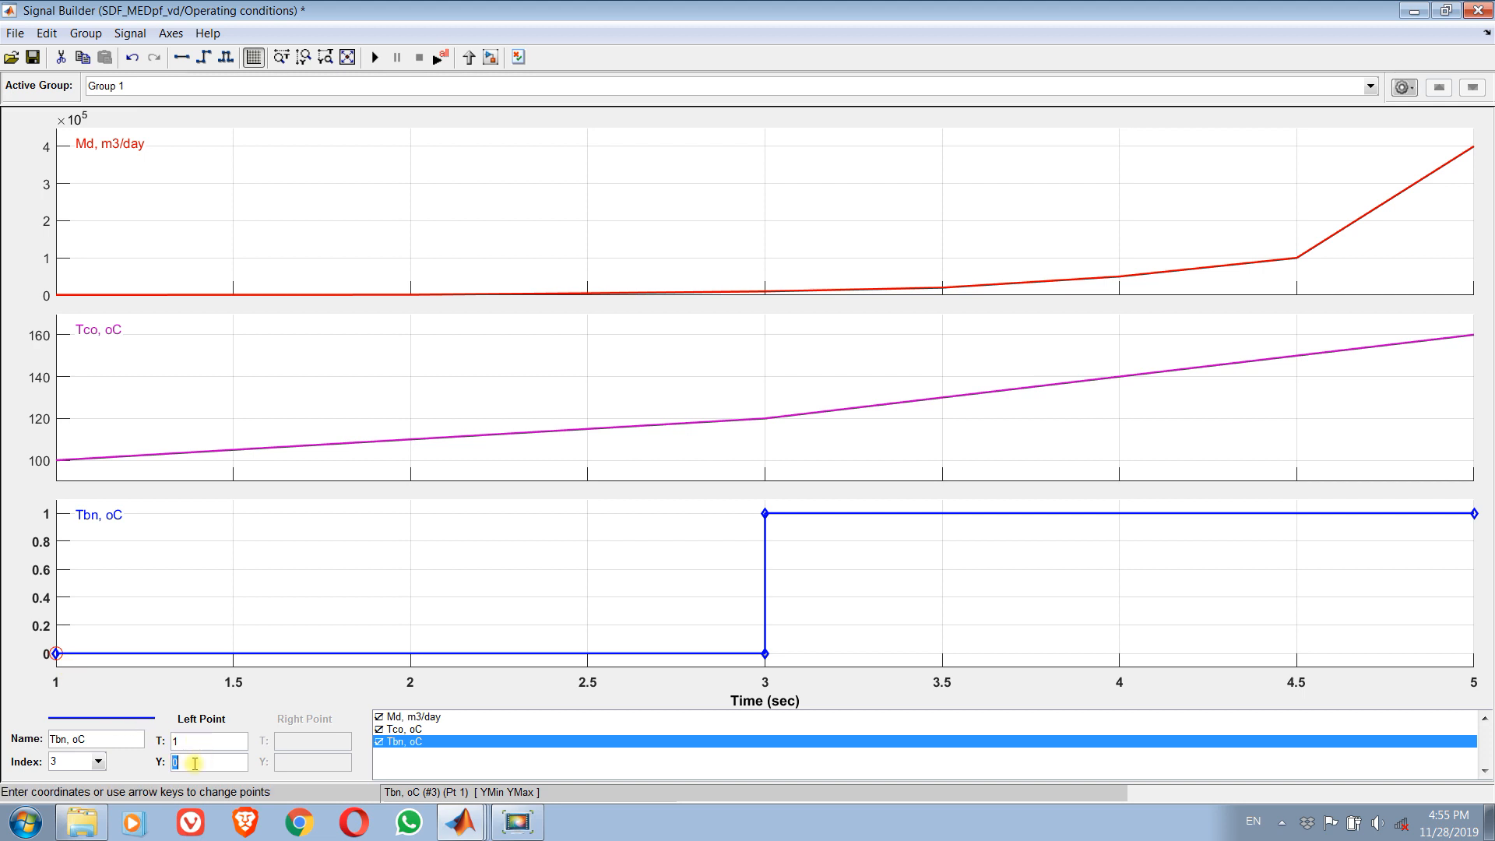
text(35)
key(Return)
Merge the Tbn step into a single corner at time 3 and set its value to 40.
click(766, 648)
drag(765, 651, 764, 646)
click(206, 741)
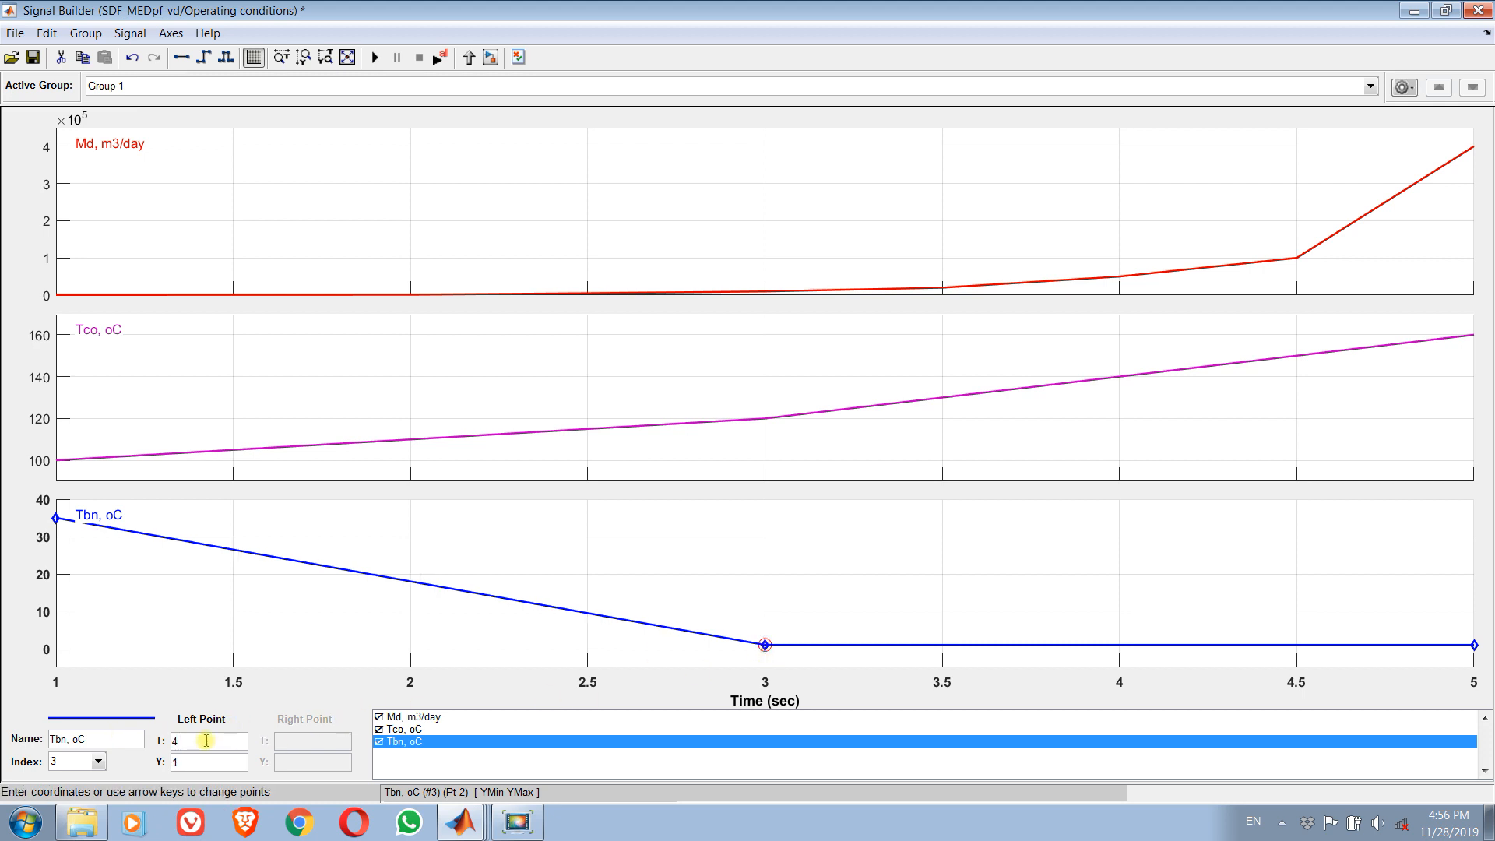
click(196, 761)
drag(197, 740, 162, 742)
click(179, 762)
click(241, 741)
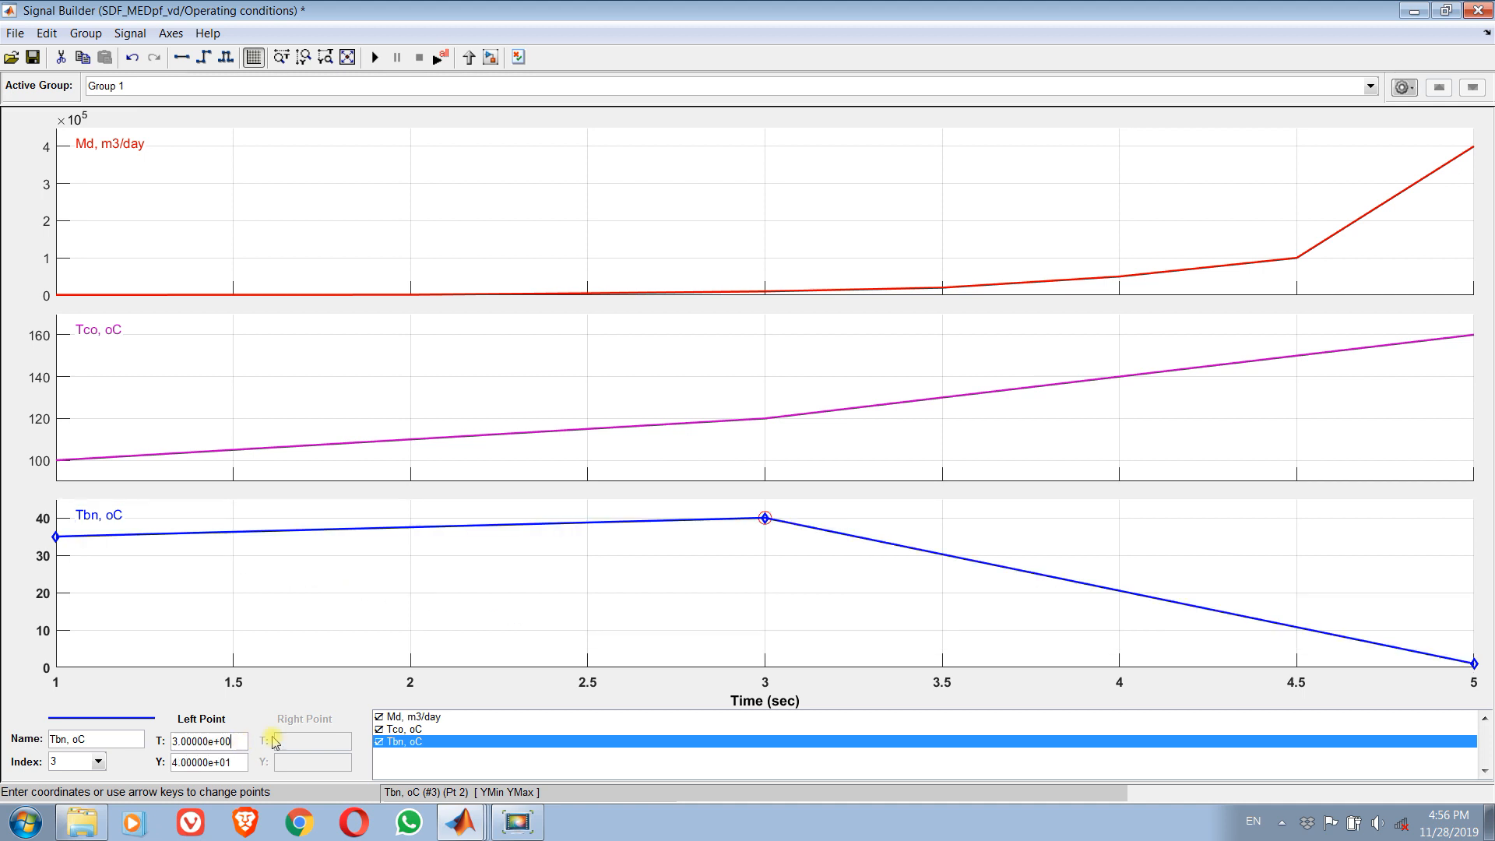
Set the Tbn signal's end point at time 5 to 35, then save and close the Signal Builder.
click(1472, 662)
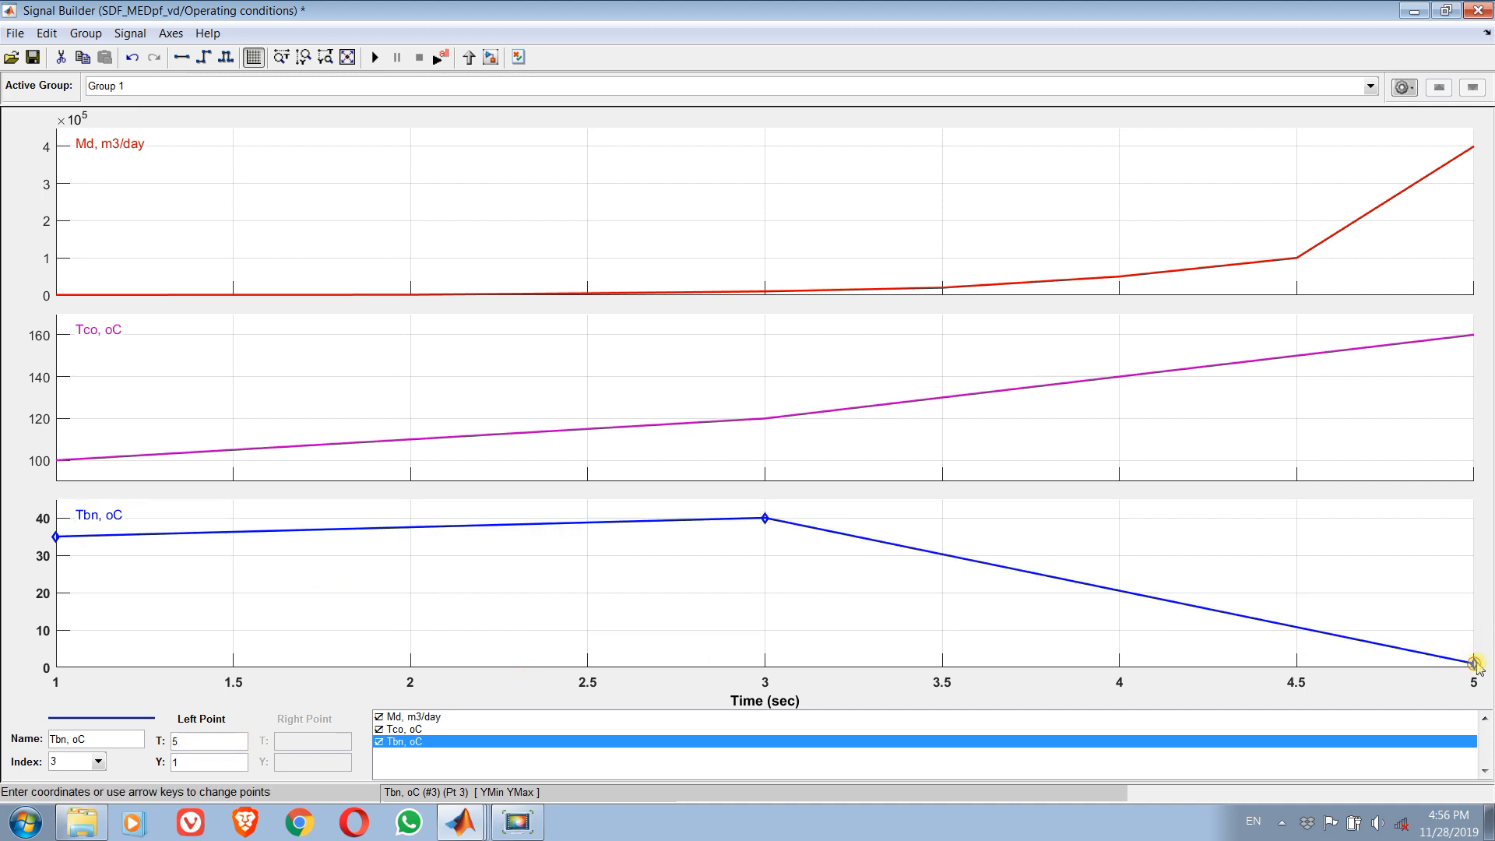
click(197, 745)
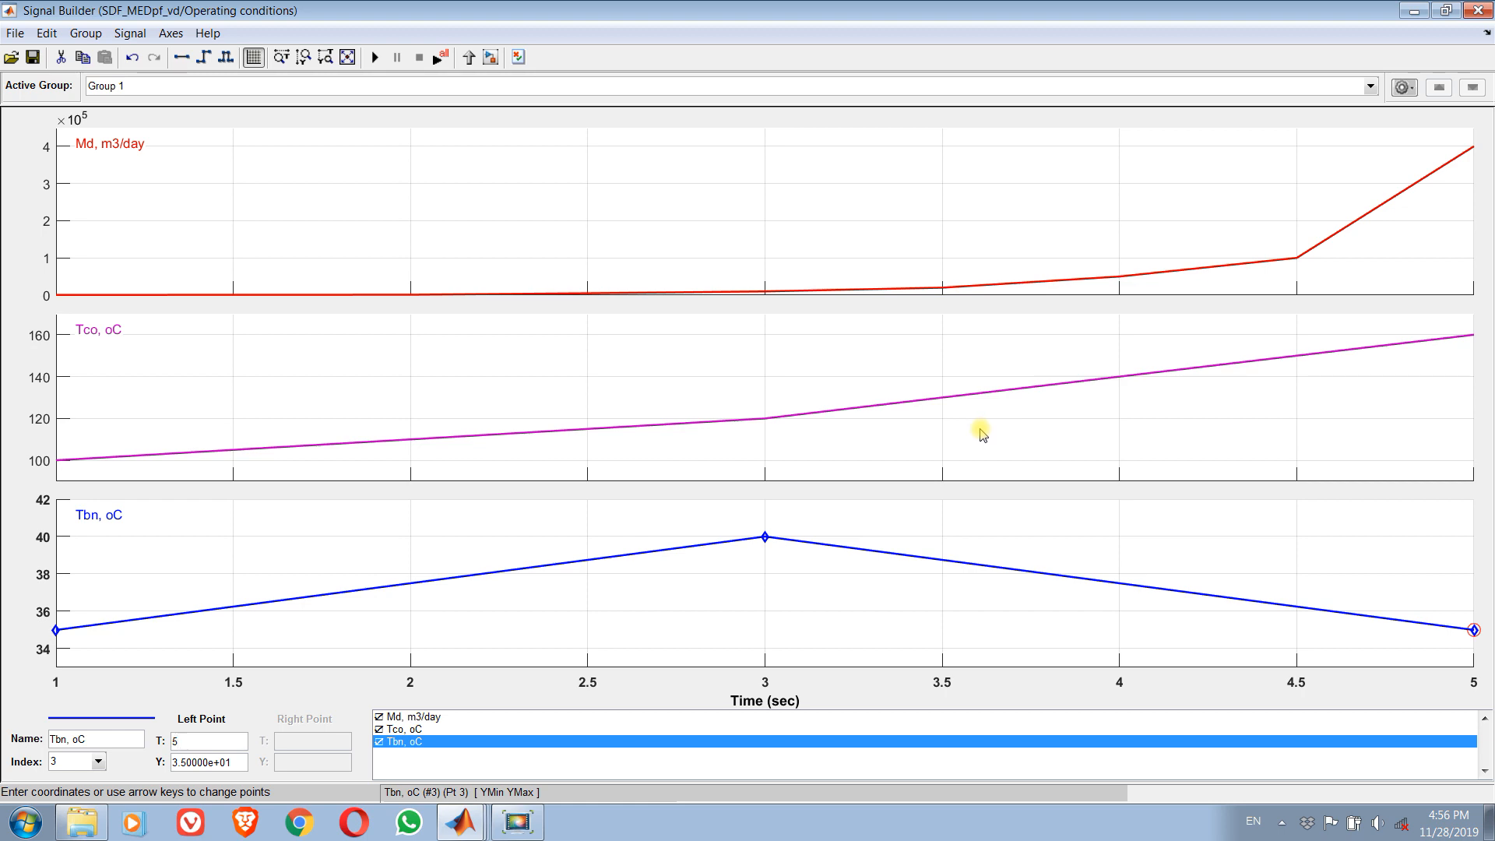
click(1476, 11)
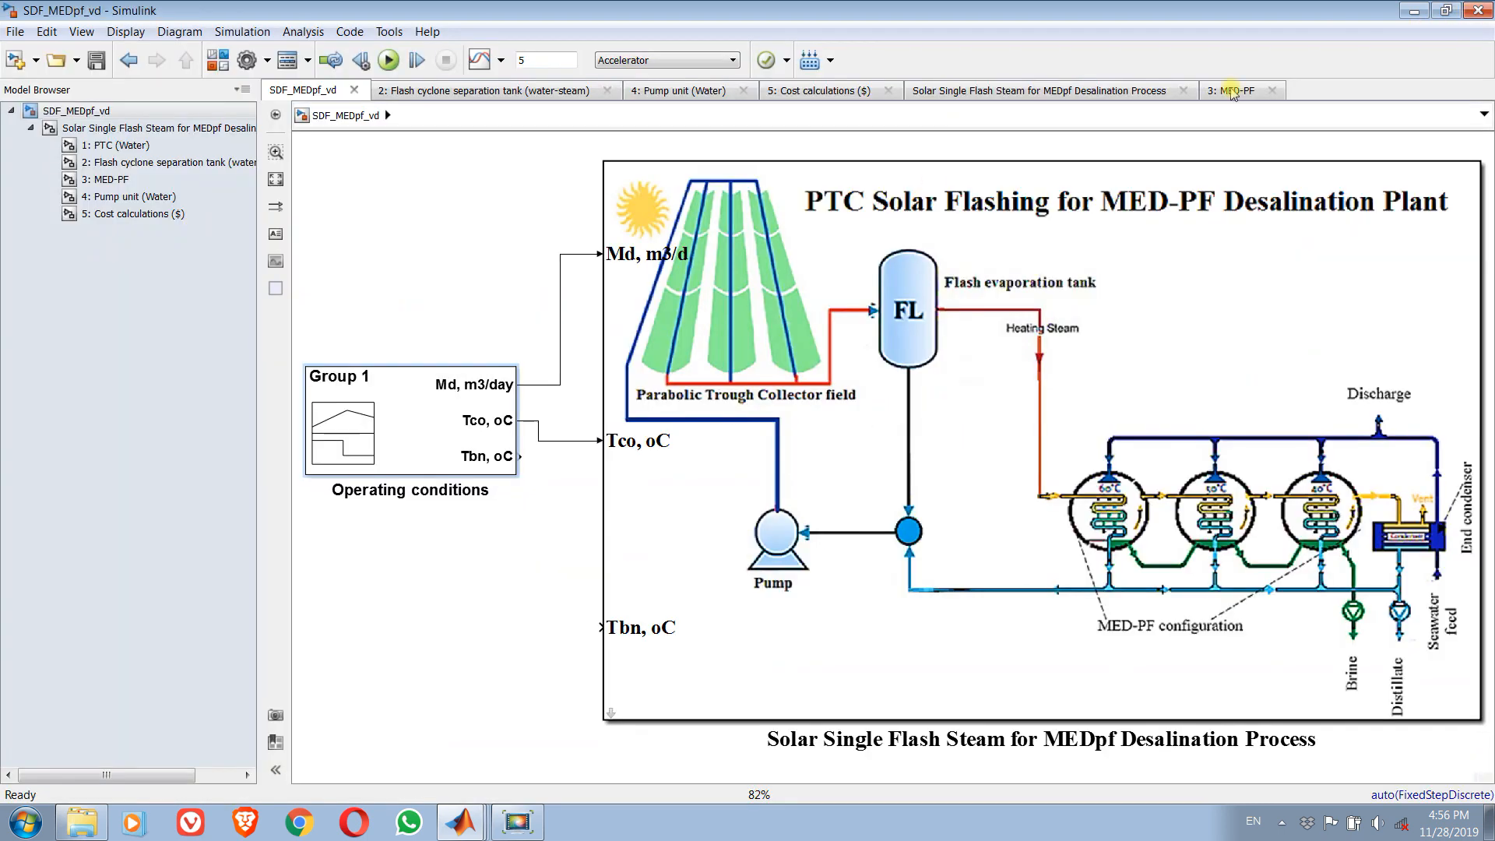
Connect the Operating conditions block's Tbn output to the plant subsystem's Tbn input and run the simulation.
drag(518, 456, 601, 627)
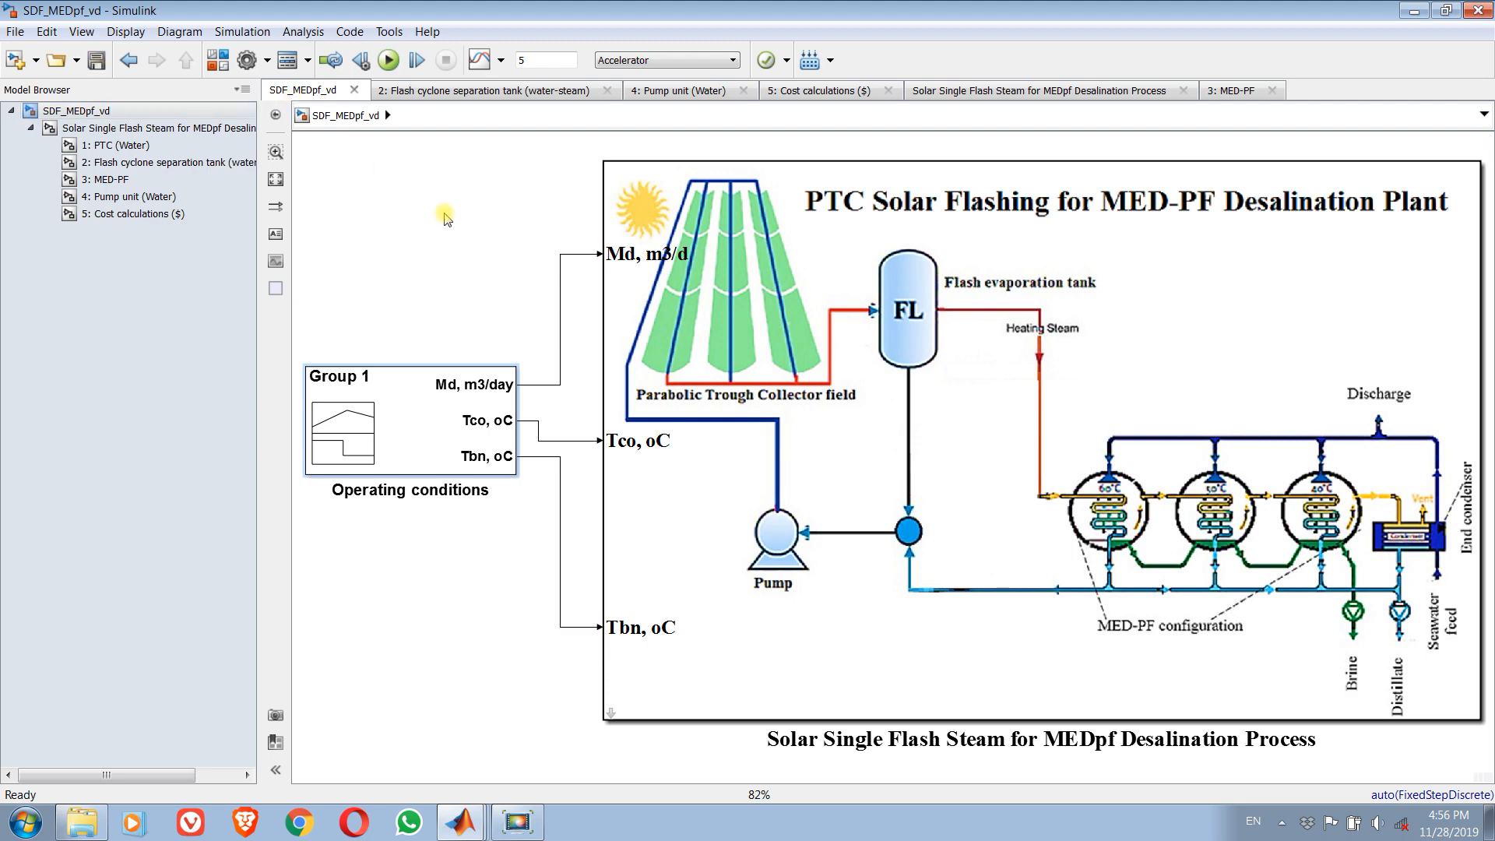
click(388, 60)
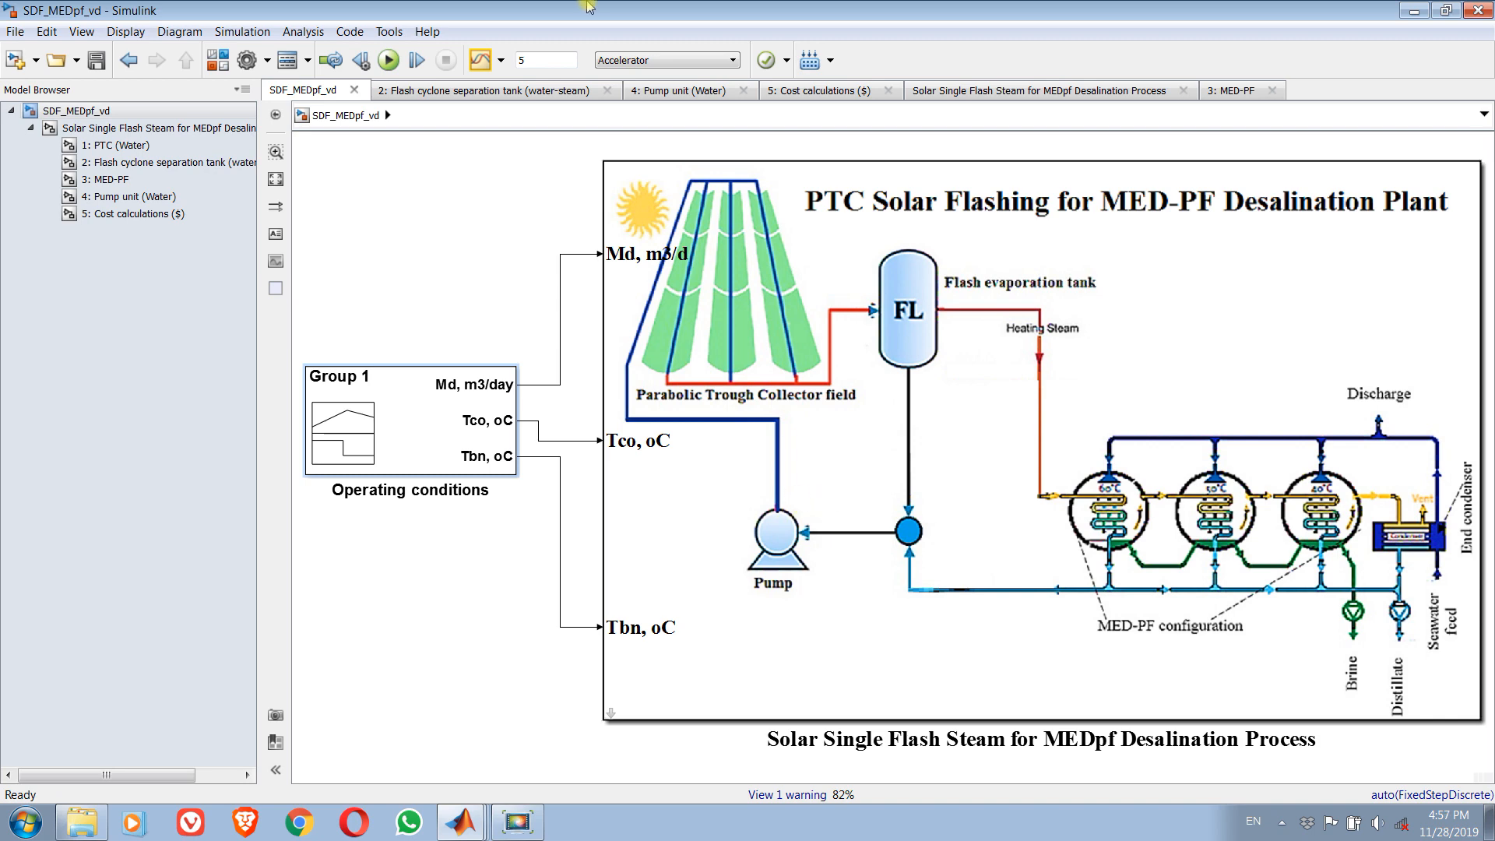
Open the Simulation Data Inspector and plot Run 3's SPC kWh/m3 signal in the empty last subplot.
click(501, 61)
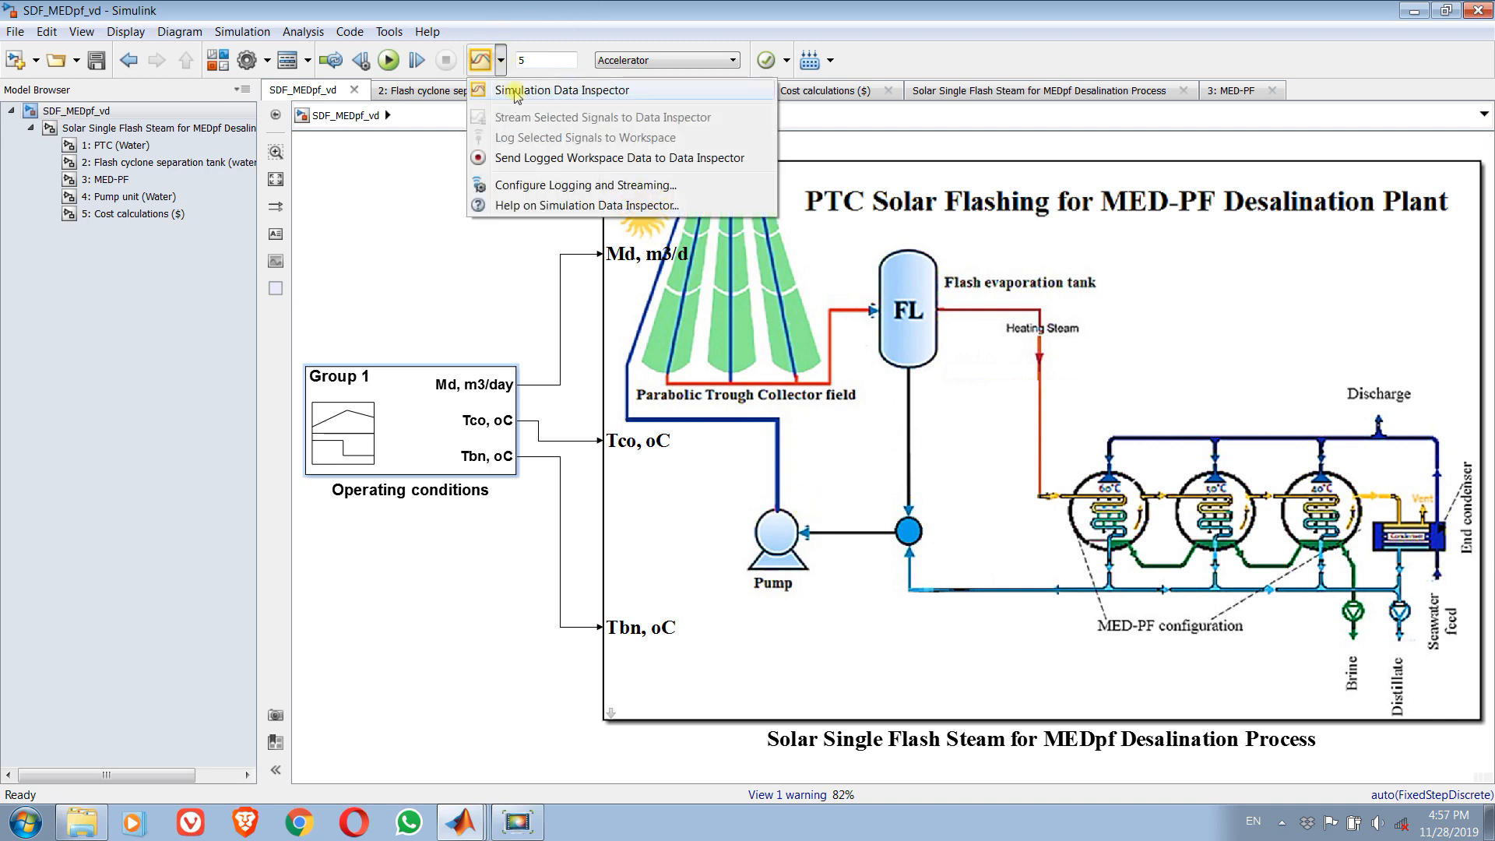
click(514, 92)
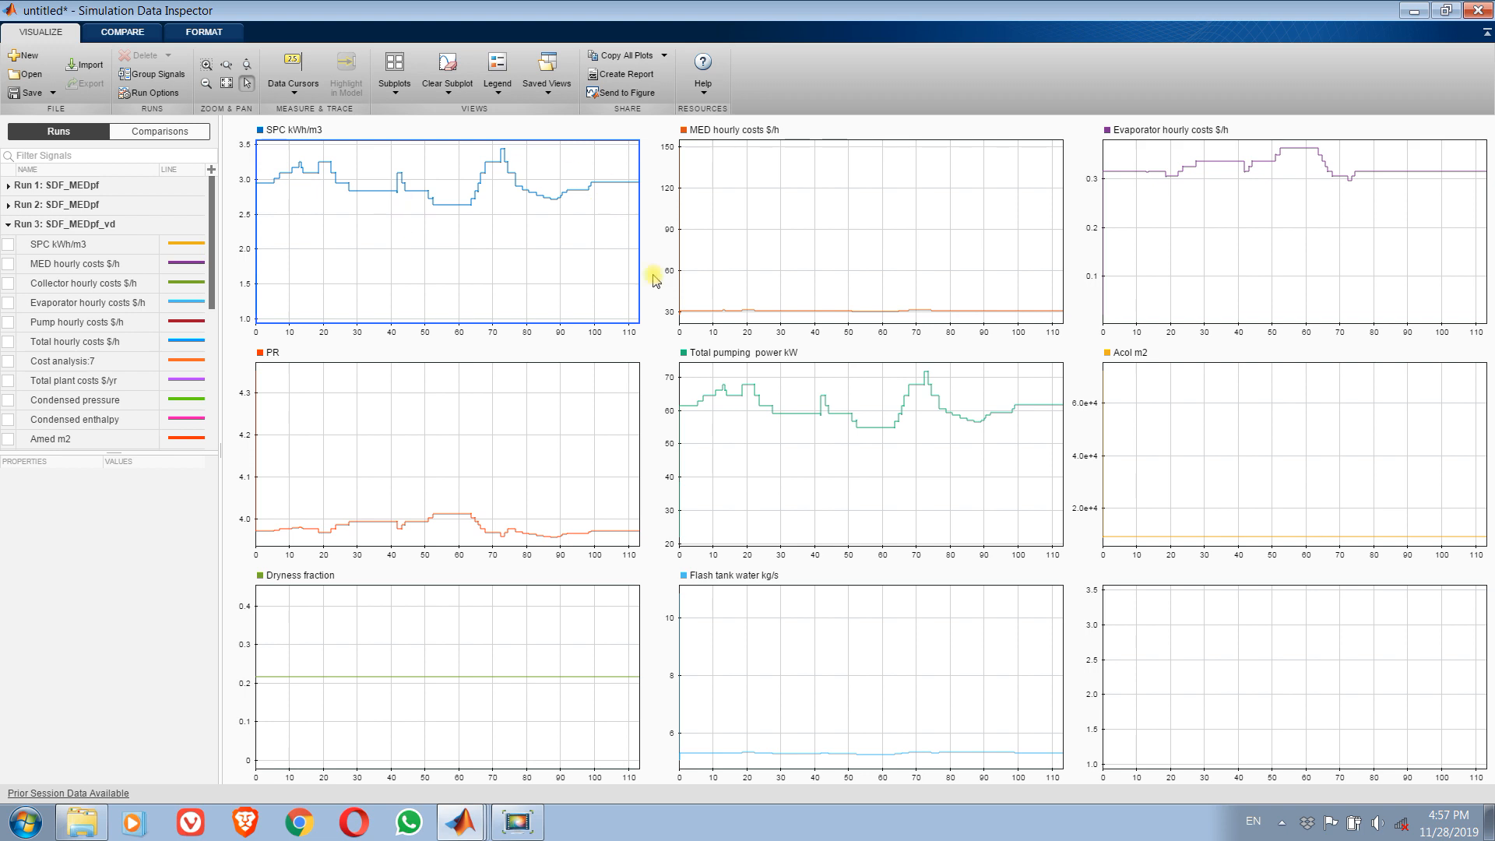
drag(127, 452, 133, 708)
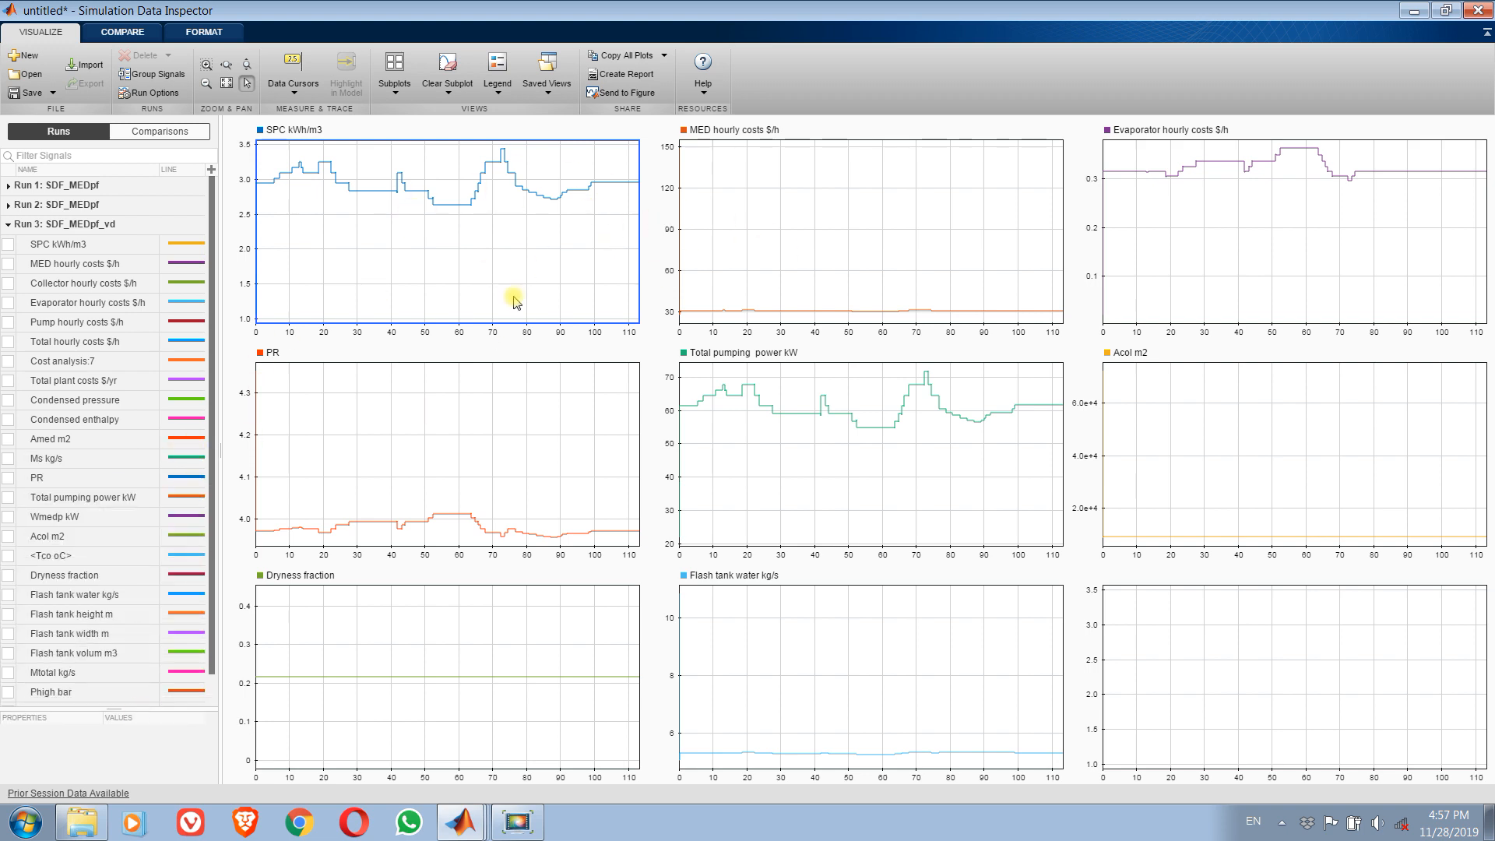
click(8, 244)
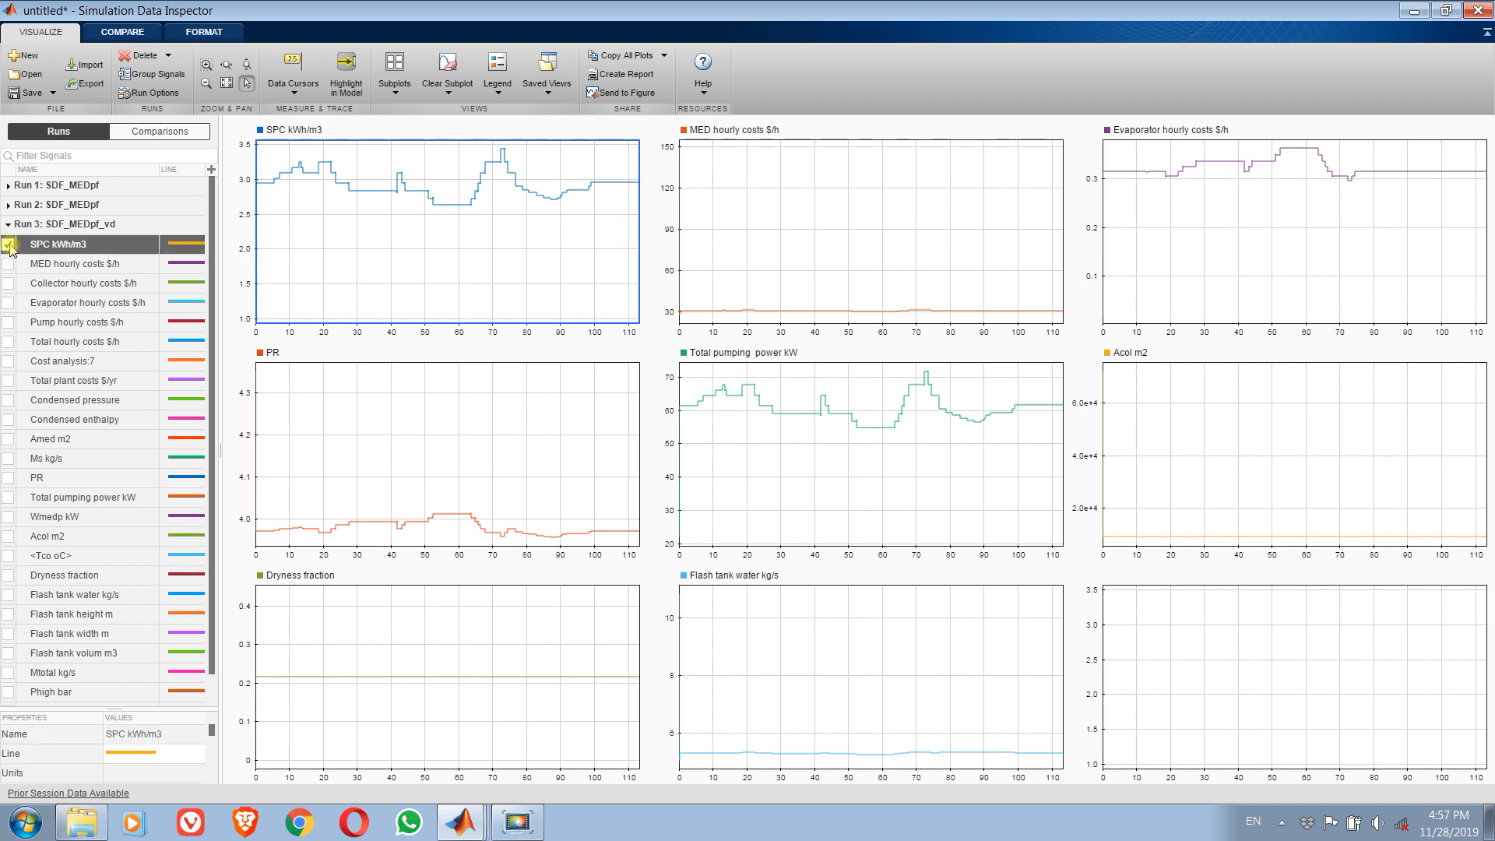
click(9, 245)
click(1290, 449)
click(1164, 654)
click(9, 244)
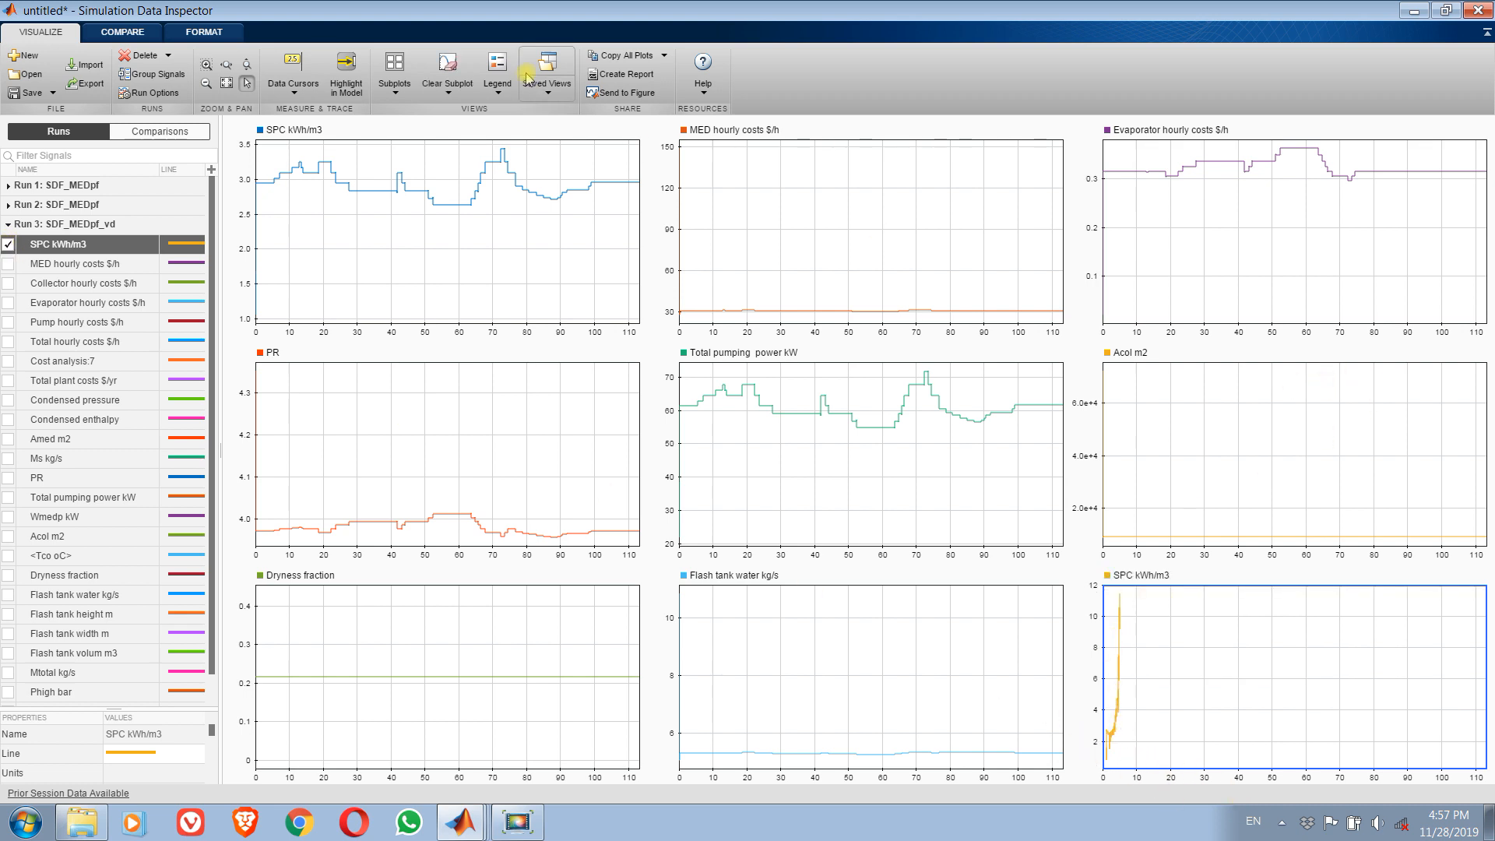
Change the plot layout to three rows by four columns of subplots.
click(394, 74)
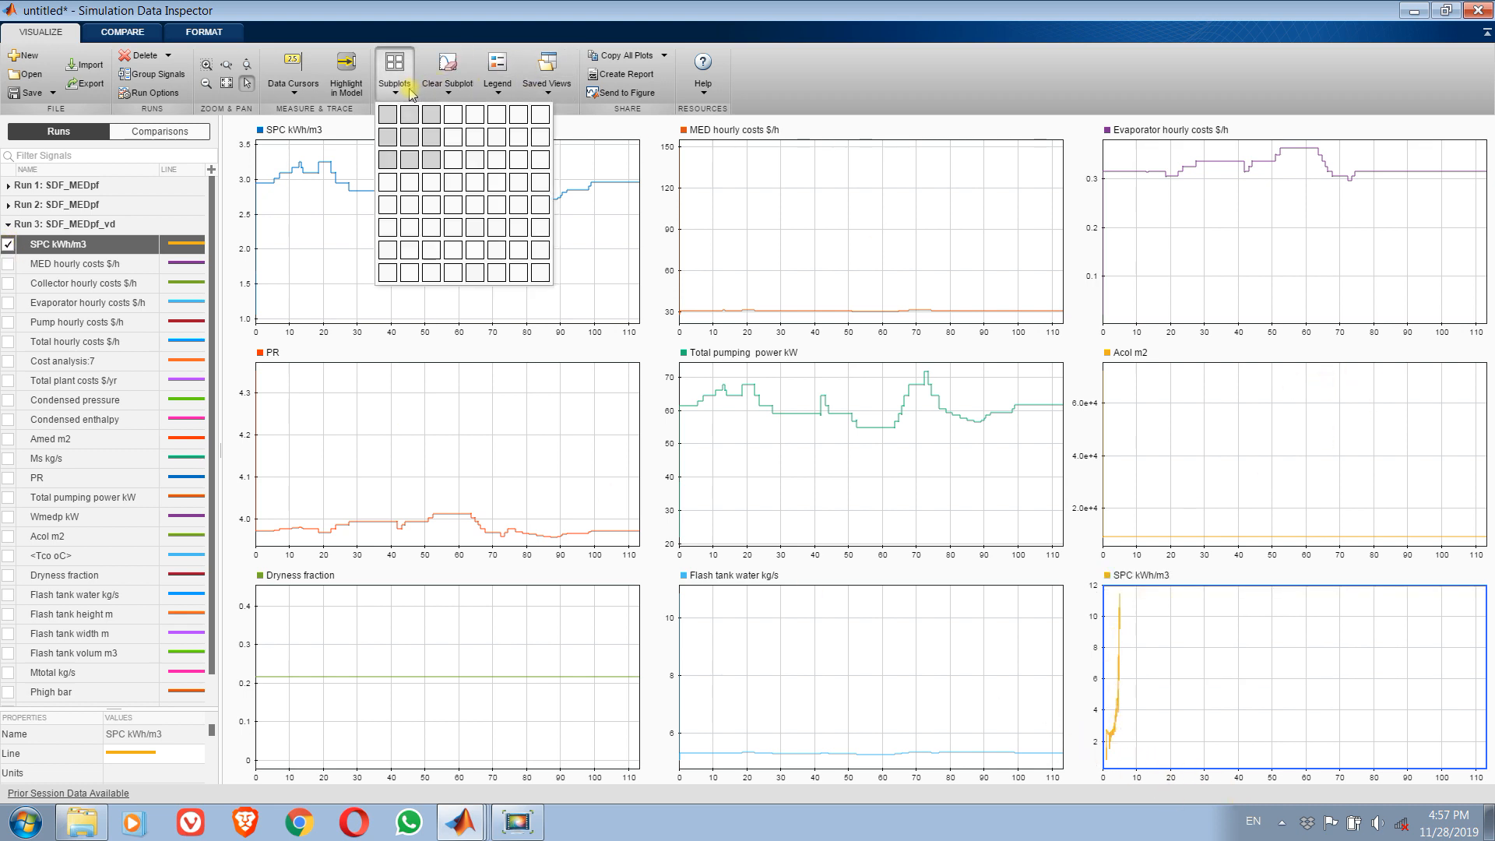
click(452, 161)
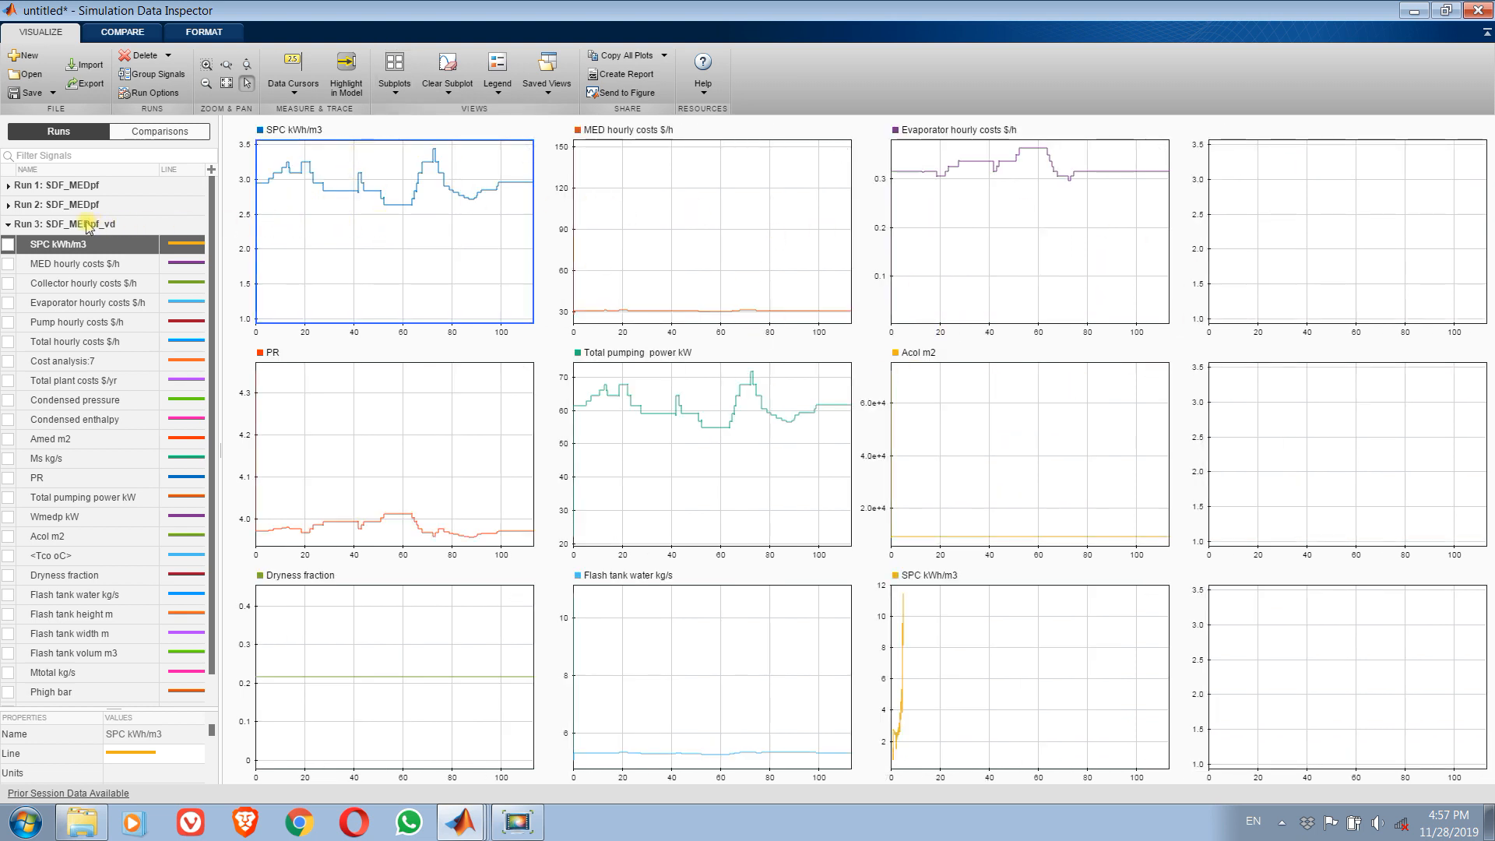
click(403, 205)
Delete all runs from the Data Inspector and set the layout to three by three subplots.
click(168, 55)
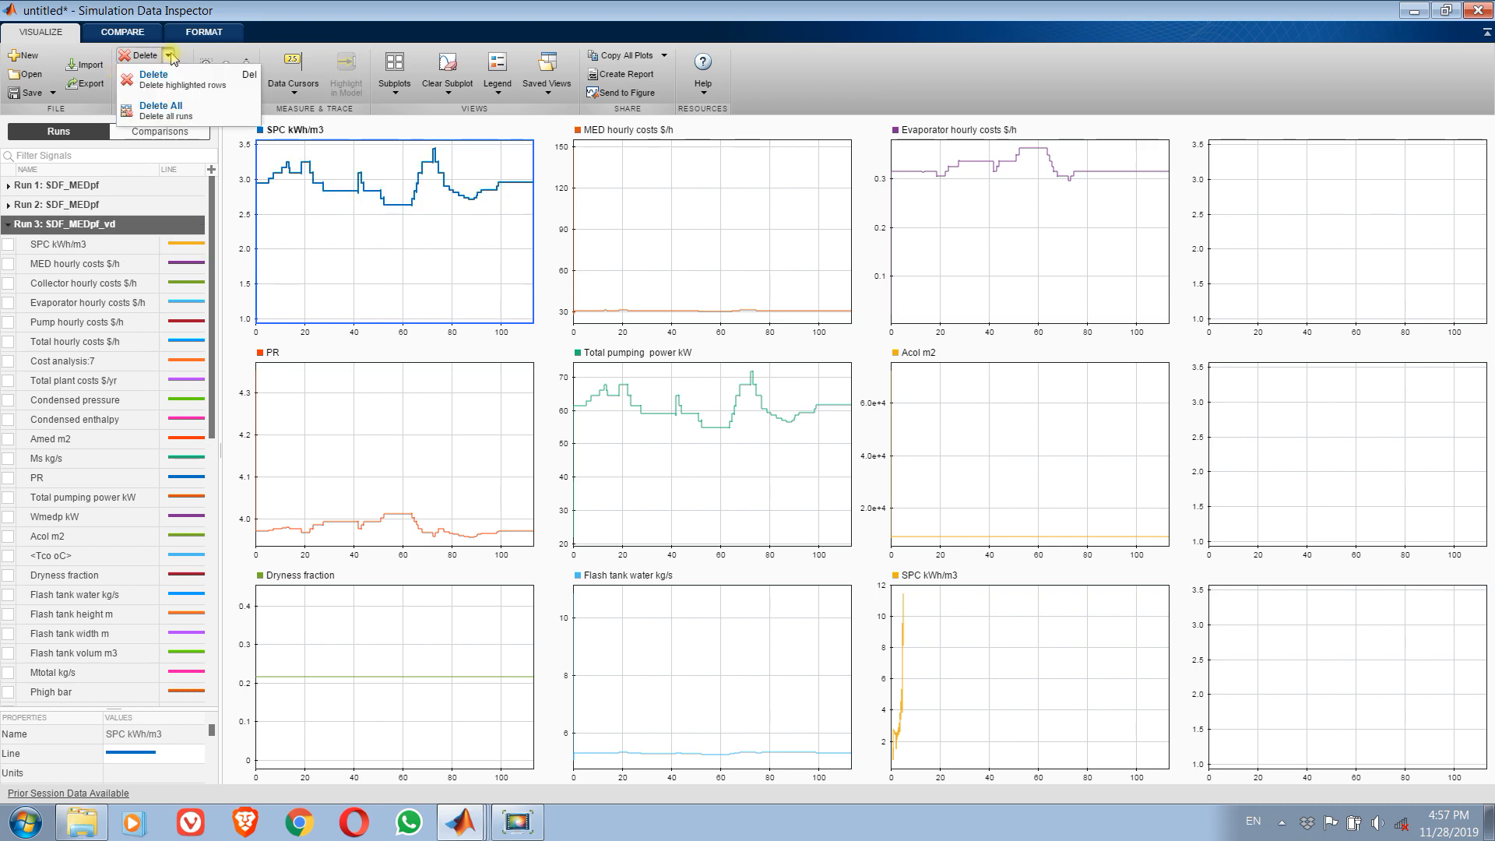
click(159, 108)
click(767, 442)
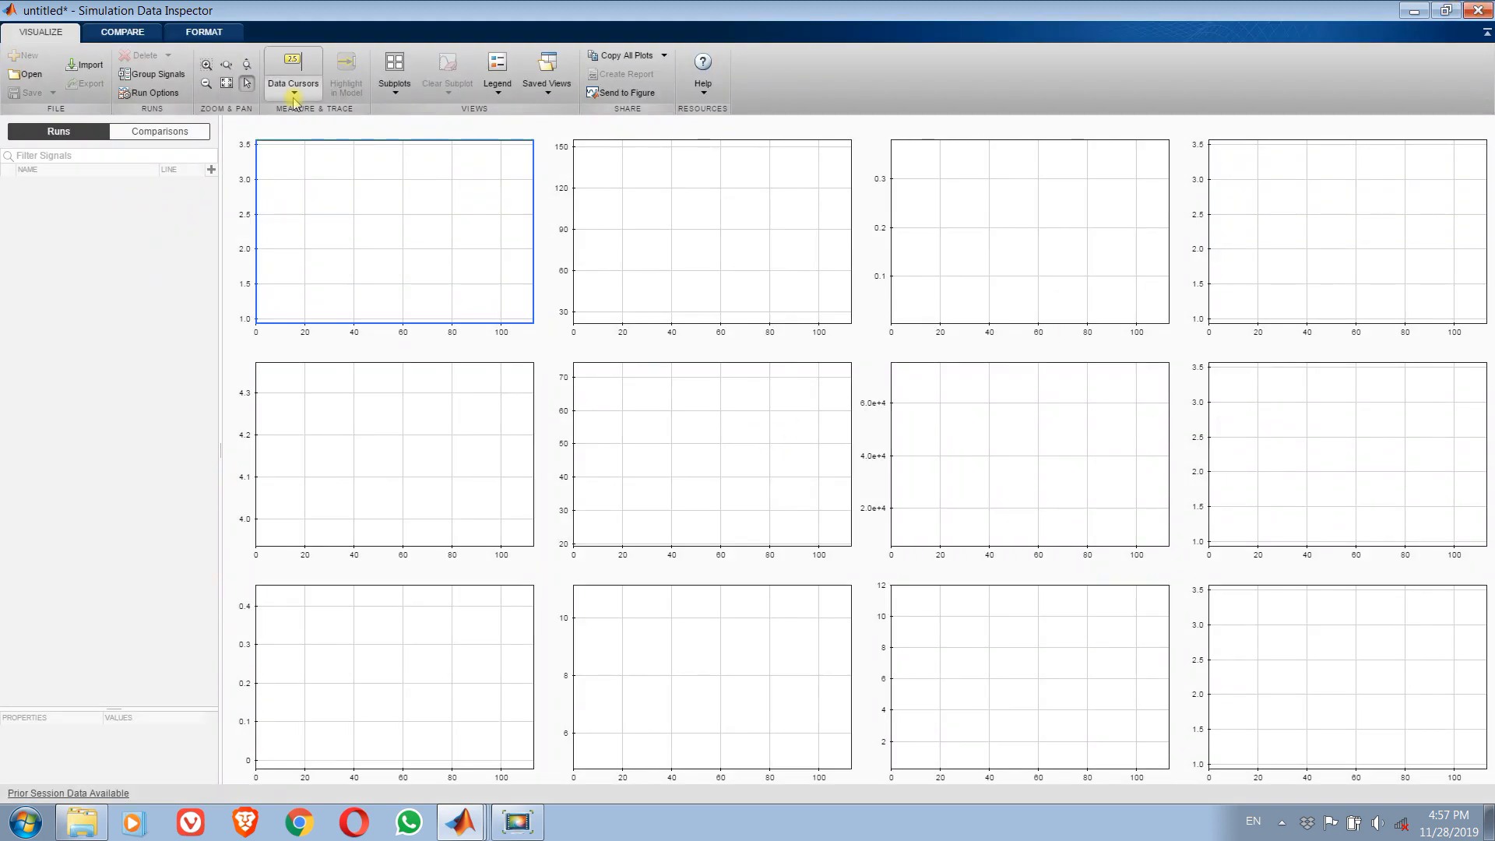
click(397, 93)
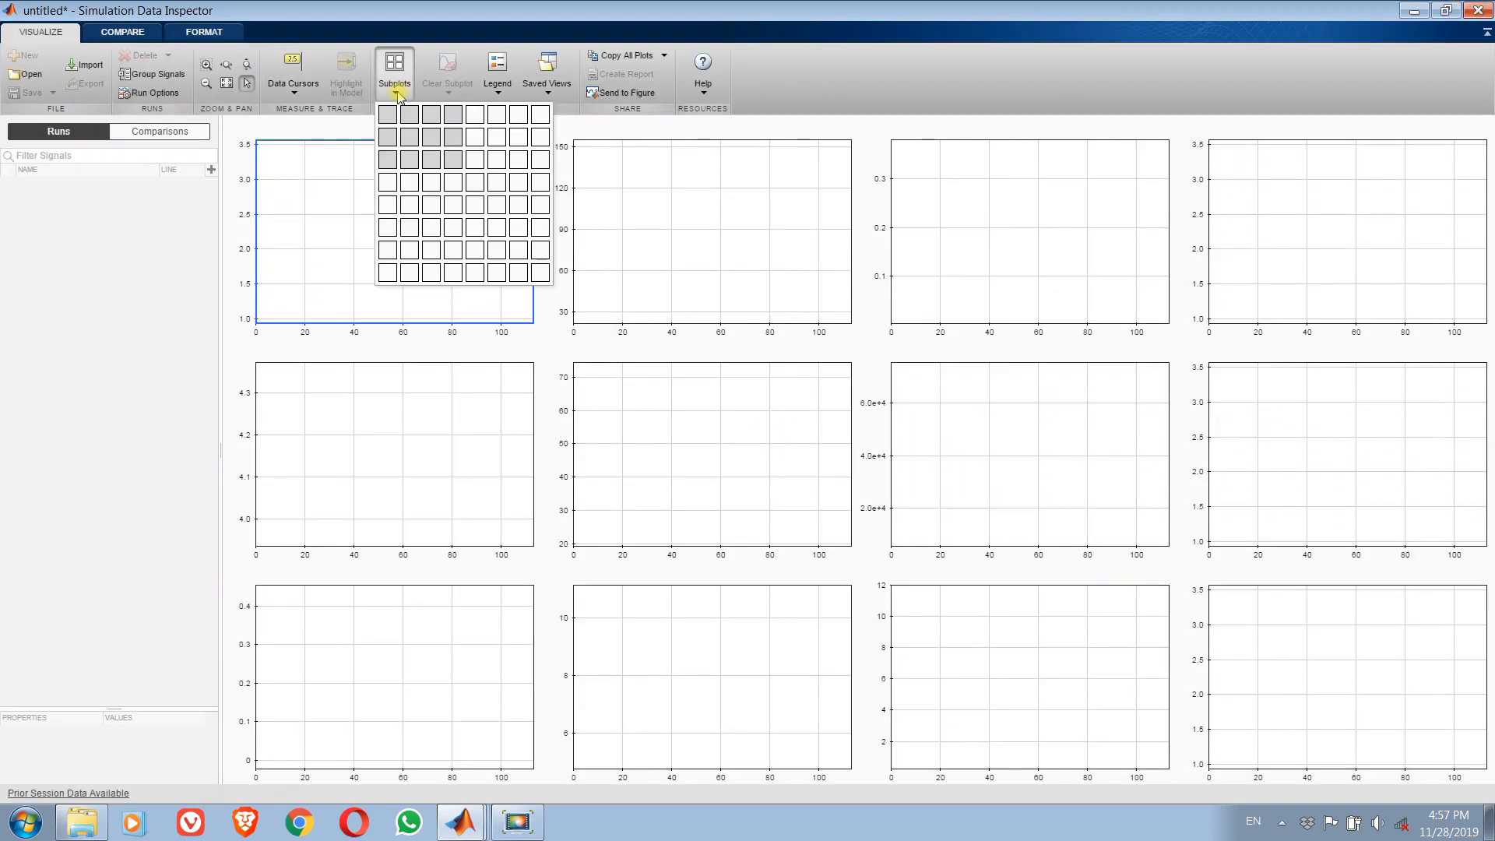
click(431, 159)
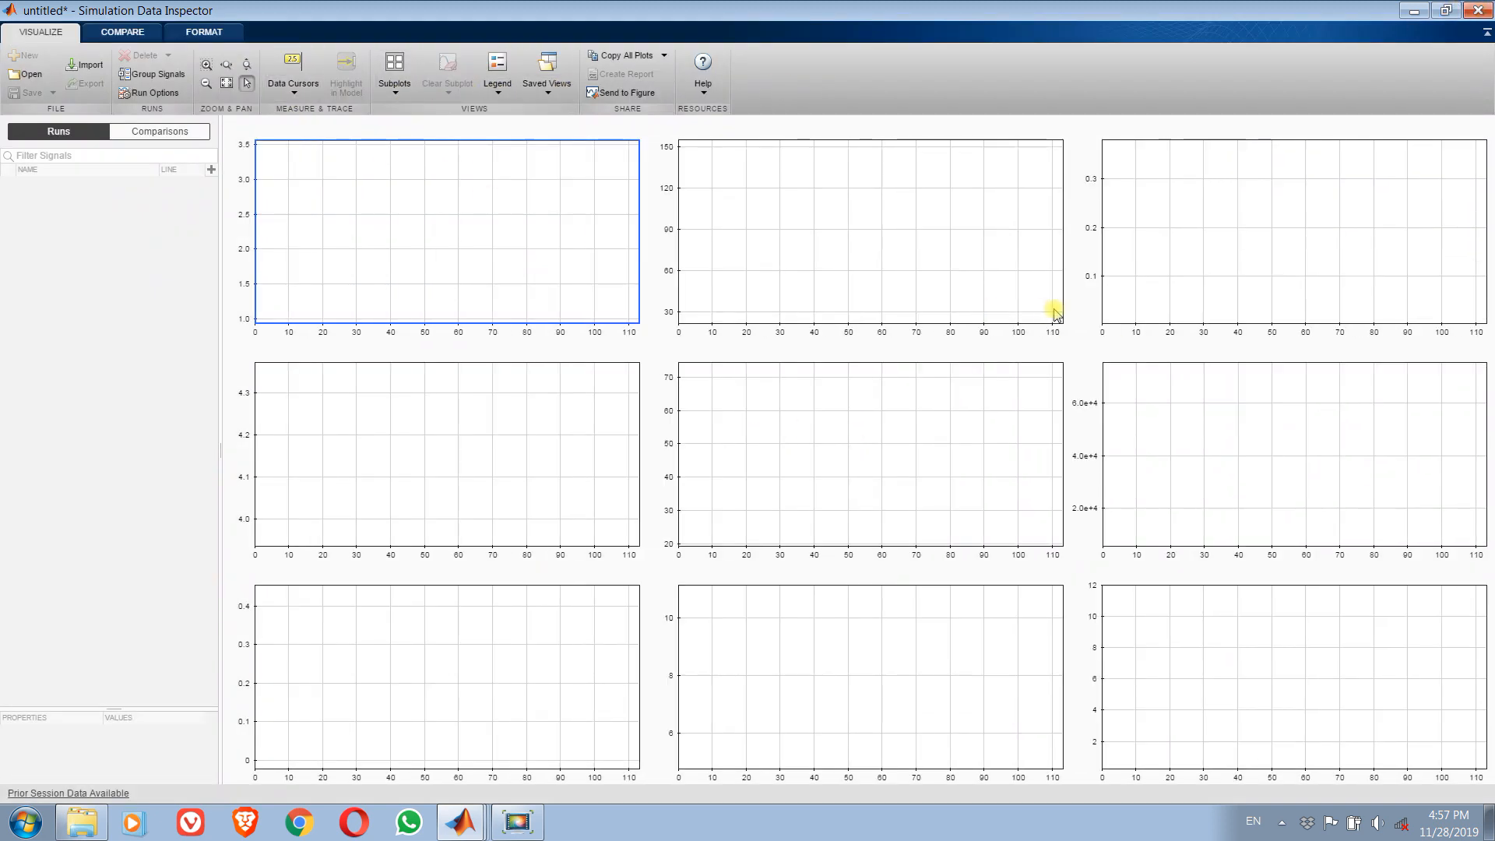
Close the Simulation Data Inspector and save the SDF_MEDpf_vd model.
click(1480, 12)
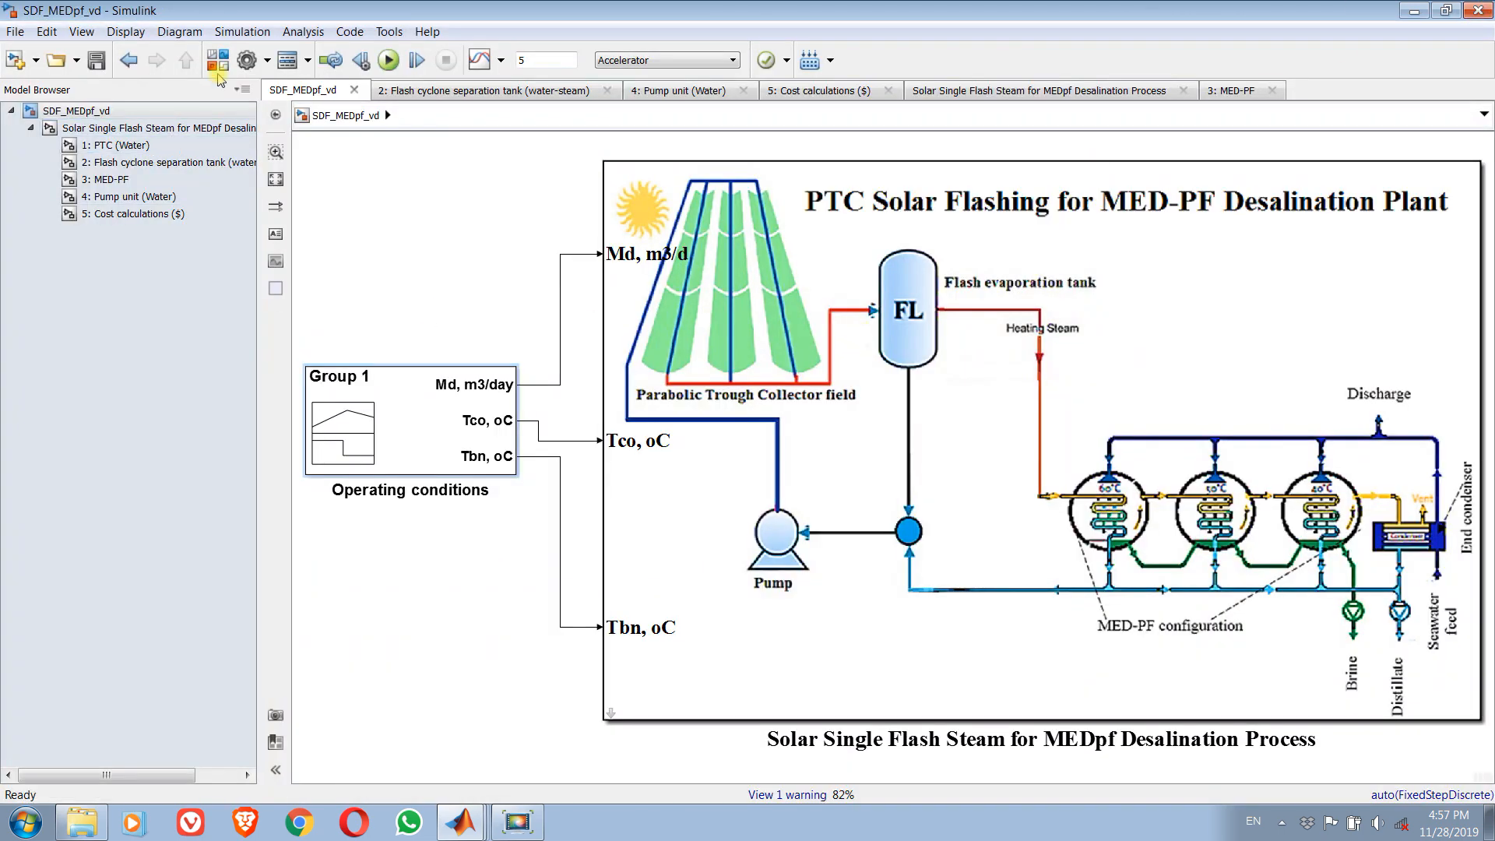
click(97, 62)
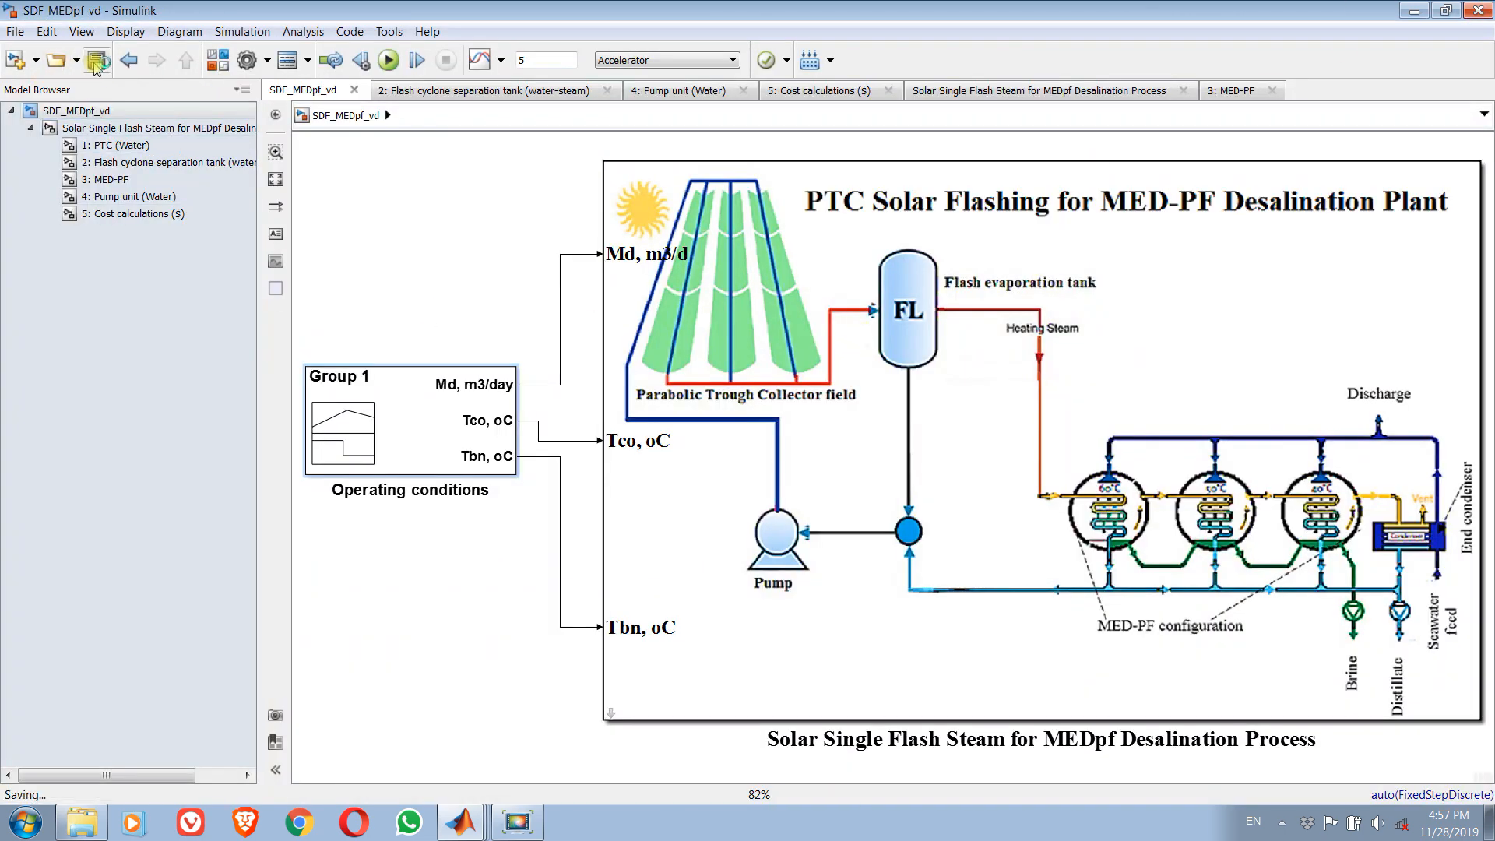
Simulate the SDF_MEDpf_vd model, then open the Simulation Data Inspector and enlarge its signal list.
click(390, 61)
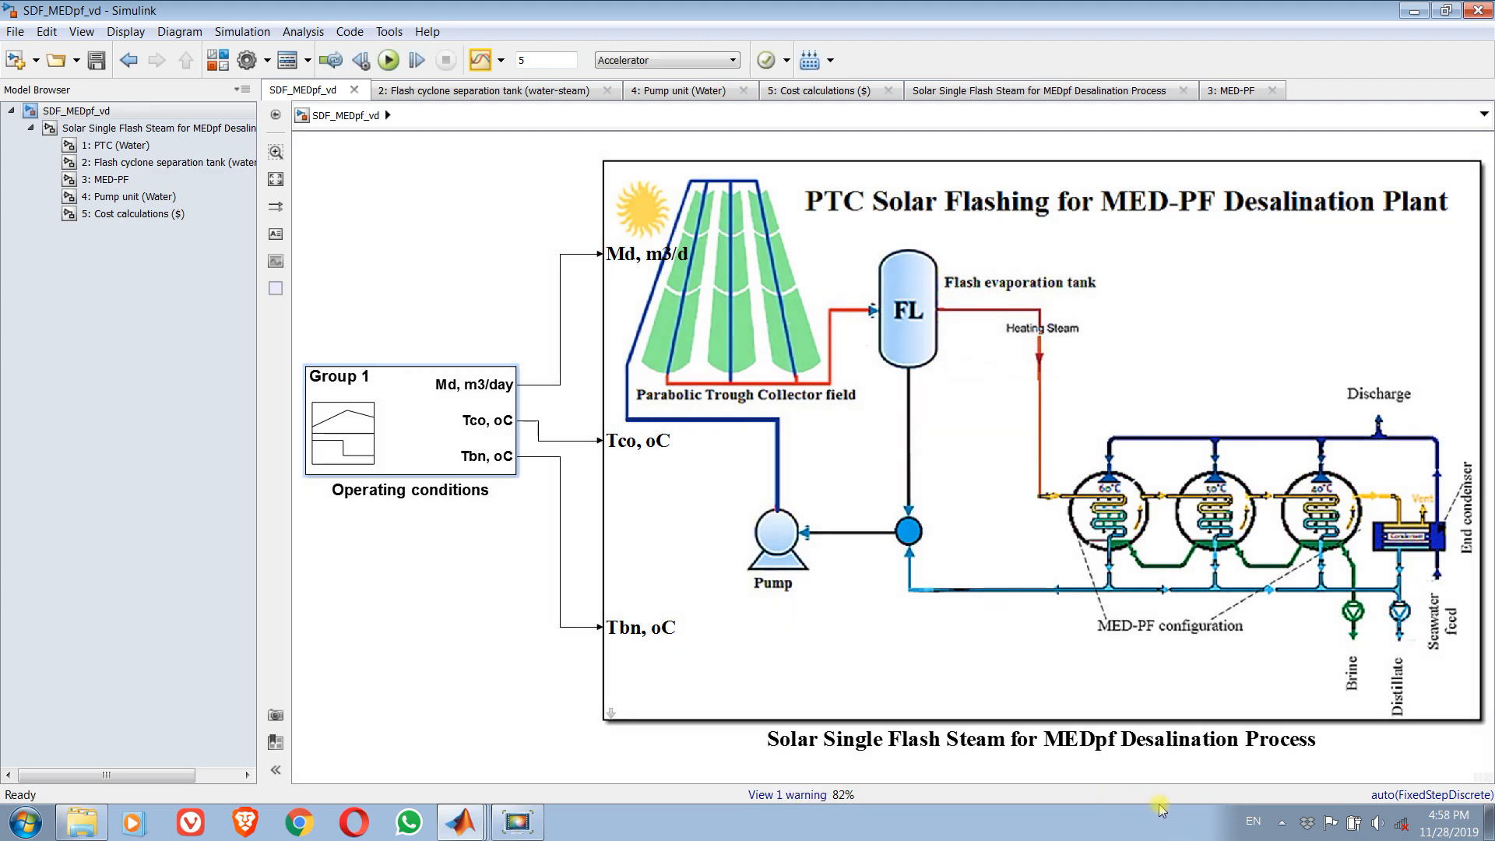
click(480, 61)
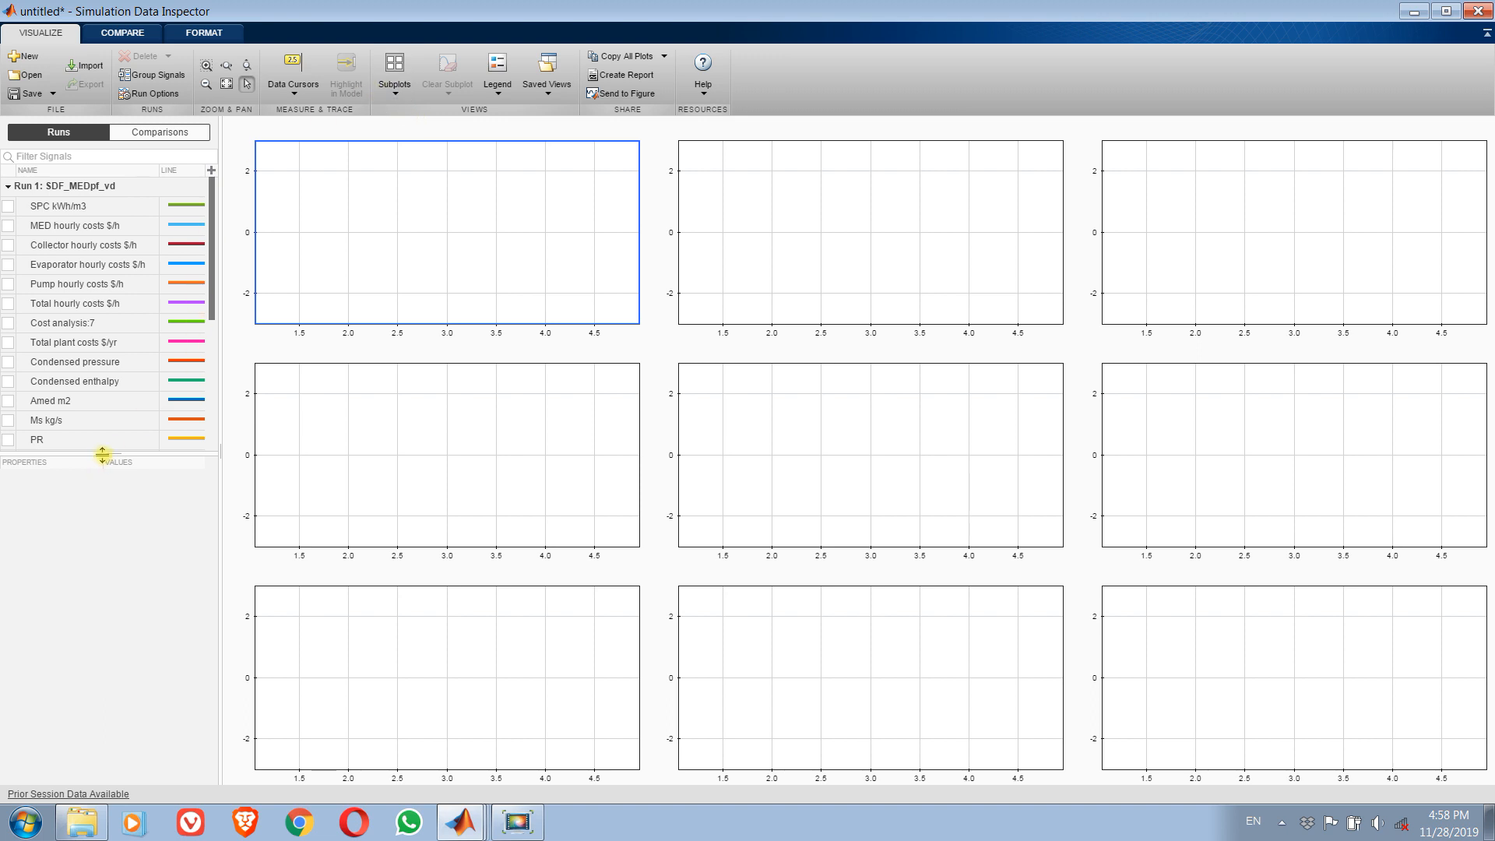
drag(101, 452, 101, 585)
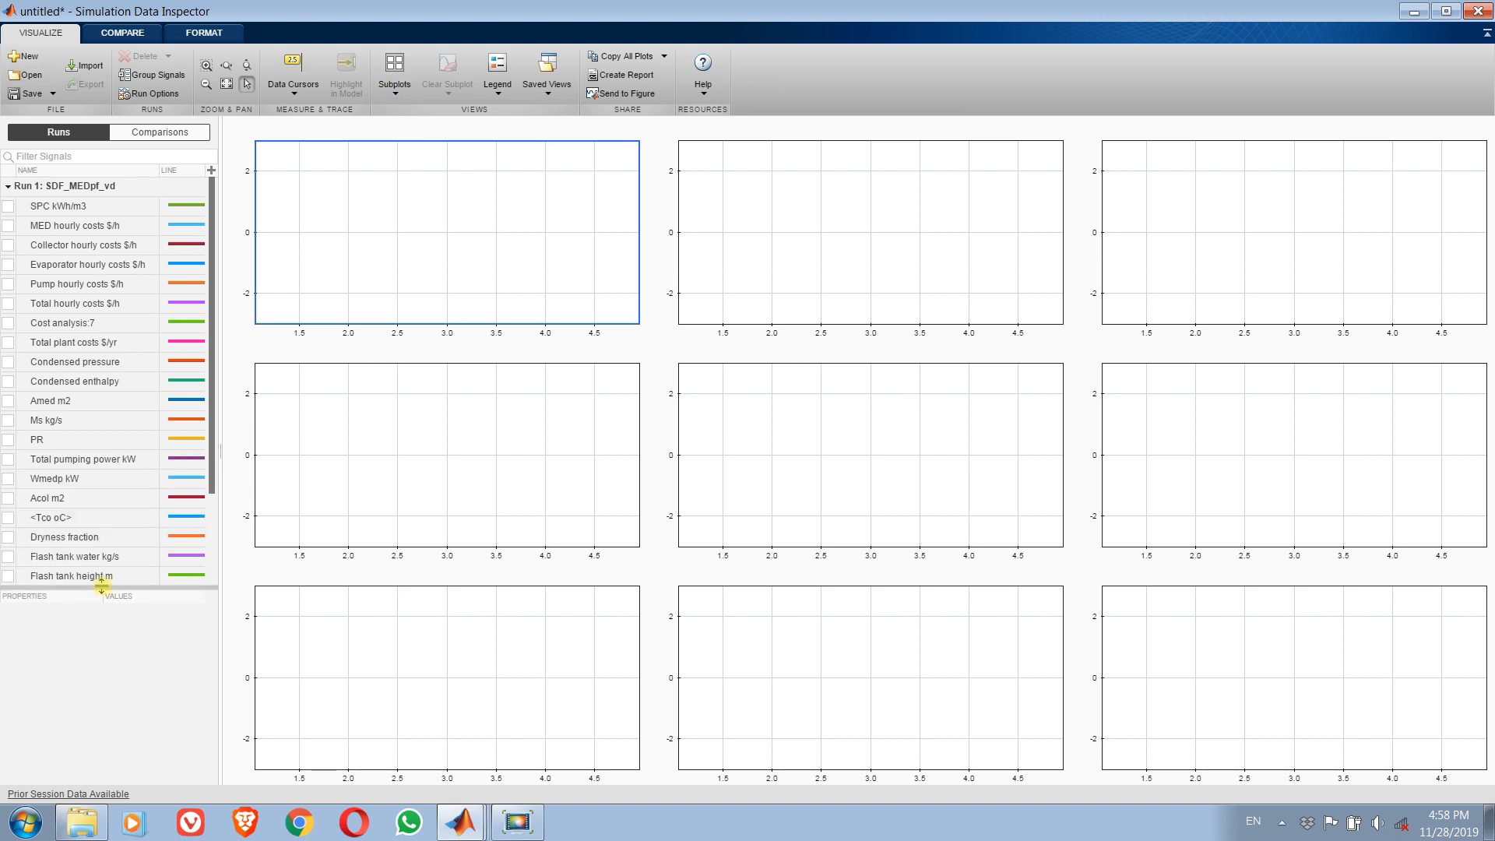
Plot PR, Ms kg/s and Amed m2 in the three top-row subplots and make the first middle-row subplot active.
click(9, 440)
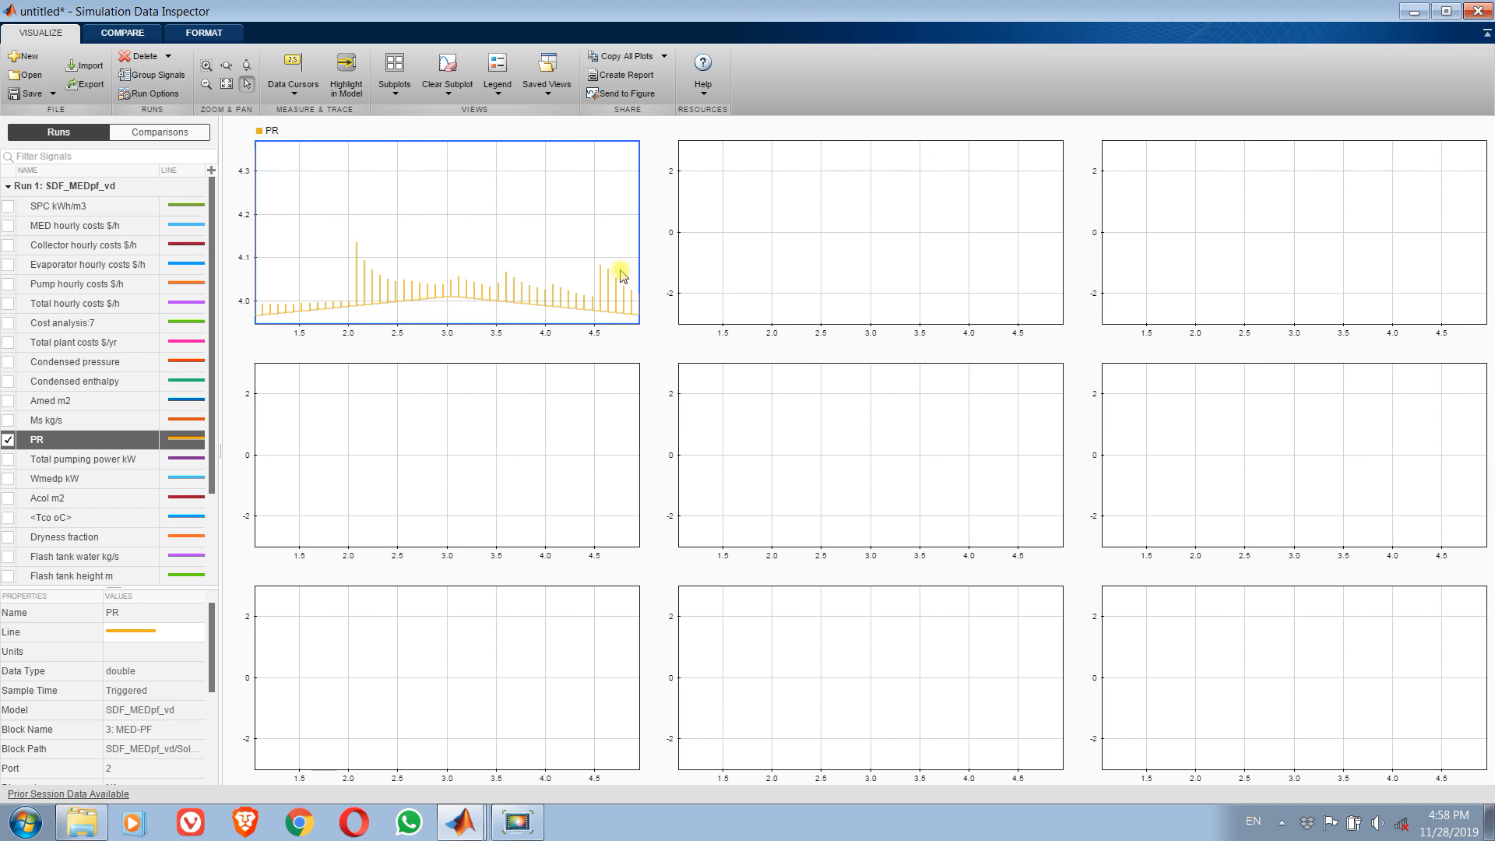
click(761, 234)
click(8, 421)
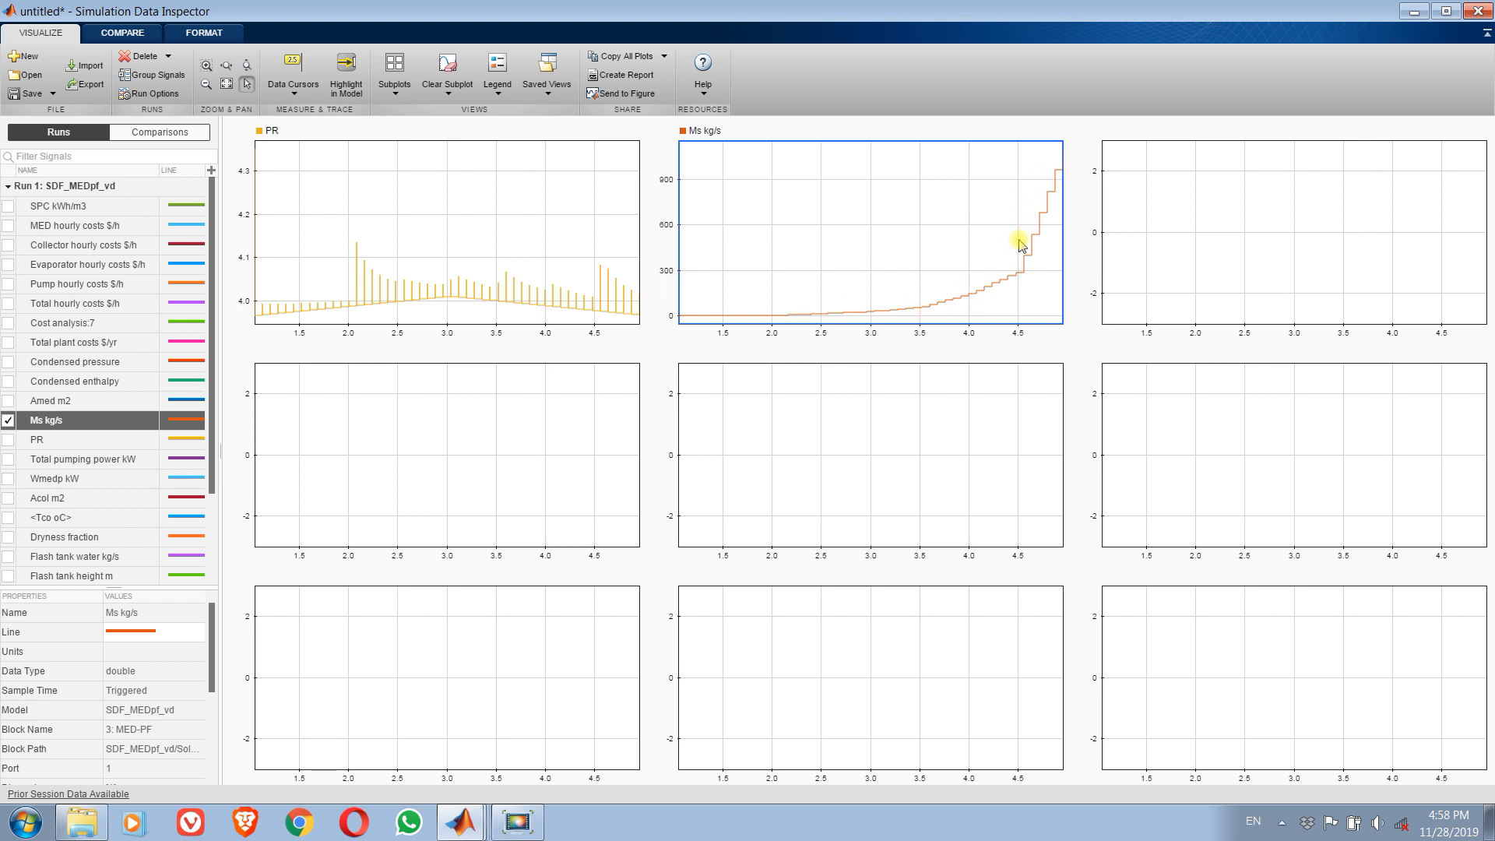
click(1186, 226)
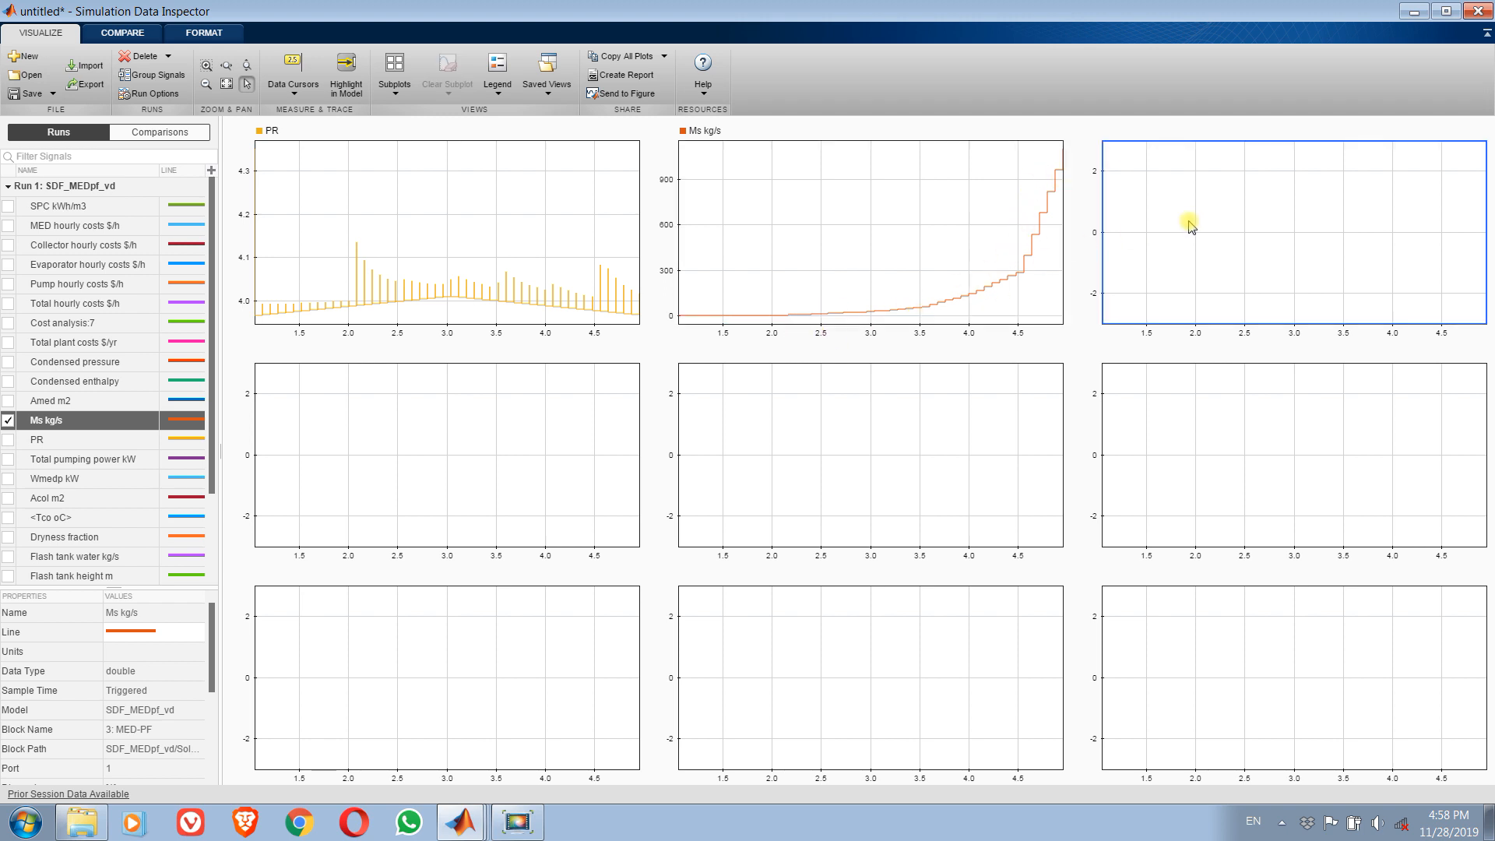
click(7, 402)
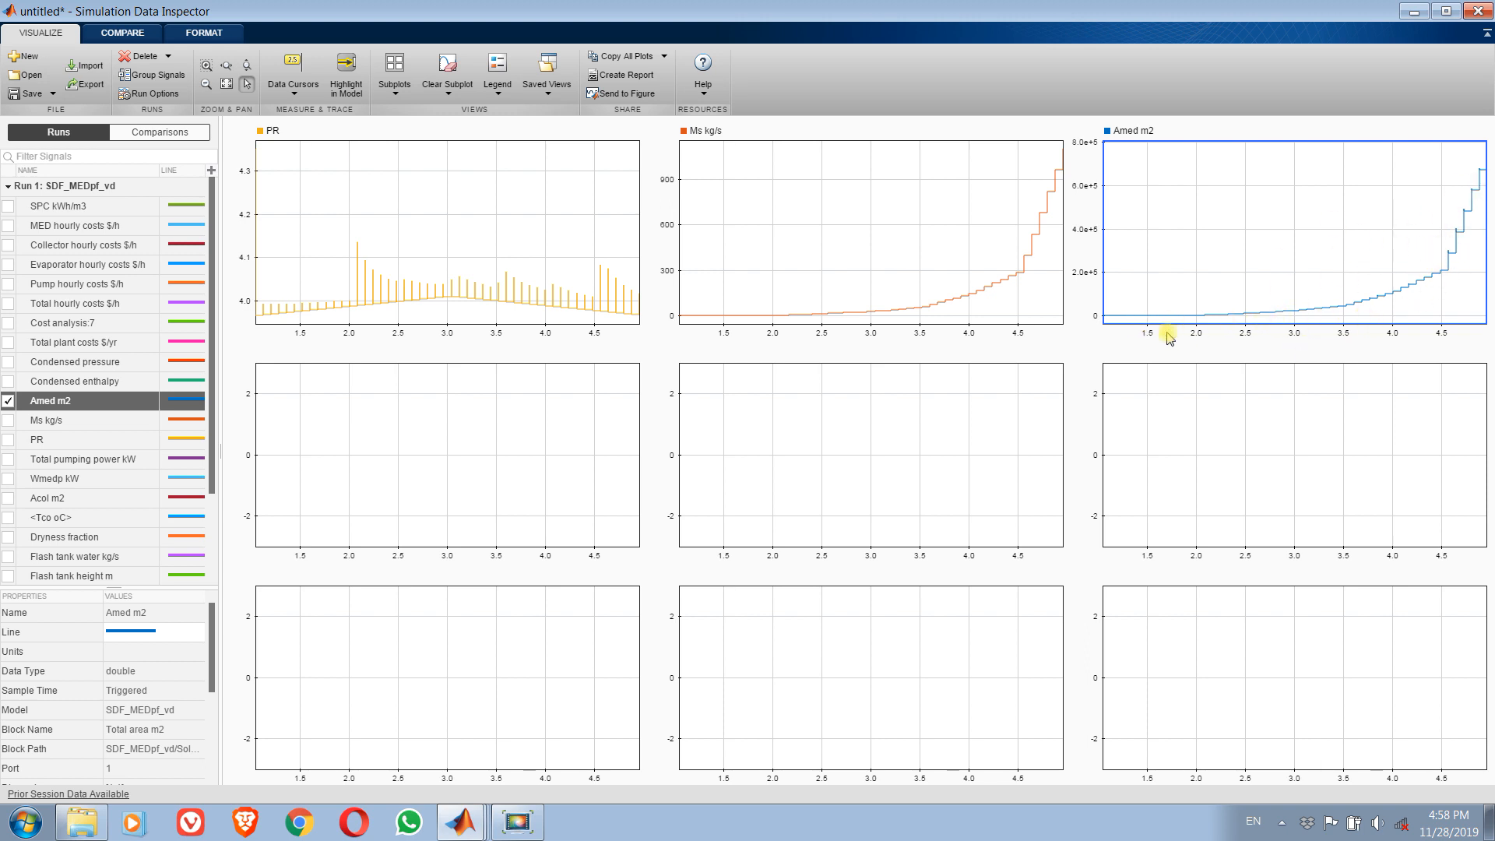
click(441, 437)
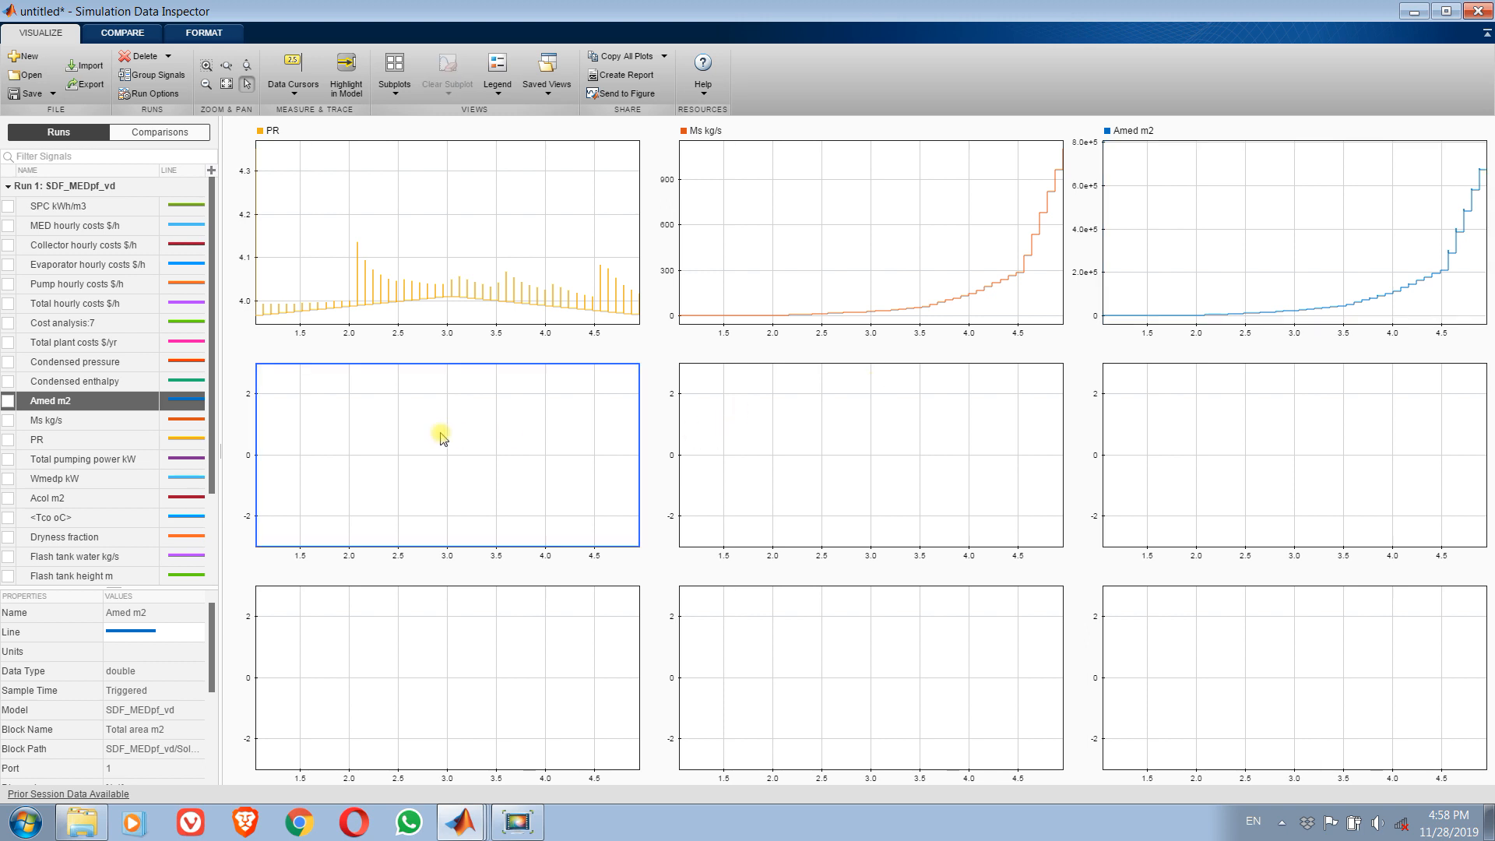
click(8, 382)
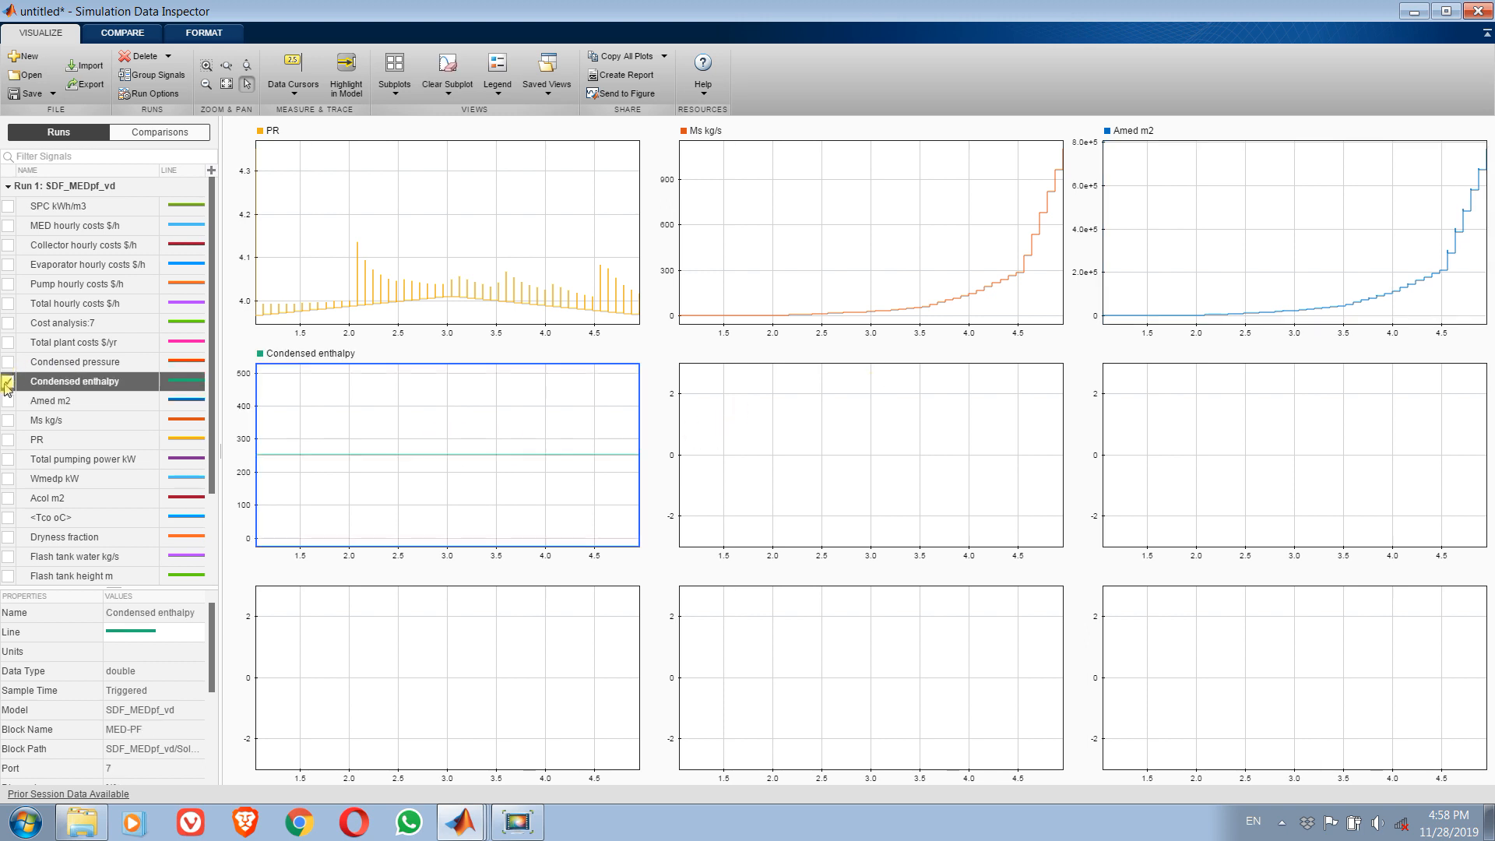
click(8, 382)
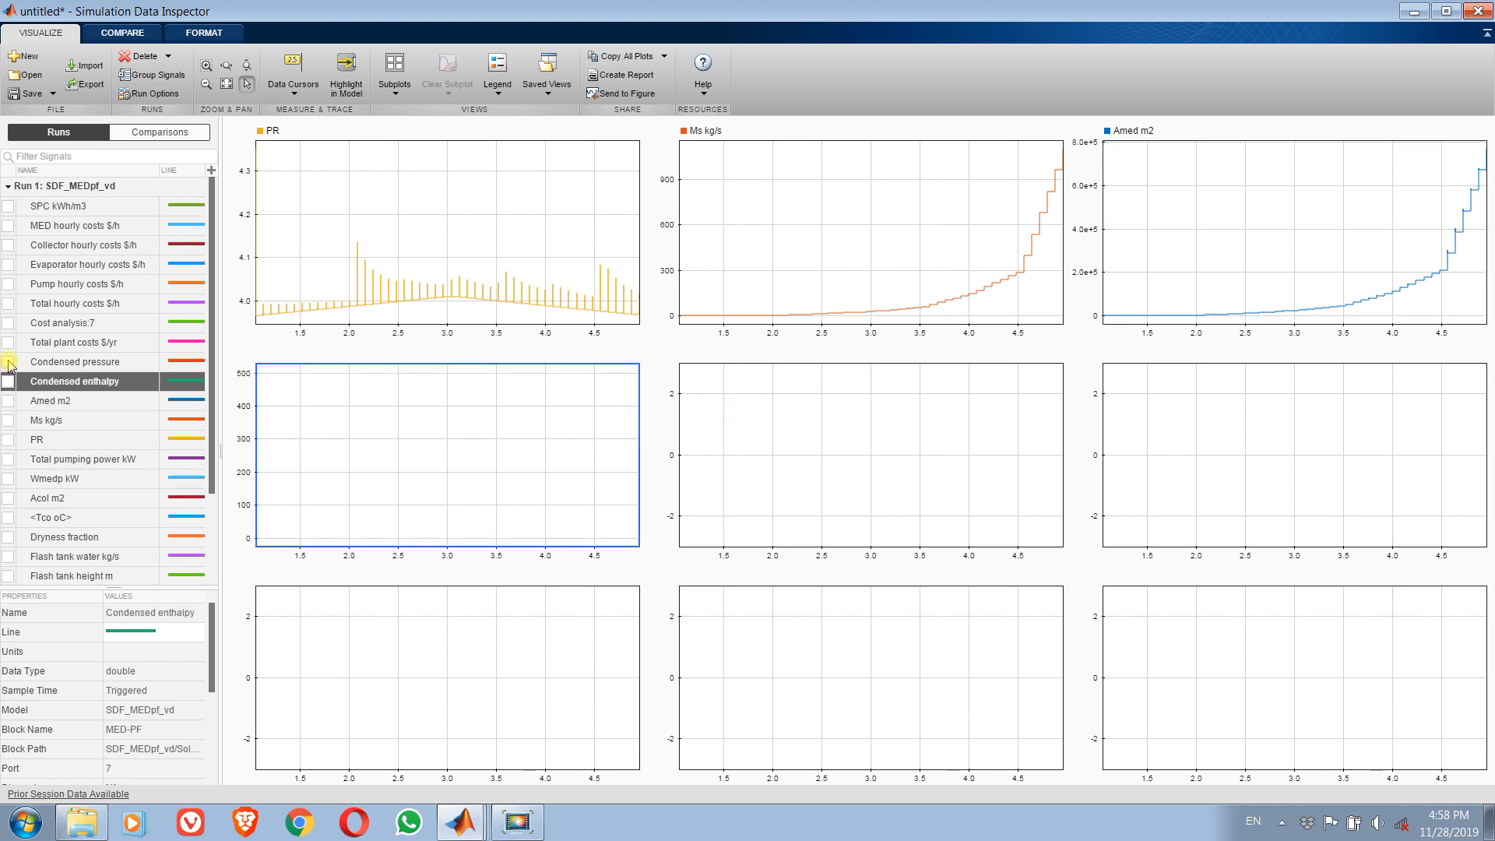
click(9, 362)
click(9, 362)
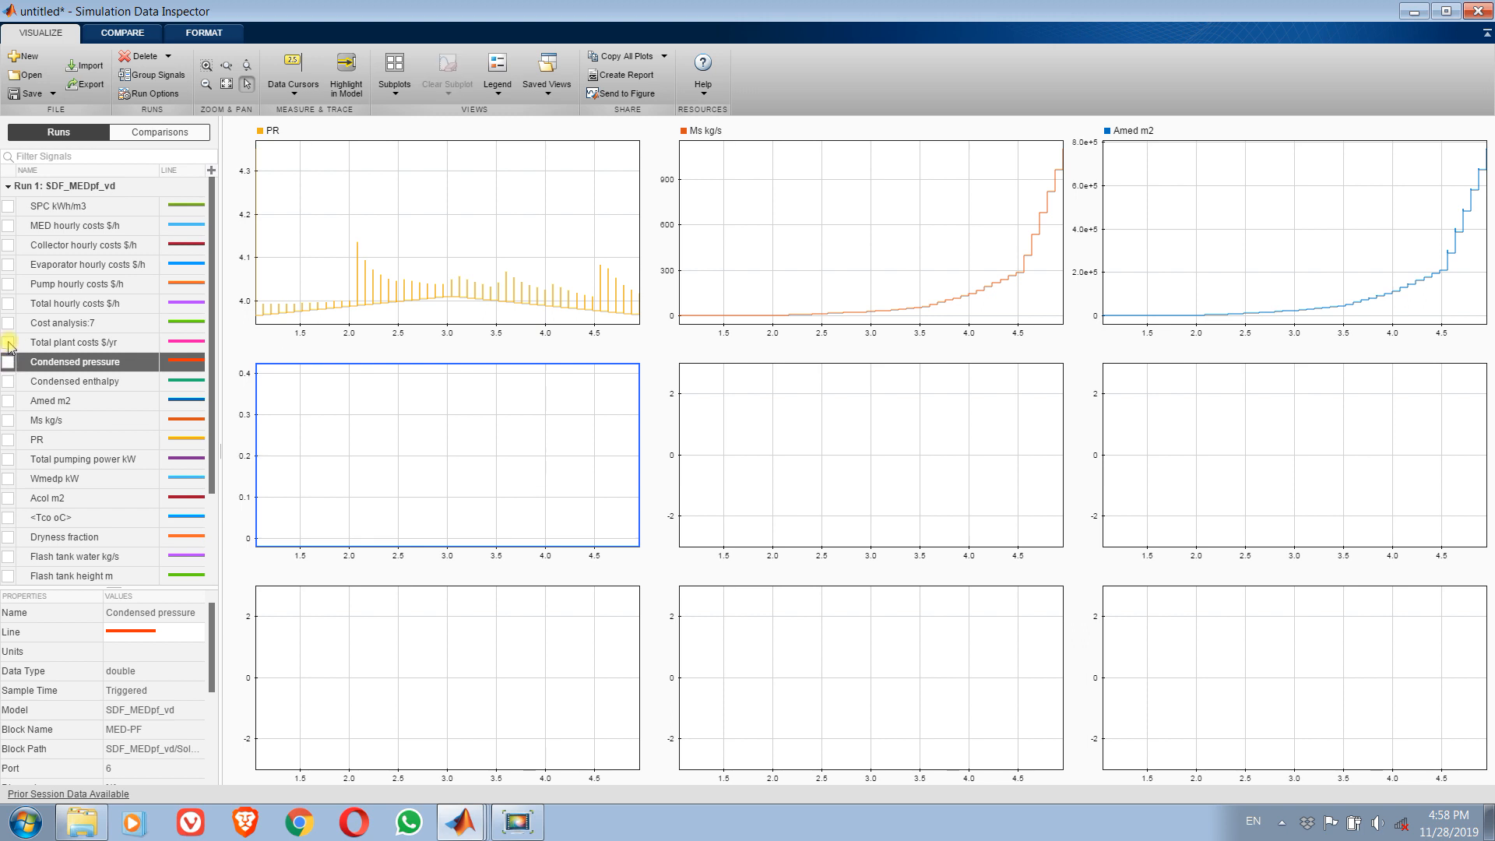
Plot Total plant costs $/yr, Total hourly costs $/h and Dryness fraction in the three middle-row subplots.
click(7, 343)
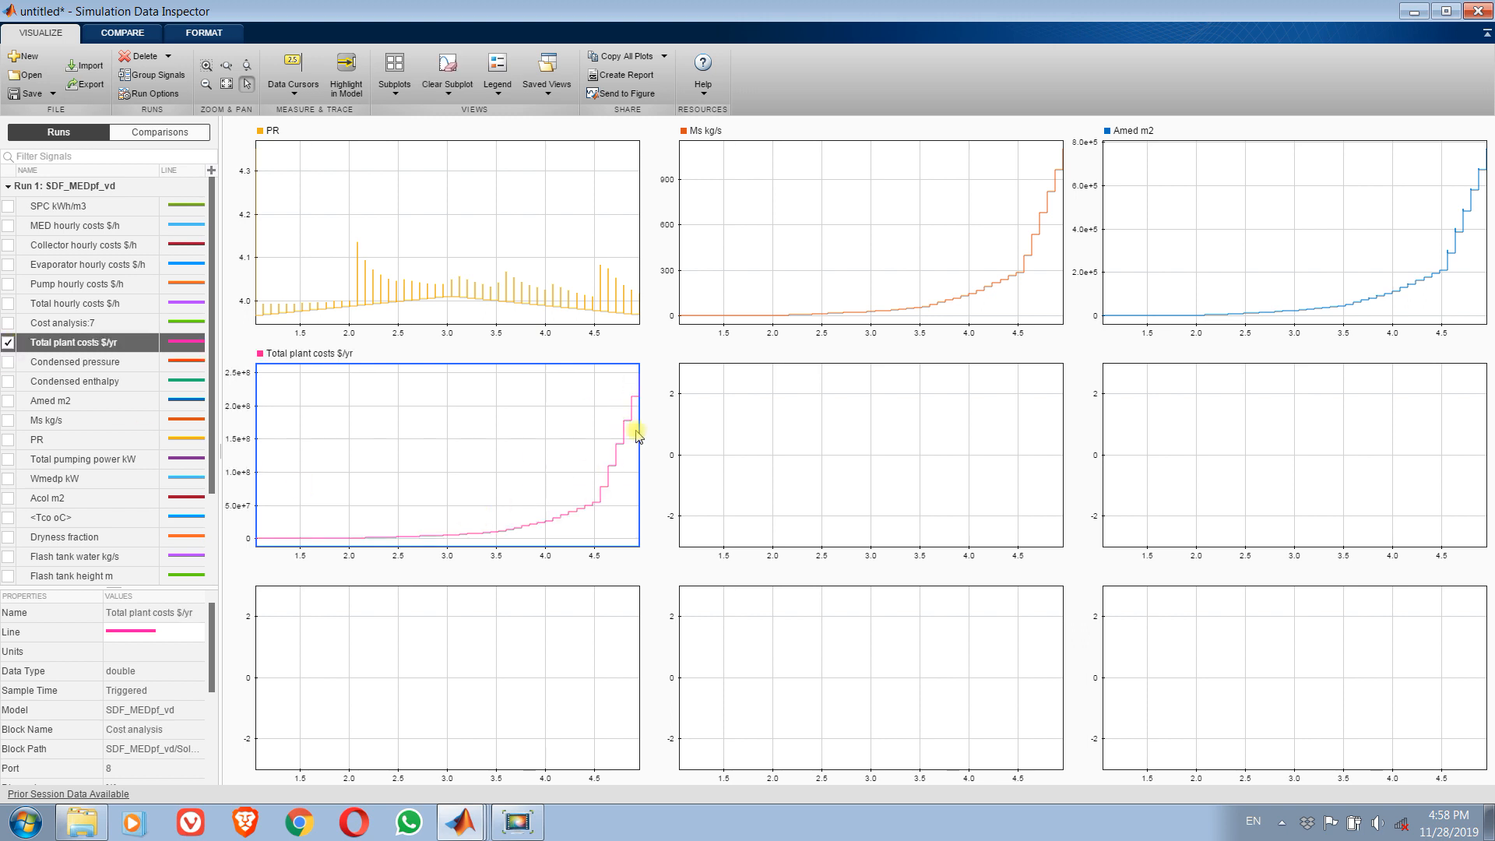
click(937, 437)
click(8, 304)
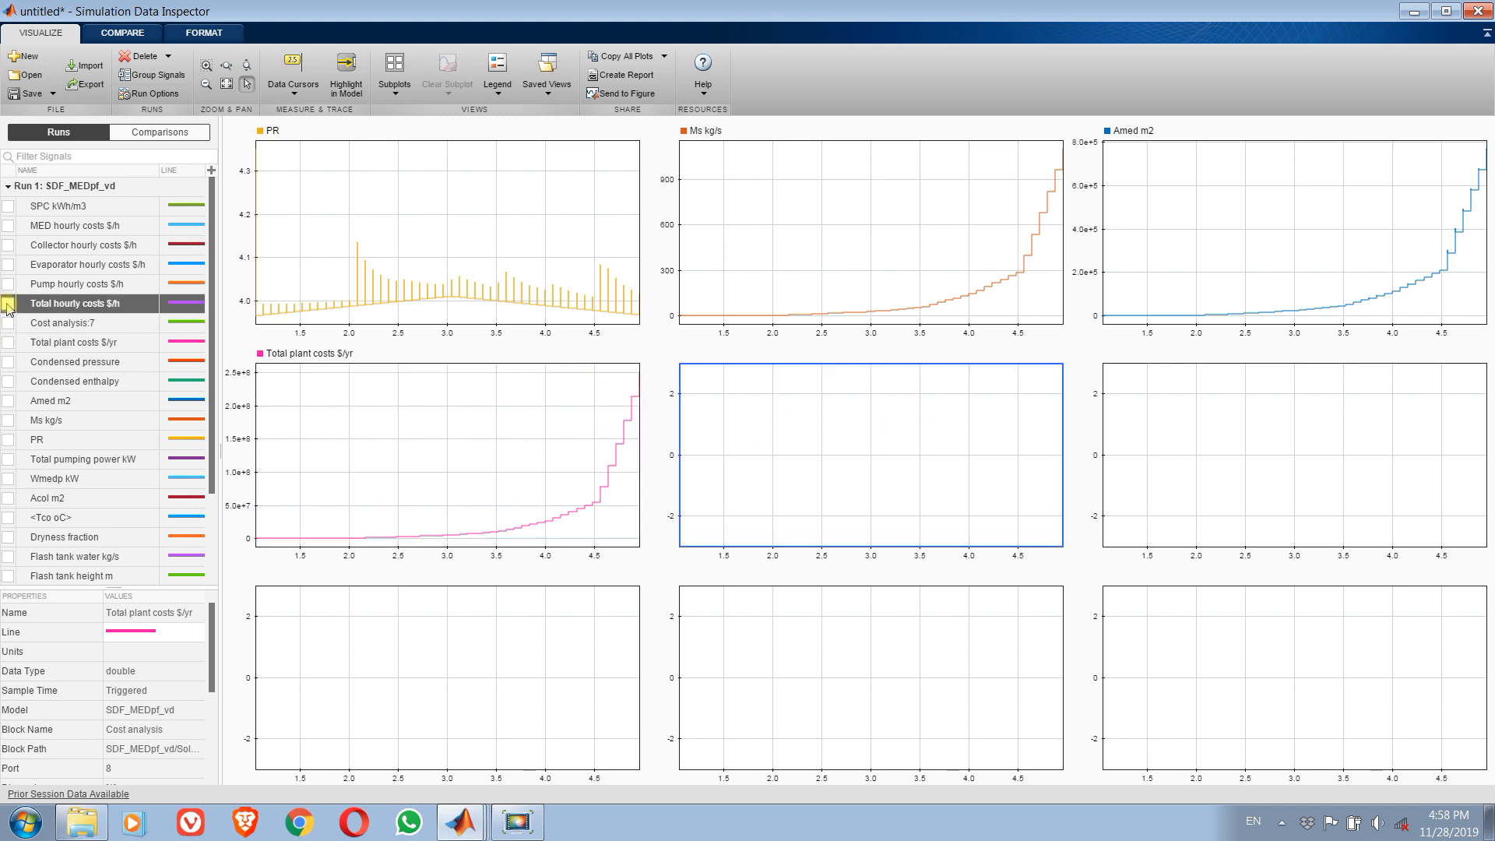
click(1161, 443)
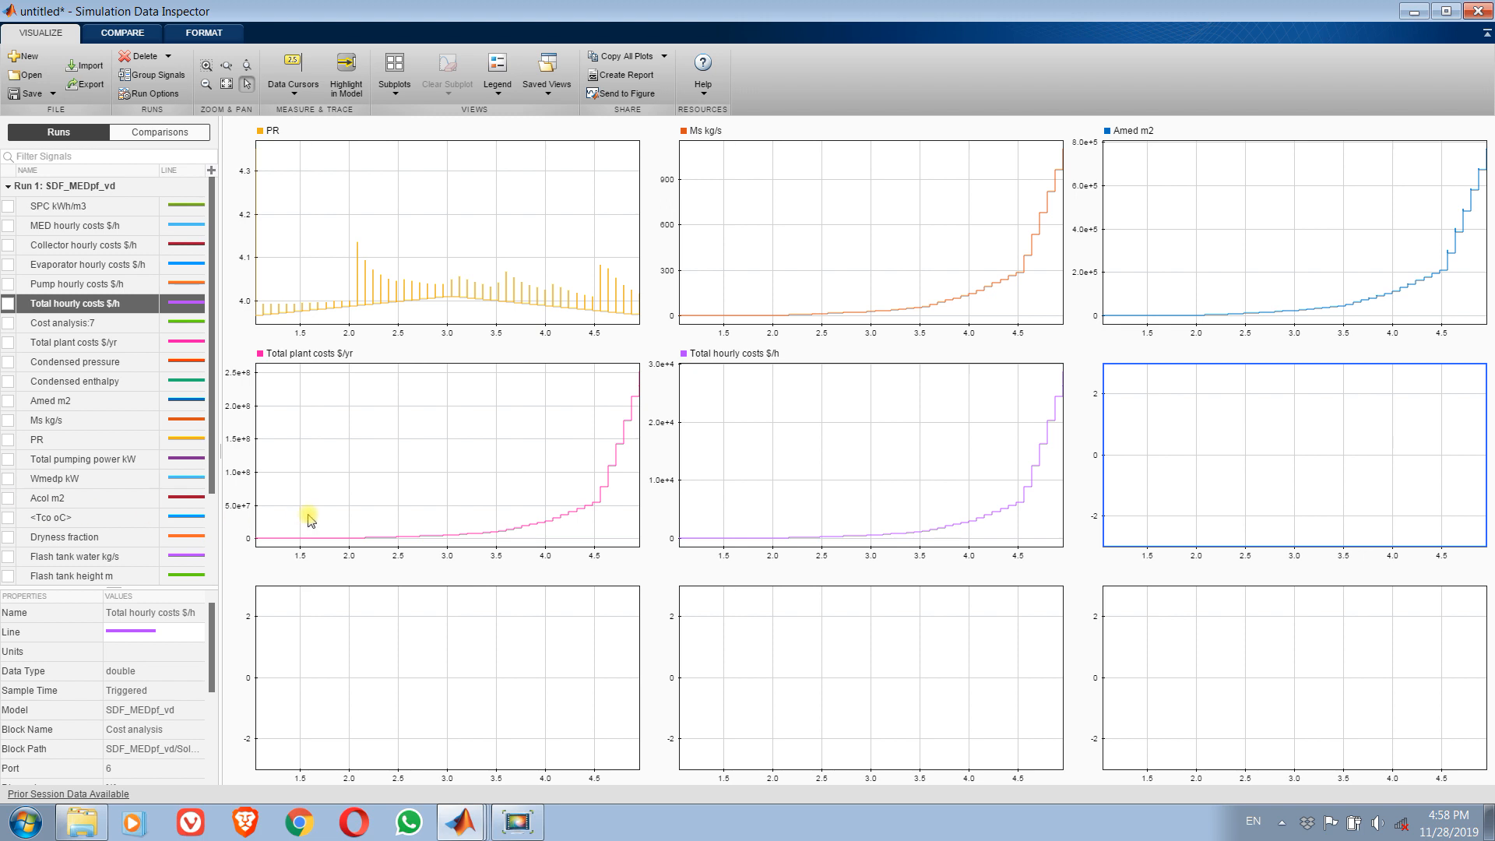
drag(211, 438, 213, 545)
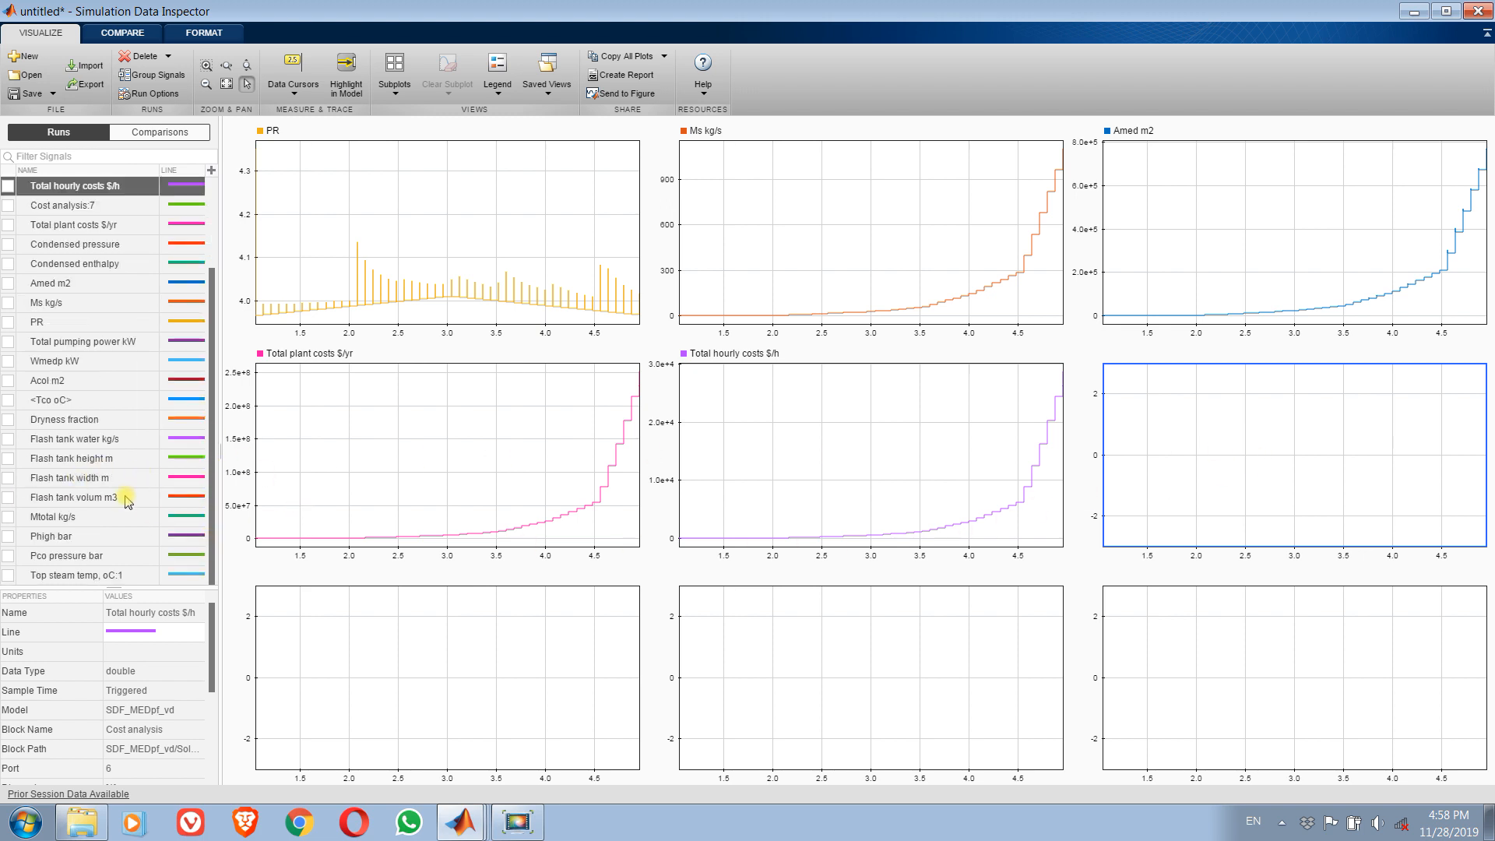
click(7, 421)
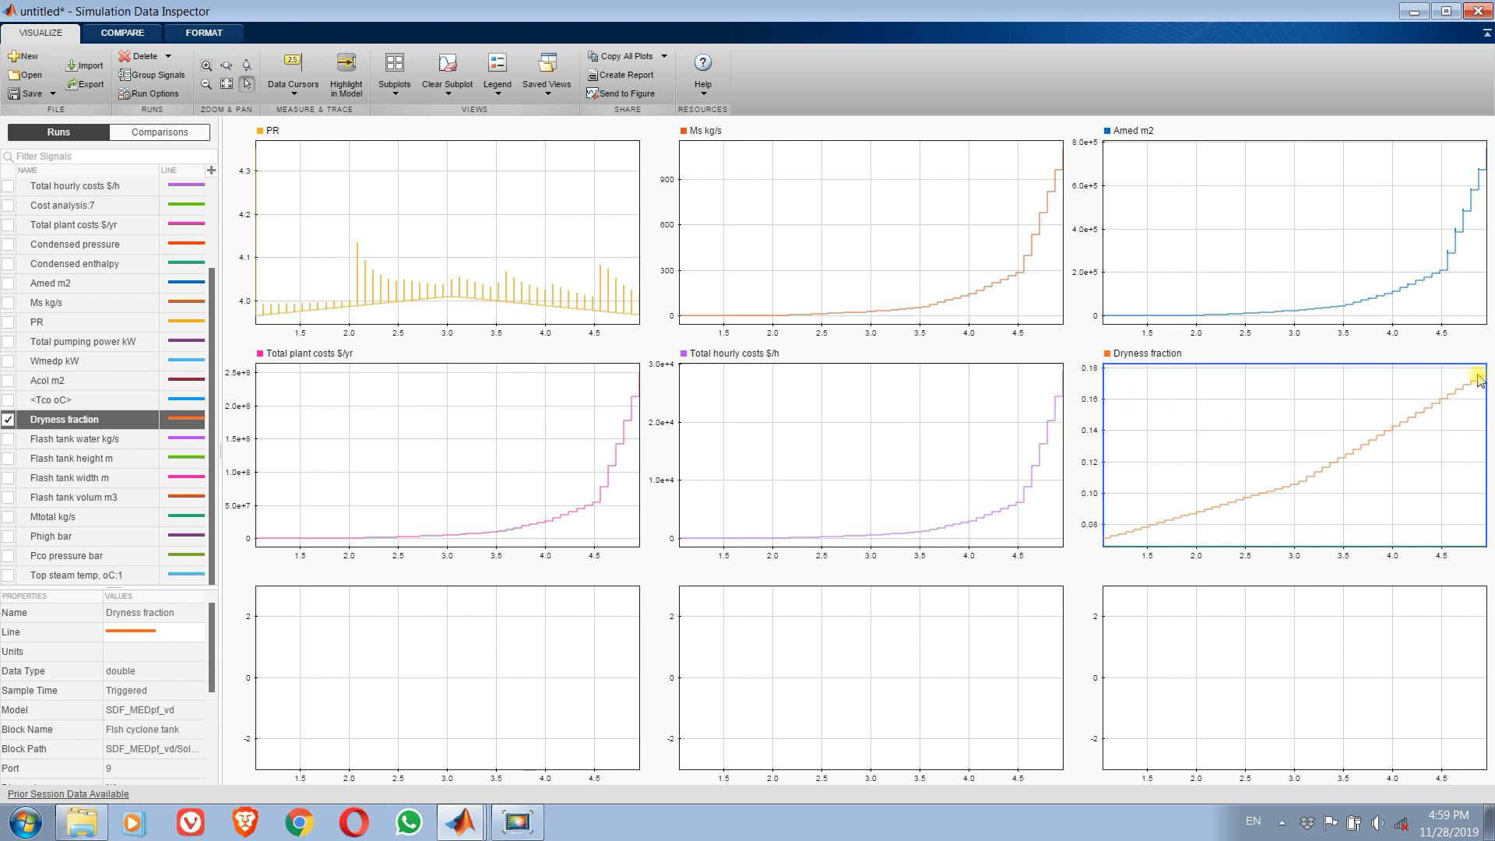
Fill the bottom-row subplots with Flash tank width and height together, Mtotal kg/s, and Acol m2.
click(431, 651)
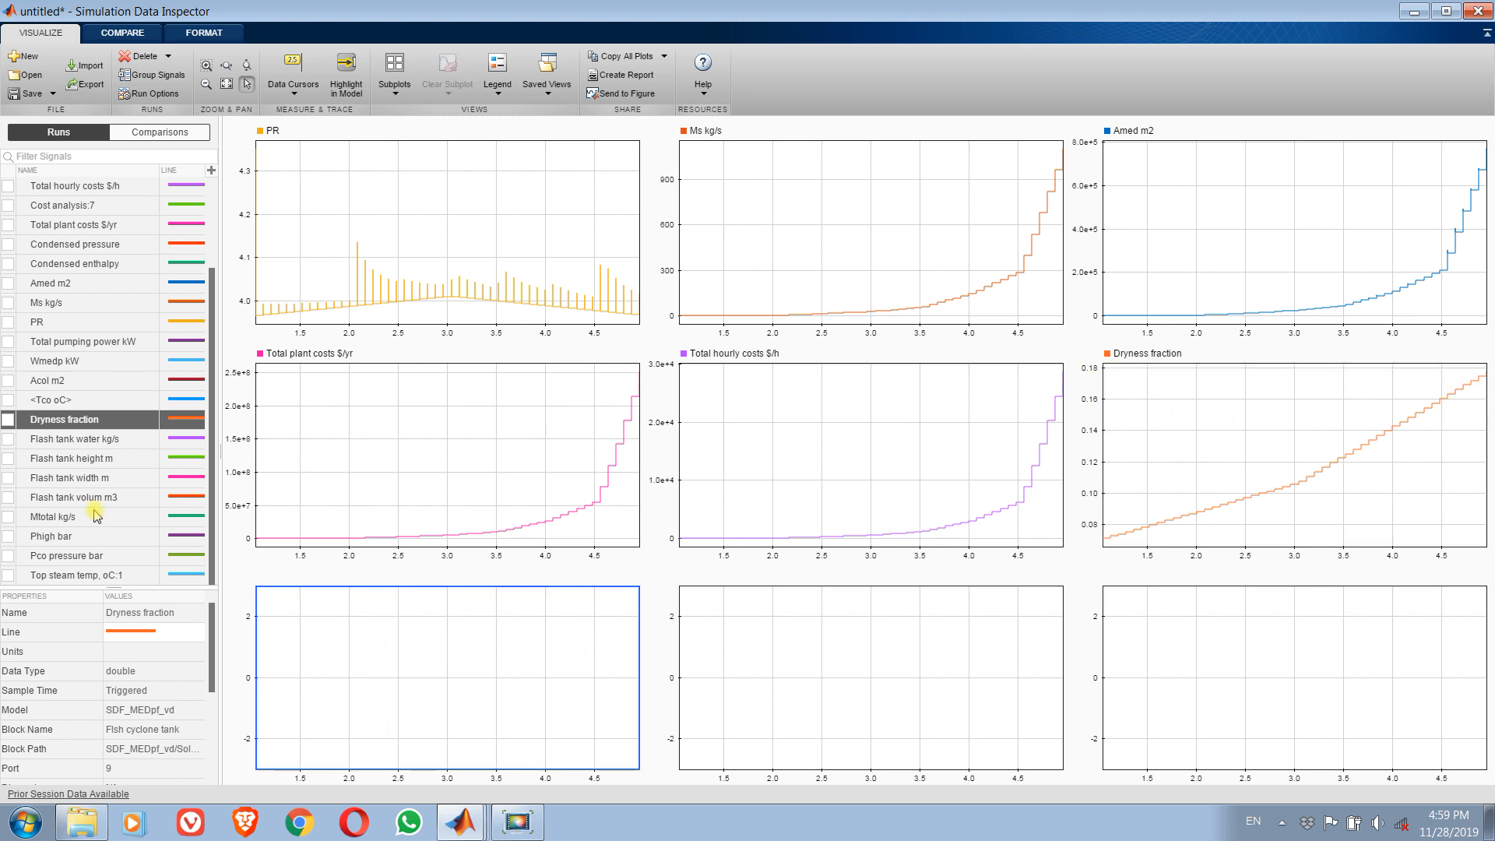
click(8, 480)
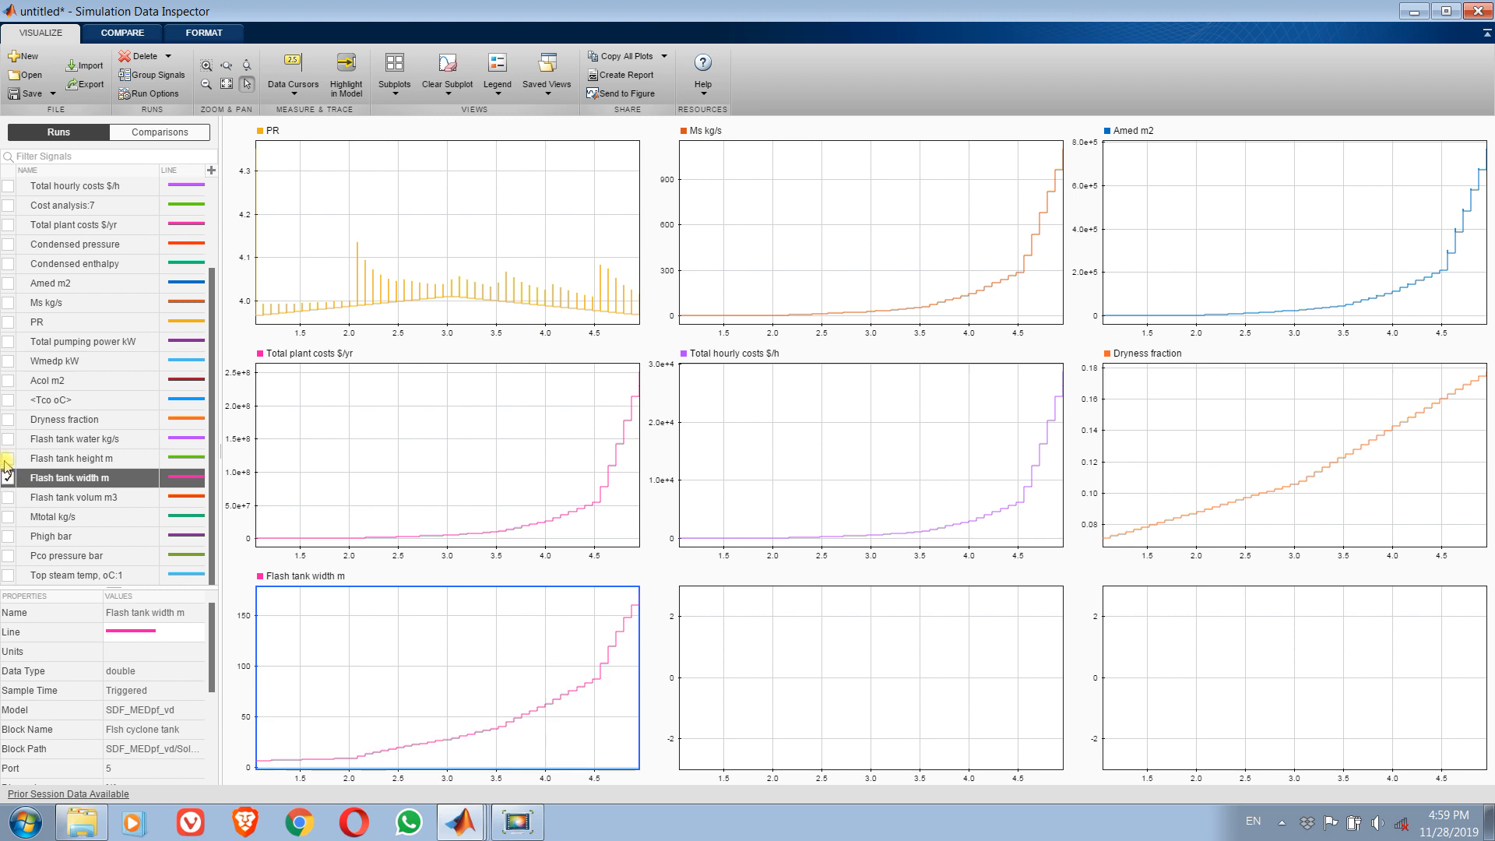
click(8, 459)
click(750, 658)
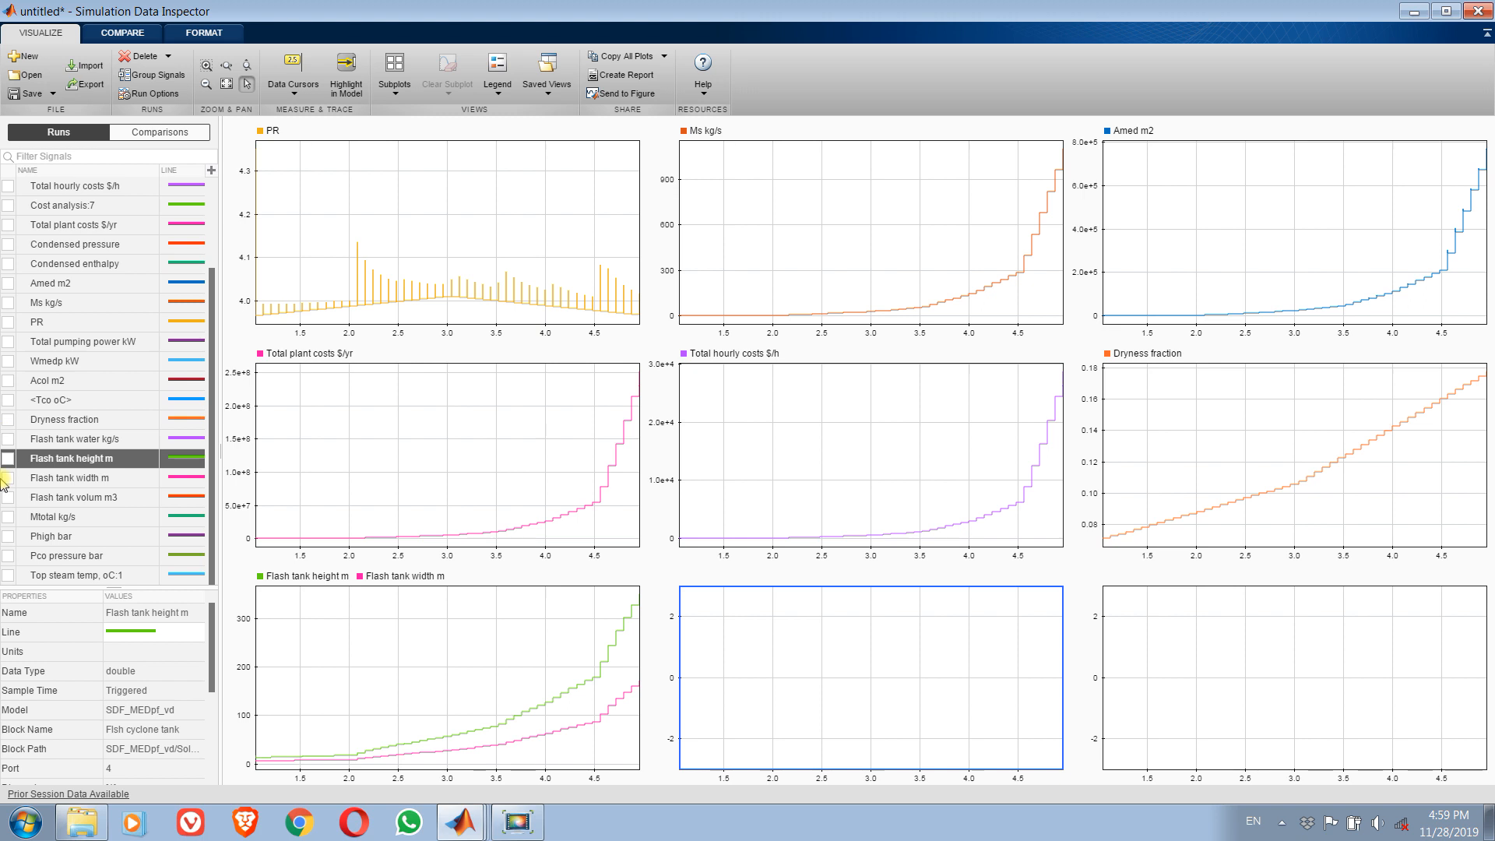
click(7, 519)
click(1289, 704)
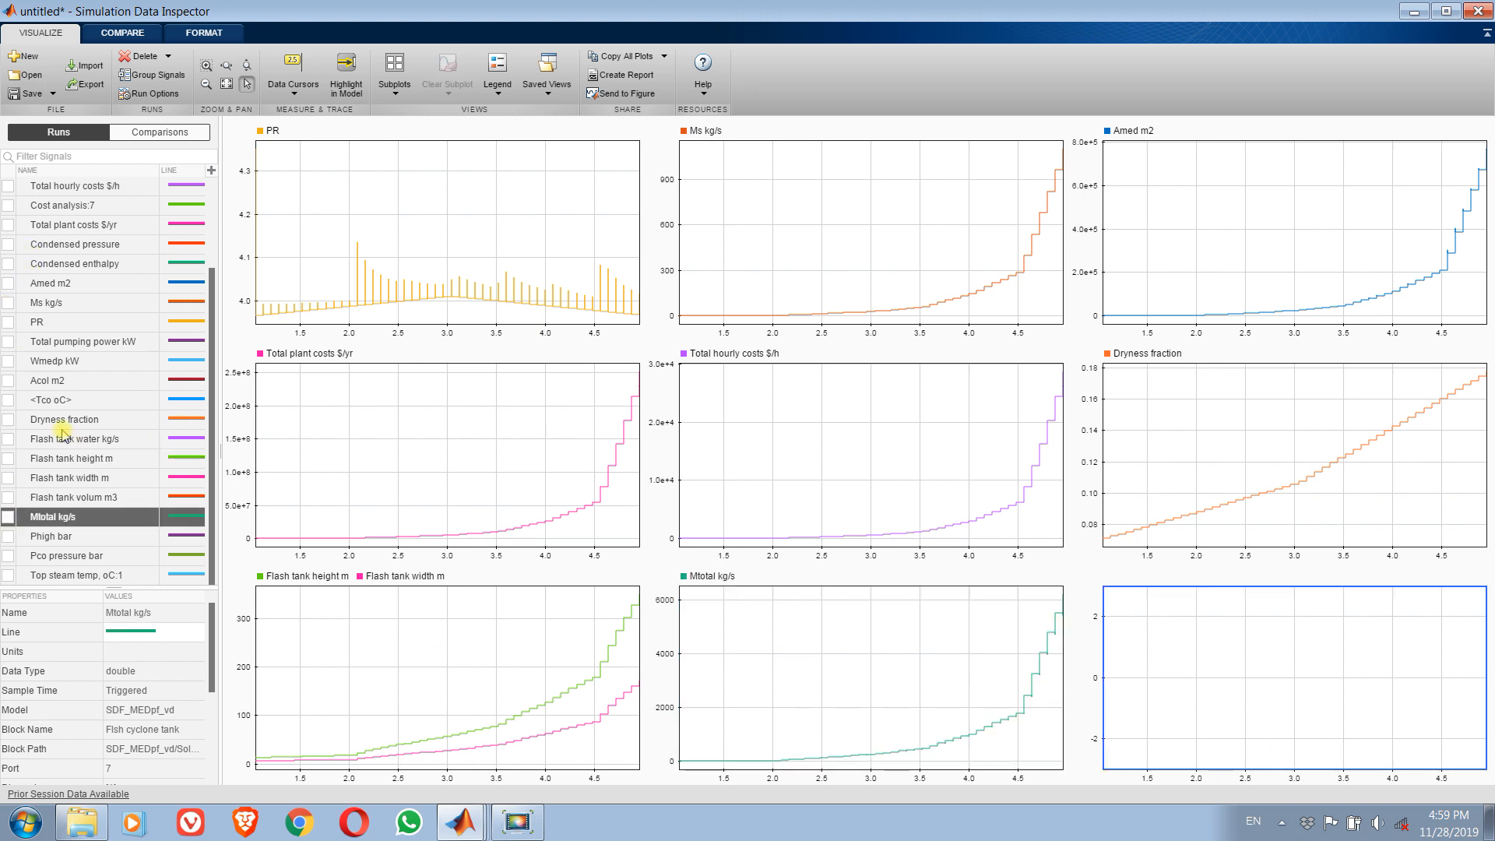
click(8, 381)
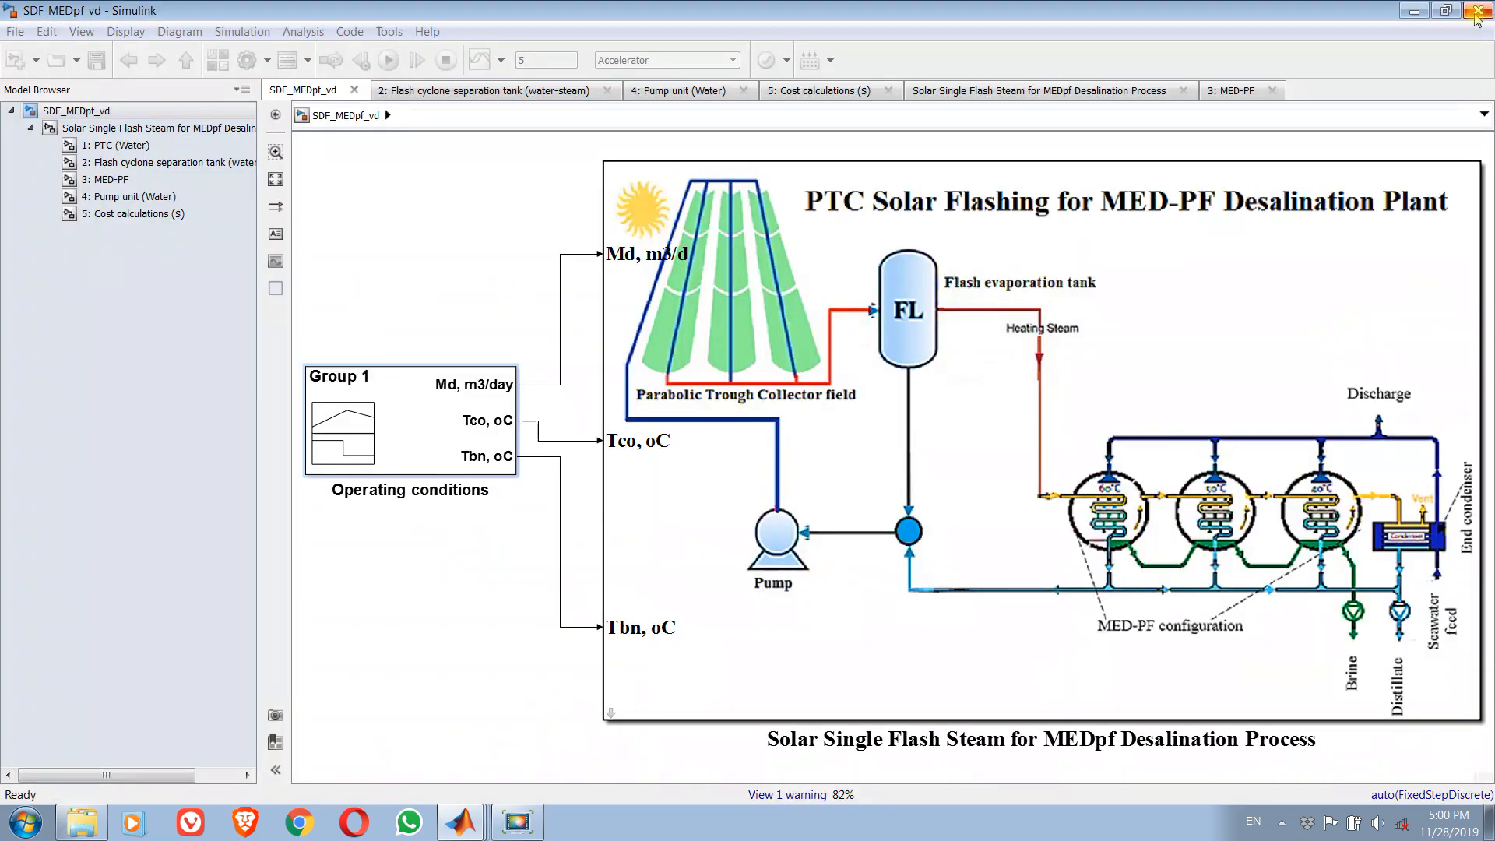
Close the Simulation Data Inspector and switch to the main MATLAB R2016a window.
click(1477, 11)
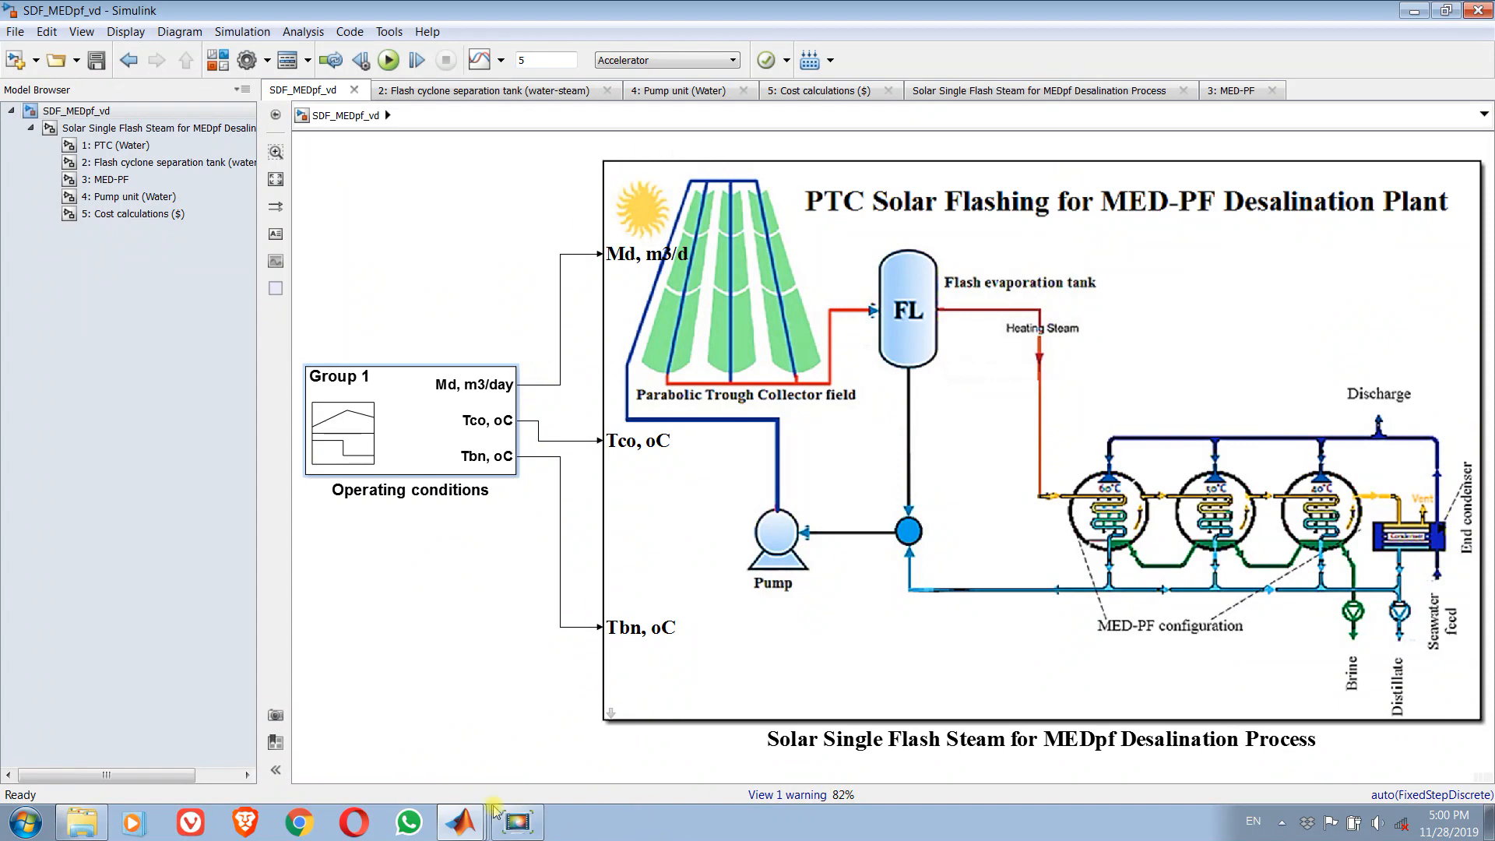
click(460, 822)
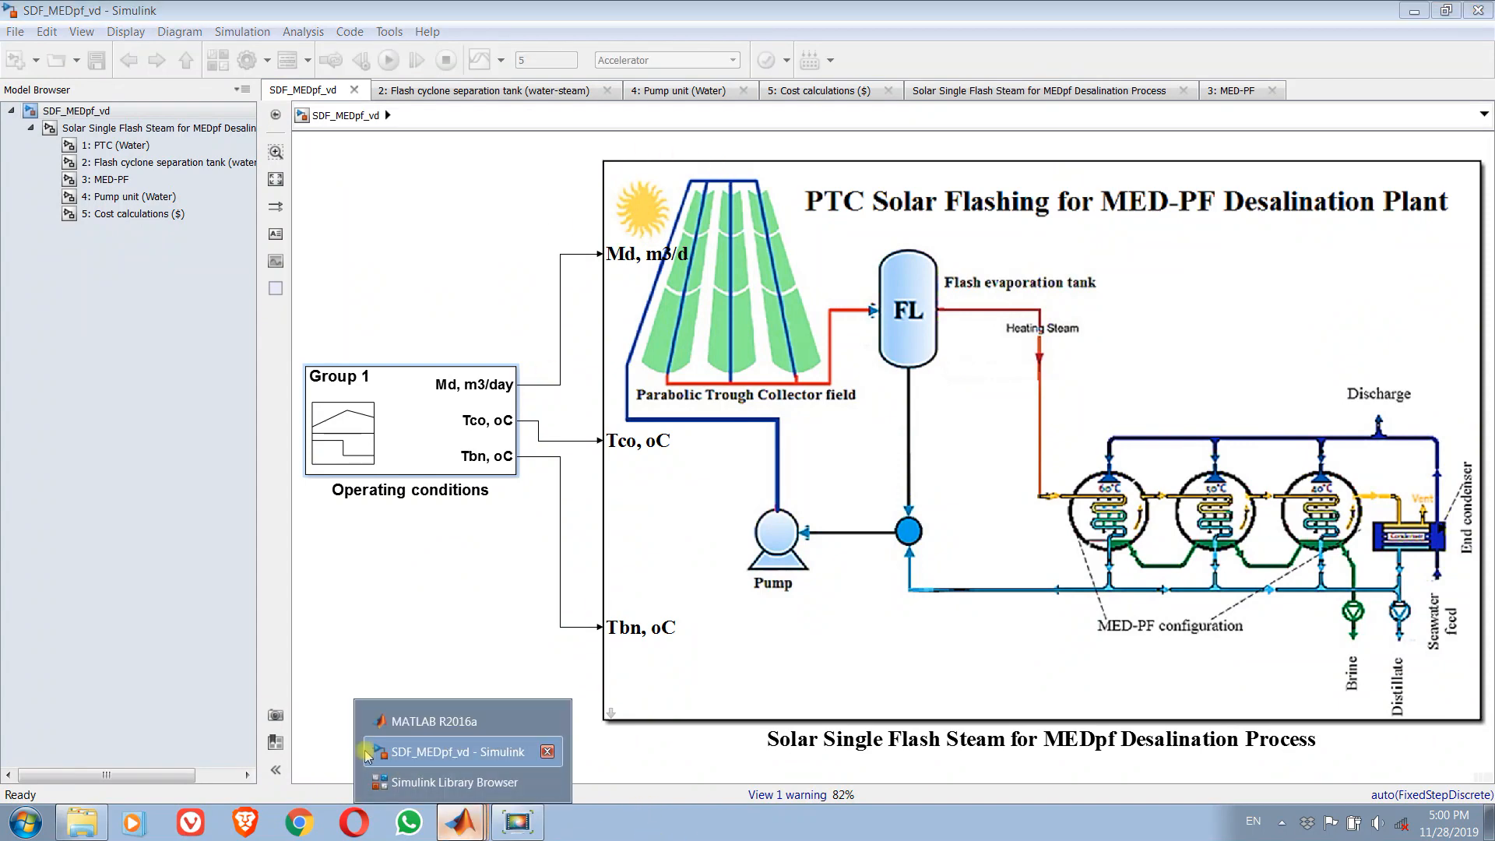
click(420, 725)
Plot the workspace variable Tvp as a line plot and close its figure.
click(1197, 374)
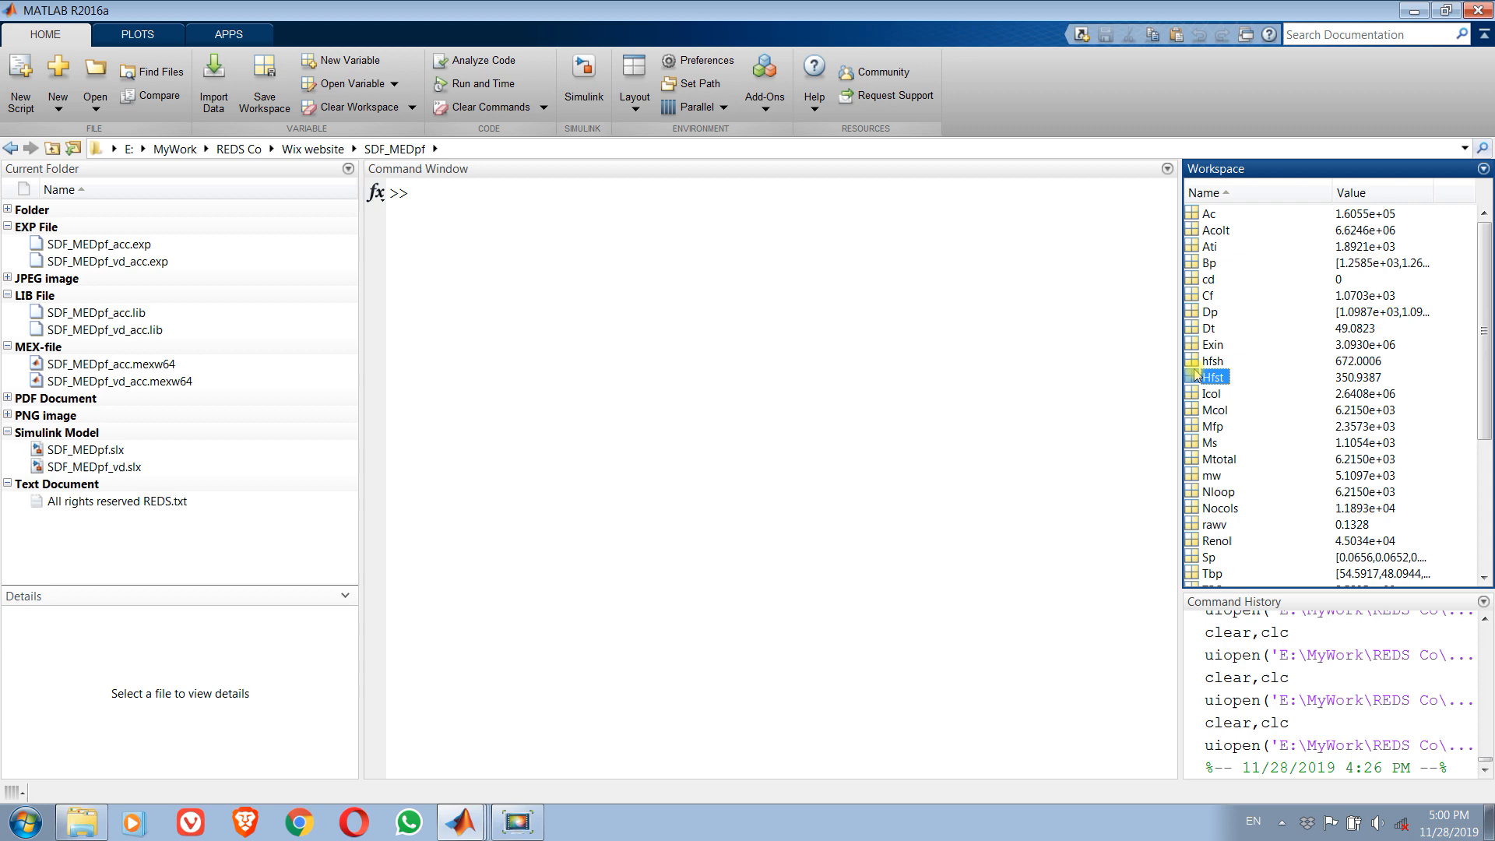
scroll(1197, 375, down, 5)
click(1209, 399)
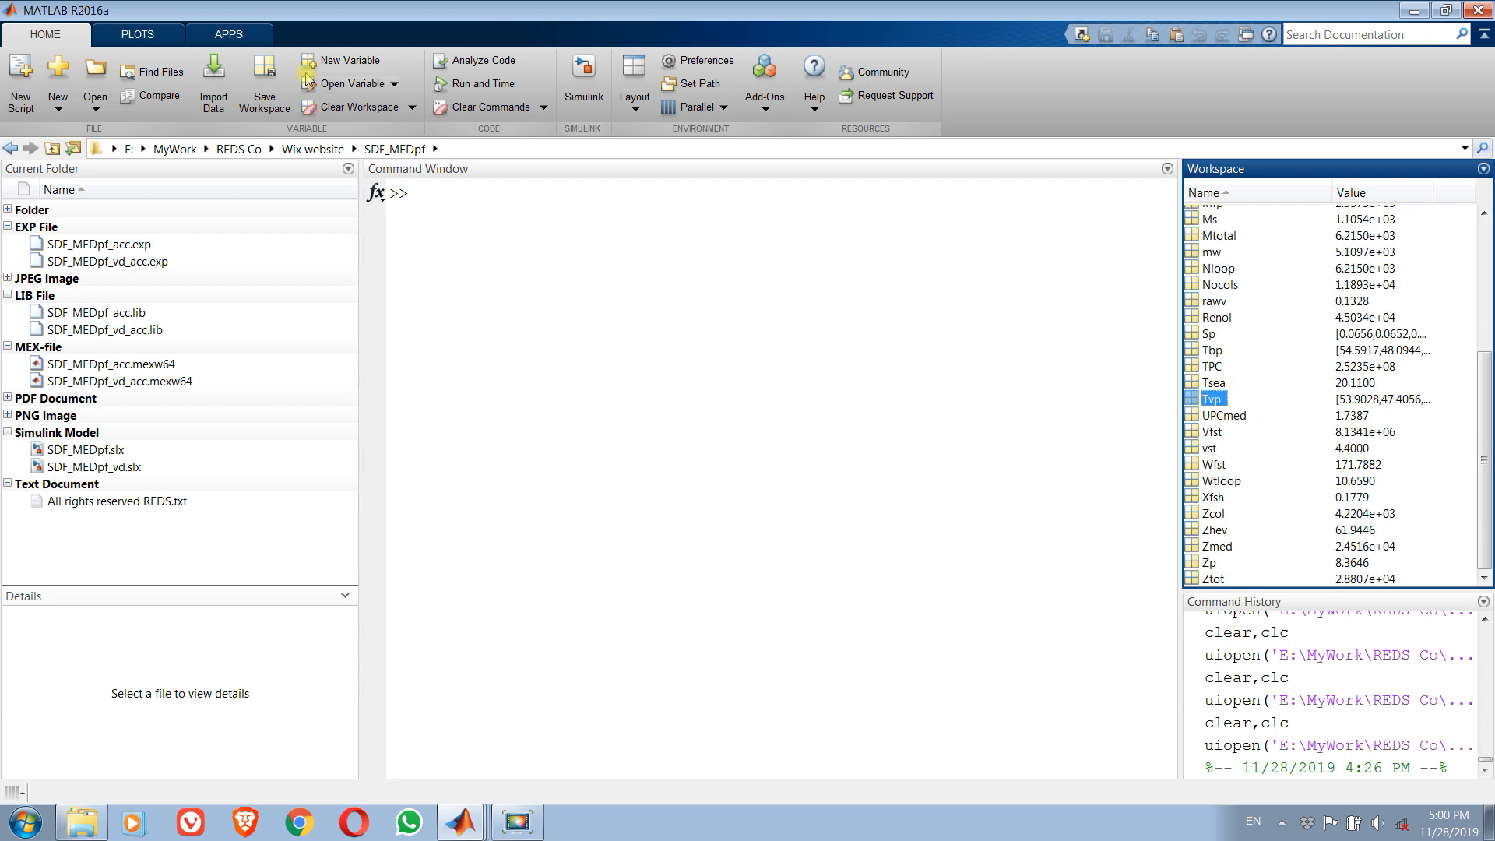
click(138, 34)
click(212, 78)
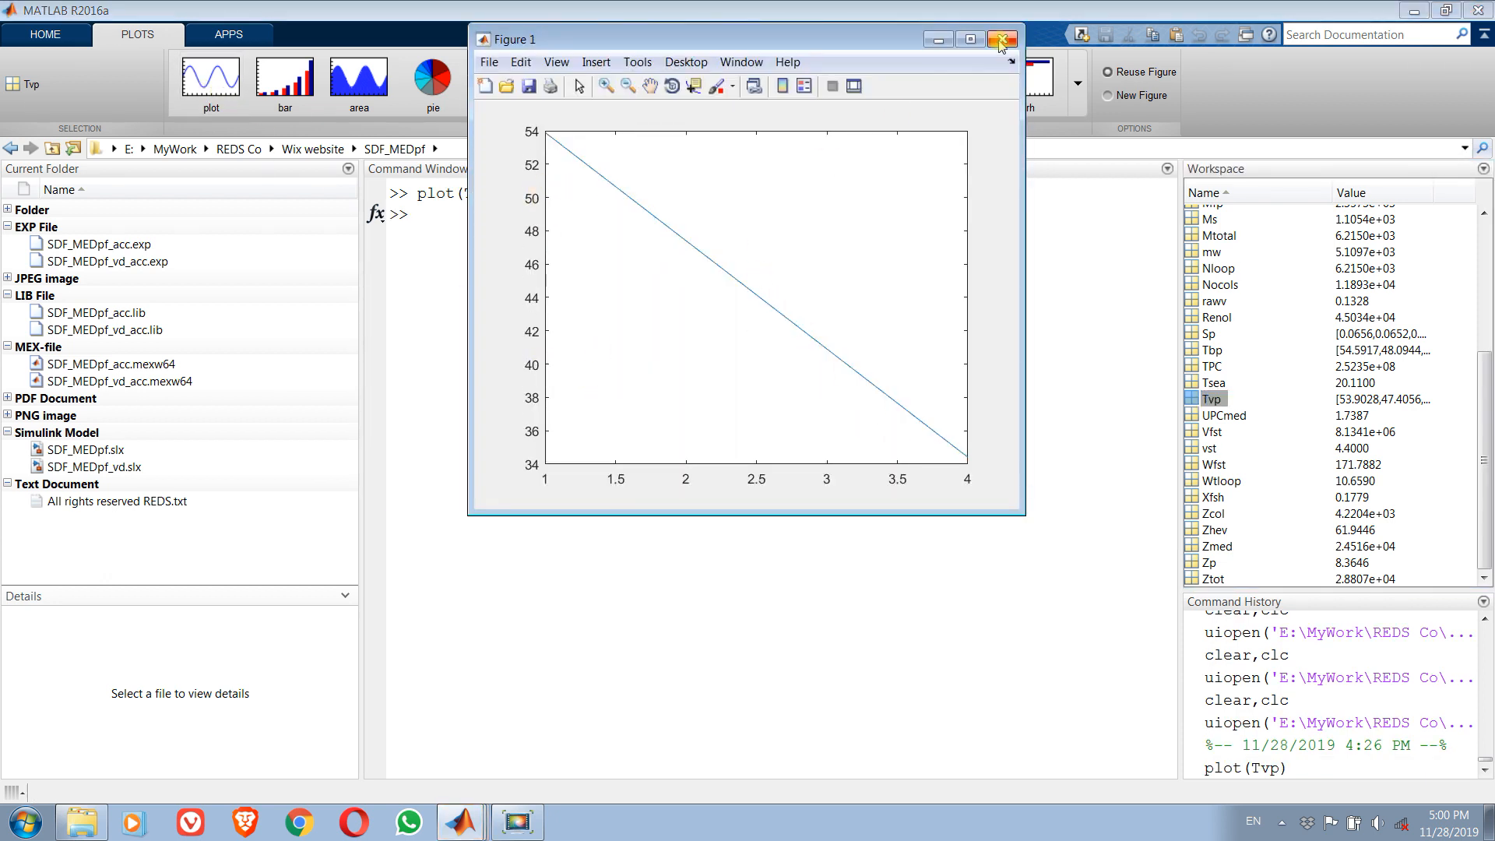
click(1003, 40)
Close the Simulink Library Browser and return to the SDF_MEDpf_vd model.
click(461, 823)
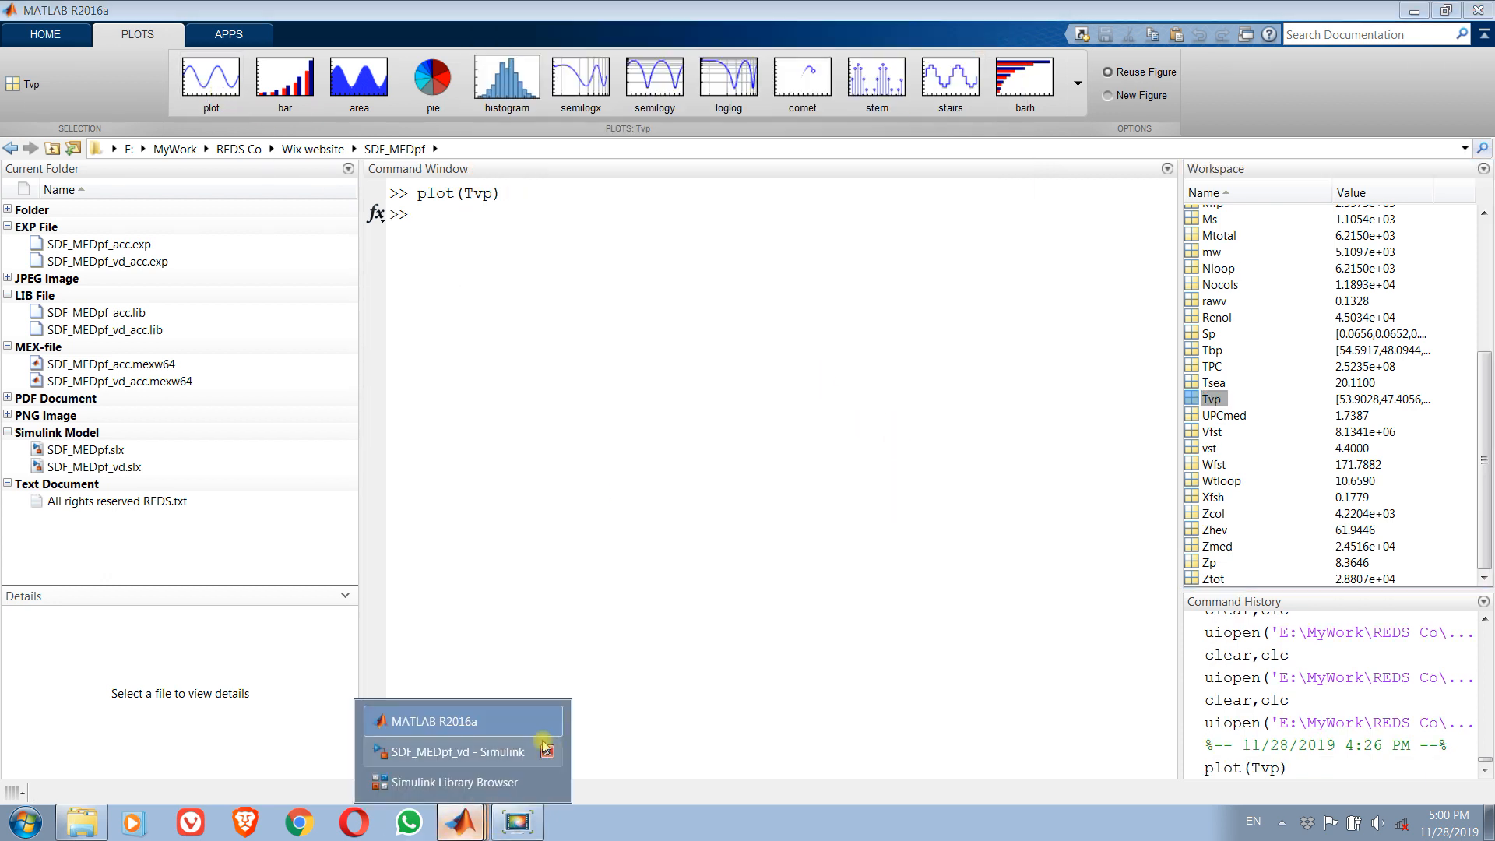
click(464, 785)
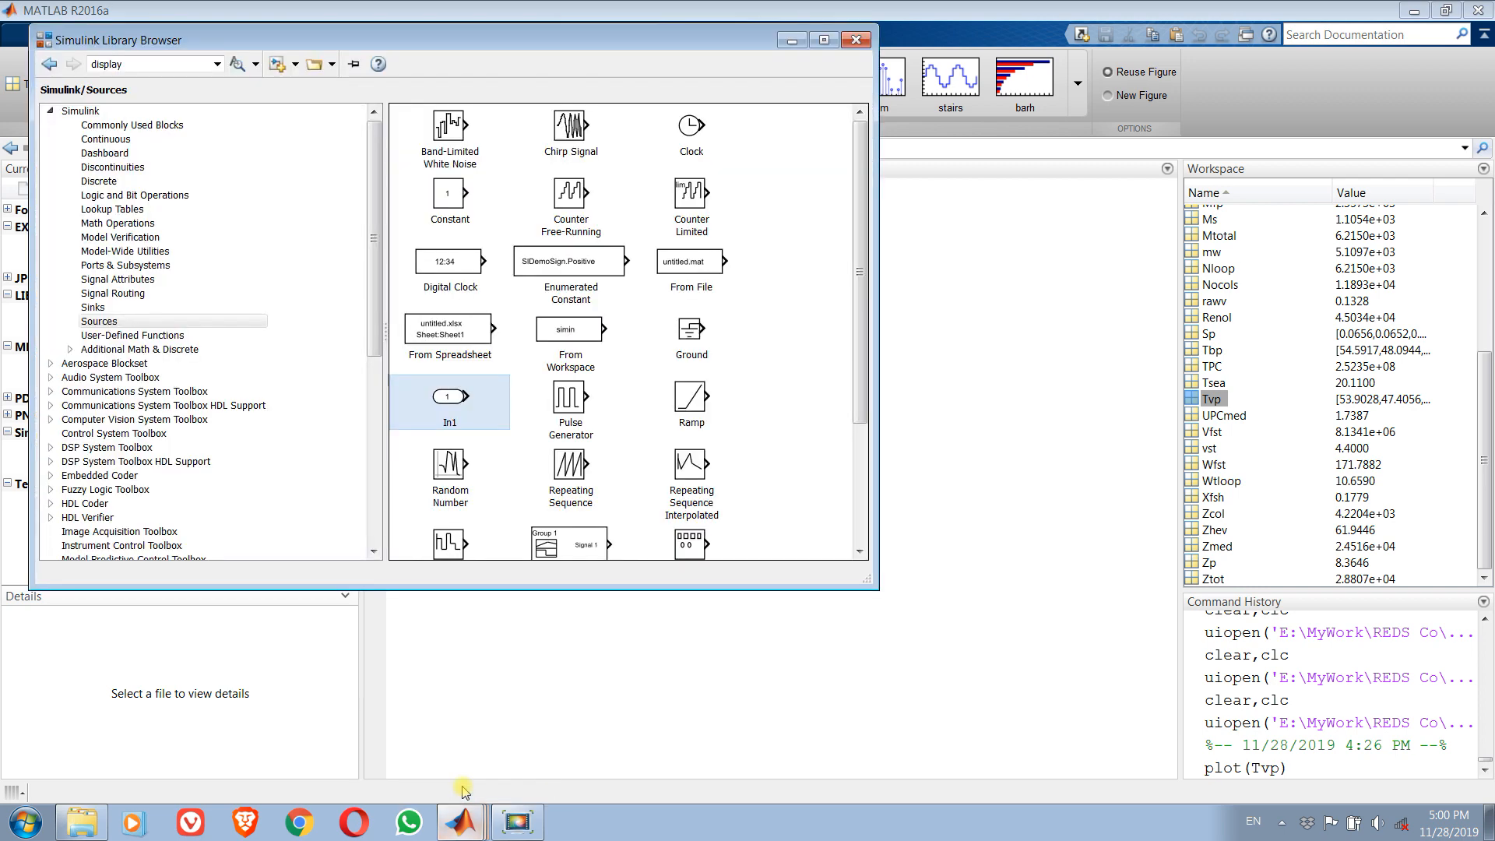
click(856, 40)
click(462, 822)
click(461, 782)
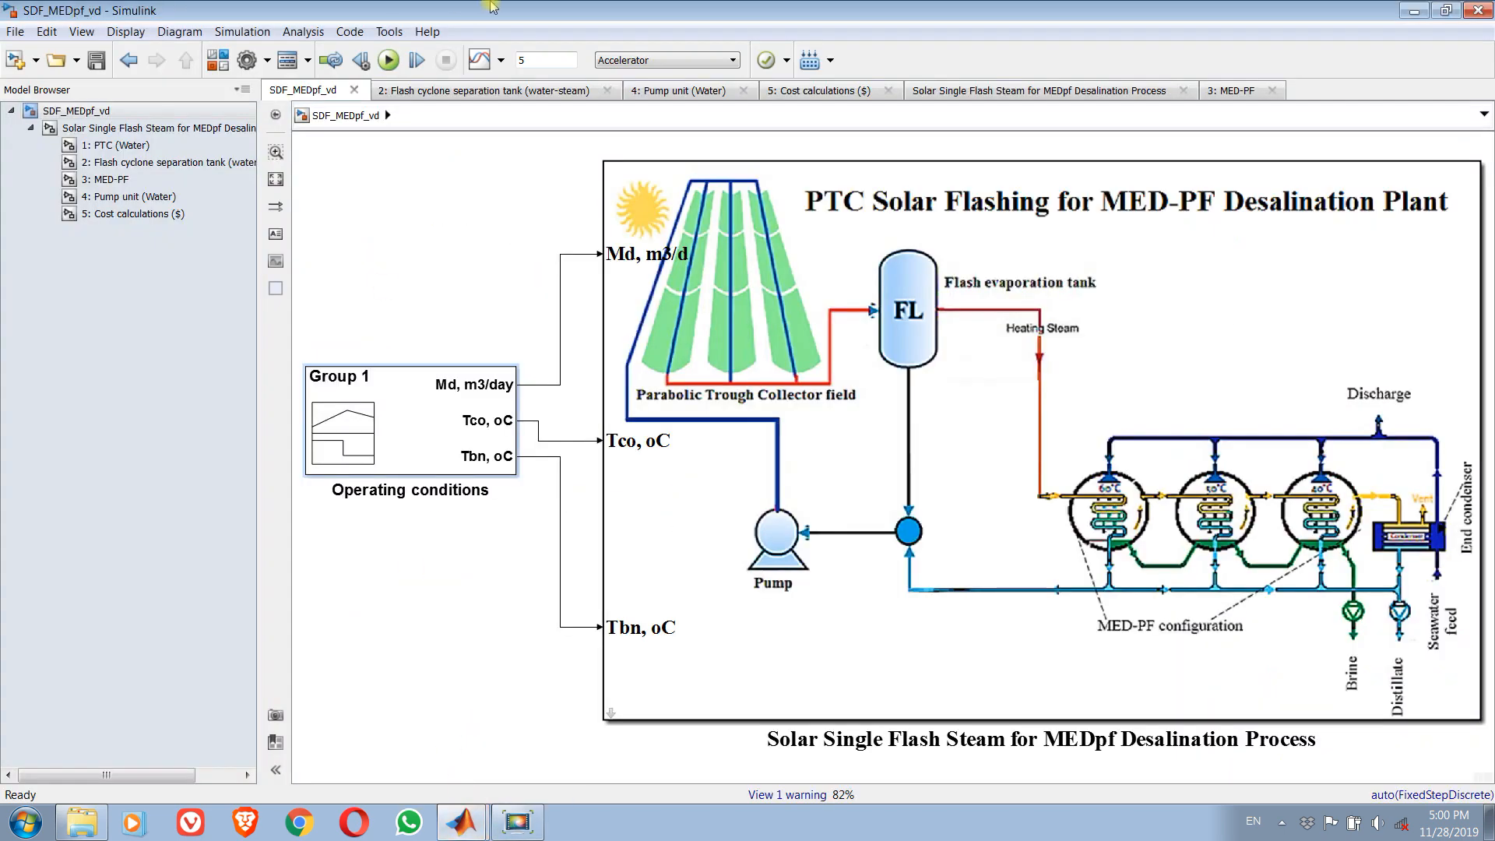
Reopen the Simulation Data Inspector and send its nine subplots to a MATLAB figure, maximizing the figure window.
click(478, 62)
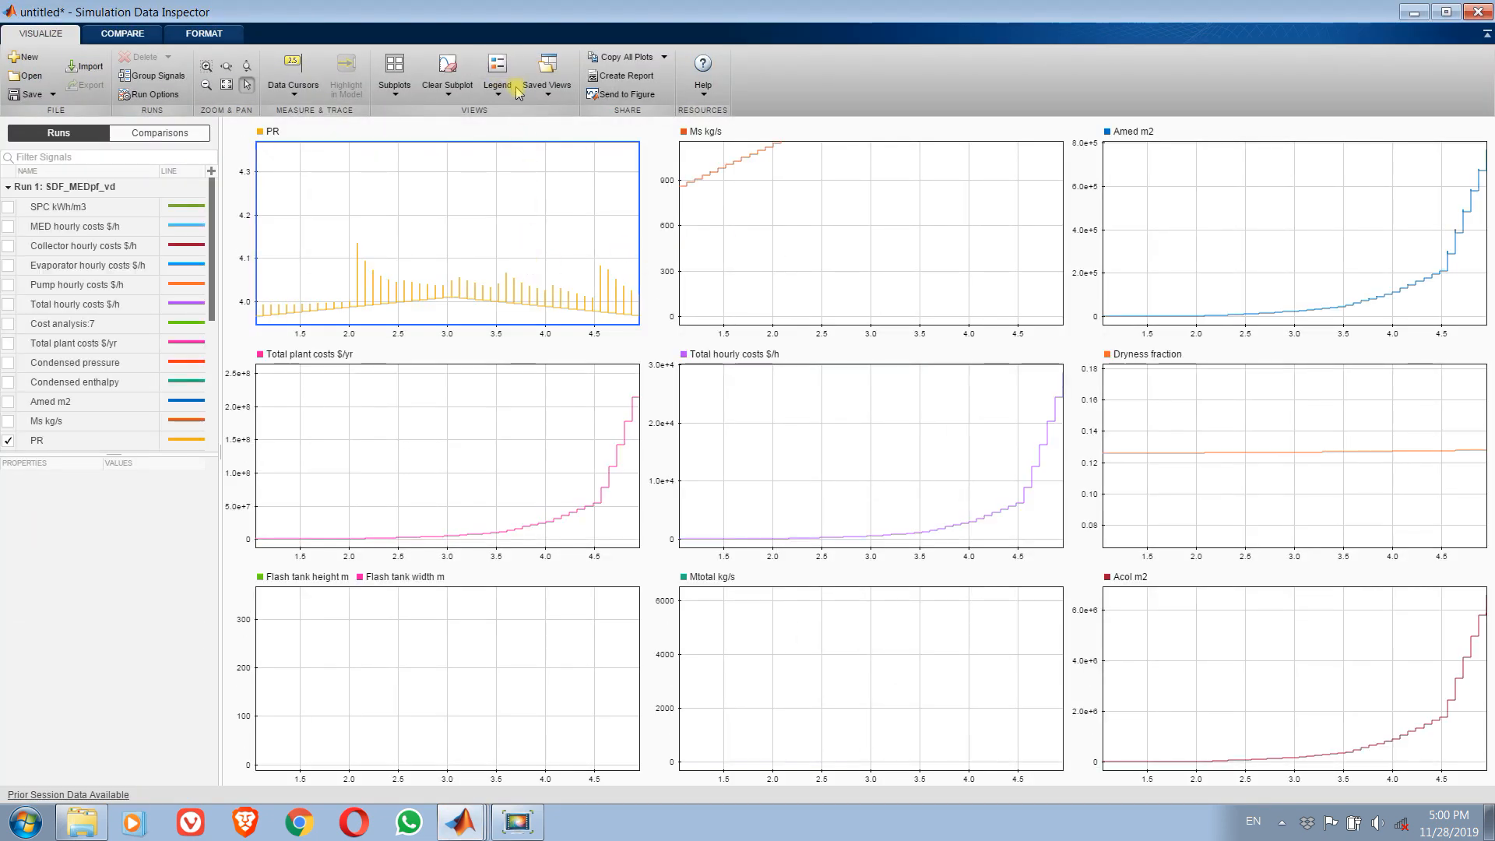
click(620, 101)
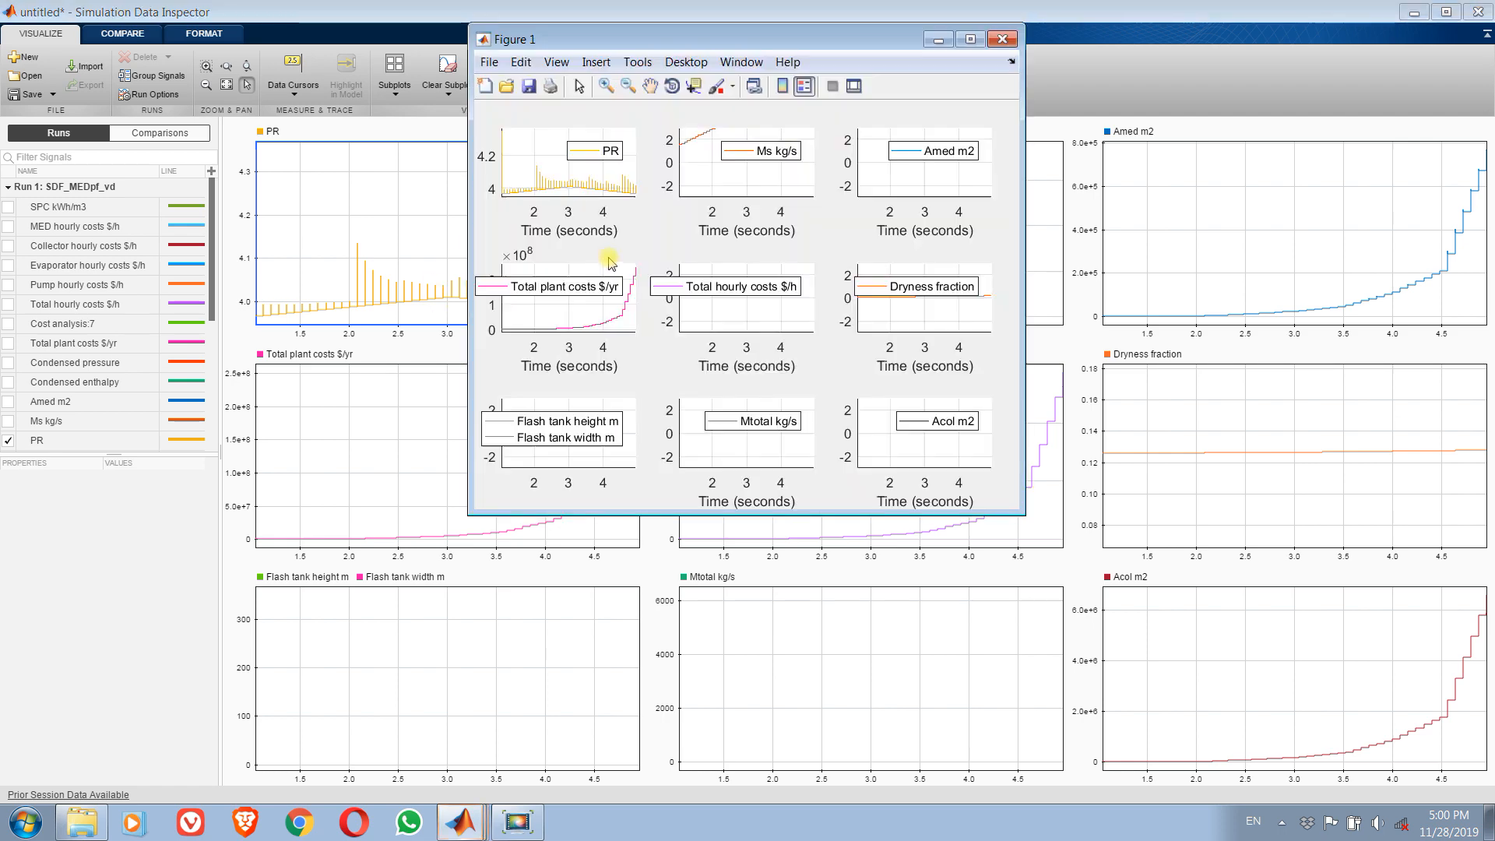
click(971, 39)
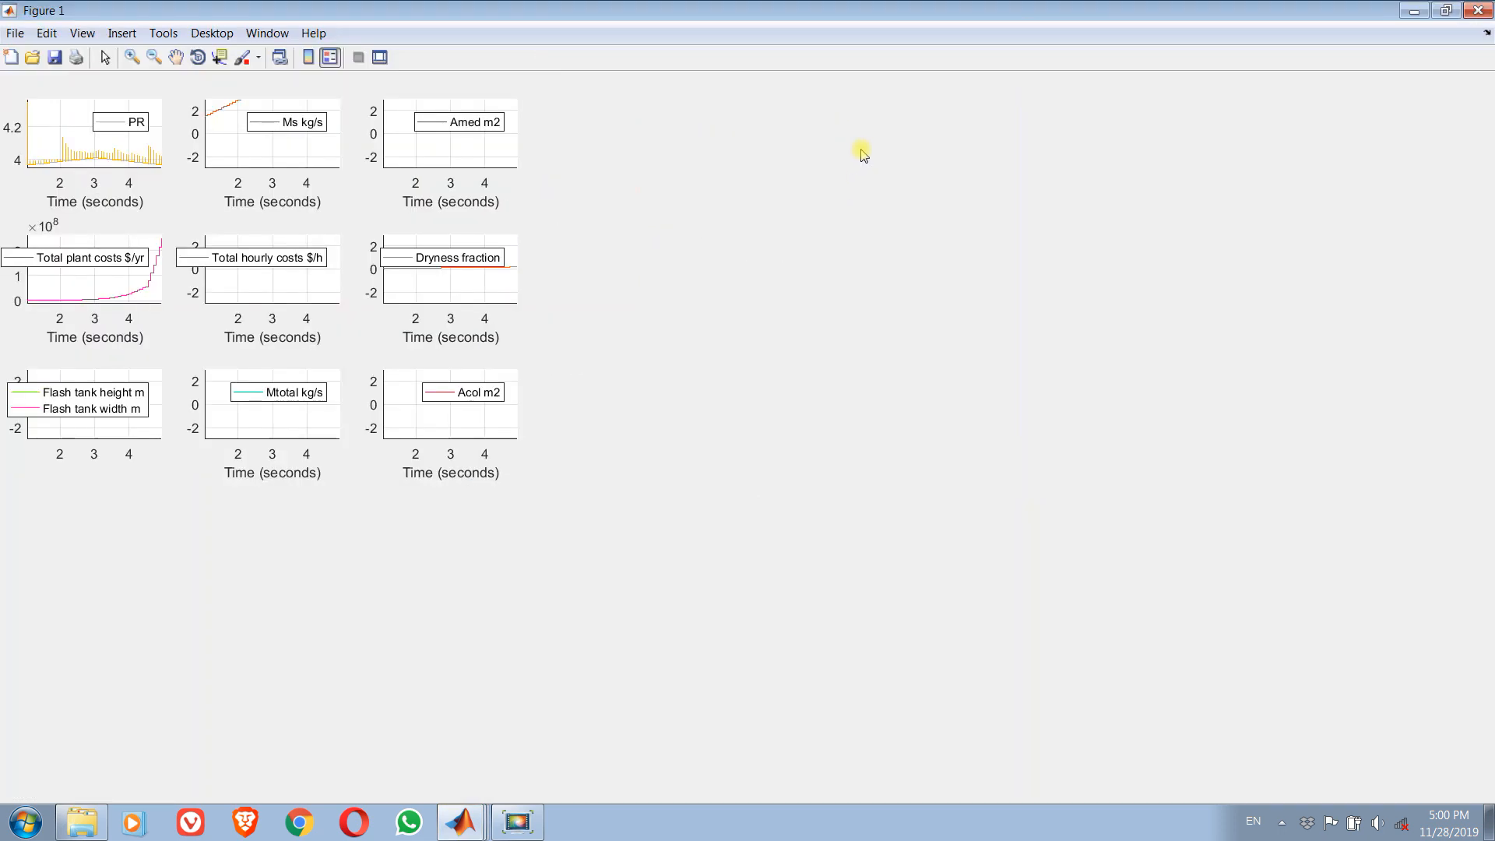
Show the plot tools for Figure 1 and enlarge the plot area by shrinking the Property Editor and Figure Palette.
click(379, 58)
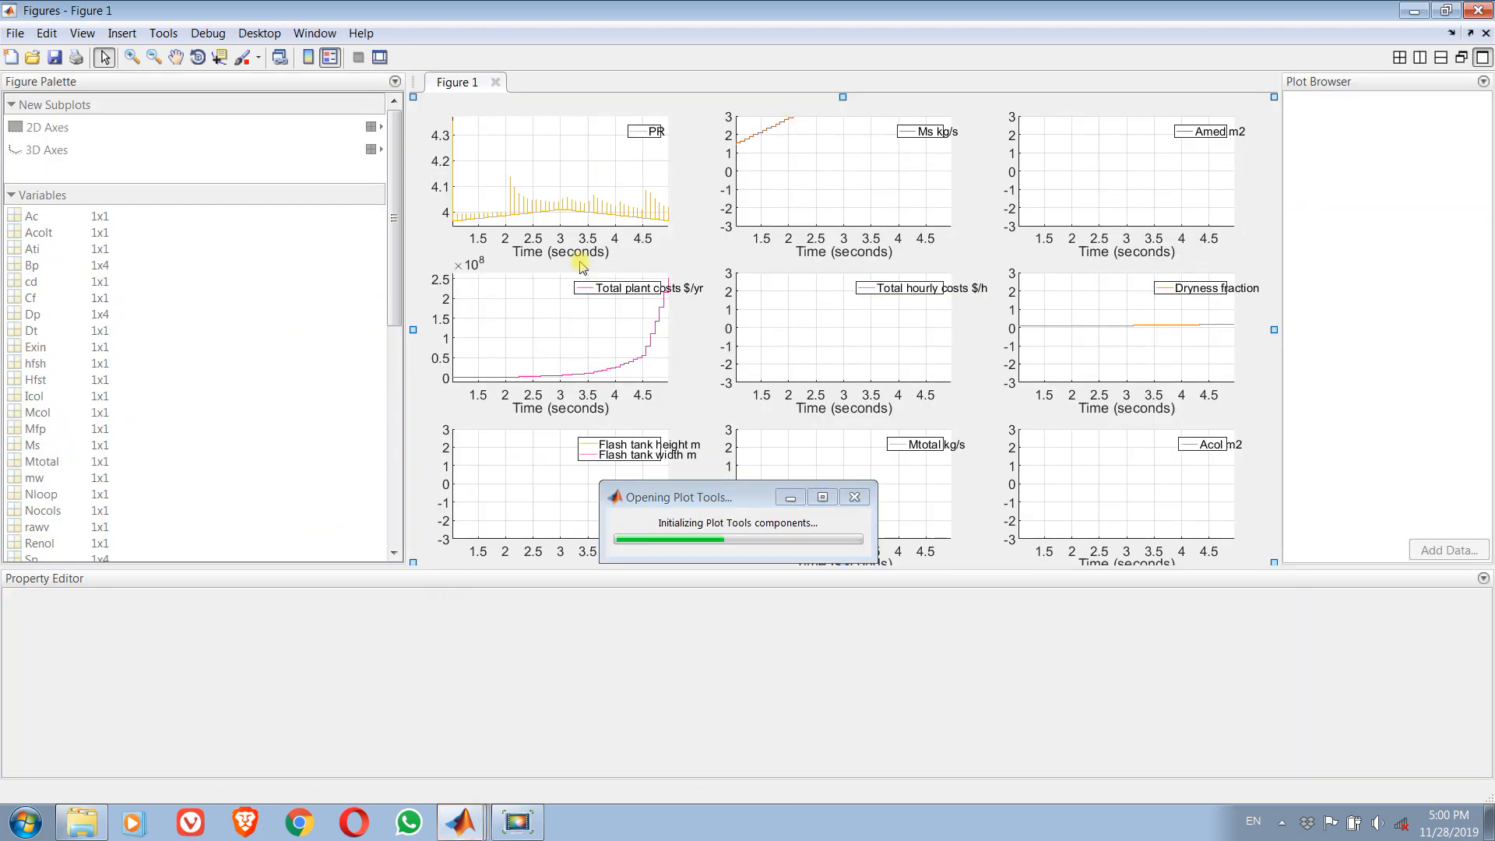
drag(713, 571, 709, 631)
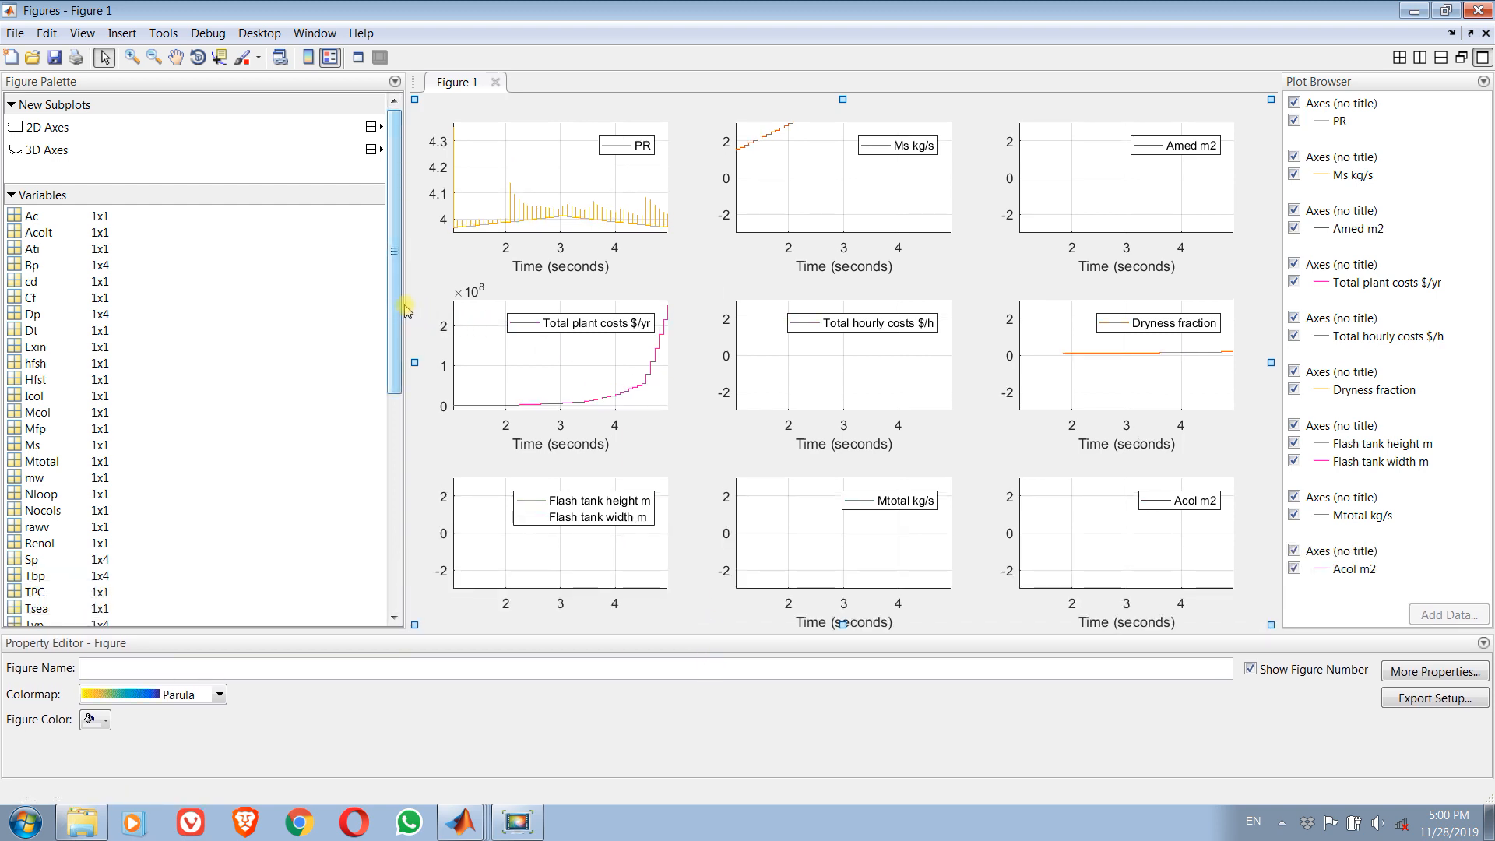
drag(408, 249, 233, 254)
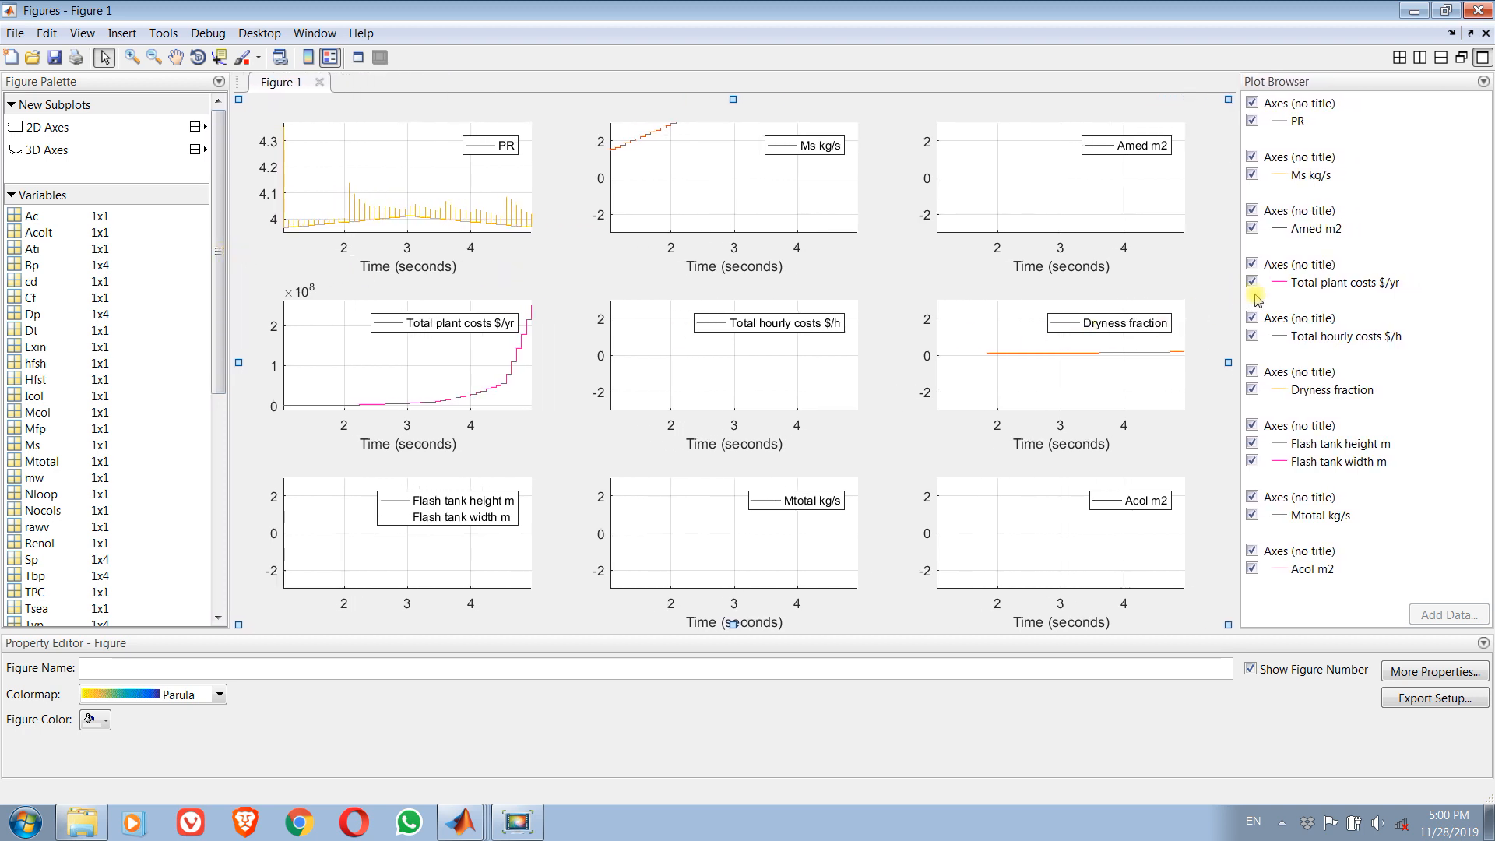
Narrow the Plot Browser to widen the plot area and set the figure's background color to white.
drag(1238, 294, 1324, 295)
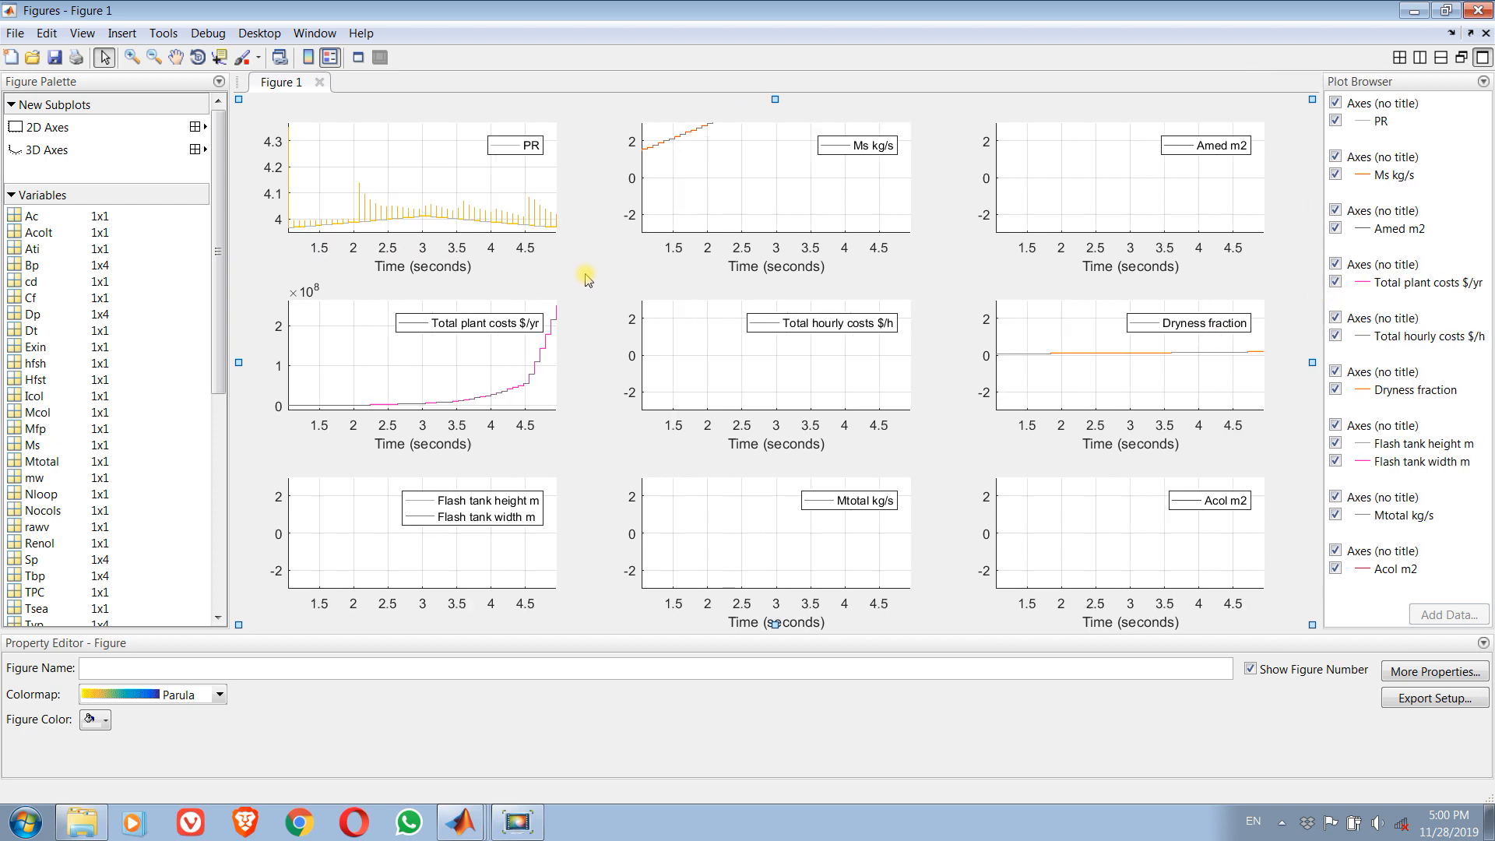
click(95, 720)
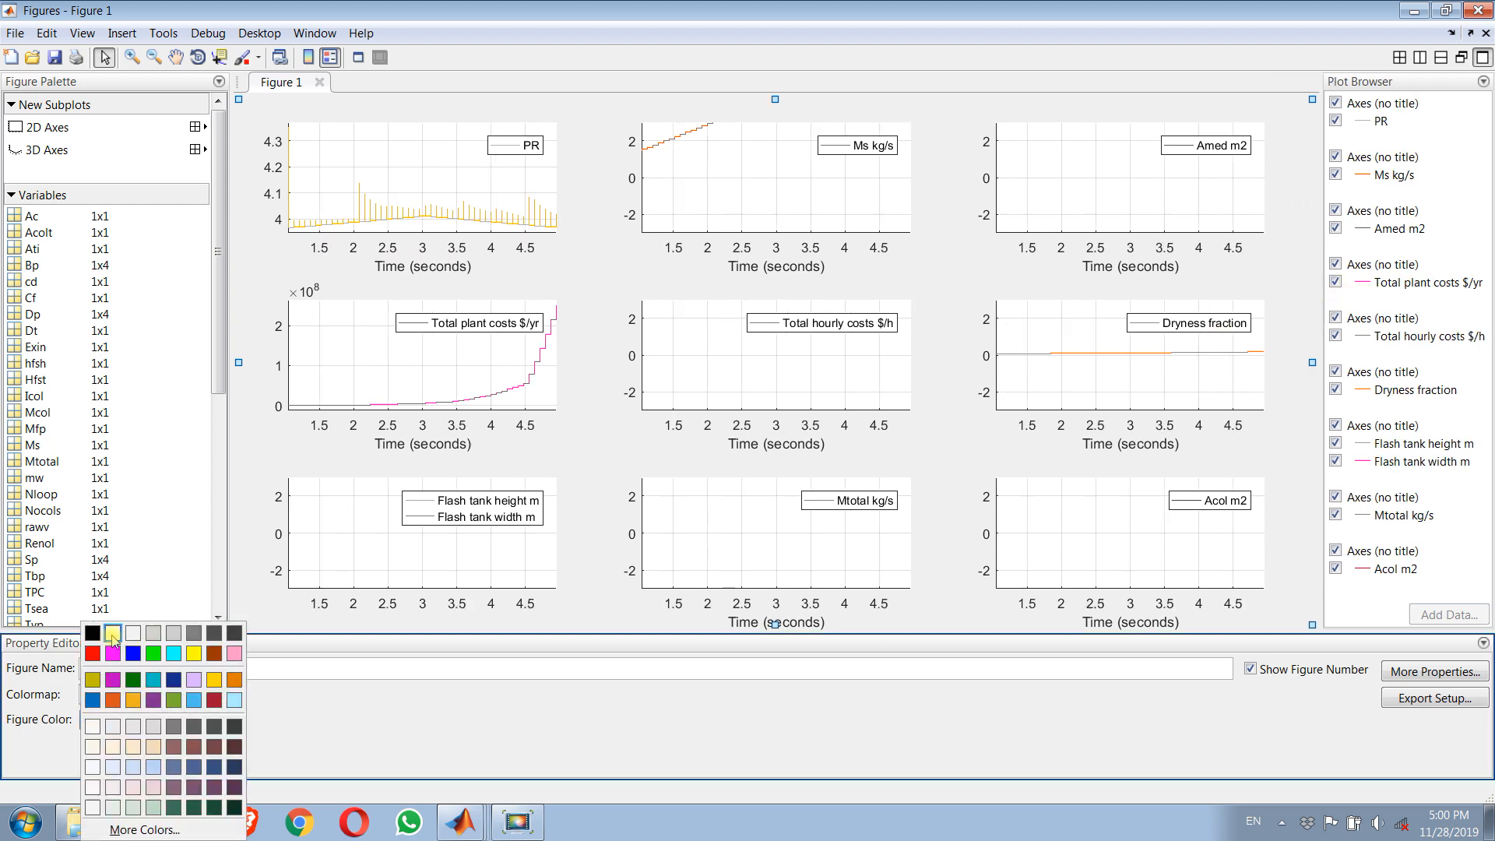
click(109, 637)
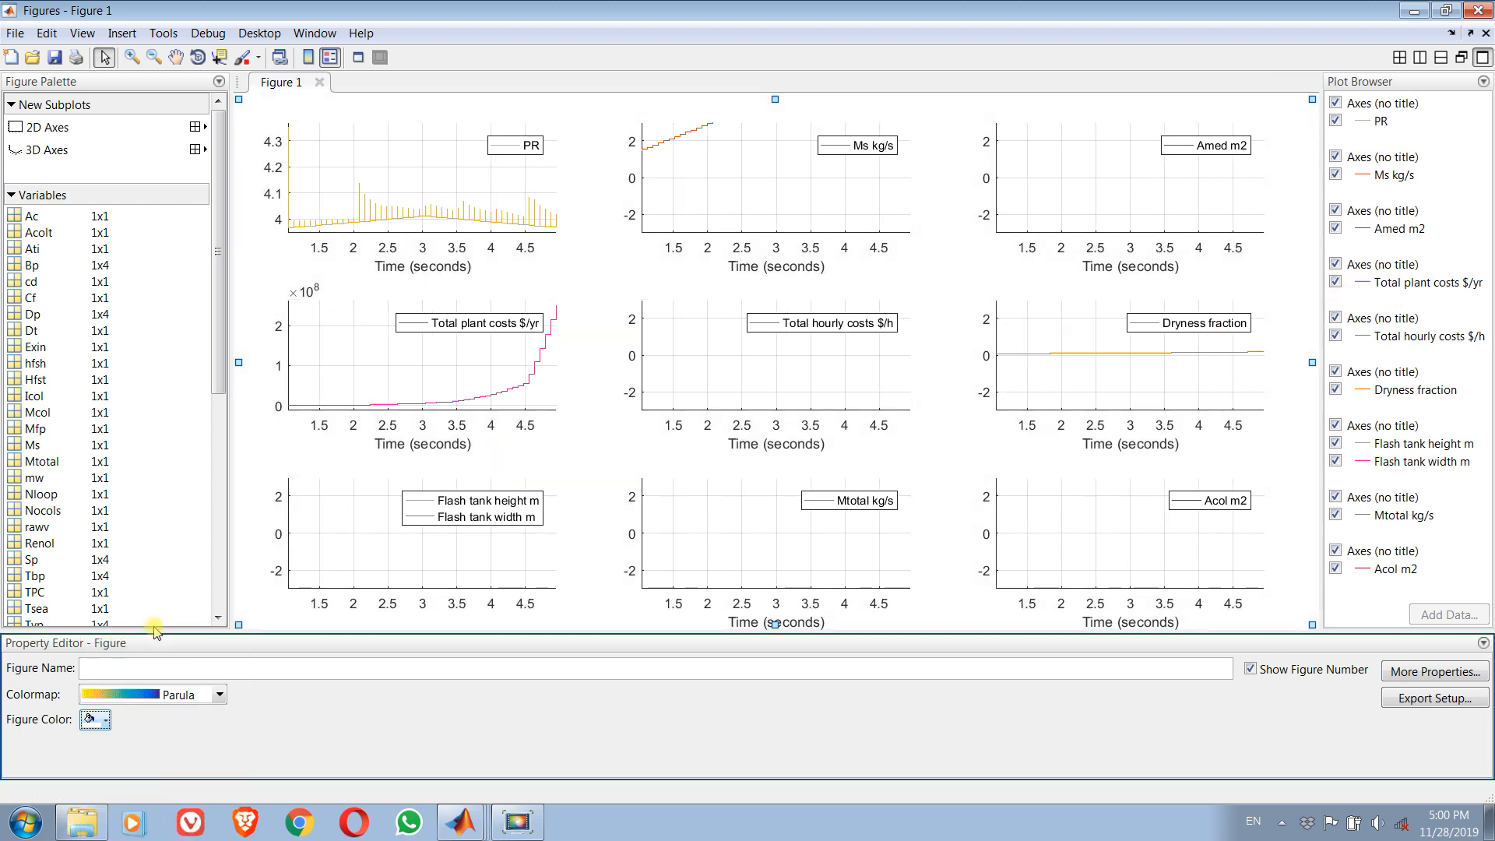
Set the line width of the Total plant costs $/yr curve to 3.0.
click(502, 397)
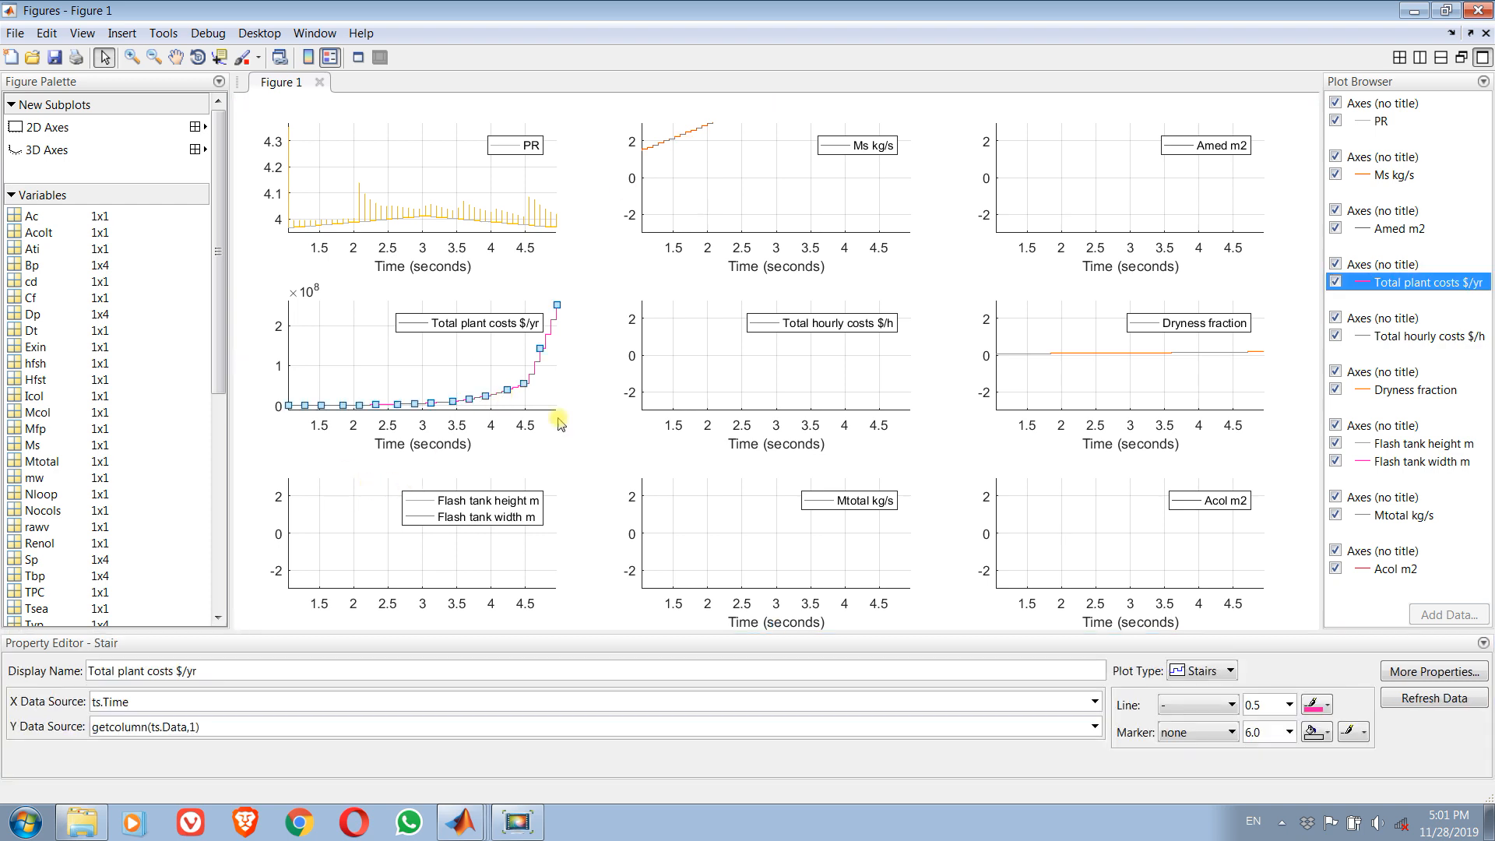
click(1290, 705)
click(1282, 530)
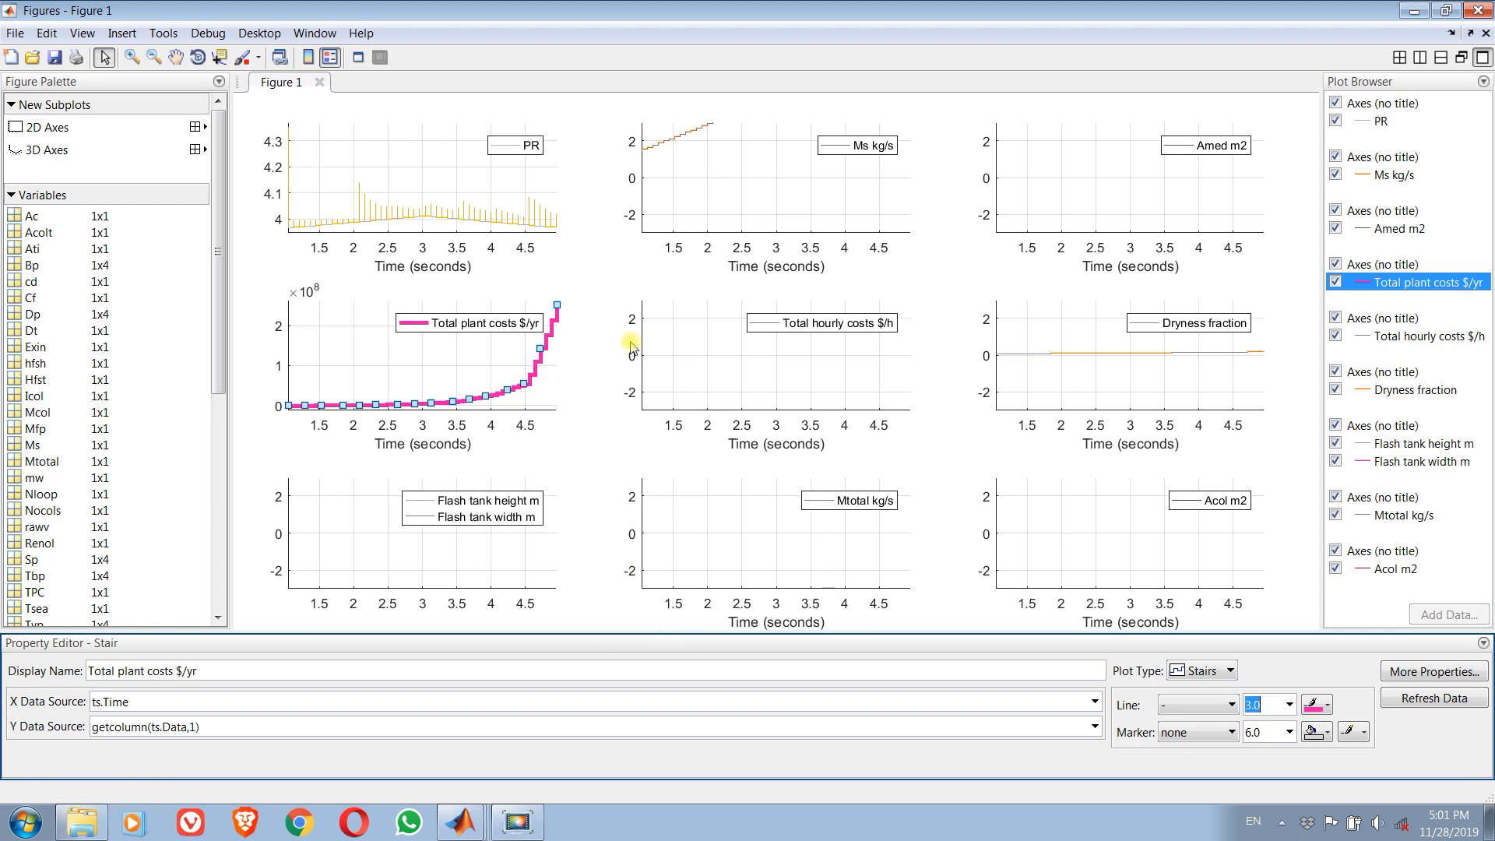
Select all nine subplot axes together and set their shared X label to "Time, hrs".
click(704, 372)
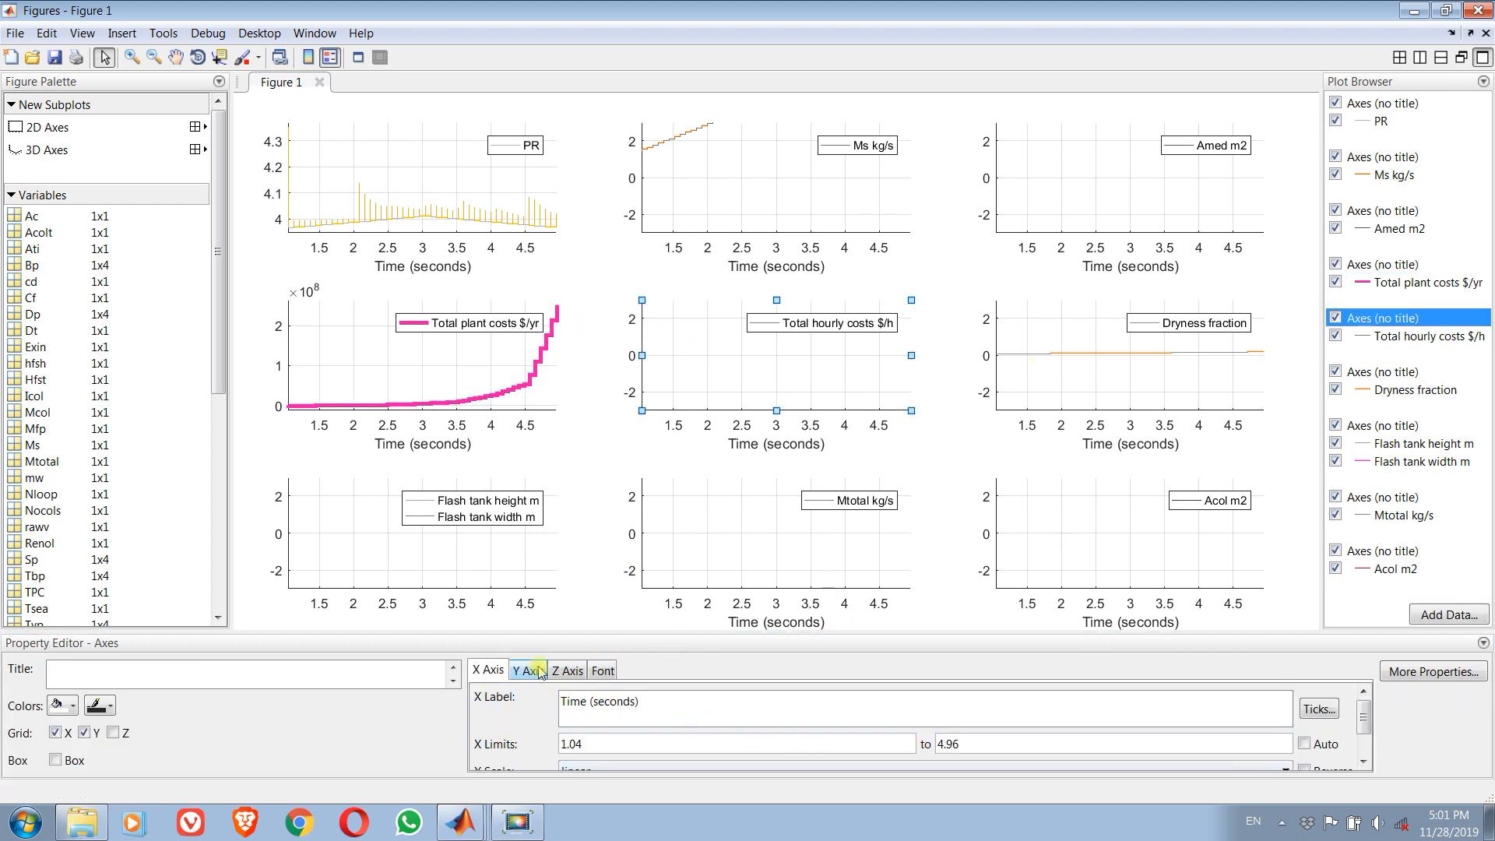
click(431, 157)
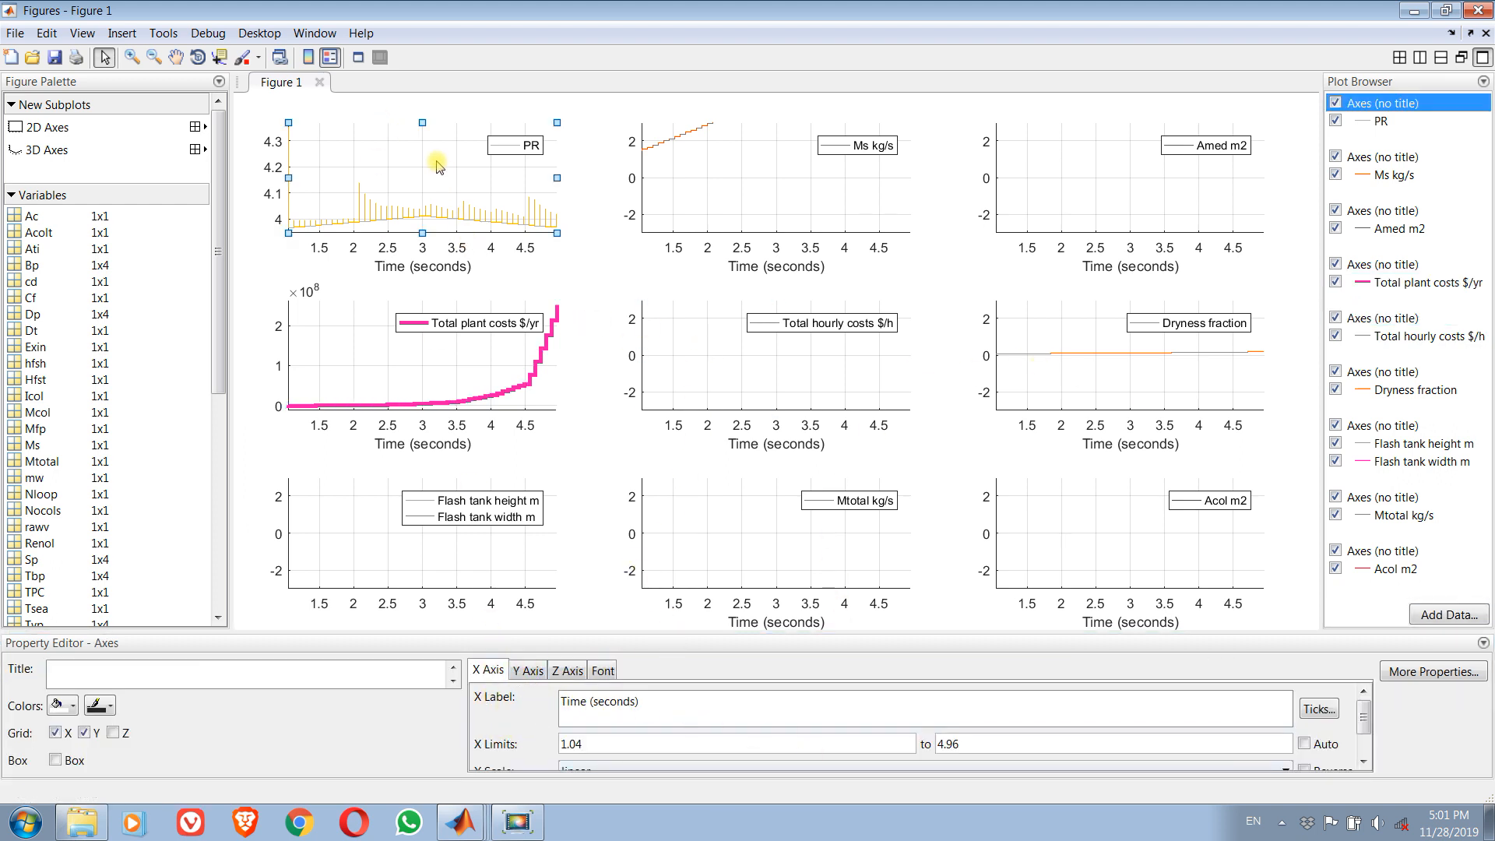
shift+click(720, 173)
shift+click(1088, 208)
shift+click(1071, 329)
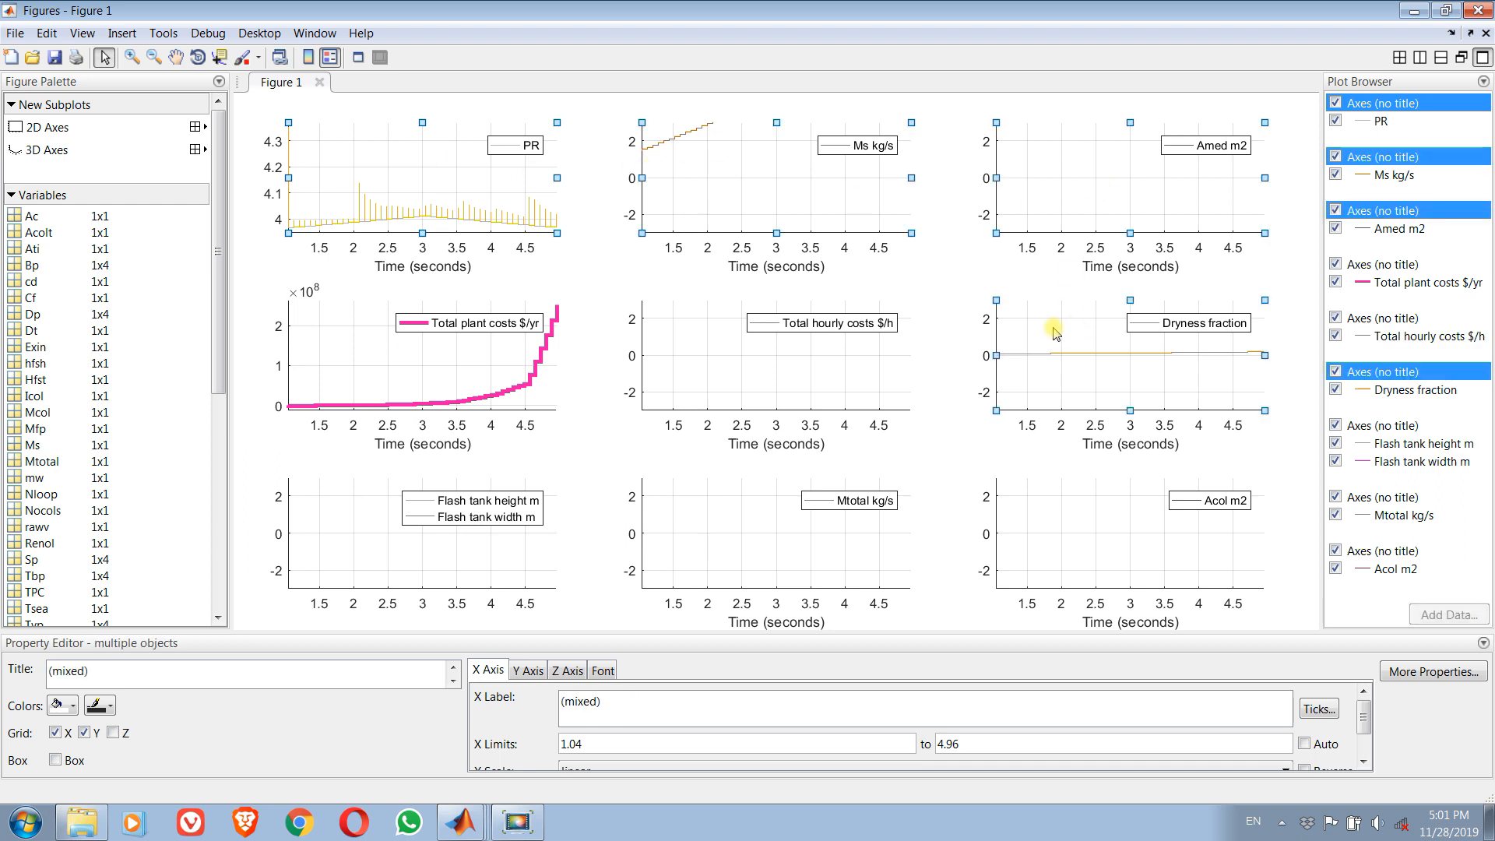
shift+click(717, 375)
shift+click(343, 342)
shift+click(358, 512)
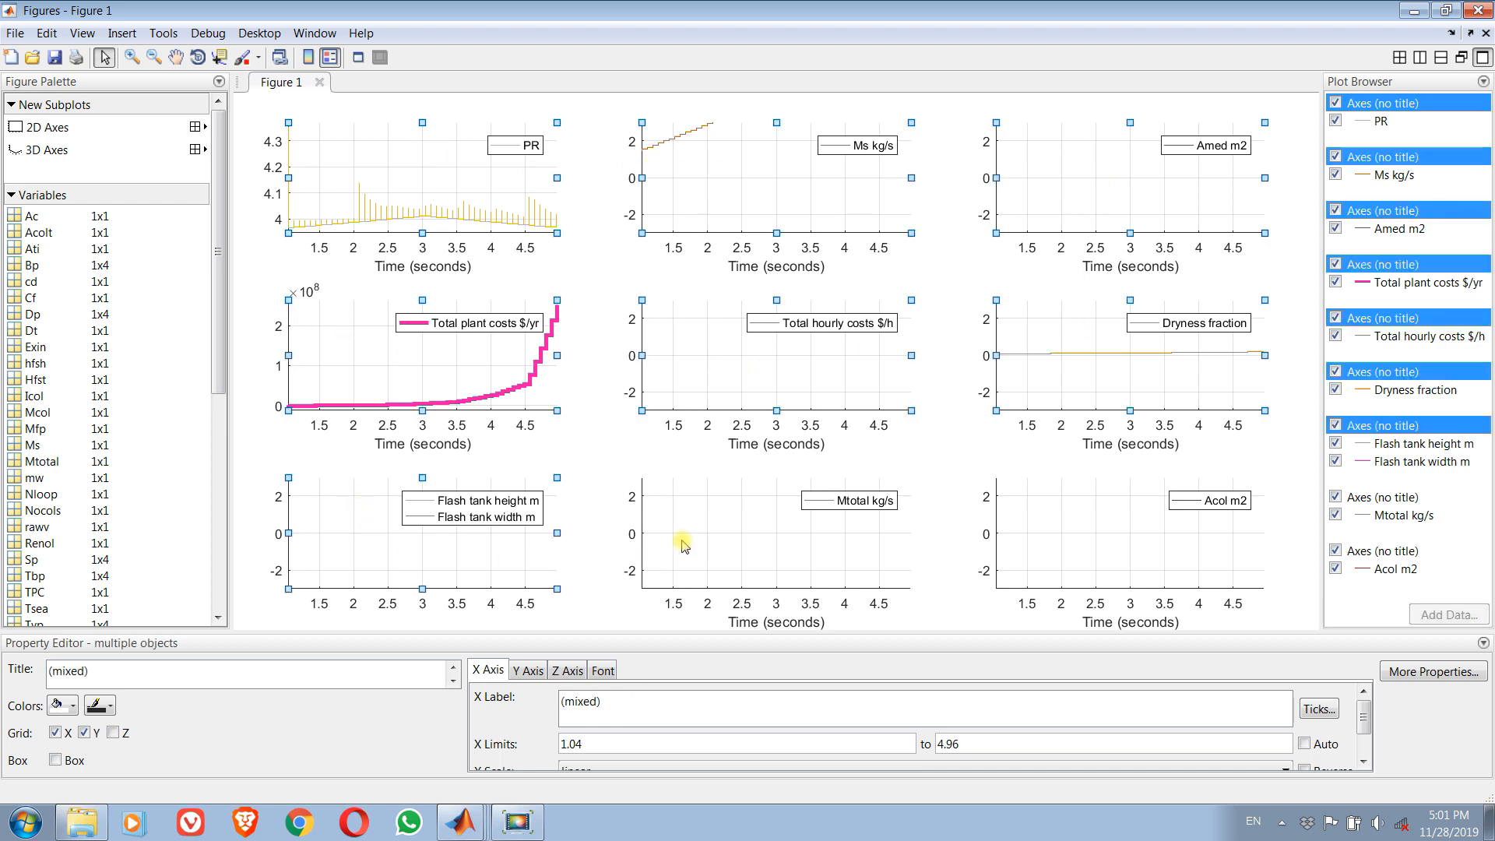
shift+click(681, 544)
shift+click(1019, 538)
drag(610, 701, 520, 703)
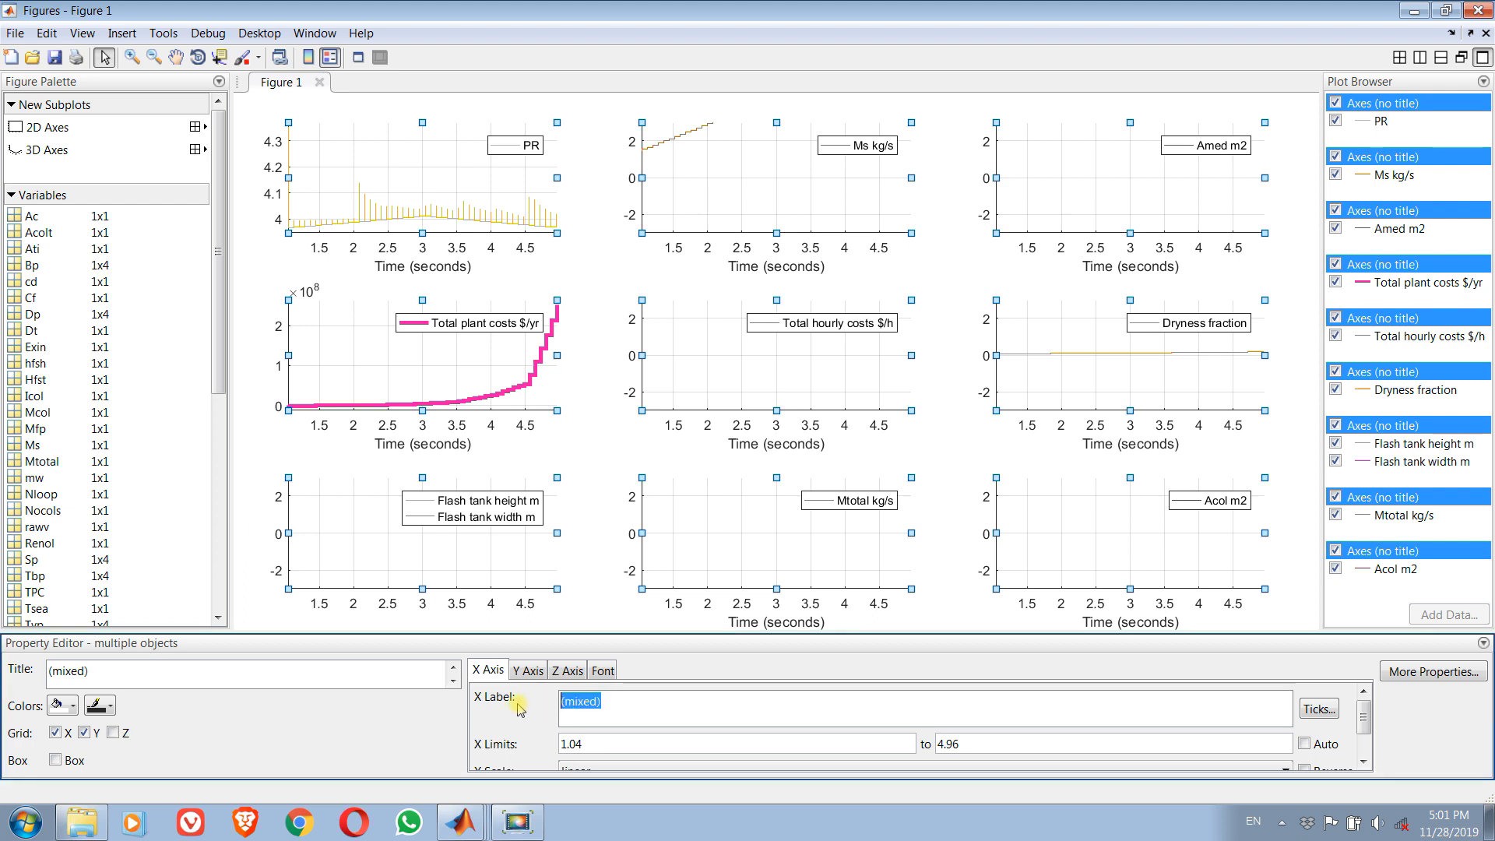
text(Time.)
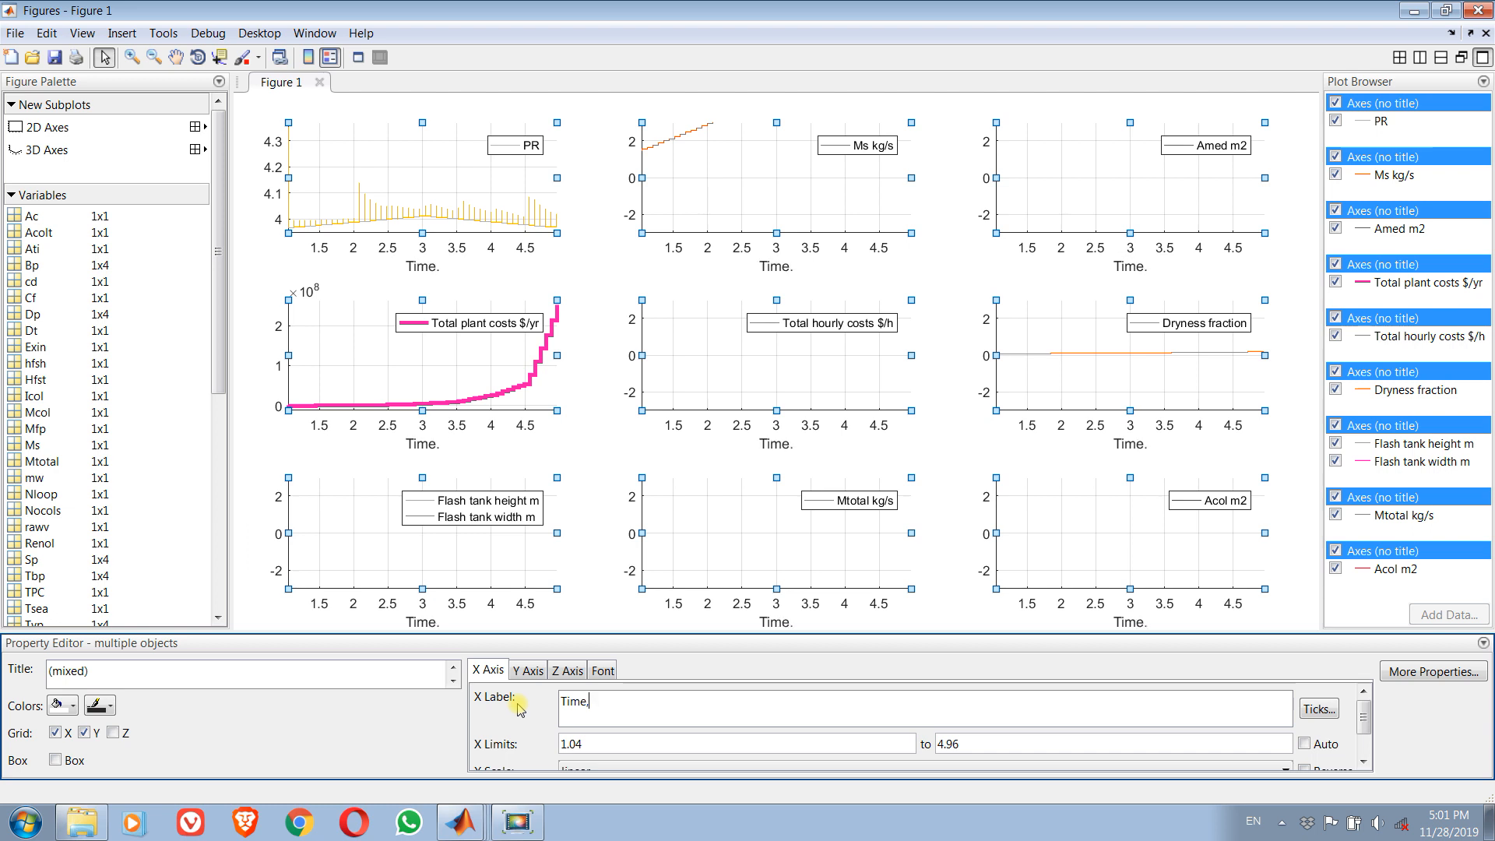
text( hrs)
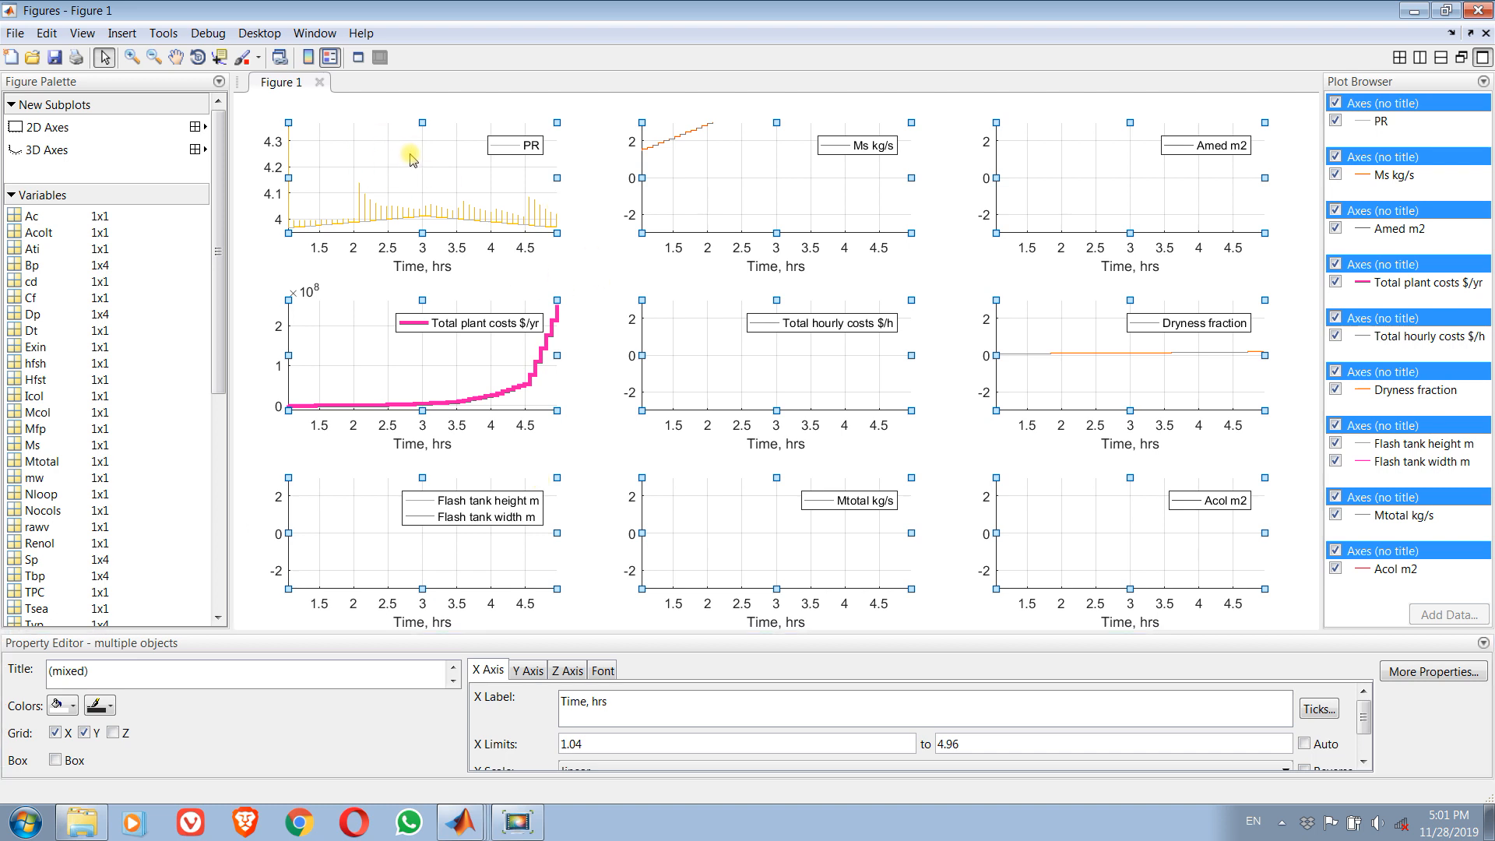
Open the Y label settings of the selected axes, then close the figure and the Simulation Data Inspector to return to the SDF_MEDpf_vd model.
click(528, 670)
click(630, 711)
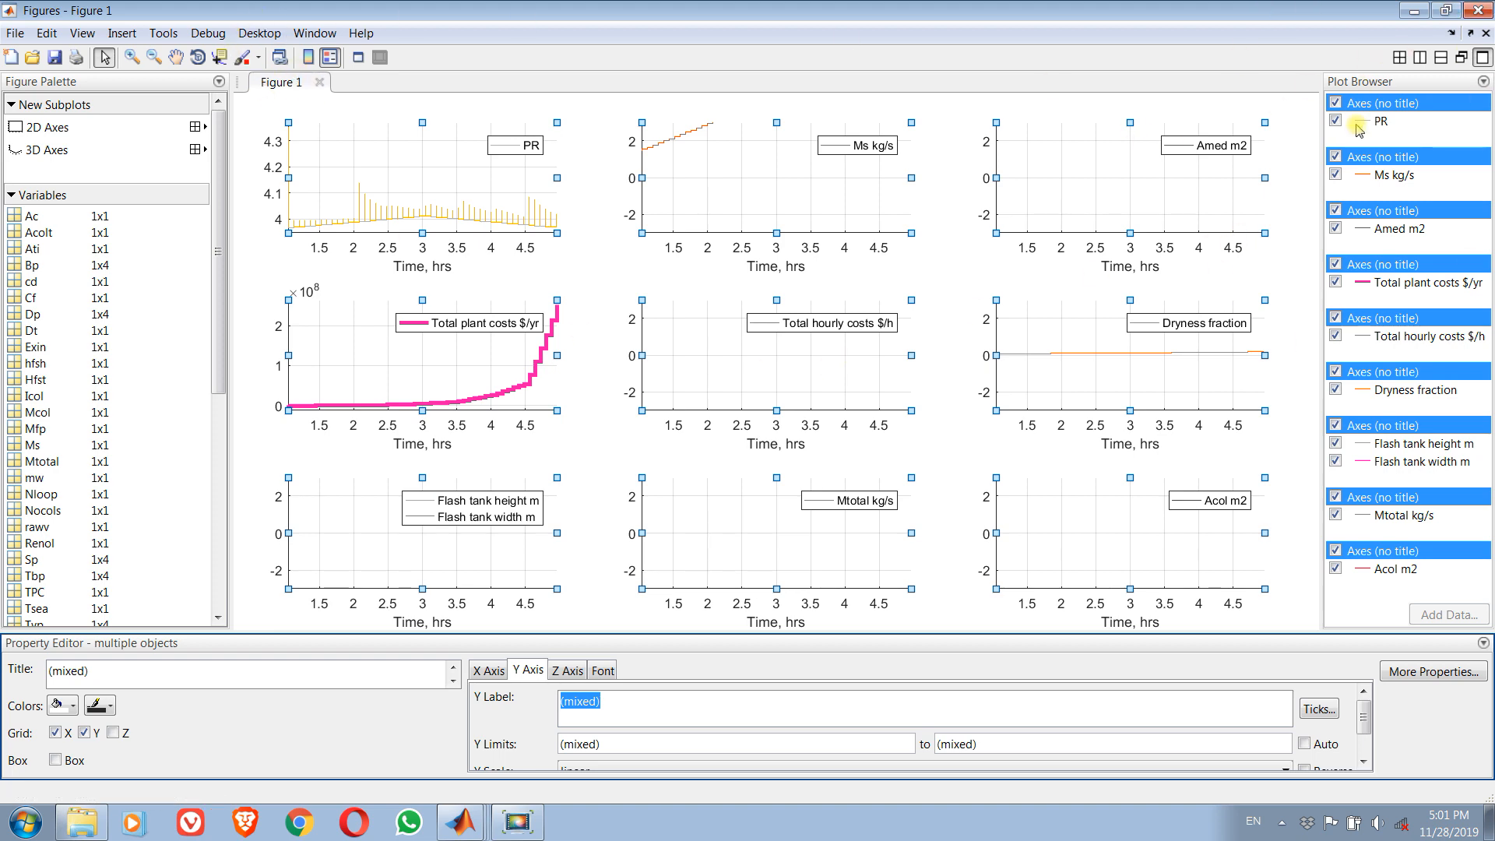
click(1477, 11)
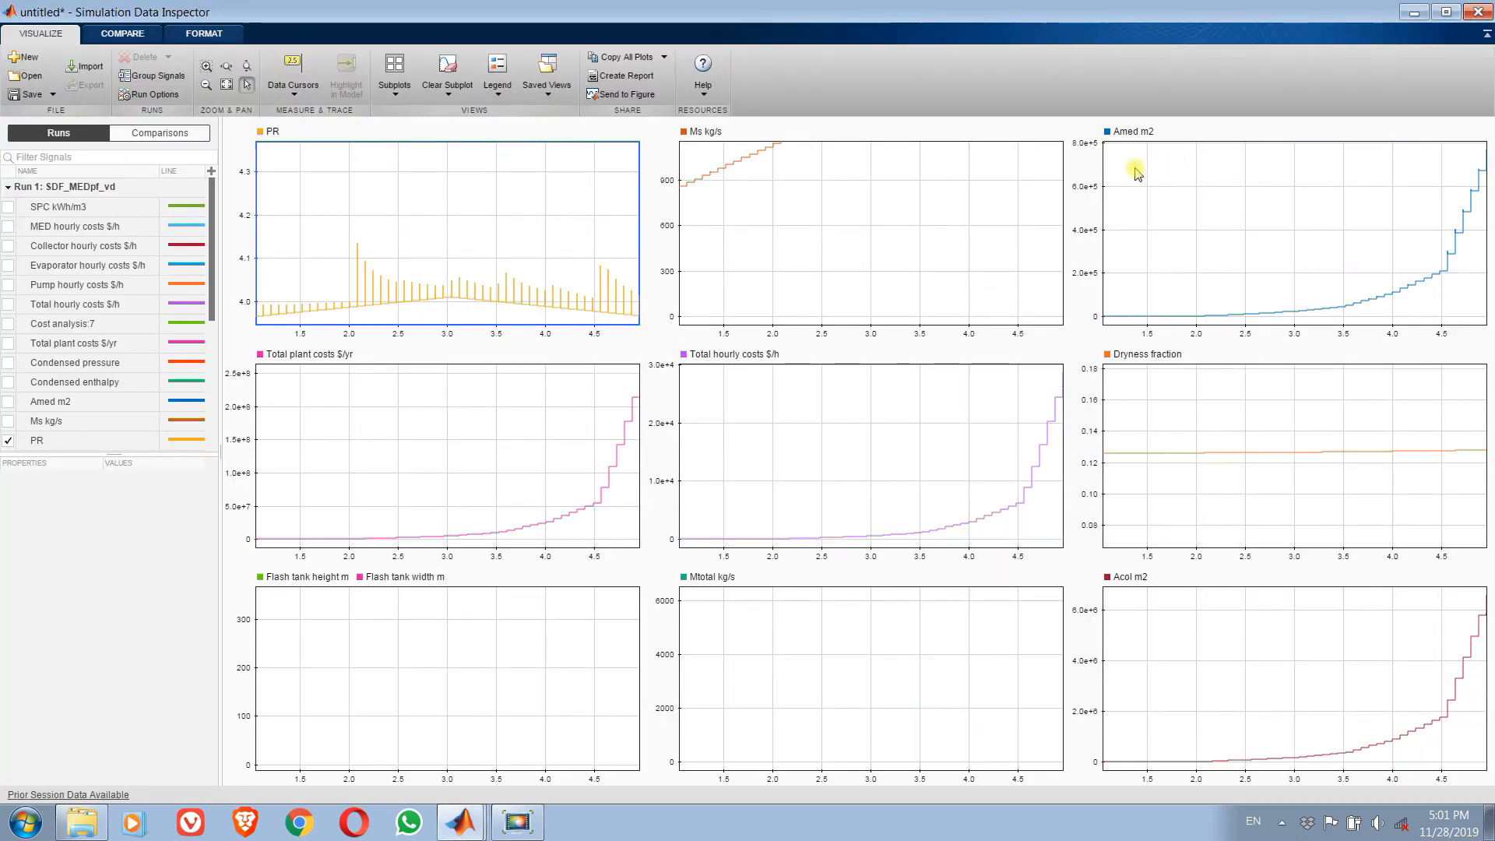
click(1478, 12)
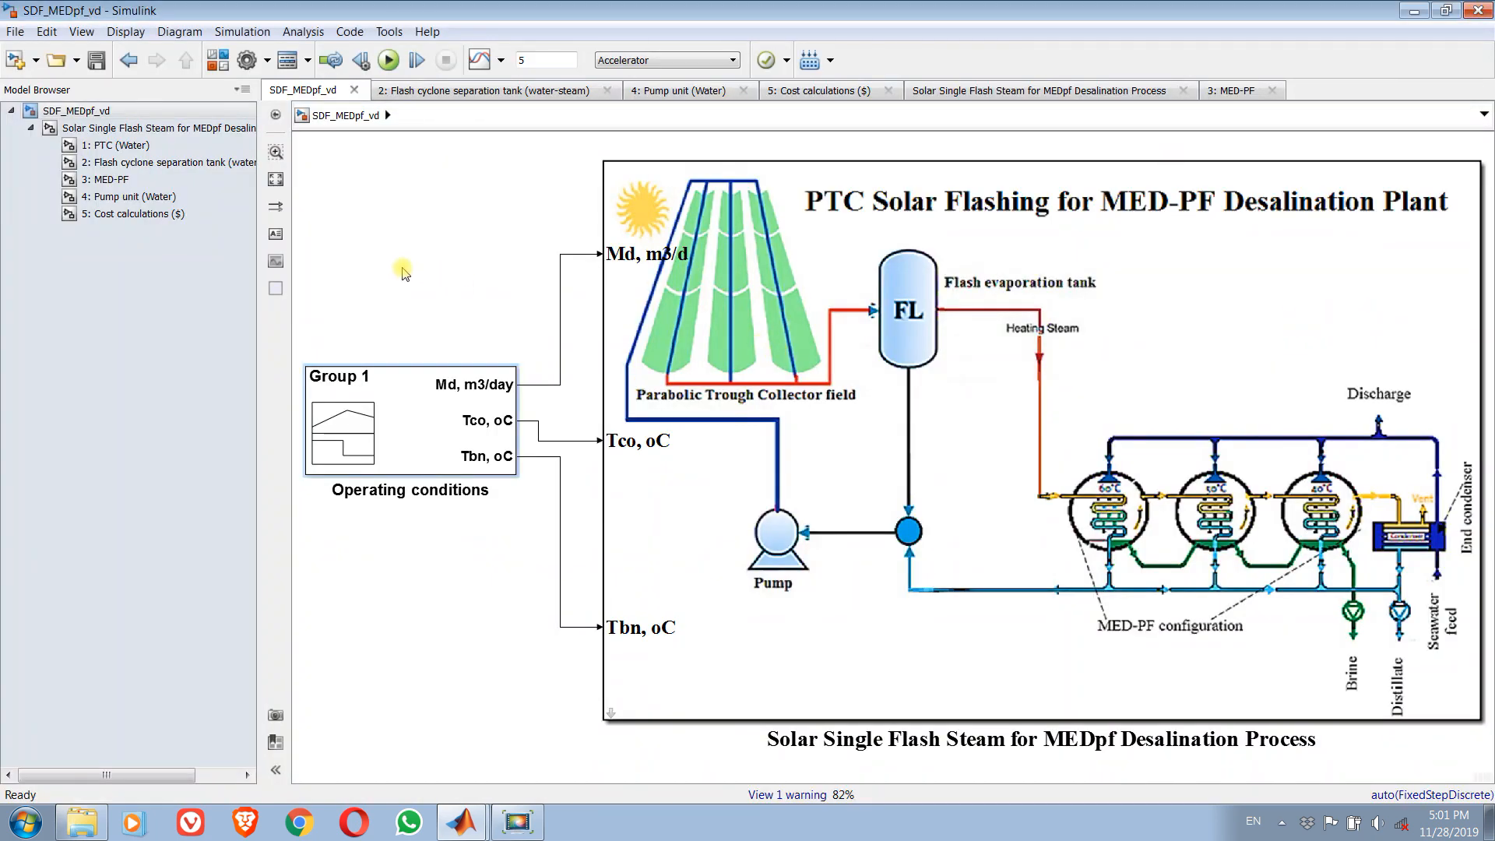